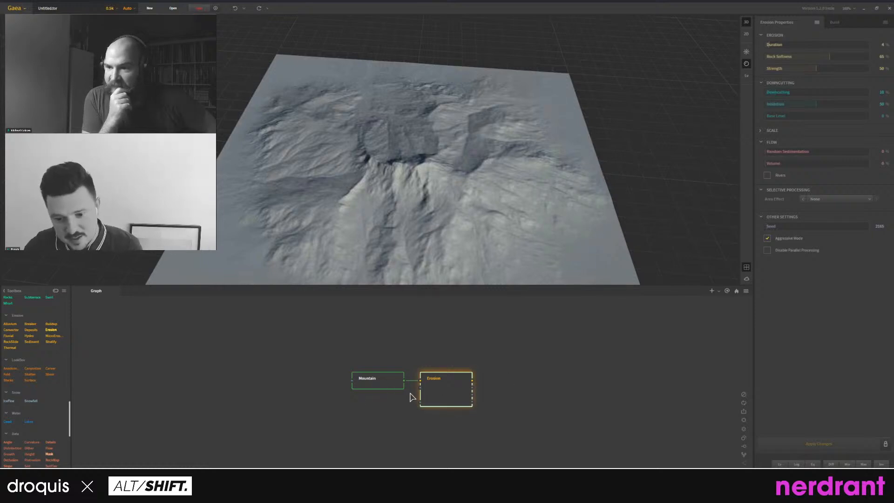
# Delete the Mountain and Erosion nodes from the graph and add a Voronoi node in their place.
pyautogui.moveTo(384, 381); pyautogui.dragTo(318, 361)
pyautogui.scroll(5, 32, 359)
pyautogui.scroll(1, 32, 363)
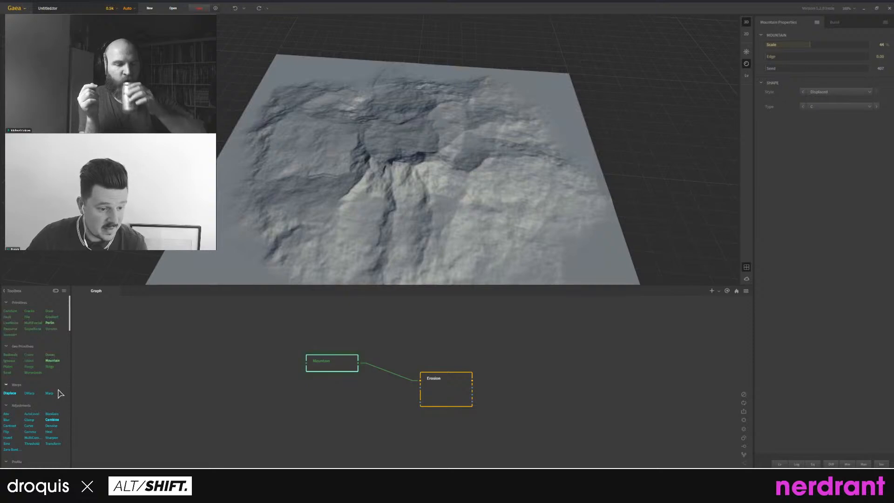
pyautogui.moveTo(502, 427); pyautogui.dragTo(179, 323)
pyautogui.press('Delete')
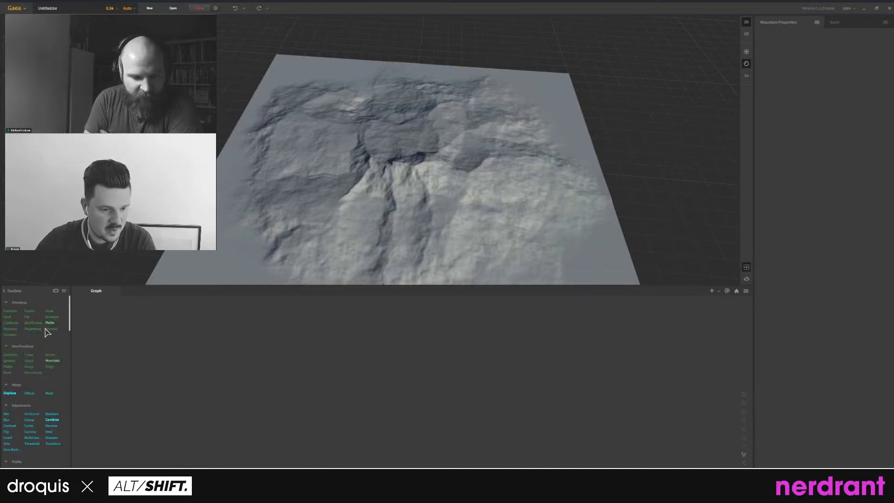
pyautogui.moveTo(87, 334); pyautogui.dragTo(332, 372)
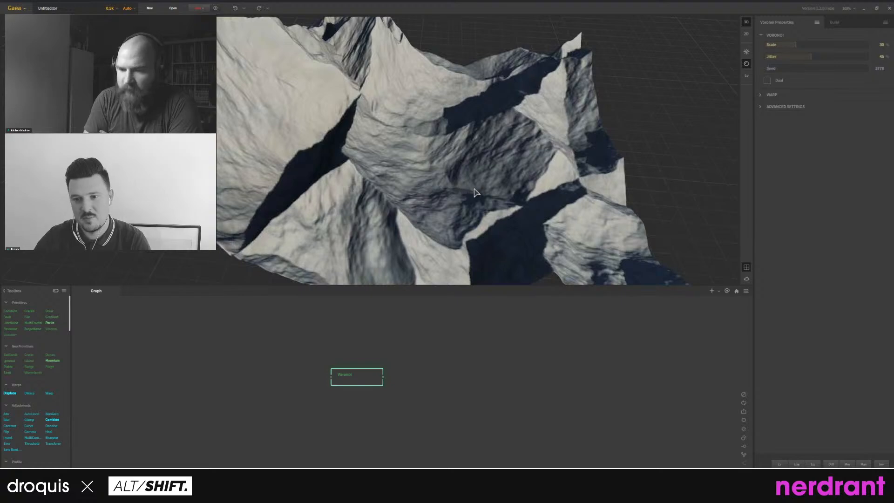
# Examine the Voronoi terrain's peaks and valleys from several angles and distances.
pyautogui.moveTo(486, 198); pyautogui.dragTo(459, 249)
pyautogui.scroll(-6, 458, 249)
pyautogui.moveTo(381, 177); pyautogui.dragTo(404, 139)
pyautogui.scroll(3, 370, 165)
pyautogui.scroll(-3, 371, 165)
pyautogui.scroll(3, 387, 127)
pyautogui.scroll(-2, 404, 139)
pyautogui.moveTo(404, 139); pyautogui.dragTo(421, 145, button='middle')
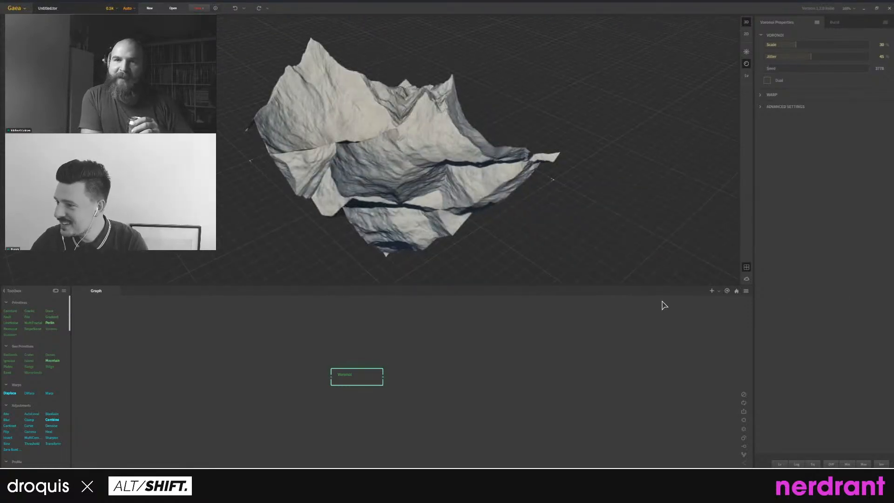
pyautogui.moveTo(398, 184); pyautogui.dragTo(666, 140)
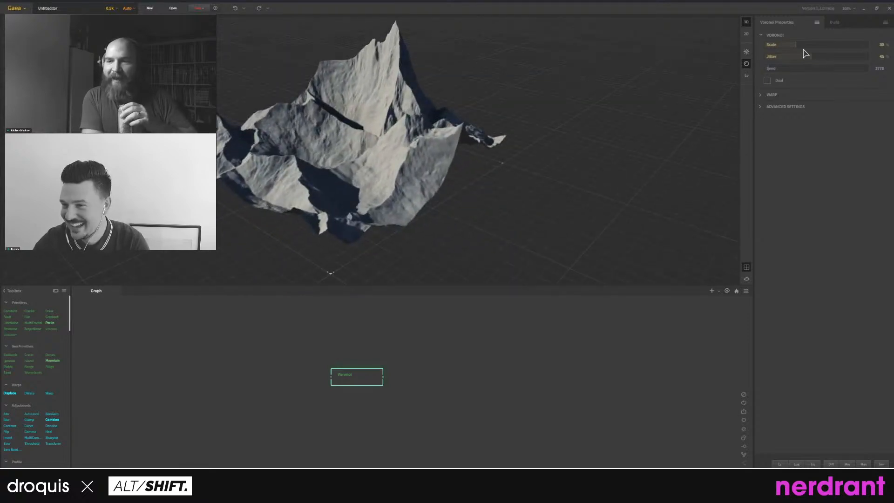
# Set the Voronoi node's scale to 28%.
pyautogui.moveTo(797, 45); pyautogui.dragTo(798, 45)
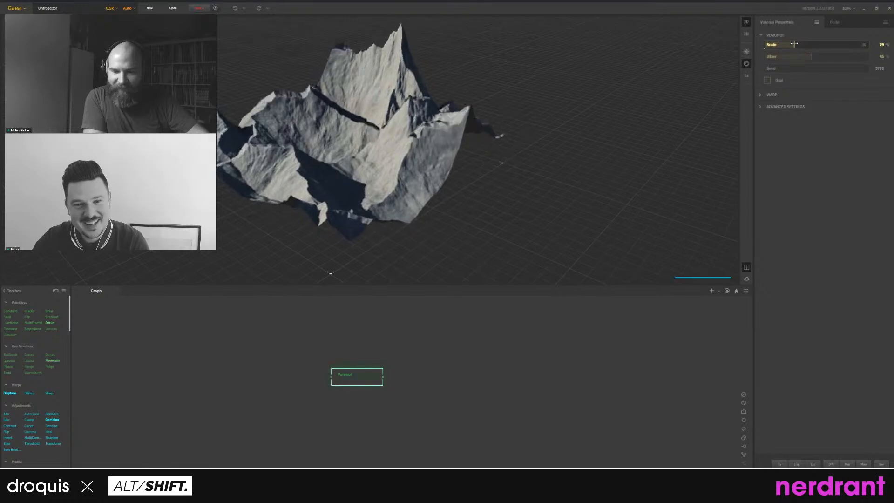
pyautogui.moveTo(375, 166); pyautogui.dragTo(465, 233)
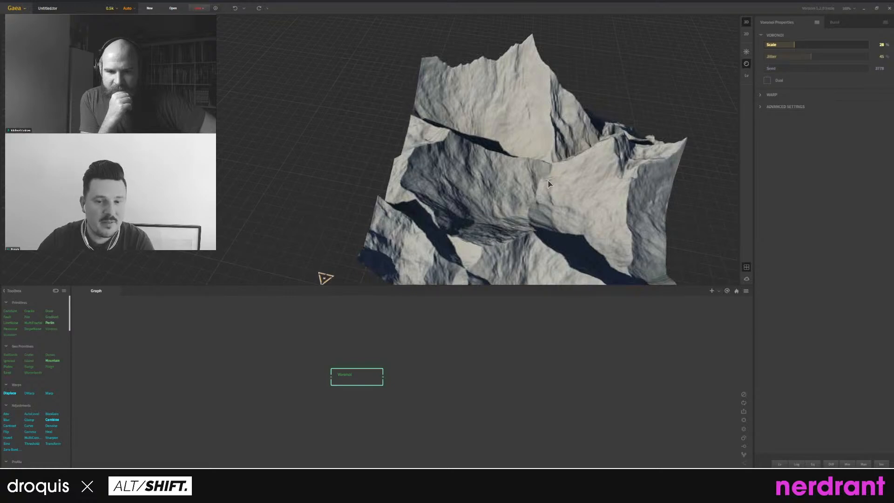
pyautogui.moveTo(540, 214); pyautogui.dragTo(512, 159, button='middle')
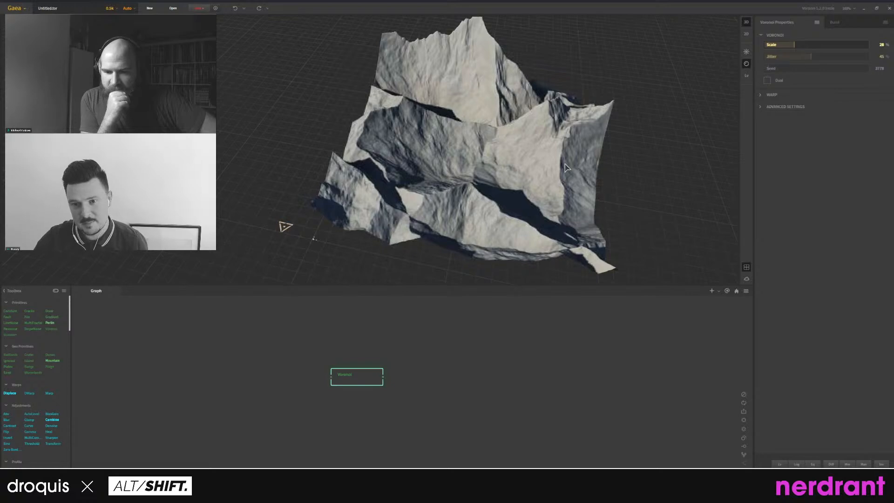
# Compare the terrain's top-down 2D map with its 3D preview, ending with only the 3D preview shown.
pyautogui.moveTo(358, 379)
pyautogui.mouseDown()
pyautogui.moveTo(355, 364)
pyautogui.moveTo(343, 371)
pyautogui.mouseUp()
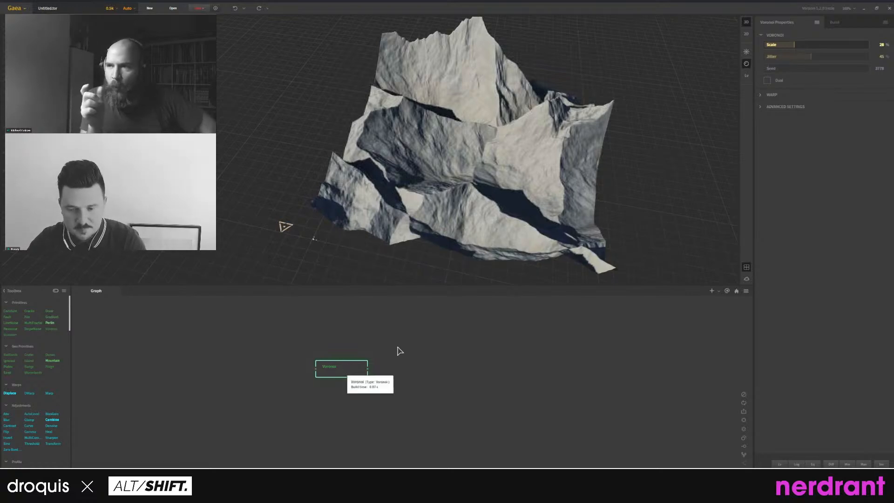
pyautogui.click(746, 34)
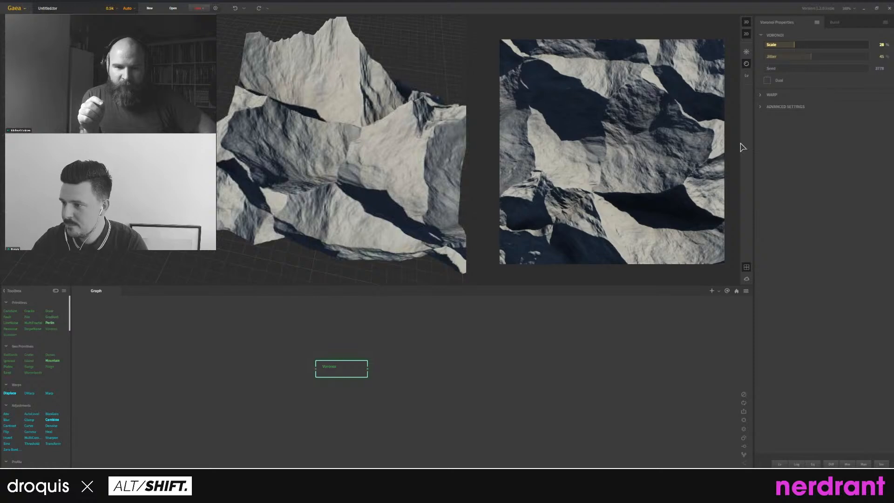
pyautogui.click(746, 35)
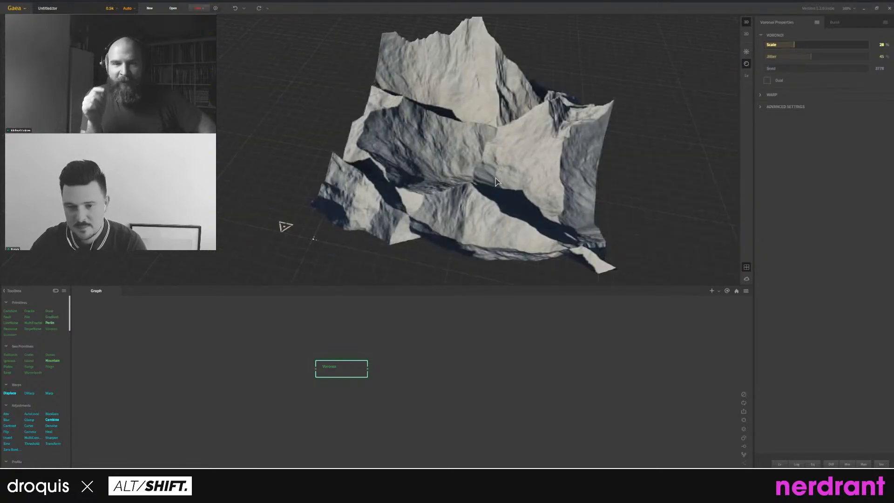
pyautogui.moveTo(497, 183); pyautogui.dragTo(599, 168)
# Set the sun elevation of the preview light to 28 degrees and leave the light settings.
pyautogui.click(747, 53)
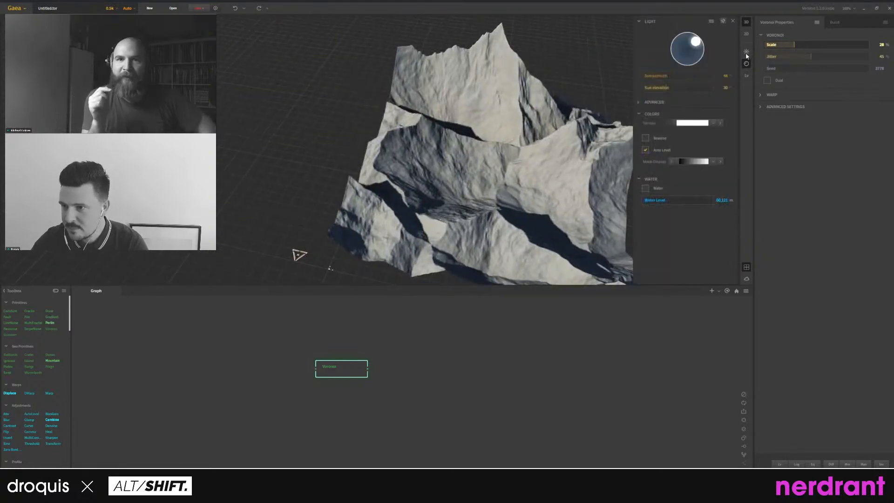
pyautogui.click(664, 88)
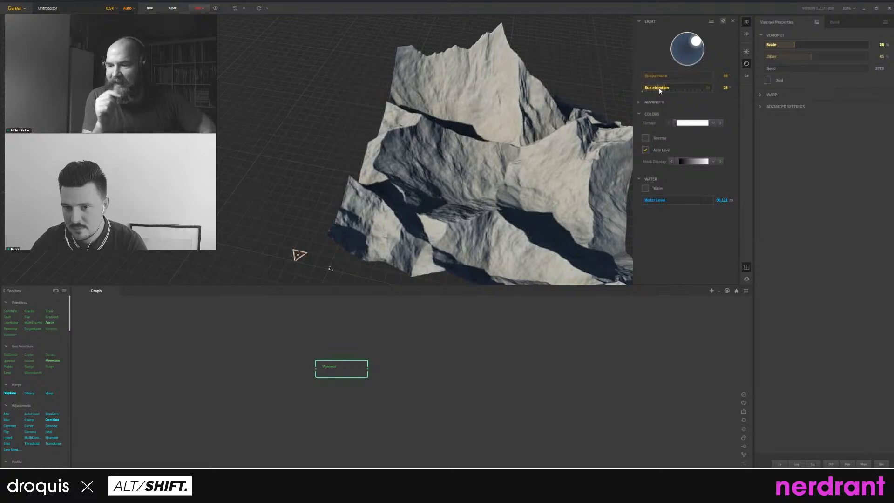
pyautogui.moveTo(671, 89); pyautogui.dragTo(674, 88)
pyautogui.click(663, 88)
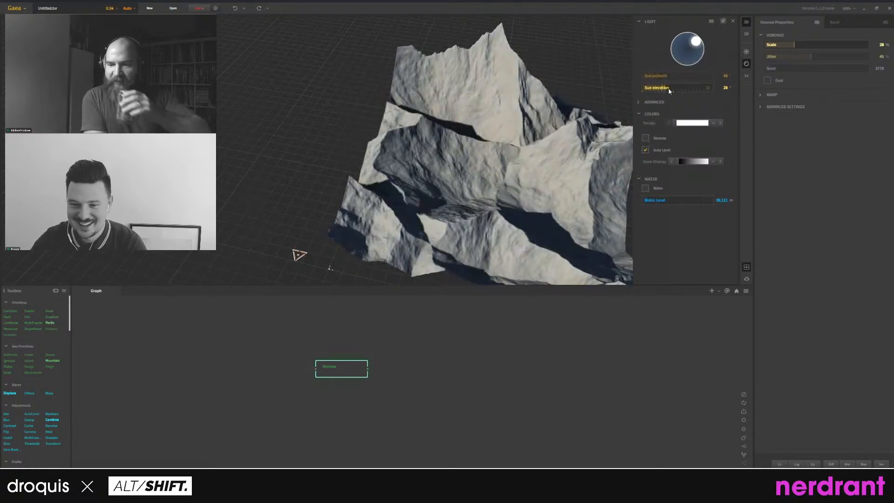
pyautogui.click(746, 66)
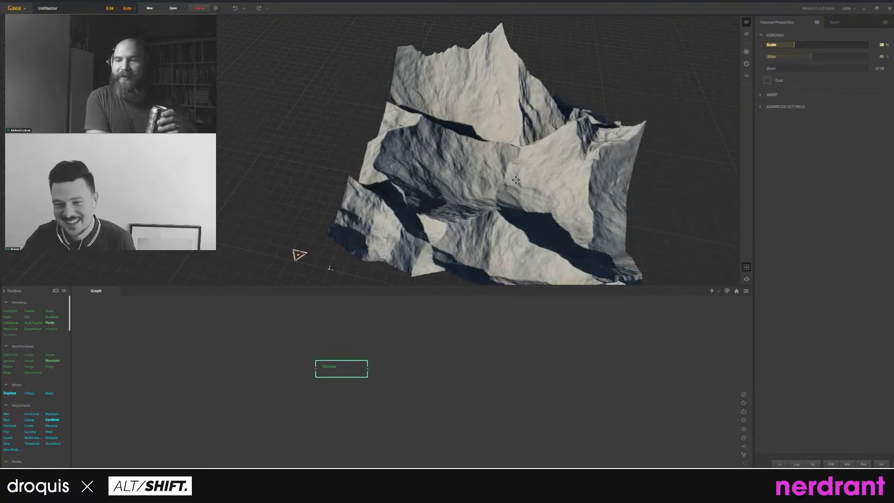
# Inspect the Voronoi terrain's slopes and shadows from different sides, both close up and as a whole.
pyautogui.moveTo(515, 180); pyautogui.dragTo(468, 168, button='middle')
pyautogui.moveTo(495, 171); pyautogui.dragTo(541, 187)
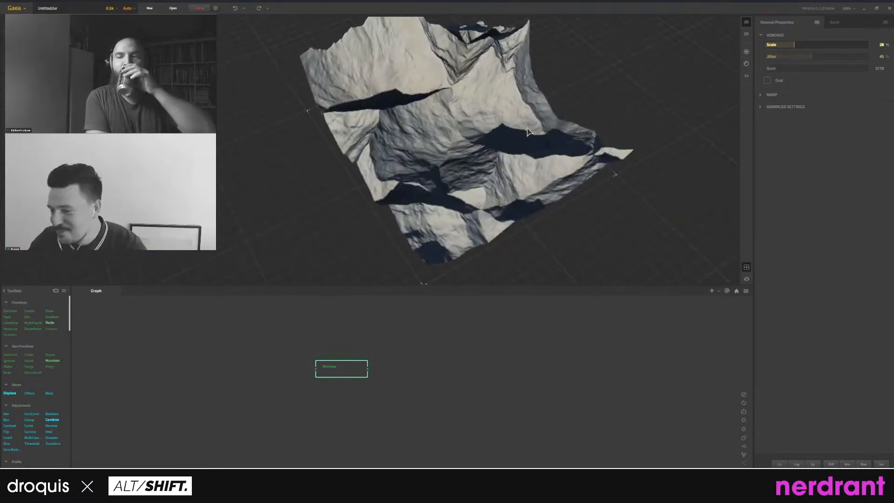
pyautogui.moveTo(513, 126)
pyautogui.mouseDown()
pyautogui.moveTo(536, 115)
pyautogui.moveTo(414, 164)
pyautogui.moveTo(509, 140)
pyautogui.moveTo(446, 181)
pyautogui.moveTo(485, 213)
pyautogui.moveTo(491, 230)
pyautogui.moveTo(451, 204)
pyautogui.moveTo(487, 262)
pyautogui.mouseUp()
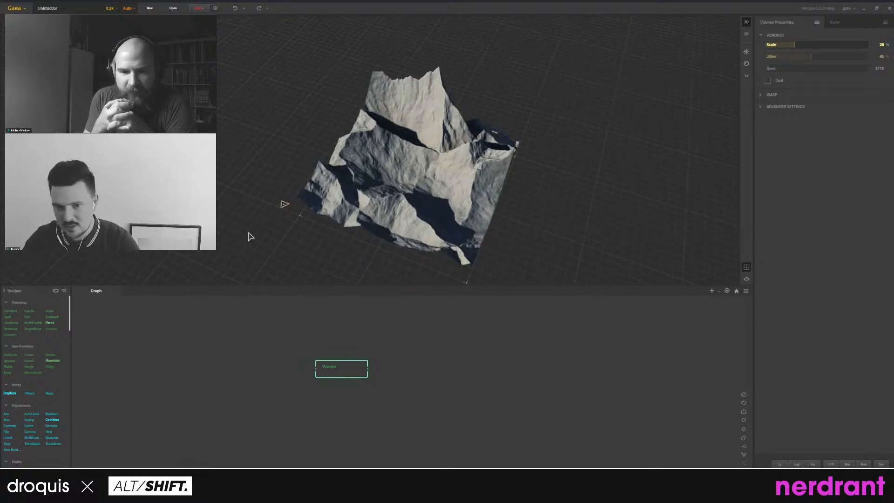
pyautogui.moveTo(437, 216); pyautogui.dragTo(421, 191)
pyautogui.scroll(5, 433, 157)
pyautogui.scroll(-5, 433, 157)
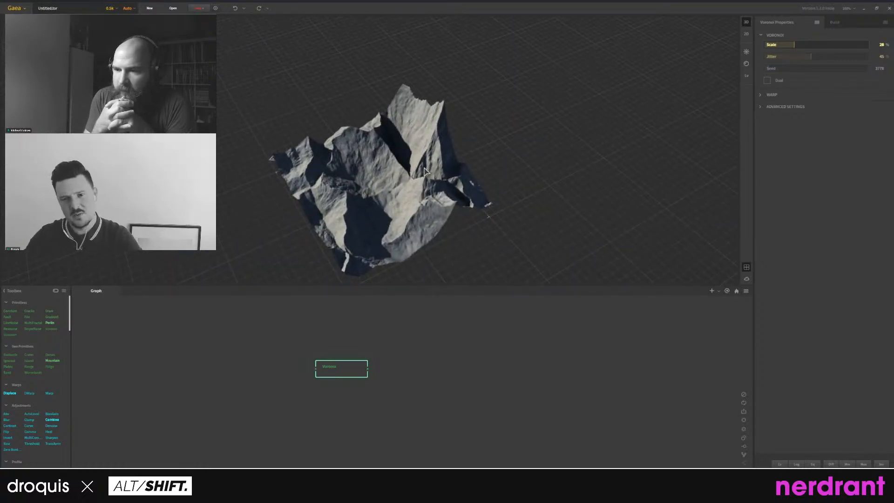
pyautogui.scroll(5, 383, 186)
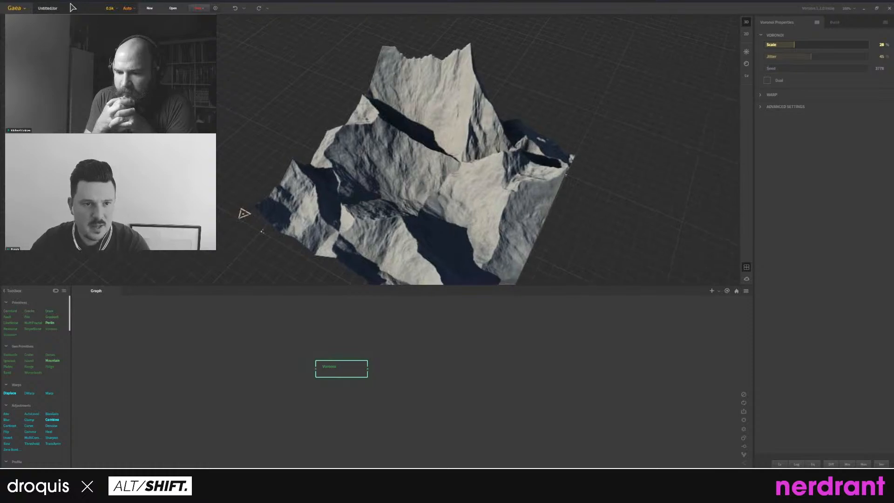
# Set the terrain preview resolution to 2k and reposition the Voronoi node in the graph.
pyautogui.click(110, 30)
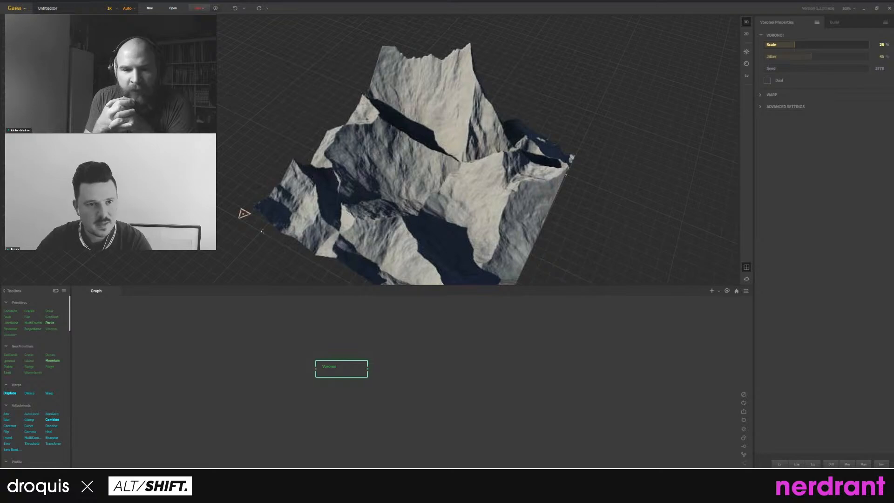
pyautogui.moveTo(488, 247); pyautogui.dragTo(359, 154)
pyautogui.scroll(5, 375, 160)
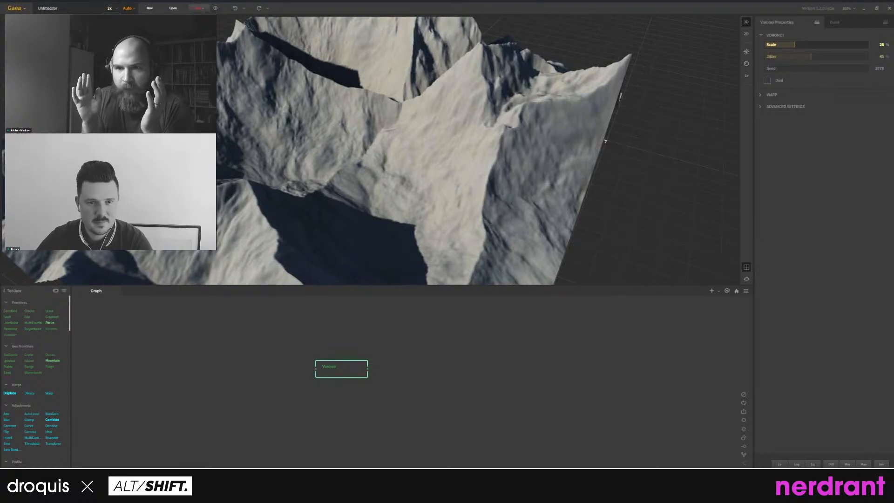
pyautogui.moveTo(346, 159); pyautogui.dragTo(391, 175)
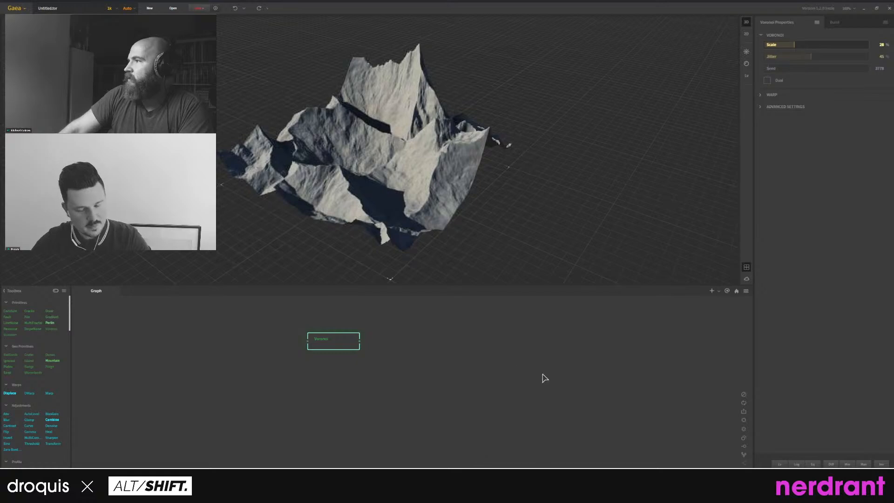
pyautogui.moveTo(355, 336); pyautogui.dragTo(395, 342)
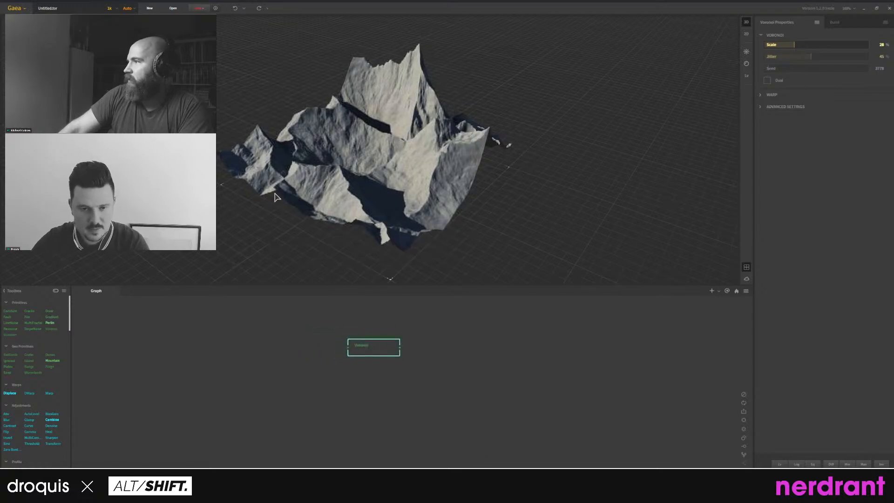
pyautogui.moveTo(367, 201); pyautogui.dragTo(450, 241, button='middle')
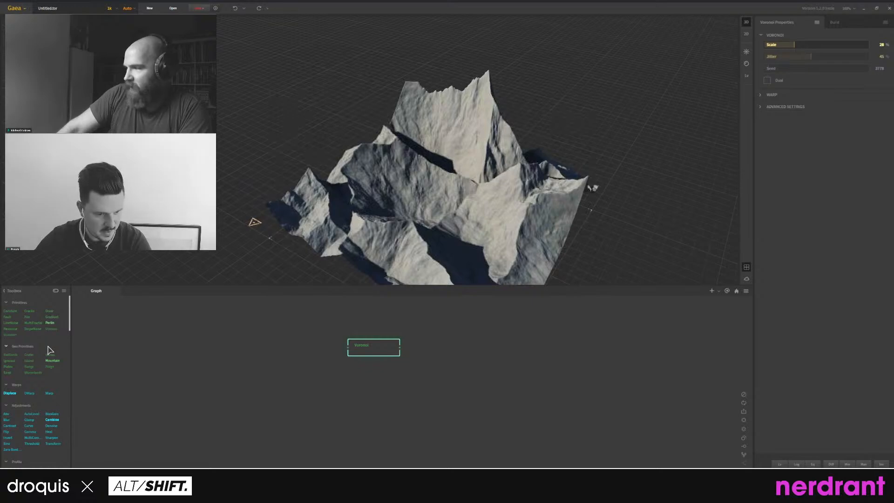
# Browse the available node categories from Primitives through Adjustments and Filters to Erosion for a node to use with Voronoi.
pyautogui.scroll(-1, 49, 399)
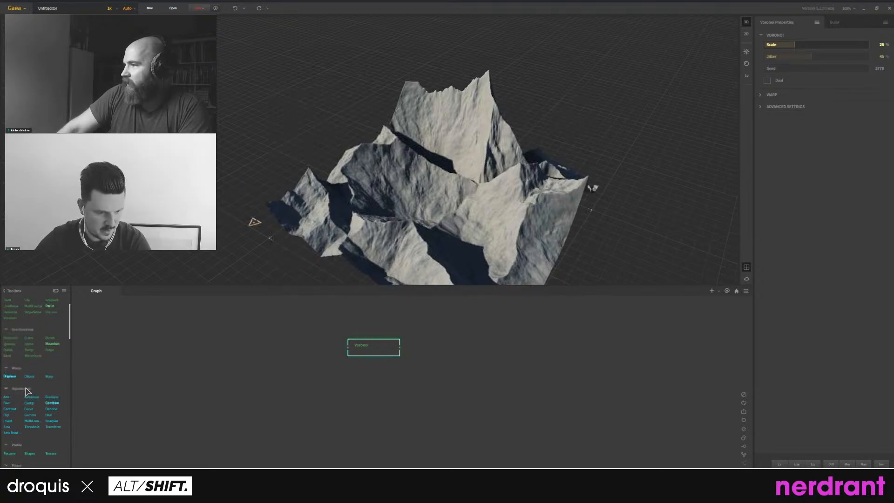
pyautogui.scroll(-2, 26, 393)
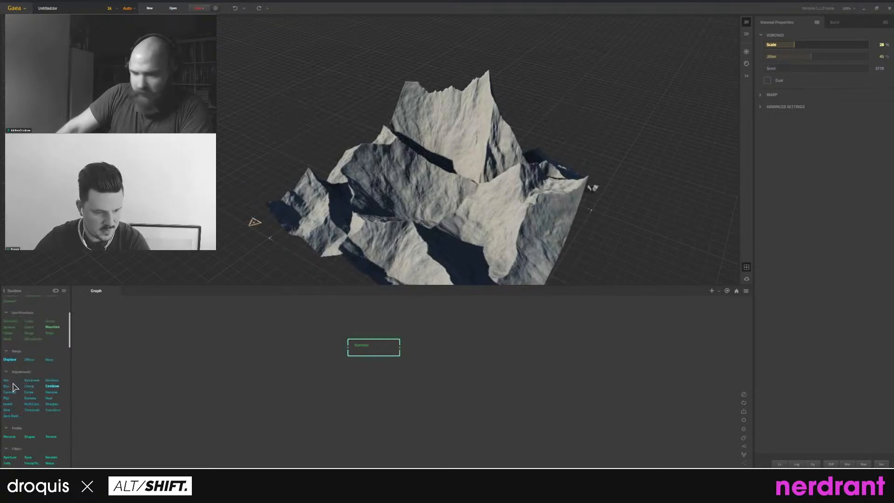
pyautogui.scroll(-1, 32, 363)
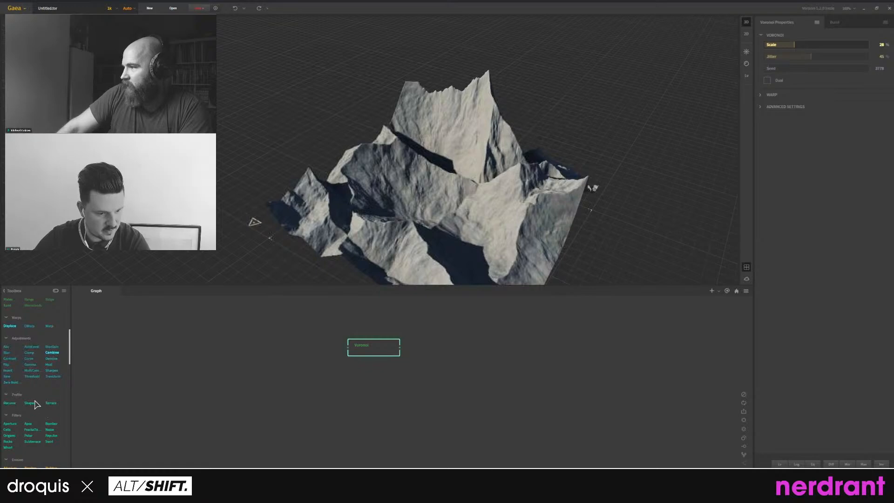
pyautogui.scroll(-1, 36, 404)
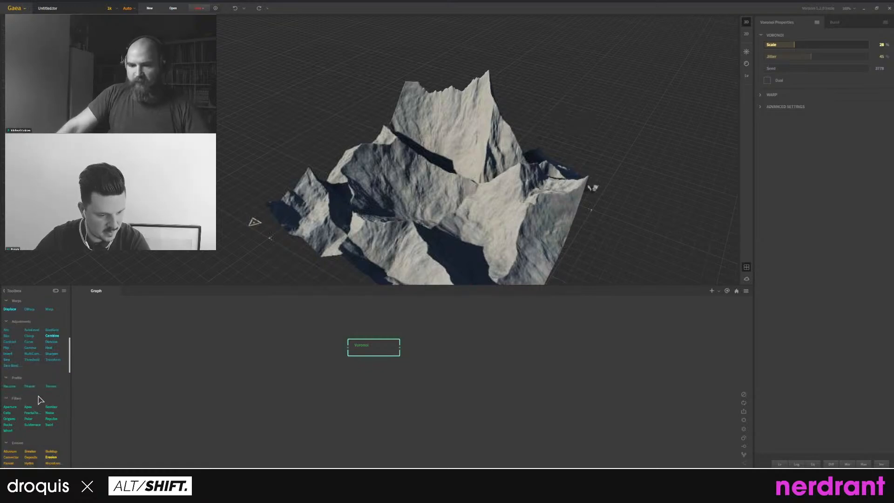
pyautogui.scroll(-1, 37, 400)
pyautogui.scroll(5, 27, 387)
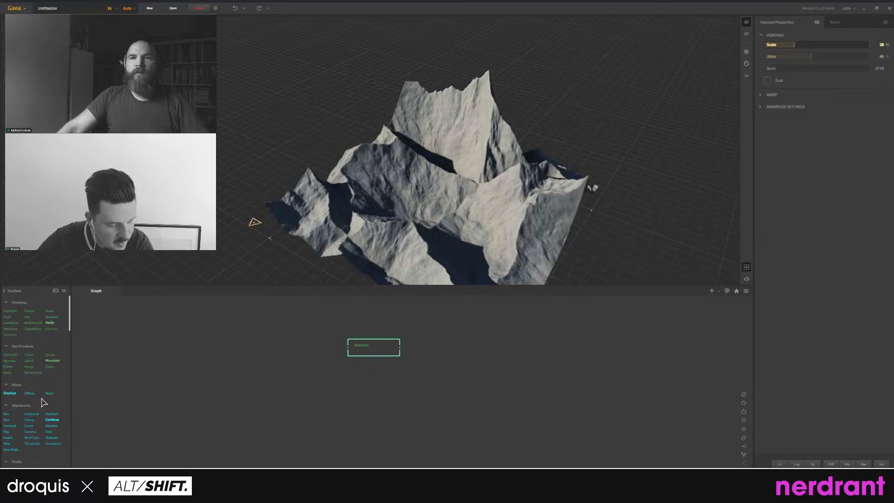
pyautogui.scroll(-1, 47, 404)
pyautogui.scroll(-6, 46, 403)
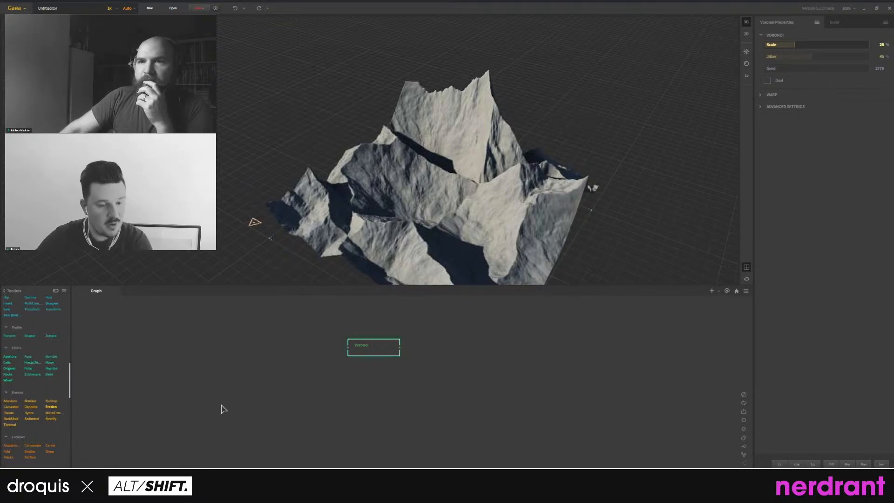
# Try a Voronoi scale of 42%, and reduce it to 24%.
pyautogui.moveTo(414, 261); pyautogui.dragTo(496, 159)
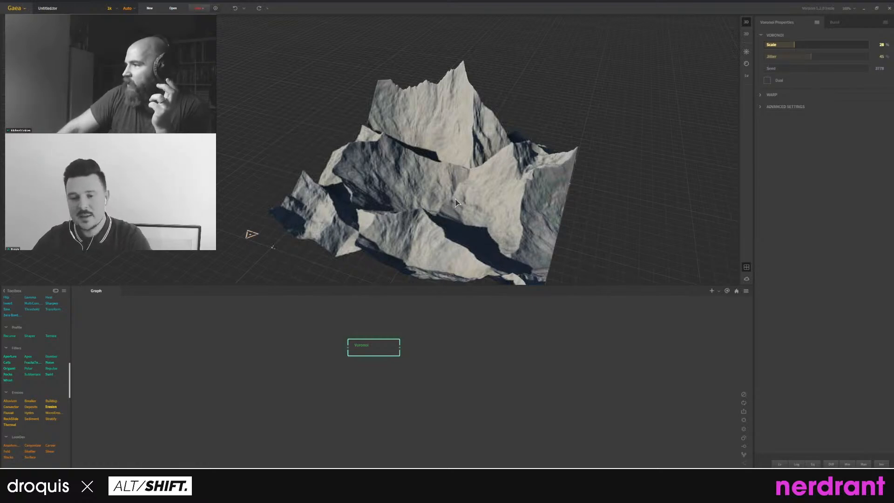
pyautogui.moveTo(467, 212); pyautogui.dragTo(458, 226)
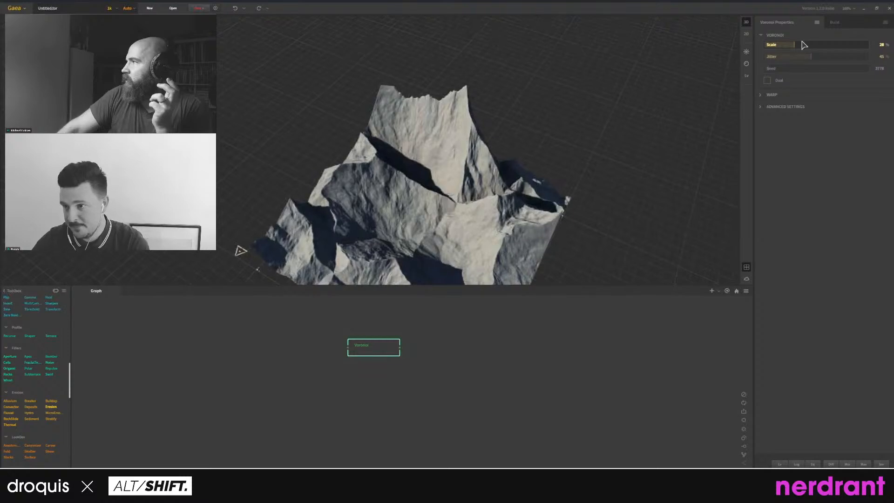
pyautogui.moveTo(792, 45); pyautogui.dragTo(788, 45)
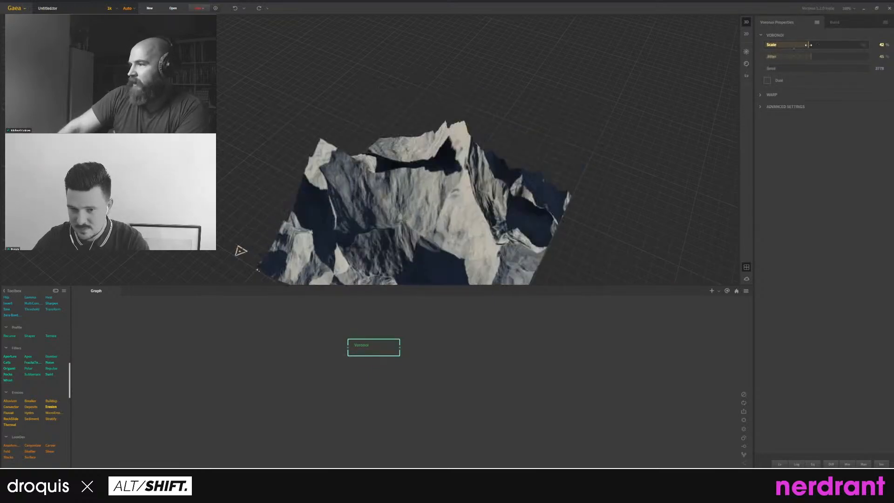
pyautogui.moveTo(323, 215); pyautogui.dragTo(419, 186)
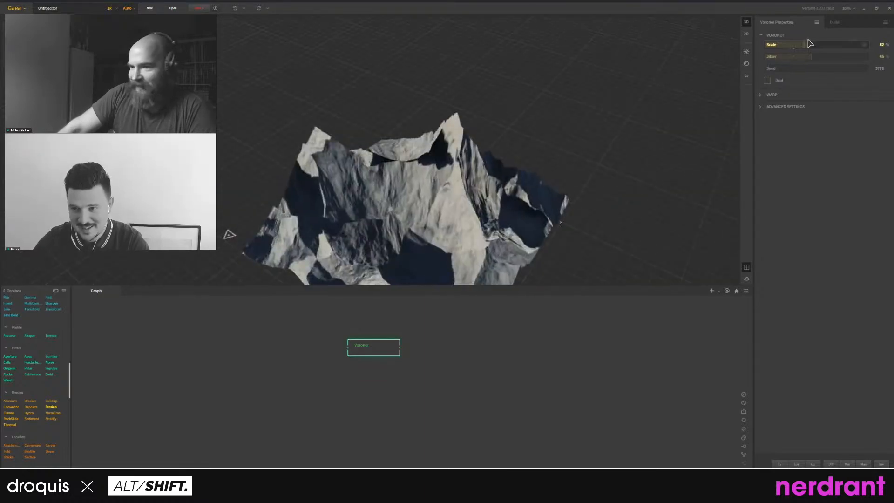
pyautogui.moveTo(808, 44); pyautogui.dragTo(800, 44)
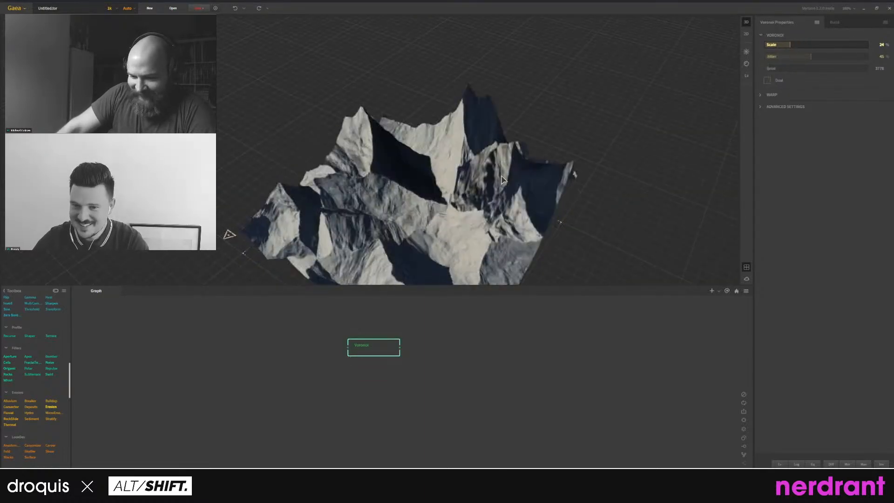
# Add an Erosion node fed by the Voronoi node and place it slightly higher in the graph.
pyautogui.moveTo(465, 207); pyautogui.dragTo(459, 286)
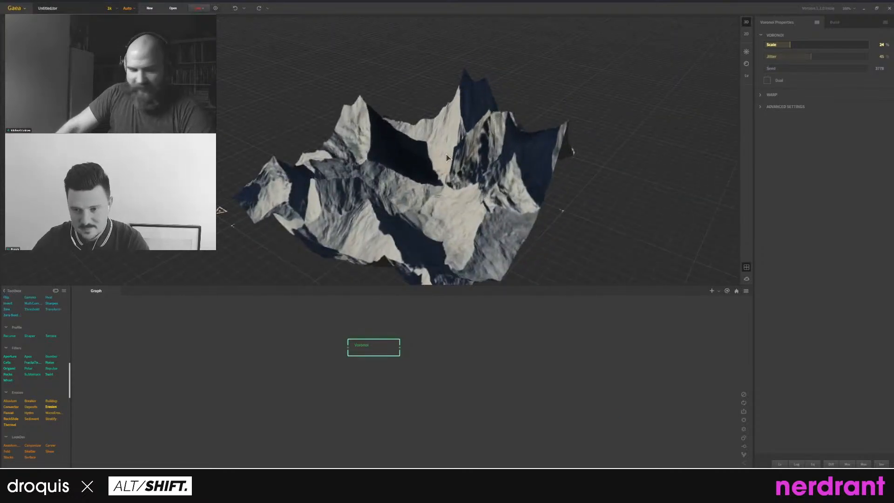
pyautogui.moveTo(403, 155); pyautogui.dragTo(494, 163)
pyautogui.scroll(3, 510, 195)
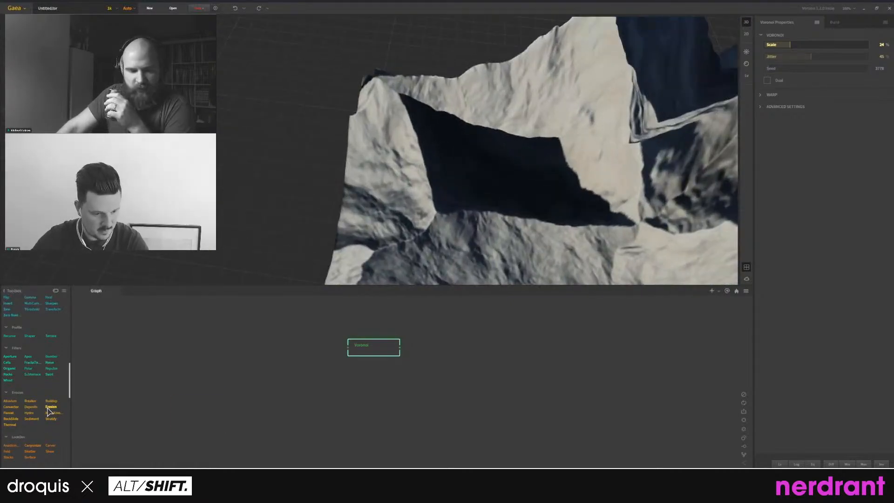
pyautogui.moveTo(49, 409); pyautogui.dragTo(437, 343)
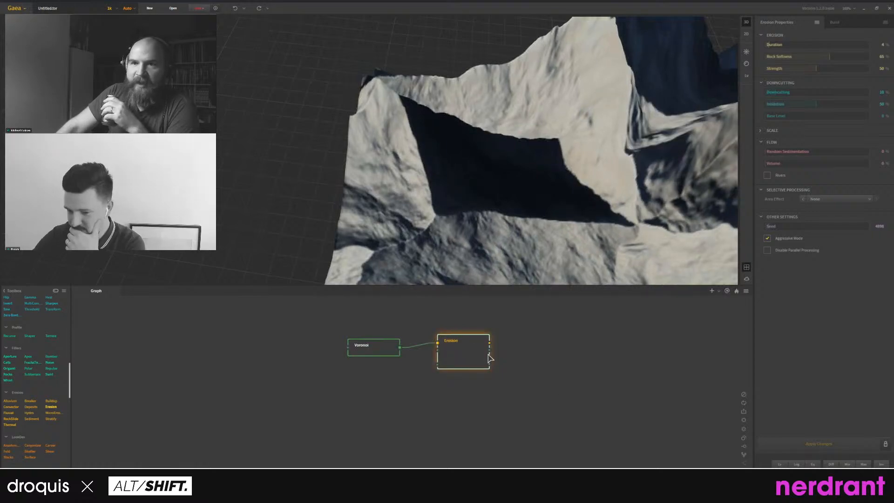
pyautogui.moveTo(465, 348); pyautogui.dragTo(463, 334)
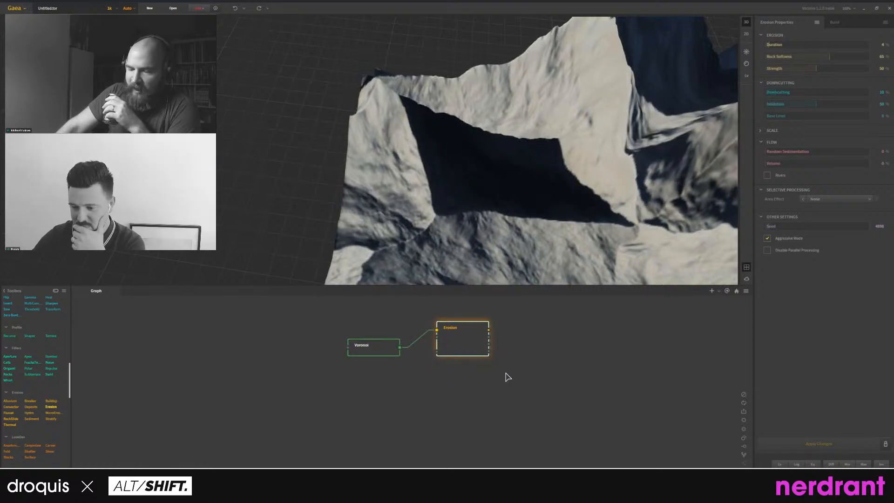
pyautogui.scroll(-2, 493, 358)
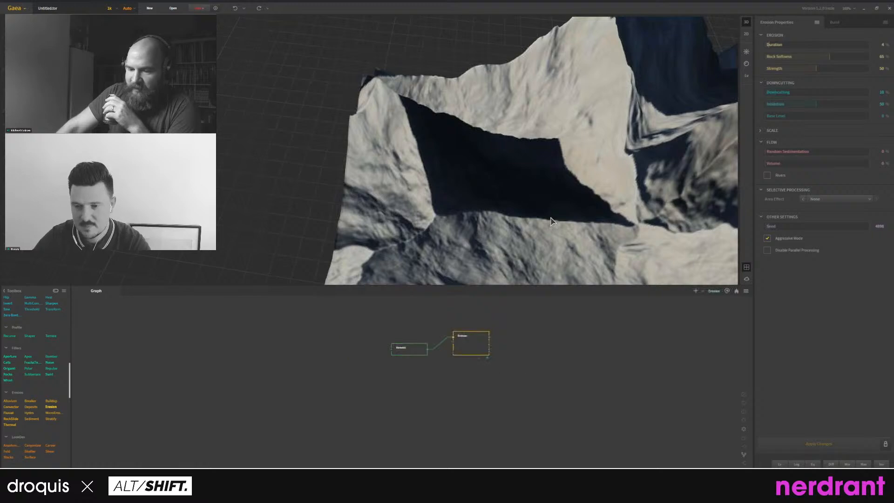
# Replace the Voronoi and Erosion nodes with a Mountain primitive placed in the middle of the graph.
pyautogui.scroll(-5, 551, 225)
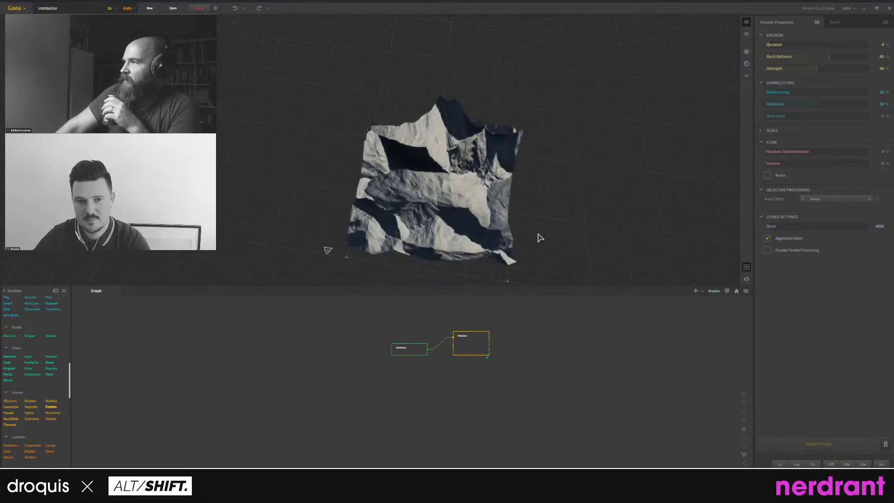
pyautogui.moveTo(538, 235); pyautogui.dragTo(427, 178)
pyautogui.scroll(5, 427, 178)
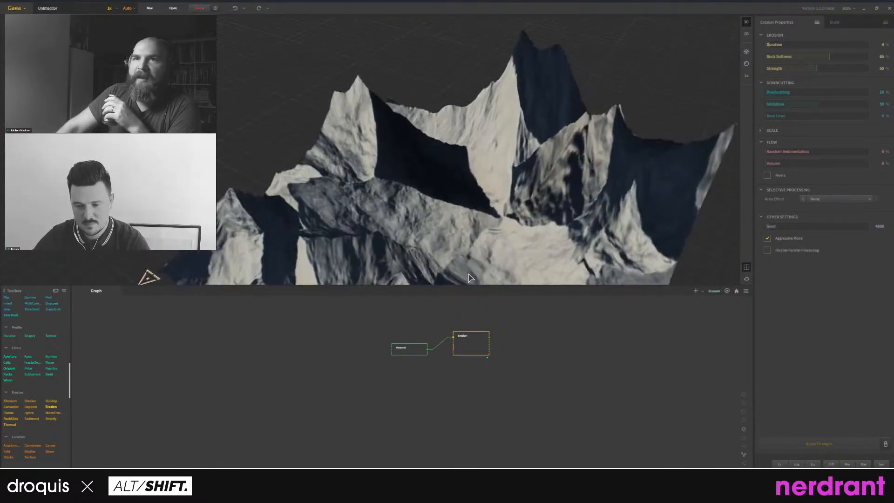
pyautogui.scroll(5, 39, 340)
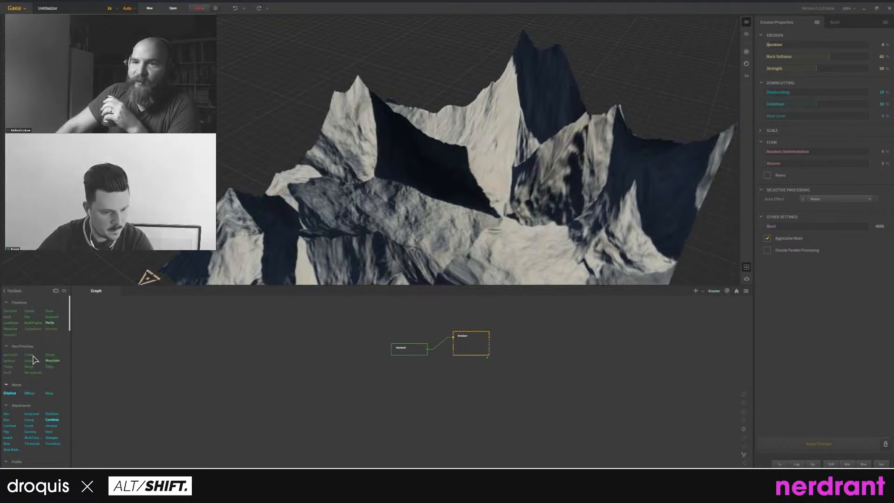
pyautogui.moveTo(51, 361); pyautogui.dragTo(388, 389)
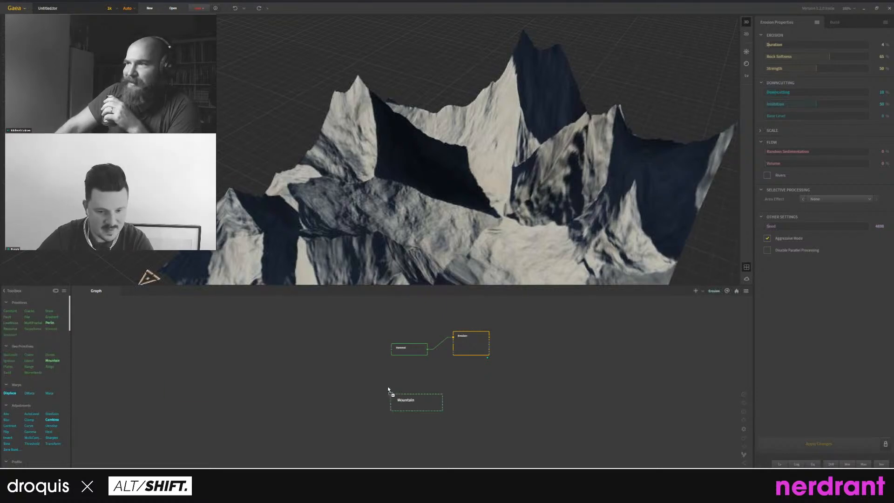
pyautogui.moveTo(521, 374); pyautogui.dragTo(379, 325)
pyautogui.press('Delete')
pyautogui.moveTo(411, 389); pyautogui.dragTo(392, 350)
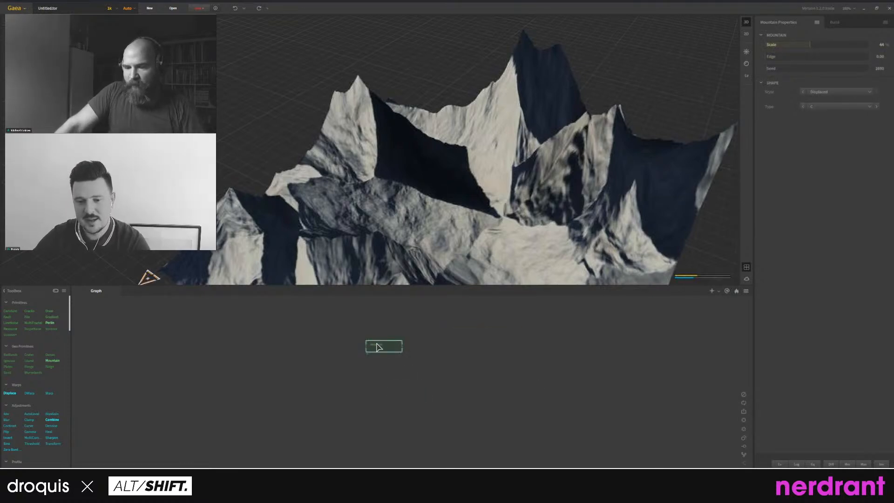
# Switch the terrain shading in the 3D view and reduce the Mountain node's influence to 43%.
pyautogui.scroll(5, 407, 344)
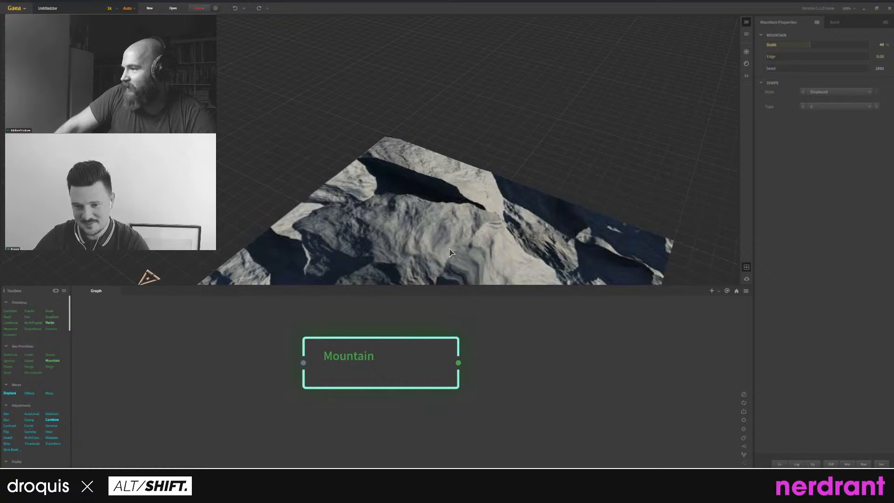
pyautogui.moveTo(450, 251); pyautogui.dragTo(404, 207)
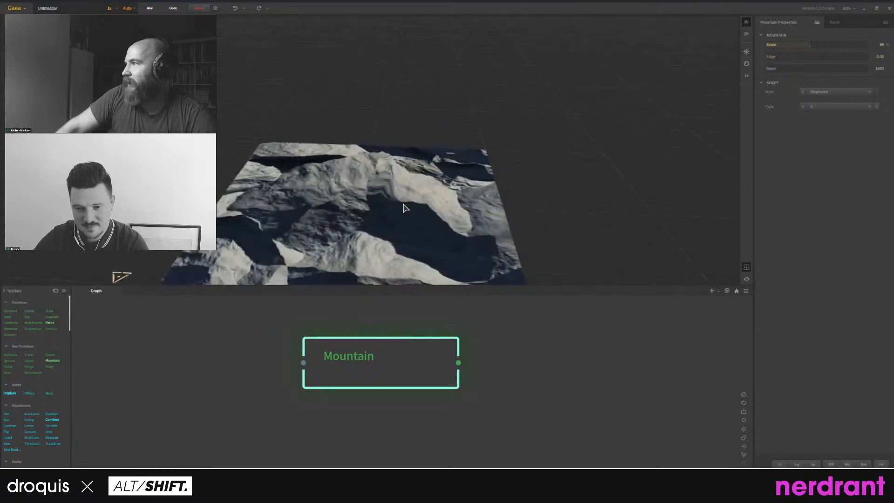
pyautogui.click(746, 63)
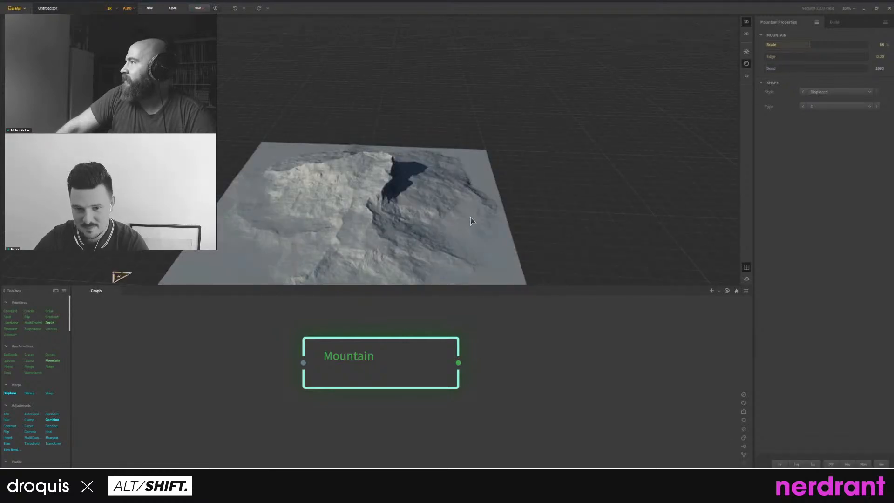
pyautogui.moveTo(471, 221); pyautogui.dragTo(560, 177)
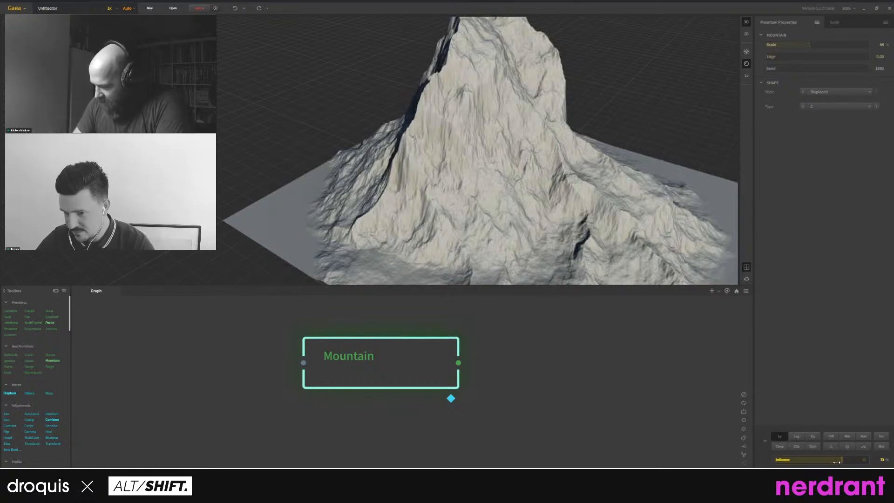
pyautogui.click(835, 460)
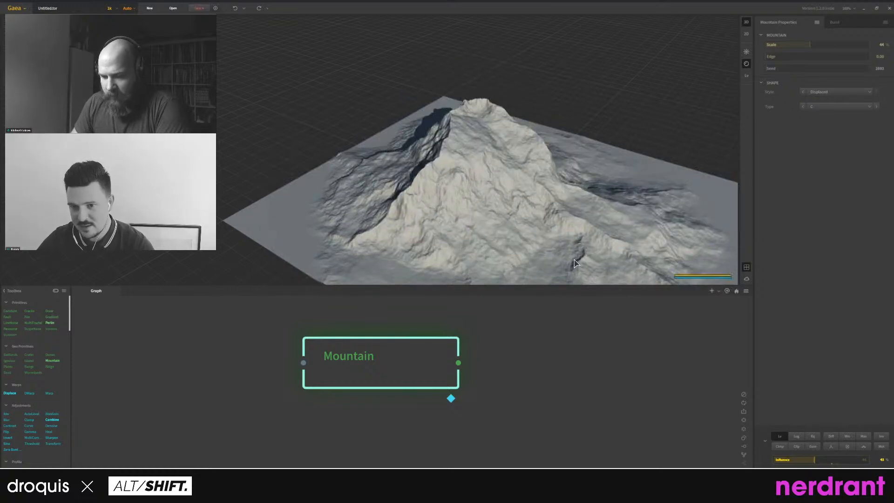
# Mutate the Mountain terrain to give the node a new random seed.
pyautogui.moveTo(499, 222); pyautogui.dragTo(540, 228)
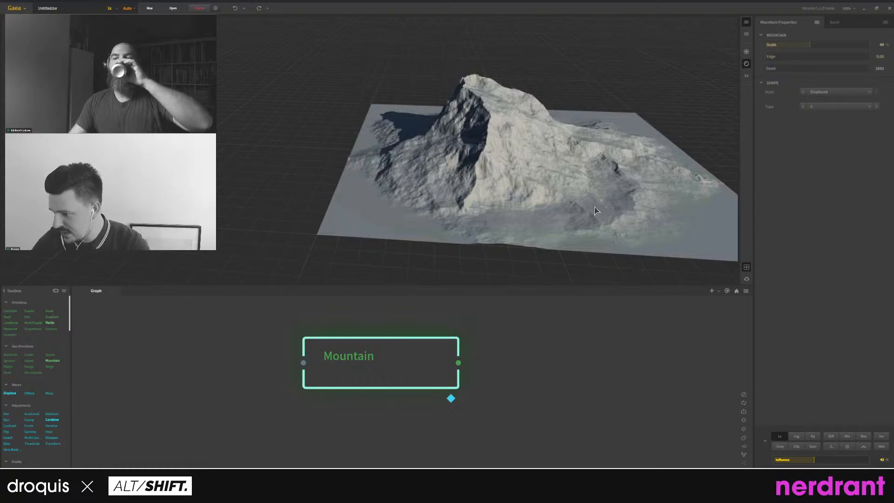
pyautogui.moveTo(596, 211); pyautogui.dragTo(500, 207)
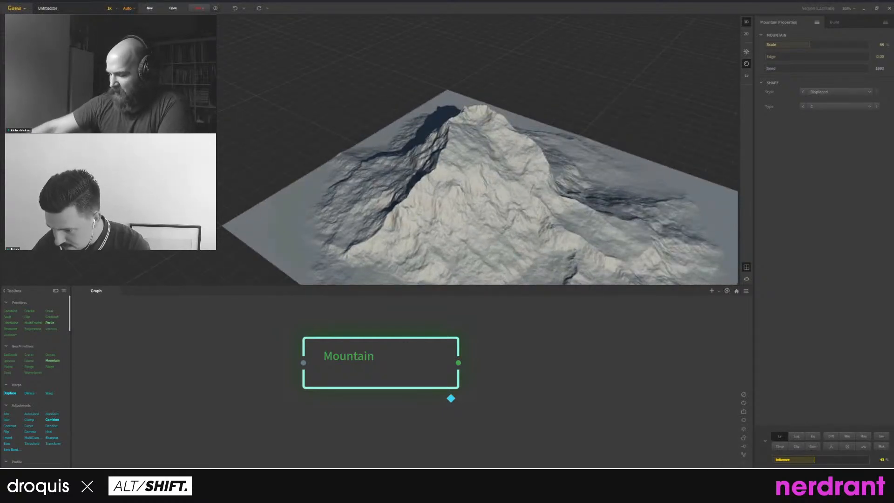
pyautogui.click(744, 429)
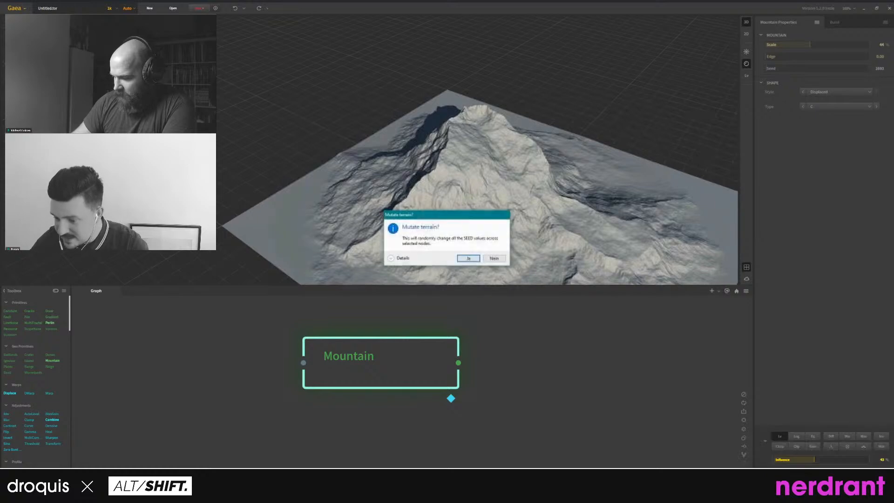
pyautogui.click(468, 258)
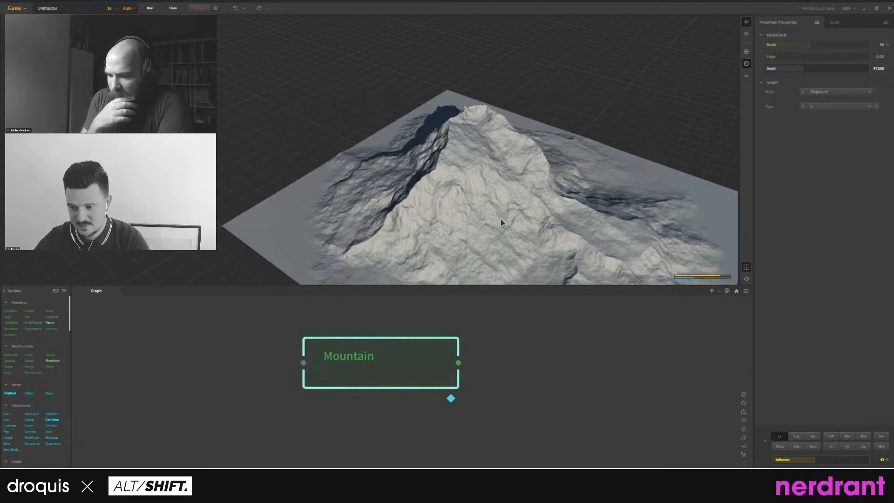
# Examine the mutated mountain's peak, slopes and shadows from above and from several sides.
pyautogui.moveTo(486, 222); pyautogui.dragTo(186, 210)
pyautogui.scroll(-3, 441, 159)
pyautogui.scroll(3, 437, 155)
pyautogui.moveTo(434, 150); pyautogui.dragTo(439, 205)
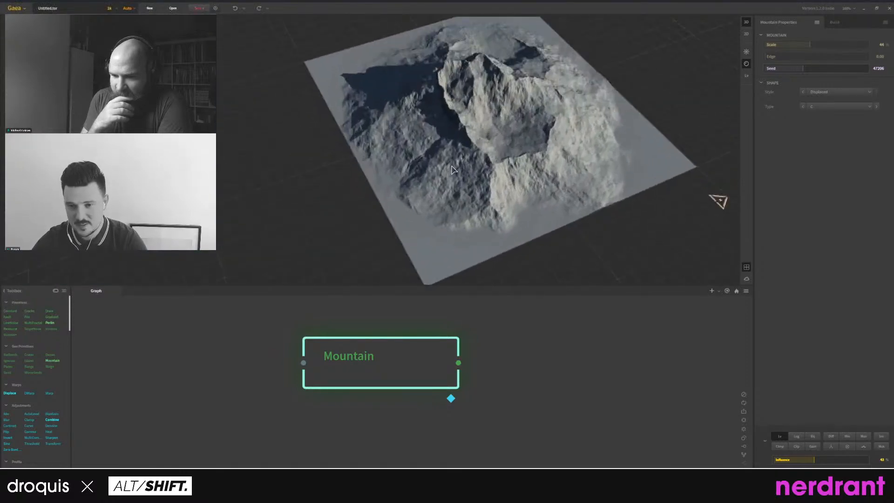
pyautogui.scroll(-3, 442, 186)
pyautogui.scroll(4, 442, 186)
pyautogui.moveTo(505, 109); pyautogui.dragTo(454, 161, button='middle')
pyautogui.scroll(-2, 458, 162)
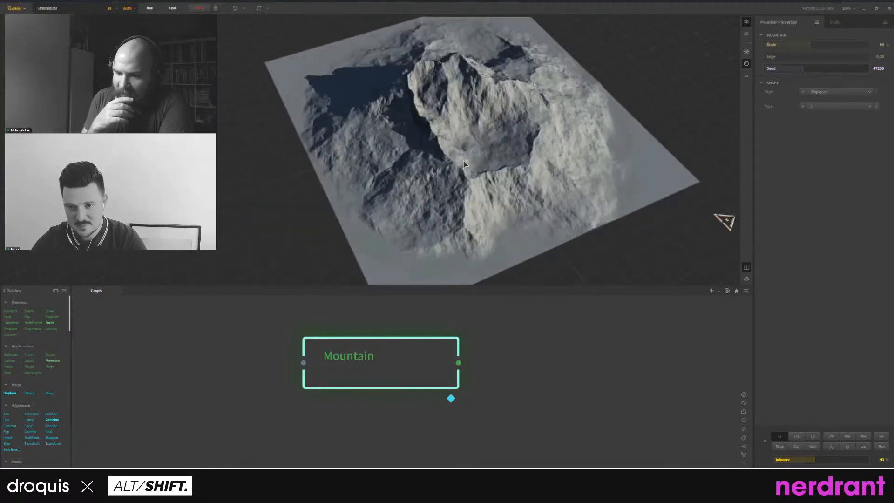
pyautogui.moveTo(460, 164); pyautogui.dragTo(487, 138)
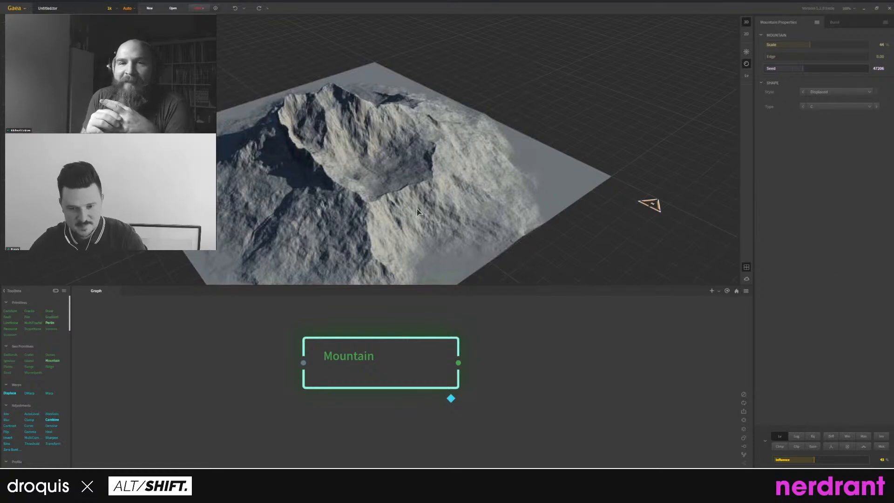
pyautogui.moveTo(417, 208); pyautogui.dragTo(600, 278)
pyautogui.scroll(3, 549, 213)
pyautogui.scroll(-4, 479, 247)
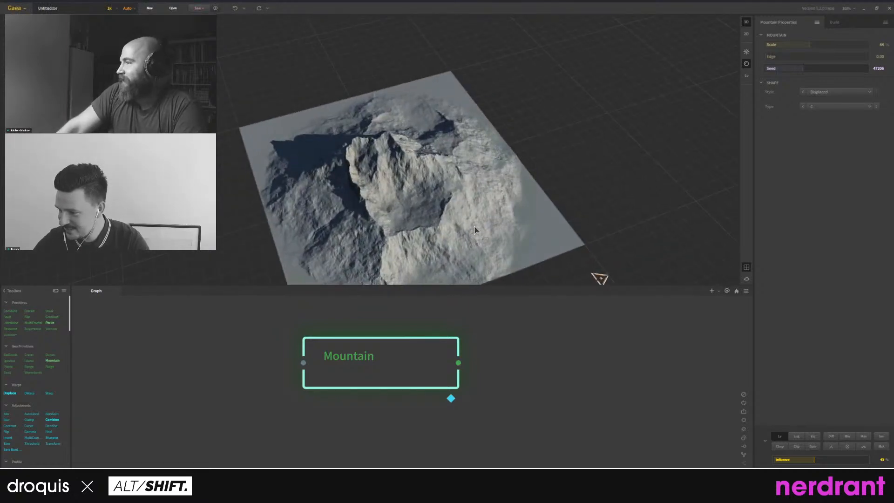
pyautogui.moveTo(474, 227); pyautogui.dragTo(442, 177)
pyautogui.scroll(-5, 453, 192)
pyautogui.moveTo(465, 207); pyautogui.dragTo(405, 216)
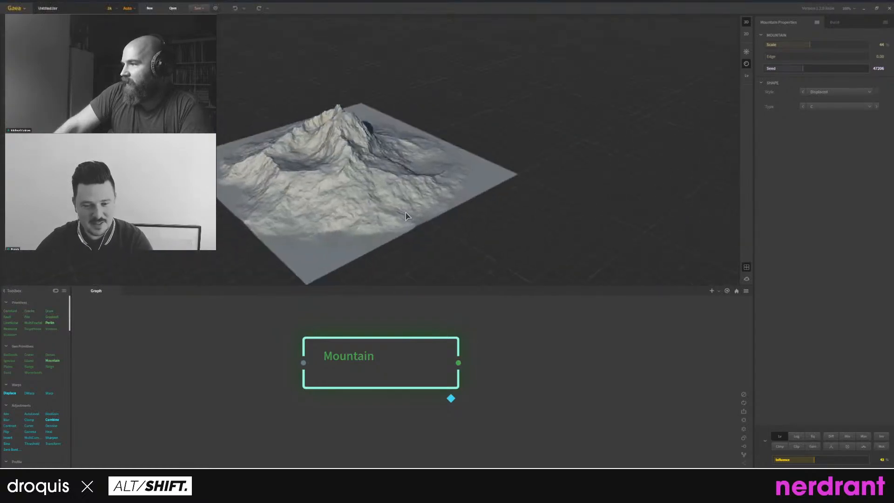
# Add an Erosion node fed by the Mountain node and align the two nodes in the graph.
pyautogui.scroll(-5, 46, 419)
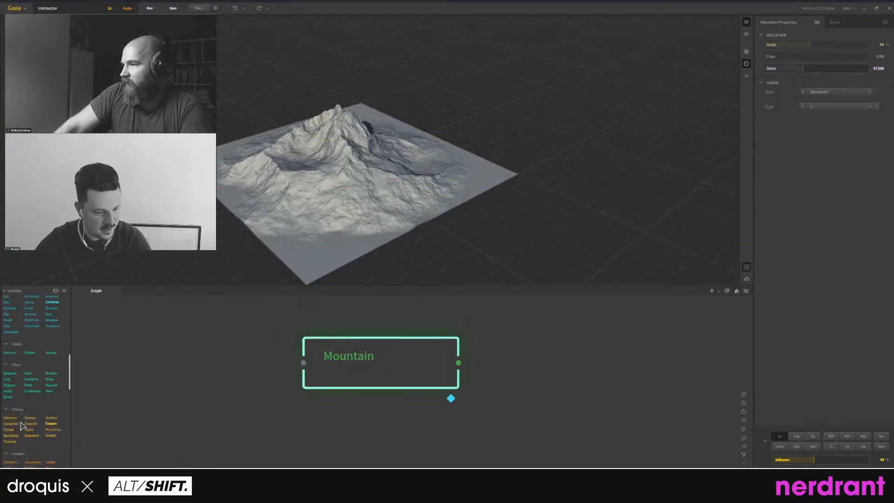
pyautogui.moveTo(52, 423); pyautogui.dragTo(458, 363)
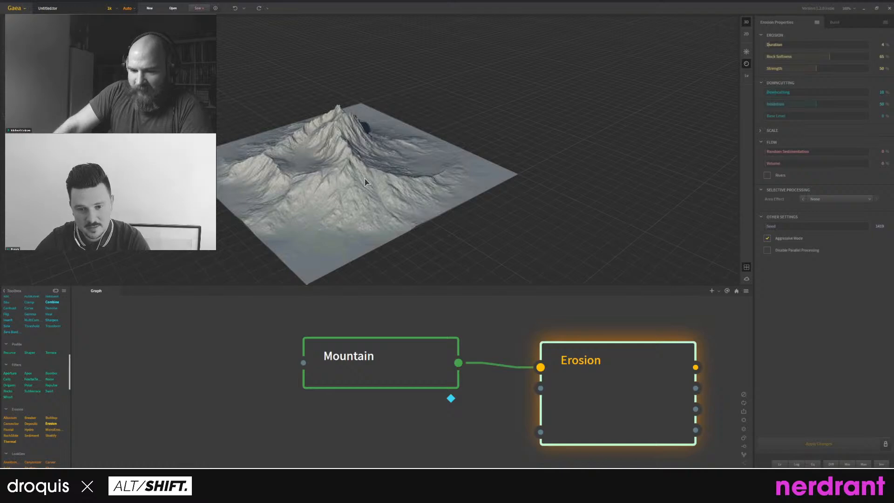
pyautogui.scroll(5, 447, 244)
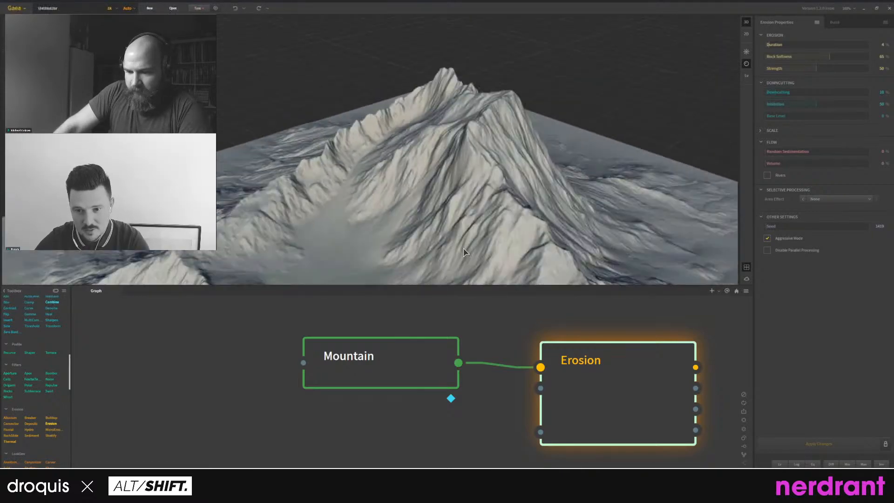
pyautogui.moveTo(464, 251); pyautogui.dragTo(425, 128)
pyautogui.scroll(-5, 423, 126)
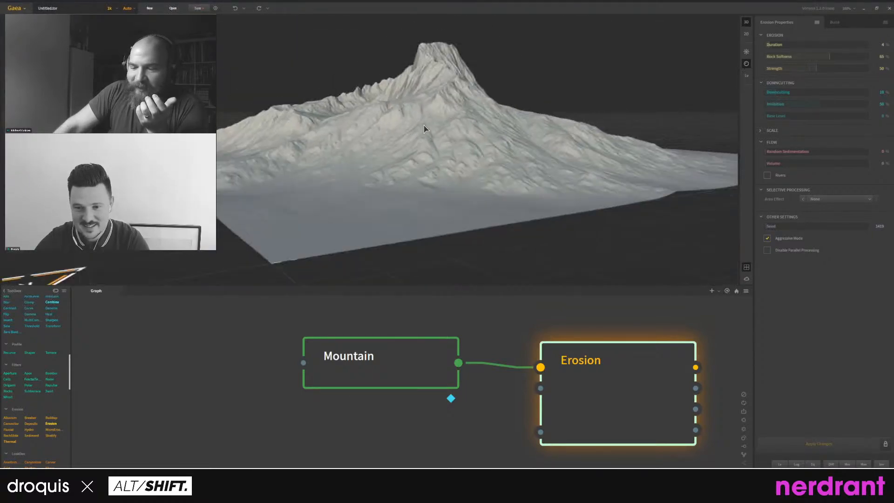
pyautogui.moveTo(425, 127); pyautogui.dragTo(499, 205)
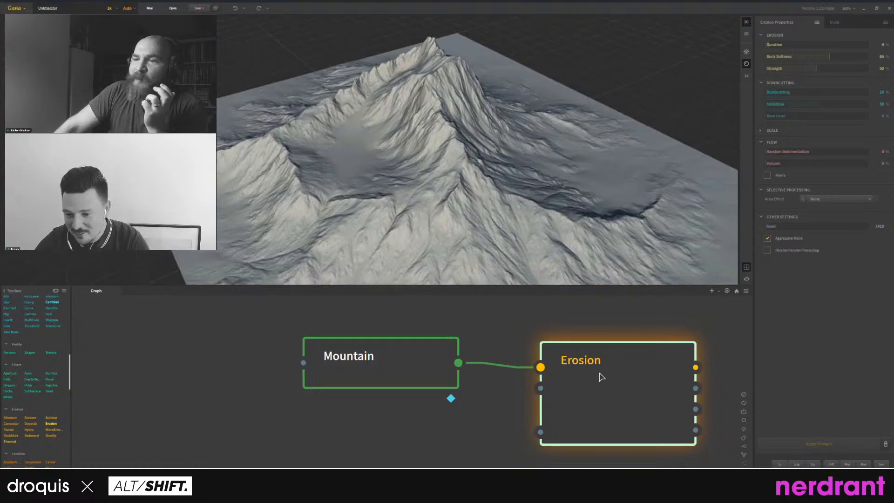
pyautogui.moveTo(599, 372); pyautogui.dragTo(595, 359)
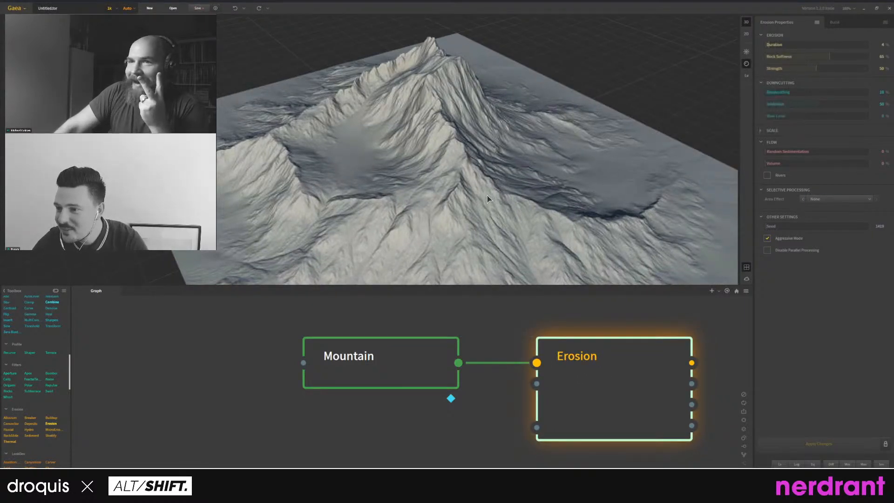
# Set the Erosion node's downcutting to 17% and reduce its rock softness.
pyautogui.scroll(1, 440, 199)
pyautogui.scroll(-4, 439, 209)
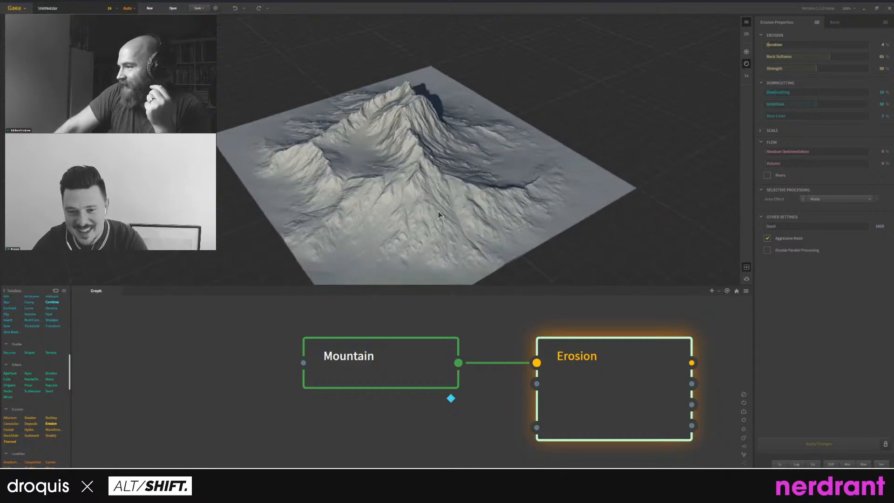
pyautogui.moveTo(440, 212); pyautogui.dragTo(424, 205)
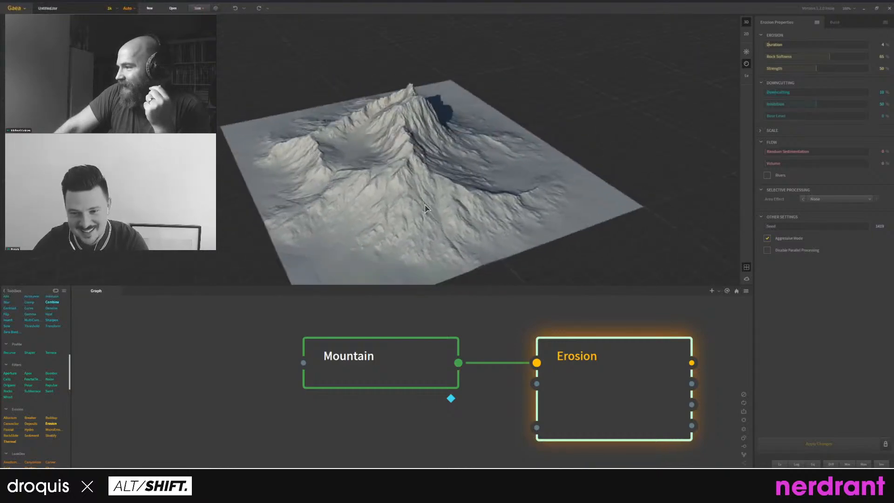
pyautogui.click(785, 93)
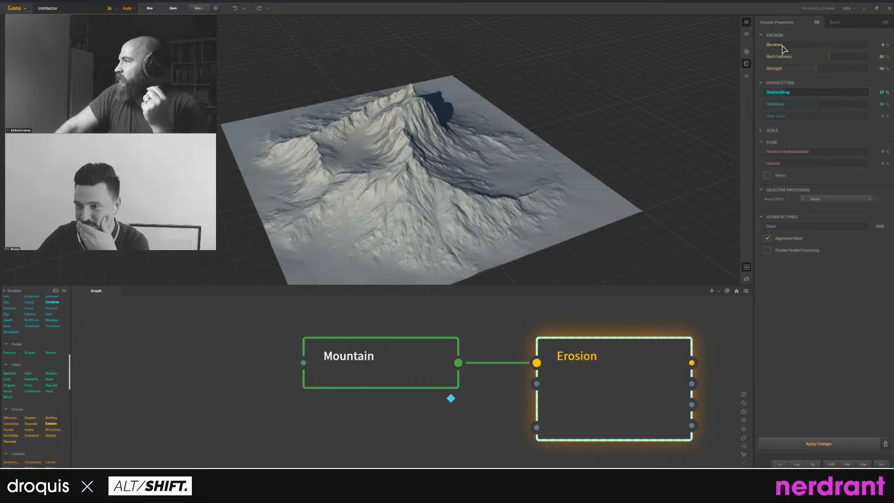
pyautogui.click(809, 57)
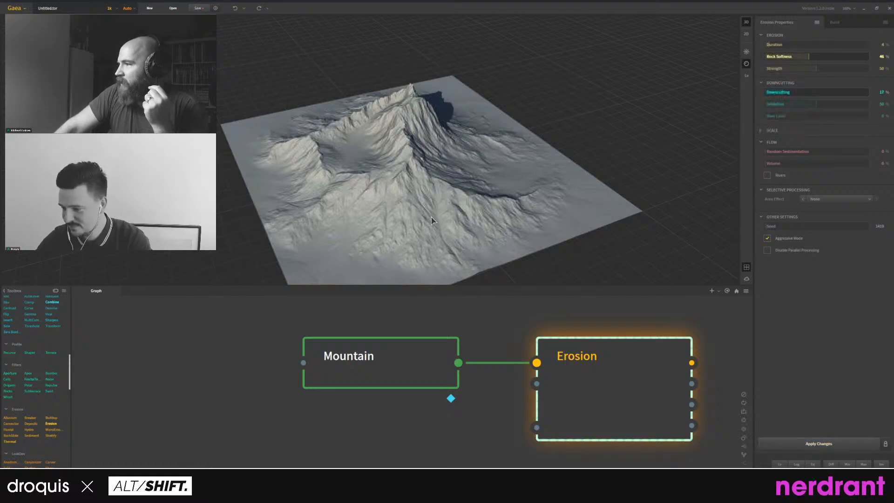
pyautogui.moveTo(430, 211); pyautogui.dragTo(540, 131)
pyautogui.scroll(5, 426, 158)
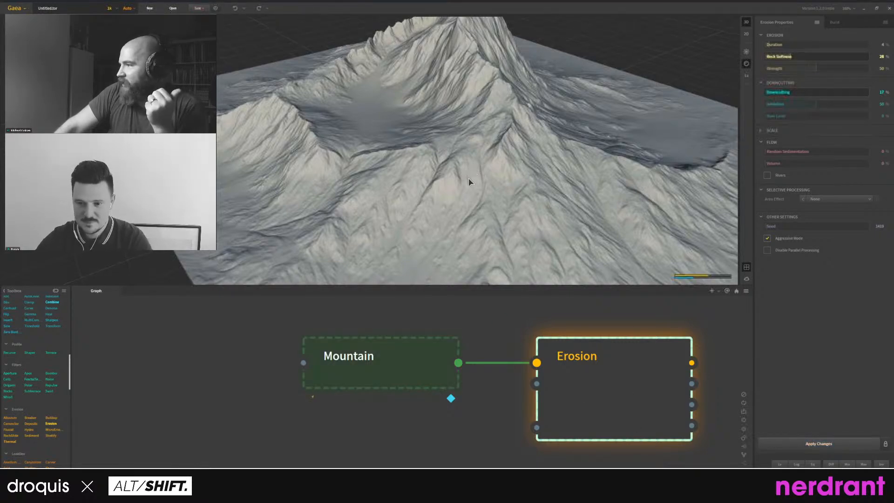
pyautogui.moveTo(468, 181); pyautogui.dragTo(467, 200)
pyautogui.scroll(-2, 469, 156)
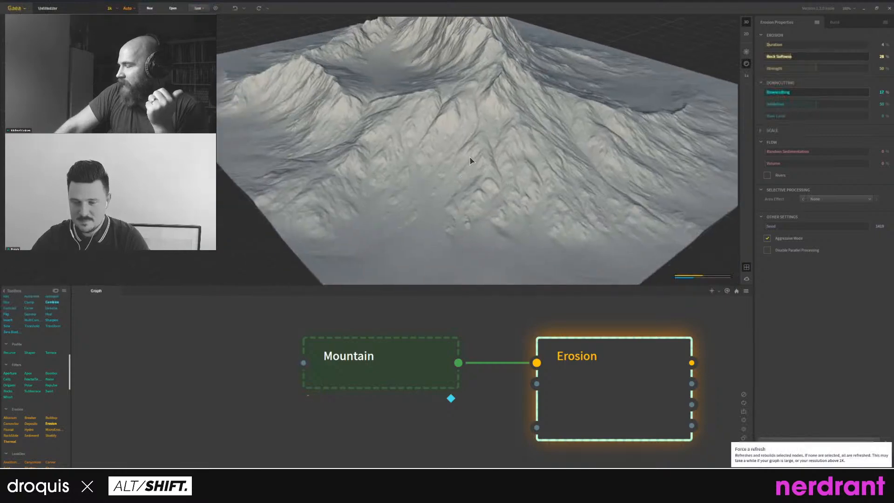
pyautogui.moveTo(469, 157); pyautogui.dragTo(463, 174)
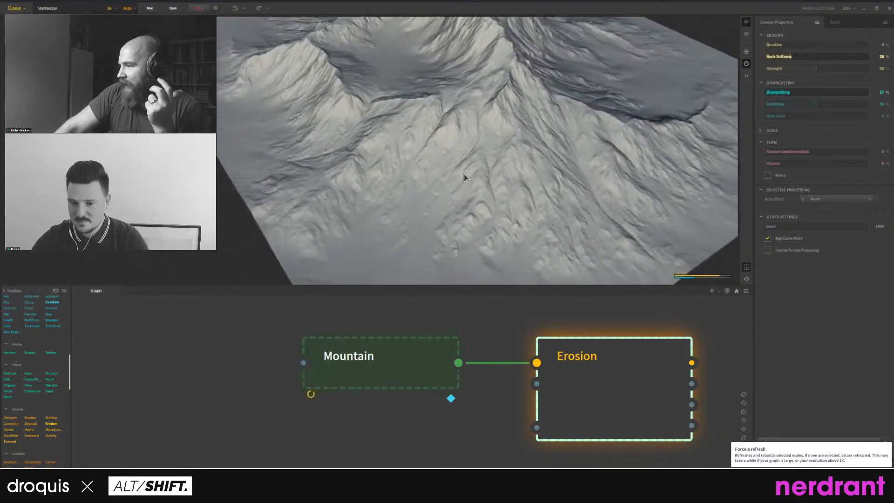
pyautogui.rightClick(204, 366)
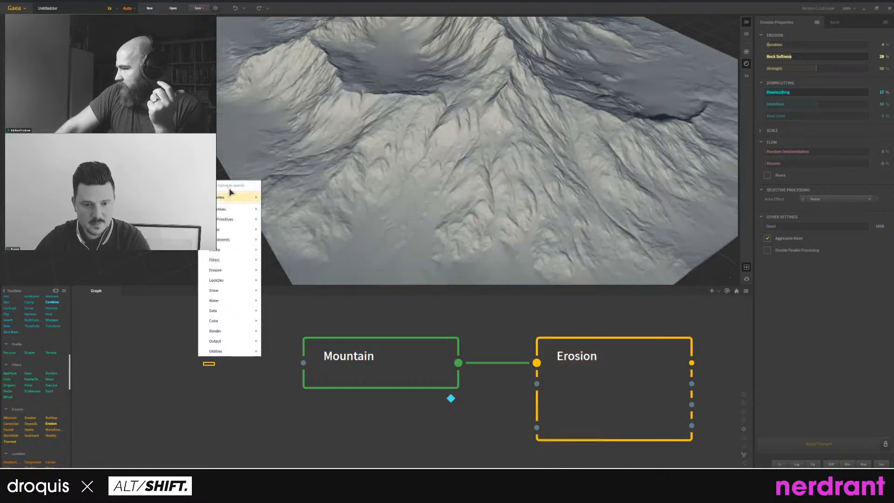
pyautogui.moveTo(214, 365); pyautogui.dragTo(202, 389)
pyautogui.rightClick(224, 373)
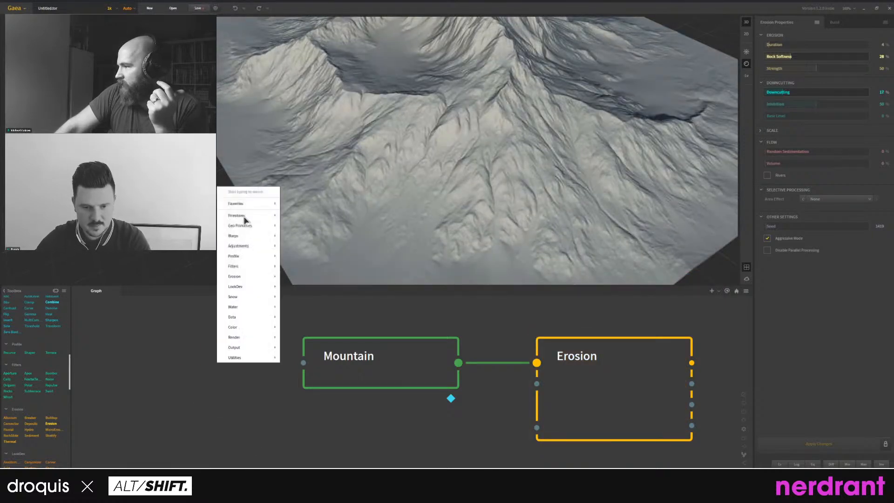
pyautogui.click(223, 420)
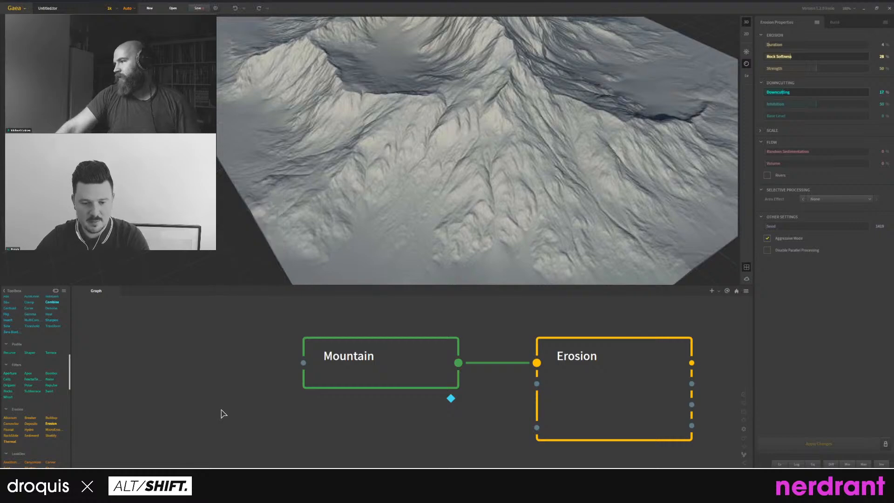
pyautogui.rightClick(222, 412)
pyautogui.write('sdsd')
pyautogui.press('Escape')
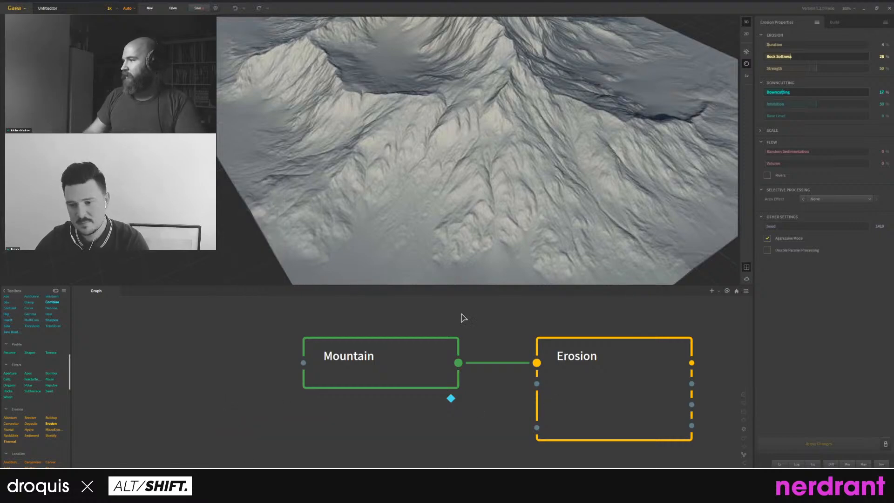
# Set the Erosion node's duration to 13% and rebuild the terrain.
pyautogui.moveTo(503, 191); pyautogui.dragTo(421, 196)
pyautogui.scroll(-2, 498, 190)
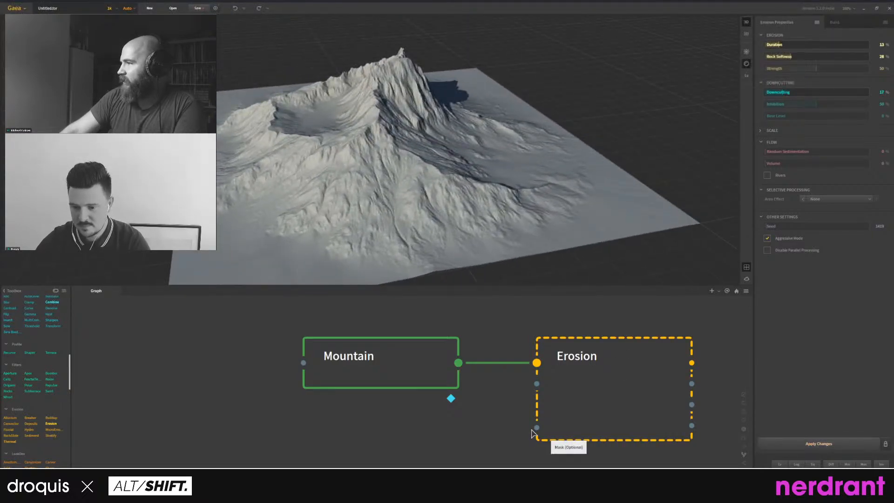
pyautogui.scroll(-2, 499, 428)
pyautogui.moveTo(563, 392); pyautogui.dragTo(493, 384, button='middle')
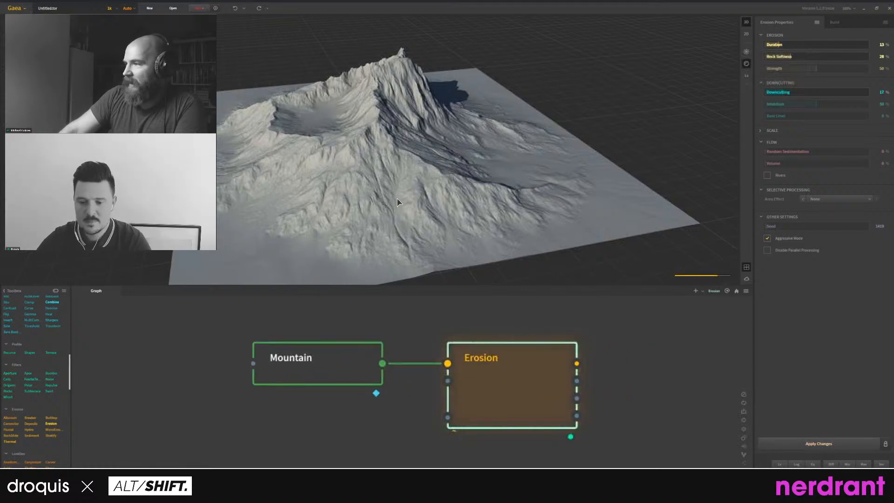
# Examine the eroded mountain's ridges, valleys and basin from above and from low angles.
pyautogui.moveTo(358, 158); pyautogui.dragTo(595, 243)
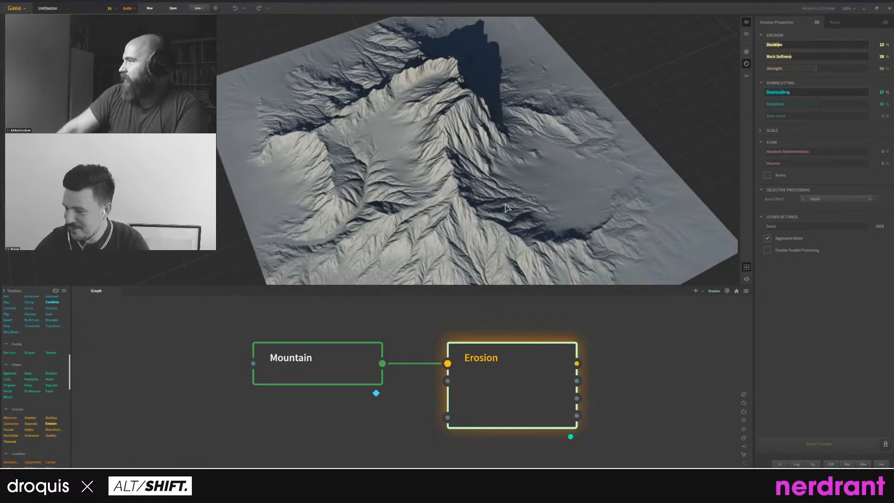
pyautogui.moveTo(507, 209); pyautogui.dragTo(566, 257)
pyautogui.scroll(-3, 509, 118)
pyautogui.moveTo(443, 104); pyautogui.dragTo(436, 179, button='middle')
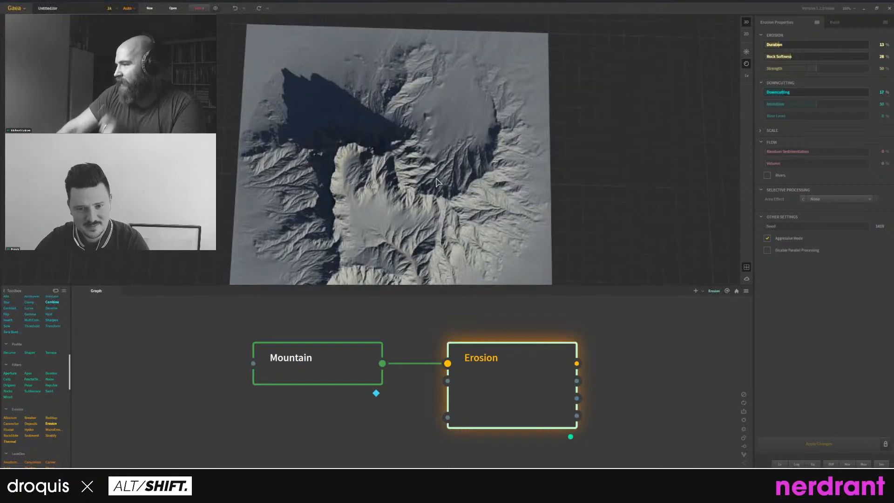
pyautogui.moveTo(437, 181); pyautogui.dragTo(402, 86)
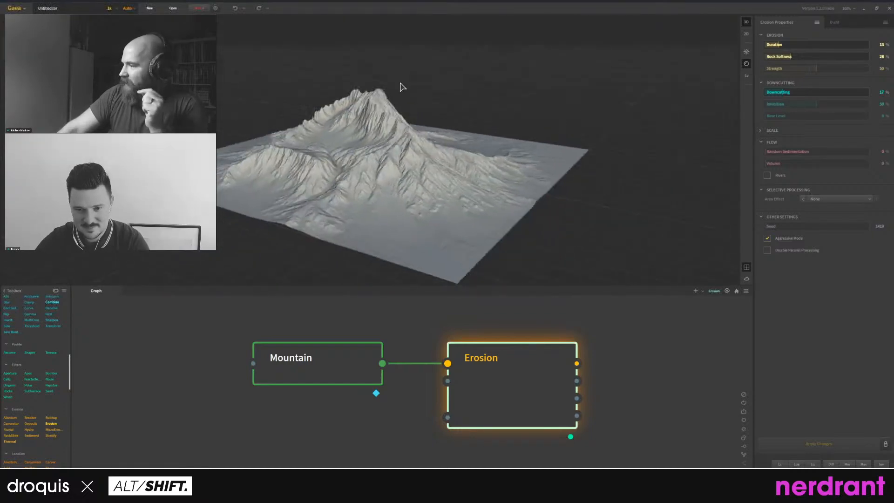
pyautogui.scroll(5, 373, 163)
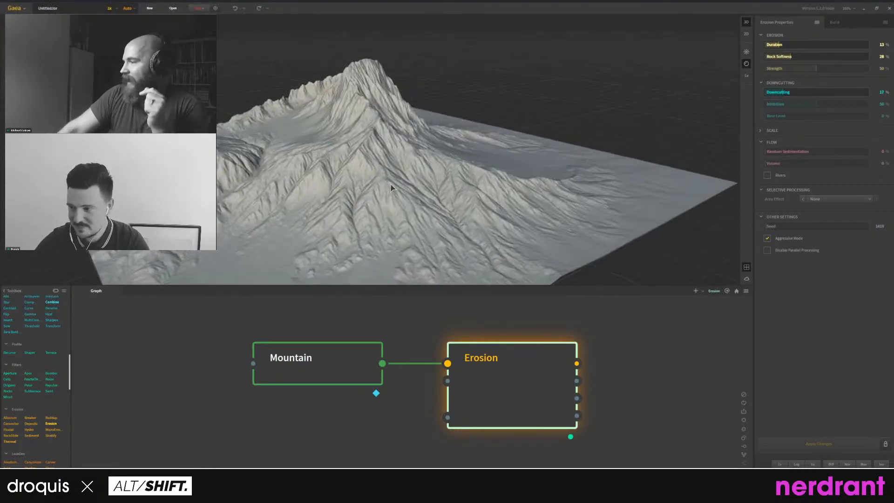
pyautogui.moveTo(307, 173); pyautogui.dragTo(386, 223)
pyautogui.moveTo(386, 224); pyautogui.dragTo(463, 208, button='middle')
pyautogui.moveTo(462, 208)
pyautogui.mouseDown()
pyautogui.moveTo(454, 171)
pyautogui.moveTo(459, 204)
pyautogui.mouseUp()
pyautogui.moveTo(419, 227); pyautogui.dragTo(409, 247)
# Move the Erosion node above the Mountain node's row and add a MicroErosion node to the graph beyond it.
pyautogui.moveTo(498, 347); pyautogui.dragTo(498, 303)
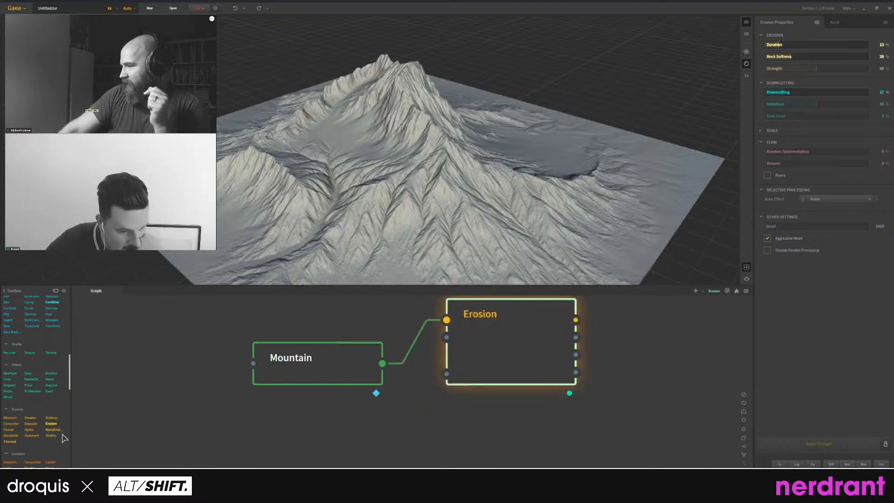
pyautogui.moveTo(57, 433); pyautogui.dragTo(647, 337)
pyautogui.moveTo(622, 397); pyautogui.dragTo(440, 419, button='middle')
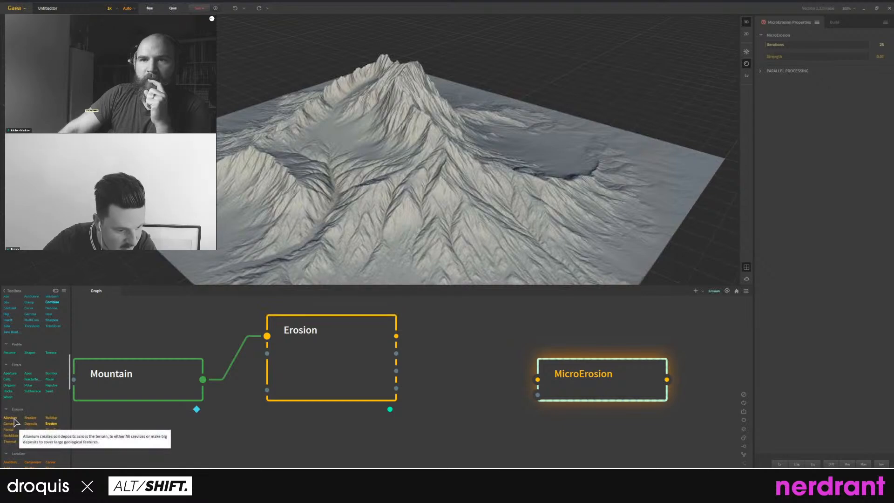
# Move the MicroErosion node aside and add an Alluvium node fed by the Erosion node's output.
pyautogui.moveTo(11, 419); pyautogui.dragTo(619, 454)
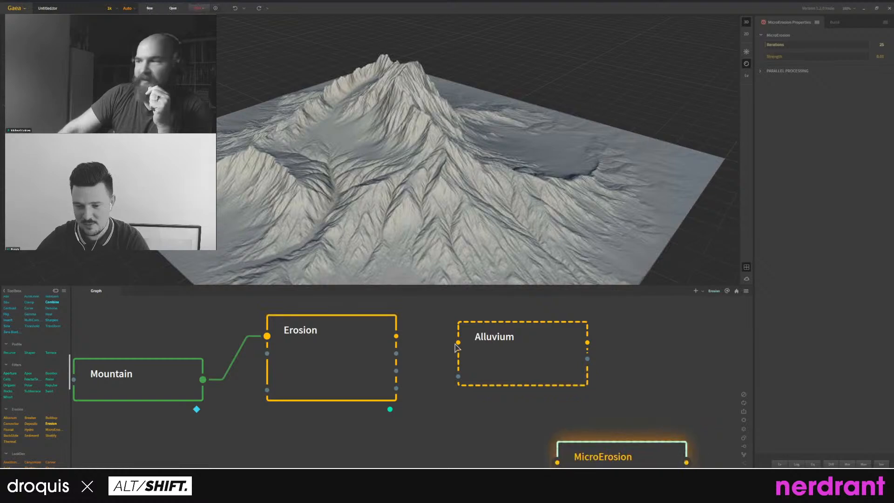
pyautogui.moveTo(458, 342); pyautogui.dragTo(398, 337)
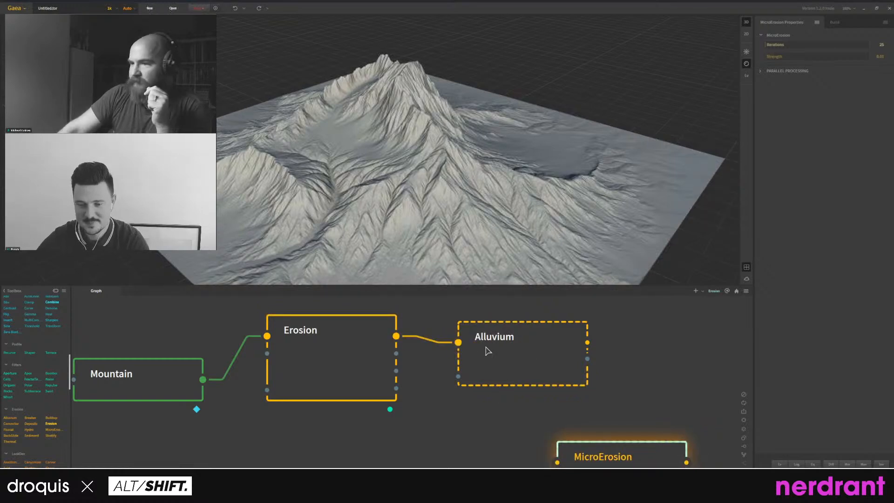
pyautogui.click(531, 351)
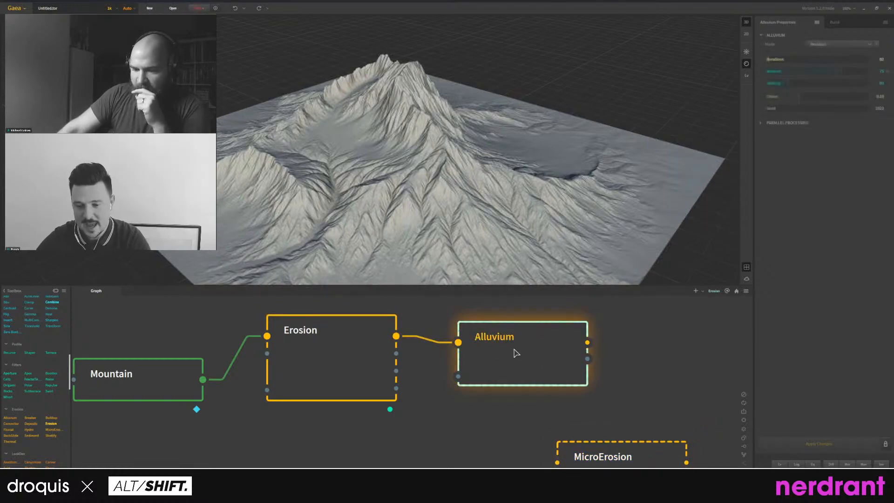
# Pin the Alluvium node for preview, inspect its effect on the mountain and delete the node.
pyautogui.rightClick(497, 332)
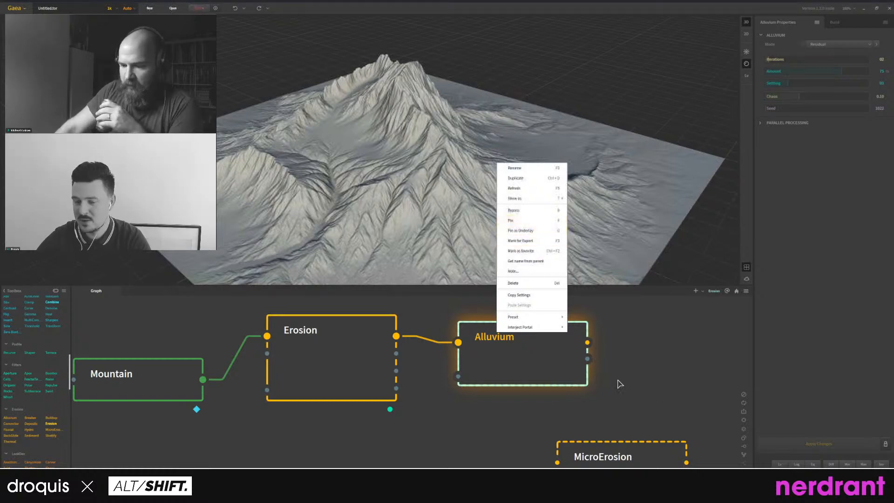
pyautogui.click(646, 370)
pyautogui.click(523, 348)
pyautogui.doubleClick(520, 381)
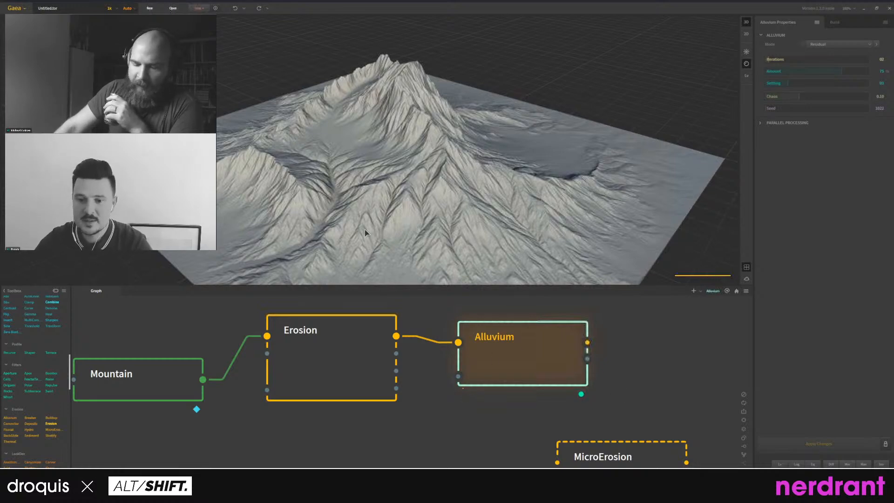
pyautogui.moveTo(411, 221); pyautogui.dragTo(541, 220)
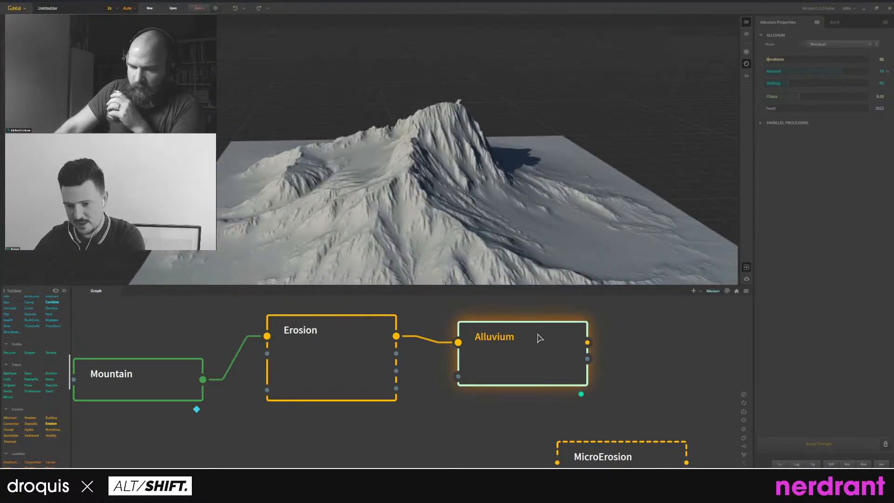
pyautogui.press('Delete')
# Connect the Erosion node's output to the MicroErosion node, align the two nodes and preview the MicroErosion result.
pyautogui.click(361, 356)
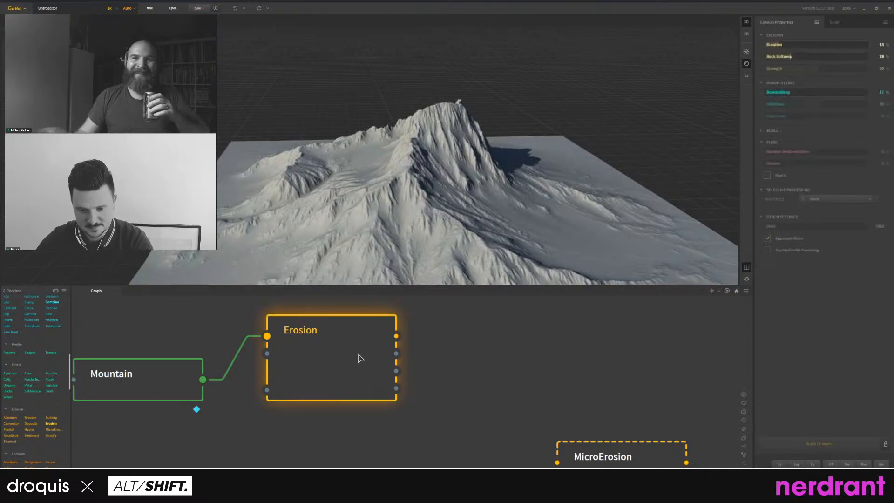
pyautogui.moveTo(601, 455); pyautogui.dragTo(398, 334)
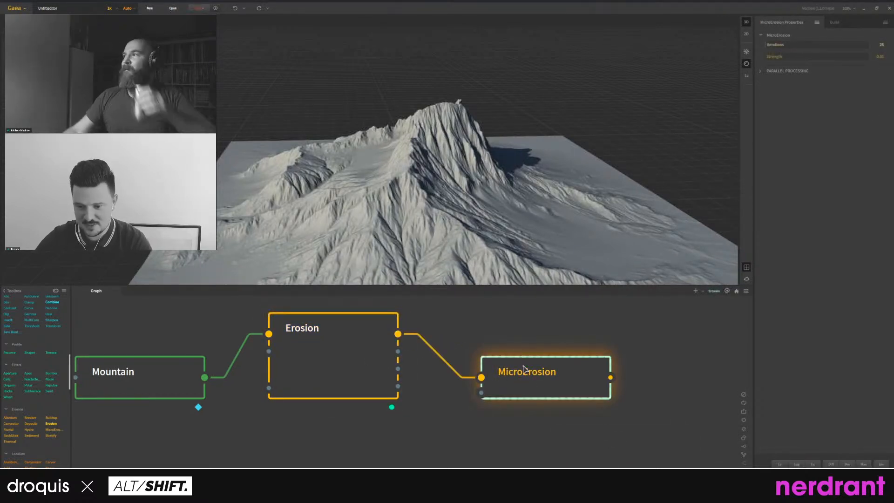
pyautogui.moveTo(526, 371); pyautogui.dragTo(530, 328)
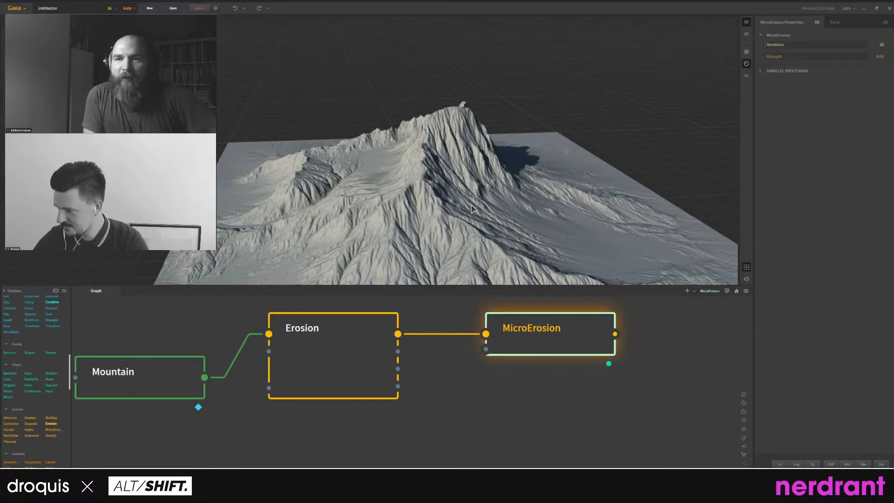
# Examine the MicroErosion detail on the slopes and move the MicroErosion node closer to the Erosion node.
pyautogui.moveTo(423, 209); pyautogui.dragTo(469, 192, button='middle')
pyautogui.scroll(-2, 593, 238)
pyautogui.scroll(3, 508, 228)
pyautogui.scroll(-3, 539, 188)
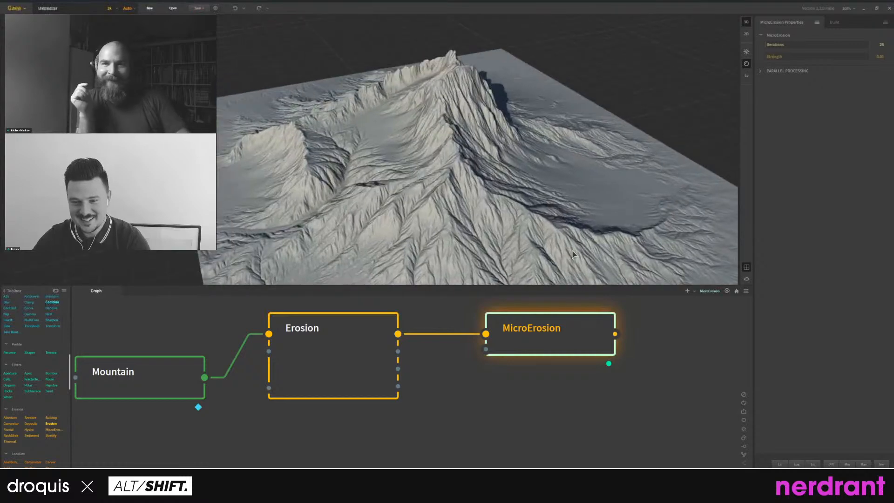
pyautogui.moveTo(541, 329); pyautogui.dragTo(490, 329)
pyautogui.scroll(-3, 506, 414)
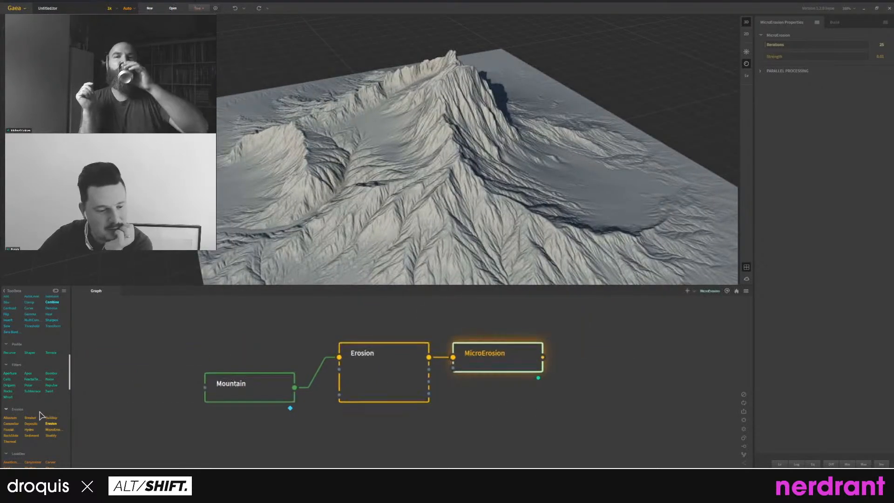
# Add a RockSlide node fed by the MicroErosion node's output and preview it.
pyautogui.scroll(1, 39, 413)
pyautogui.scroll(1, 28, 365)
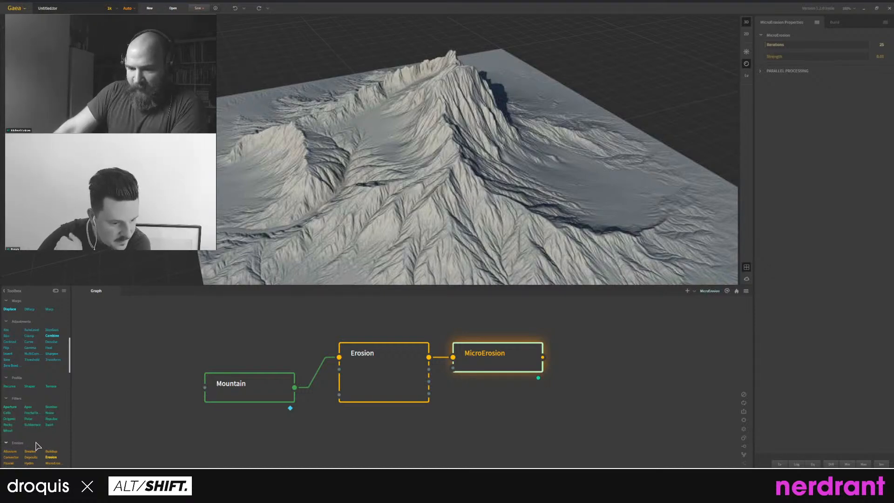
pyautogui.scroll(-1, 24, 428)
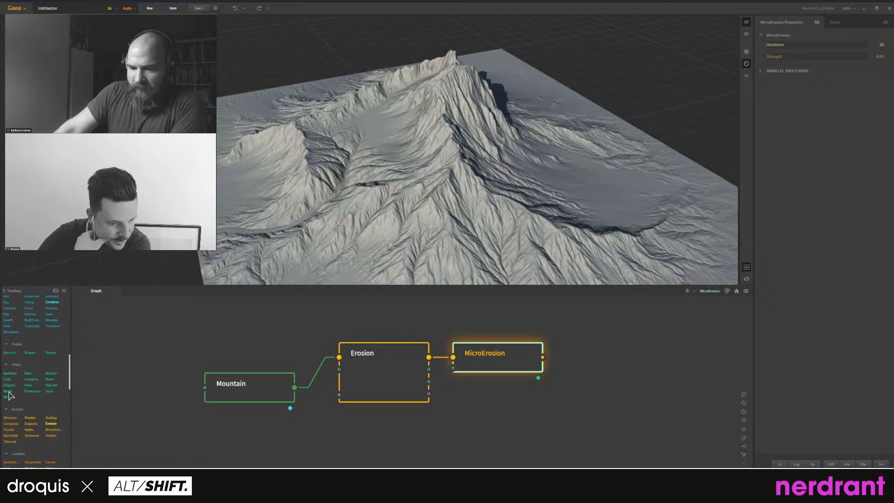
pyautogui.scroll(-1, 39, 457)
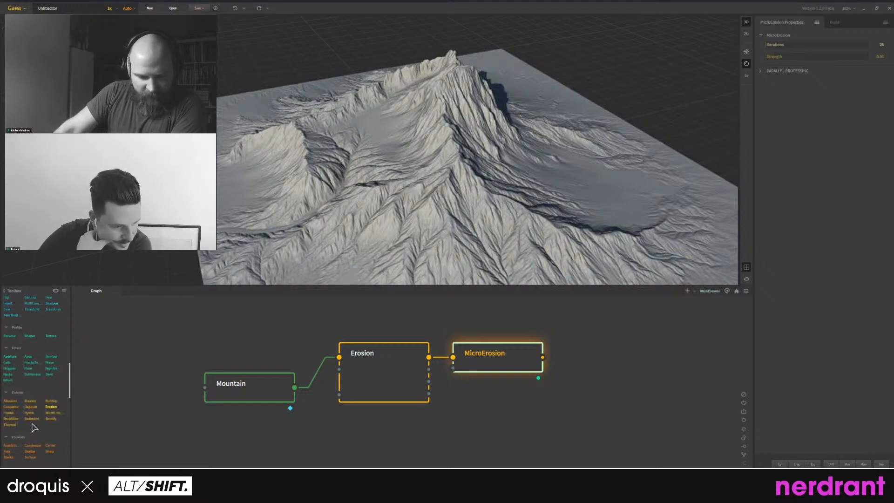
pyautogui.moveTo(15, 421); pyautogui.dragTo(542, 357)
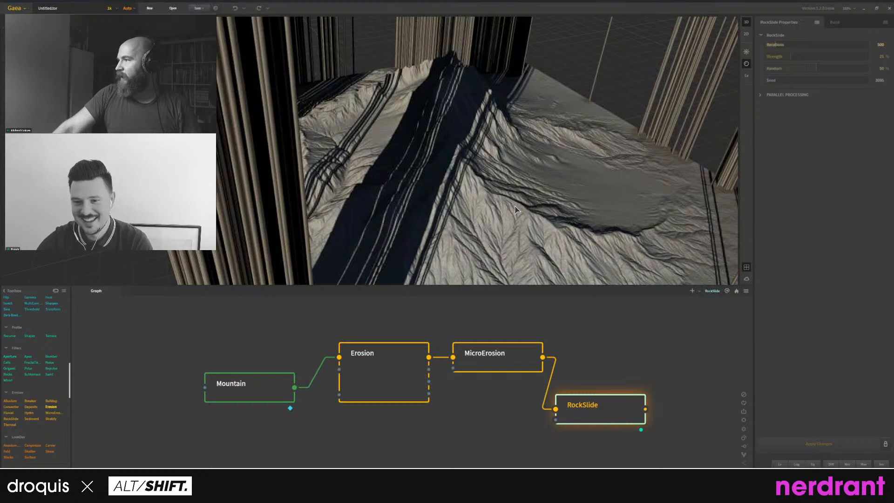
# Inspect the RockSlide result, delete the RockSlide node and return the preview to the MicroErosion node.
pyautogui.scroll(-8, 514, 210)
pyautogui.scroll(4, 500, 260)
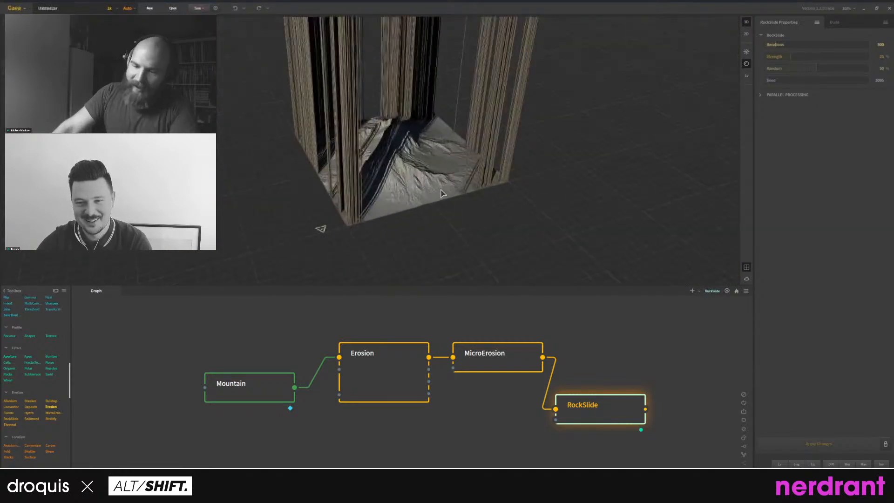
pyautogui.scroll(4, 442, 193)
pyautogui.moveTo(592, 413); pyautogui.dragTo(607, 363)
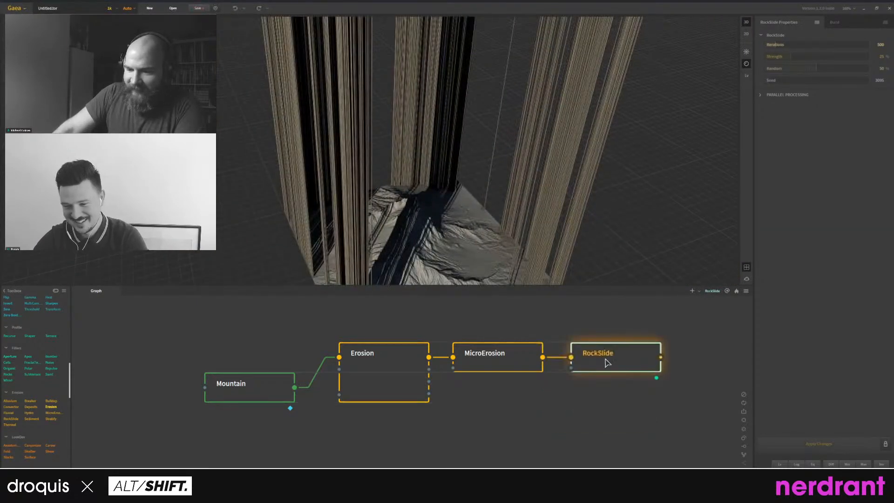
pyautogui.press('Delete')
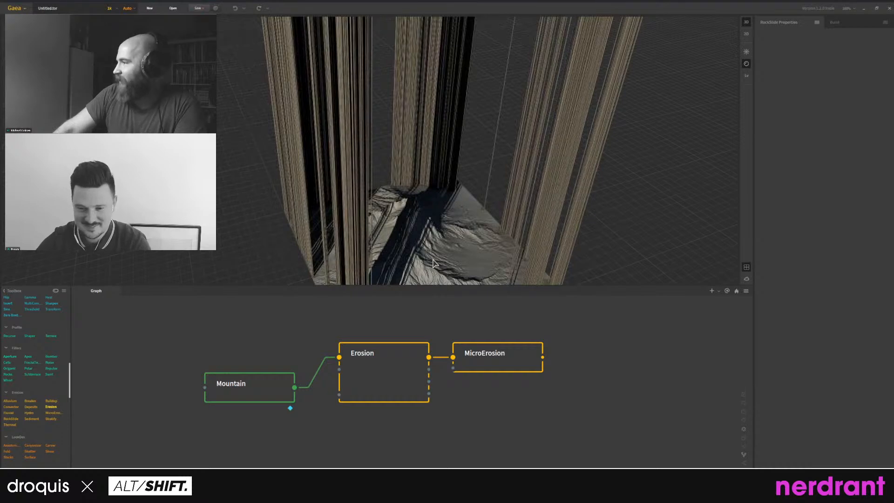
pyautogui.click(486, 361)
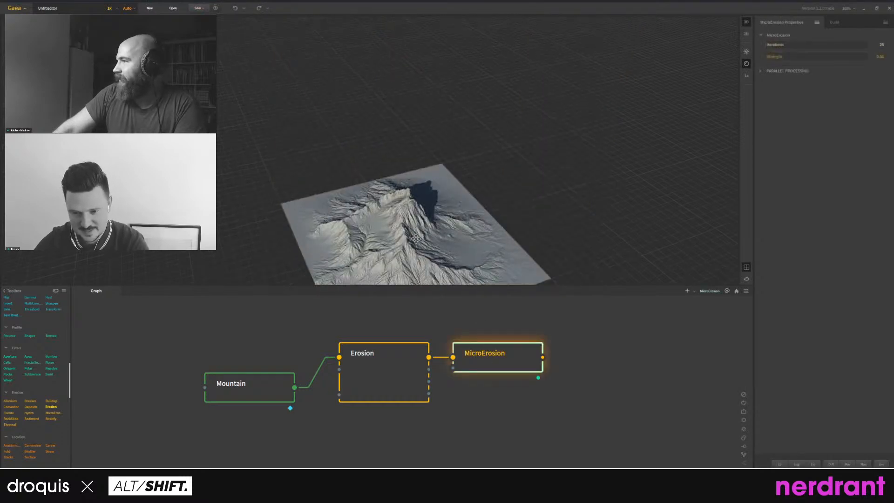
# Add a Canyonizer node fed by the MicroErosion node's output and preview its effect on the terrain.
pyautogui.scroll(4, 472, 227)
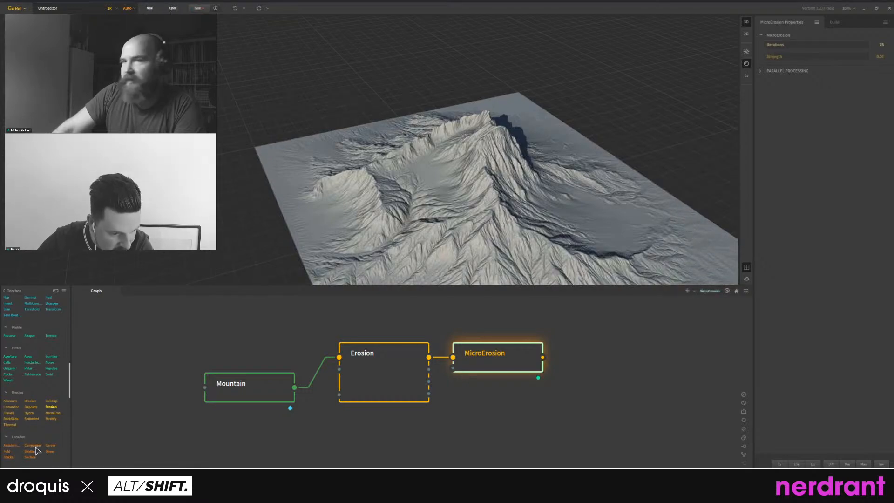
pyautogui.moveTo(35, 445); pyautogui.dragTo(542, 357)
pyautogui.moveTo(654, 369); pyautogui.dragTo(635, 377)
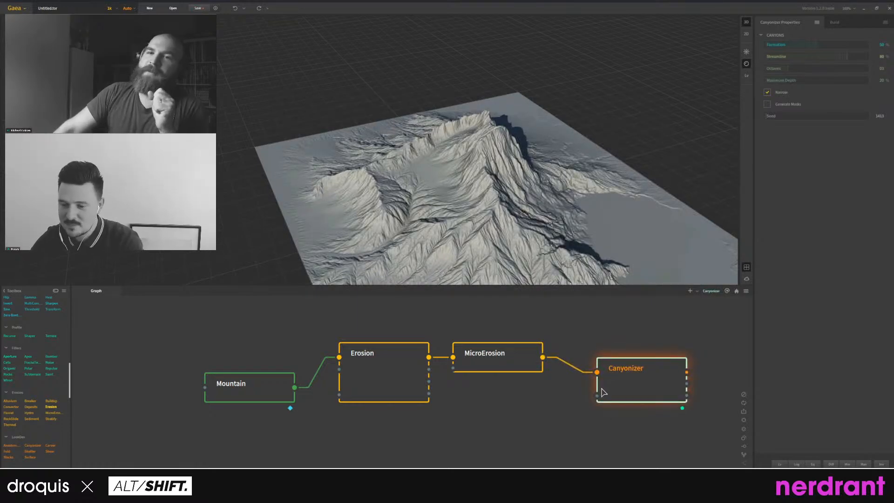
# Compare the terrain at the MicroErosion node with the Canyonizer result, viewing the mountain from a lower angle and up close.
pyautogui.click(501, 365)
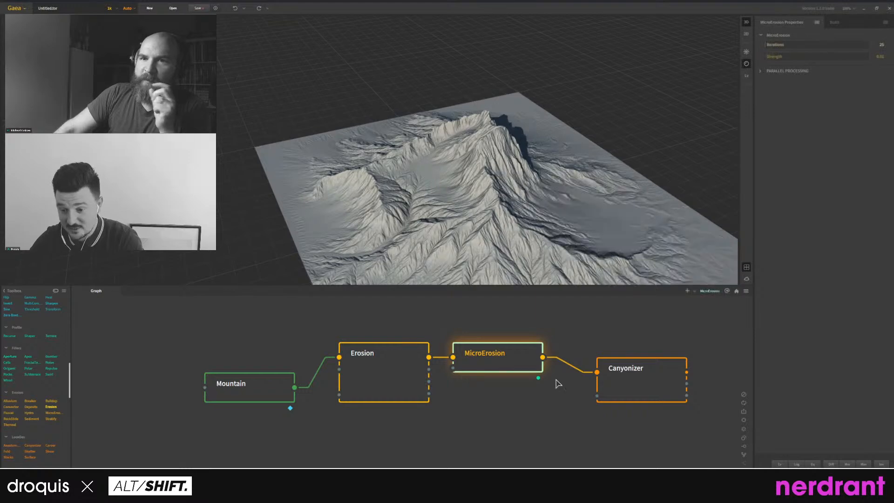
pyautogui.moveTo(542, 257); pyautogui.dragTo(533, 242)
pyautogui.click(628, 371)
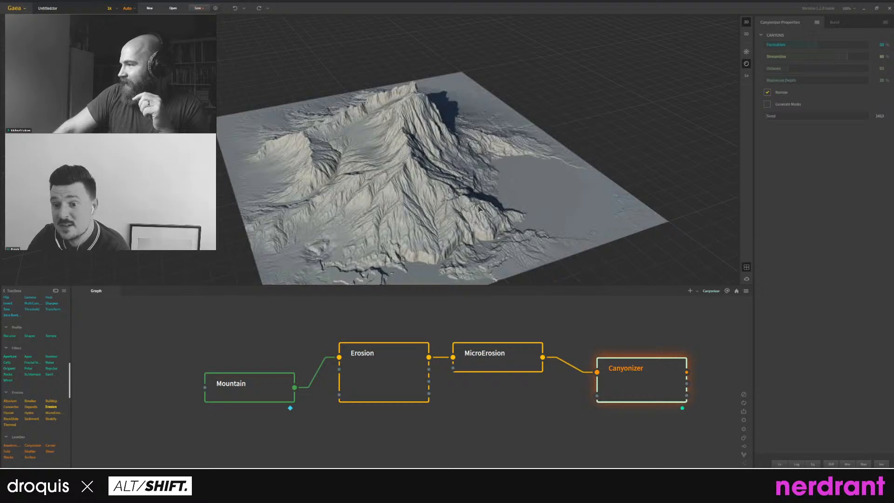
pyautogui.moveTo(469, 206)
pyautogui.mouseDown()
pyautogui.moveTo(470, 190)
pyautogui.moveTo(479, 219)
pyautogui.mouseUp()
pyautogui.scroll(3, 460, 191)
pyautogui.scroll(-2, 459, 199)
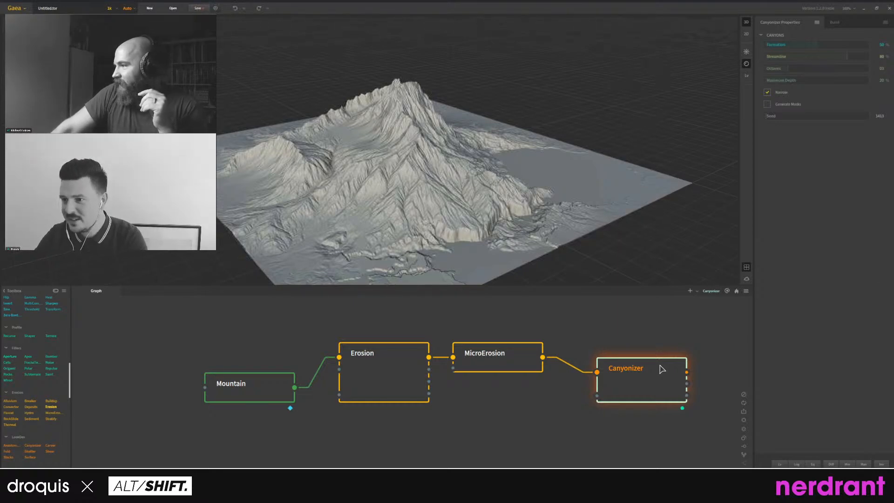
# Move the Canyonizer node up beside MicroErosion, raise its Formation to 58% and view the terrain from another side.
pyautogui.moveTo(680, 364); pyautogui.dragTo(671, 334)
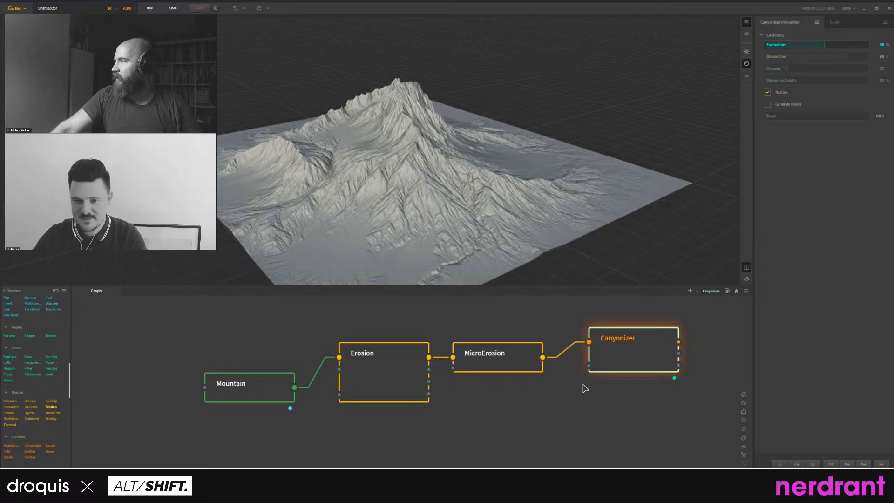
pyautogui.moveTo(612, 339); pyautogui.dragTo(600, 338)
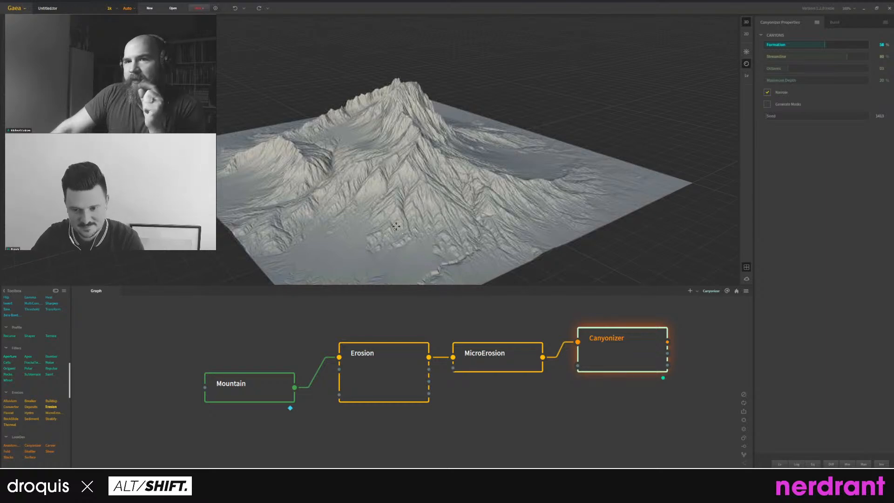
pyautogui.moveTo(395, 226); pyautogui.dragTo(443, 210)
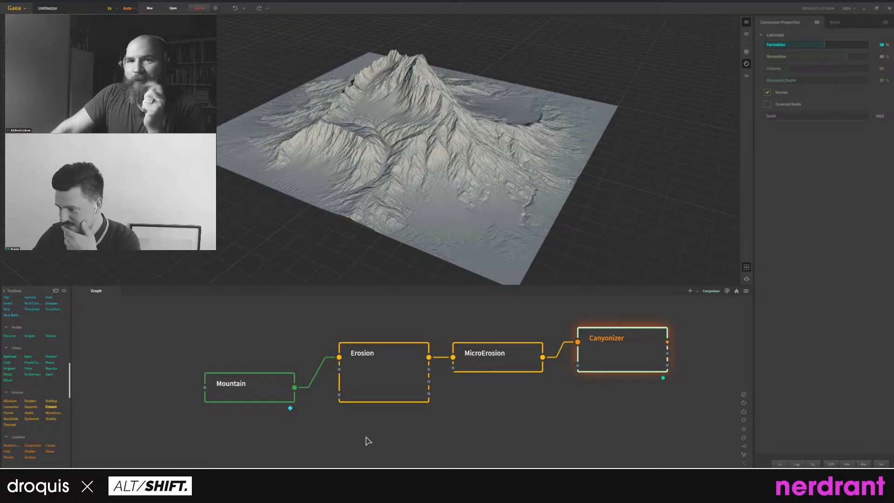
# Add a Breaker node fed by the MicroErosion node's output and preview its effect on the terrain.
pyautogui.scroll(-1, 53, 395)
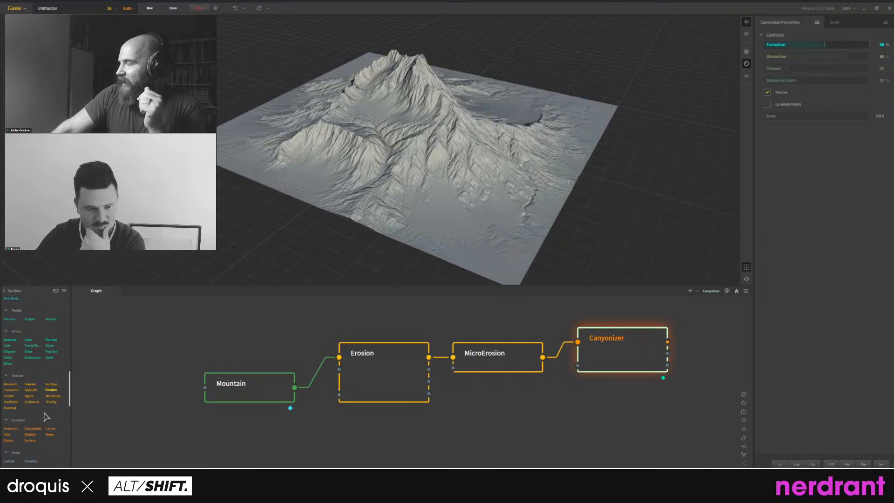
pyautogui.scroll(-1, 44, 419)
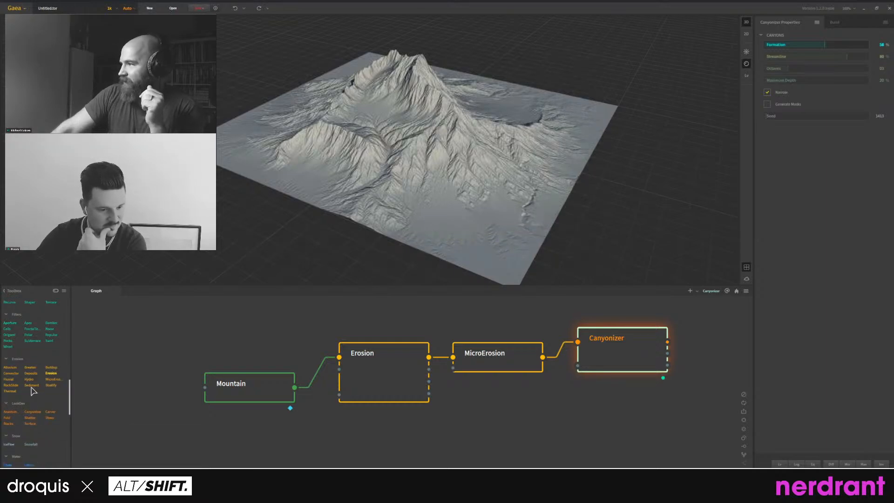
pyautogui.moveTo(30, 367); pyautogui.dragTo(679, 428)
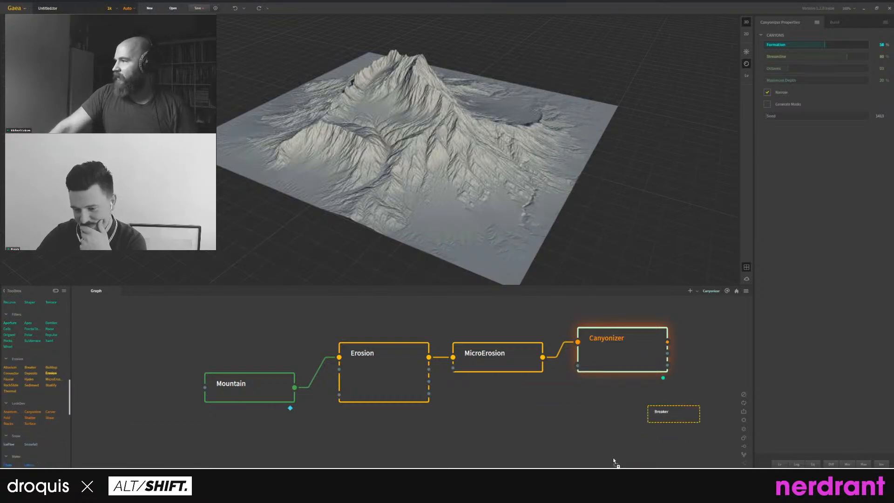
pyautogui.moveTo(599, 439); pyautogui.dragTo(515, 439, button='middle')
pyautogui.moveTo(585, 426); pyautogui.dragTo(459, 359)
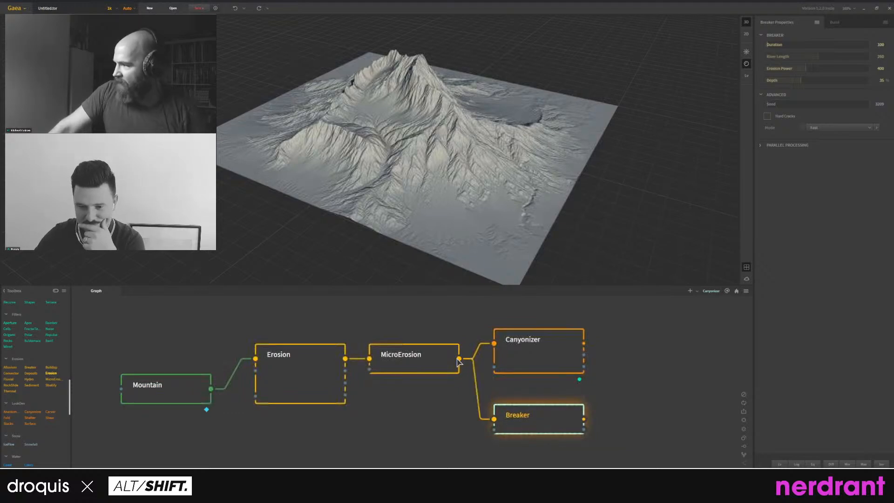
pyautogui.doubleClick(548, 424)
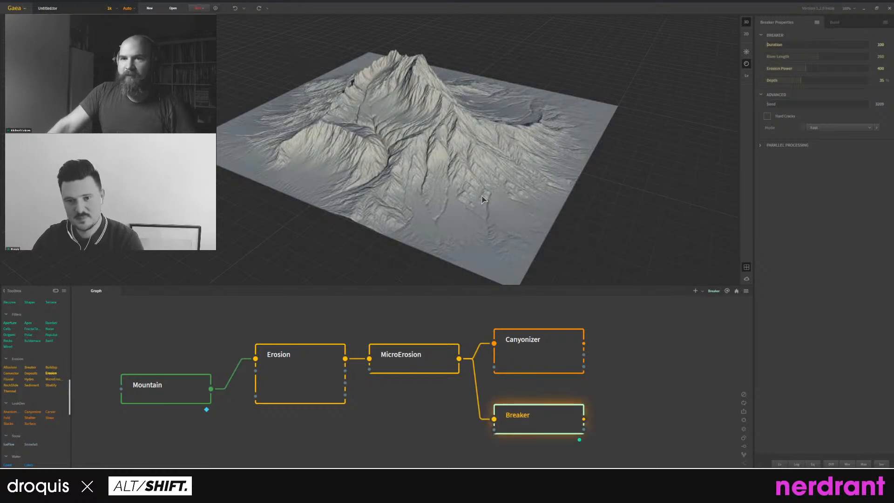
# Inspect the Breaker result on the mountain slopes and delete the Canyonizer node from the graph.
pyautogui.moveTo(482, 205)
pyautogui.mouseDown()
pyautogui.moveTo(461, 194)
pyautogui.moveTo(462, 184)
pyautogui.moveTo(467, 214)
pyautogui.mouseUp()
pyautogui.scroll(3, 461, 183)
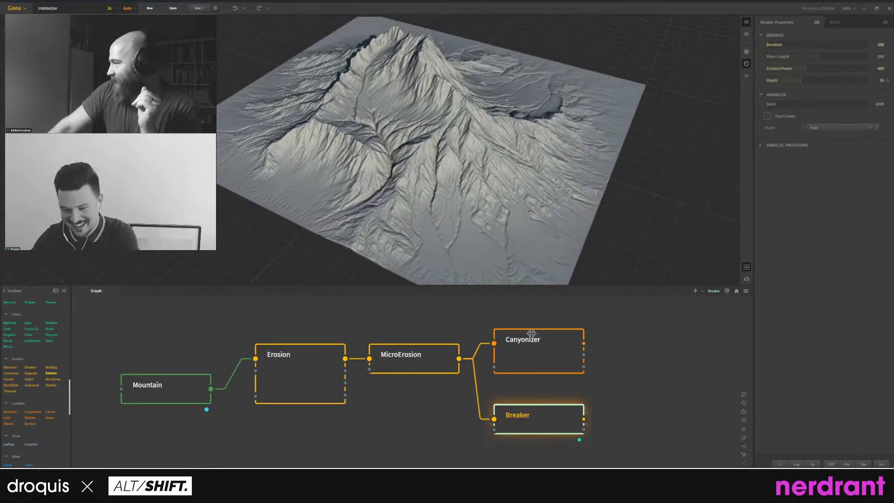
pyautogui.click(531, 333)
pyautogui.press('Delete')
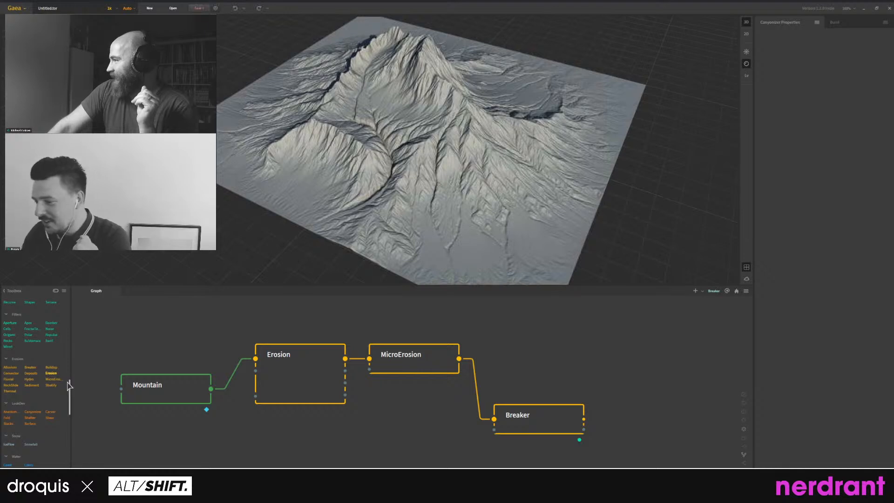
# Look through the toolbox's node categories, from Erosion down to Output and back up to the primitives.
pyautogui.scroll(3, 72, 407)
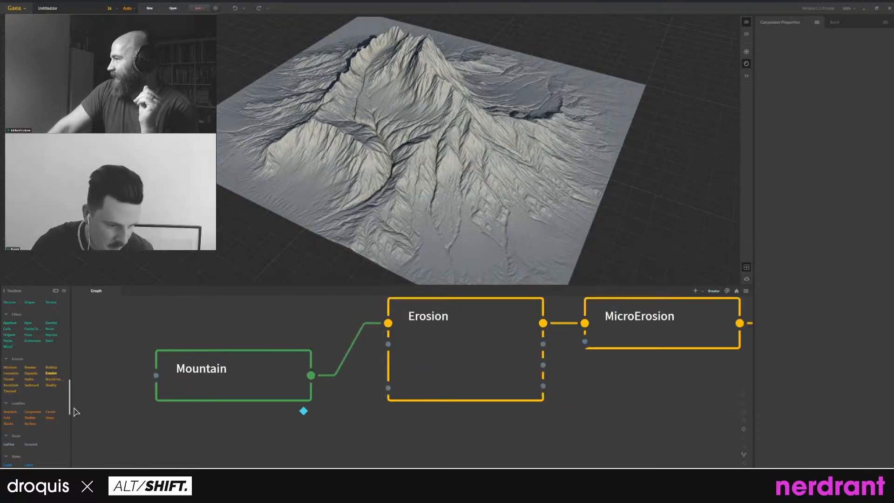
pyautogui.scroll(-1, 67, 406)
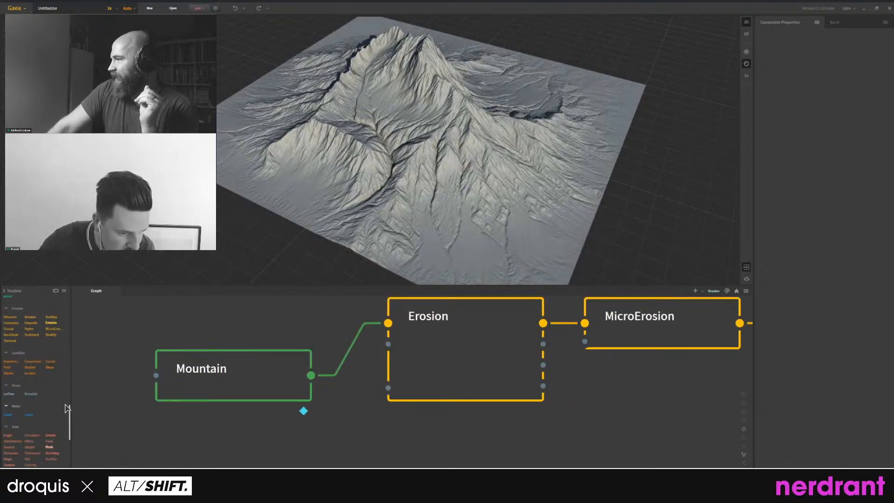
pyautogui.scroll(-3, 66, 412)
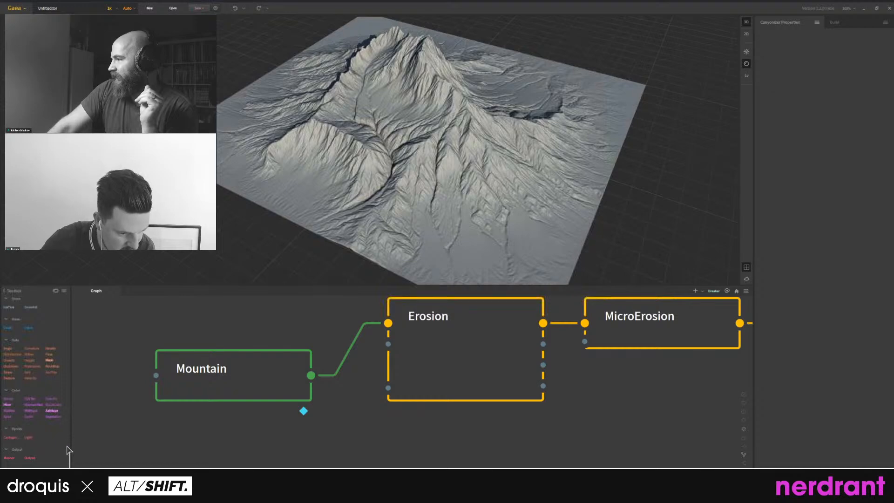
pyautogui.scroll(4, 55, 460)
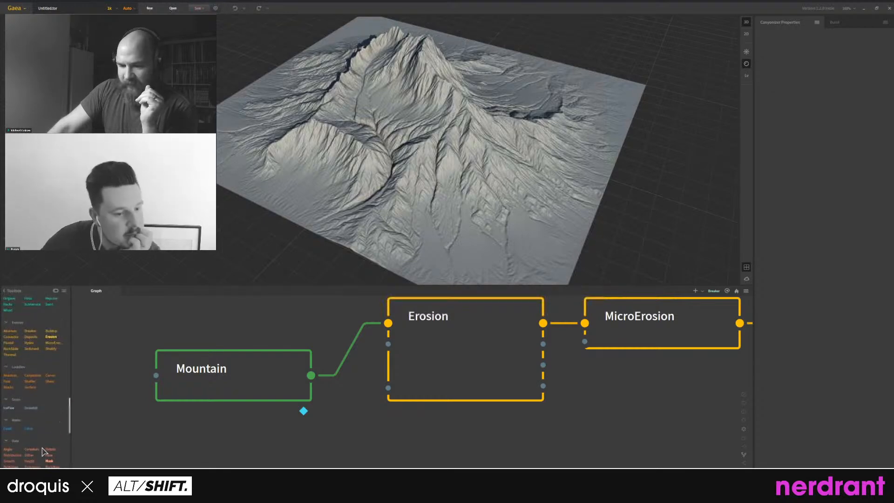
pyautogui.scroll(4, 28, 421)
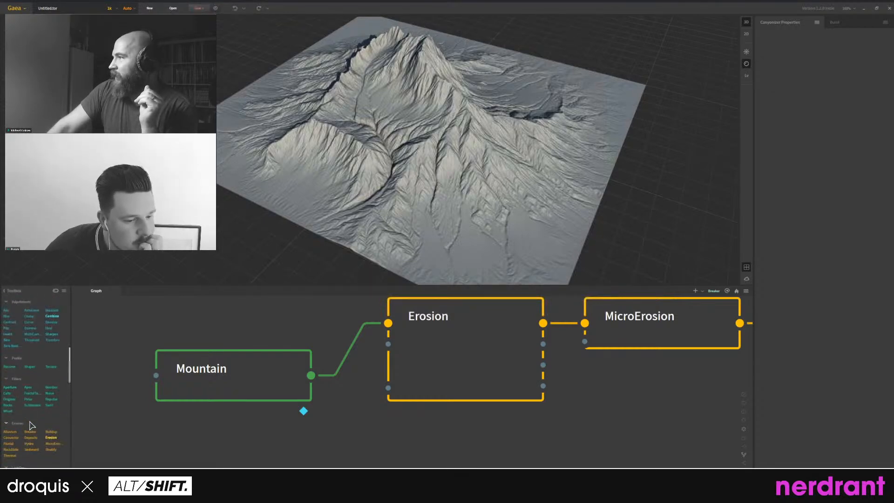
pyautogui.scroll(3, 33, 435)
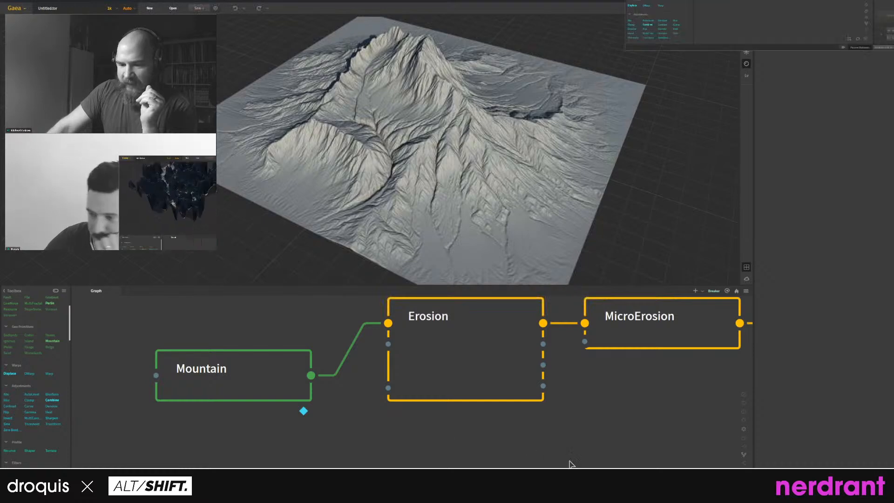
pyautogui.moveTo(588, 427); pyautogui.dragTo(448, 443, button='middle')
pyautogui.scroll(-2, 445, 449)
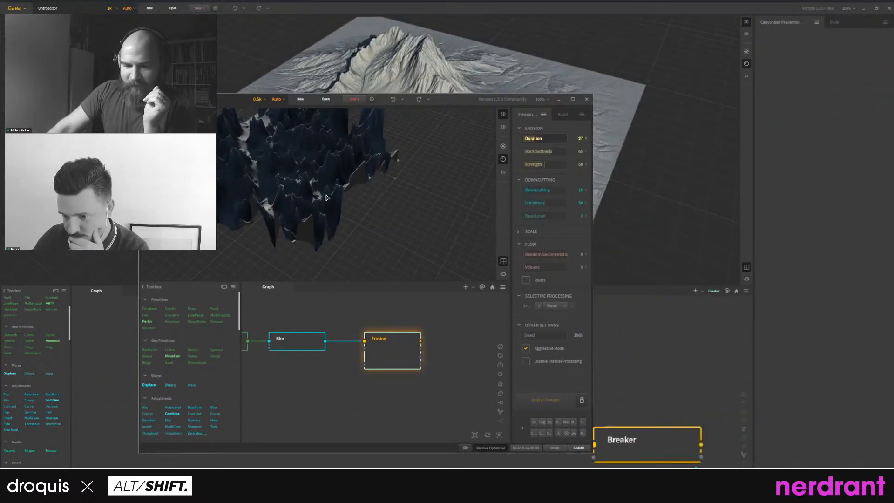
# Switch to the second Gaea window with the Blur and Erosion graph, maximise it and enlarge its 3D viewport.
pyautogui.moveTo(325, 195); pyautogui.dragTo(362, 189)
pyautogui.scroll(5, 365, 193)
pyautogui.scroll(-3, 366, 196)
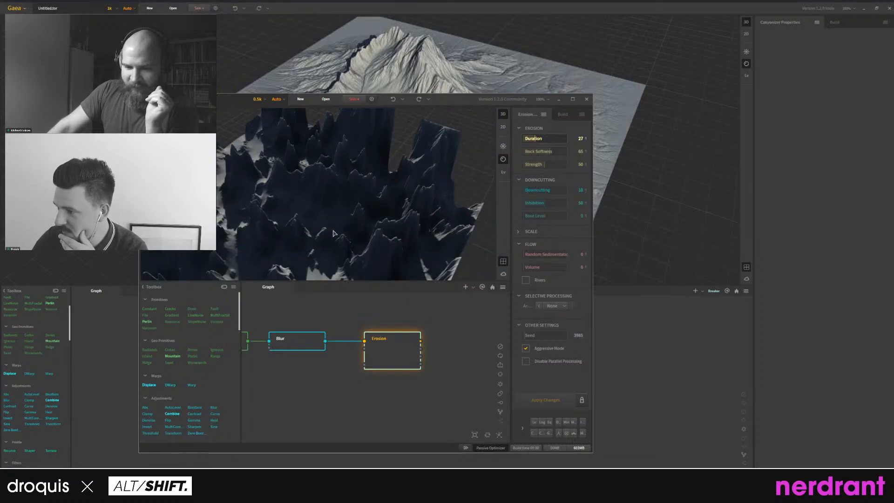
pyautogui.click(573, 99)
pyautogui.moveTo(451, 152); pyautogui.dragTo(459, 164)
pyautogui.moveTo(445, 253); pyautogui.dragTo(445, 362)
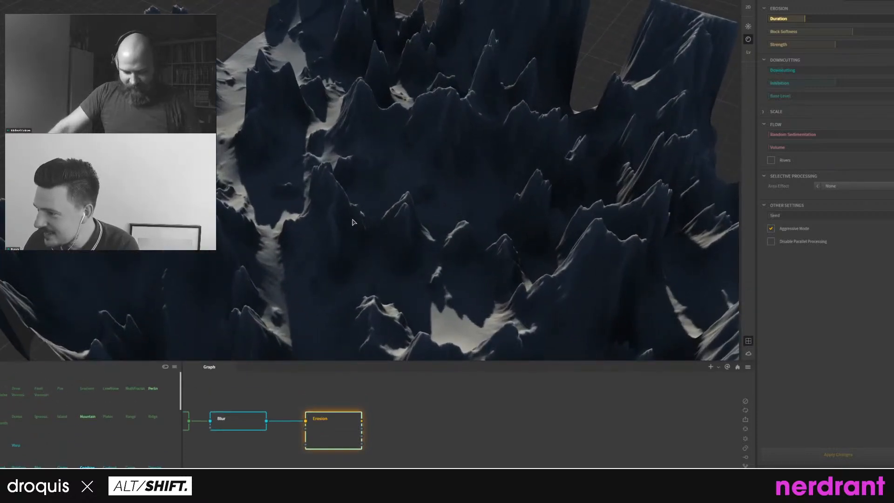
# Examine the spiky eroded terrain from its sunlit side, both from a distance and up close.
pyautogui.scroll(-5, 365, 213)
pyautogui.moveTo(365, 214); pyautogui.dragTo(465, 209)
pyautogui.scroll(5, 454, 68)
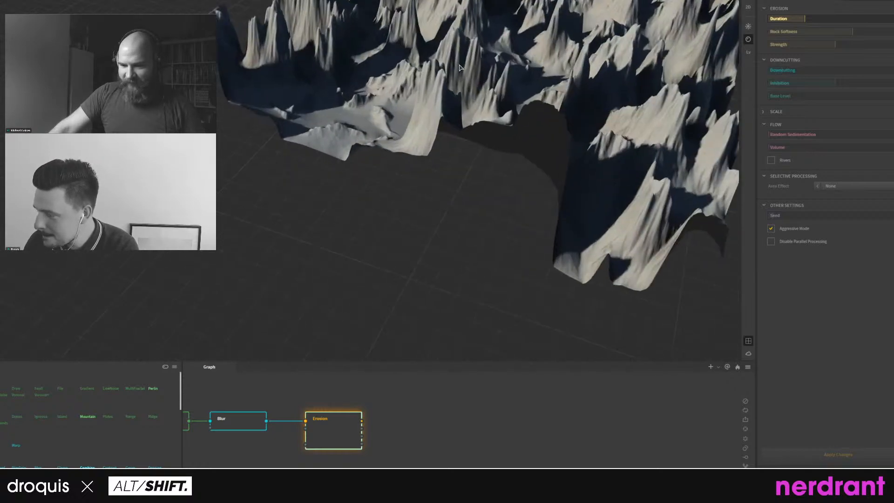
pyautogui.moveTo(474, 68); pyautogui.dragTo(459, 91, button='middle')
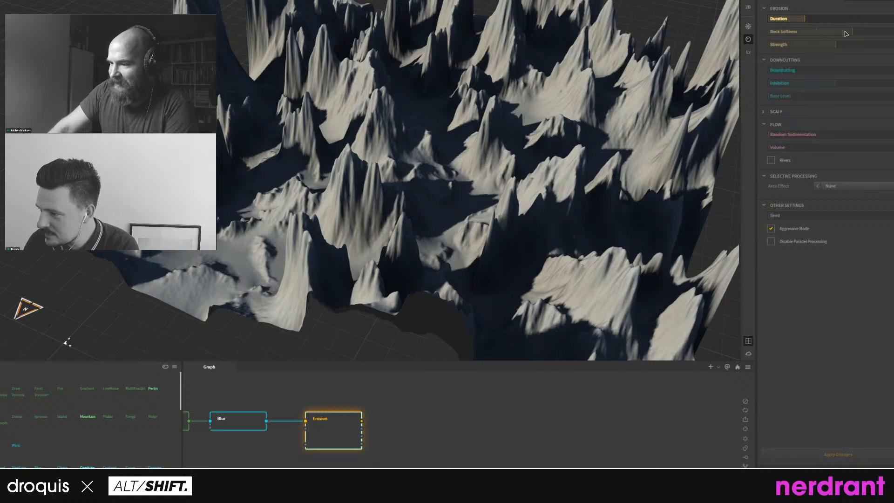
# Raise the Erosion node's Rock Softness to roughly four fifths of its range and rebuild the Erosion preview.
pyautogui.click(816, 31)
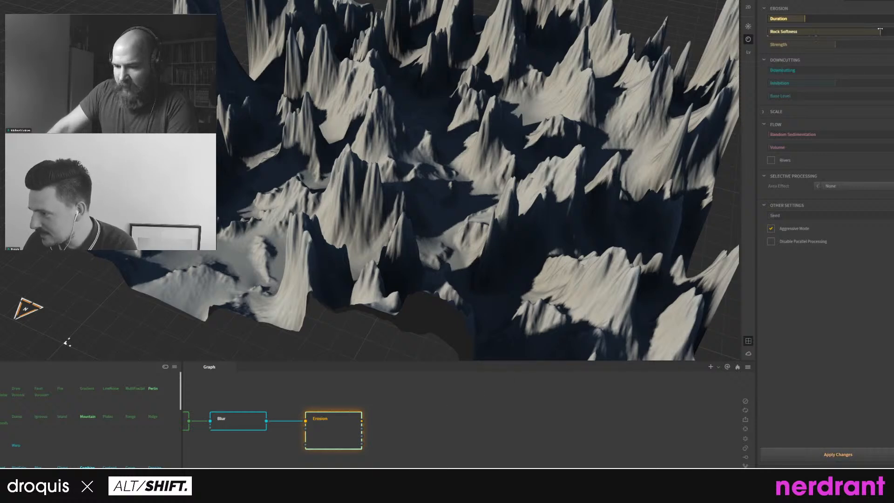
pyautogui.click(797, 32)
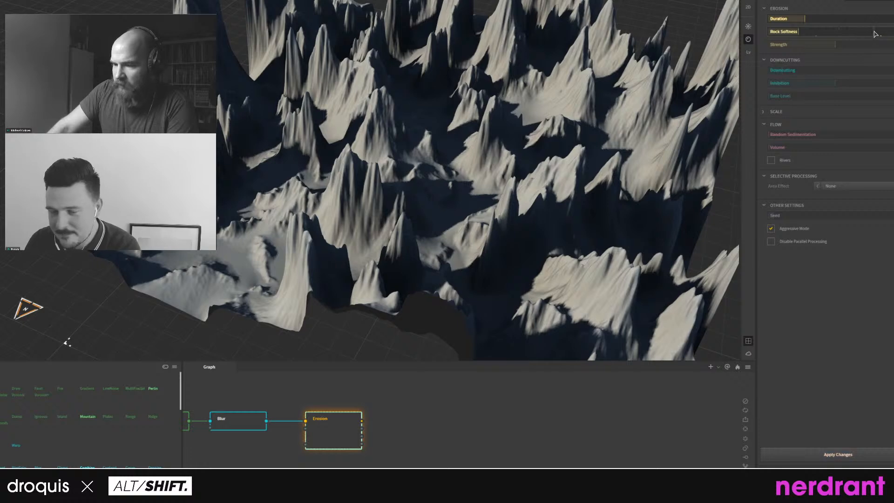
pyautogui.click(874, 31)
pyautogui.click(239, 428)
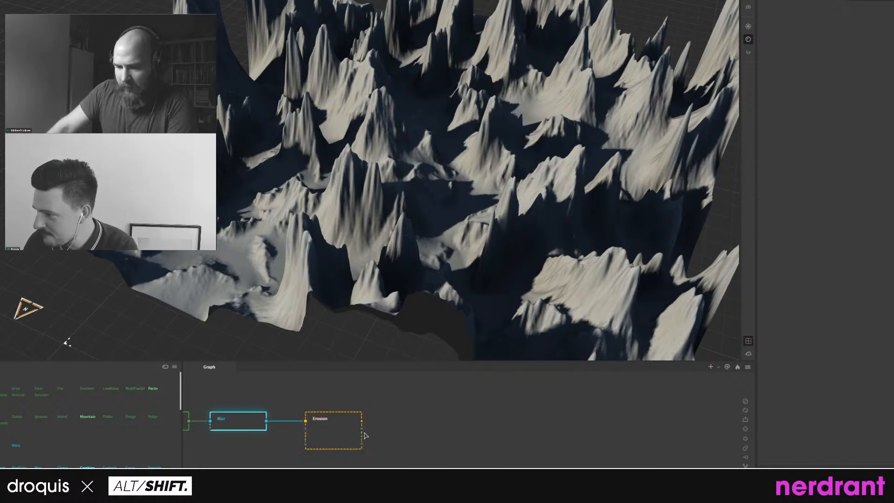
pyautogui.click(350, 432)
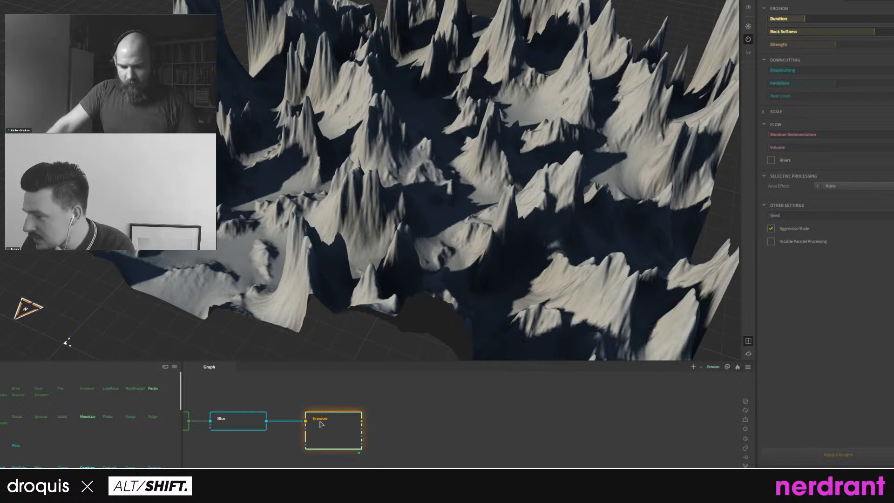
# Try several Strength values on the Erosion node and leave it at roughly three tenths of its range.
pyautogui.click(801, 44)
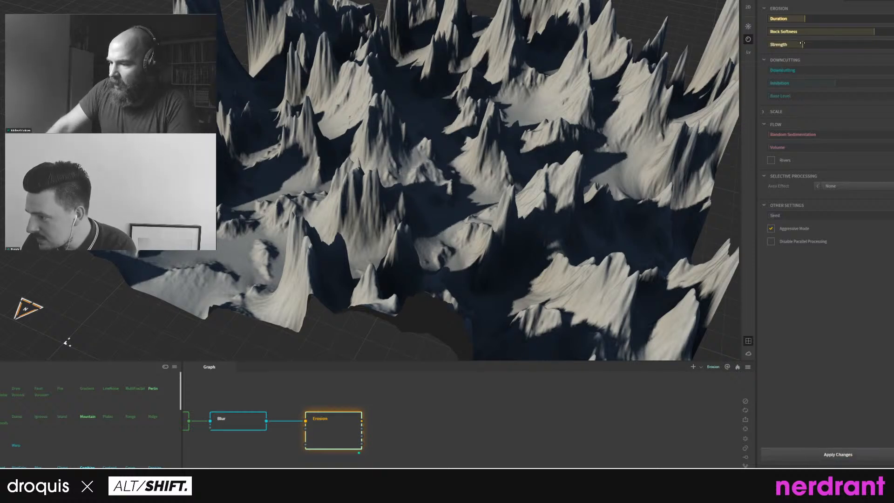
pyautogui.click(869, 44)
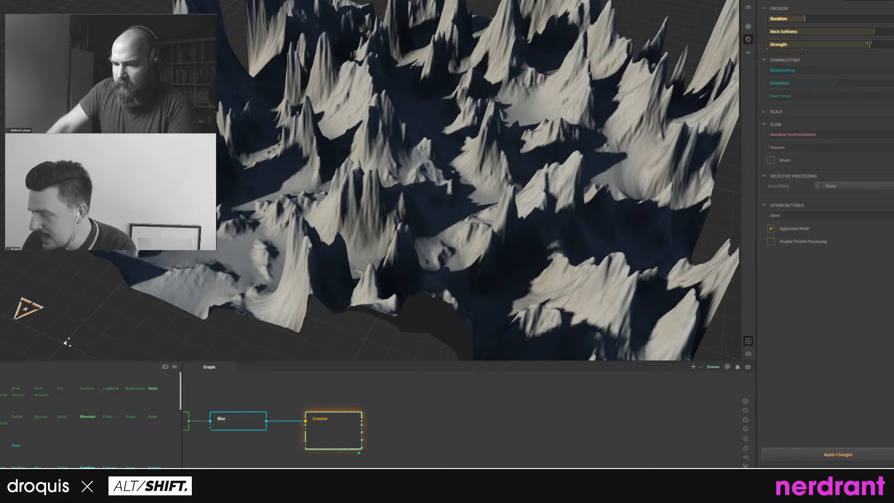
pyautogui.click(801, 44)
pyautogui.click(873, 44)
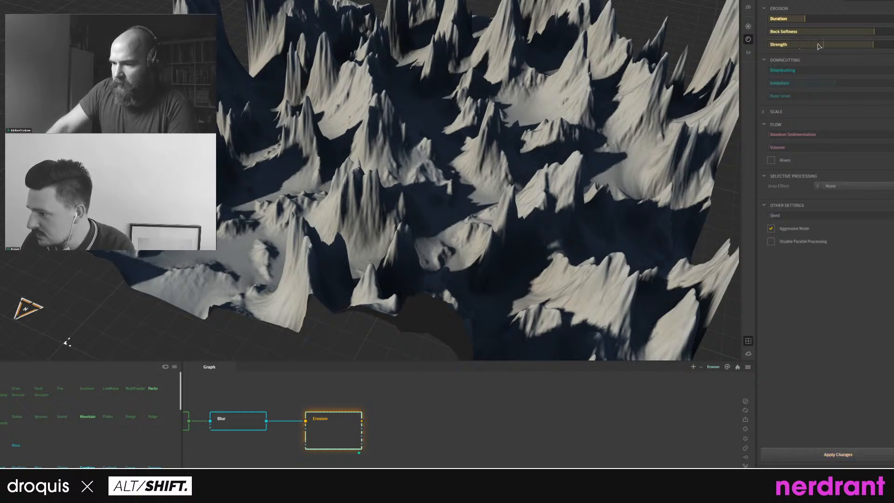
pyautogui.click(796, 45)
pyautogui.click(849, 44)
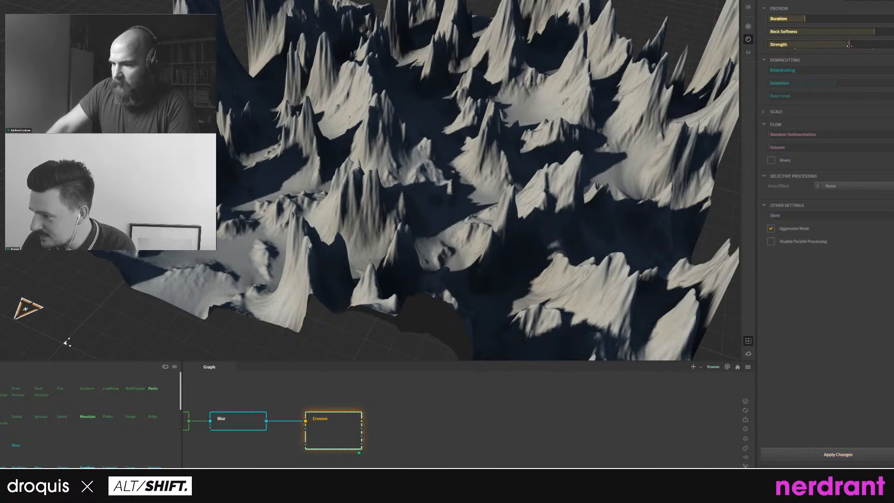
pyautogui.click(875, 44)
pyautogui.click(807, 44)
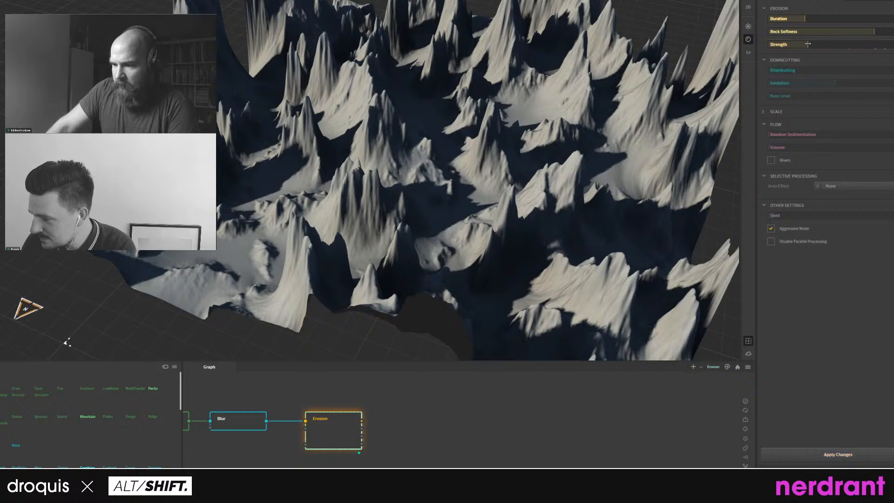
# Lower the Erosion node's Duration to roughly 15% of its range, rebuild its preview and expand its Scale settings.
pyautogui.click(835, 18)
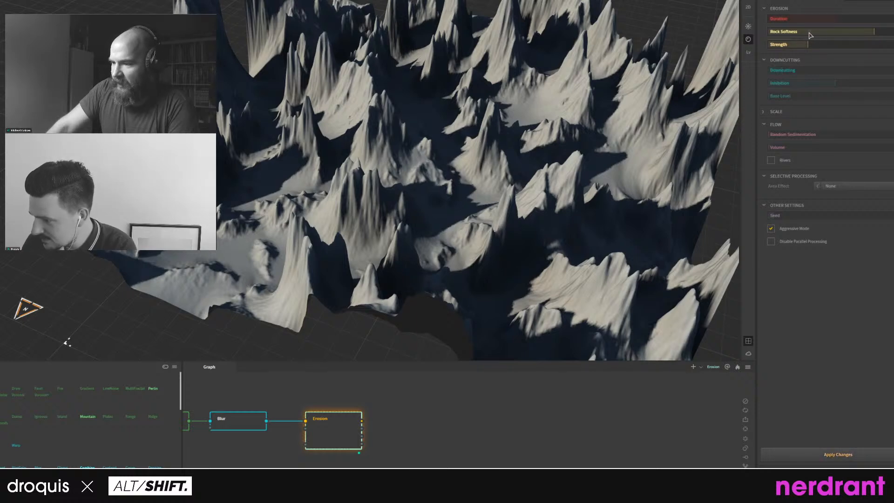
pyautogui.click(788, 18)
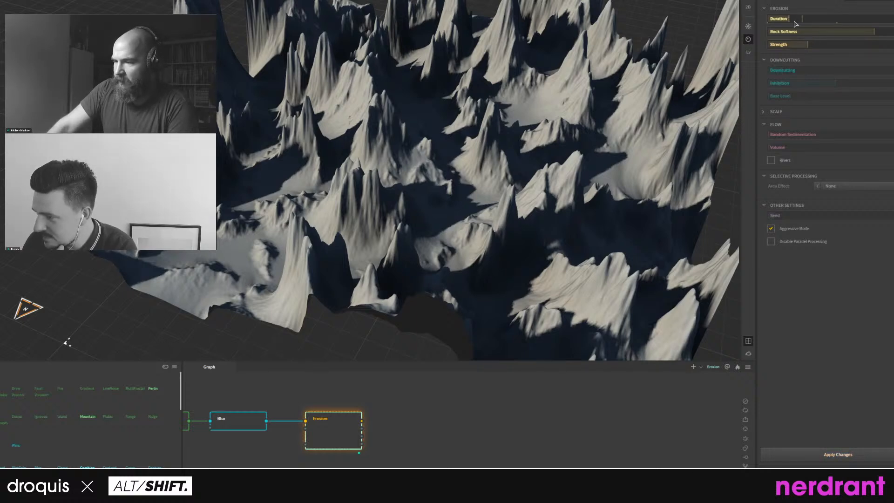
pyautogui.click(241, 422)
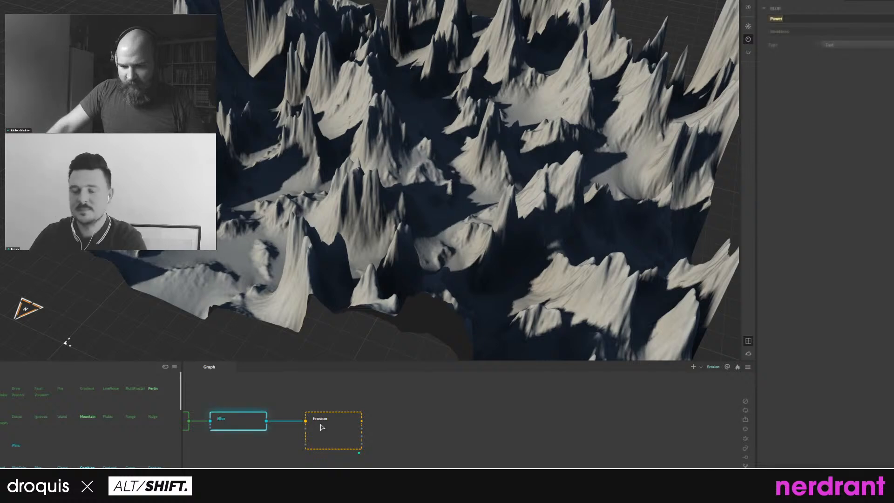
pyautogui.click(321, 428)
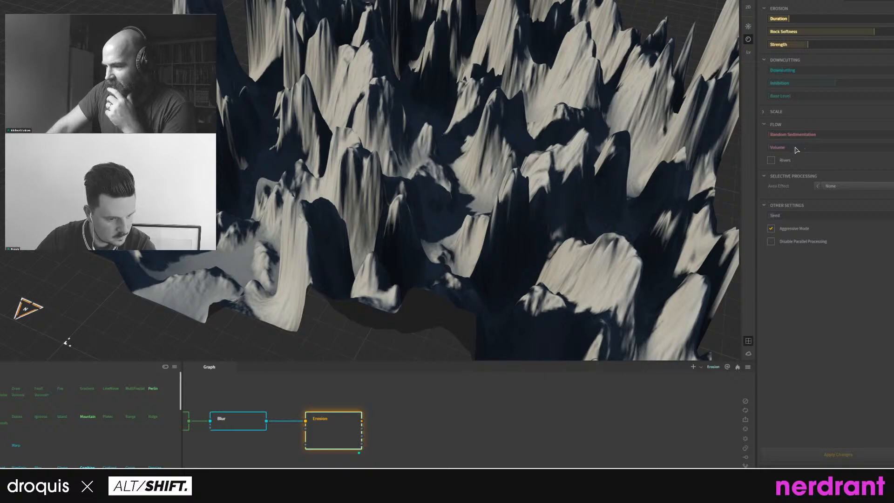
pyautogui.click(766, 112)
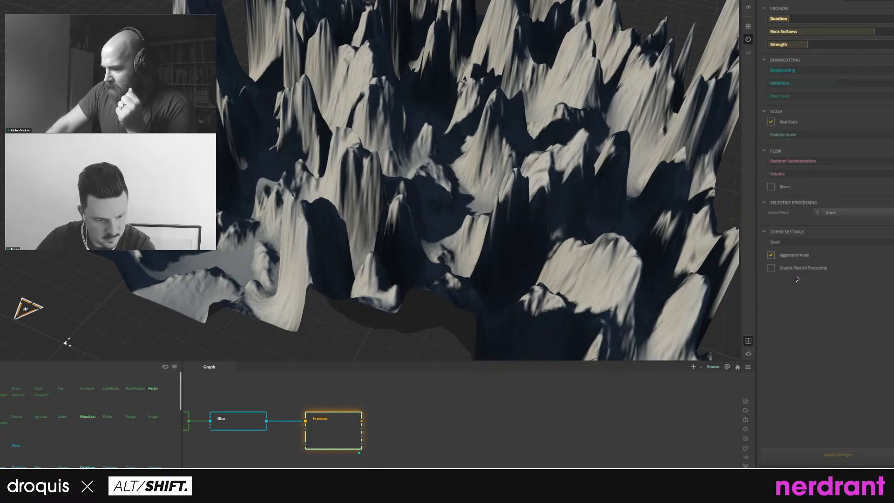
# Add a BiasGain node after Erosion, connect Erosion's output to it and preview it in the viewport.
pyautogui.scroll(-2, 20, 435)
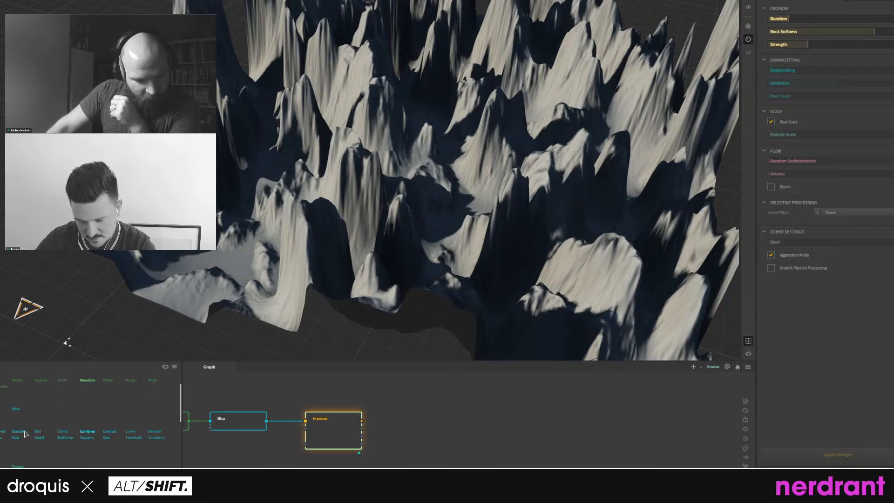
pyautogui.moveTo(19, 431); pyautogui.dragTo(418, 441)
pyautogui.moveTo(418, 441); pyautogui.dragTo(435, 413, button='middle')
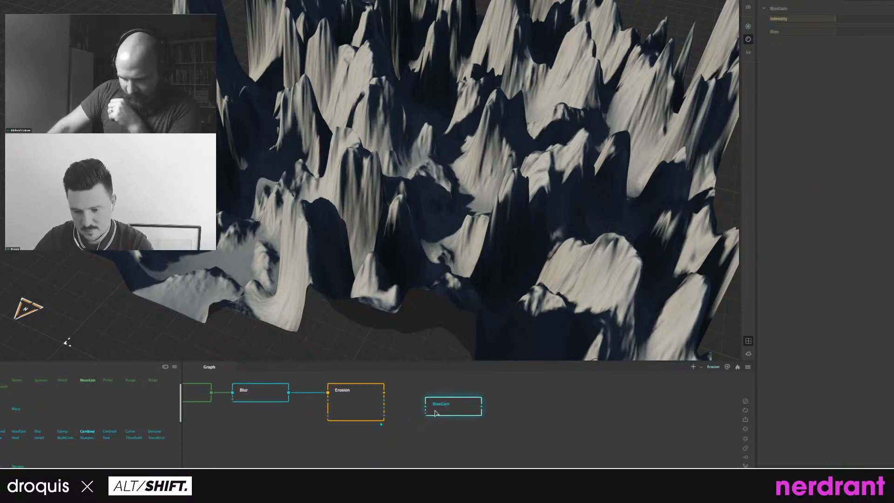
pyautogui.moveTo(384, 394); pyautogui.dragTo(425, 407)
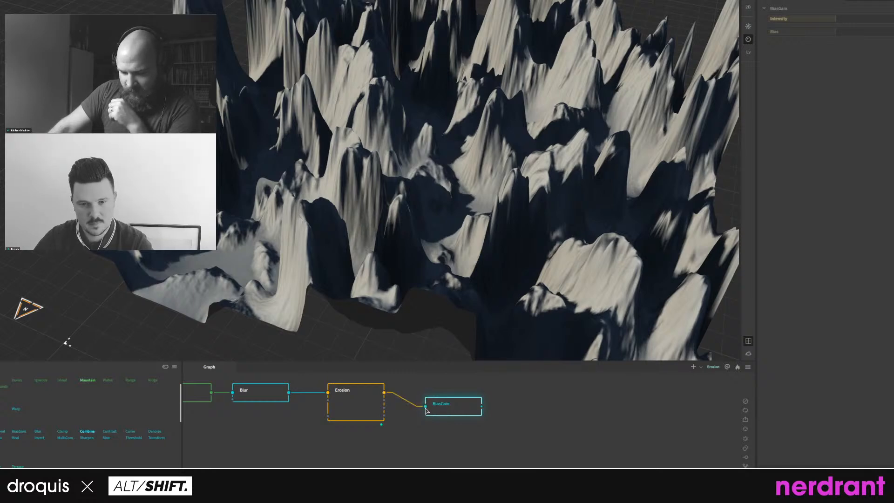
pyautogui.moveTo(508, 427); pyautogui.dragTo(495, 438, button='middle')
pyautogui.click(427, 414)
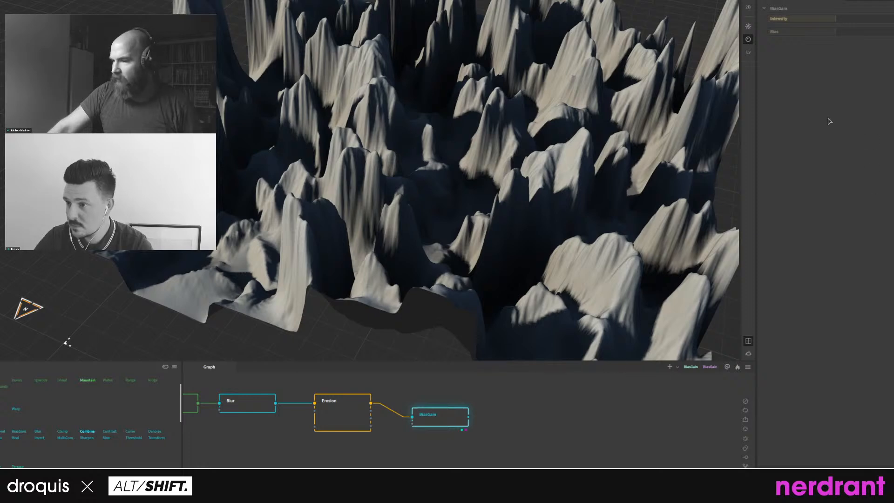
# Set BiasGain's Intensity to roughly one fifth and its Bias to roughly 15% of their ranges.
pyautogui.click(796, 18)
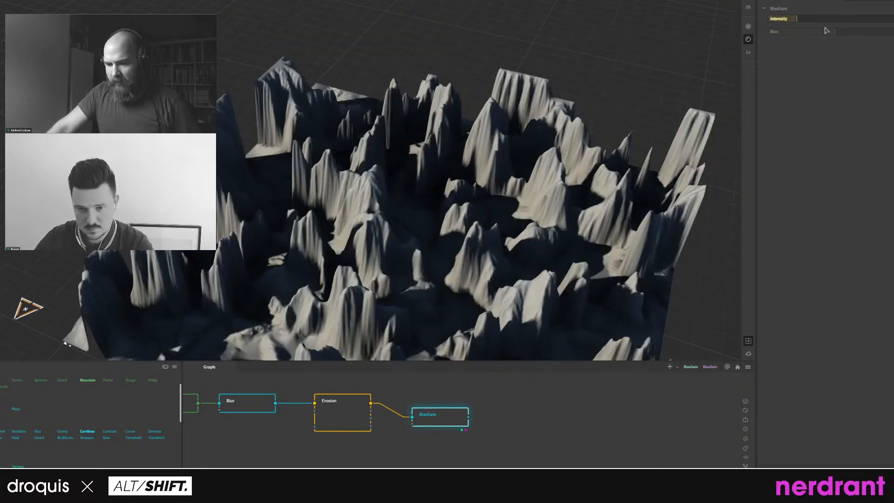
pyautogui.click(870, 19)
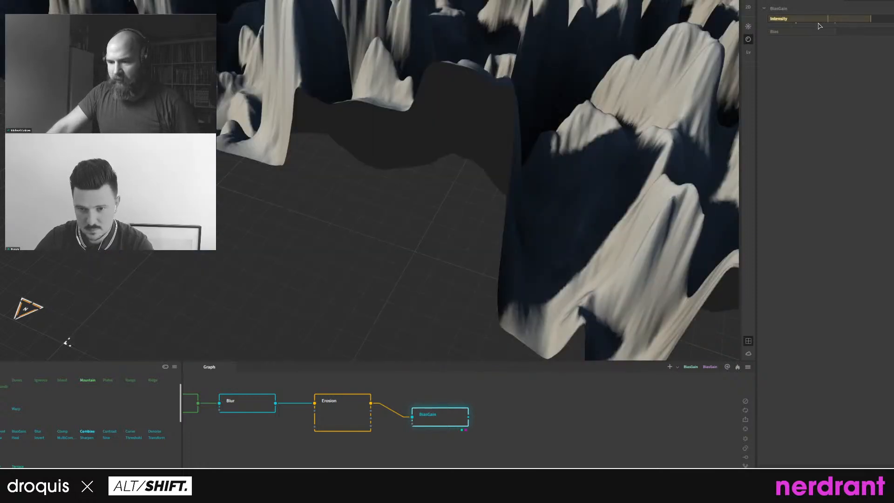
pyautogui.click(797, 18)
pyautogui.click(801, 31)
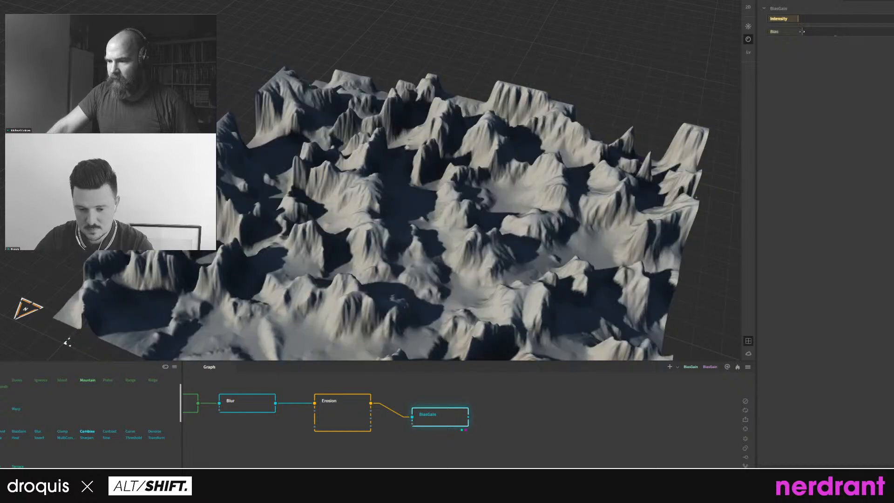
pyautogui.click(785, 32)
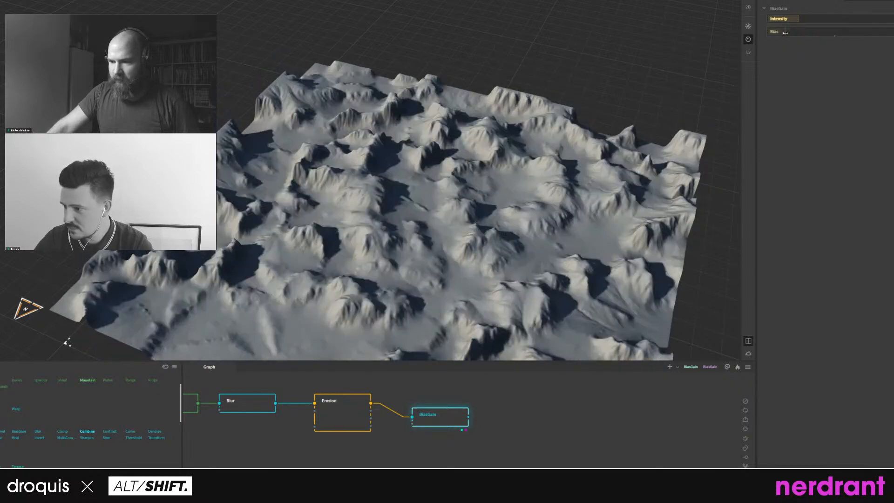
pyautogui.moveTo(785, 31)
pyautogui.mouseDown()
pyautogui.moveTo(820, 33)
pyautogui.moveTo(789, 32)
pyautogui.mouseUp()
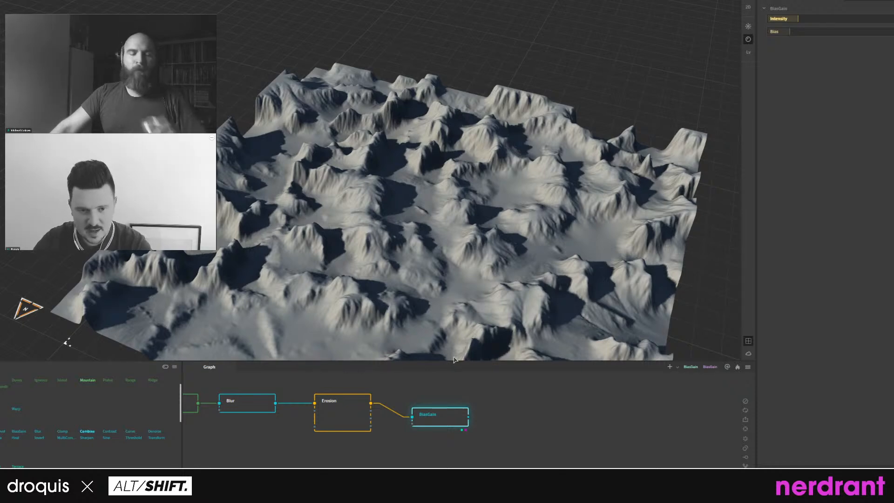
# Switch to the meeting application and share the screen that shows the terrain.
pyautogui.moveTo(510, 449); pyautogui.dragTo(523, 448, button='middle')
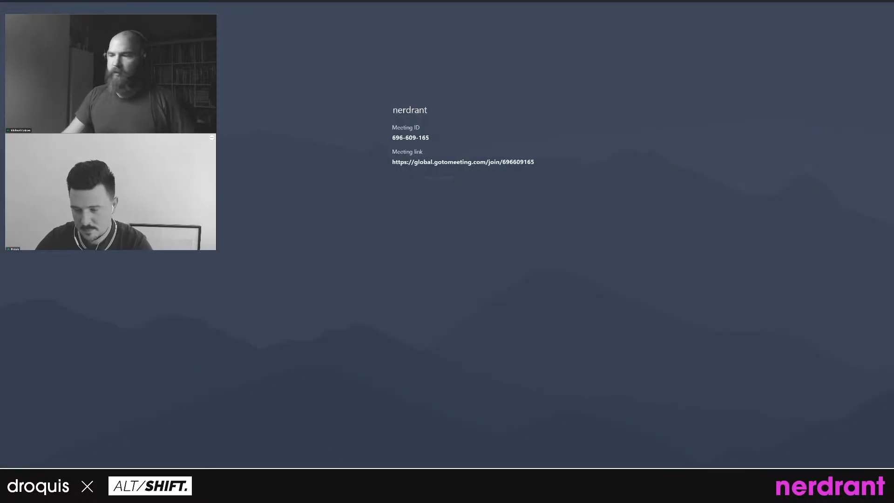
pyautogui.hotkey('alt', 'Tab')
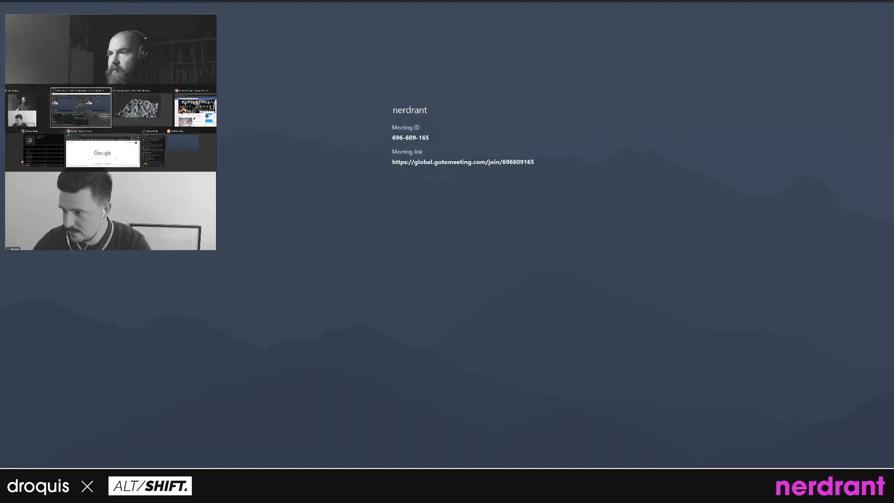
pyautogui.hotkey('alt', 'Tab')
pyautogui.hotkey('alt', 'Tab')
pyautogui.hotkey('alt', 'Tab')
pyautogui.hotkey('alt', 'Tab')
pyautogui.hotkey('alt', 'Tab')
pyautogui.hotkey('alt', 'Tab')
pyautogui.hotkey('alt', 'Tab')
pyautogui.hotkey('alt', 'Tab')
pyautogui.hotkey('alt', 'Tab')
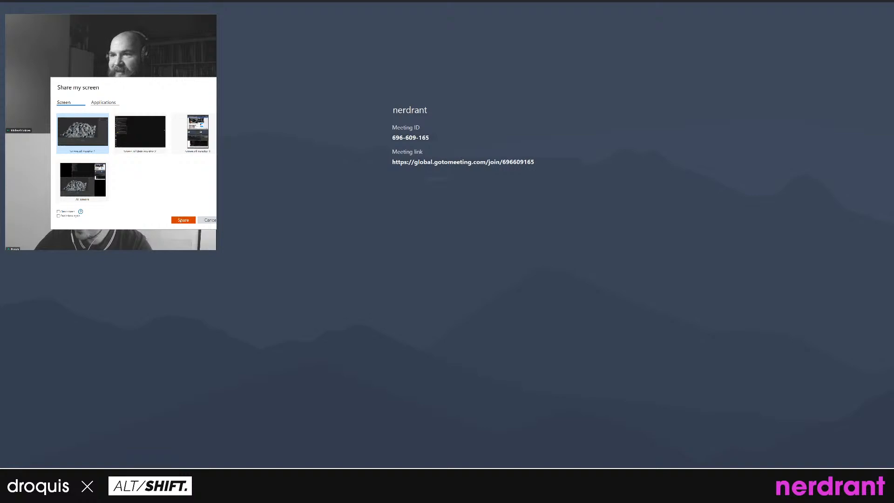
pyautogui.click(180, 221)
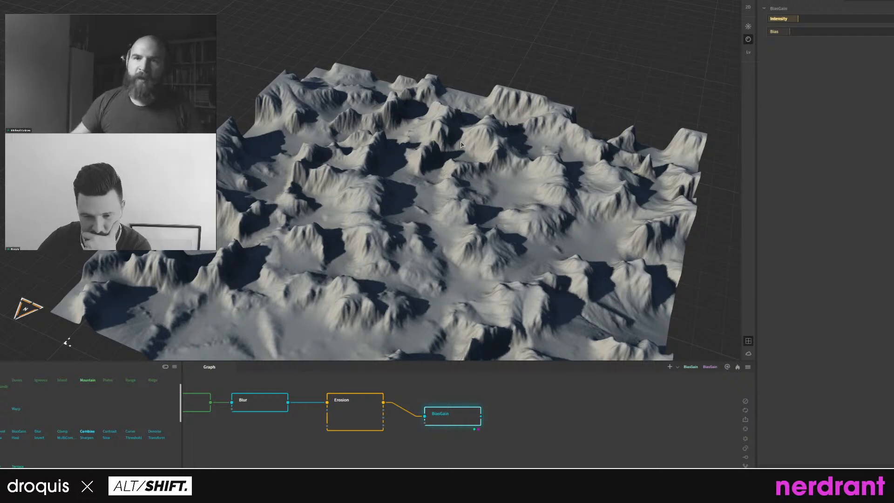
# Add a Stacks node to the graph and place it beside BiasGain.
pyautogui.moveTo(442, 195); pyautogui.dragTo(455, 201)
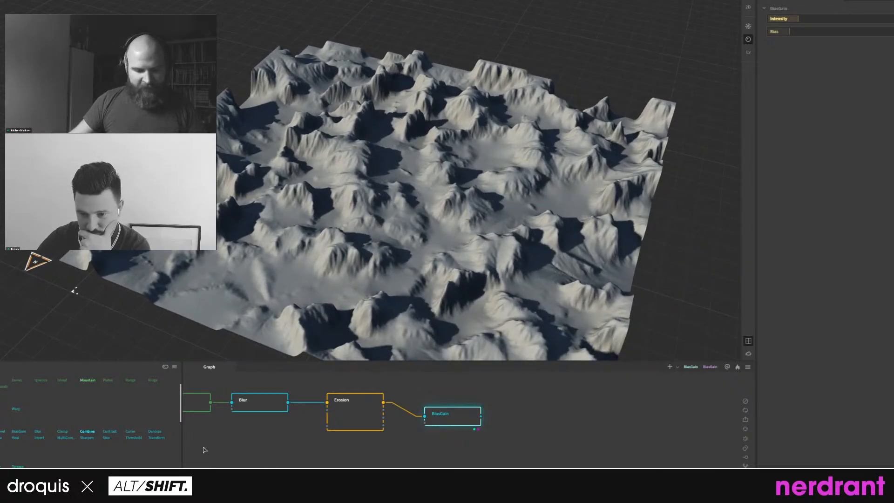
pyautogui.rightClick(512, 419)
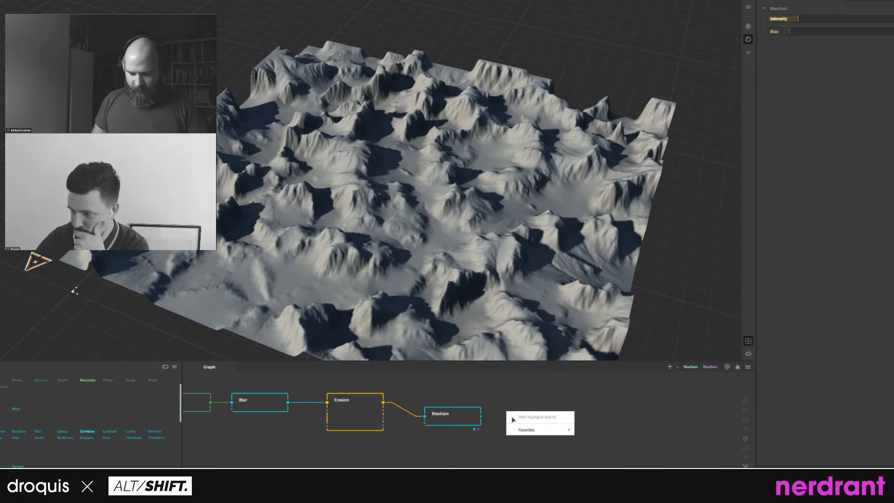
pyautogui.write('stack')
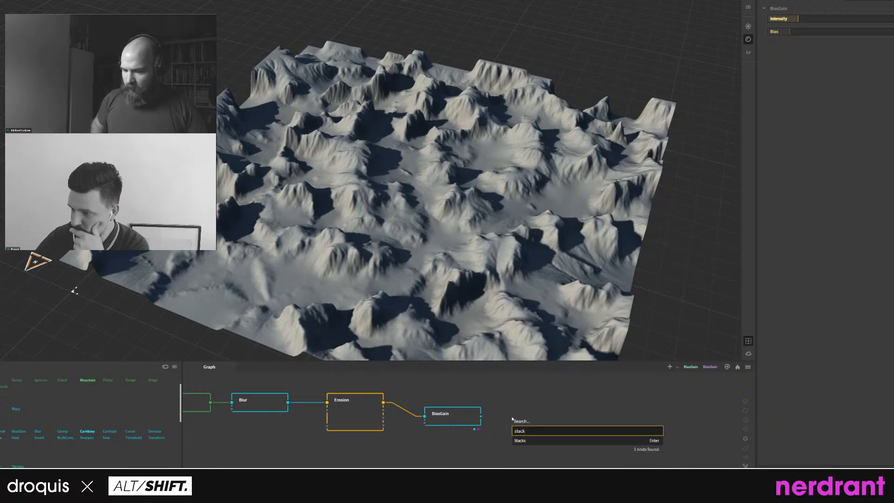
pyautogui.press('Return')
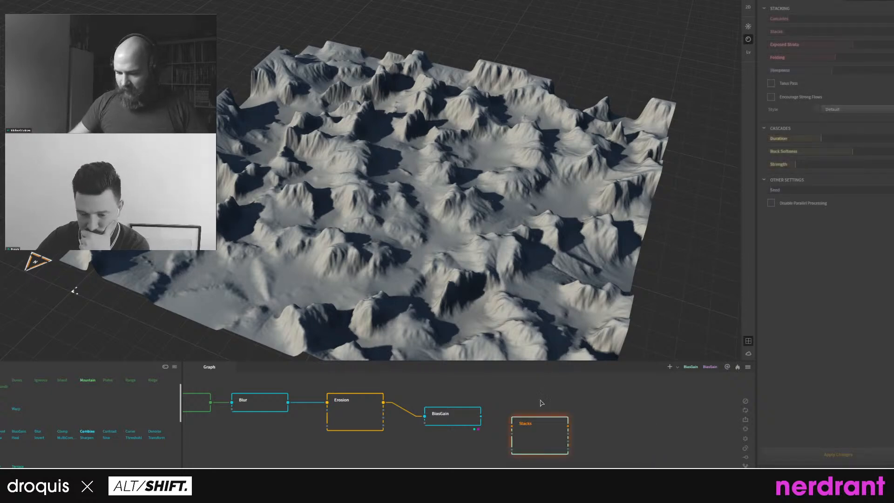
pyautogui.moveTo(533, 424); pyautogui.dragTo(538, 414)
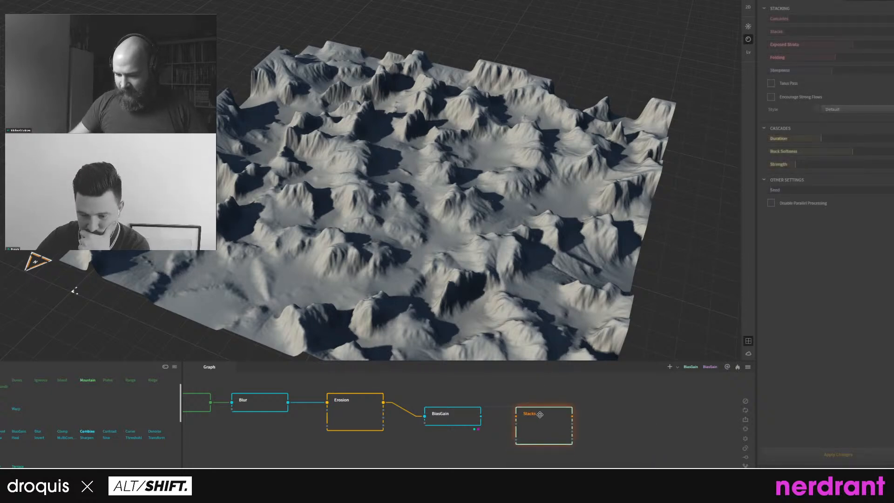
# Retune the BiasGain node, trying different values and leaving both Bias and Intensity just under one fifth of their ranges.
pyautogui.click(453, 420)
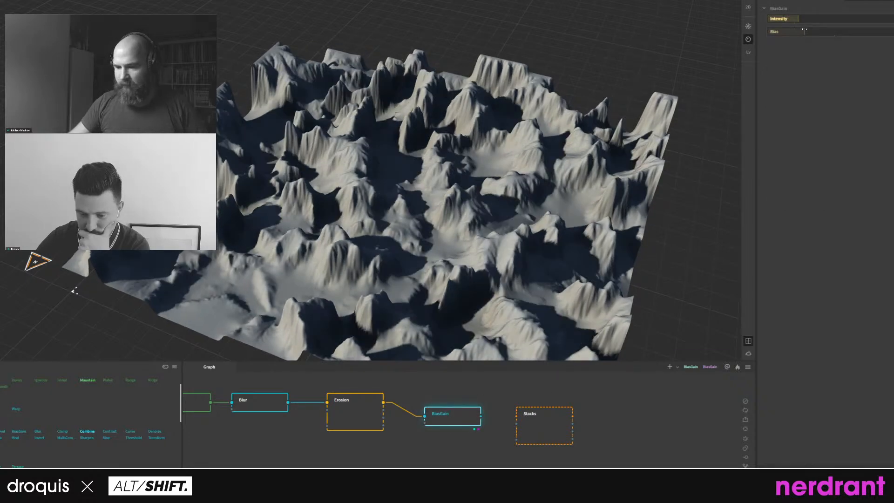
pyautogui.click(794, 31)
pyautogui.click(809, 19)
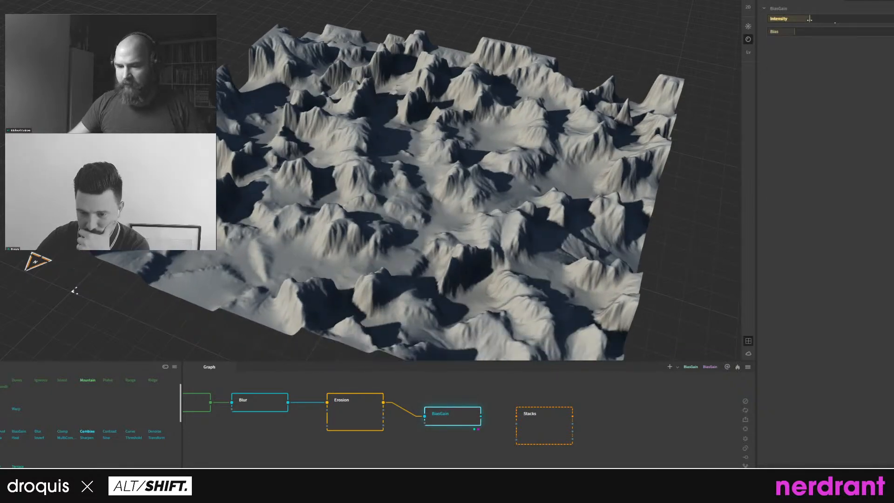
pyautogui.click(852, 18)
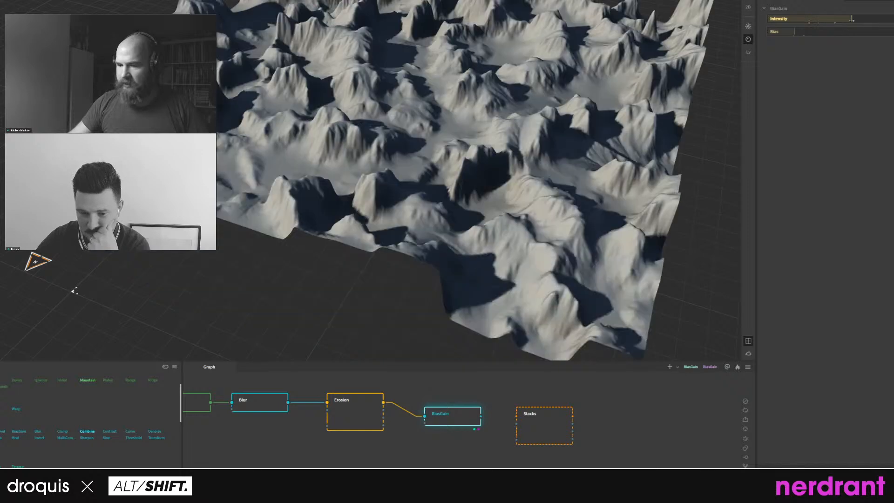
pyautogui.click(793, 19)
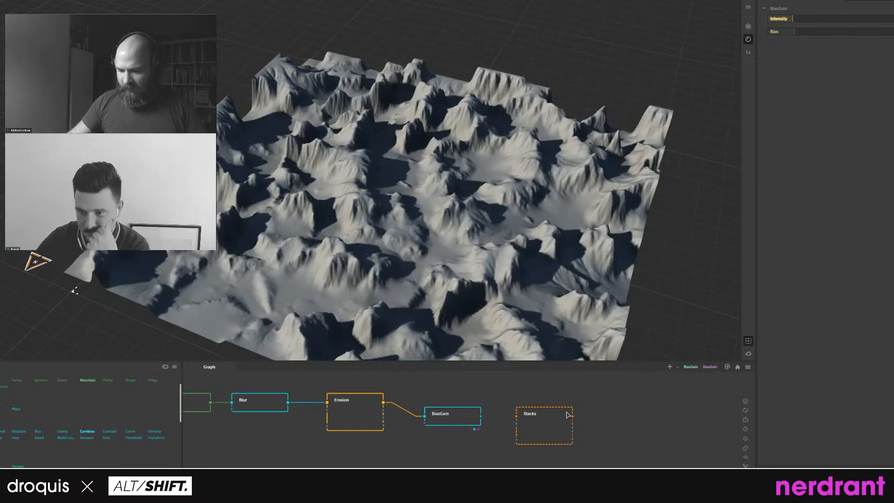
# Connect BiasGain into the Stacks node, set Stacks' Cascades to roughly two fifths of its range and rebuild the graph.
pyautogui.moveTo(481, 416); pyautogui.dragTo(516, 416)
pyautogui.click(539, 427)
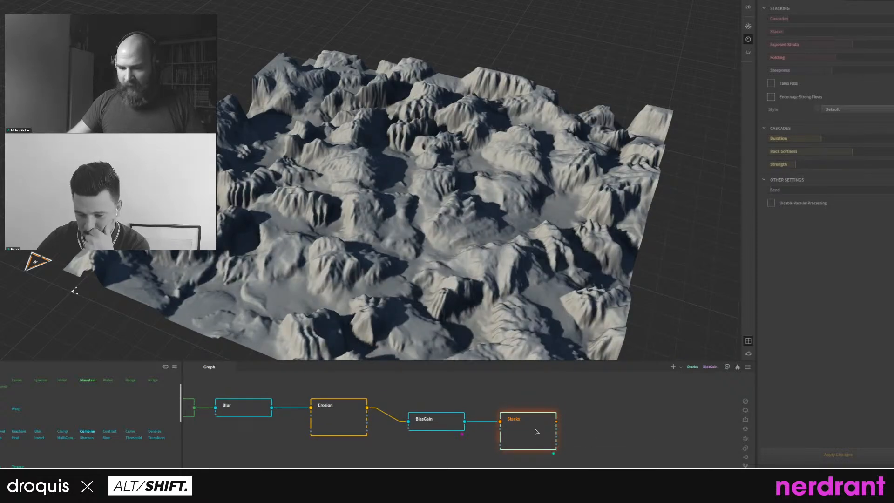
pyautogui.click(821, 19)
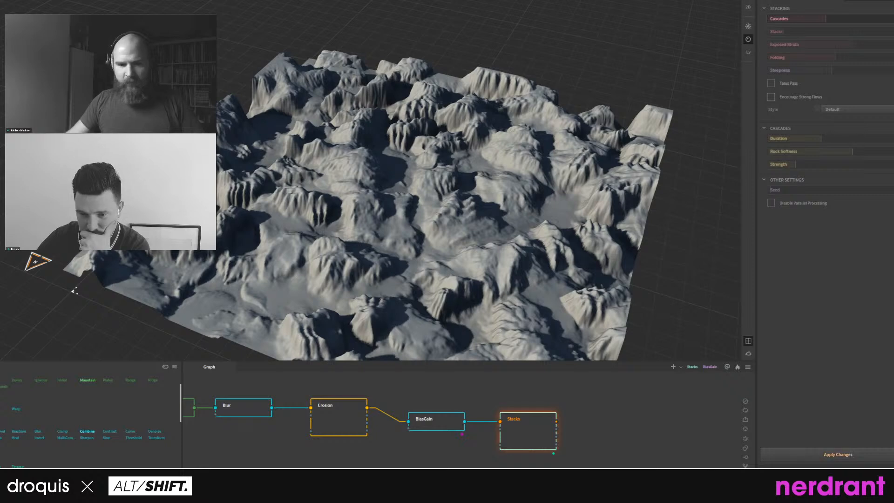
pyautogui.click(82, 10)
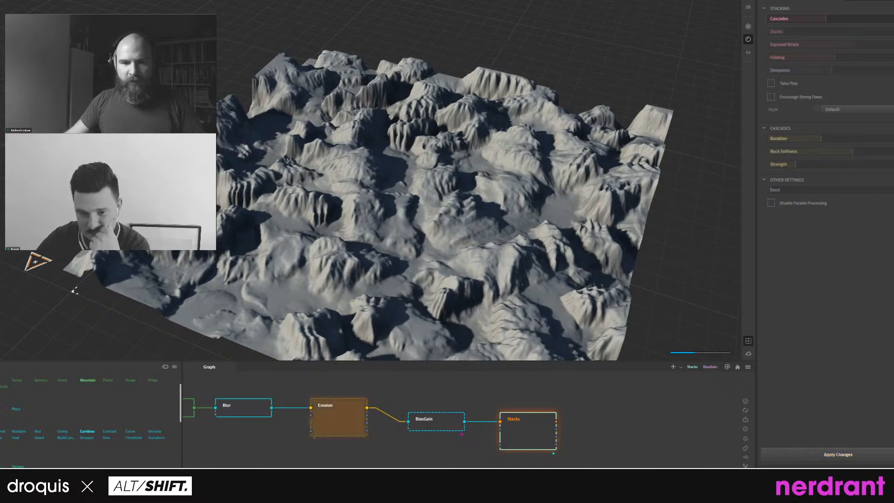
# Examine the Stacks terrain up close and compare it with the Erosion node's terrain.
pyautogui.moveTo(375, 214); pyautogui.dragTo(312, 164, button='middle')
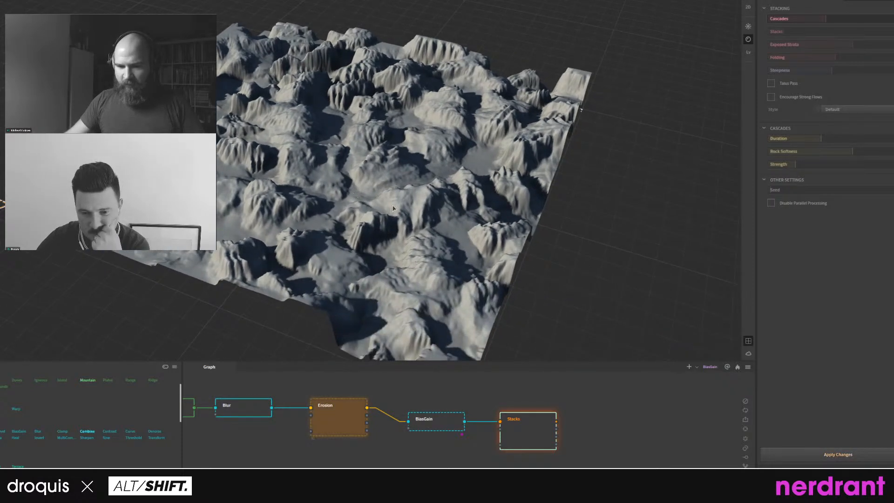
pyautogui.moveTo(469, 261)
pyautogui.mouseDown(button='middle')
pyautogui.moveTo(582, 291)
pyautogui.moveTo(471, 254)
pyautogui.mouseUp(button='middle')
pyautogui.scroll(5, 410, 163)
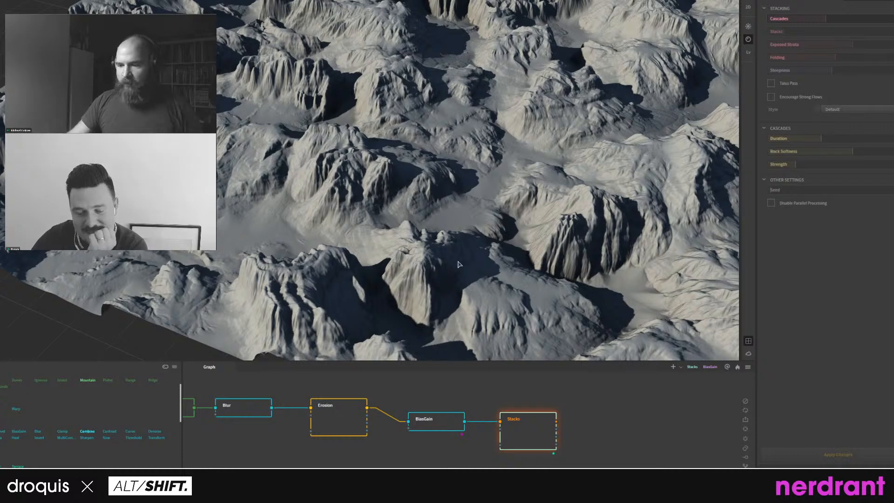
pyautogui.moveTo(487, 228); pyautogui.dragTo(493, 213, button='middle')
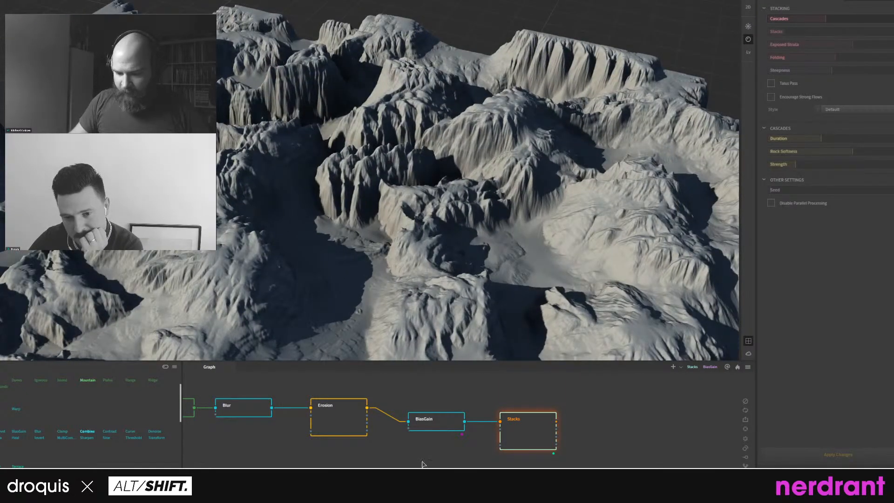
pyautogui.moveTo(346, 435); pyautogui.dragTo(367, 434, button='middle')
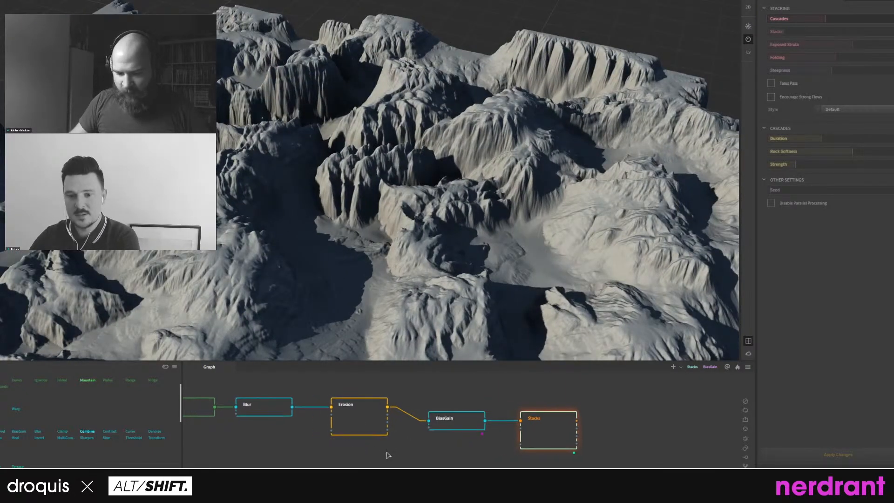
pyautogui.click(345, 420)
pyautogui.moveTo(305, 425); pyautogui.dragTo(323, 422, button='middle')
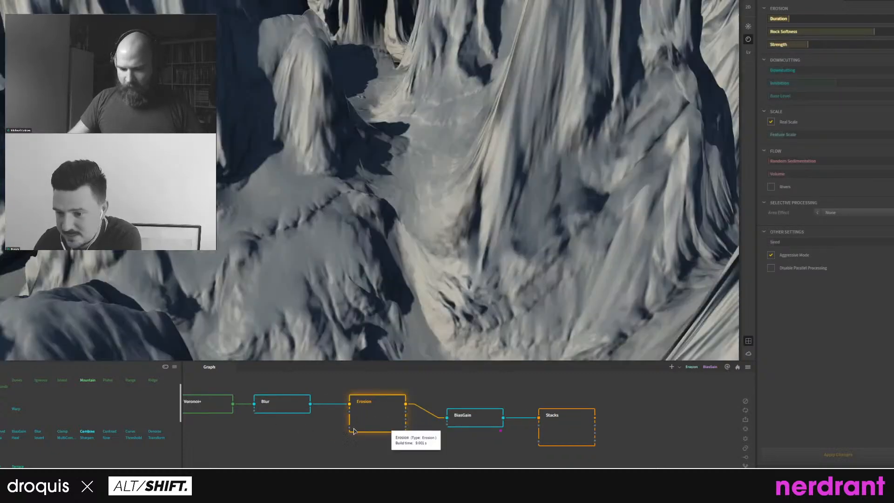
pyautogui.scroll(-5, 350, 231)
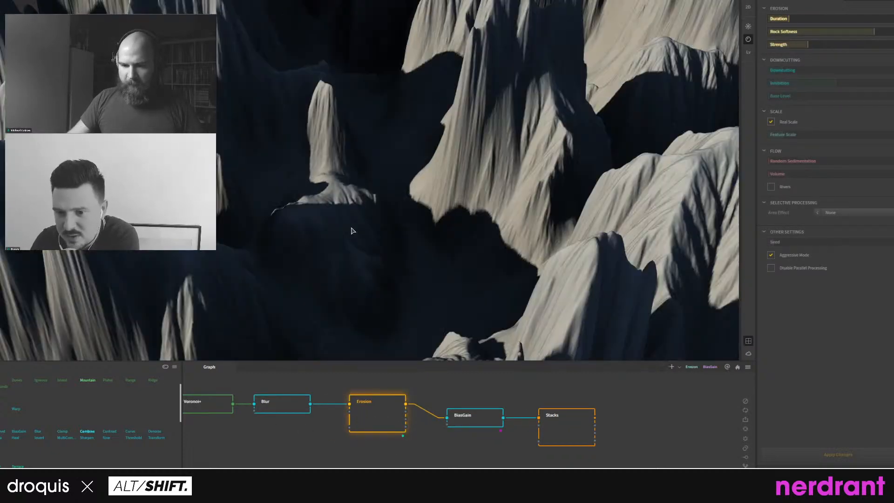
pyautogui.scroll(3, 351, 212)
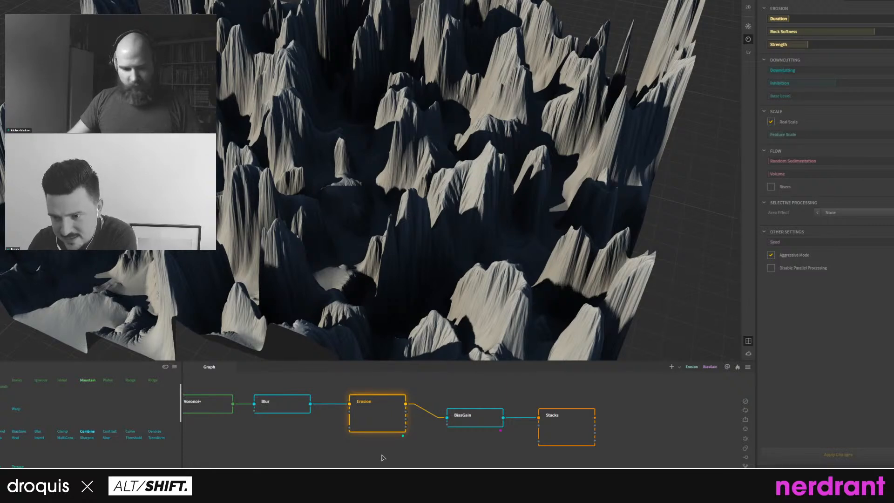
# Add a Gradient node to the graph and place it in line after Stacks.
pyautogui.moveTo(264, 451); pyautogui.dragTo(286, 450)
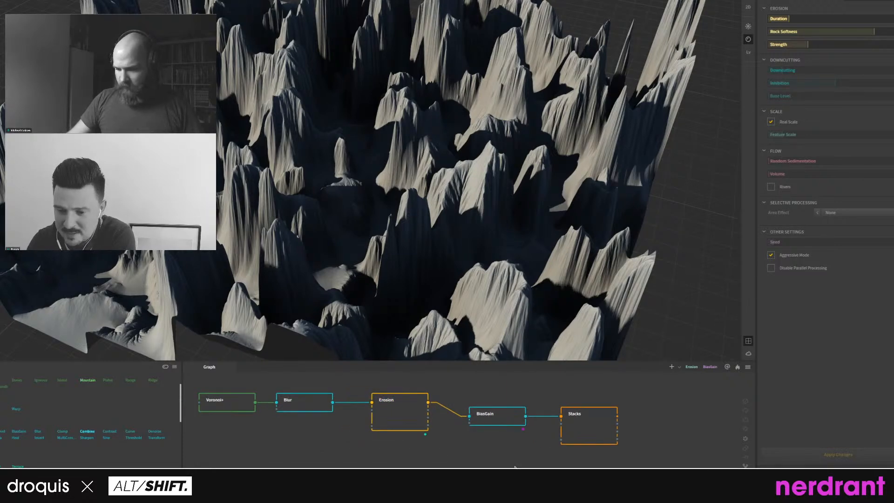
pyautogui.moveTo(512, 466); pyautogui.dragTo(467, 454)
pyautogui.moveTo(544, 408); pyautogui.dragTo(555, 408)
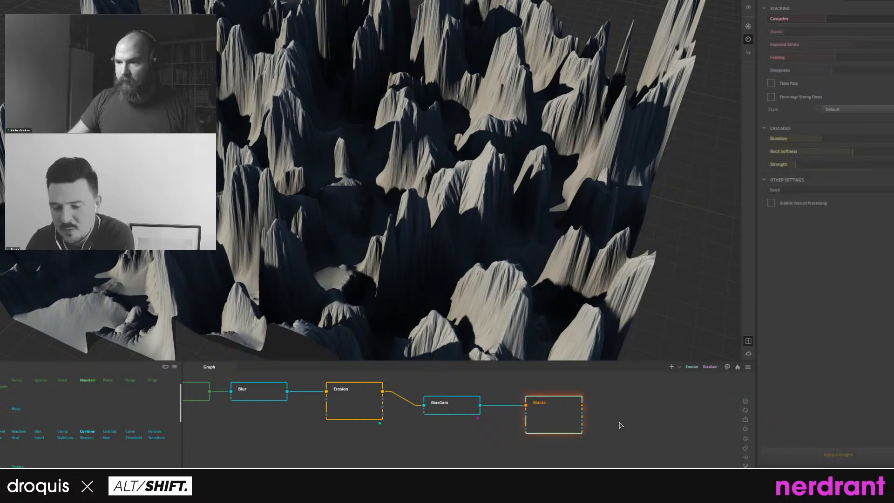
pyautogui.moveTo(629, 421); pyautogui.dragTo(558, 438)
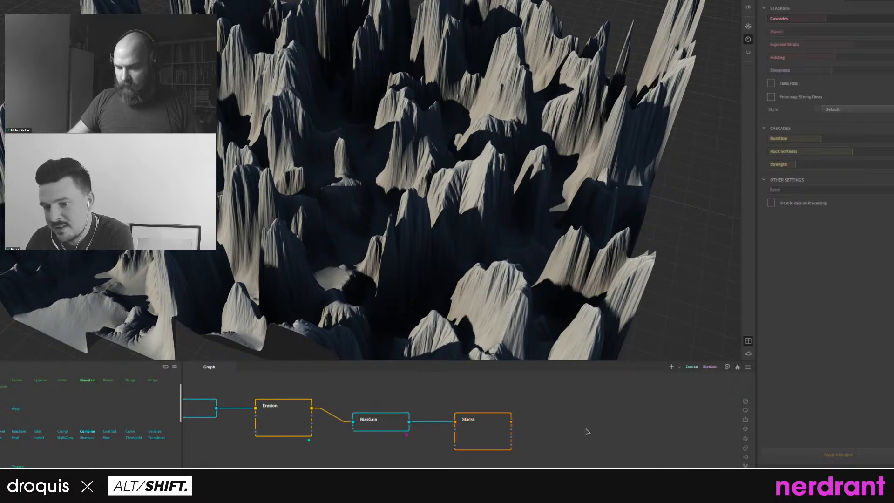
pyautogui.rightClick(585, 428)
pyautogui.write('rad')
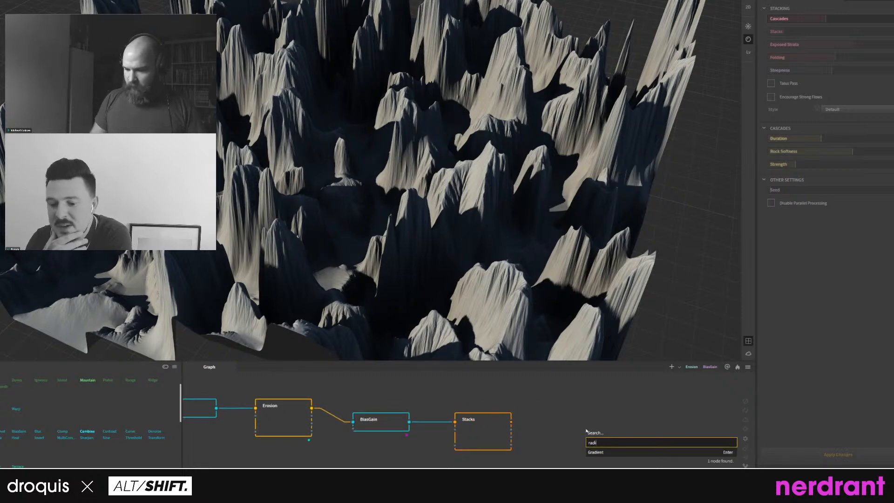
pyautogui.write('i')
pyautogui.press('Return')
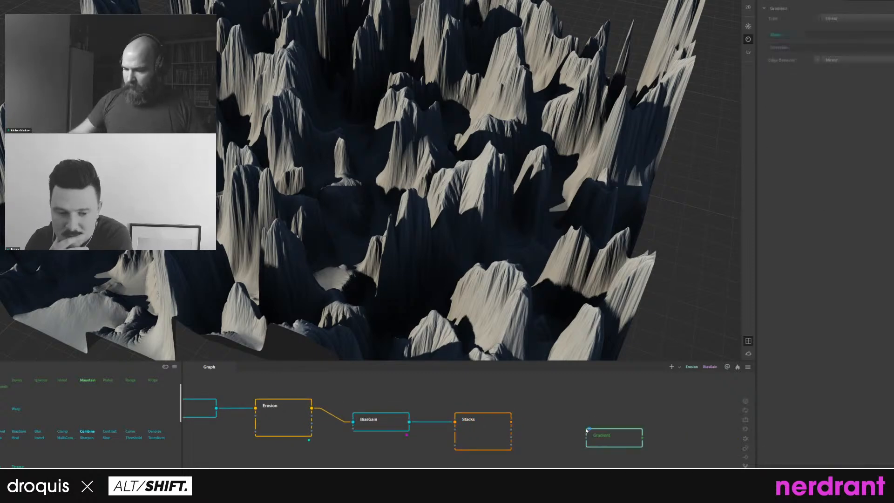
pyautogui.moveTo(612, 439); pyautogui.dragTo(594, 424)
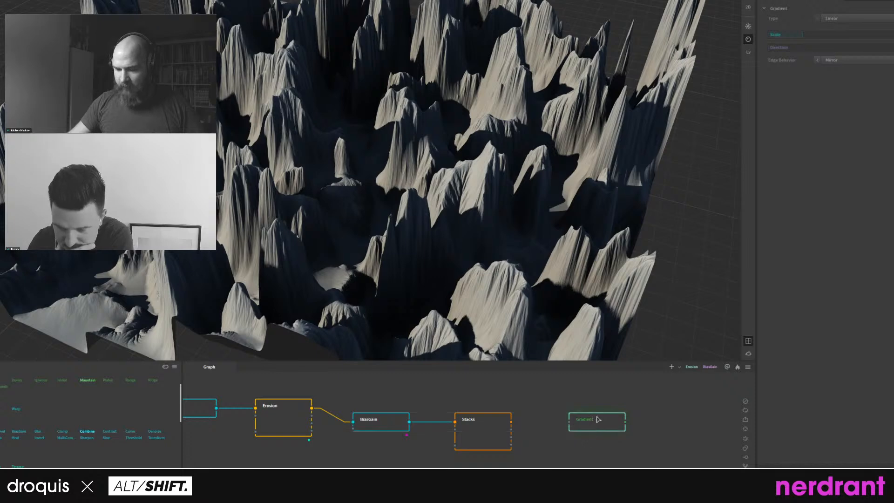
# Set the Gradient's type to Radial and move the node beneath BiasGain.
pyautogui.moveTo(562, 457); pyautogui.dragTo(569, 444)
pyautogui.click(578, 407)
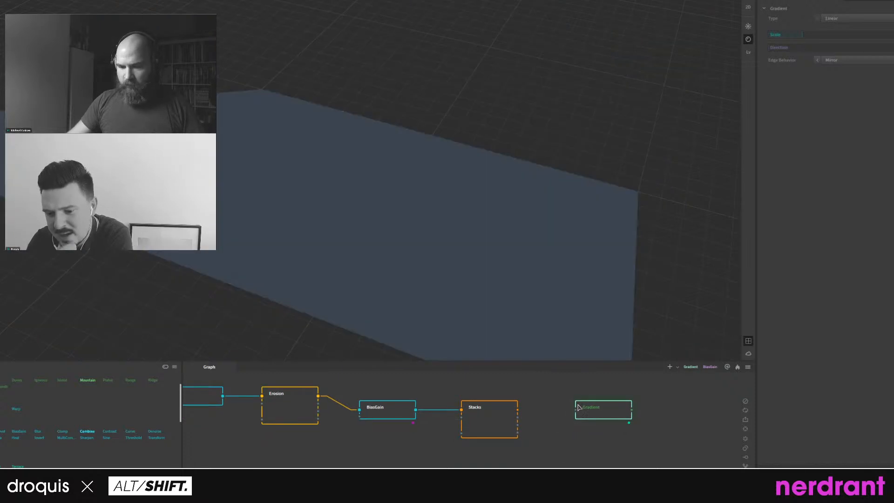
pyautogui.click(840, 6)
pyautogui.click(764, 11)
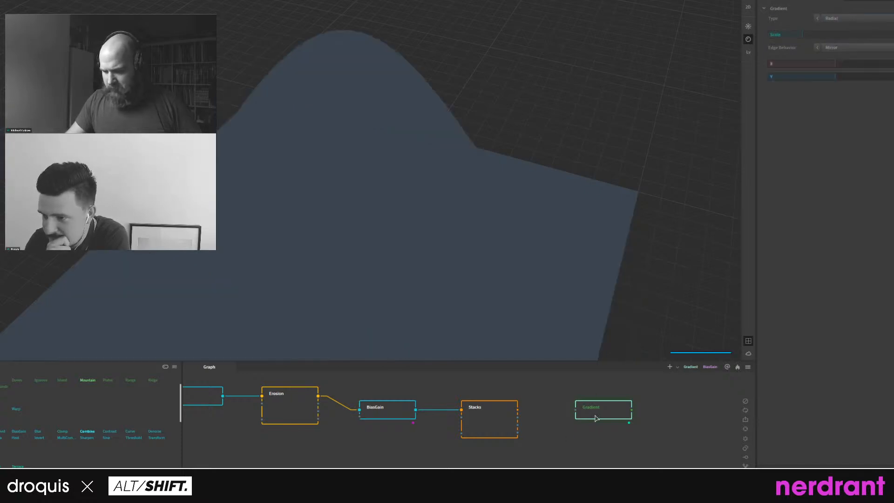
pyautogui.moveTo(599, 413); pyautogui.dragTo(383, 457)
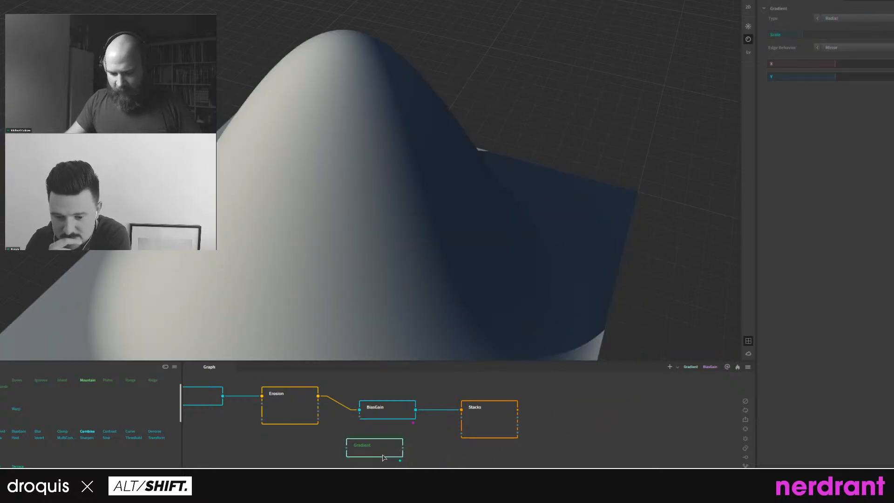
# Show a 2D view next to the 3D view, fit its map and widen the 3D area to about two thirds.
pyautogui.click(747, 7)
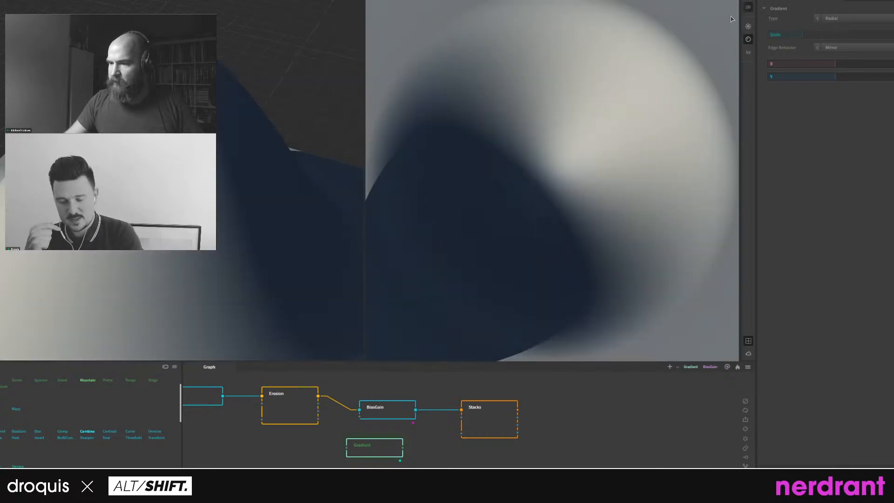
pyautogui.rightClick(585, 152)
pyautogui.click(551, 204)
pyautogui.scroll(-3, 555, 205)
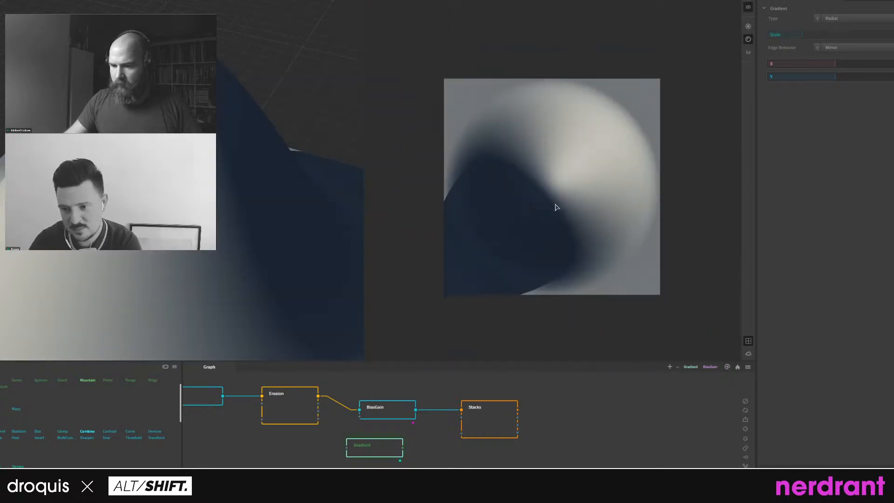
pyautogui.scroll(2, 542, 210)
pyautogui.moveTo(365, 178); pyautogui.dragTo(508, 181)
pyautogui.scroll(-3, 244, 224)
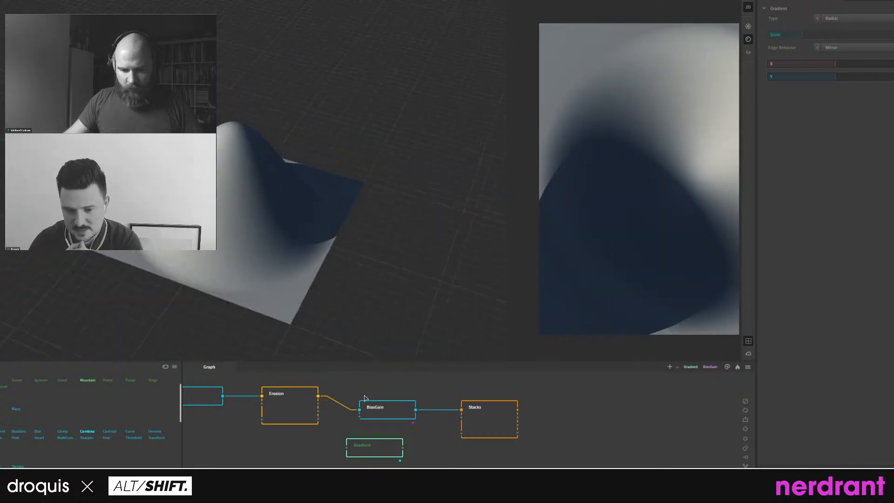
# Connect the Gradient's output to the mask input of Stacks and preview the masked Stacks terrain.
pyautogui.moveTo(455, 463); pyautogui.dragTo(493, 451, button='middle')
pyautogui.moveTo(420, 438); pyautogui.dragTo(498, 422)
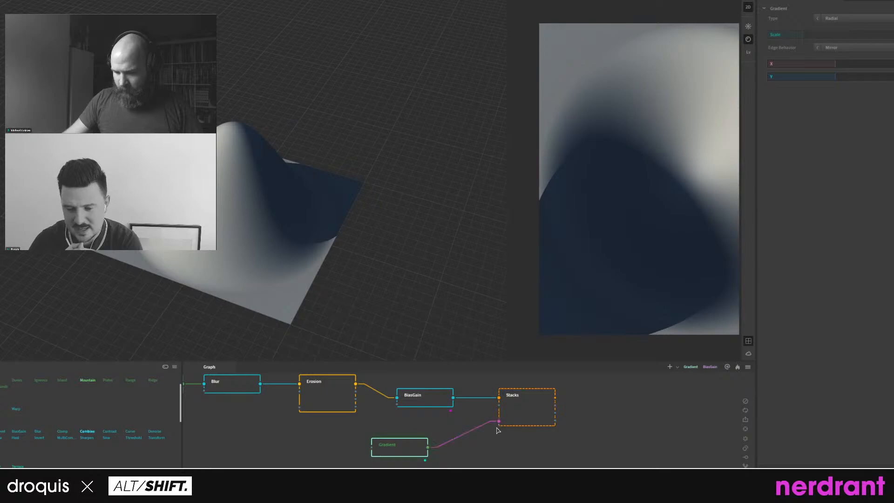
pyautogui.click(520, 407)
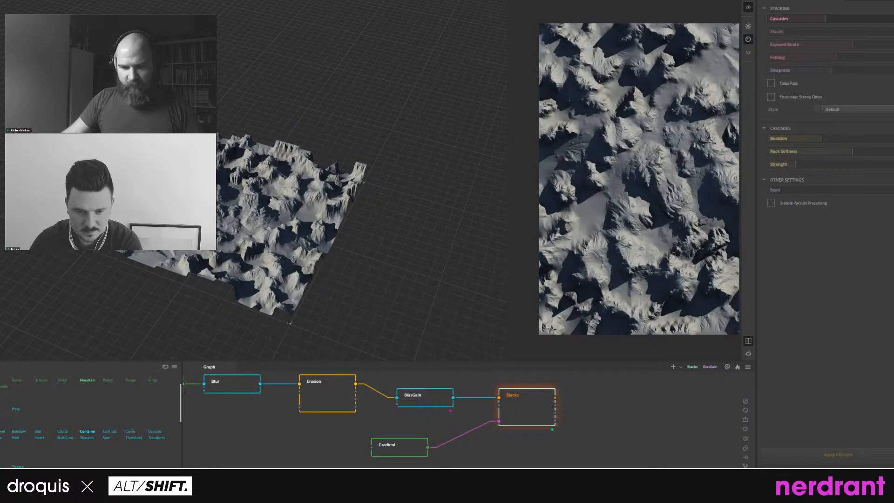
pyautogui.moveTo(293, 259)
pyautogui.mouseDown()
pyautogui.moveTo(320, 253)
pyautogui.moveTo(278, 253)
pyautogui.mouseUp()
pyautogui.scroll(5, 277, 253)
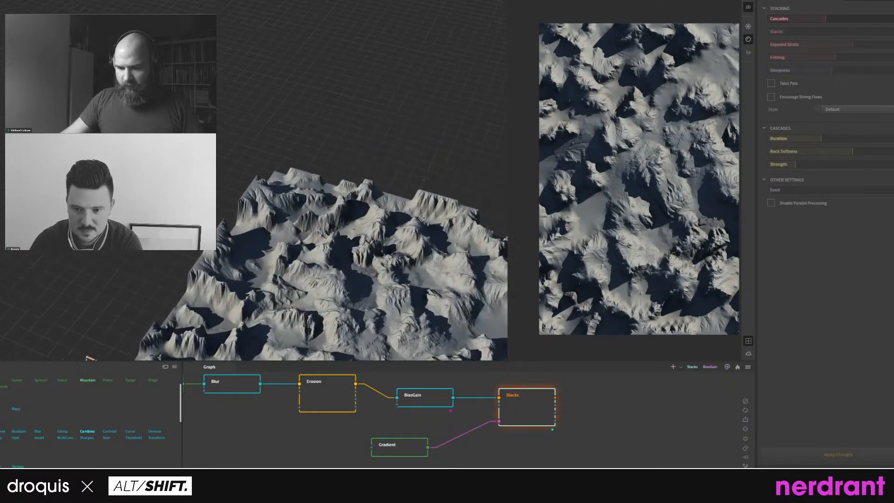
pyautogui.moveTo(421, 218); pyautogui.dragTo(376, 174, button='middle')
# Move the Gradient node farther away from Stacks, so that it sits below Erosion.
pyautogui.moveTo(348, 389); pyautogui.dragTo(364, 376, button='middle')
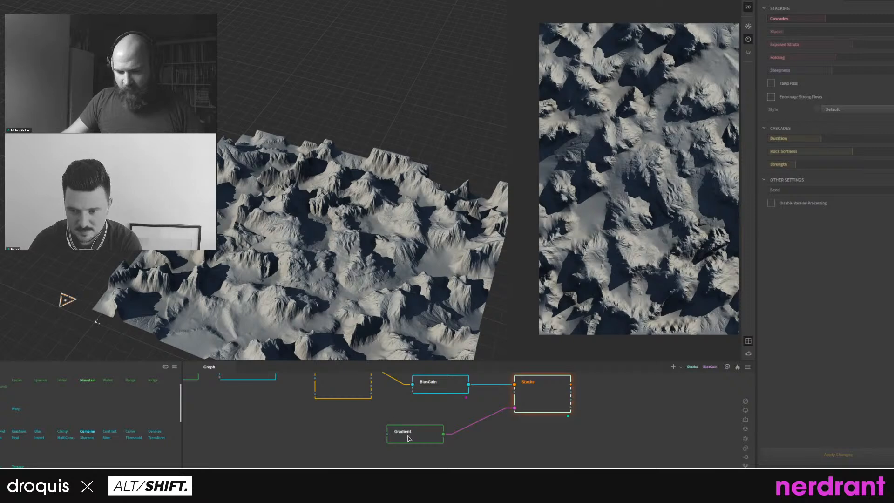
pyautogui.moveTo(409, 438); pyautogui.dragTo(397, 439)
pyautogui.moveTo(382, 413); pyautogui.dragTo(389, 412, button='middle')
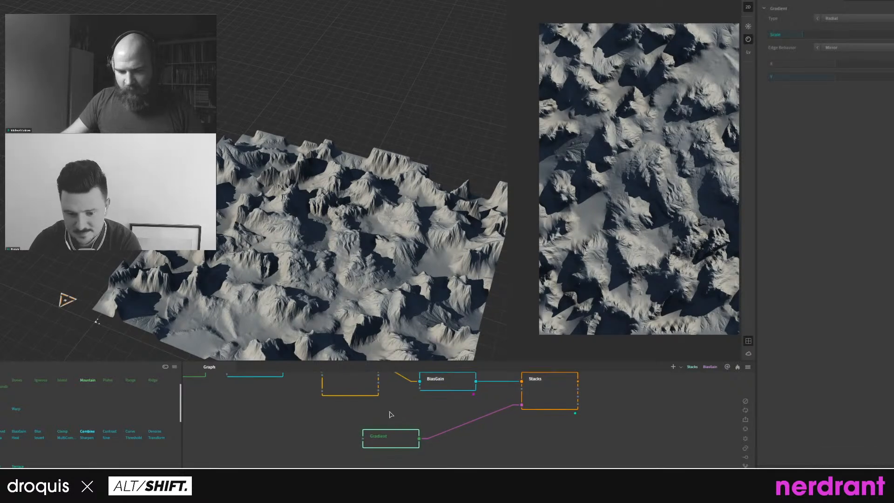
pyautogui.scroll(-5, 391, 415)
pyautogui.moveTo(443, 422); pyautogui.dragTo(466, 434, button='middle')
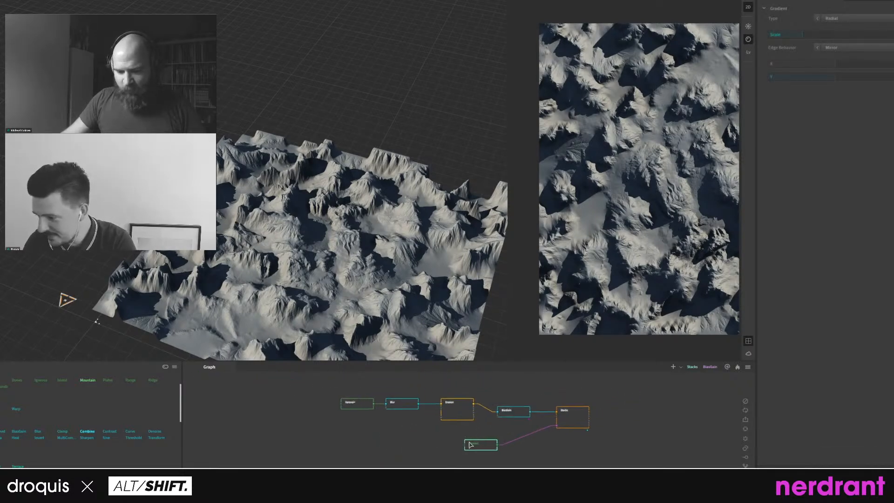
pyautogui.moveTo(477, 445); pyautogui.dragTo(449, 451)
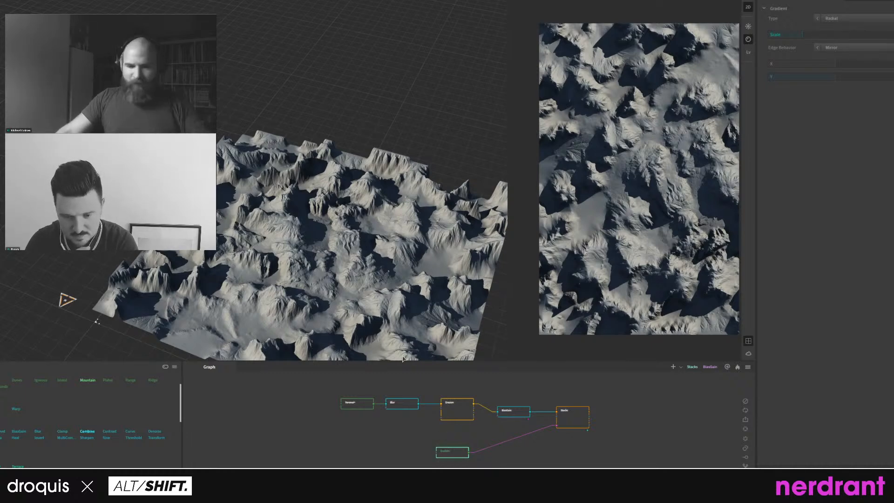
# Review the start of the node chain by previewing the Voronoi+ output and the Blur output.
pyautogui.scroll(2, 410, 433)
pyautogui.click(386, 404)
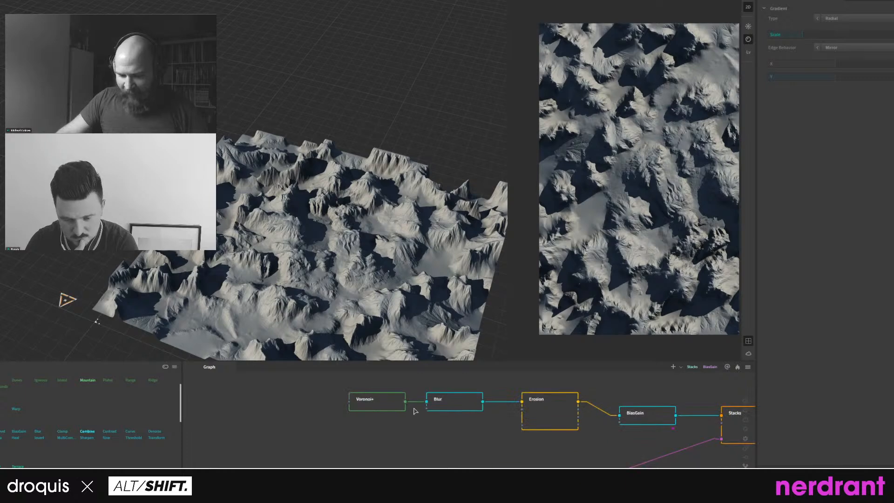
pyautogui.scroll(1, 416, 412)
pyautogui.moveTo(420, 431)
pyautogui.mouseDown(button='middle')
pyautogui.moveTo(425, 446)
pyautogui.moveTo(404, 433)
pyautogui.mouseUp(button='middle')
pyautogui.moveTo(405, 243); pyautogui.dragTo(379, 327)
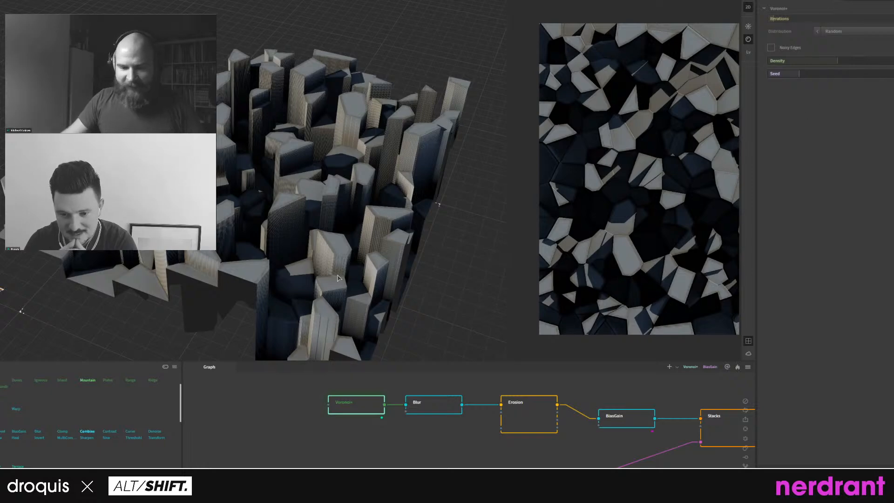
pyautogui.click(431, 408)
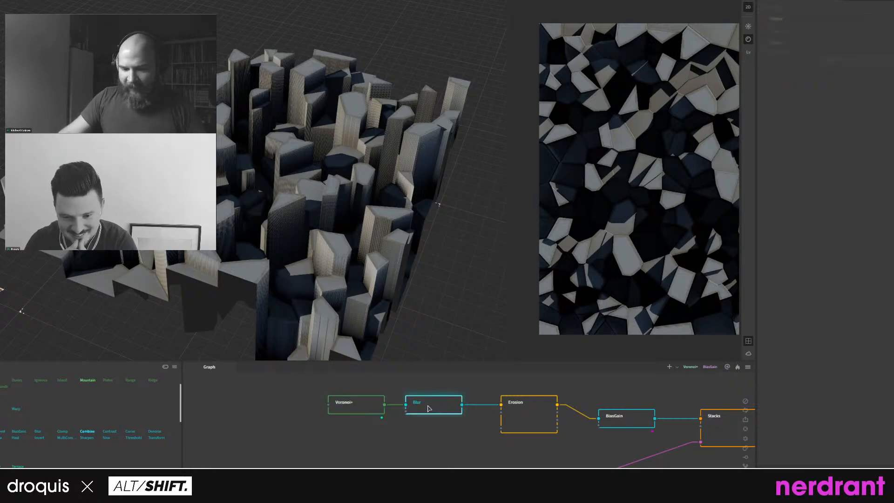
pyautogui.moveTo(445, 439); pyautogui.dragTo(433, 445)
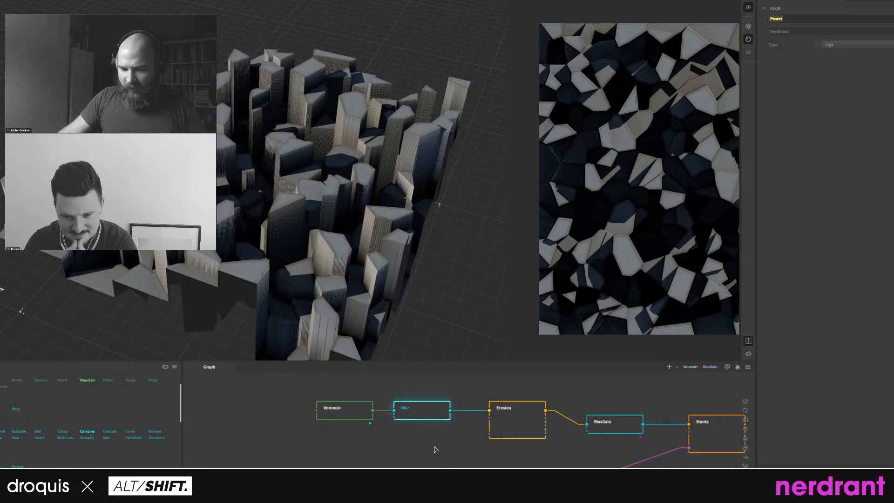
pyautogui.click(419, 411)
pyautogui.press('f')
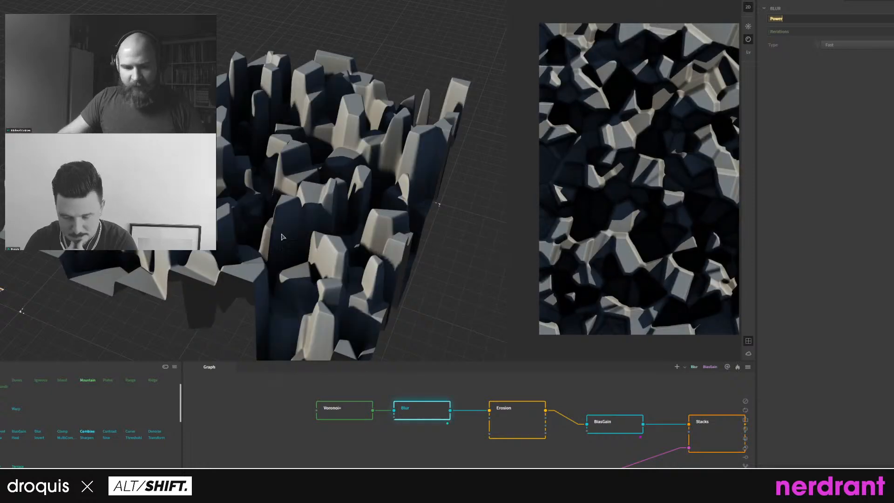
# Preview the Erosion output up close, raise its Downcutting to nearly the Rock Softness slider level and rebuild the terrain.
pyautogui.moveTo(463, 410); pyautogui.dragTo(417, 405)
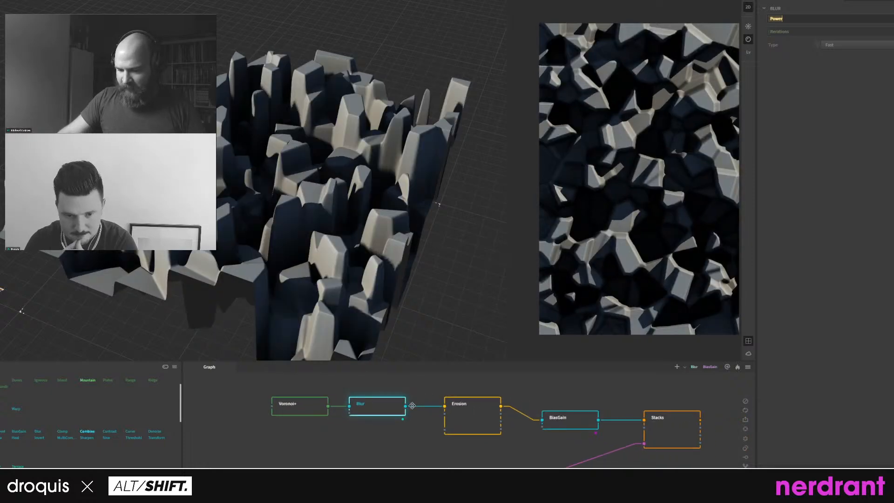
pyautogui.click(464, 407)
pyautogui.press('f')
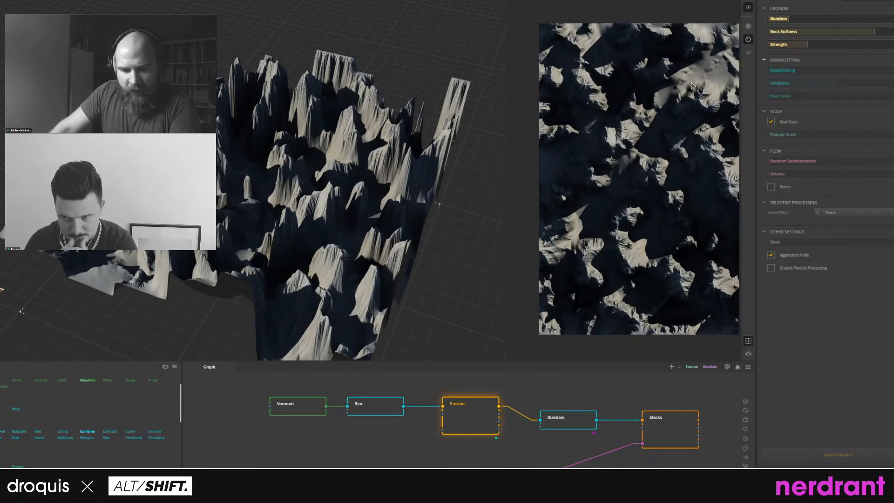
pyautogui.scroll(5, 438, 203)
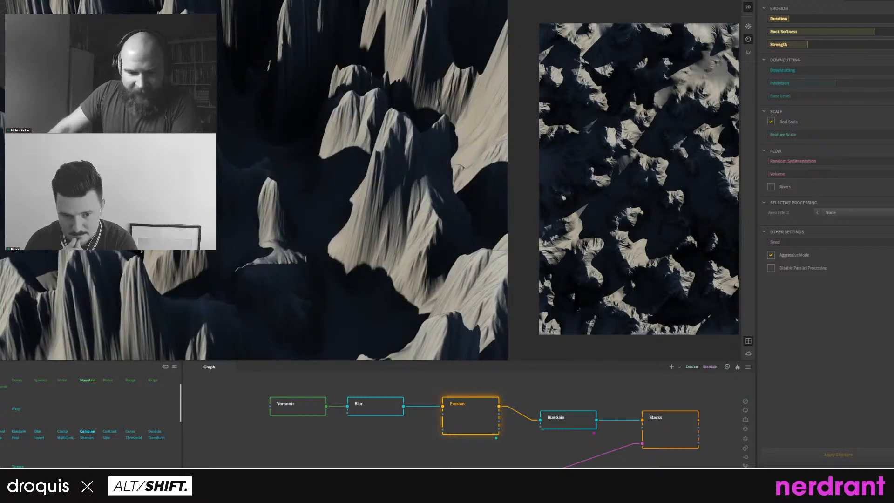
pyautogui.scroll(-3, 126, 261)
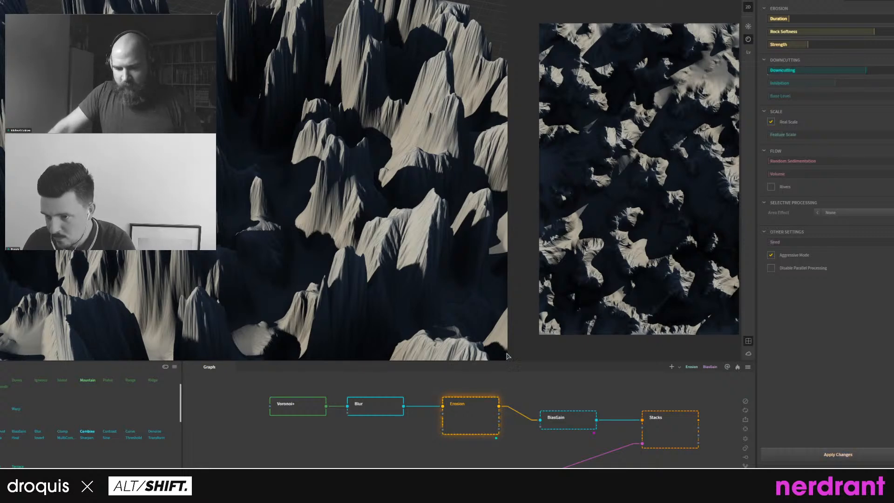
pyautogui.moveTo(476, 416); pyautogui.dragTo(469, 425, button='middle')
pyautogui.click(477, 422)
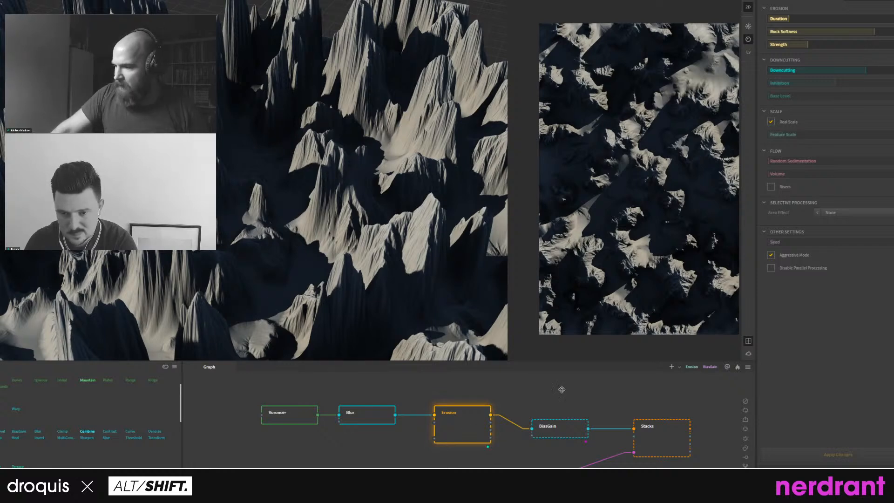
# Raise Erosion's Random Sedimentation slightly and its Strength to well past mid-range, then rebuild and inspect the terrain.
pyautogui.moveTo(561, 389); pyautogui.dragTo(558, 394, button='middle')
pyautogui.click(805, 161)
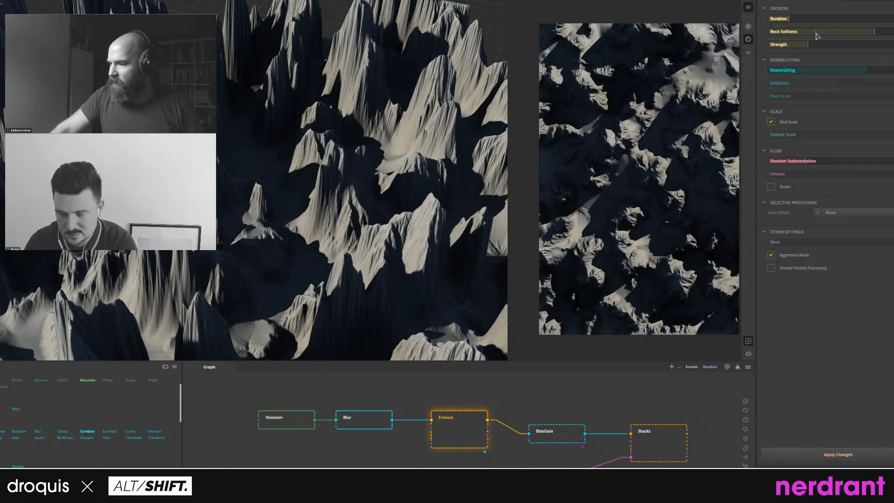
pyautogui.click(862, 45)
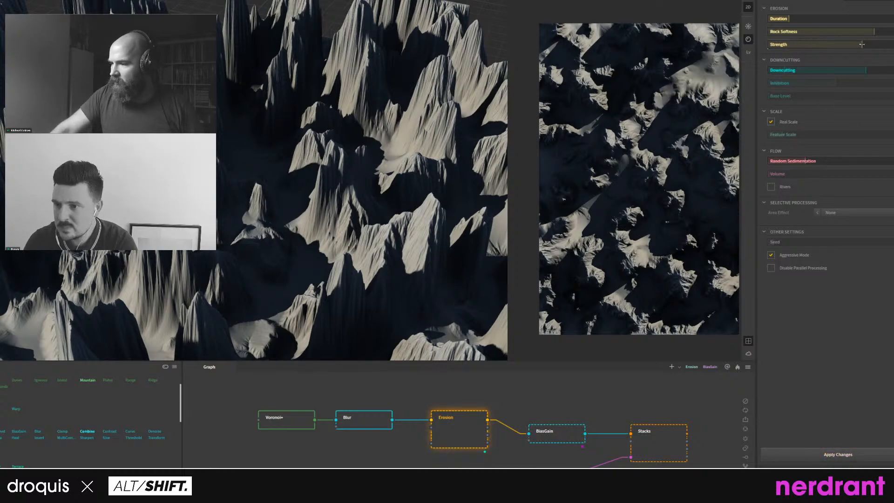
pyautogui.moveTo(452, 405); pyautogui.dragTo(433, 413)
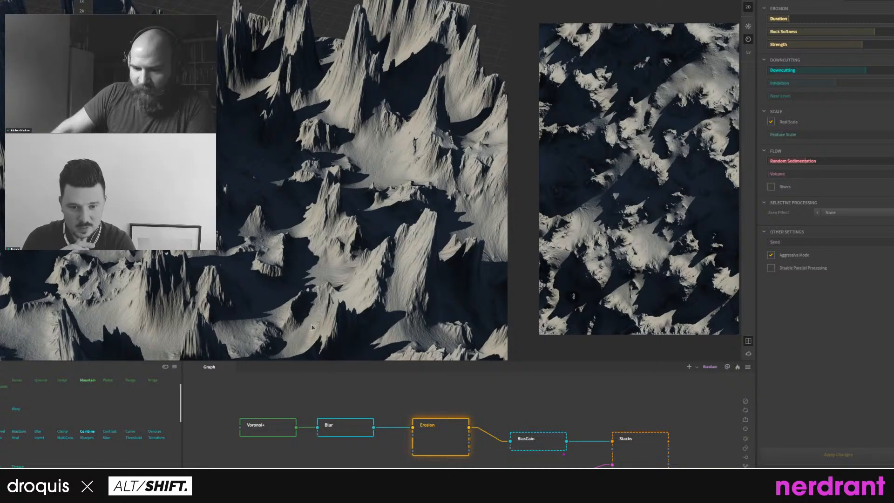
pyautogui.moveTo(293, 234); pyautogui.dragTo(296, 222, button='middle')
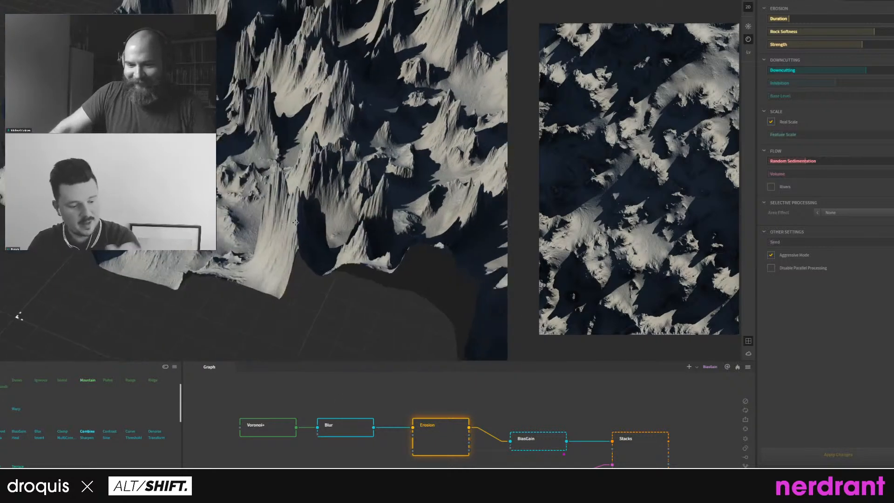
pyautogui.scroll(5, 296, 222)
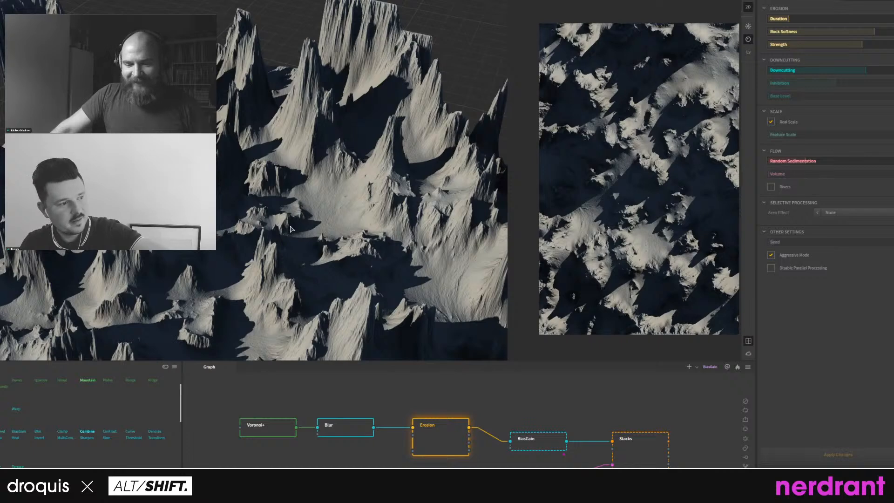
pyautogui.moveTo(290, 229)
pyautogui.mouseDown()
pyautogui.moveTo(292, 252)
pyautogui.moveTo(286, 238)
pyautogui.mouseUp()
pyautogui.scroll(-5, 286, 238)
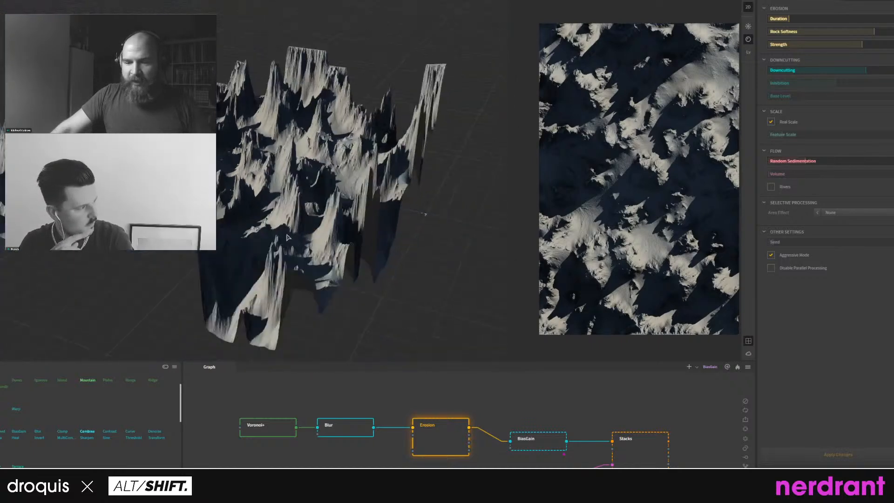
pyautogui.scroll(-5, 287, 237)
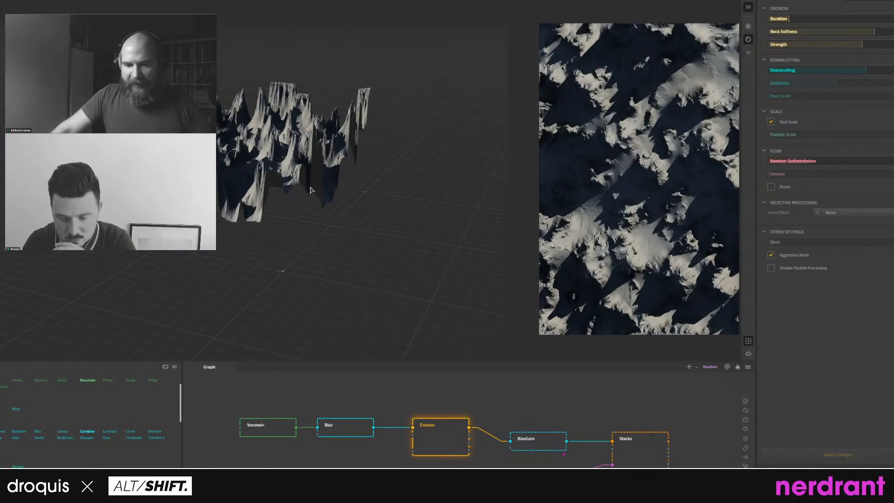
# Preview the Gradient node and add a Combine node between the Voronoi+ chain and the Gradient.
pyautogui.scroll(-3, 514, 397)
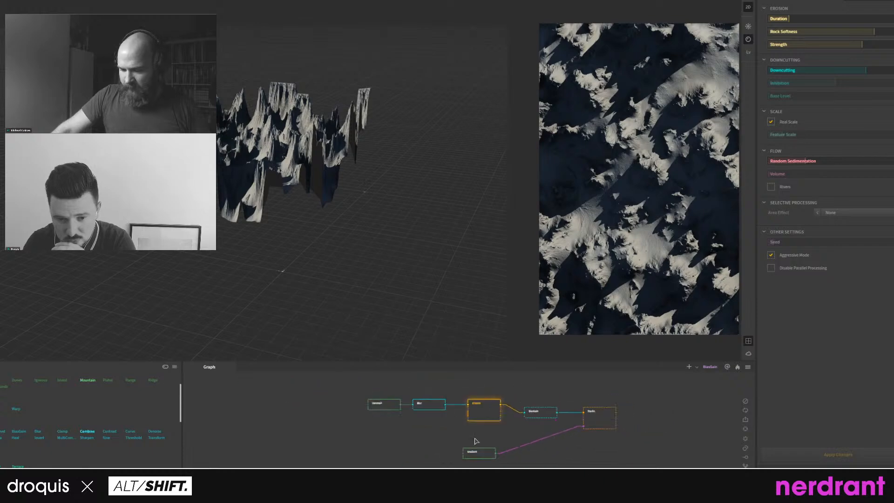
pyautogui.moveTo(496, 443); pyautogui.dragTo(509, 450, button='middle')
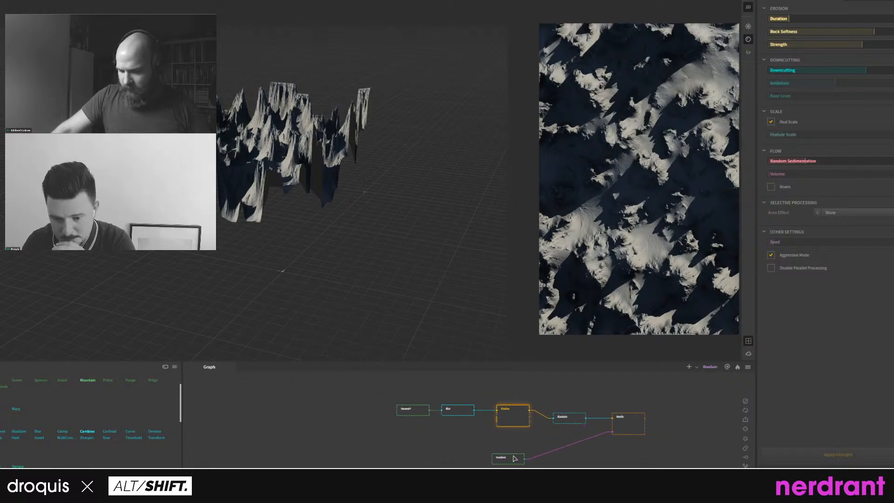
pyautogui.click(494, 459)
pyautogui.scroll(3, 440, 438)
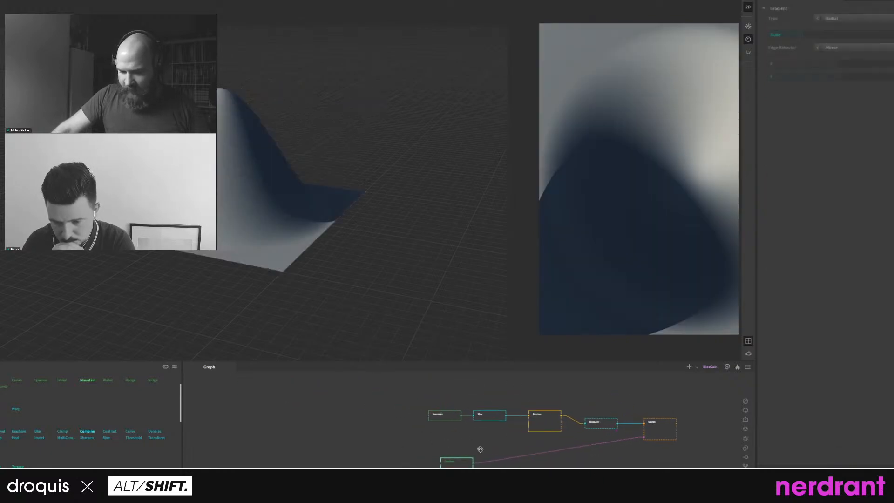
pyautogui.rightClick(439, 422)
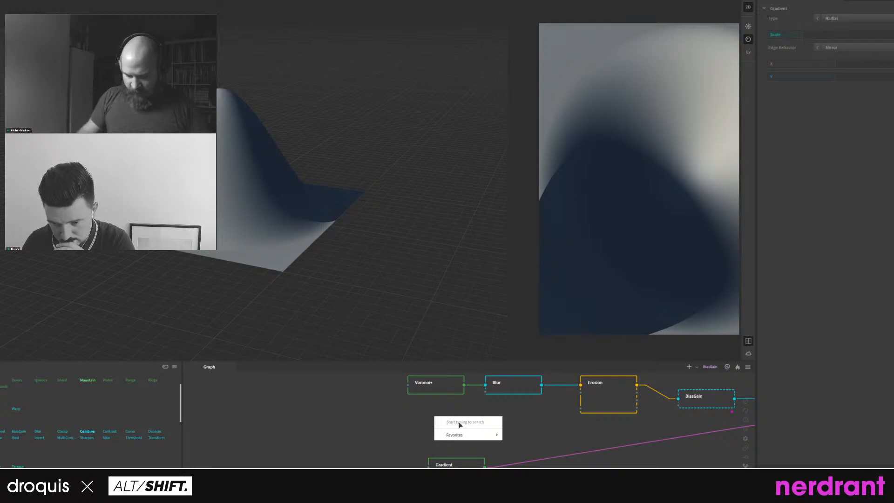
pyautogui.click(459, 422)
pyautogui.write('combine')
pyautogui.press('Return')
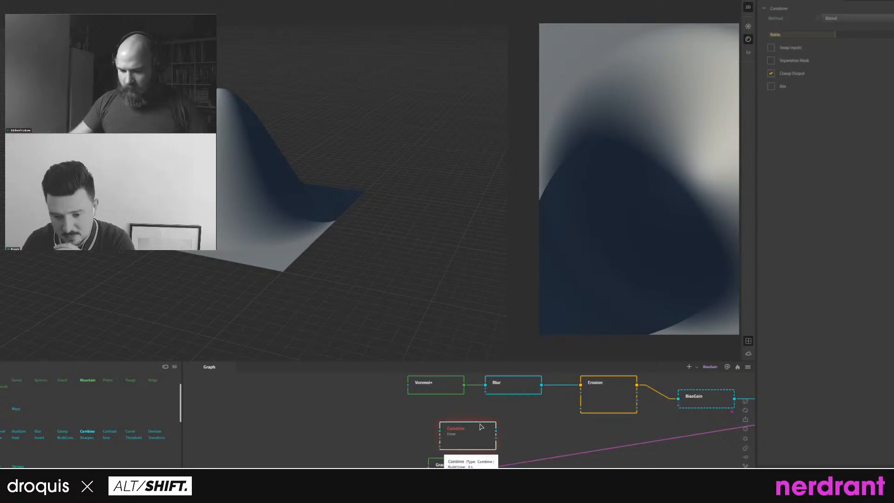
# Connect the Gradient and Blur outputs to the two Combine inputs, moving Voronoi+, Blur and Gradient aside to make room.
pyautogui.moveTo(465, 437); pyautogui.dragTo(488, 426)
pyautogui.moveTo(447, 463); pyautogui.dragTo(400, 465)
pyautogui.moveTo(460, 446); pyautogui.dragTo(448, 386)
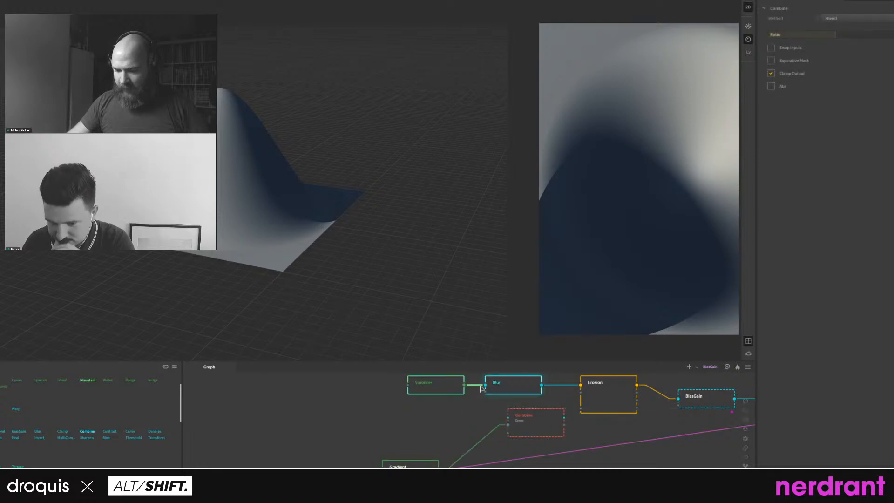
pyautogui.moveTo(502, 392); pyautogui.dragTo(508, 417)
pyautogui.click(454, 409)
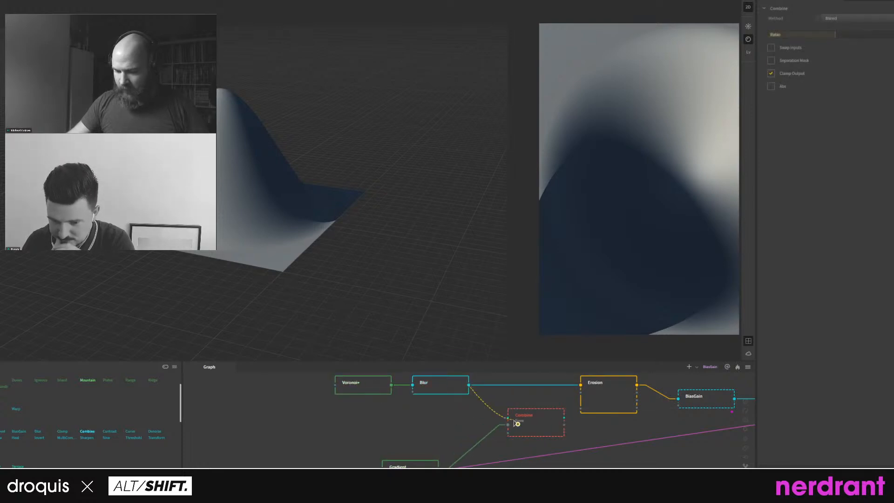
pyautogui.click(498, 422)
# Connect the Combine output to the Erosion input and place the Combine node between Blur and Erosion.
pyautogui.moveTo(418, 432); pyautogui.dragTo(362, 432, button='middle')
pyautogui.moveTo(504, 427); pyautogui.dragTo(489, 429, button='middle')
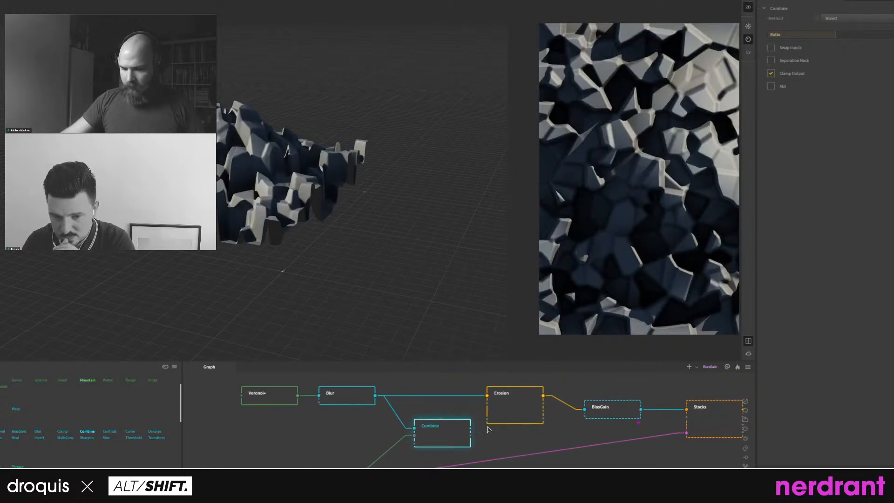
pyautogui.moveTo(471, 427); pyautogui.dragTo(487, 395)
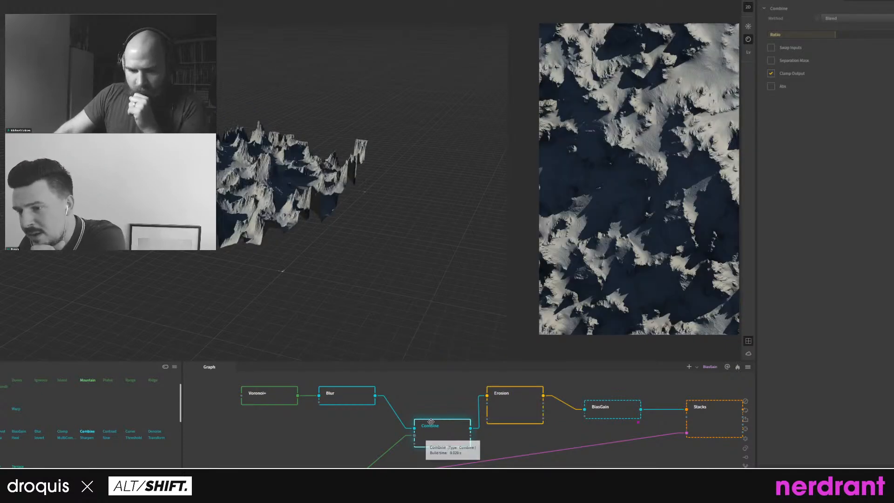
pyautogui.moveTo(430, 422); pyautogui.dragTo(423, 412)
pyautogui.moveTo(227, 230); pyautogui.dragTo(245, 283)
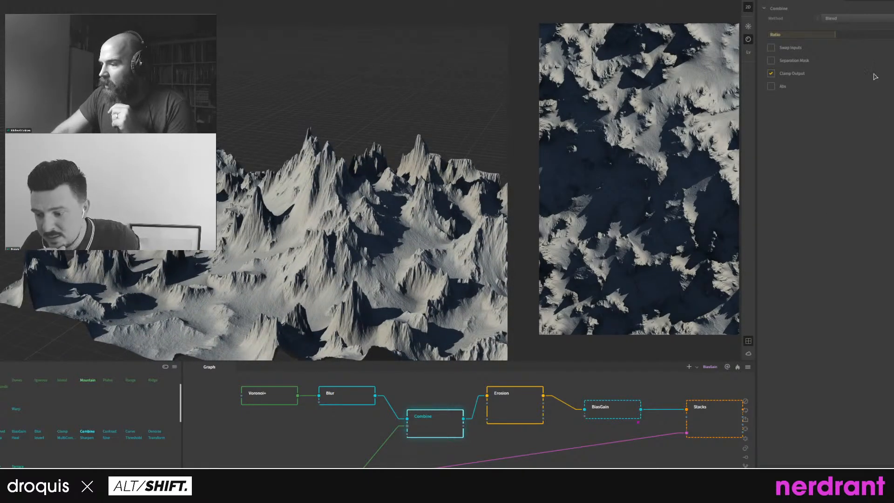
# Try the Add method on the Combine node and view the resulting terrain.
pyautogui.click(885, 18)
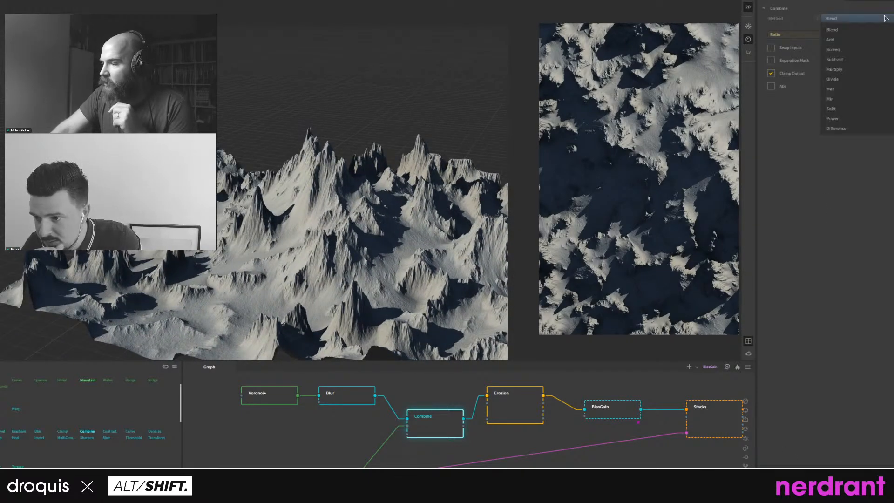
pyautogui.click(855, 39)
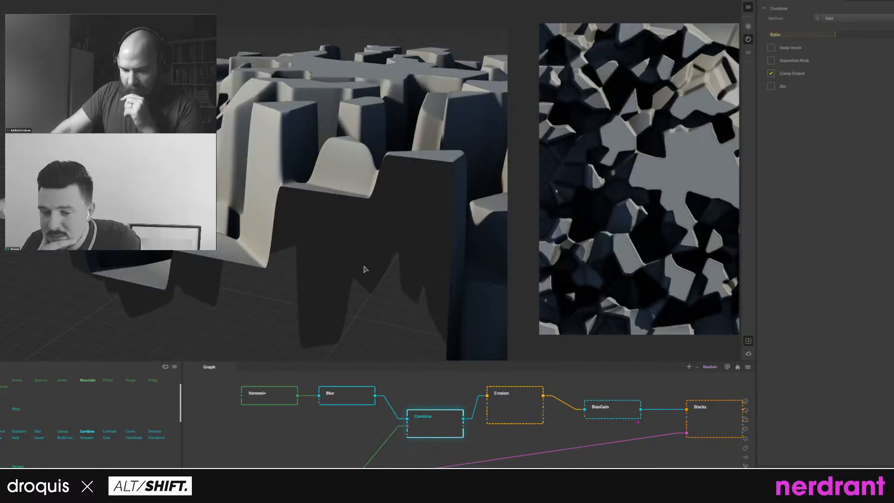
pyautogui.moveTo(410, 202); pyautogui.dragTo(355, 217, button='middle')
pyautogui.scroll(-3, 352, 222)
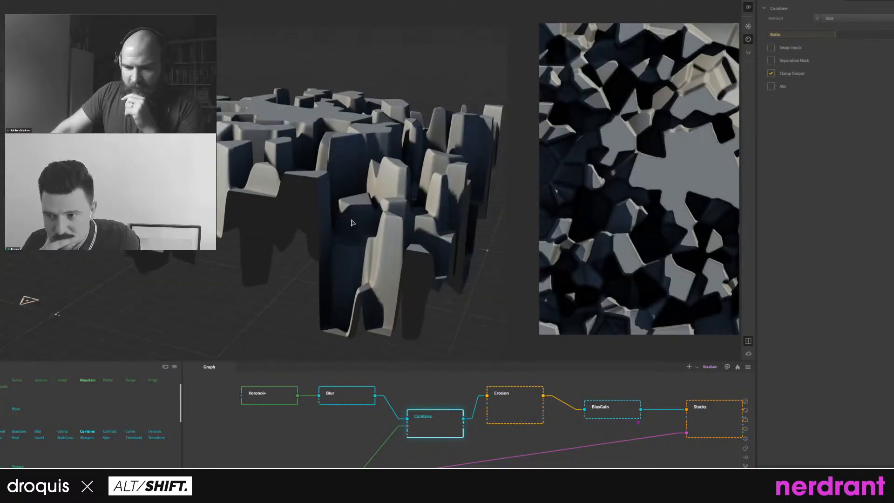
pyautogui.scroll(-2, 352, 222)
# Set the Combine node's method to Multiply.
pyautogui.click(844, 19)
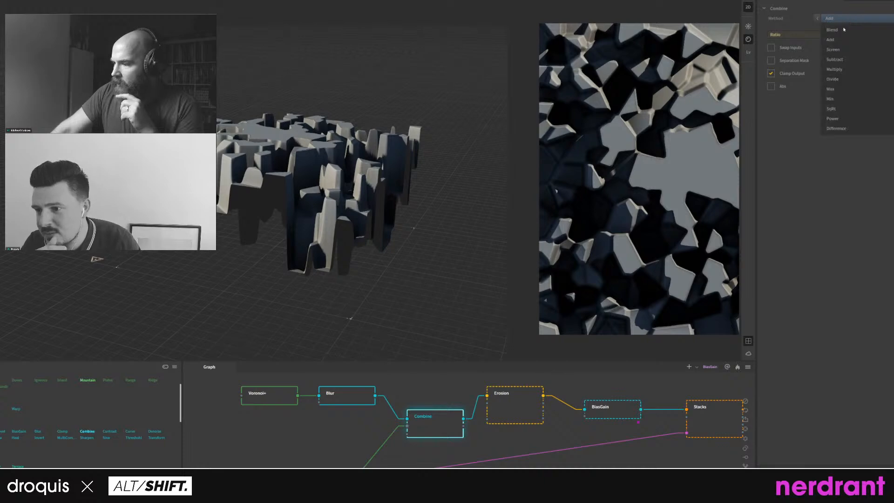
pyautogui.click(846, 69)
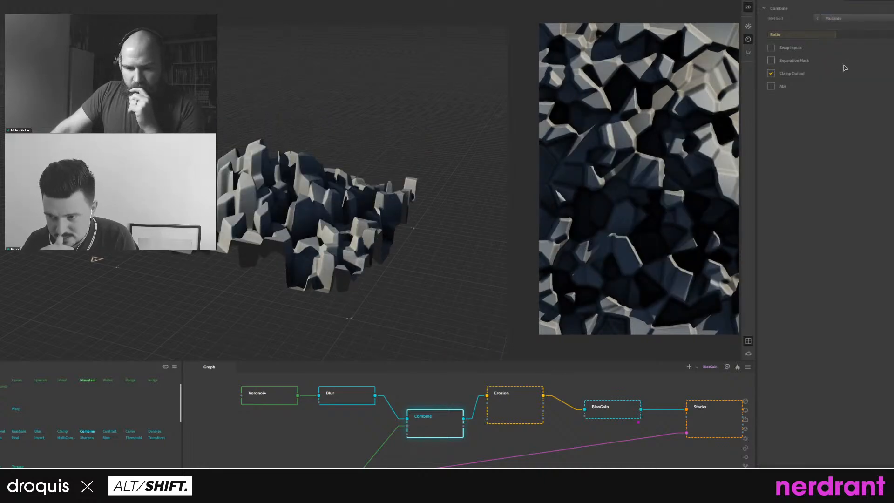
pyautogui.moveTo(476, 434); pyautogui.dragTo(410, 437, button='middle')
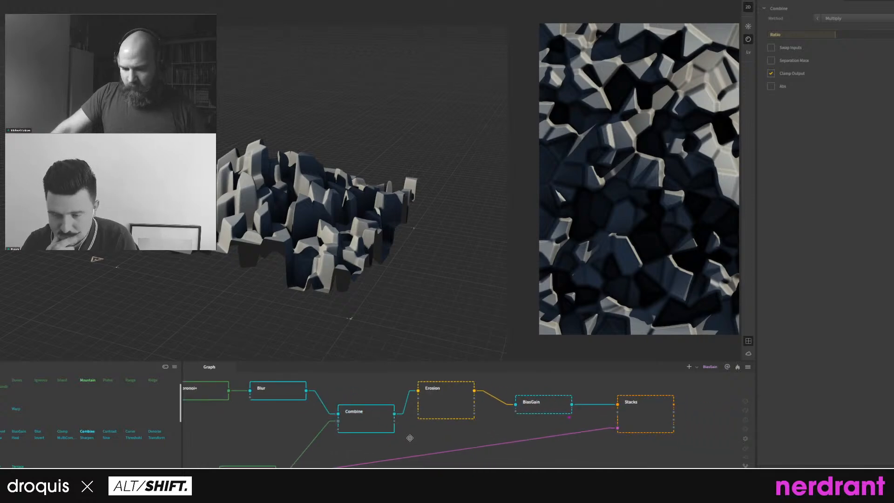
# Preview the Erosion output and examine its peaks, slopes and valley floors from several angles and distances.
pyautogui.click(439, 410)
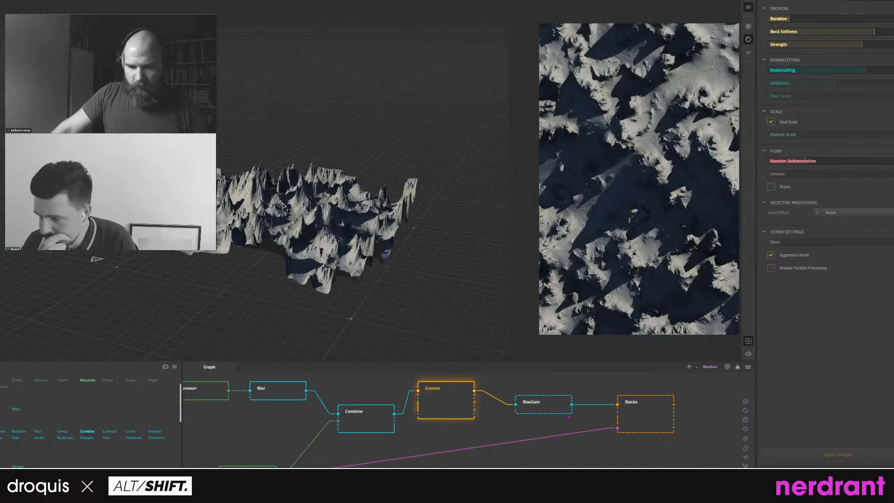
pyautogui.moveTo(292, 221); pyautogui.dragTo(257, 242)
pyautogui.scroll(8, 268, 226)
pyautogui.scroll(-1, 257, 242)
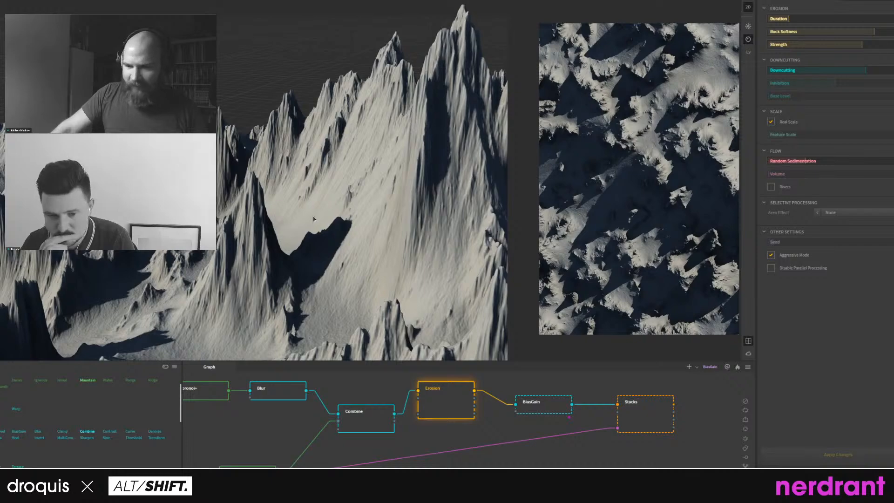
pyautogui.moveTo(334, 197); pyautogui.dragTo(329, 184)
pyautogui.moveTo(259, 173); pyautogui.dragTo(292, 193)
pyautogui.scroll(5, 281, 157)
pyautogui.scroll(-5, 280, 156)
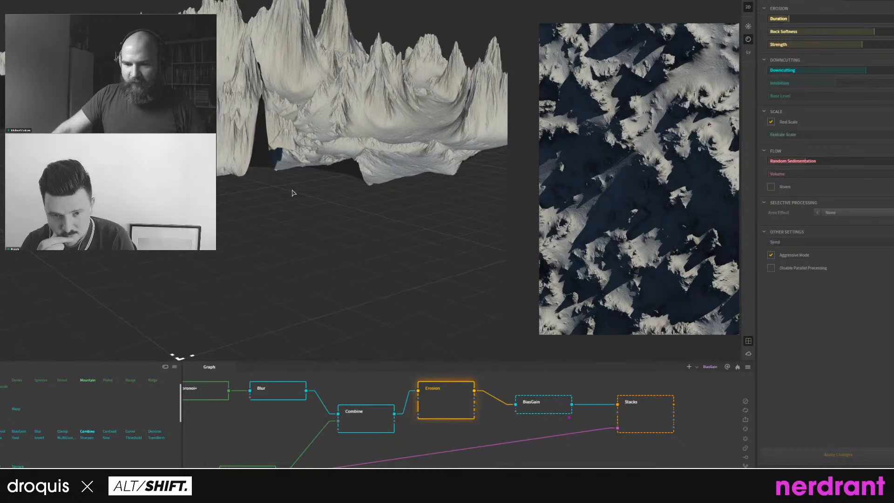
pyautogui.moveTo(288, 140); pyautogui.dragTo(244, 140)
pyautogui.scroll(-4, 244, 140)
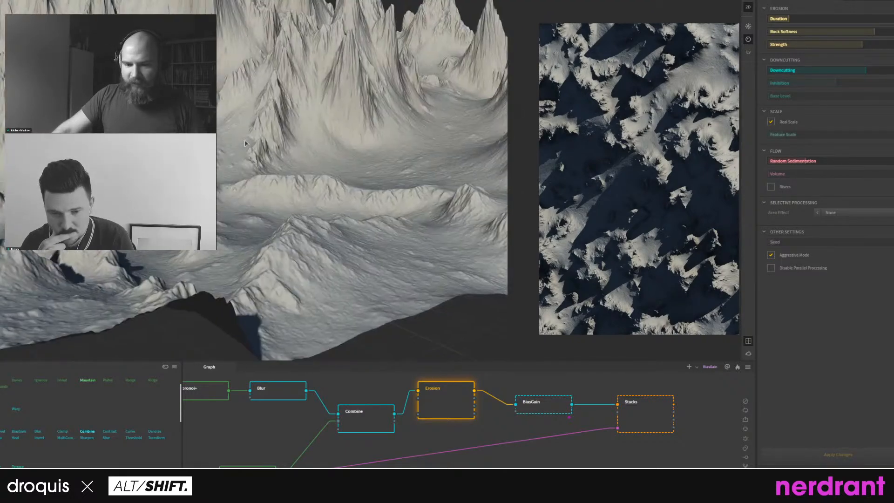
# Raise Erosion's Random Sedimentation to well past mid-range and rebuild the terrain.
pyautogui.moveTo(462, 412); pyautogui.dragTo(453, 424, button='middle')
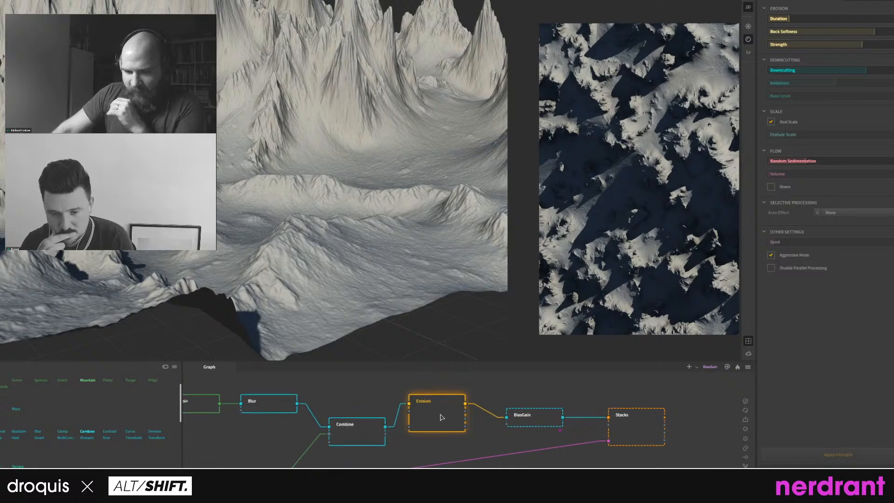
pyautogui.click(854, 161)
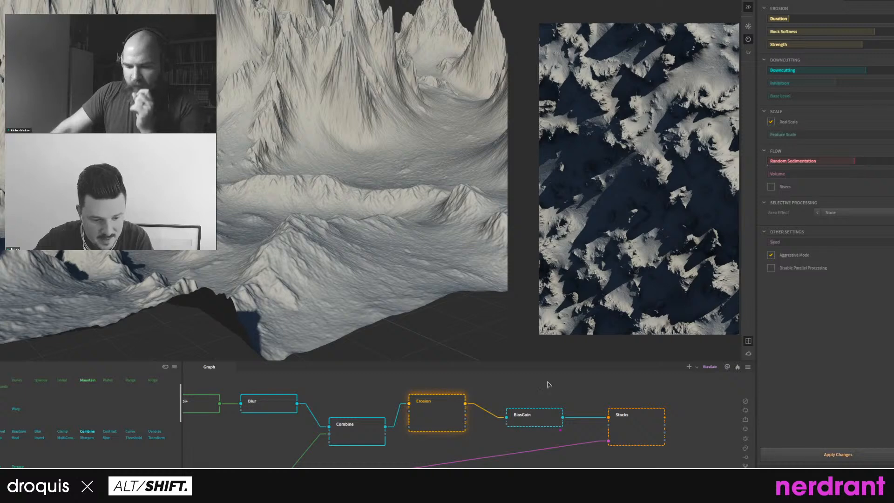
pyautogui.moveTo(489, 393); pyautogui.dragTo(490, 401, button='middle')
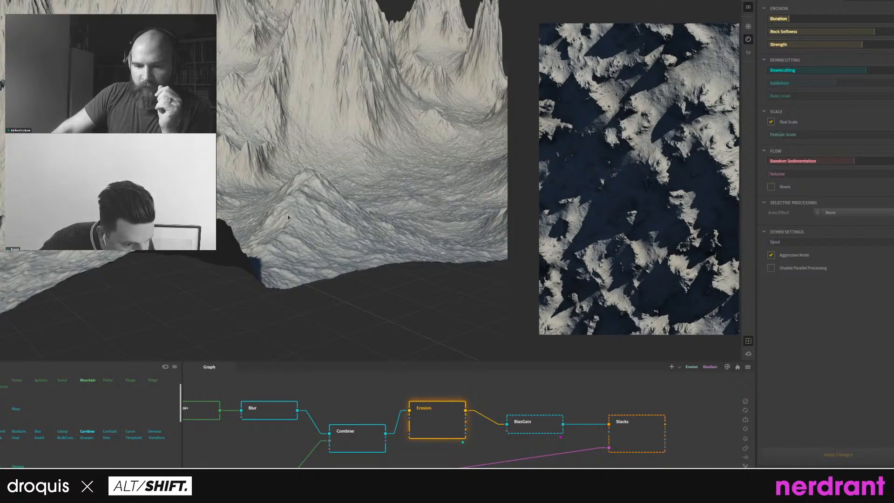
# Lower Erosion's Random Sedimentation to near the low end of its range.
pyautogui.moveTo(316, 244); pyautogui.dragTo(267, 206)
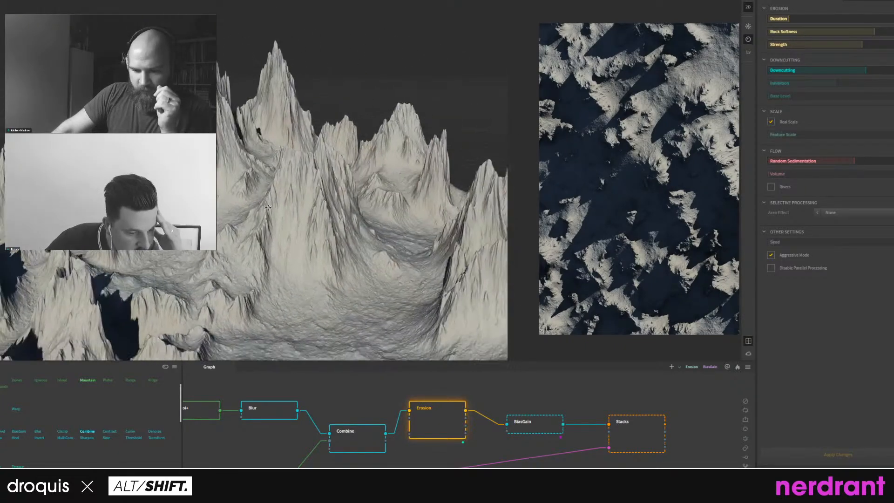
pyautogui.click(788, 161)
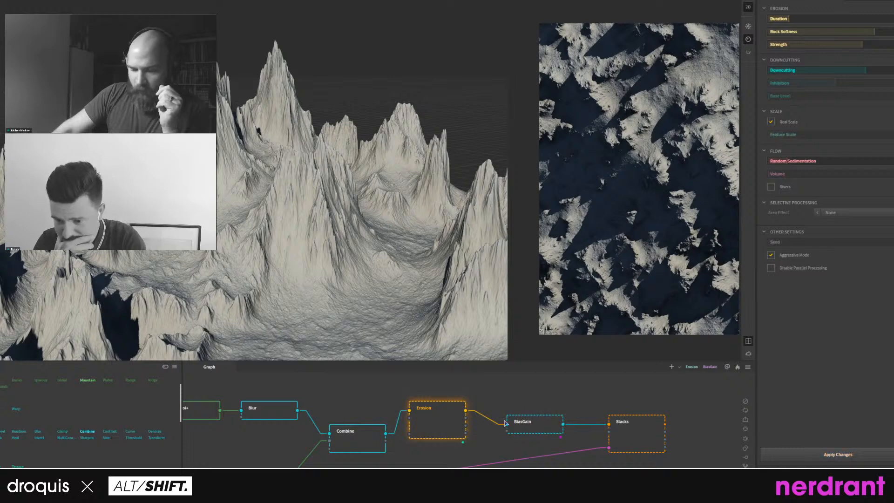
# Add a Breaker node in the empty graph area below Erosion.
pyautogui.scroll(-3, 506, 423)
pyautogui.moveTo(456, 433); pyautogui.dragTo(433, 413, button='middle')
pyautogui.rightClick(406, 440)
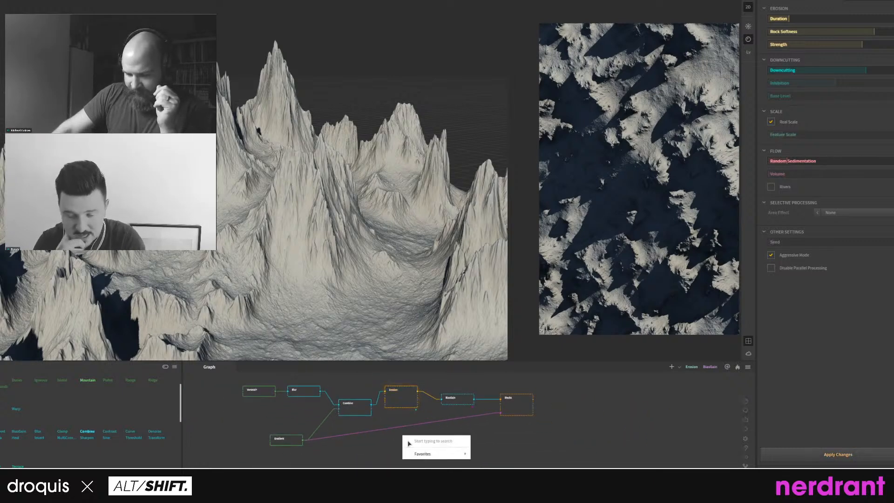
pyautogui.write('break')
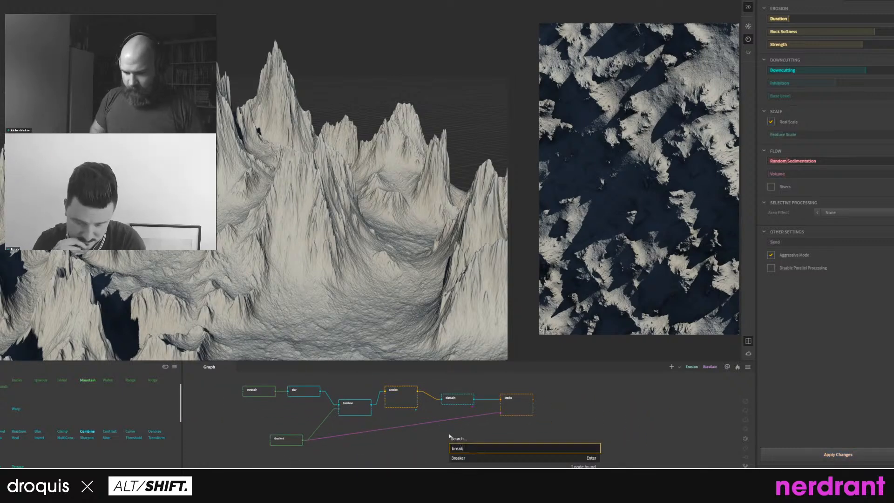
pyautogui.press('Return')
pyautogui.scroll(2, 457, 421)
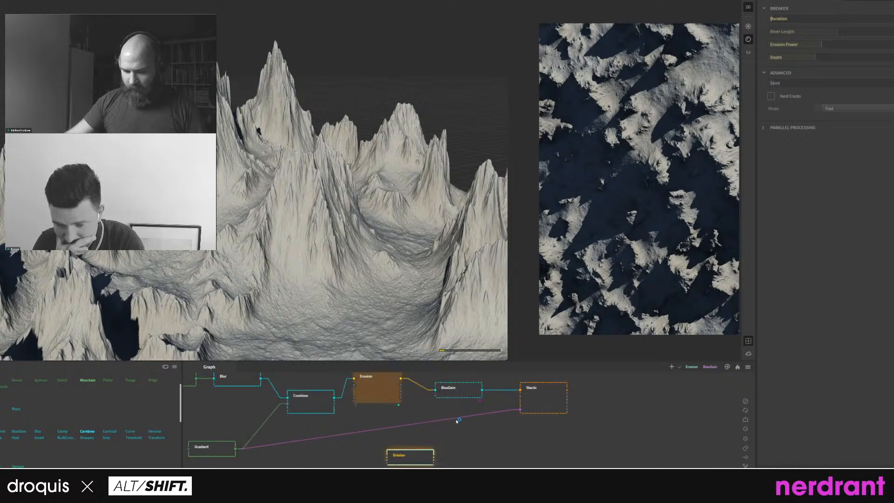
# Delete the BiasGain and Stacks nodes from the graph.
pyautogui.moveTo(500, 439); pyautogui.dragTo(481, 449, button='middle')
pyautogui.moveTo(588, 389); pyautogui.dragTo(438, 422)
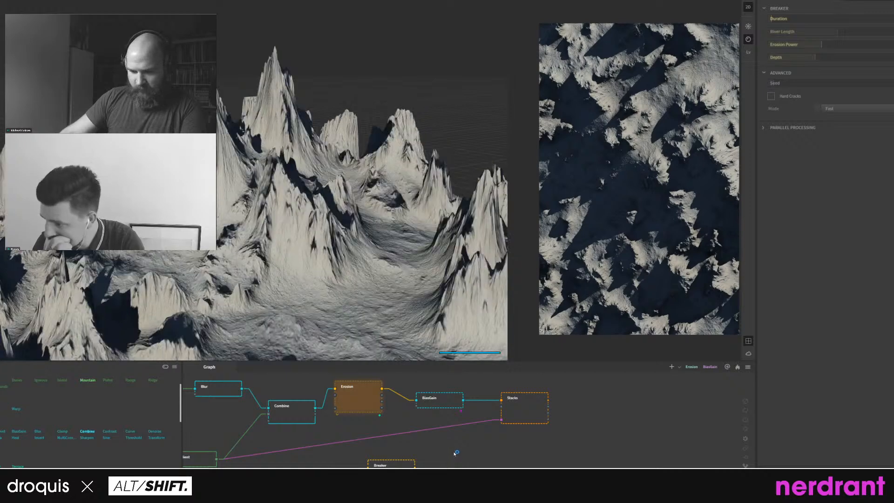
pyautogui.moveTo(457, 453); pyautogui.dragTo(447, 457, button='middle')
pyautogui.moveTo(564, 397); pyautogui.dragTo(436, 434)
pyautogui.press('Delete')
# Move the Breaker node beside Erosion and connect Erosion's output to its input.
pyautogui.moveTo(394, 467); pyautogui.dragTo(447, 417)
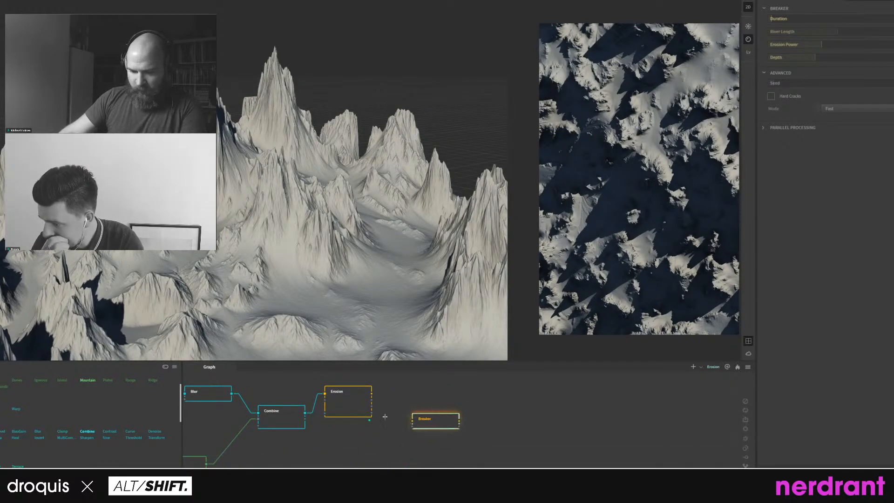
pyautogui.scroll(2, 384, 397)
pyautogui.moveTo(365, 392); pyautogui.dragTo(425, 431)
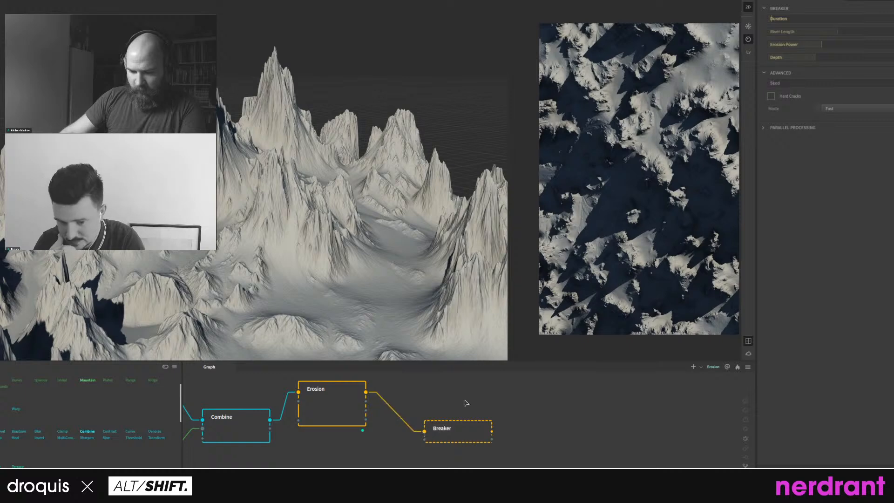
pyautogui.moveTo(426, 430); pyautogui.dragTo(404, 438, button='middle')
# Preview the Breaker output on the terrain and bring up the Erosion node's settings.
pyautogui.click(430, 425)
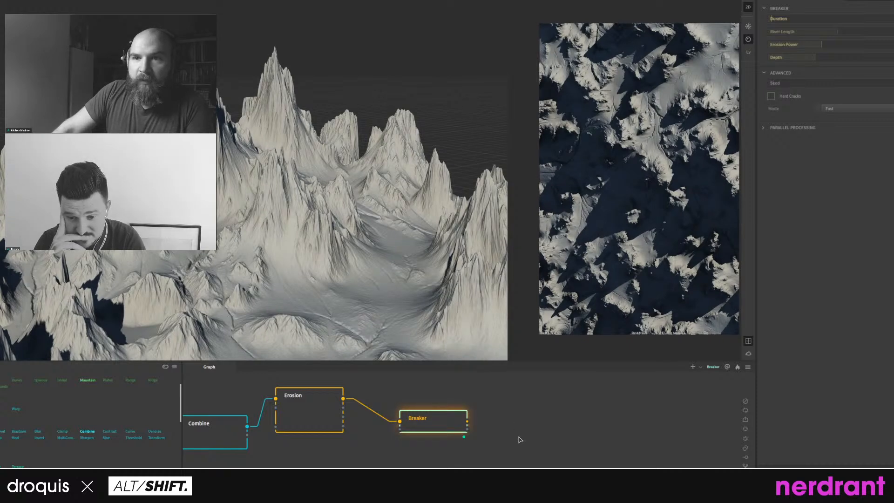
pyautogui.moveTo(495, 422); pyautogui.dragTo(496, 424, button='middle')
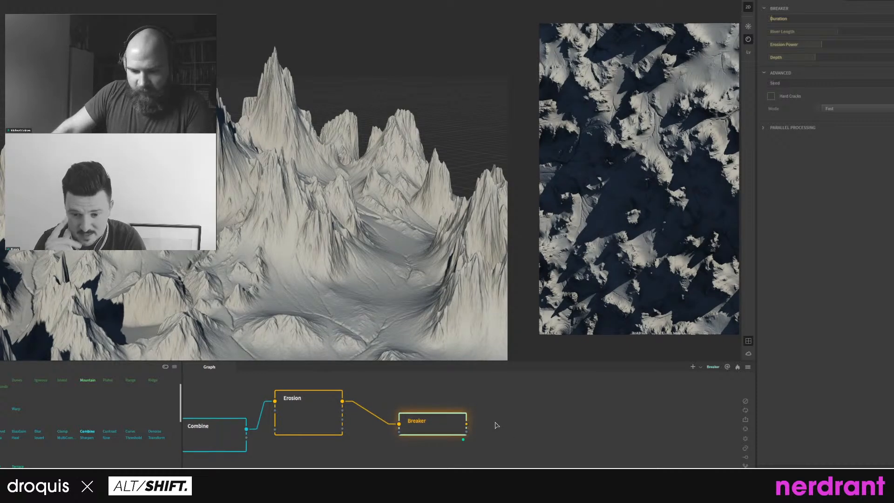
pyautogui.moveTo(325, 311)
pyautogui.mouseDown(button='middle')
pyautogui.moveTo(319, 295)
pyautogui.moveTo(325, 301)
pyautogui.mouseUp(button='middle')
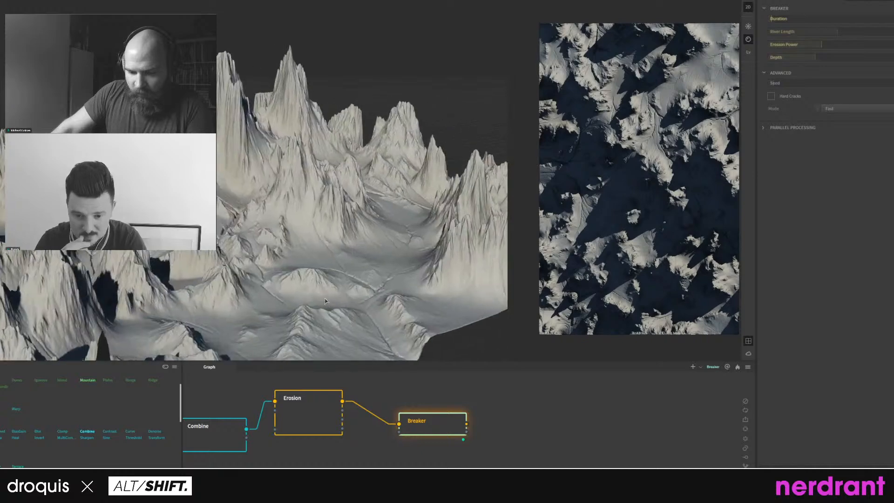
pyautogui.click(315, 398)
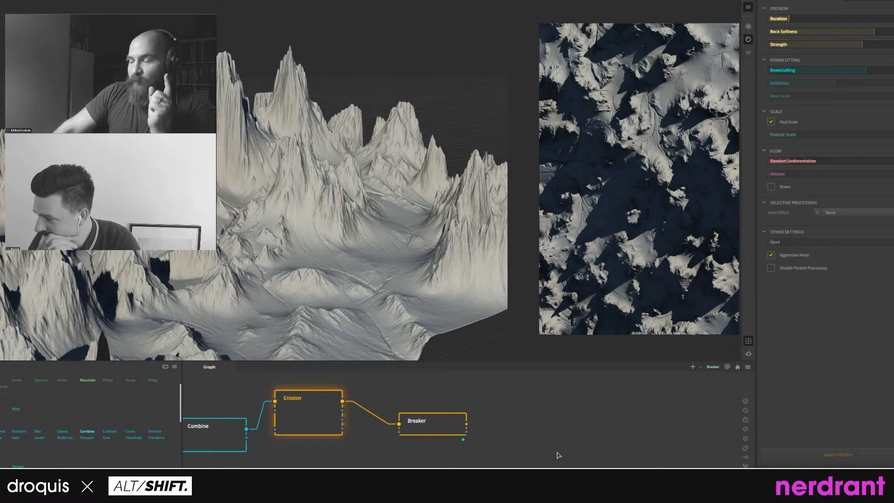
pyautogui.moveTo(533, 413); pyautogui.dragTo(530, 417, button='middle')
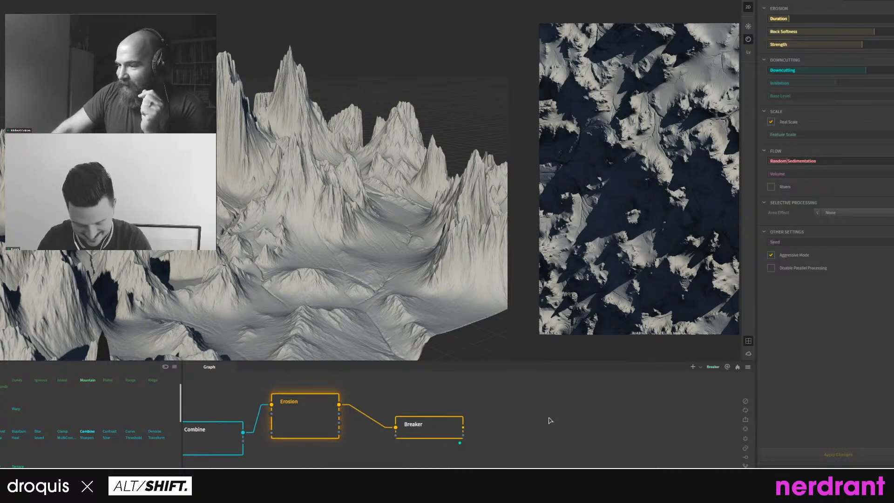
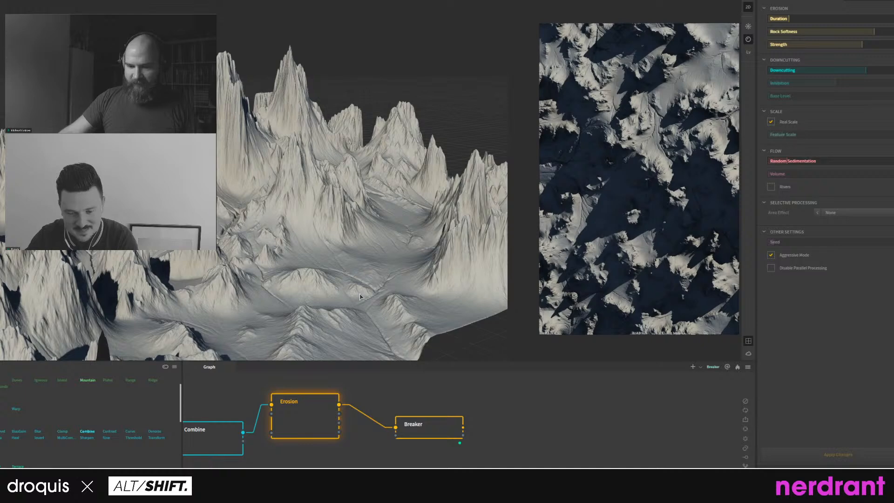
# Add a SatMaps node to the graph after Breaker and select it.
pyautogui.scroll(-4, 147, 401)
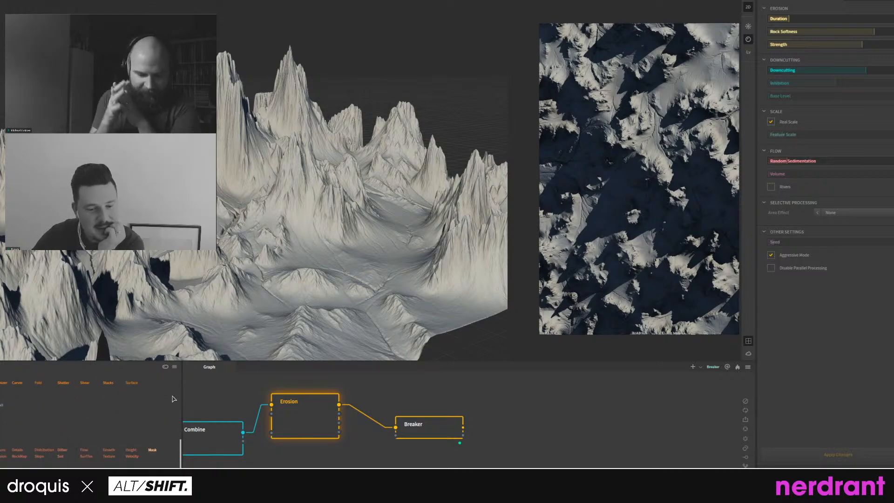
pyautogui.scroll(-3, 173, 398)
pyautogui.scroll(-1, 173, 398)
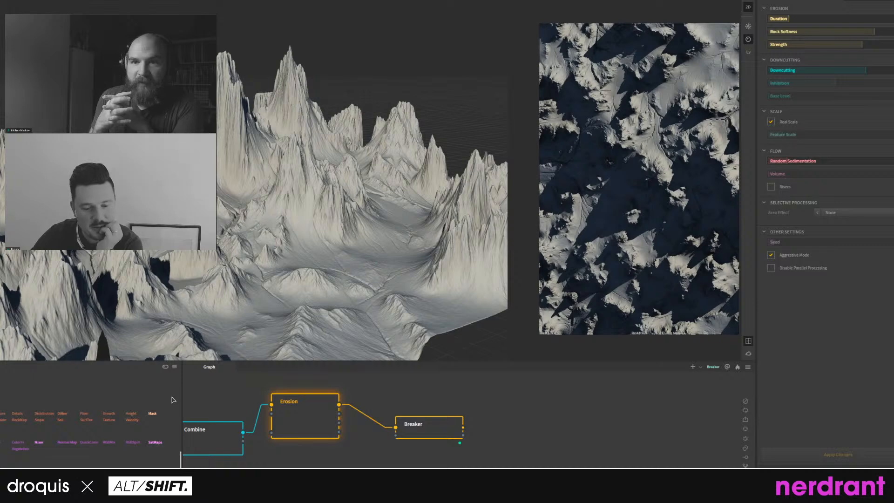
pyautogui.moveTo(156, 444)
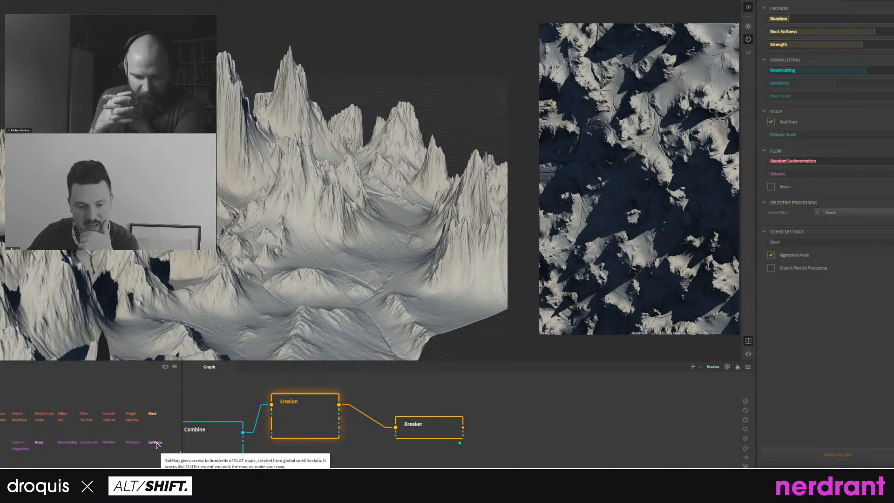
pyautogui.moveTo(156, 444); pyautogui.dragTo(558, 415)
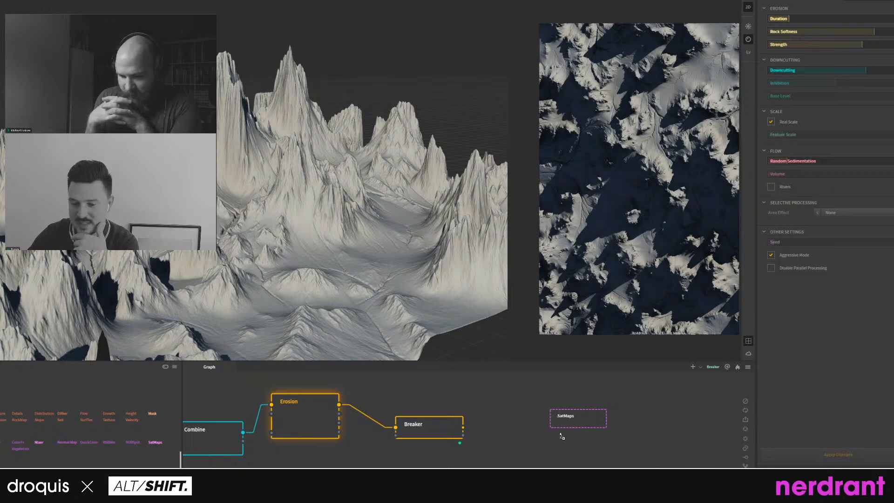
pyautogui.click(563, 437)
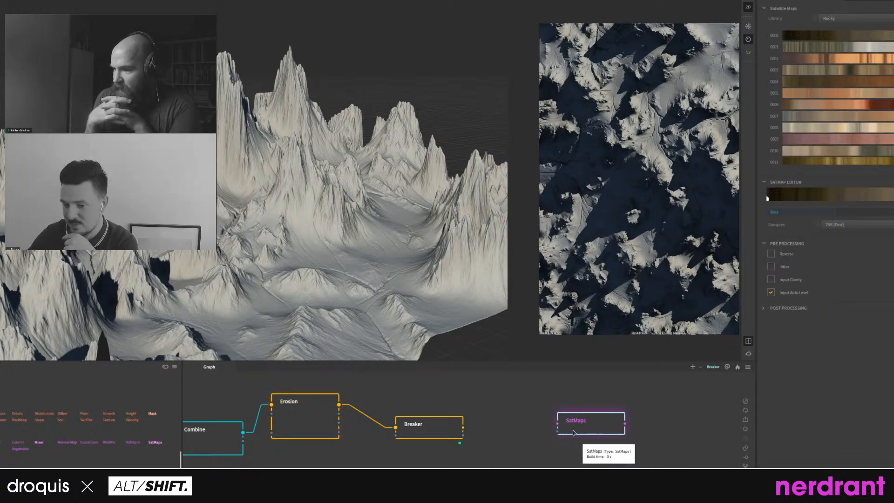
# Choose colour map 0004 from the Rocky library and connect Breaker's output to the SatMaps input.
pyautogui.click(834, 85)
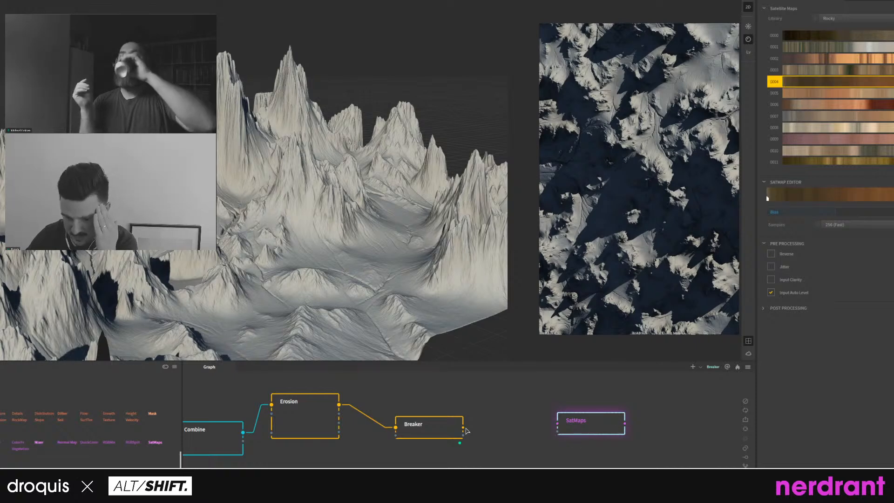
pyautogui.moveTo(463, 428); pyautogui.dragTo(559, 428)
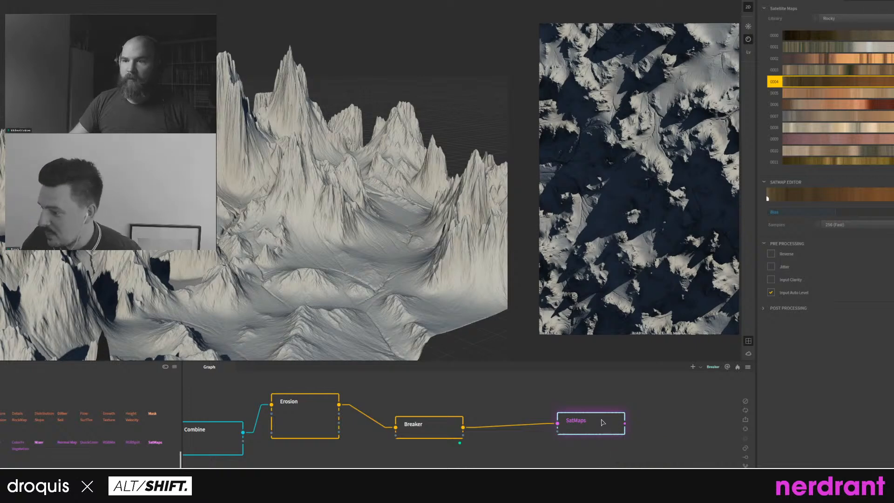
pyautogui.moveTo(589, 423); pyautogui.dragTo(590, 427)
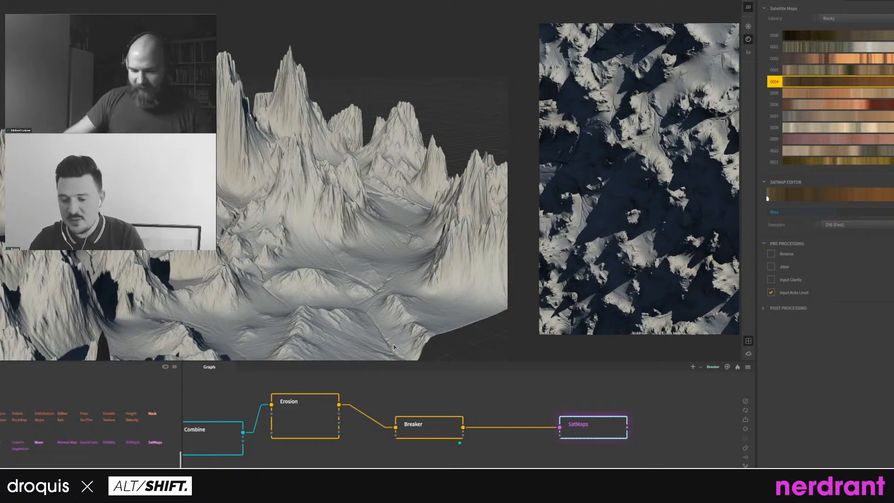
# Move the SatMaps node closer to Breaker and preview its coloured output.
pyautogui.moveTo(490, 395); pyautogui.dragTo(469, 412)
pyautogui.moveTo(527, 409); pyautogui.dragTo(501, 409)
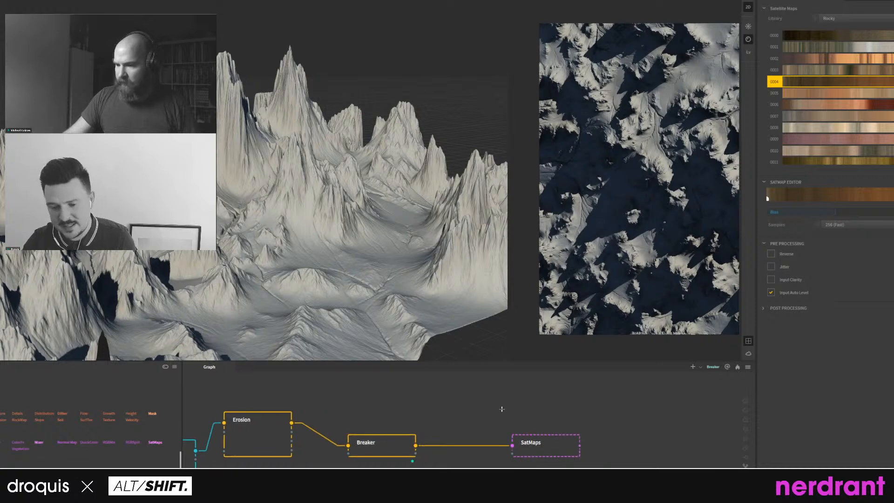
pyautogui.moveTo(527, 443); pyautogui.dragTo(517, 445)
pyautogui.doubleClick(520, 444)
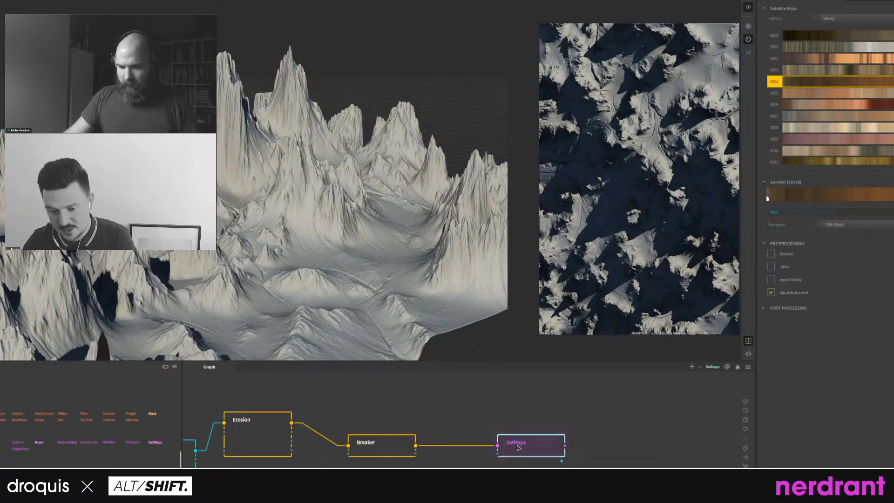
pyautogui.scroll(-5, 350, 281)
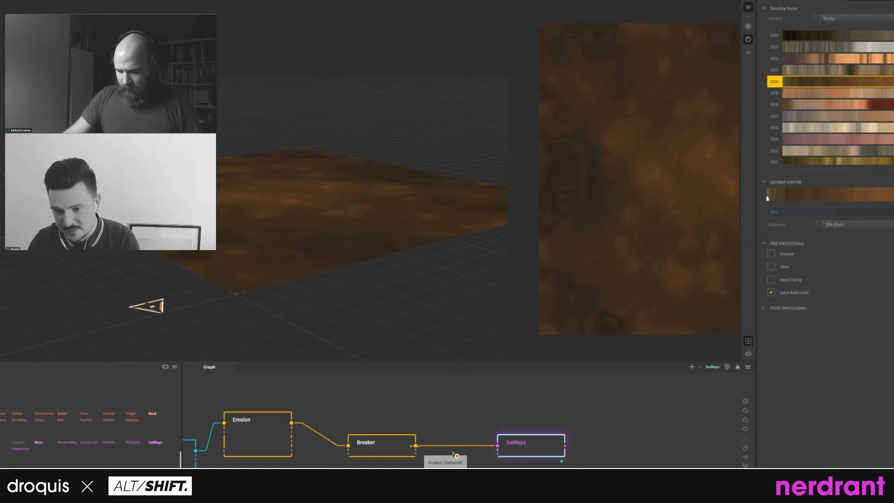
# Try feeding Breaker into SatMaps' second input and remove the link to its main input.
pyautogui.moveTo(416, 446); pyautogui.dragTo(498, 454)
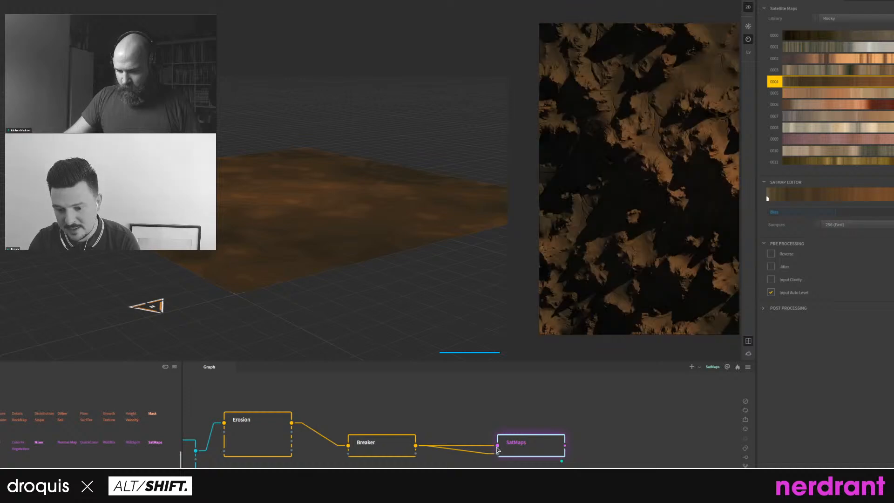
pyautogui.click(486, 446)
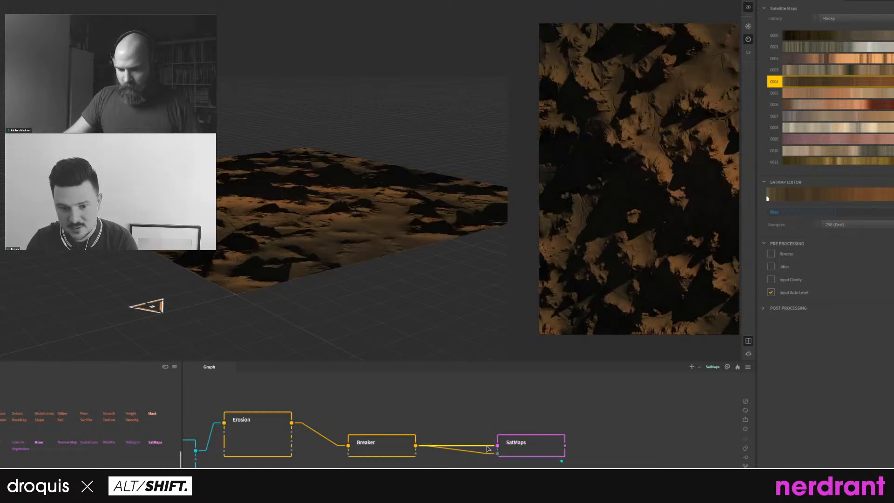
pyautogui.press('Delete')
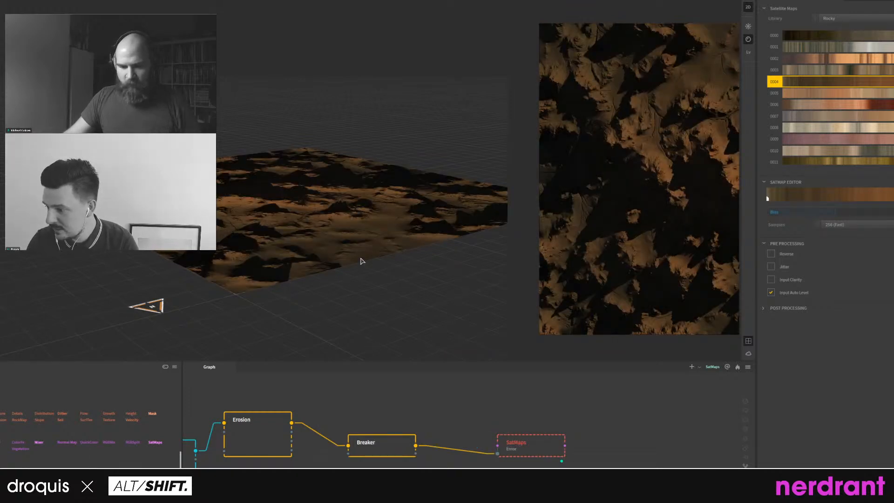
pyautogui.scroll(3, 360, 263)
pyautogui.scroll(-5, 360, 263)
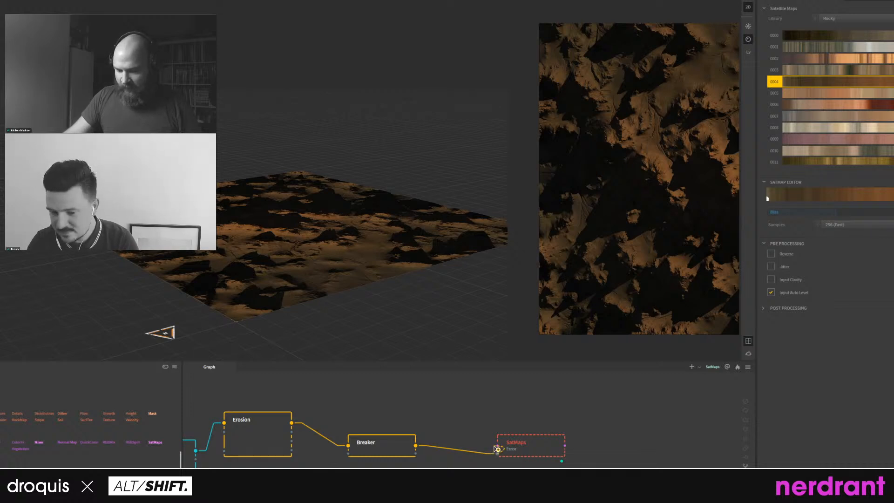
# Remove the link to SatMaps' second input and reconnect Breaker's output to its main input.
pyautogui.moveTo(466, 439); pyautogui.dragTo(471, 468)
pyautogui.press('Delete')
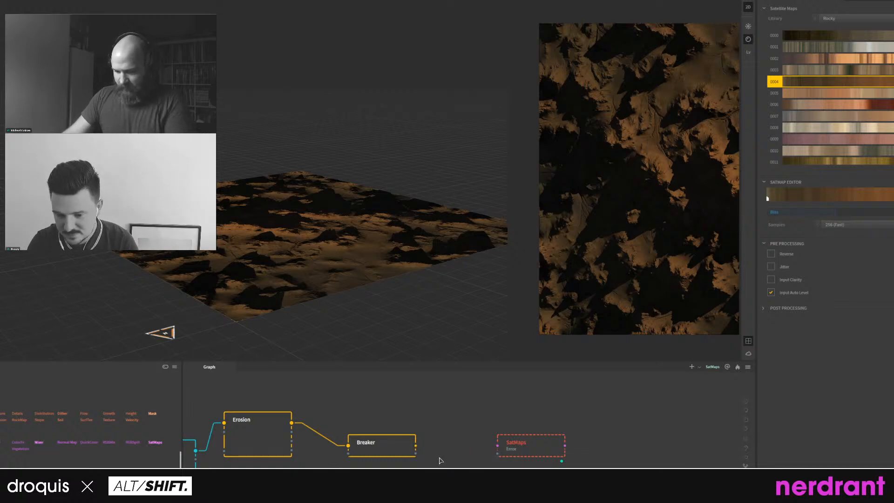
pyautogui.moveTo(417, 448); pyautogui.dragTo(498, 446)
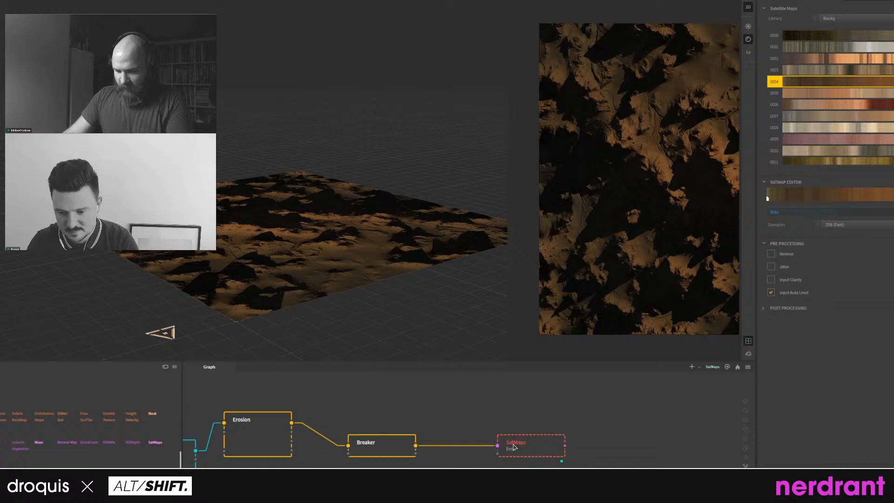
# Dismiss the SatMaps node's options and move the node slightly higher in the graph.
pyautogui.rightClick(515, 446)
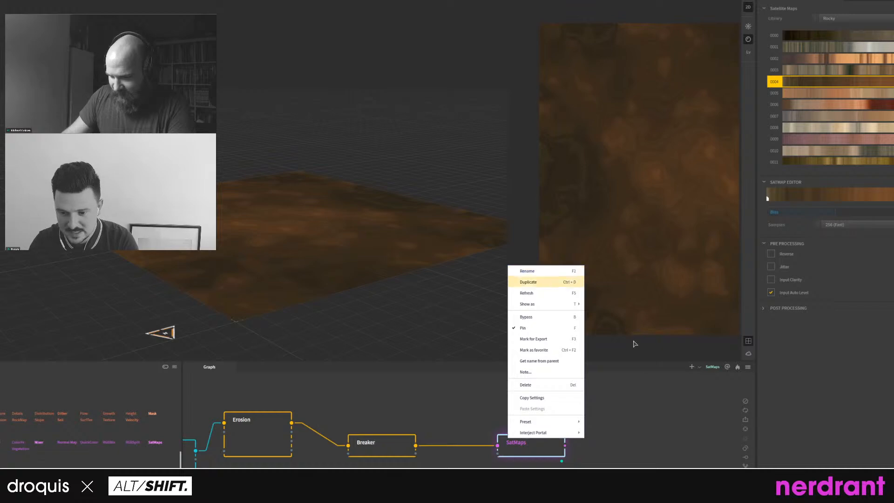
pyautogui.click(656, 416)
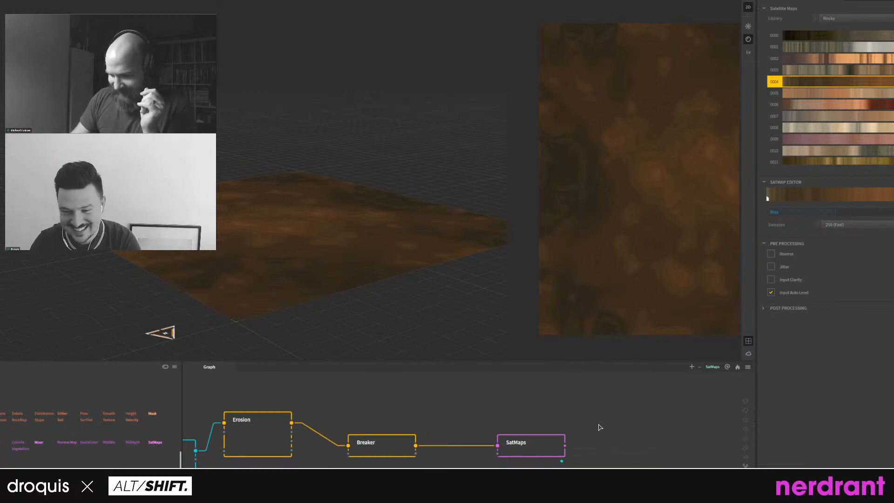
pyautogui.moveTo(603, 421); pyautogui.dragTo(602, 418, button='middle')
pyautogui.moveTo(525, 431); pyautogui.dragTo(525, 428, button='middle')
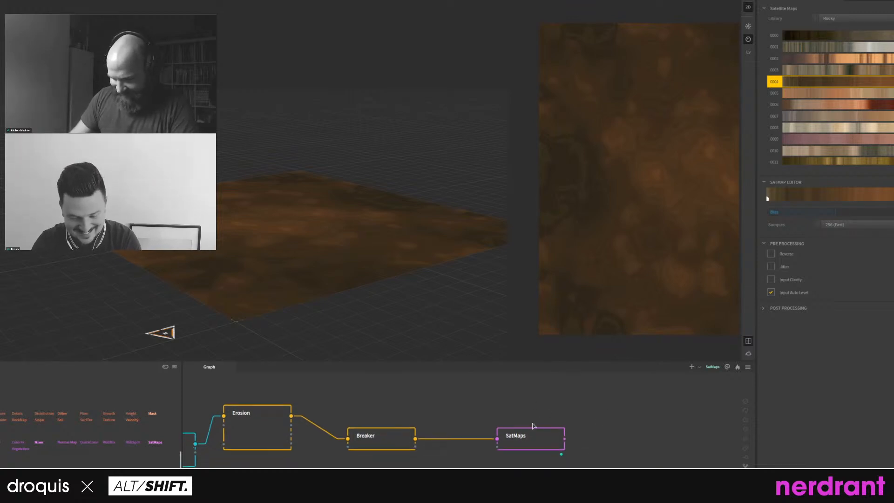
pyautogui.moveTo(525, 427); pyautogui.dragTo(528, 408)
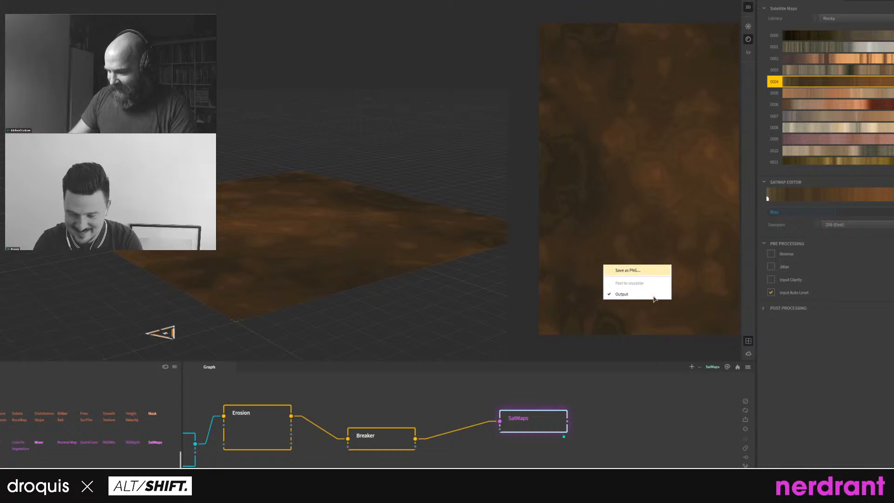
# Unpin the SatMaps node from the preview and enlarge the node graph's height.
pyautogui.click(514, 403)
pyautogui.rightClick(519, 420)
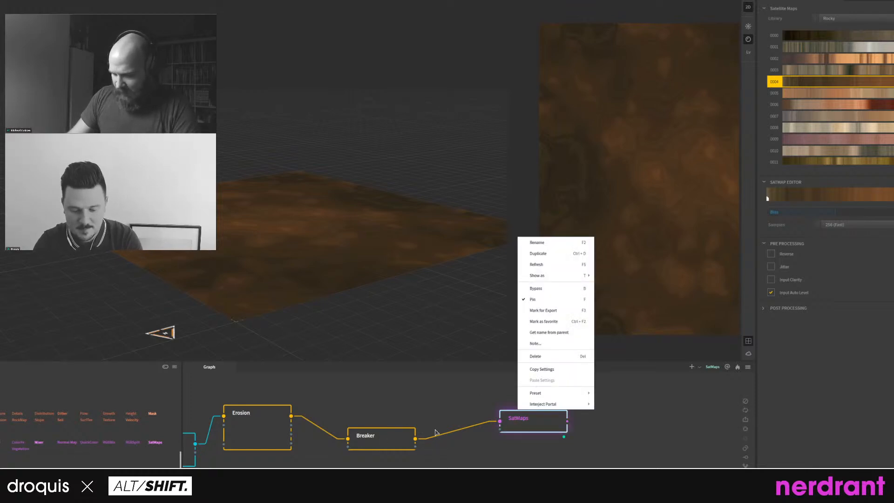
pyautogui.click(552, 302)
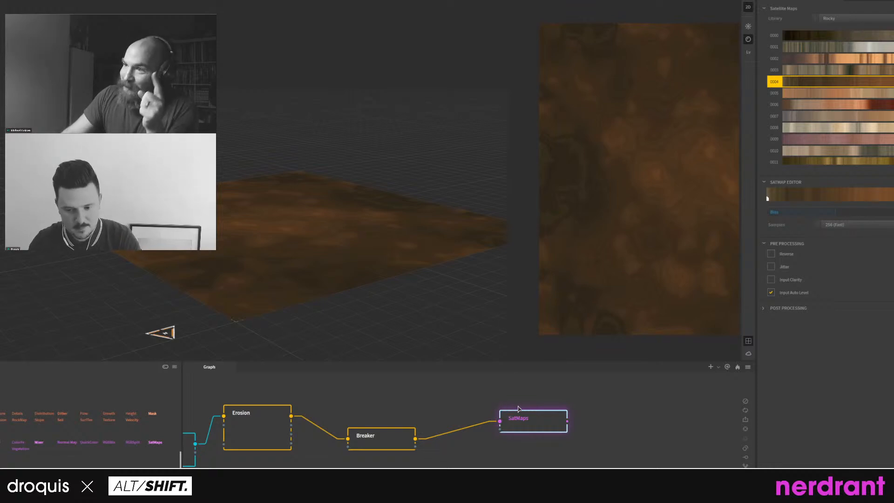
pyautogui.moveTo(493, 413); pyautogui.dragTo(495, 403, button='middle')
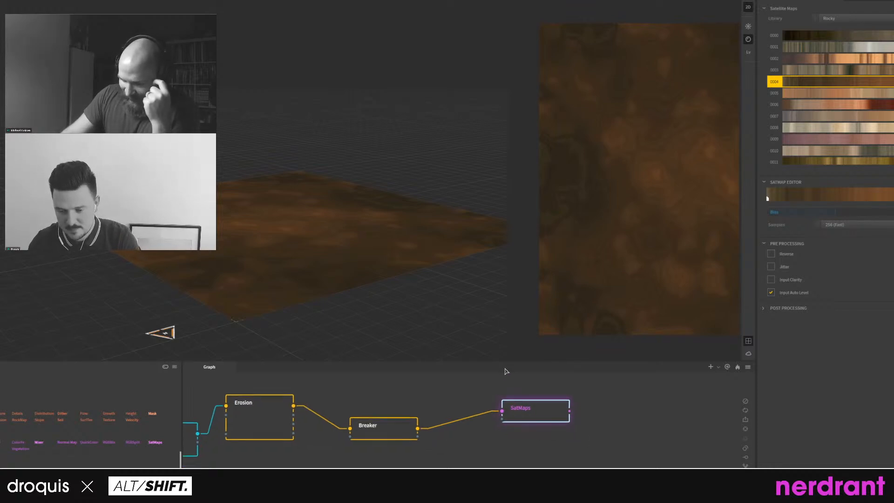
pyautogui.moveTo(505, 349); pyautogui.dragTo(508, 310)
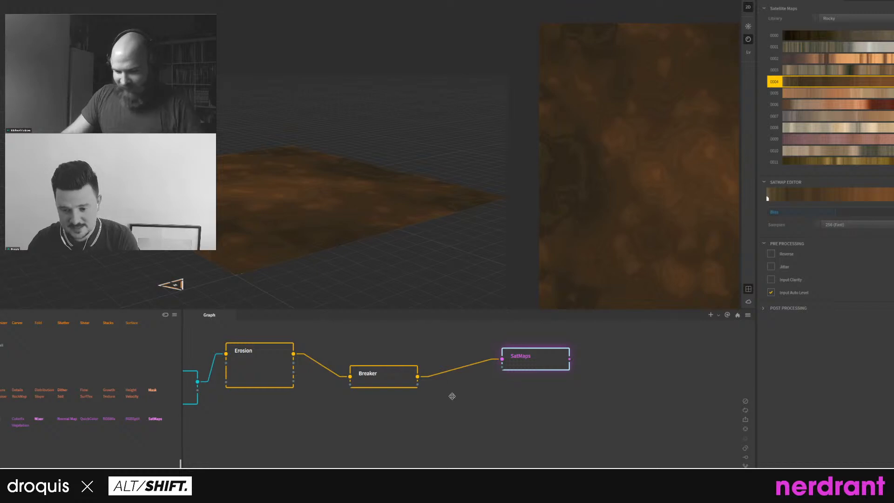
pyautogui.moveTo(452, 397); pyautogui.dragTo(543, 427, button='middle')
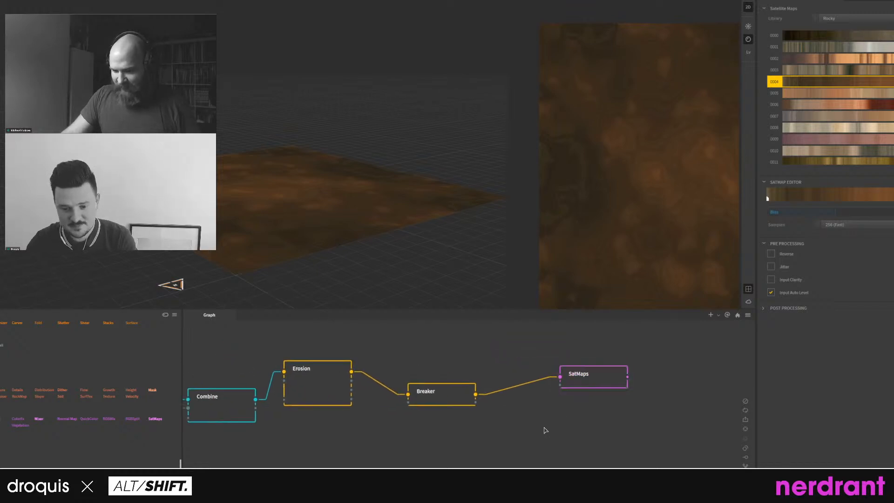
pyautogui.rightClick(255, 314)
pyautogui.moveTo(310, 331)
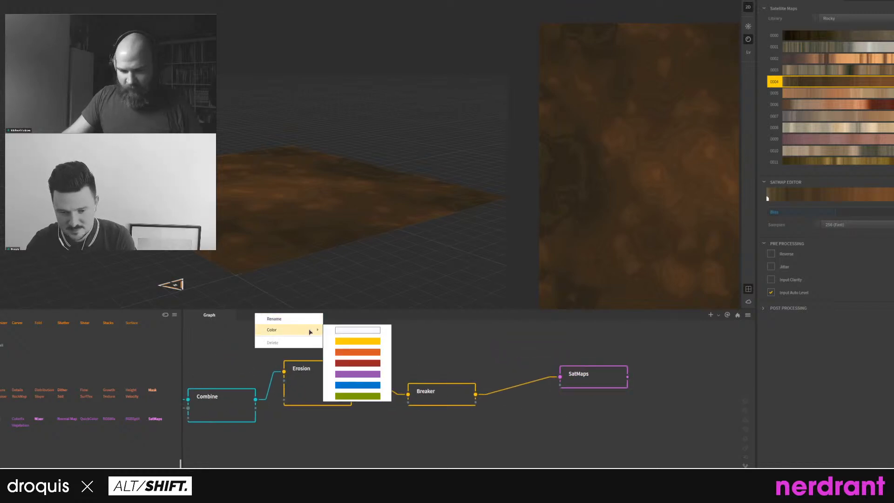
pyautogui.click(451, 346)
pyautogui.moveTo(511, 355); pyautogui.dragTo(509, 366, button='middle')
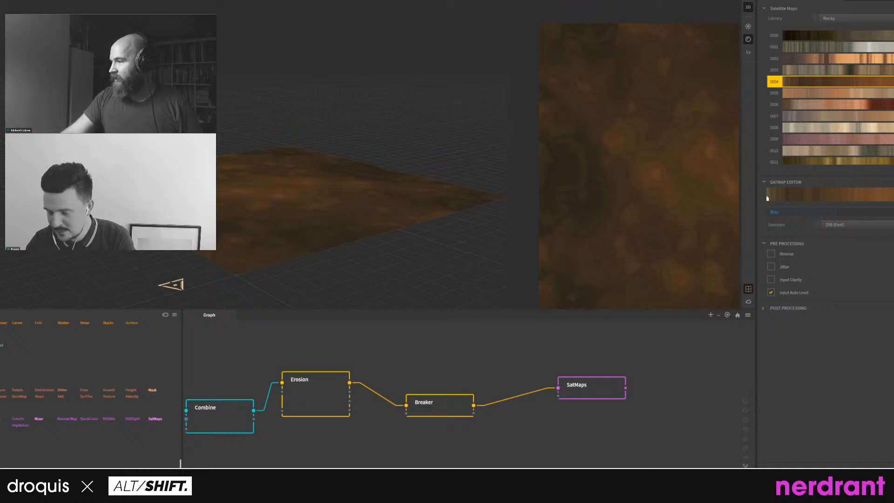
# Switch to the Chrome browser and search Google for "gaea pin as color".
pyautogui.moveTo(893, 174); pyautogui.dragTo(314, 24)
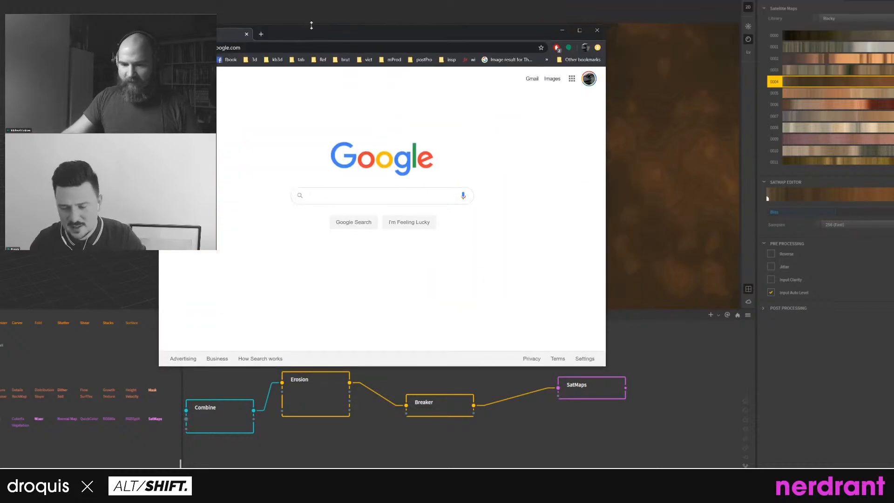
pyautogui.click(281, 43)
pyautogui.write('gaea p')
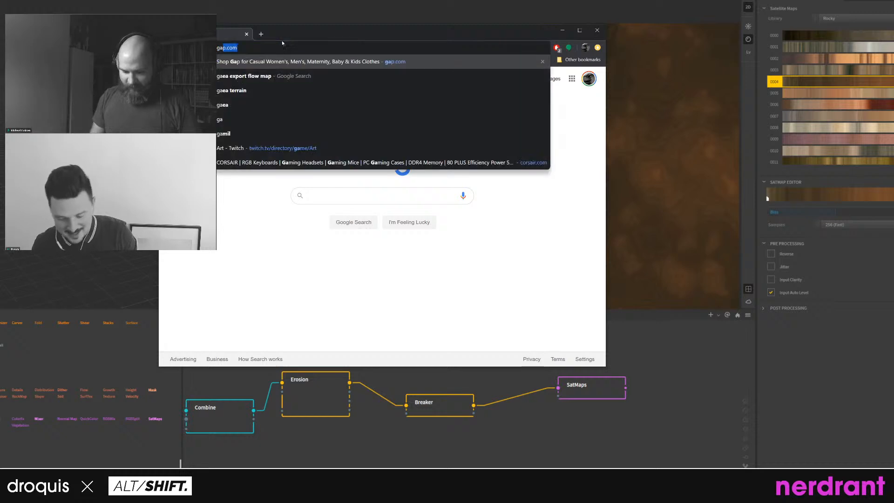
pyautogui.write('in as col')
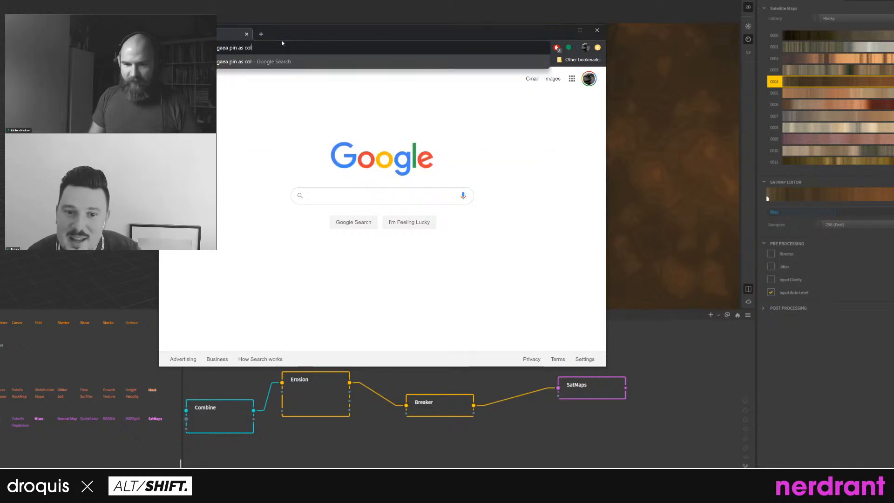
pyautogui.write('lo')
pyautogui.press('BackSpace')
pyautogui.press('BackSpace')
pyautogui.write('or')
pyautogui.press('Return')
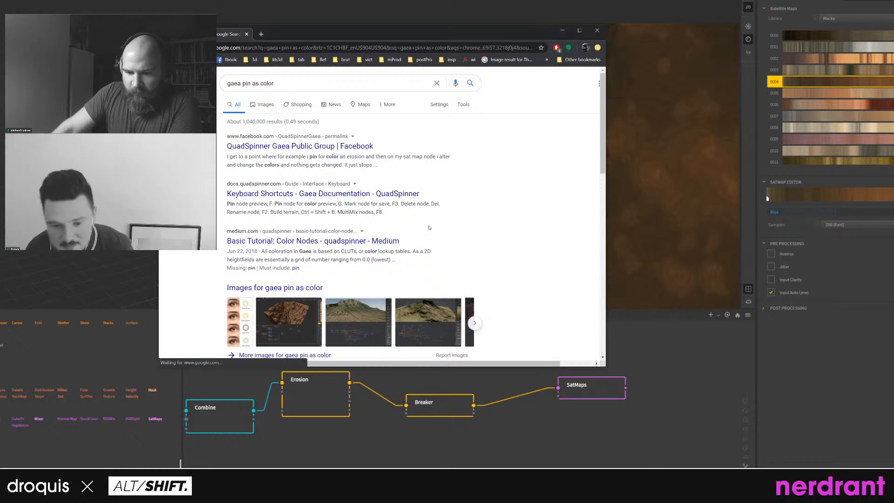
# Return to Gaea, pin the Breaker node so its terrain is previewed, and select the SatMaps node.
pyautogui.click(580, 389)
pyautogui.moveTo(581, 430); pyautogui.dragTo(569, 434, button='middle')
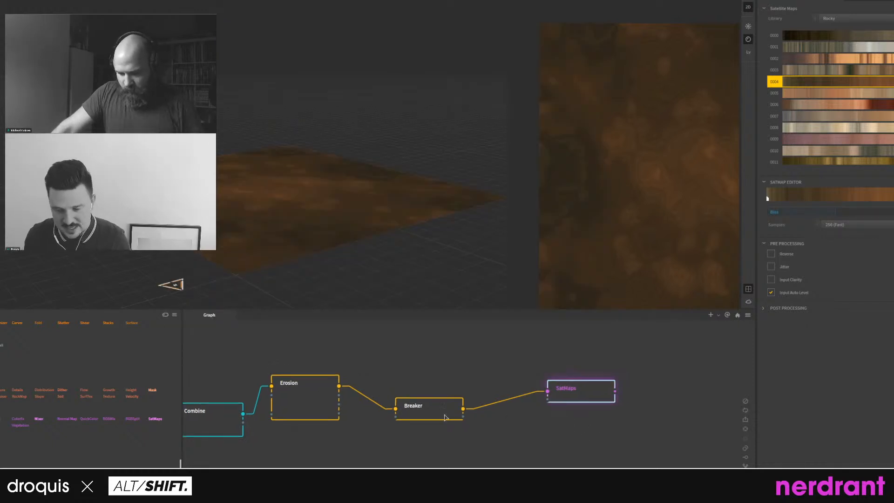
pyautogui.click(436, 413)
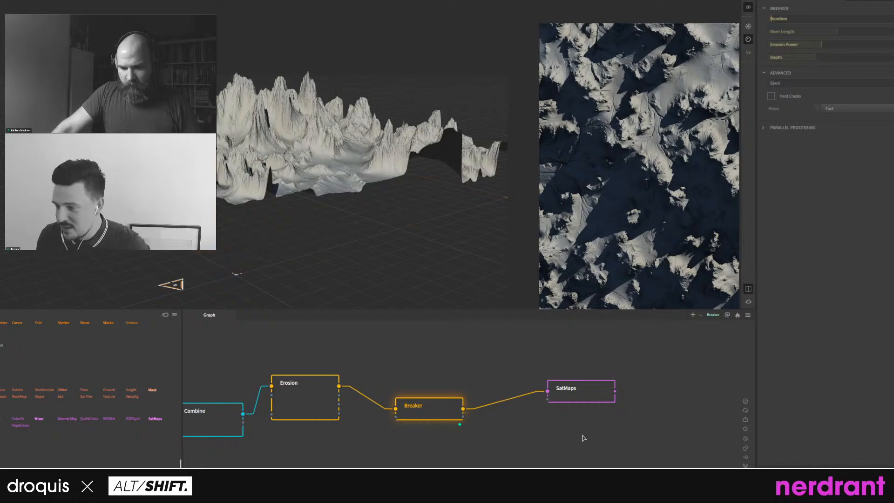
pyautogui.click(590, 392)
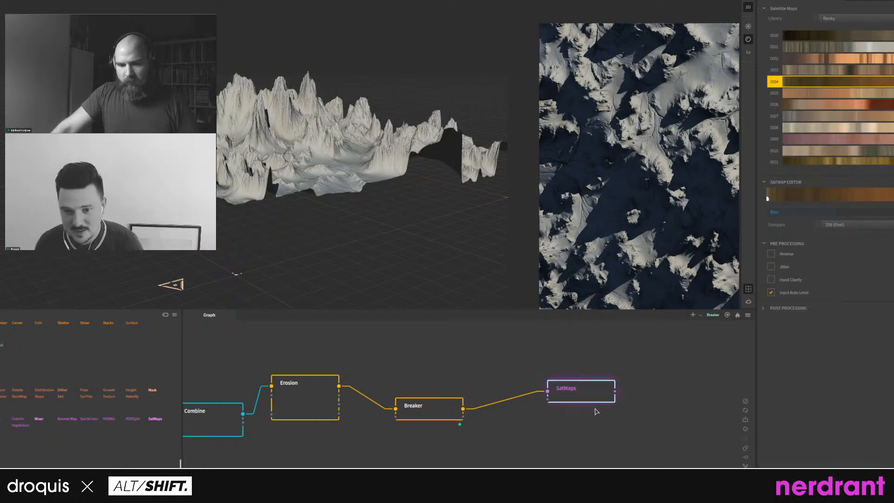
pyautogui.moveTo(578, 411); pyautogui.dragTo(572, 422, button='middle')
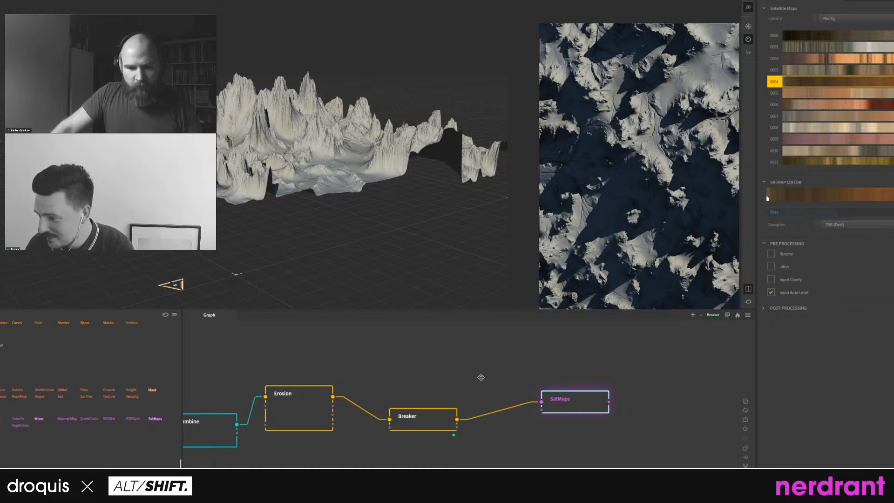
pyautogui.moveTo(481, 382); pyautogui.dragTo(485, 375, button='middle')
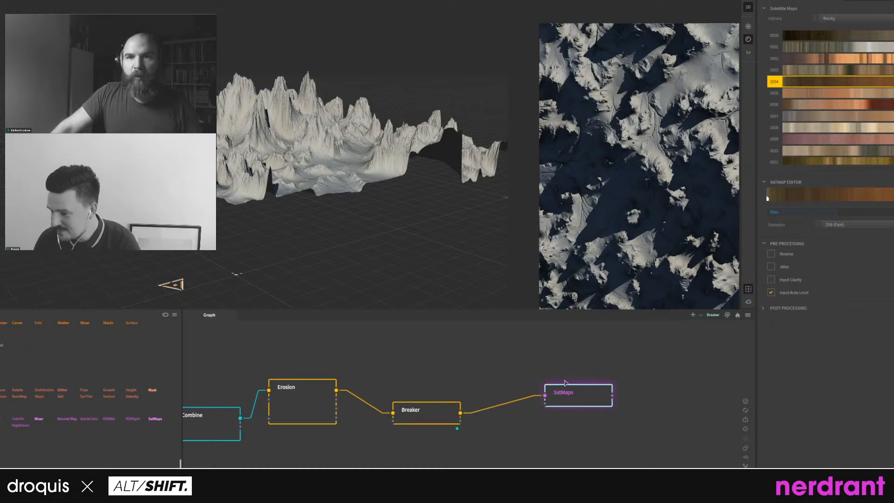
pyautogui.click(432, 414)
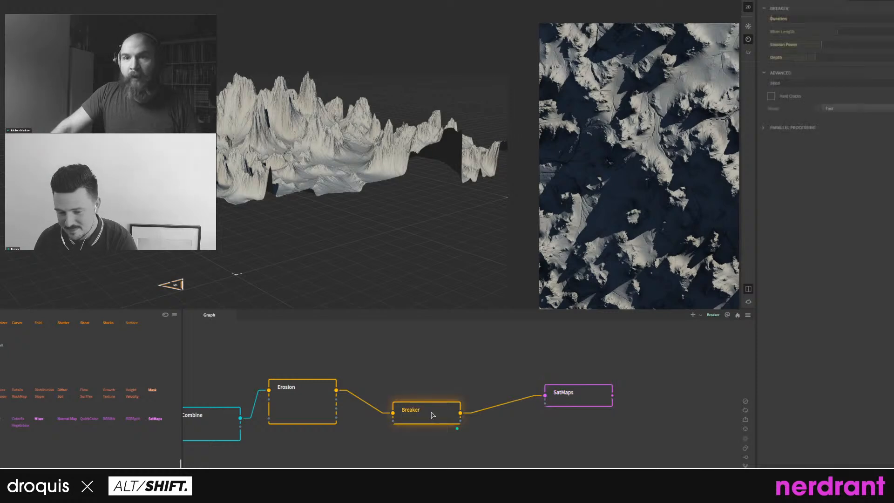
pyautogui.rightClick(435, 416)
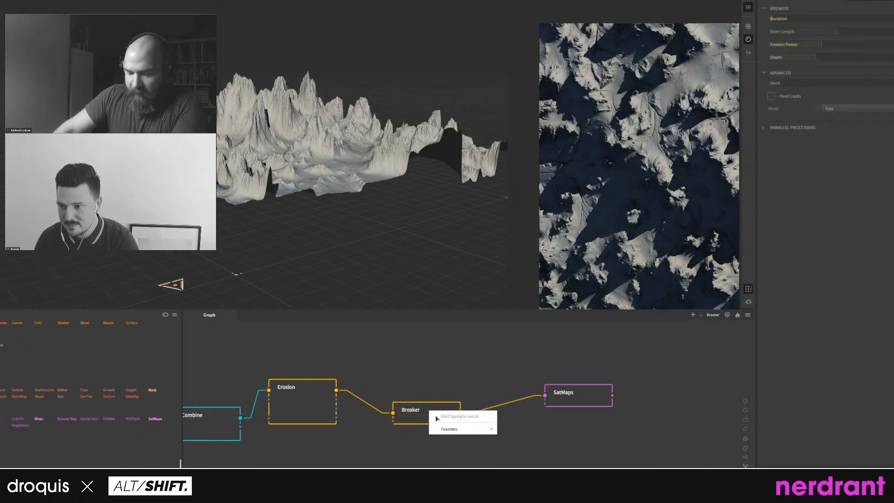
pyautogui.moveTo(453, 430)
pyautogui.click(451, 358)
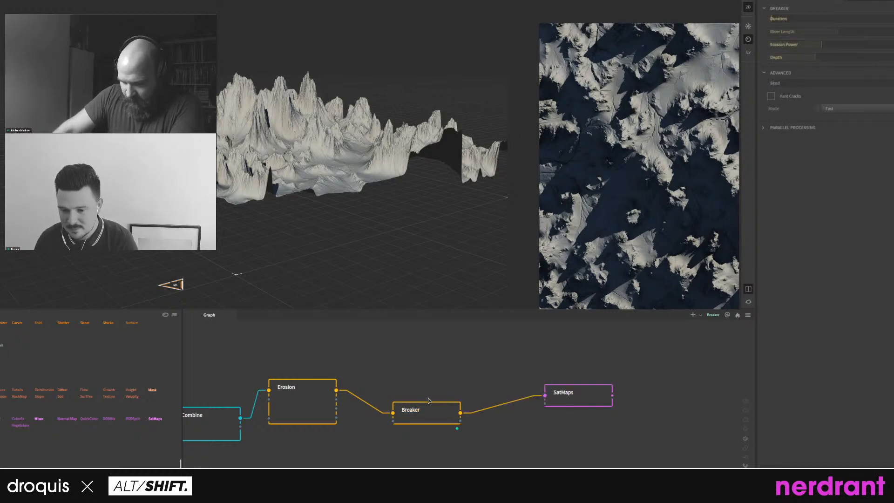
# Pin Breaker as underlay and preview the SatMaps node's colours on its terrain.
pyautogui.click(422, 411)
pyautogui.rightClick(422, 411)
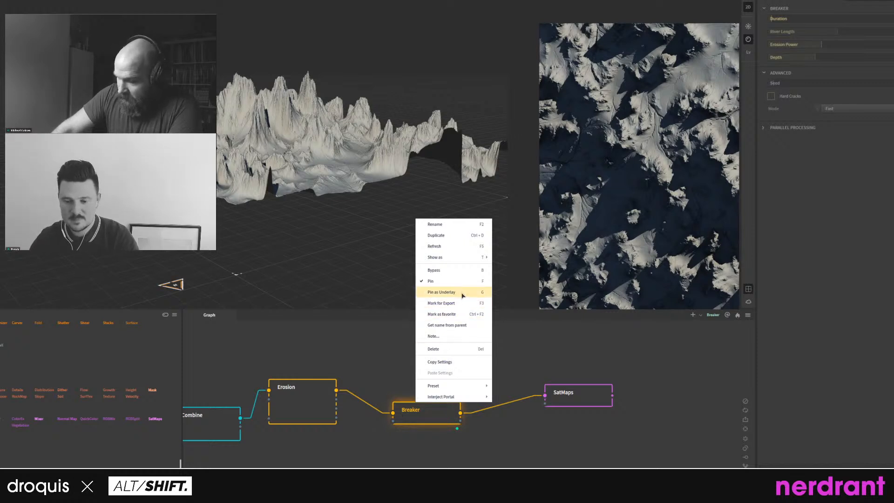
pyautogui.click(462, 293)
pyautogui.click(580, 398)
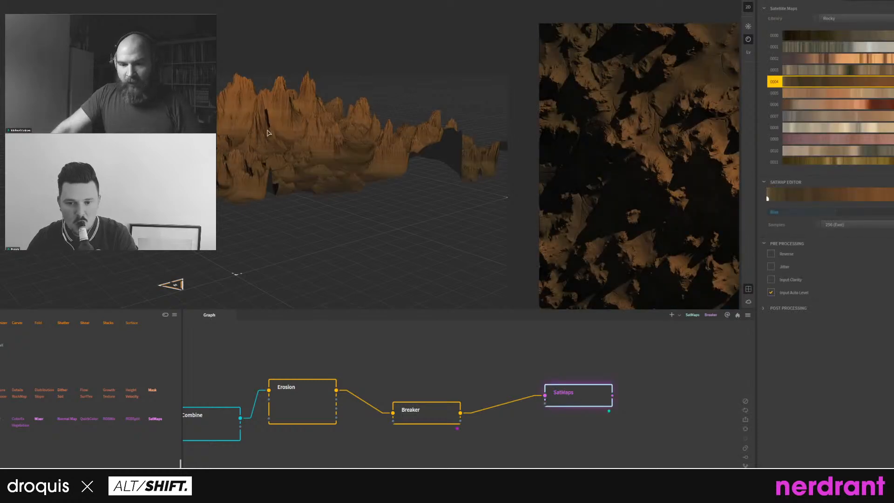
pyautogui.scroll(8, 276, 133)
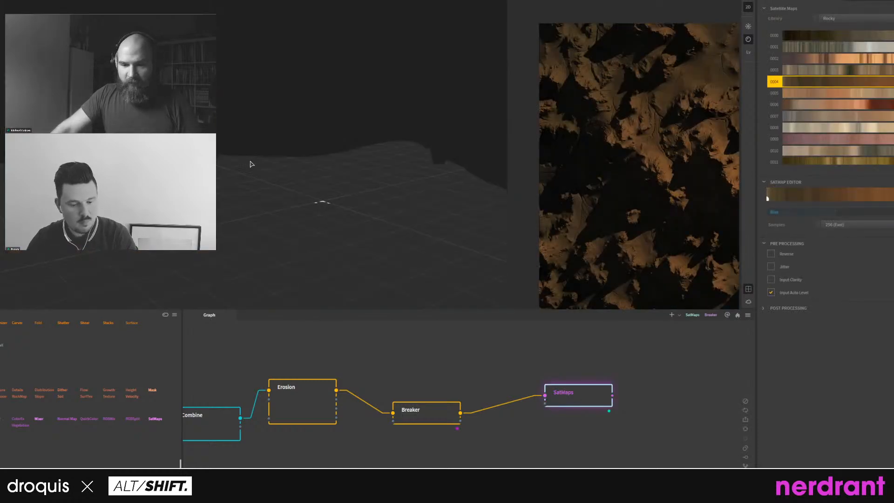
pyautogui.scroll(5, 250, 164)
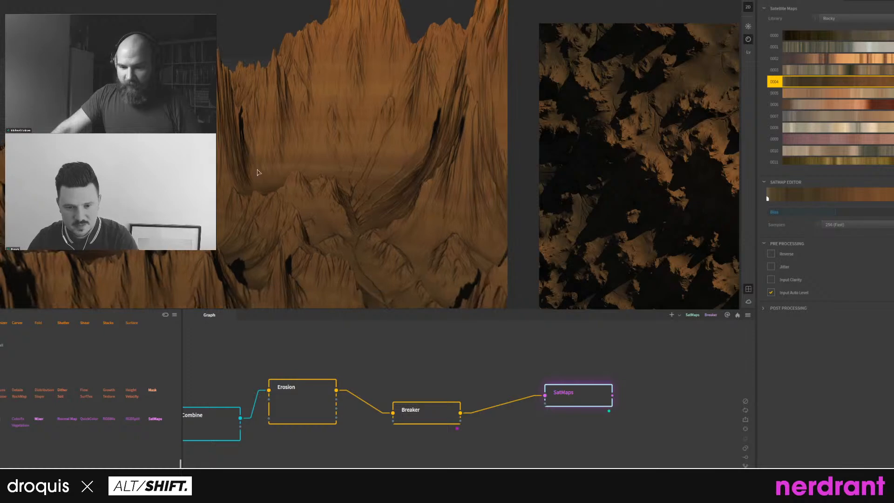
# Try satellite maps 0005 and 0009 from the Rocky library on the terrain and settle on 0011.
pyautogui.click(803, 93)
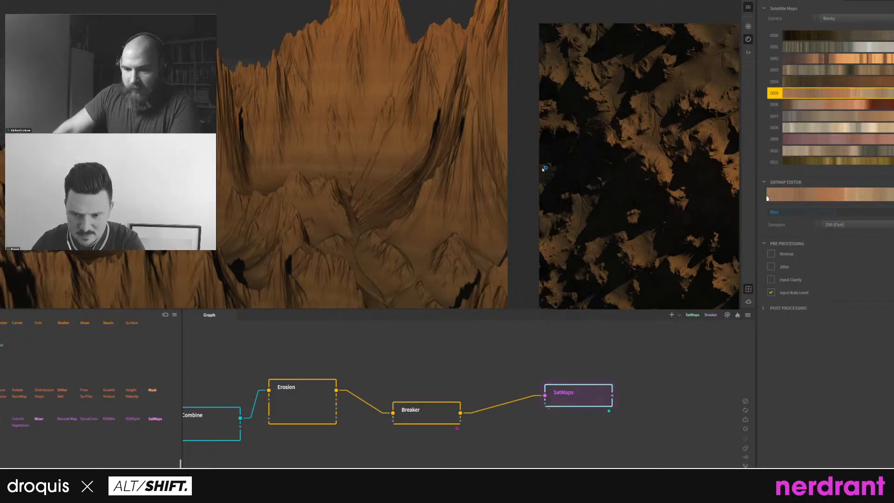
pyautogui.scroll(-5, 419, 190)
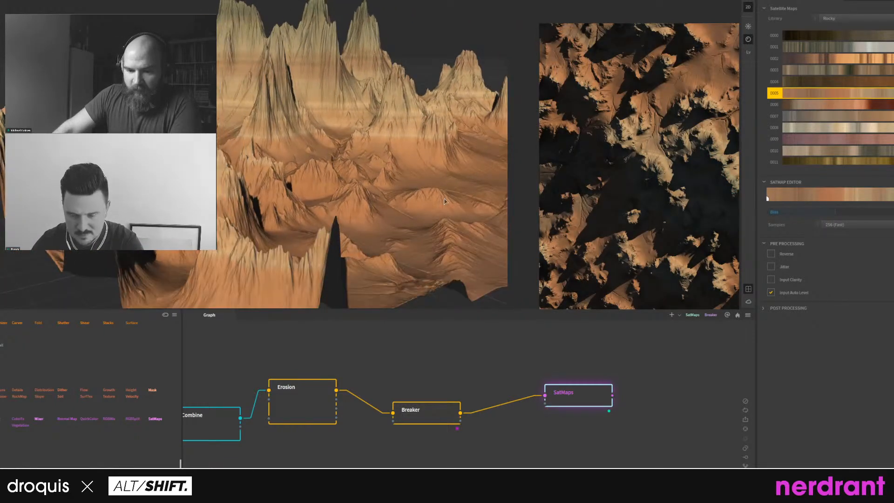
pyautogui.click(825, 140)
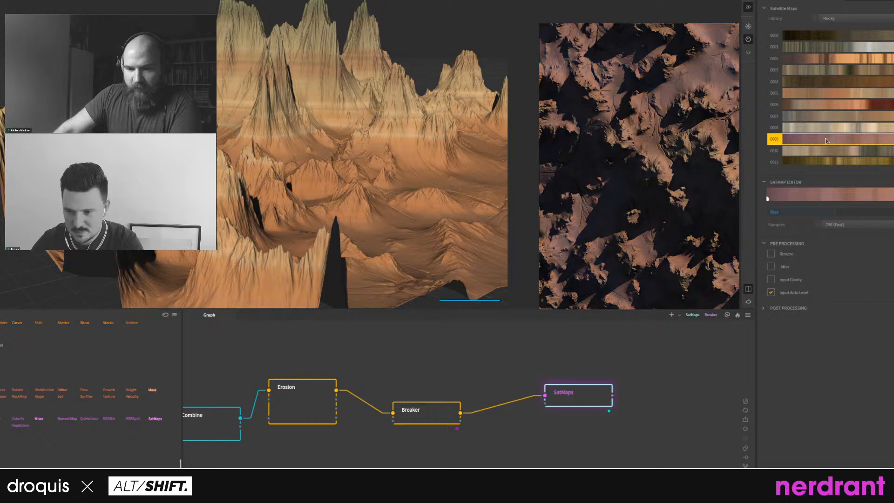
pyautogui.click(831, 161)
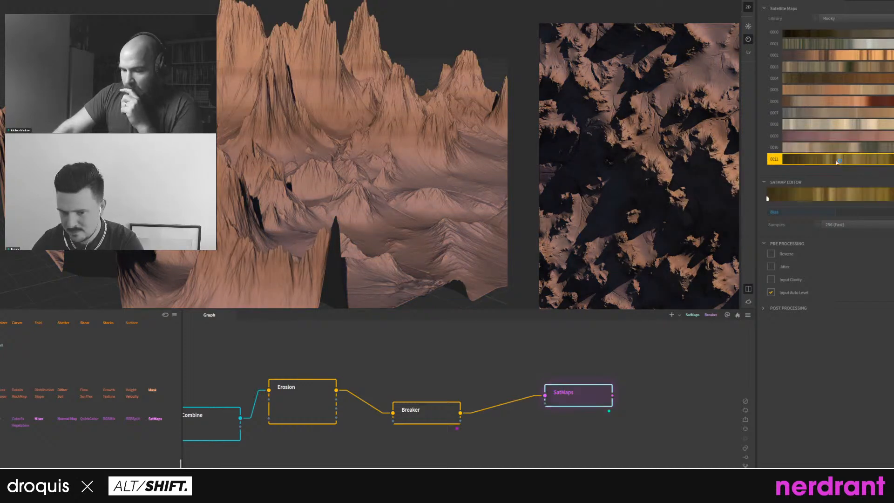
# Check the pin options of the Breaker and SatMaps nodes and examine the coloured terrain up close.
pyautogui.click(419, 414)
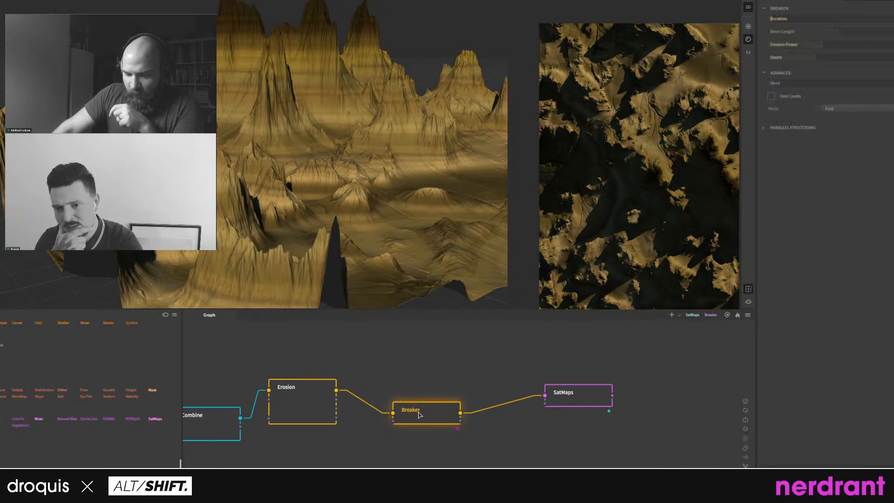
pyautogui.rightClick(419, 413)
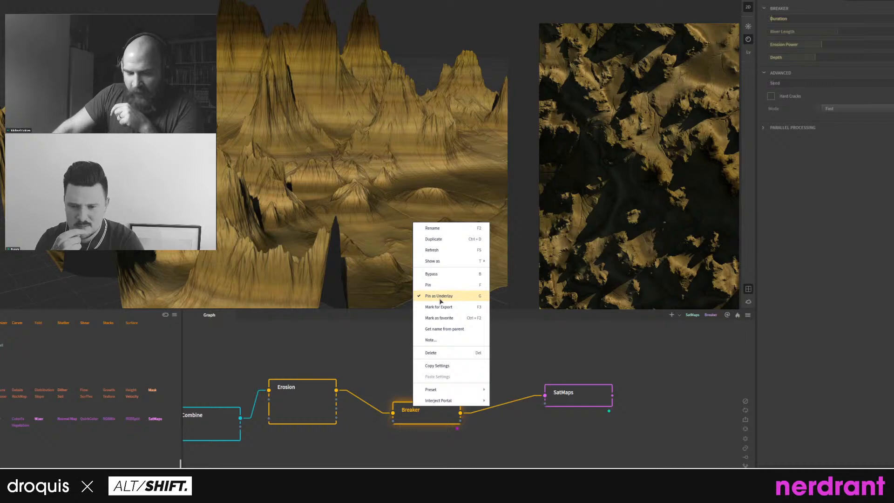
pyautogui.click(580, 399)
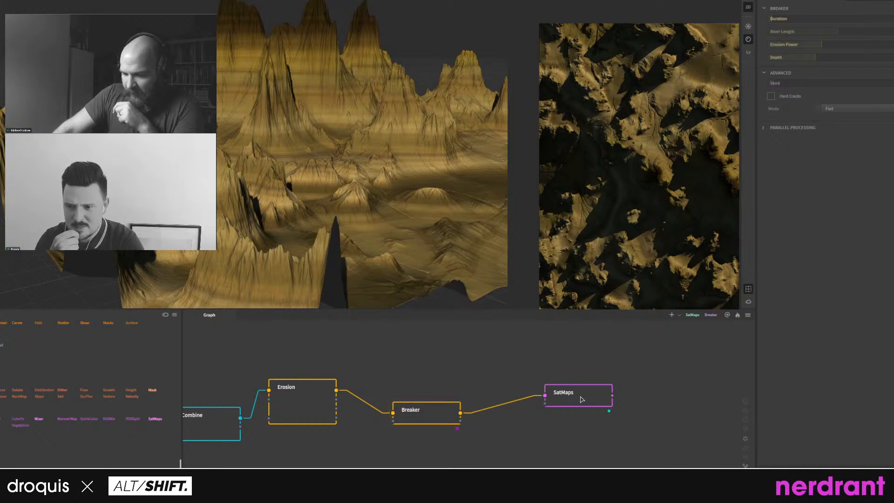
pyautogui.click(559, 388)
pyautogui.rightClick(572, 403)
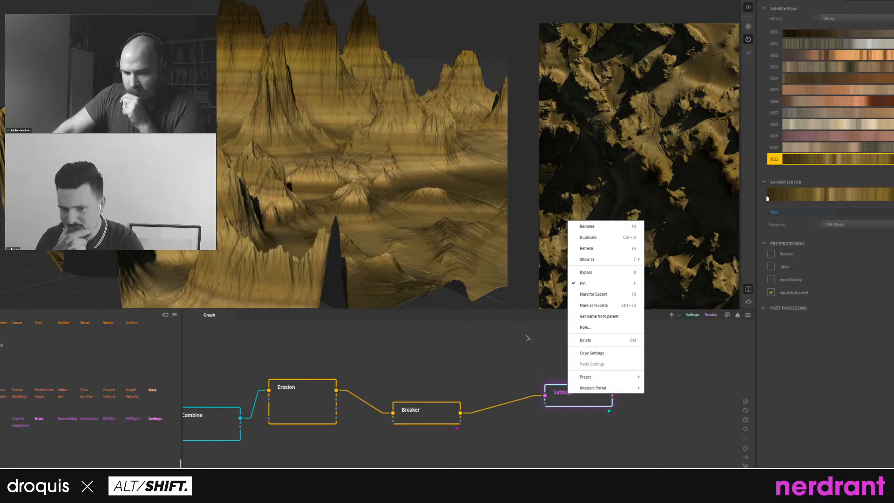
pyautogui.click(496, 334)
pyautogui.scroll(3, 395, 224)
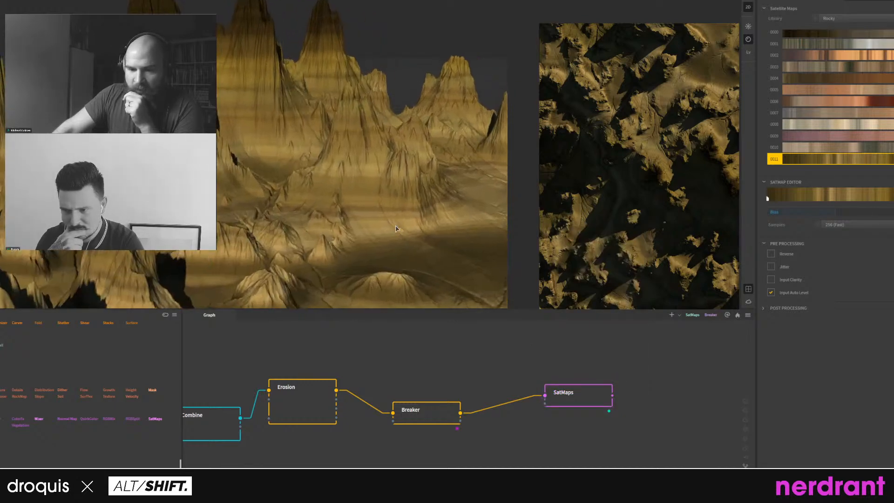
pyautogui.scroll(-3, 366, 229)
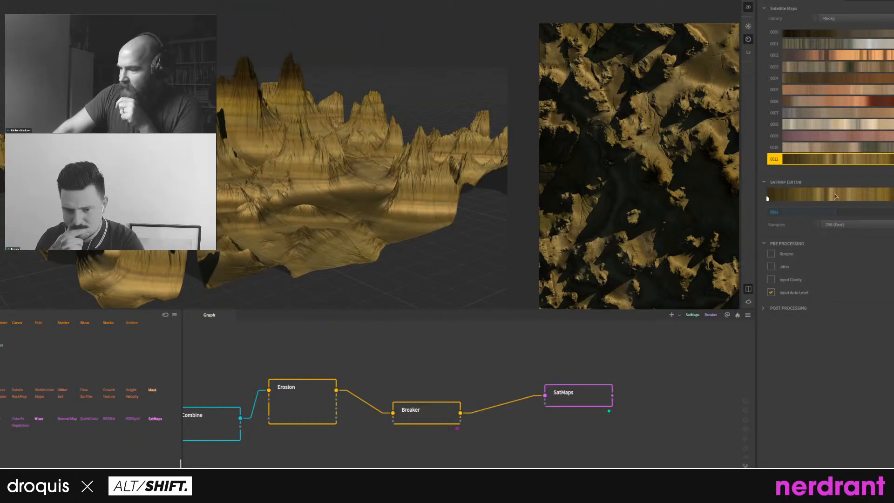
# Switch the SatMaps node's library to Colorful.
pyautogui.click(859, 19)
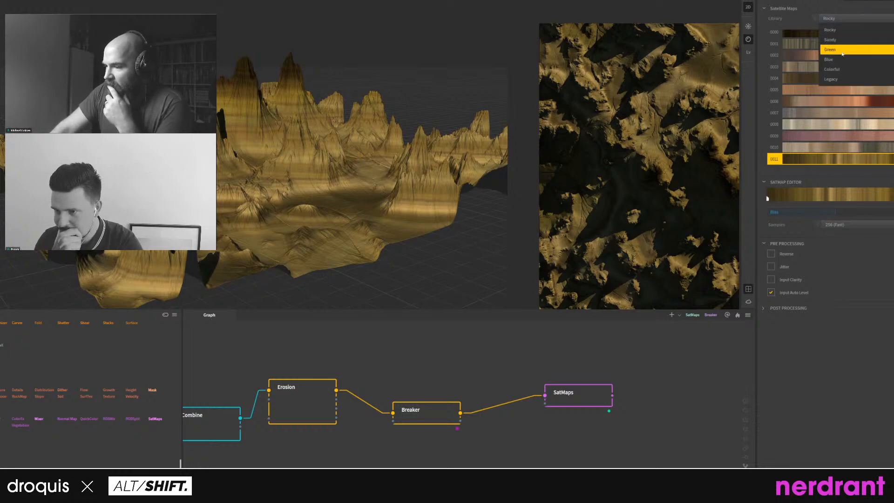
pyautogui.click(838, 69)
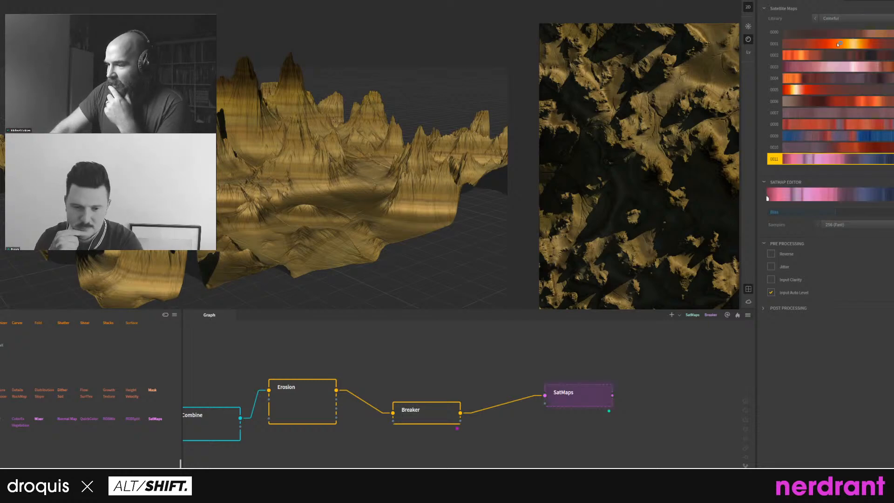
# Try satellite map 0001 from the Colorful library on the terrain and settle on 0006.
pyautogui.click(838, 47)
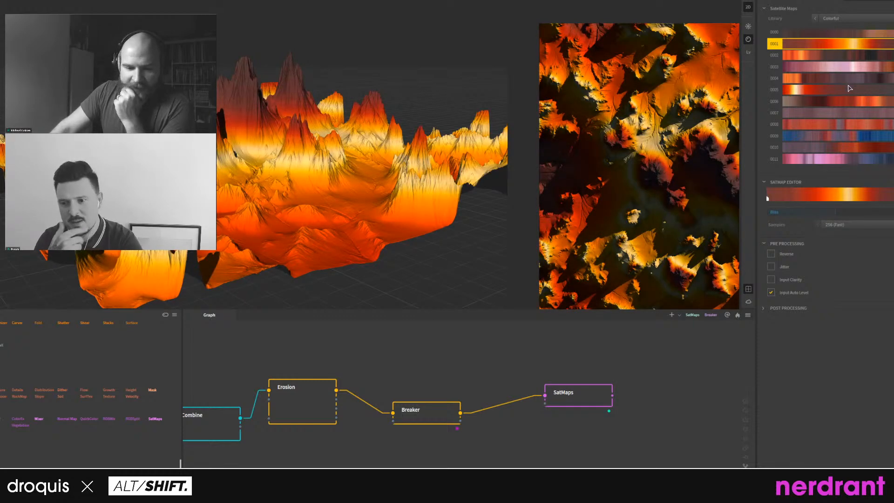
pyautogui.click(853, 101)
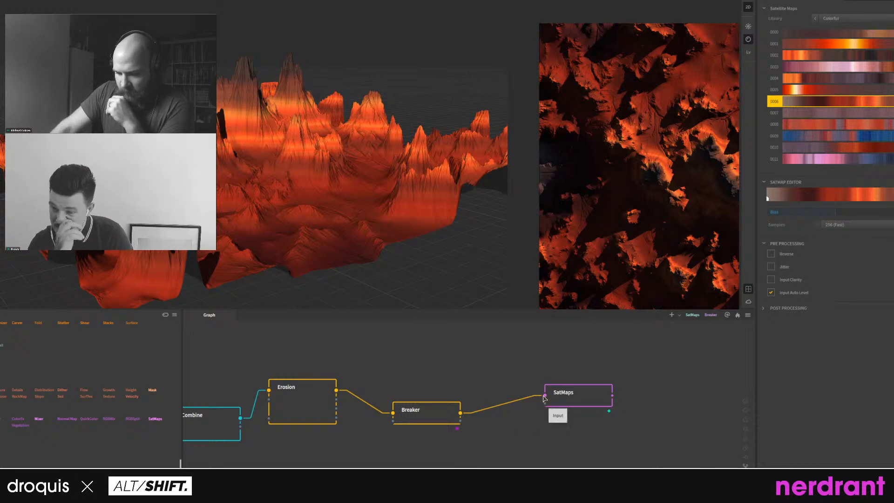
# Try feeding Breaker into the second input of SatMaps as well, and restore the single connection to its main input.
pyautogui.moveTo(460, 413); pyautogui.dragTo(544, 403)
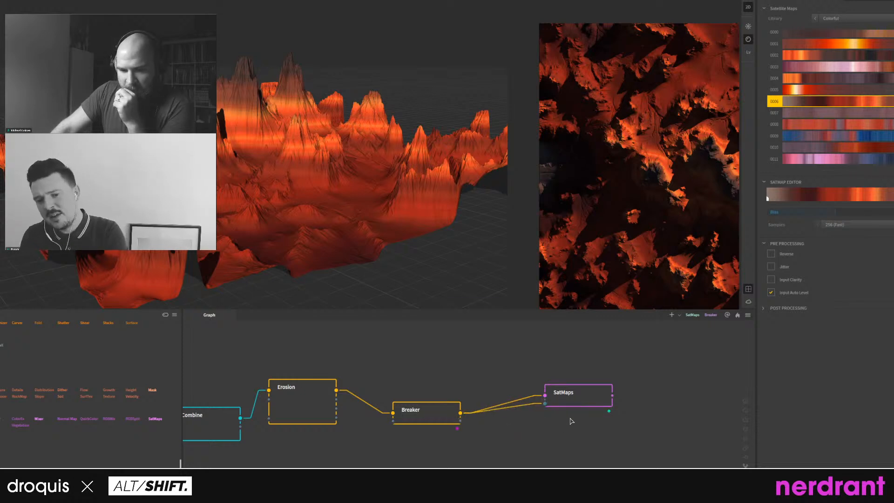
pyautogui.moveTo(571, 426); pyautogui.dragTo(566, 429, button='middle')
pyautogui.moveTo(513, 375); pyautogui.dragTo(485, 445)
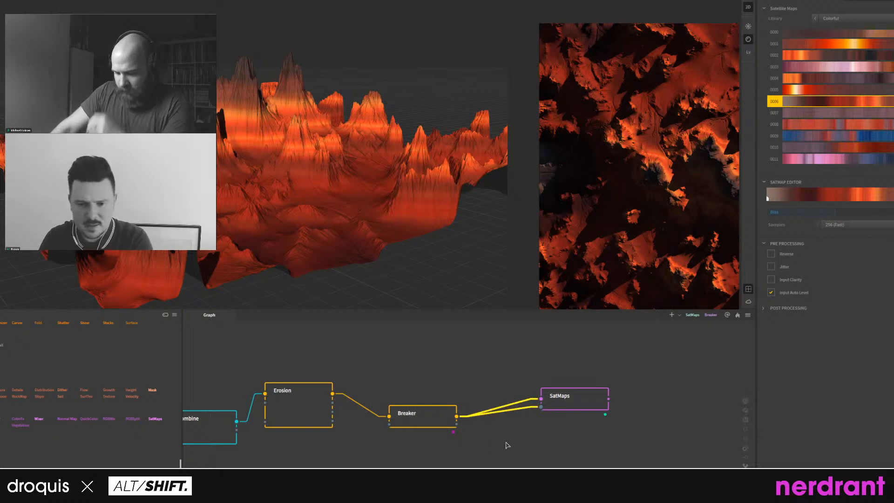
pyautogui.press('Delete')
pyautogui.moveTo(456, 417); pyautogui.dragTo(541, 399)
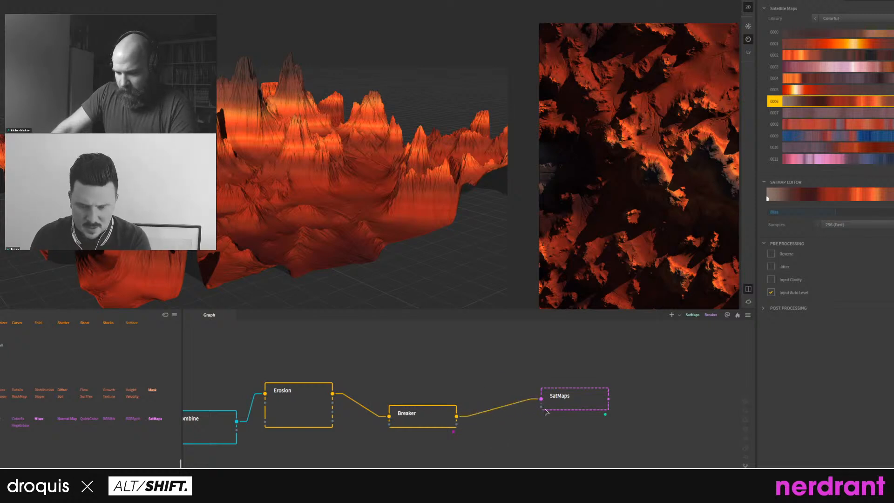
# Move the SatMaps node higher in the graph, well above Breaker.
pyautogui.moveTo(592, 398); pyautogui.dragTo(555, 417, button='middle')
pyautogui.moveTo(538, 412); pyautogui.dragTo(514, 365)
pyautogui.moveTo(482, 397); pyautogui.dragTo(508, 385, button='middle')
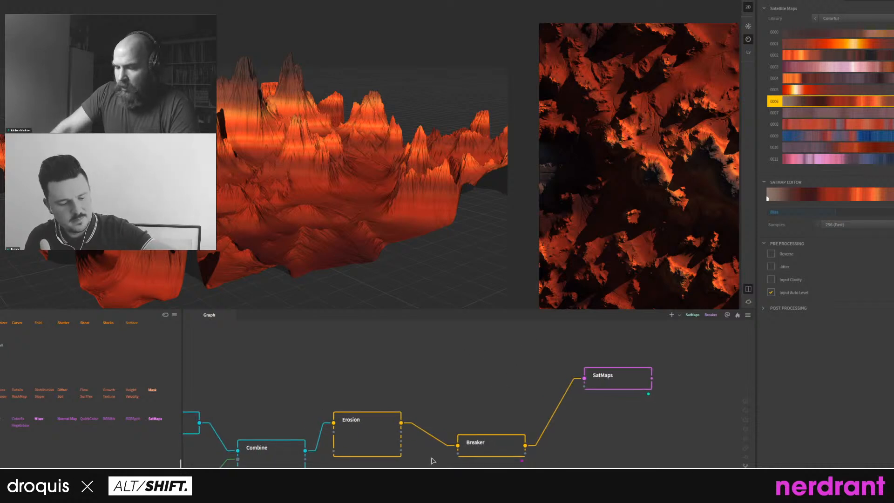
# Check Breaker's previewable outputs and preview Erosion's flow map on the Breaker terrain.
pyautogui.click(481, 441)
pyautogui.rightClick(626, 206)
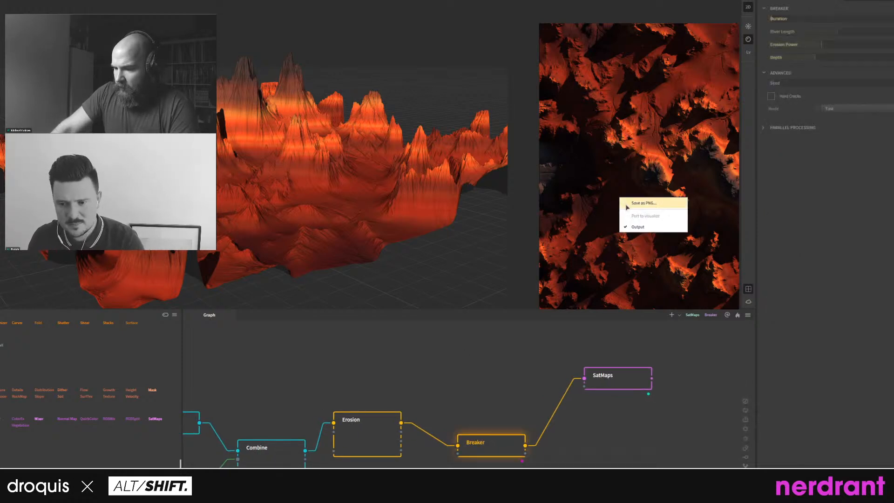
pyautogui.moveTo(440, 359); pyautogui.dragTo(506, 391, button='middle')
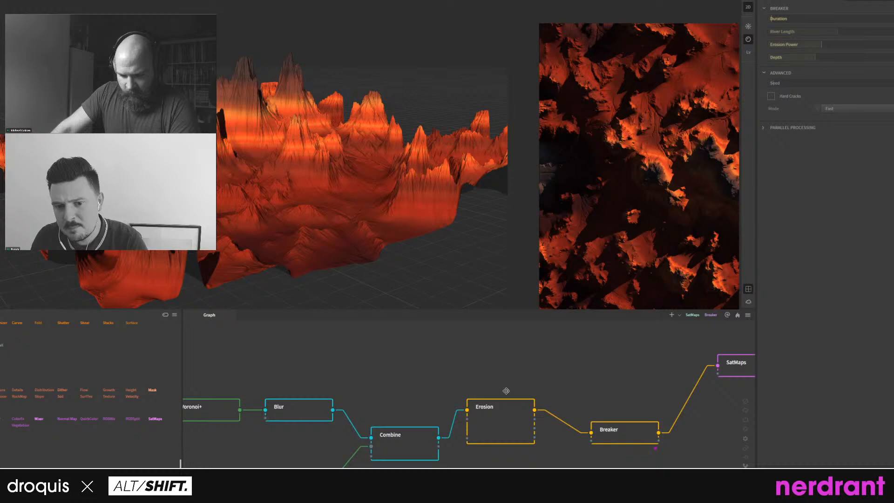
pyautogui.click(495, 420)
pyautogui.rightClick(631, 202)
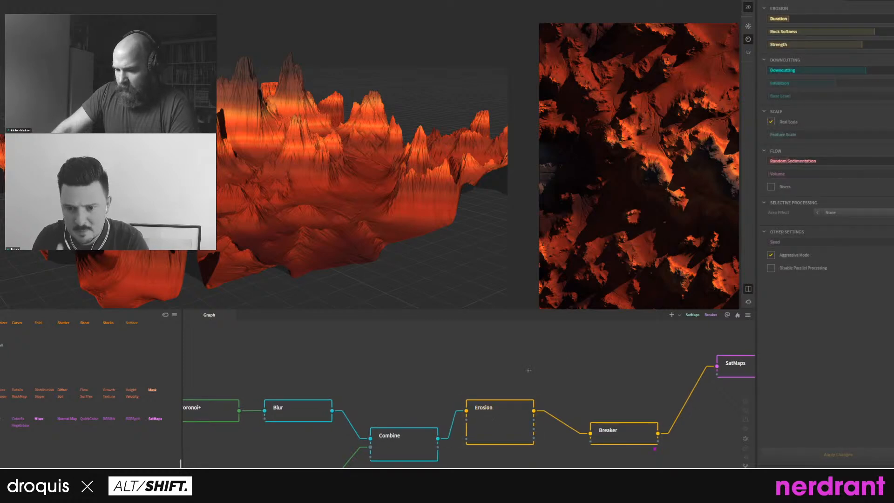
pyautogui.click(496, 416)
pyautogui.press('f')
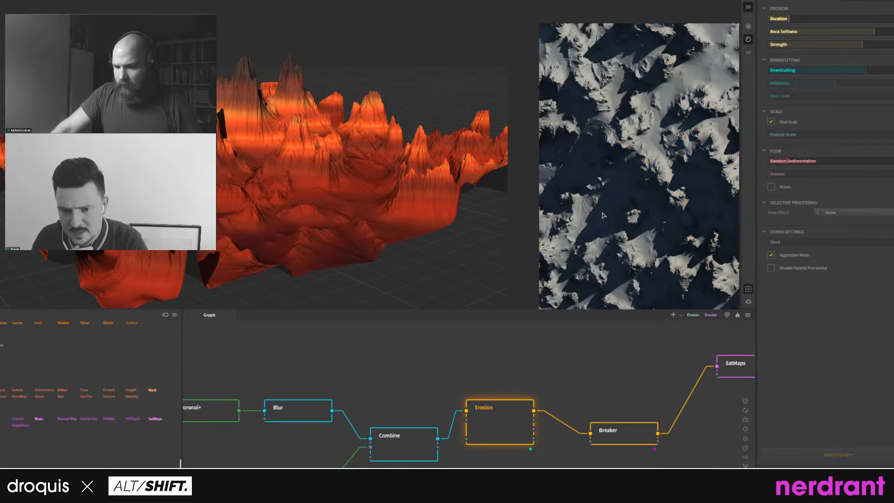
pyautogui.rightClick(632, 183)
pyautogui.click(653, 244)
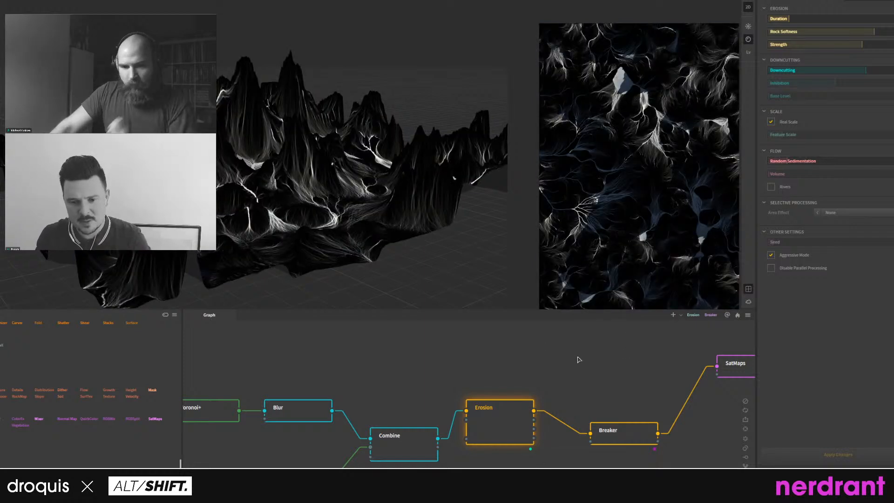
# Connect Erosion's Flow output to the second input of SatMaps and preview the SatMaps node again.
pyautogui.moveTo(577, 360); pyautogui.dragTo(543, 369, button='middle')
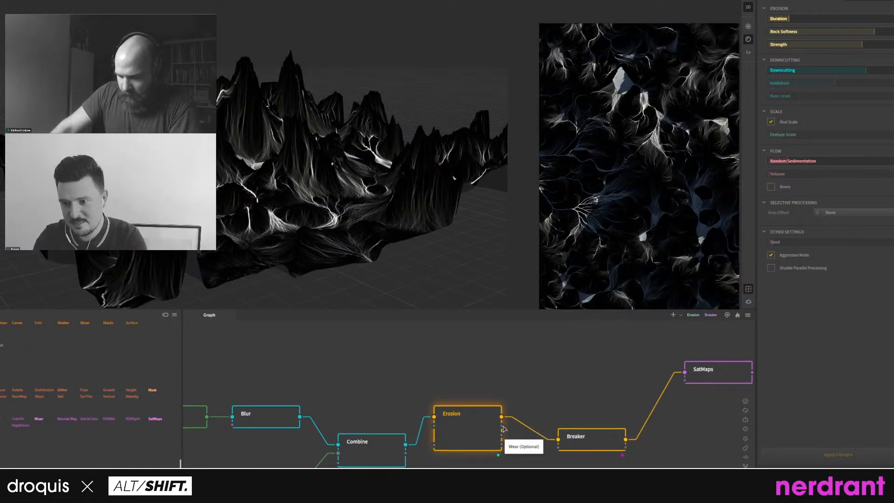
pyautogui.moveTo(503, 428); pyautogui.dragTo(438, 410, button='middle')
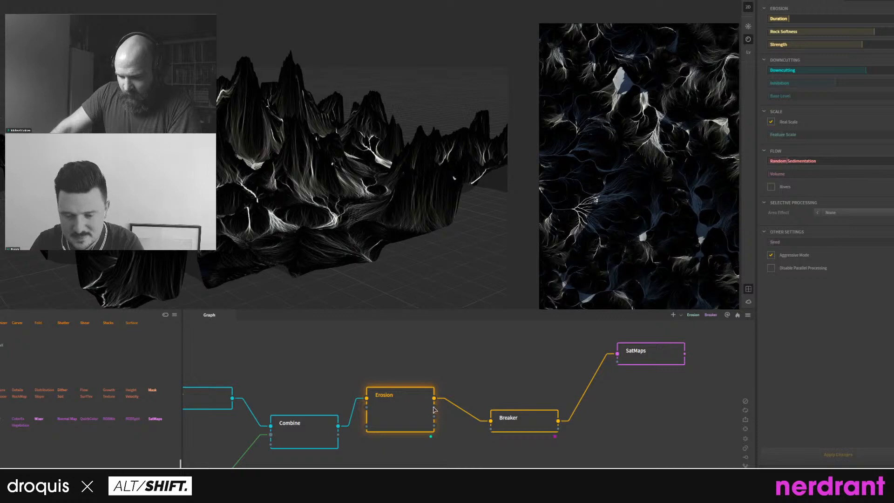
pyautogui.moveTo(643, 360); pyautogui.dragTo(652, 372)
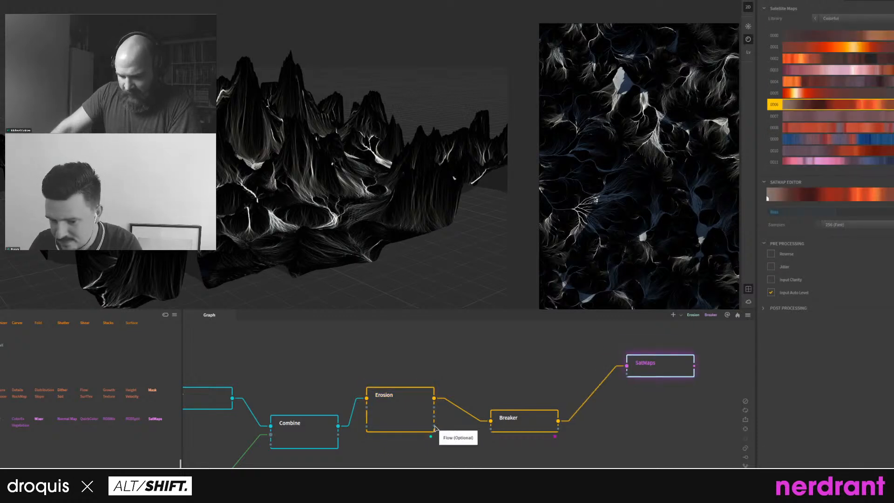
pyautogui.moveTo(434, 424); pyautogui.dragTo(628, 375)
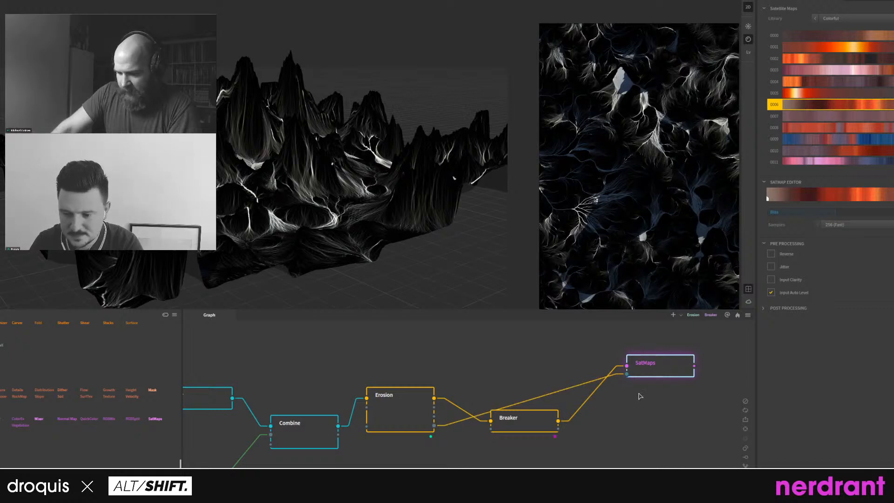
pyautogui.click(659, 370)
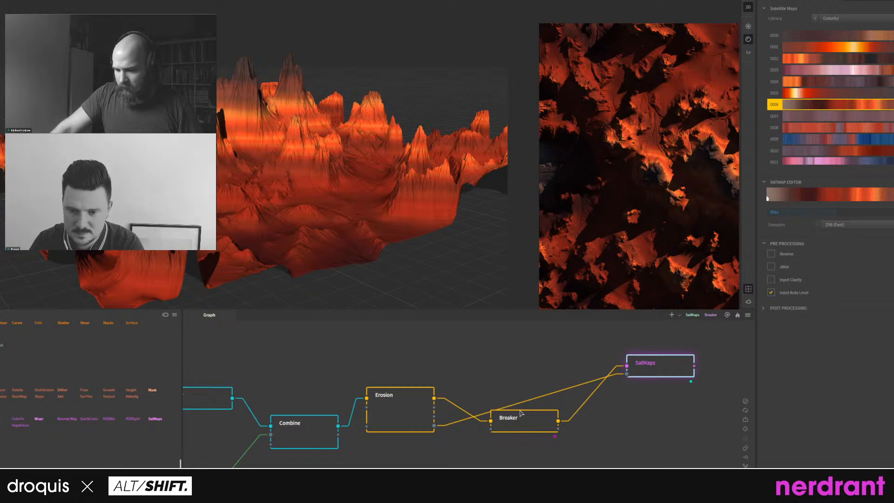
# Raise the Breaker node level with SatMaps, clear of the Flow connection.
pyautogui.moveTo(515, 412); pyautogui.dragTo(521, 382)
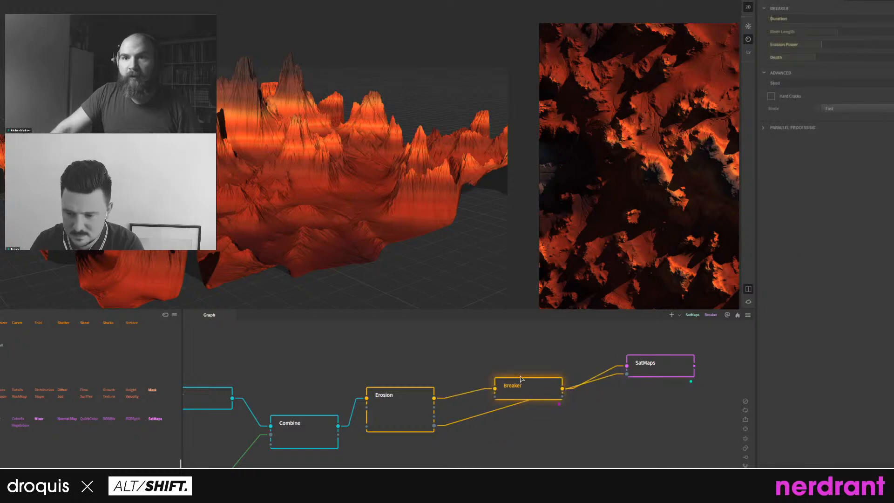
pyautogui.moveTo(496, 384); pyautogui.dragTo(490, 390, button='middle')
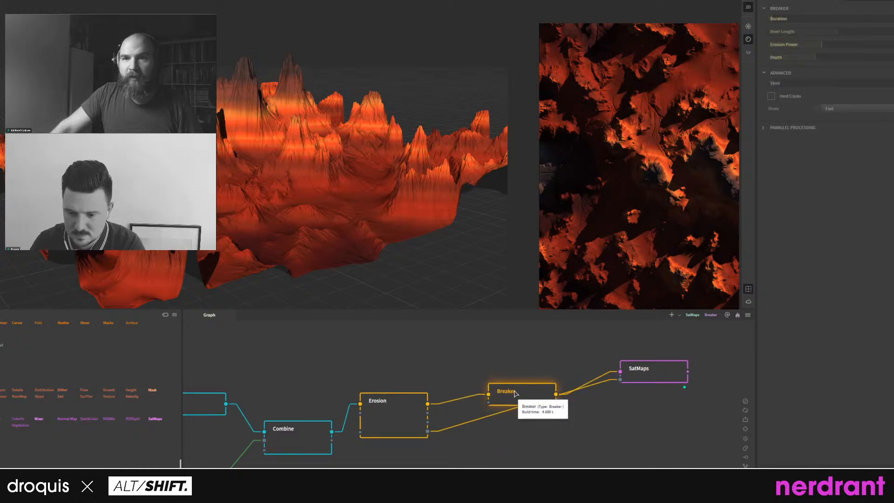
pyautogui.moveTo(515, 392); pyautogui.dragTo(520, 370)
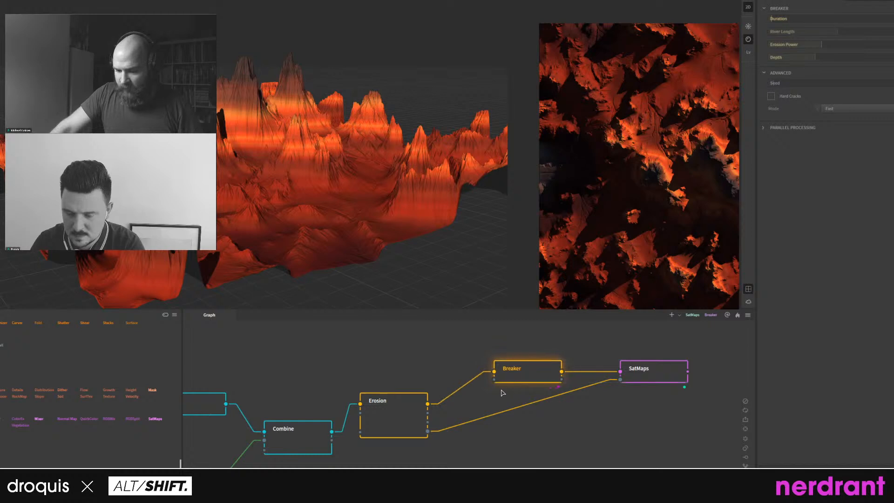
# Lower the SatMaps node and move Erosion's Flow connection from its second input to its main input, replacing Breaker.
pyautogui.click(644, 375)
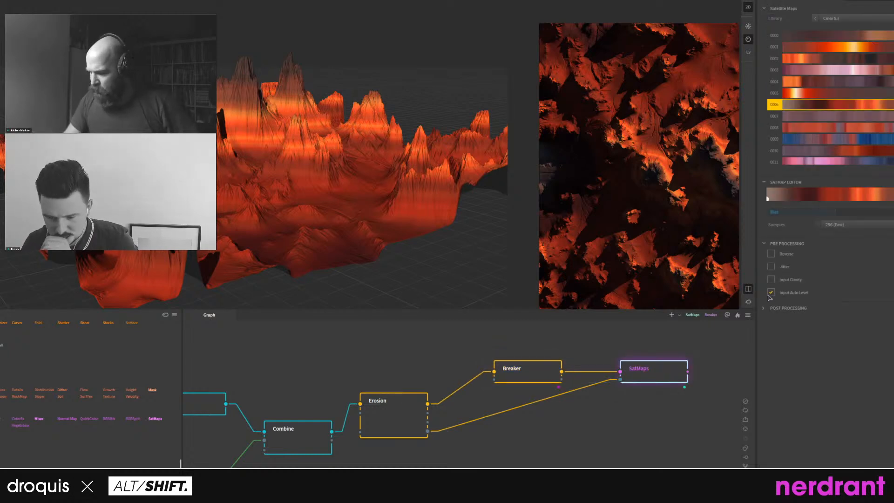
pyautogui.moveTo(620, 379)
pyautogui.mouseDown()
pyautogui.moveTo(614, 403)
pyautogui.moveTo(613, 386)
pyautogui.mouseUp()
pyautogui.click(617, 383)
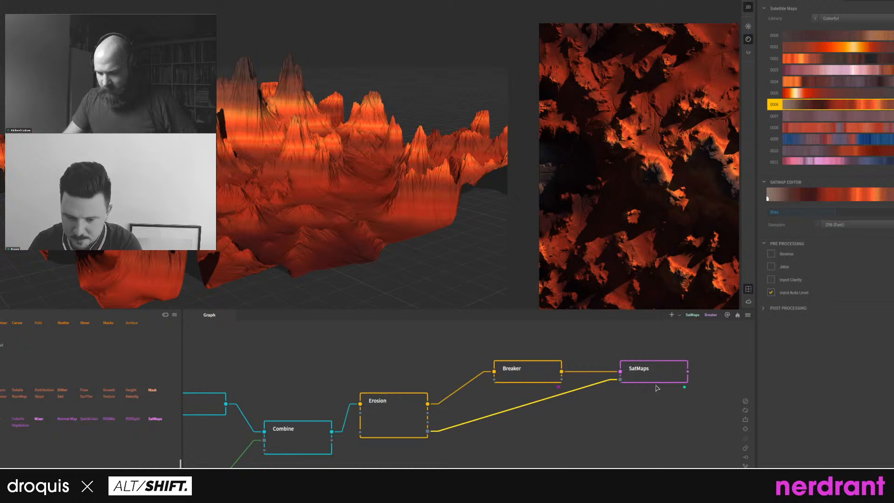
pyautogui.moveTo(652, 379); pyautogui.dragTo(641, 418)
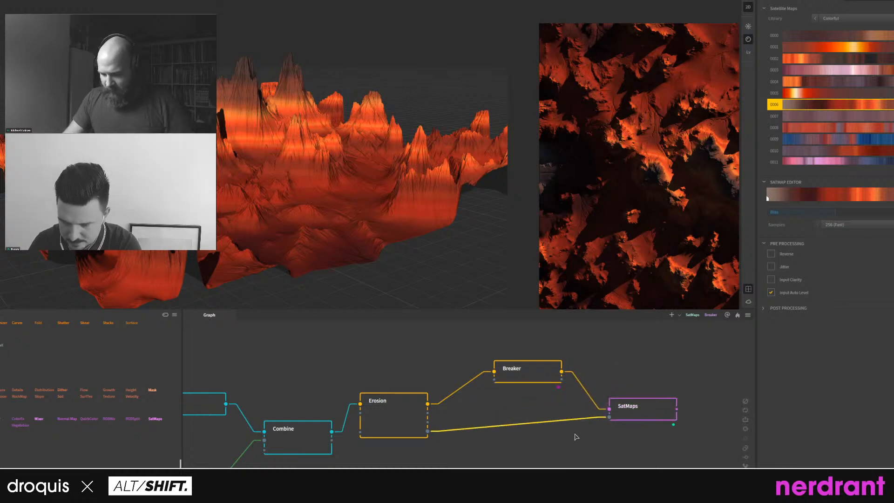
pyautogui.click(506, 428)
pyautogui.moveTo(428, 431); pyautogui.dragTo(610, 412)
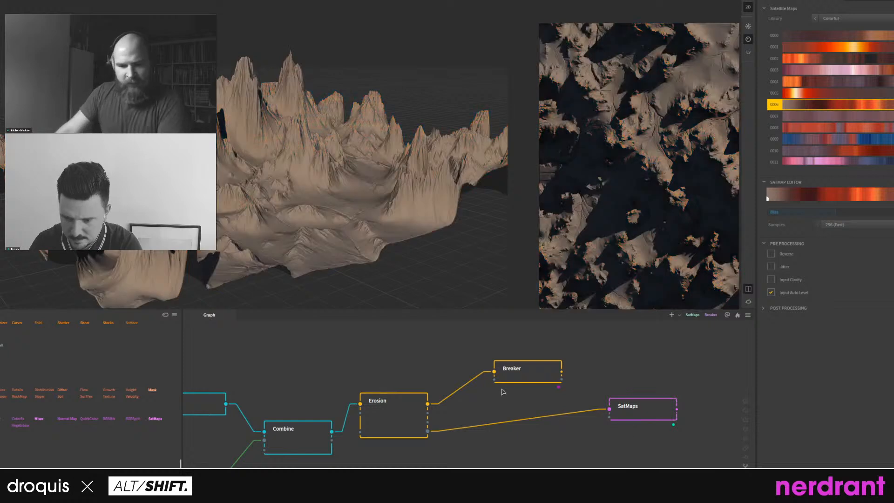
# Place the SatMaps node lower in the graph and switch it to satellite map 0007.
pyautogui.moveTo(516, 390); pyautogui.dragTo(508, 398, button='middle')
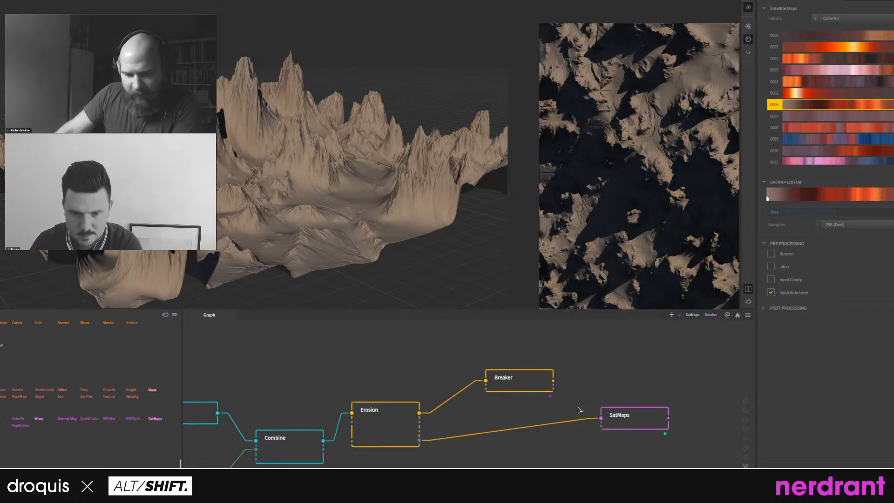
pyautogui.moveTo(619, 408); pyautogui.dragTo(622, 425)
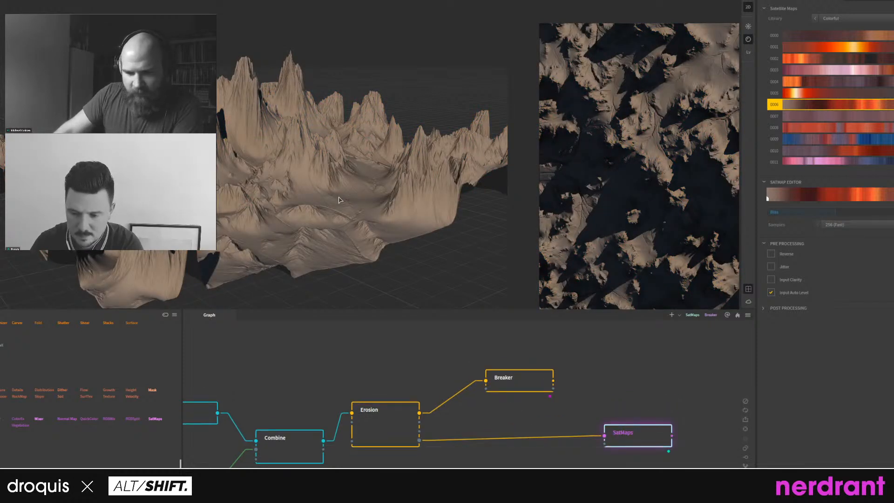
pyautogui.press('Down')
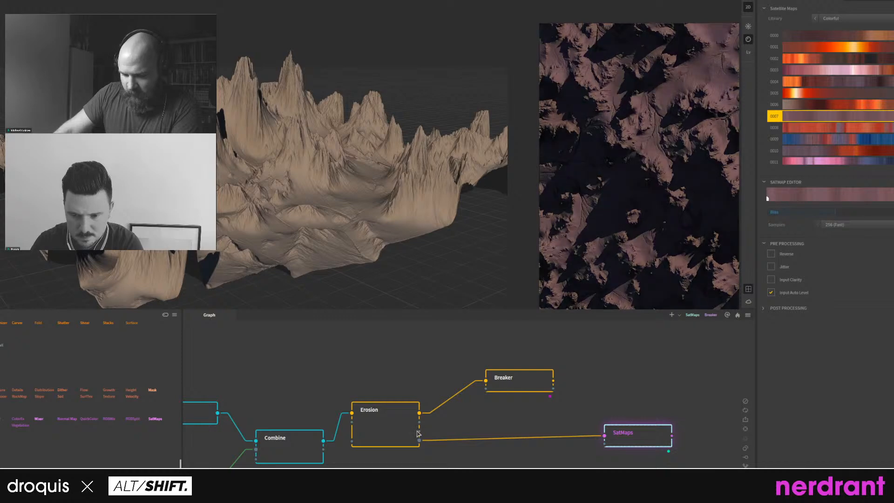
# Compare SatMaps driven by Erosion's Wear output and by the output between Wear and Flow, and keep the latter connected.
pyautogui.moveTo(417, 433); pyautogui.dragTo(604, 437)
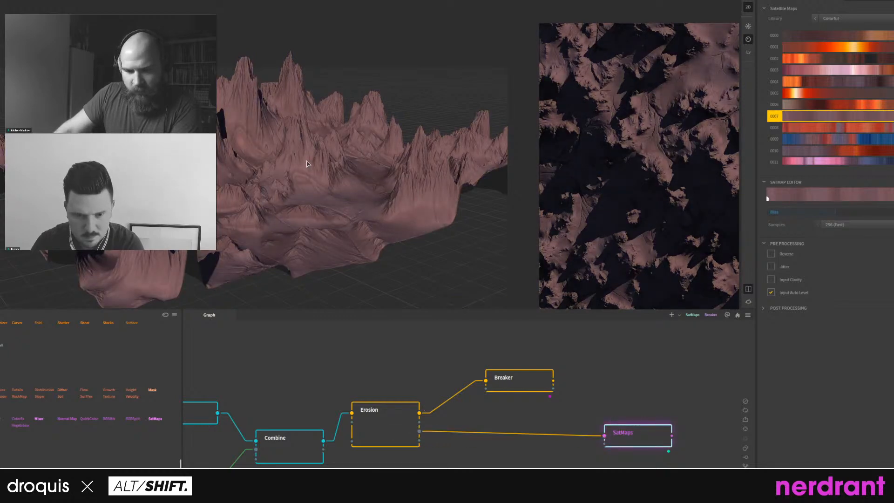
pyautogui.scroll(3, 306, 164)
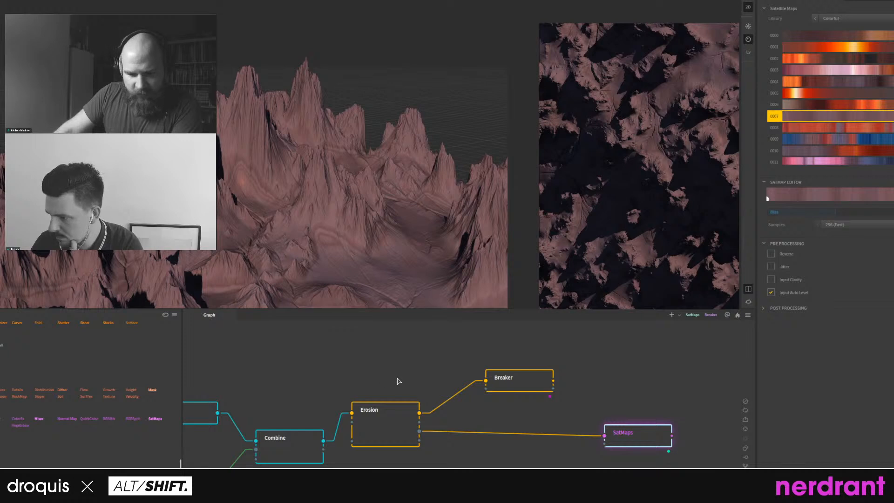
pyautogui.moveTo(419, 422); pyautogui.dragTo(603, 436)
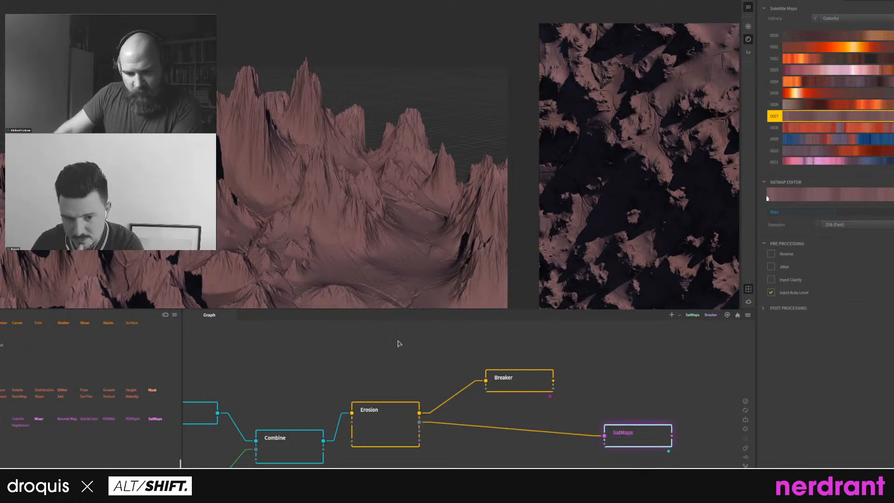
pyautogui.moveTo(418, 430); pyautogui.dragTo(604, 436)
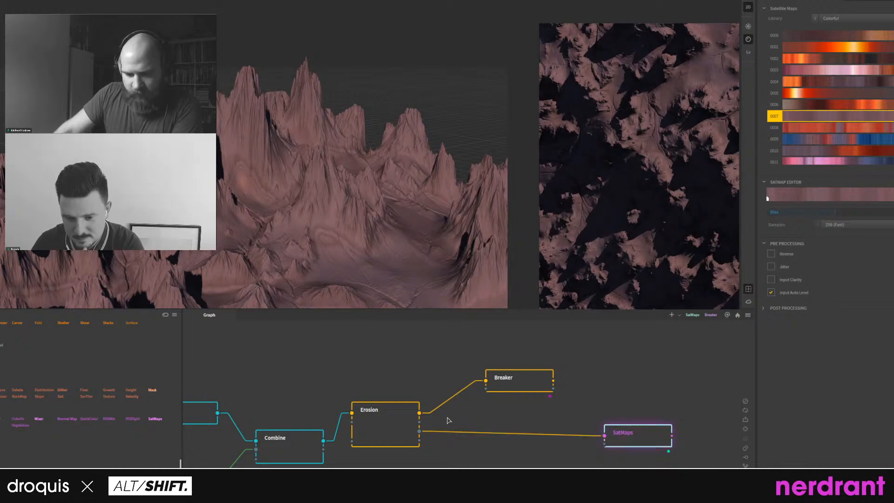
# Examine the recoloured terrain near and far, and review the connections from the Erosion node's outputs.
pyautogui.scroll(-3, 360, 251)
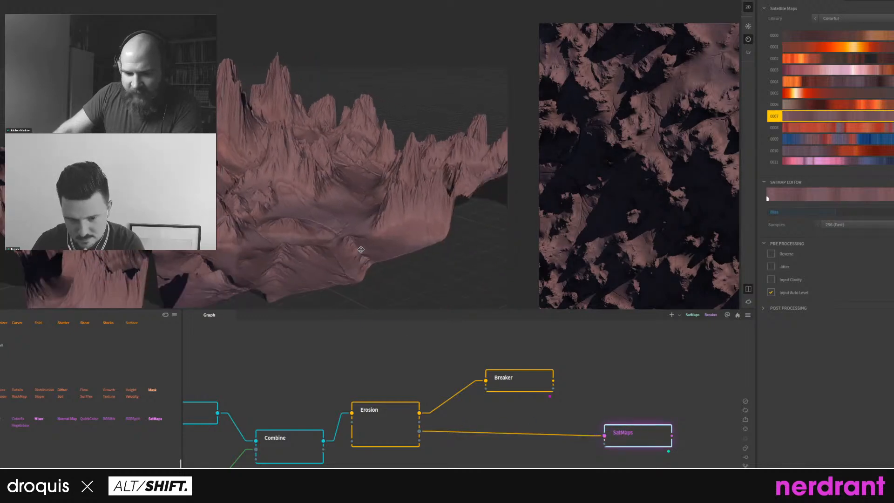
pyautogui.moveTo(361, 251); pyautogui.dragTo(233, 245, button='middle')
pyautogui.scroll(5, 232, 245)
pyautogui.scroll(-3, 233, 250)
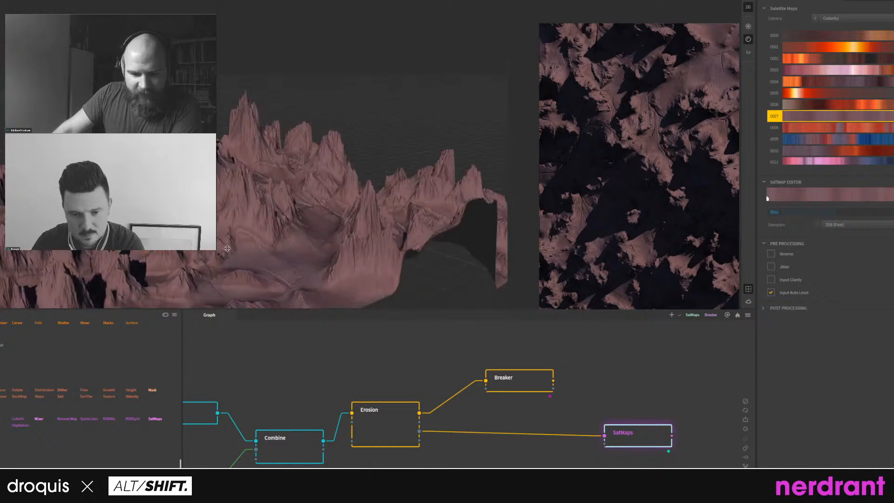
pyautogui.scroll(-4, 233, 253)
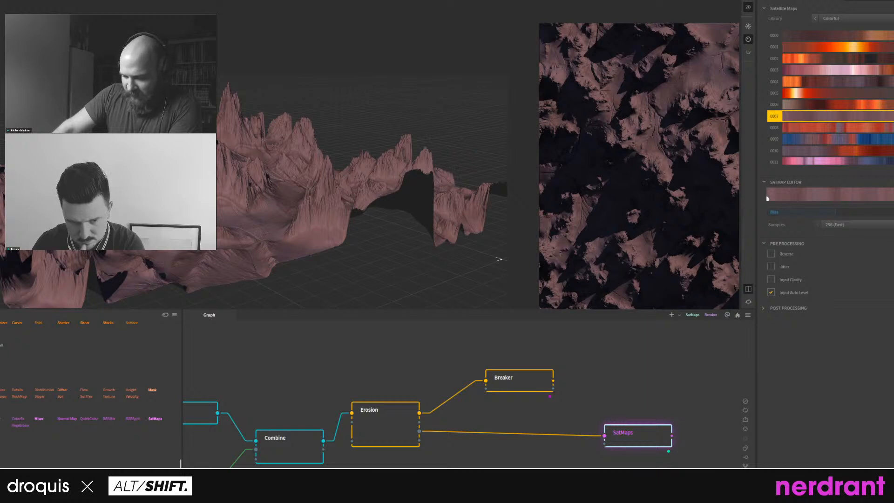
pyautogui.moveTo(494, 432); pyautogui.dragTo(482, 423)
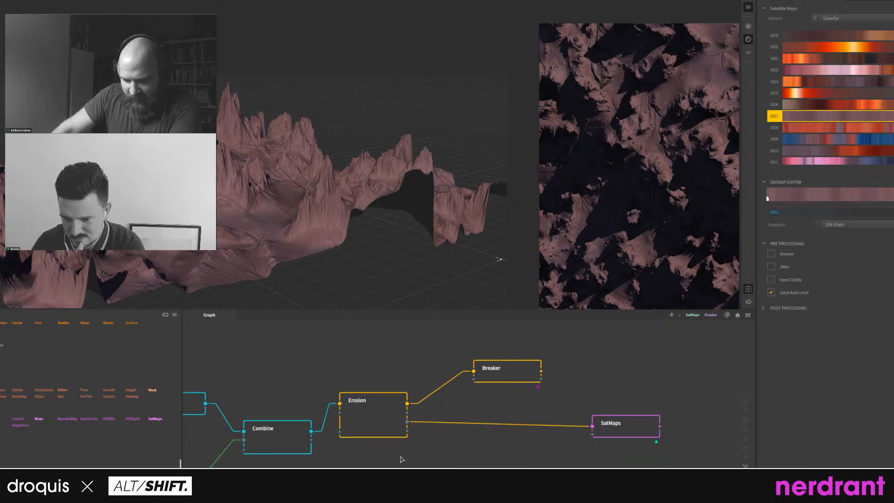
pyautogui.moveTo(401, 456); pyautogui.dragTo(406, 445)
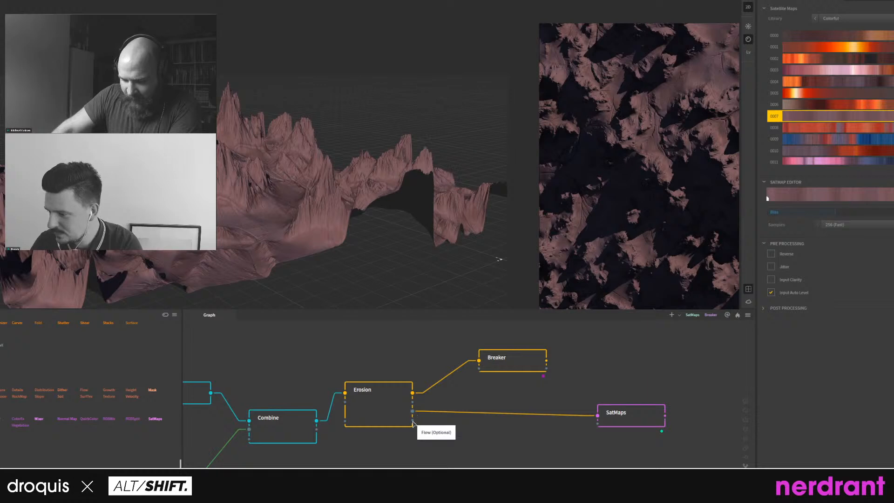
# Connect Erosion's Flow output to Breaker's second input and inspect the effect on the terrain up close.
pyautogui.moveTo(413, 413); pyautogui.dragTo(480, 370)
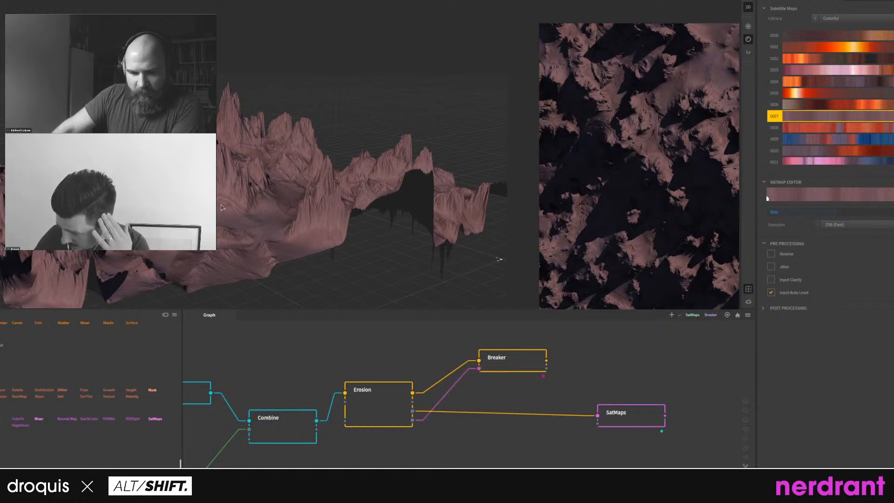
pyautogui.scroll(3, 217, 230)
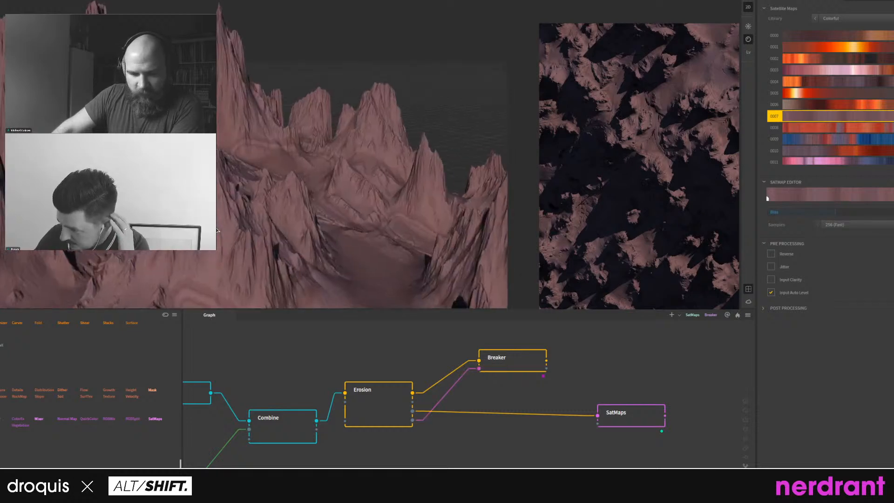
pyautogui.scroll(-2, 217, 230)
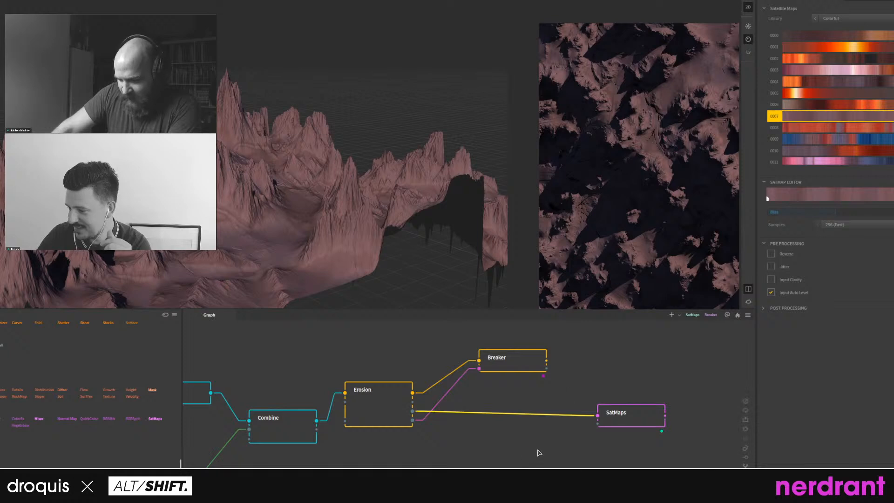
# Delete the connection from Erosion to SatMaps and feed SatMaps from Breaker's main output instead.
pyautogui.press('Delete')
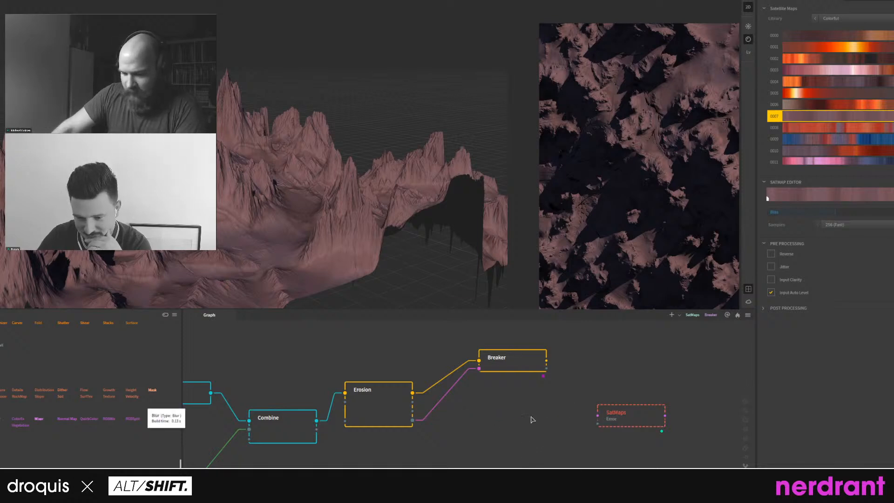
pyautogui.moveTo(546, 361); pyautogui.dragTo(598, 416)
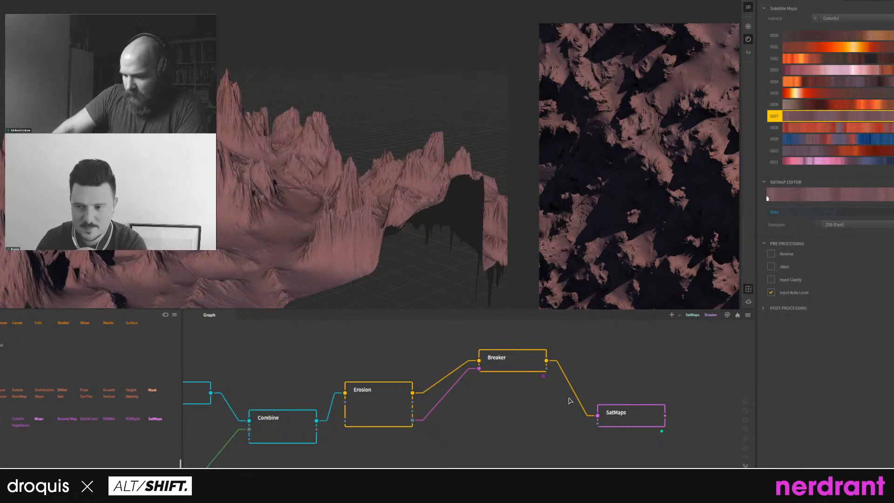
pyautogui.moveTo(516, 417); pyautogui.dragTo(521, 411, button='middle')
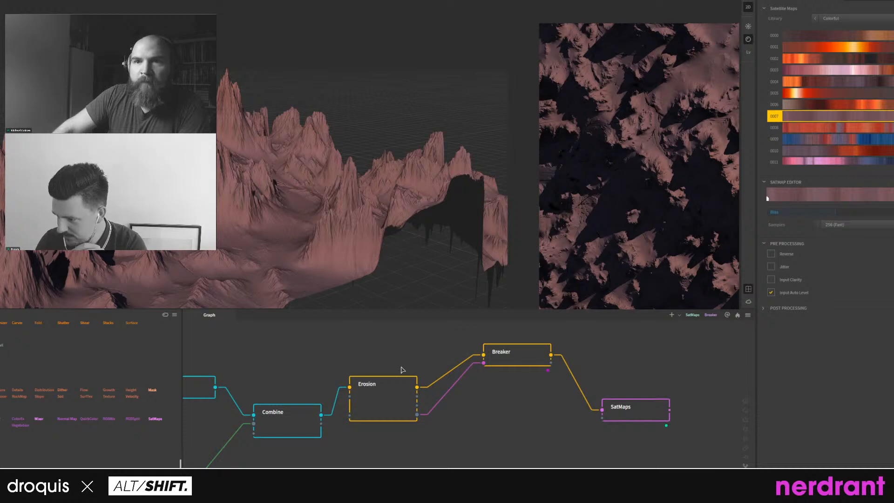
pyautogui.moveTo(494, 392); pyautogui.dragTo(467, 381, button='middle')
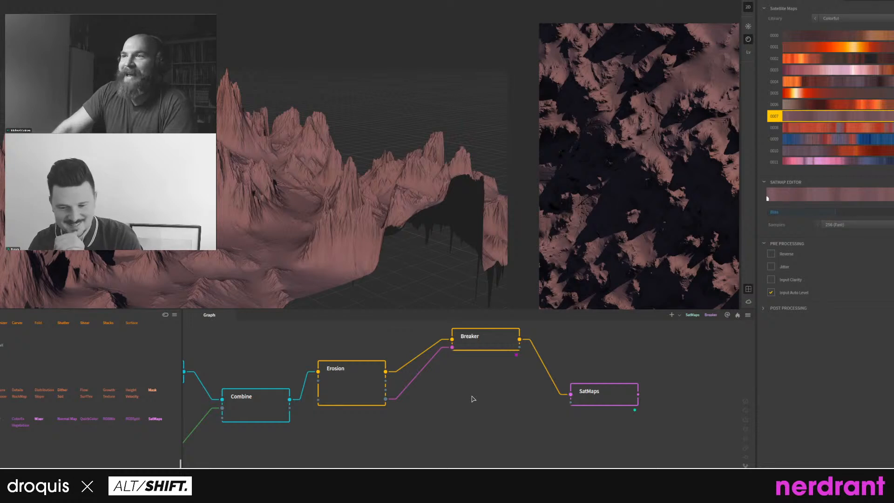
pyautogui.rightClick(470, 400)
pyautogui.write('magic')
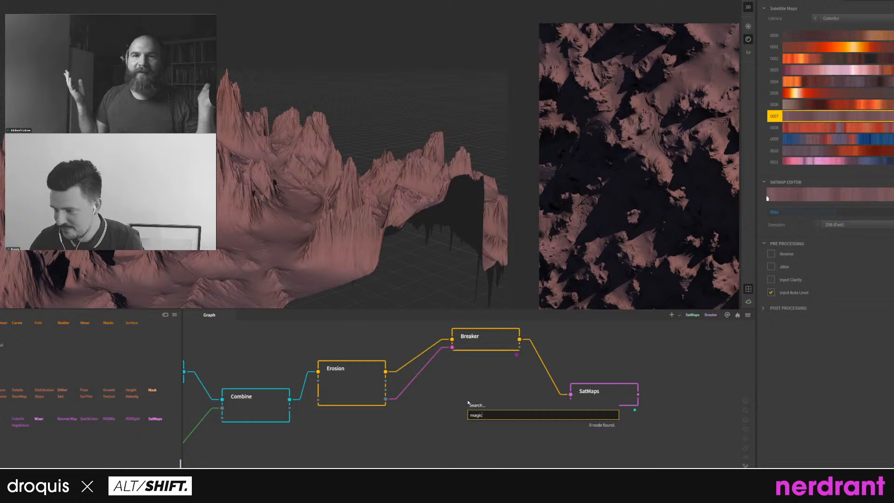
pyautogui.press('Escape')
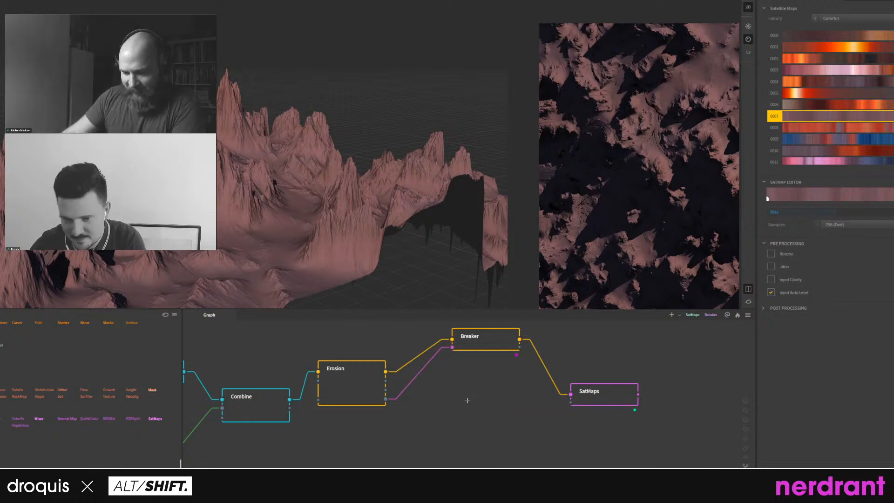
pyautogui.rightClick(467, 400)
pyautogui.click(491, 447)
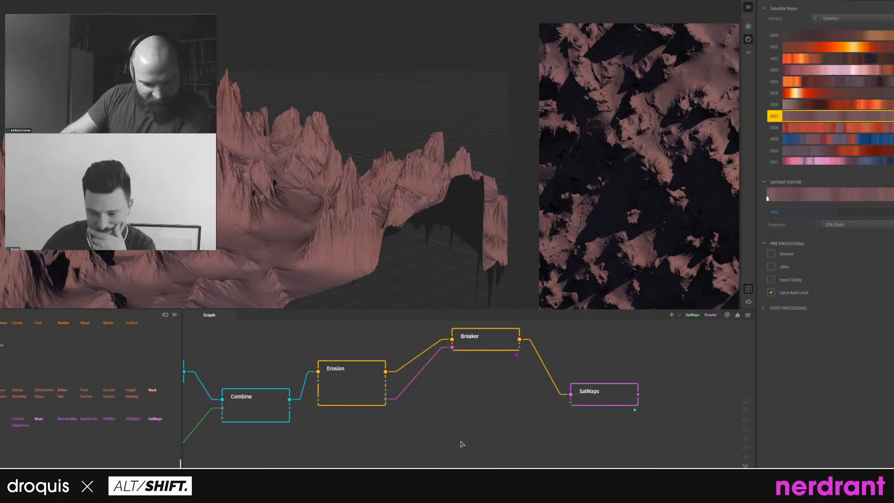
# Rearrange the graph by moving SatMaps farther away from Breaker and lowering Breaker to about Erosion's level.
pyautogui.moveTo(492, 388); pyautogui.dragTo(469, 416, button='middle')
pyautogui.moveTo(621, 346); pyautogui.dragTo(520, 429)
pyautogui.moveTo(506, 451); pyautogui.dragTo(442, 424, button='middle')
pyautogui.moveTo(494, 389); pyautogui.dragTo(596, 413)
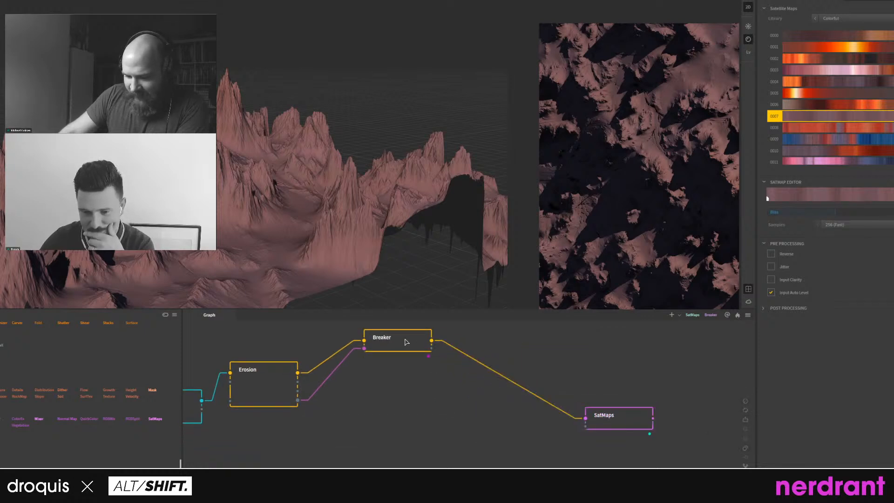
pyautogui.moveTo(406, 342); pyautogui.dragTo(401, 377)
pyautogui.moveTo(437, 424); pyautogui.dragTo(409, 412, button='middle')
# Try to pull Erosion's Flow connection off Breaker's second input, and attempt to continue past the crash recovery dialog.
pyautogui.moveTo(361, 380); pyautogui.dragTo(392, 415)
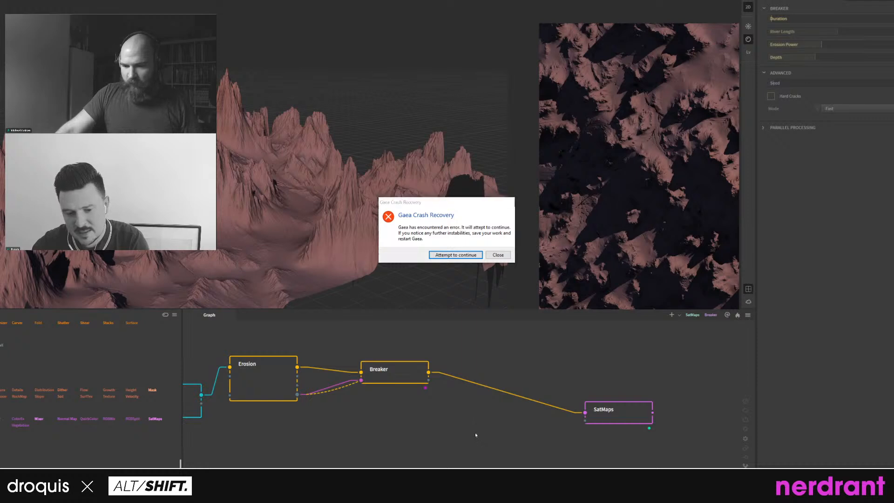
pyautogui.click(475, 258)
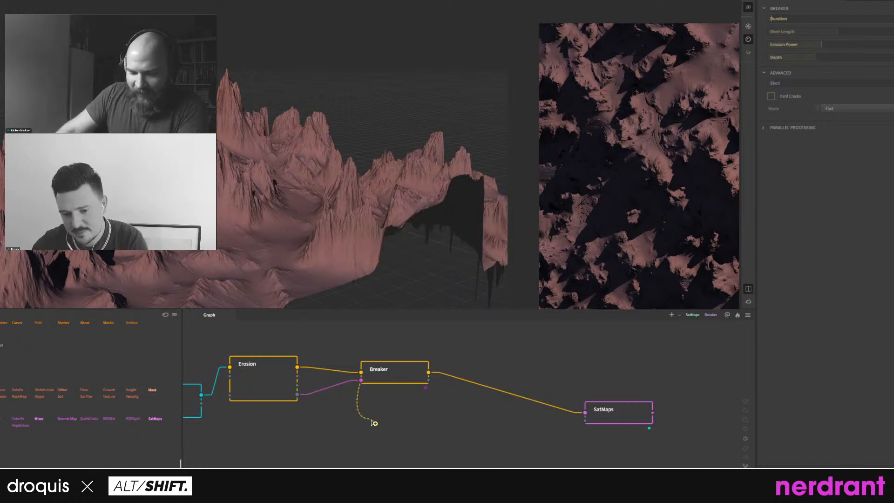
pyautogui.click(399, 442)
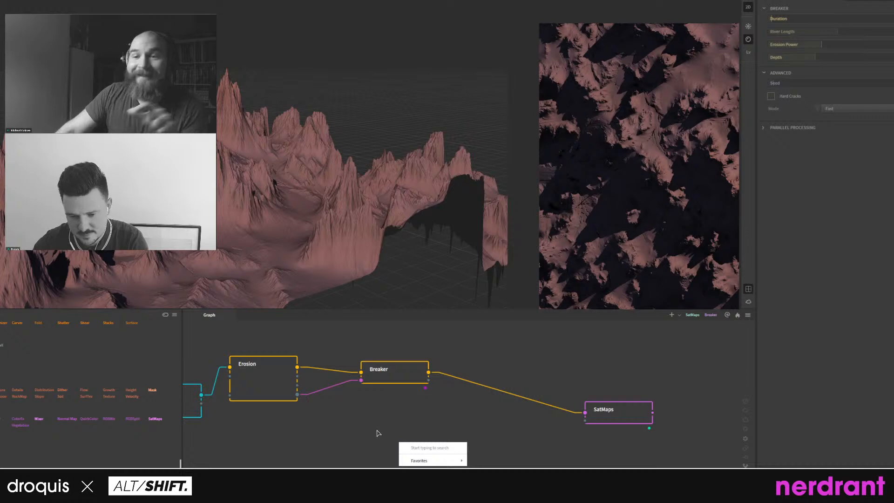
pyautogui.click(343, 462)
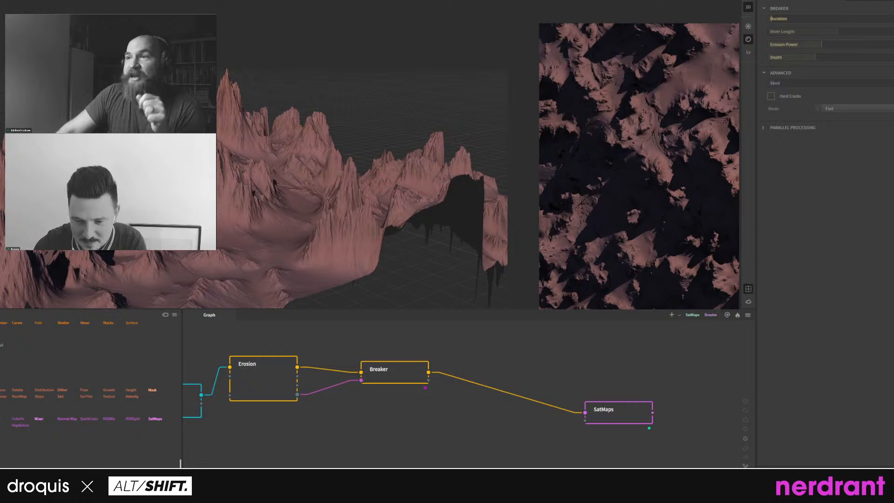
# Add a second SatMaps node below the gap between Breaker and the first SatMaps, and connect Breaker's main output to it.
pyautogui.moveTo(317, 427); pyautogui.dragTo(386, 395, button='middle')
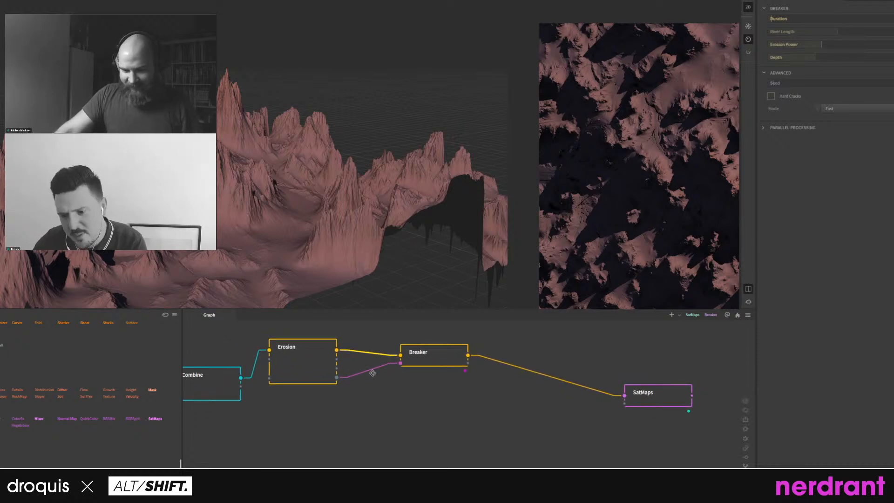
pyautogui.rightClick(414, 403)
pyautogui.click(424, 402)
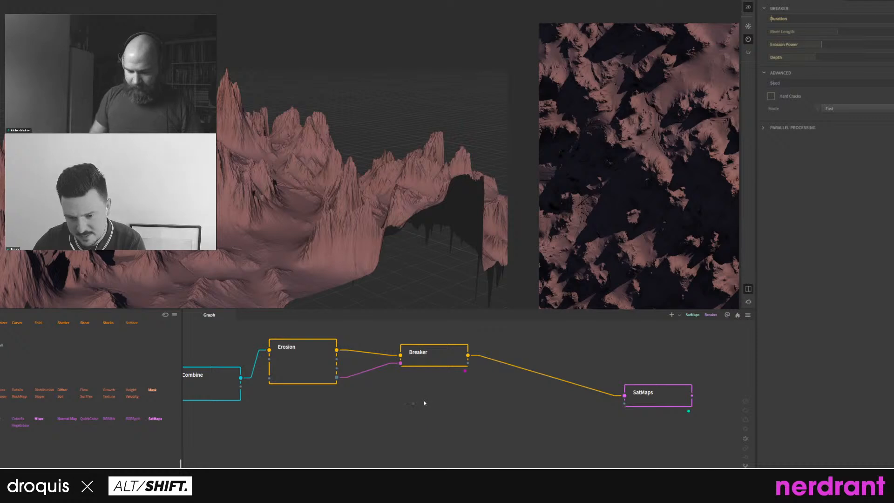
pyautogui.press('Tab')
pyautogui.write('sat')
pyautogui.press('Return')
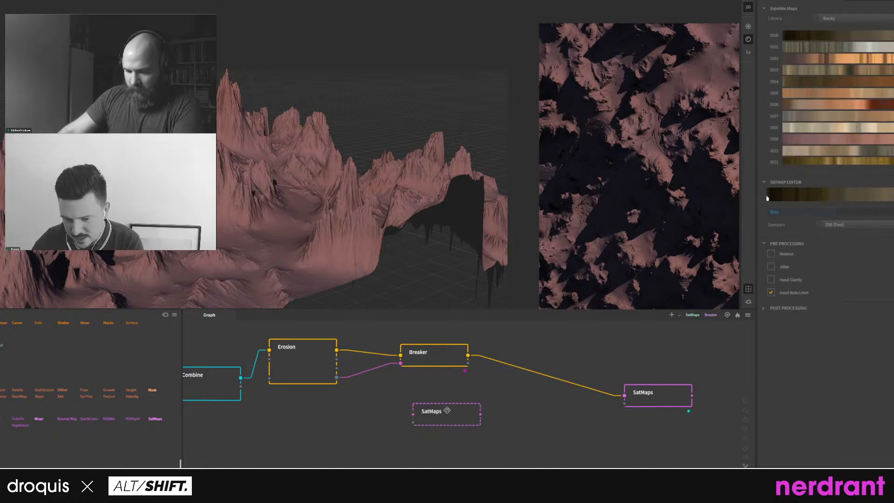
pyautogui.moveTo(446, 410); pyautogui.dragTo(551, 424)
pyautogui.moveTo(468, 355); pyautogui.dragTo(517, 427)
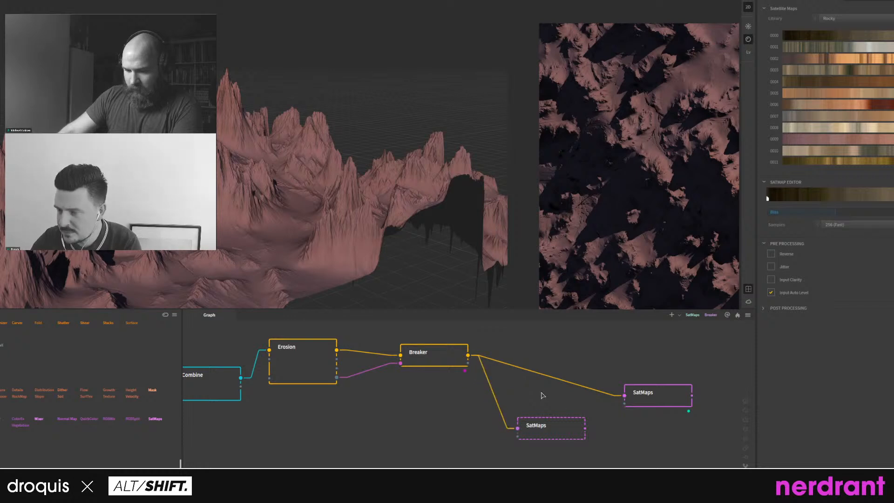
# Select the new SatMaps node to preview its colouring, and place the original SatMaps node directly above it.
pyautogui.moveTo(541, 392); pyautogui.dragTo(521, 399, button='middle')
pyautogui.click(523, 432)
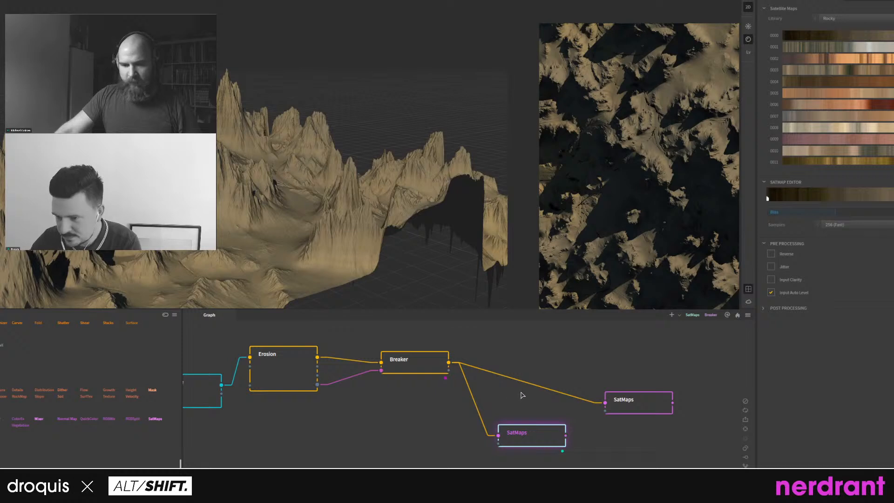
pyautogui.moveTo(534, 397); pyautogui.dragTo(519, 399, button='middle')
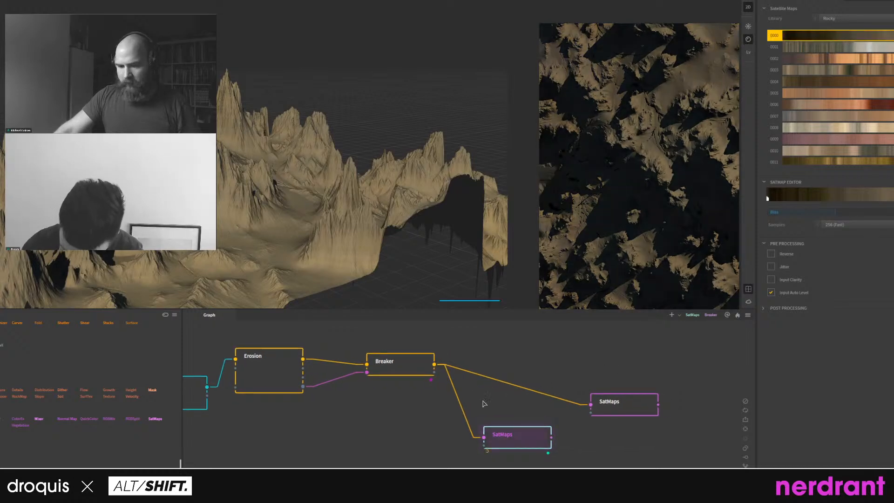
pyautogui.click(627, 407)
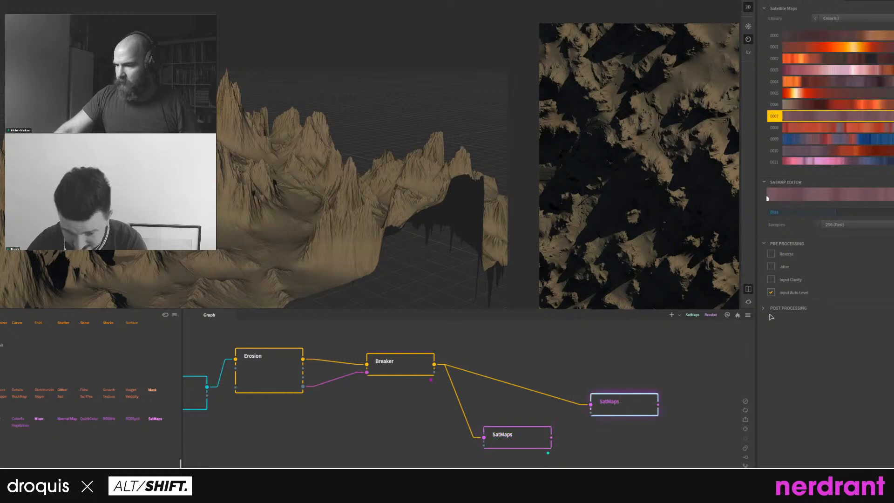
pyautogui.moveTo(613, 401); pyautogui.dragTo(504, 390)
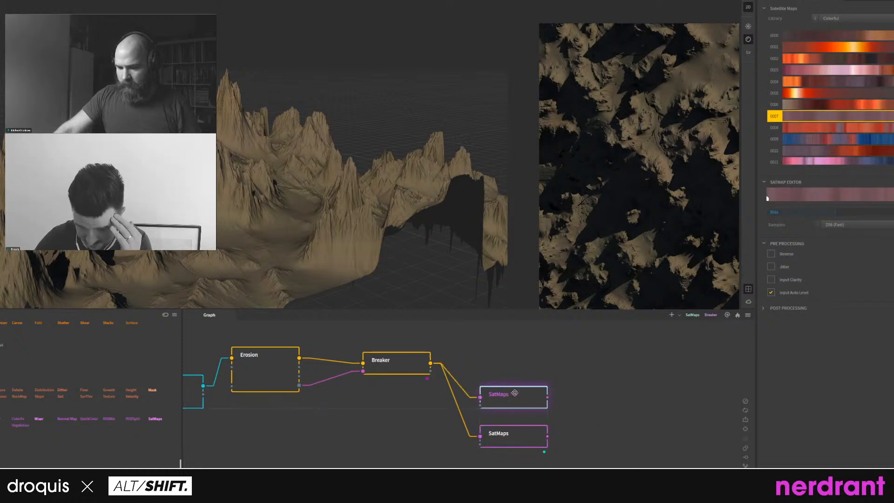
pyautogui.rightClick(615, 368)
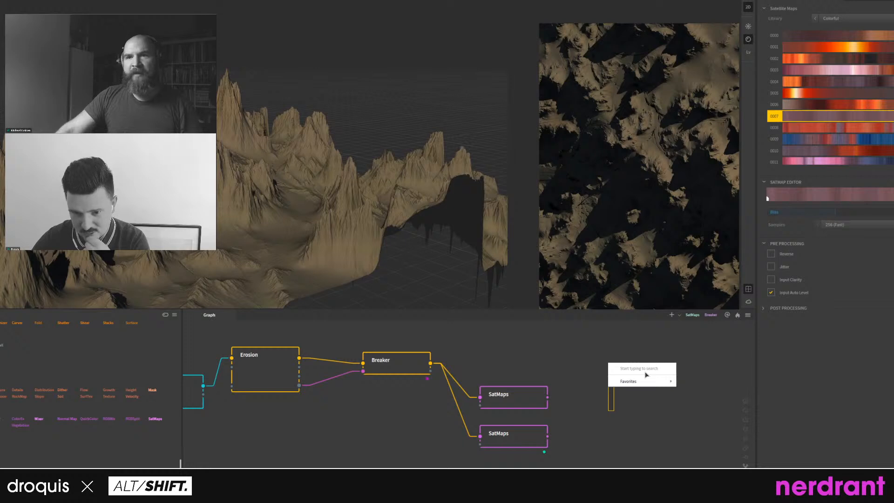
pyautogui.write('combin')
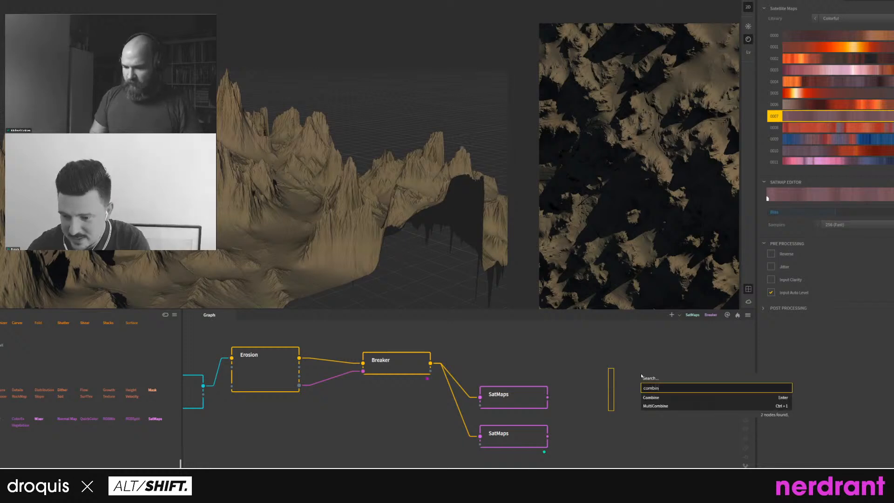
pyautogui.press('Return')
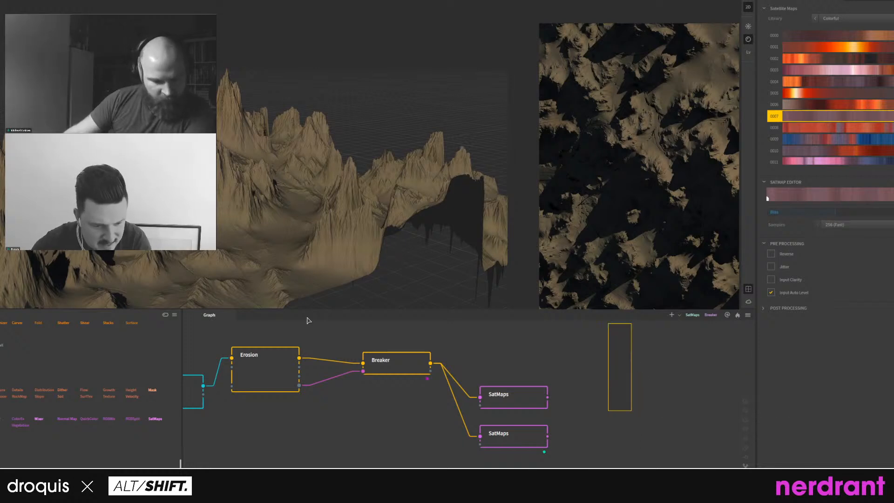
# Add a Mixer node beyond the two SatMaps nodes and connect both of their outputs to its first two inputs.
pyautogui.moveTo(39, 418); pyautogui.dragTo(607, 396)
pyautogui.moveTo(594, 369); pyautogui.dragTo(580, 364, button='middle')
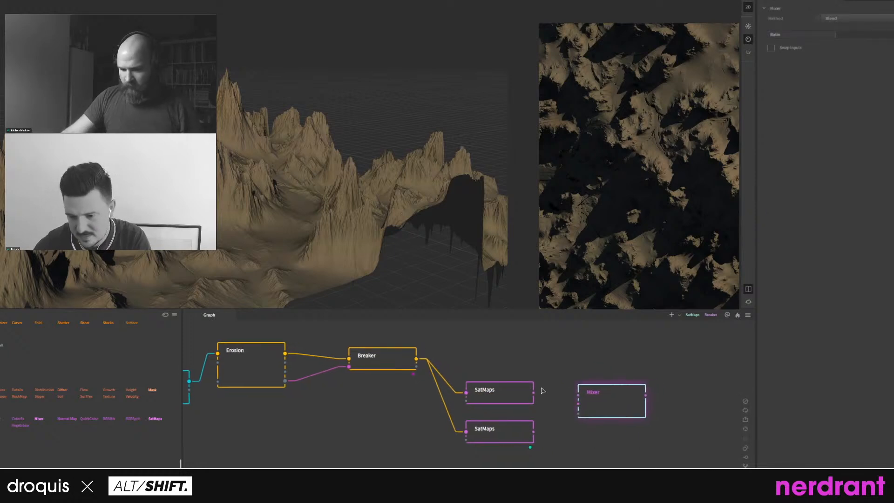
pyautogui.moveTo(533, 394); pyautogui.dragTo(578, 395)
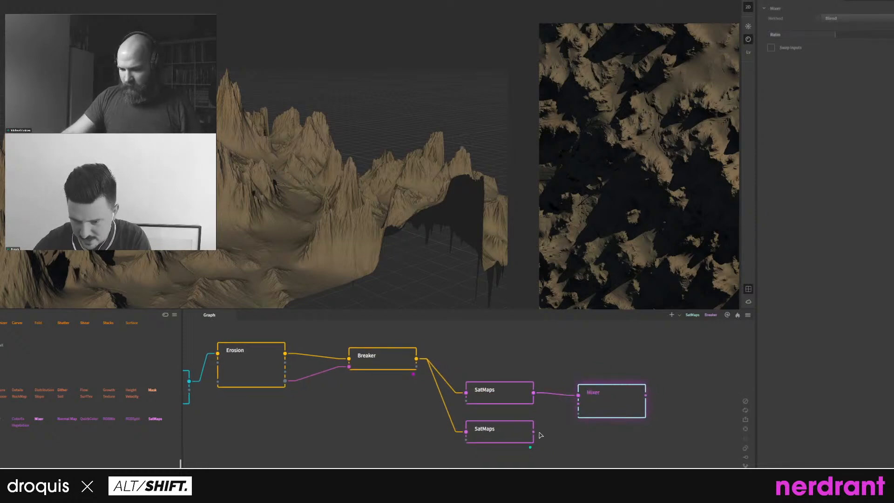
pyautogui.moveTo(534, 433); pyautogui.dragTo(605, 400)
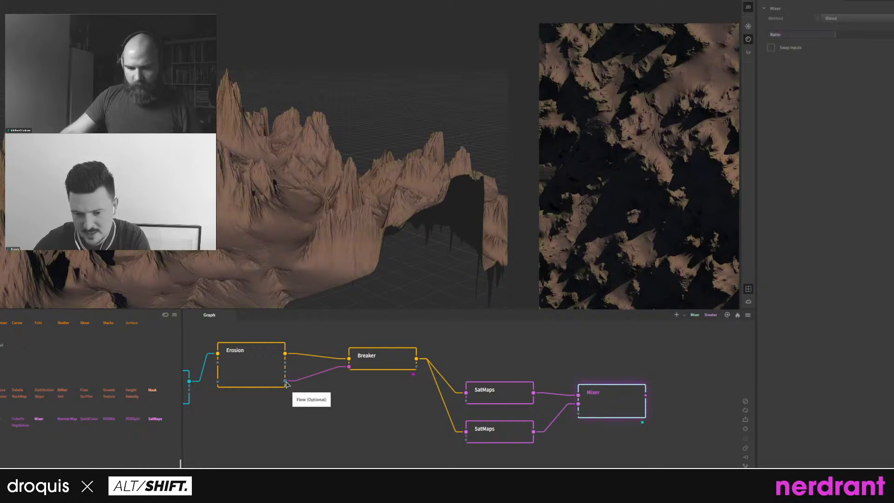
# Connect Erosion's Flow output to the Mixer's third input and inspect the blended colours on the terrain.
pyautogui.moveTo(285, 380); pyautogui.dragTo(579, 414)
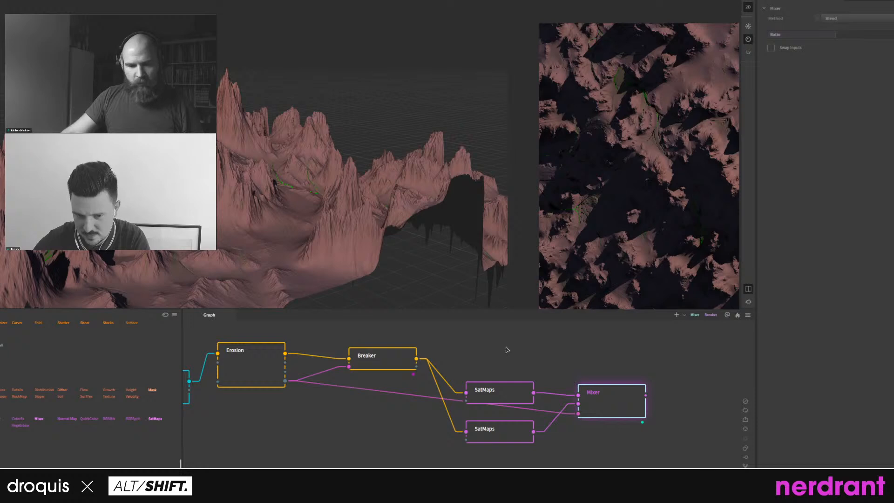
pyautogui.moveTo(239, 222)
pyautogui.mouseDown()
pyautogui.moveTo(297, 222)
pyautogui.moveTo(241, 221)
pyautogui.mouseUp()
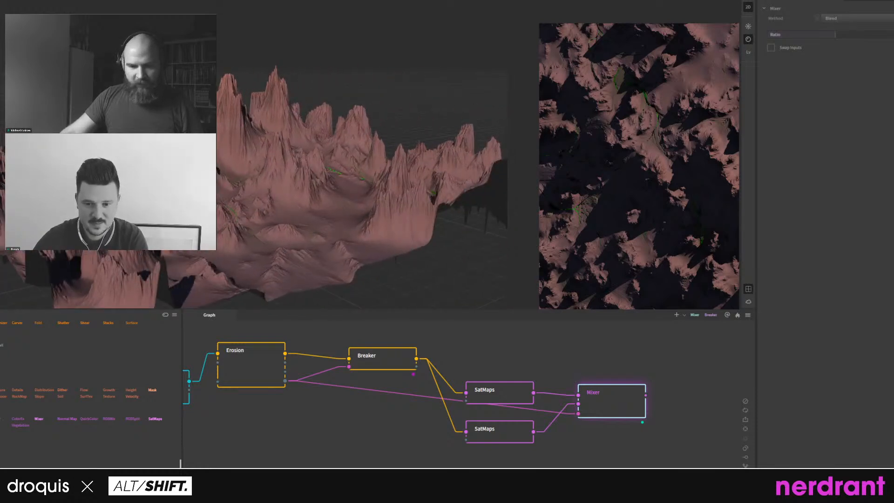
pyautogui.scroll(3, 253, 186)
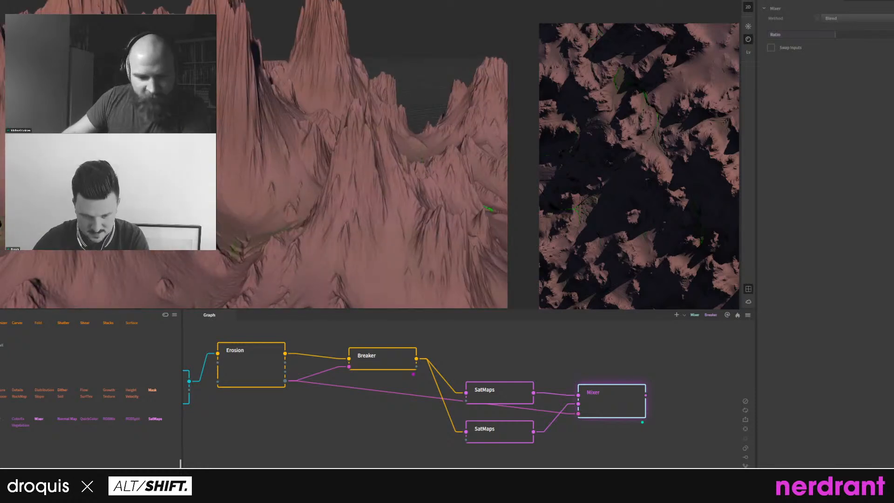
# Delete Erosion's Flow connection to Breaker and move both SatMaps nodes up, above the Mixer's level.
pyautogui.moveTo(409, 438); pyautogui.dragTo(466, 443, button='middle')
pyautogui.press('Delete')
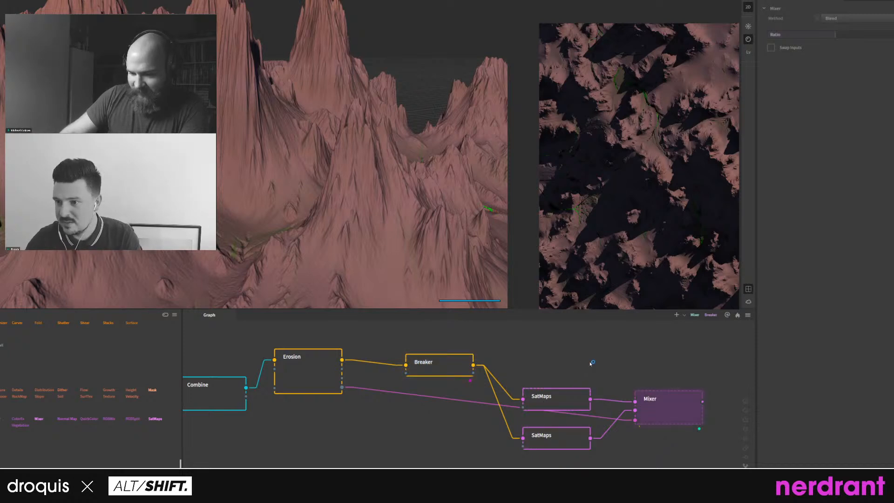
pyautogui.moveTo(590, 361); pyautogui.dragTo(551, 383)
# Select the Mixer node and lower its Ratio.
pyautogui.click(674, 404)
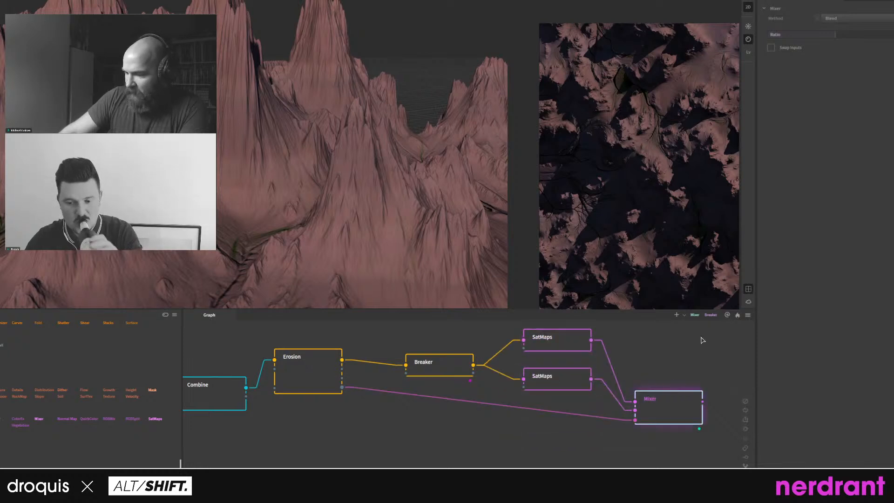
pyautogui.moveTo(702, 339); pyautogui.dragTo(666, 358, button='middle')
pyautogui.moveTo(820, 35); pyautogui.dragTo(794, 33)
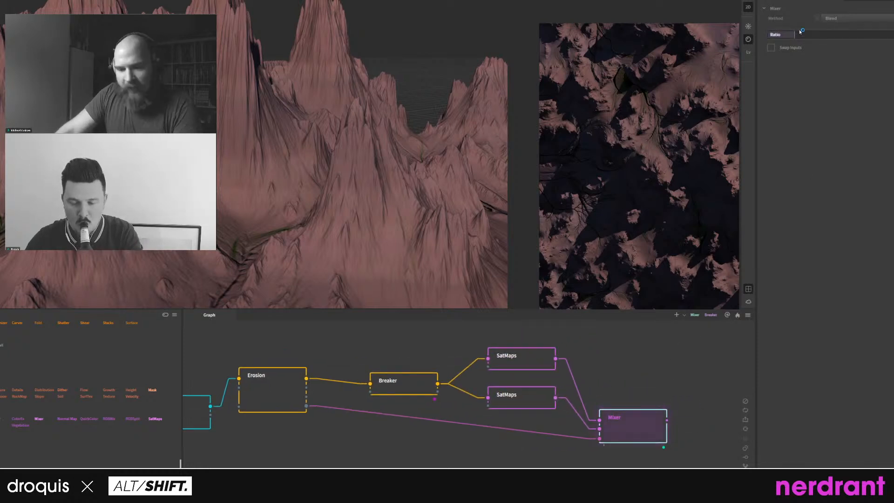
# Raise the Mixer's Ratio and move the Mixer node slightly down and farther away from the two SatMaps nodes.
pyautogui.click(881, 34)
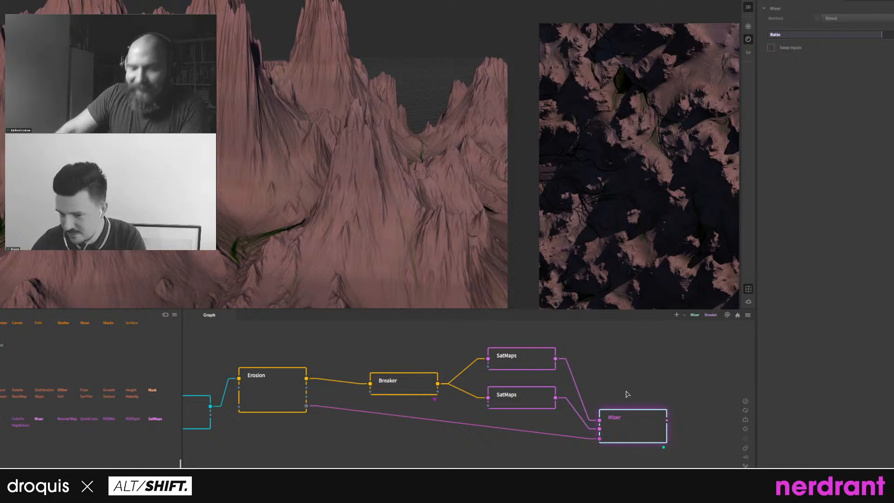
pyautogui.moveTo(627, 392); pyautogui.dragTo(569, 349, button='middle')
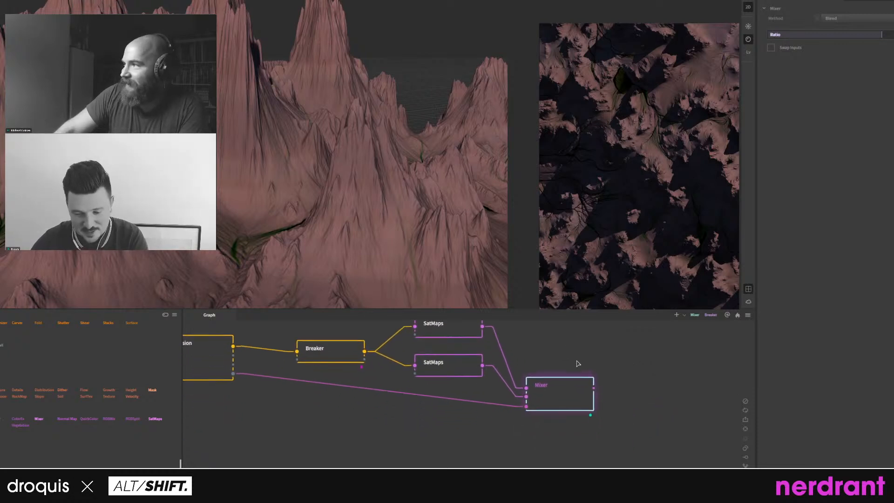
pyautogui.moveTo(562, 379); pyautogui.dragTo(588, 396)
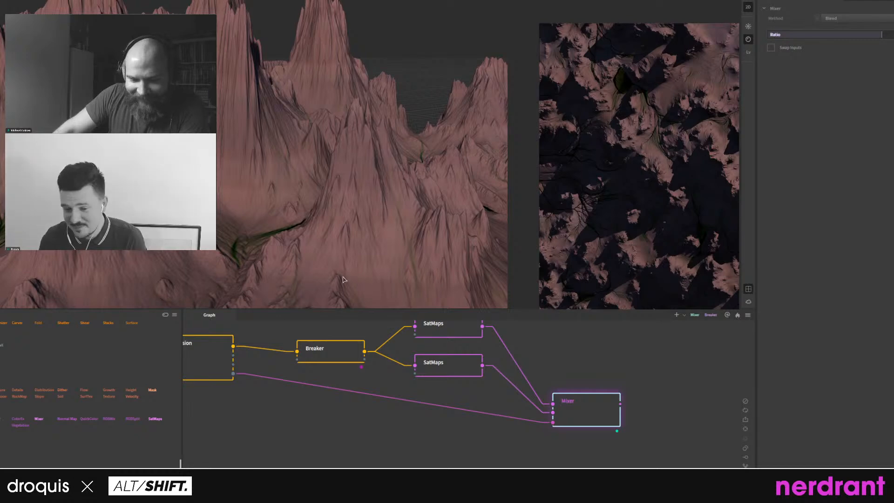
# Examine the blended colours on the terrain's peaks, slopes and flow channels, from close up and from a raised overall view.
pyautogui.scroll(-5, 249, 243)
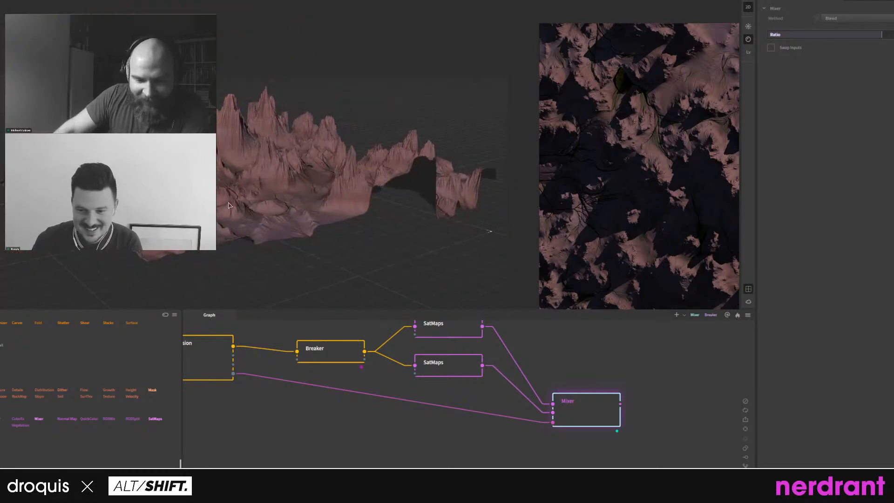
pyautogui.scroll(3, 228, 203)
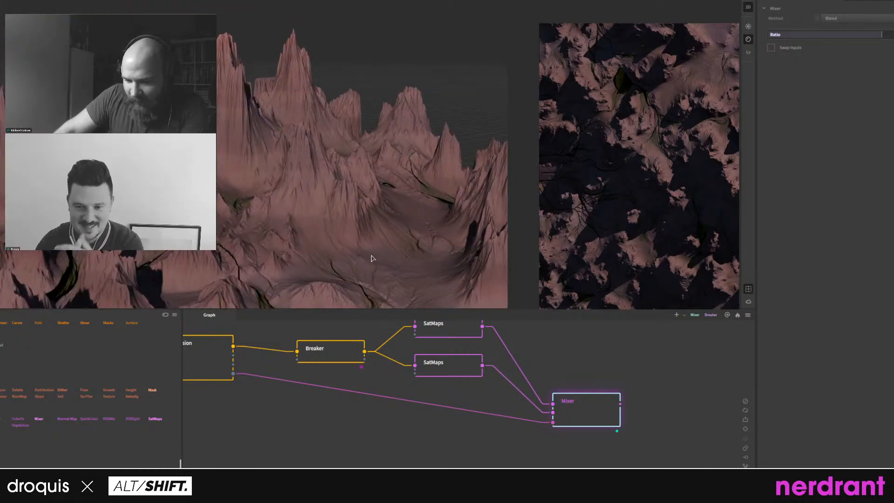
pyautogui.scroll(4, 240, 218)
pyautogui.scroll(-3, 238, 219)
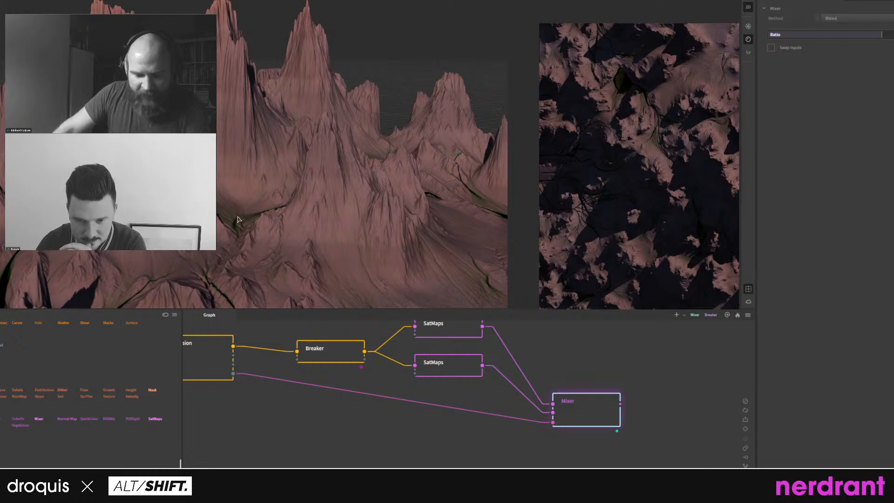
pyautogui.scroll(4, 233, 210)
pyautogui.scroll(-4, 231, 217)
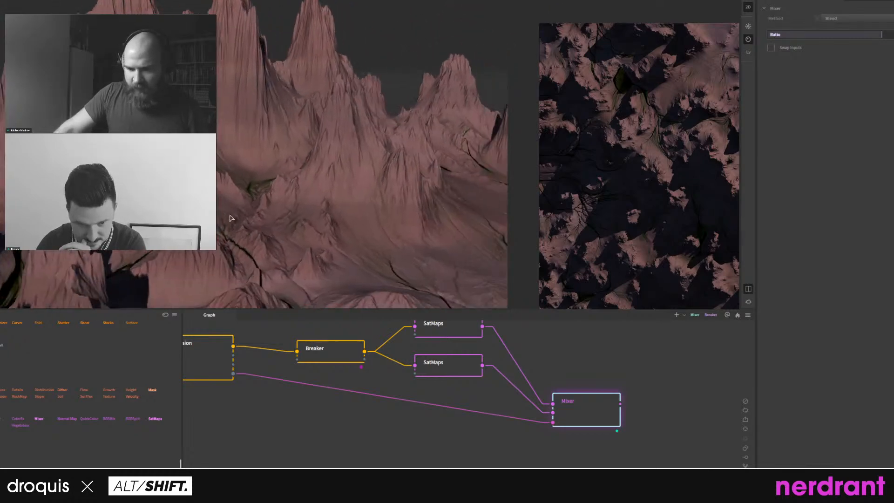
pyautogui.moveTo(229, 218); pyautogui.dragTo(213, 161, button='middle')
pyautogui.scroll(4, 217, 166)
pyautogui.scroll(-4, 218, 172)
pyautogui.scroll(-5, 217, 228)
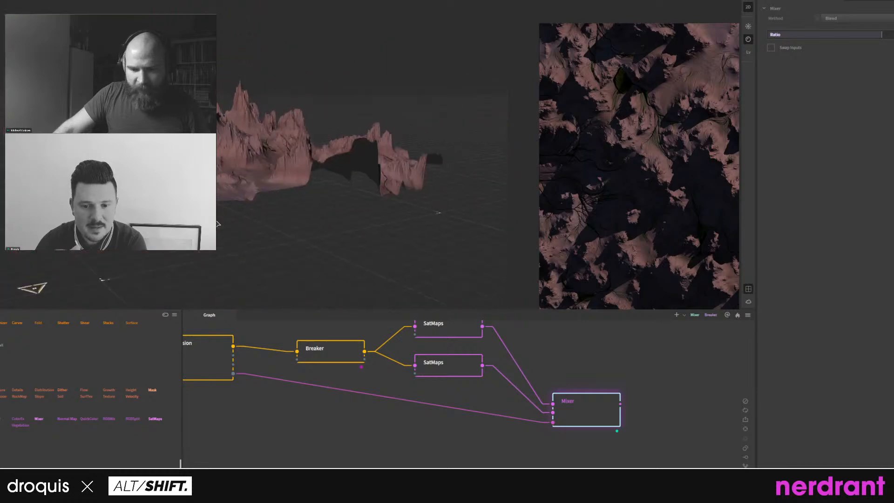
pyautogui.moveTo(218, 225); pyautogui.dragTo(233, 148)
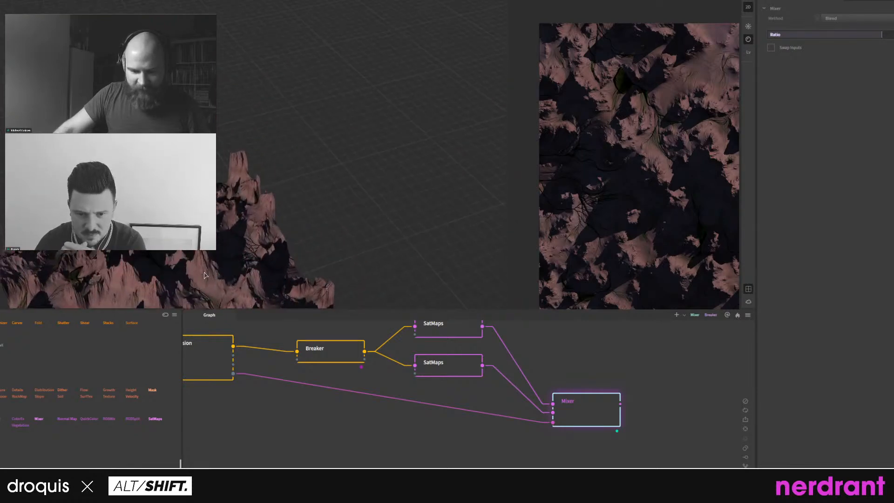
pyautogui.scroll(-2, 211, 272)
pyautogui.moveTo(211, 272); pyautogui.dragTo(336, 175, button='middle')
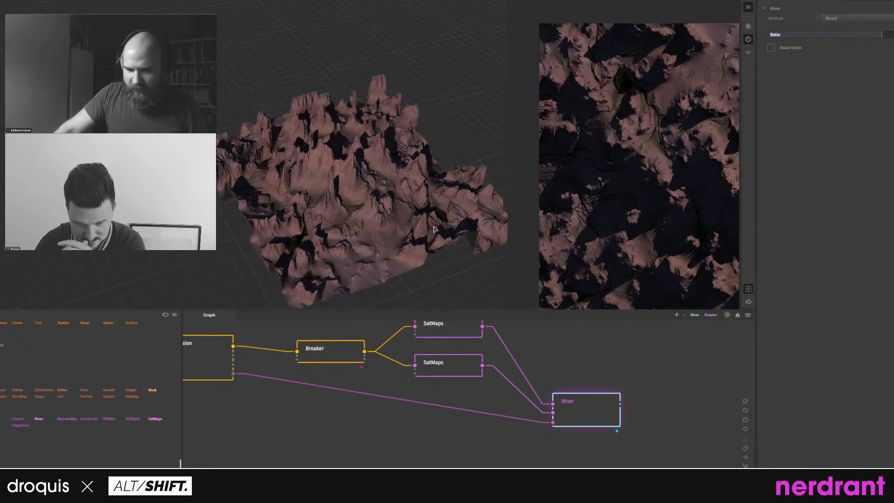
pyautogui.scroll(3, 335, 185)
pyautogui.moveTo(437, 219); pyautogui.dragTo(389, 236)
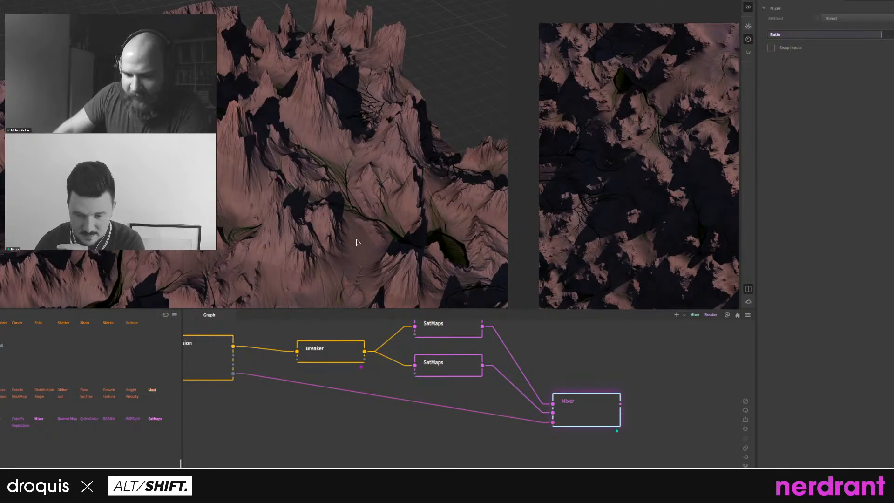
# Set the upper SatMaps node to gradient 0000 of the Colorful library.
pyautogui.moveTo(579, 365); pyautogui.dragTo(557, 396, button='middle')
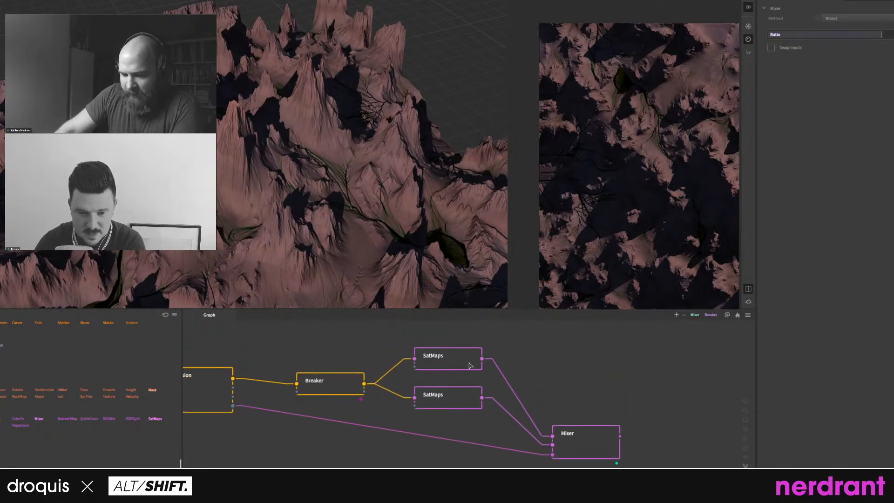
pyautogui.click(469, 365)
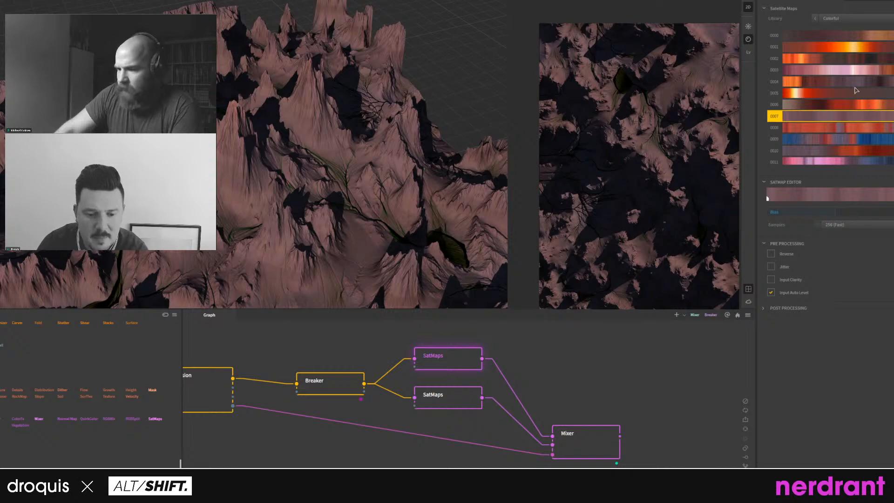
pyautogui.click(838, 35)
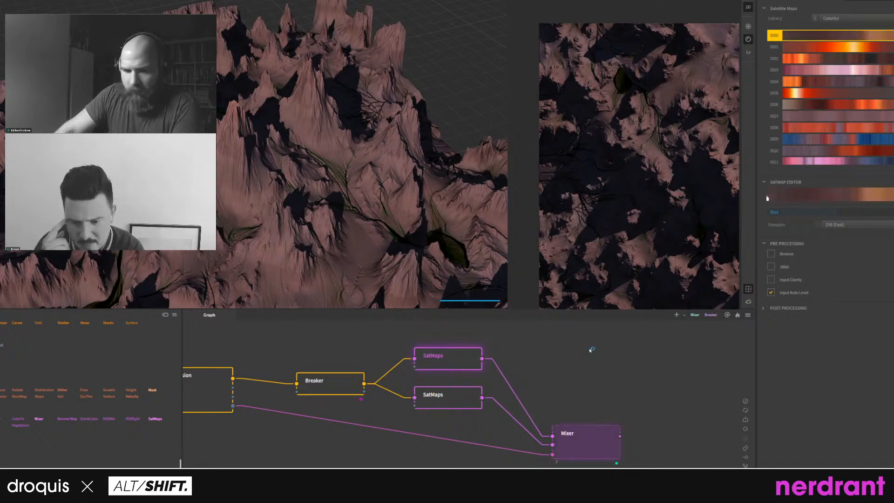
# Connect Erosion's third output to the Mixer's third input in place of the current mask connection.
pyautogui.moveTo(260, 460); pyautogui.dragTo(274, 459, button='middle')
pyautogui.moveTo(256, 398); pyautogui.dragTo(554, 458)
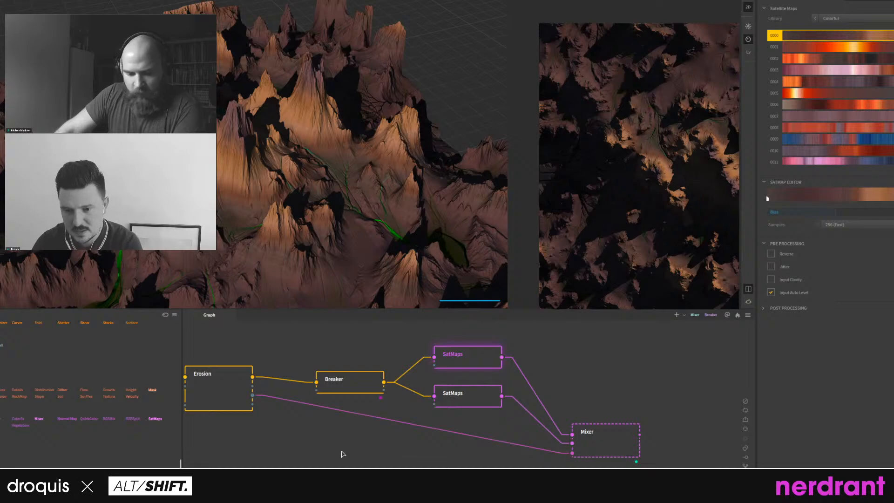
pyautogui.moveTo(339, 457); pyautogui.dragTo(342, 459, button='middle')
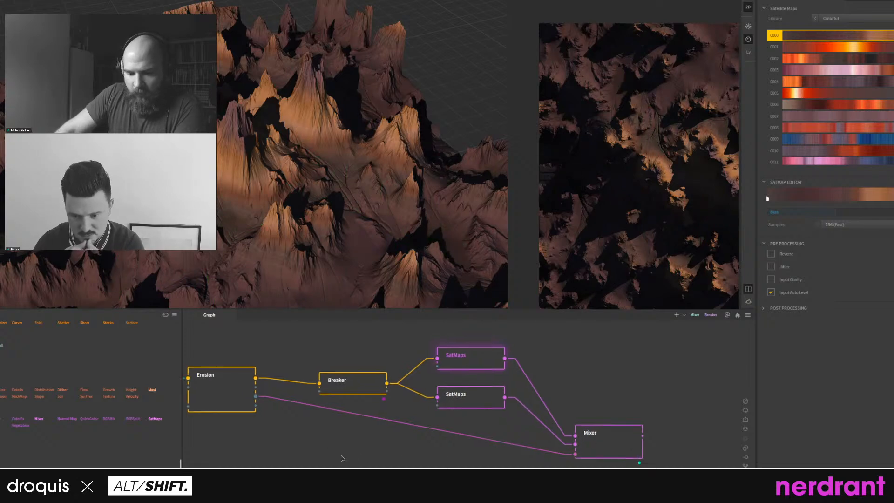
# Try Erosion's second output as the Mixer's mask and reconnect Erosion's third output in its place.
pyautogui.click(615, 440)
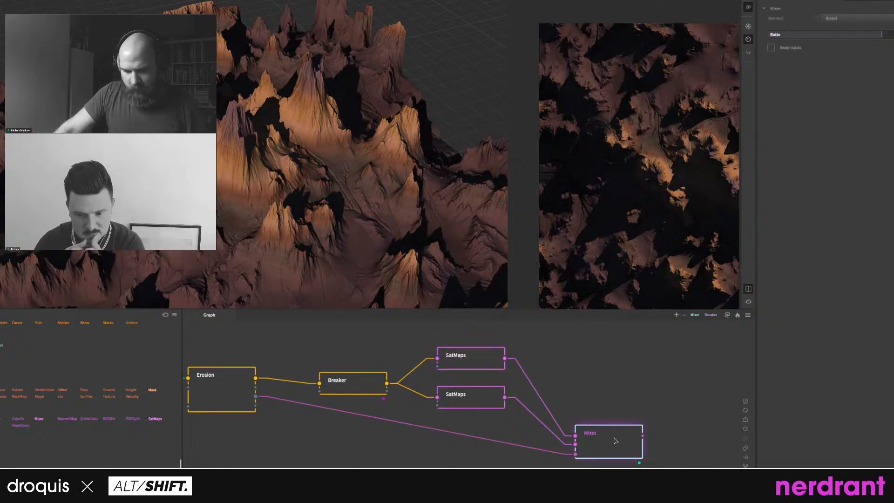
pyautogui.moveTo(367, 426); pyautogui.dragTo(373, 425)
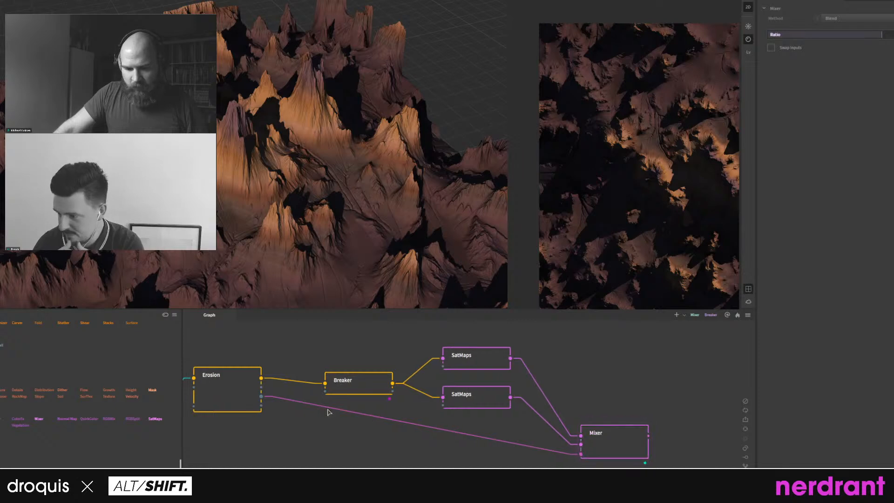
pyautogui.moveTo(262, 389); pyautogui.dragTo(582, 455)
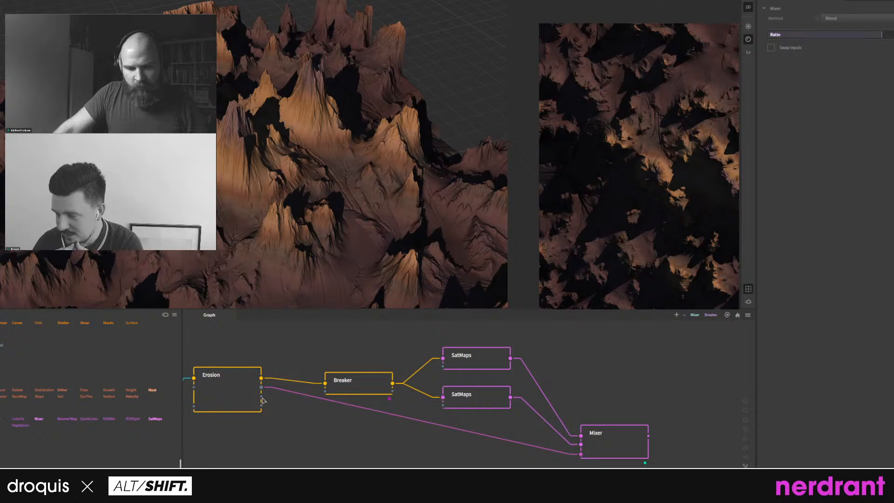
pyautogui.moveTo(261, 397); pyautogui.dragTo(580, 454)
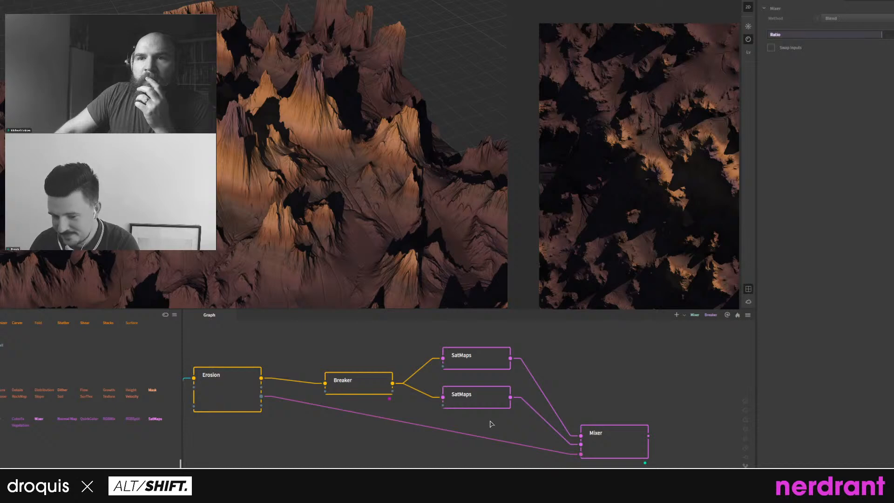
# Move the Erosion node down beside Combine and lift the Breaker node up out of the main chain.
pyautogui.scroll(-3, 424, 428)
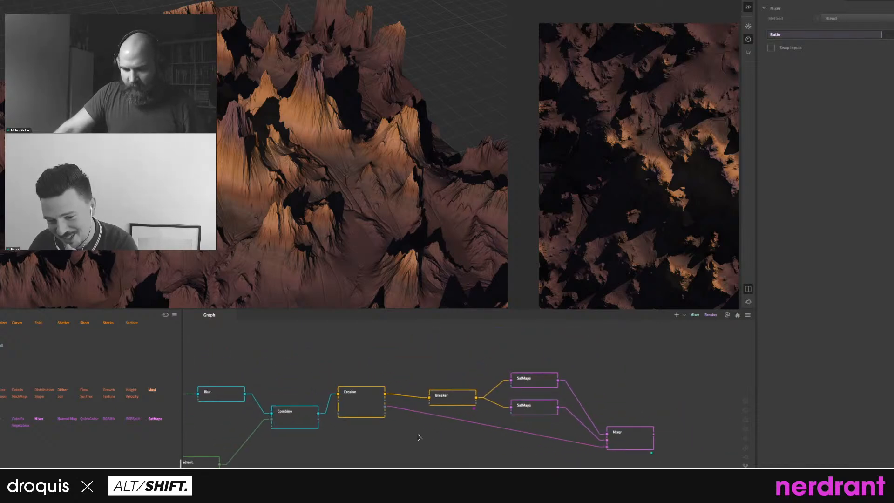
pyautogui.moveTo(359, 411); pyautogui.dragTo(388, 442)
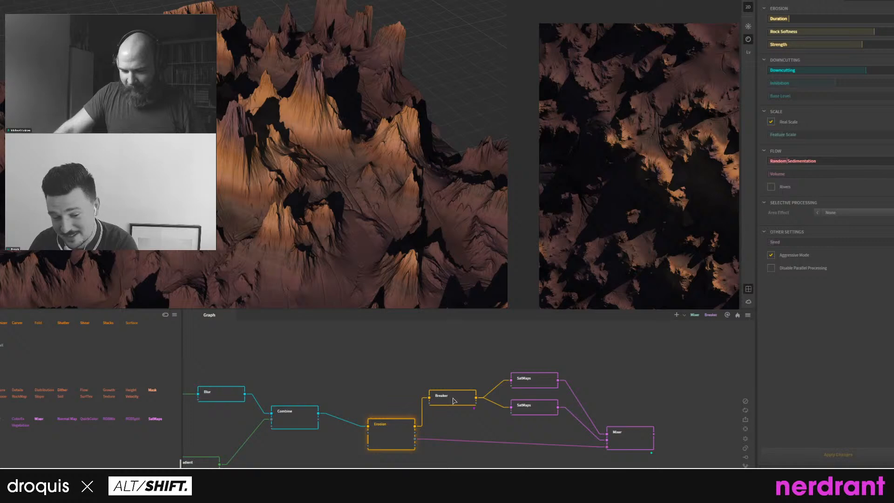
pyautogui.moveTo(453, 400); pyautogui.dragTo(368, 368)
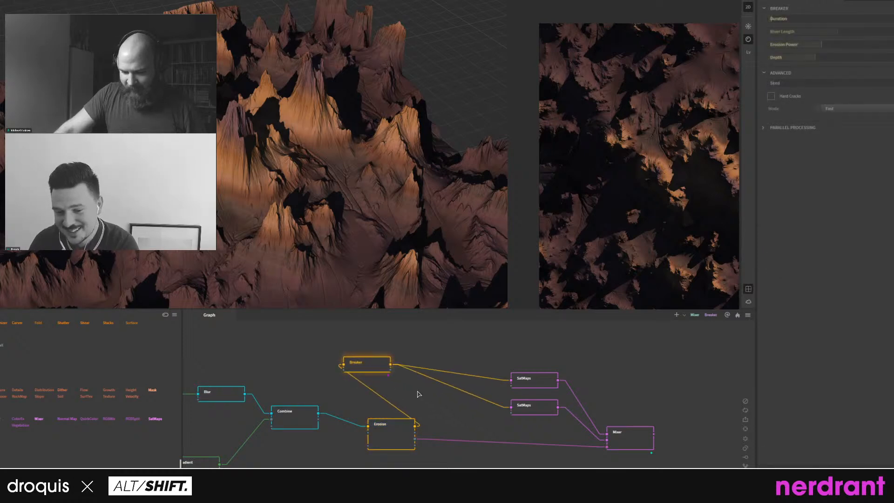
# Disconnect Breaker, feed Erosion's main output directly into both SatMaps nodes, and move Erosion closer to them.
pyautogui.moveTo(446, 369); pyautogui.dragTo(512, 381)
pyautogui.press('Delete')
pyautogui.press('Delete')
pyautogui.moveTo(415, 425); pyautogui.dragTo(512, 410)
pyautogui.moveTo(386, 424); pyautogui.dragTo(438, 406)
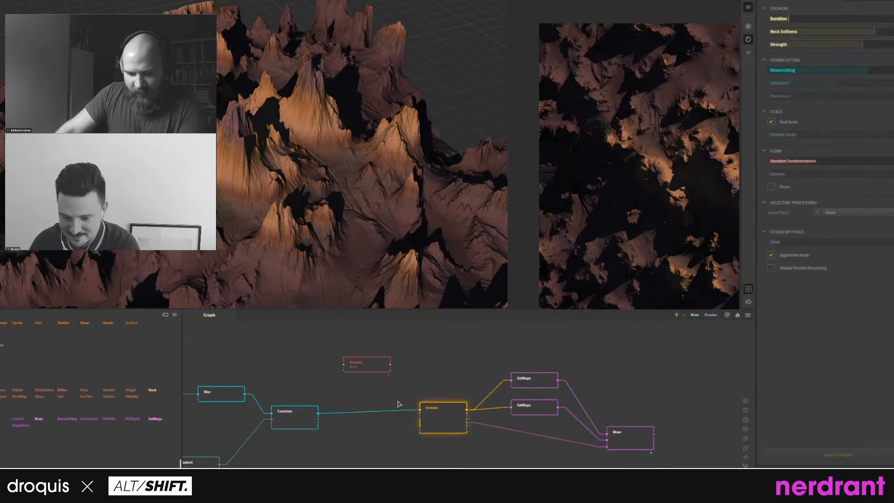
# Wire the Breaker node between Combine and Erosion and place it in line between them.
pyautogui.moveTo(398, 401); pyautogui.dragTo(416, 391, button='middle')
pyautogui.moveTo(386, 360); pyautogui.dragTo(359, 368)
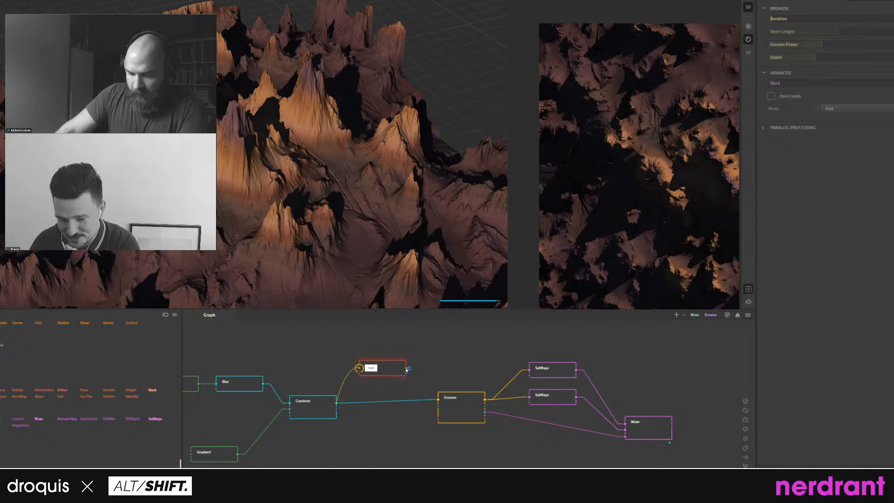
pyautogui.moveTo(406, 370); pyautogui.dragTo(440, 404)
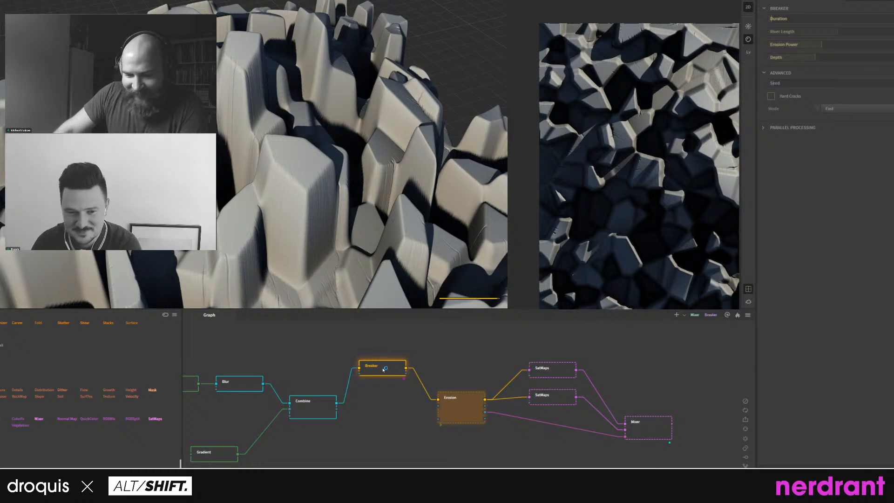
pyautogui.moveTo(365, 371); pyautogui.dragTo(367, 390)
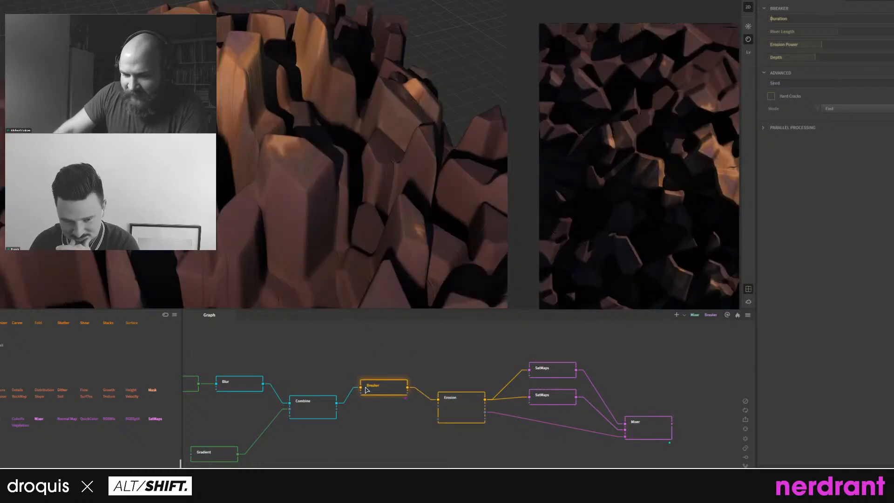
# Increase the Breaker node's Duration and inspect the resulting terrain.
pyautogui.click(819, 19)
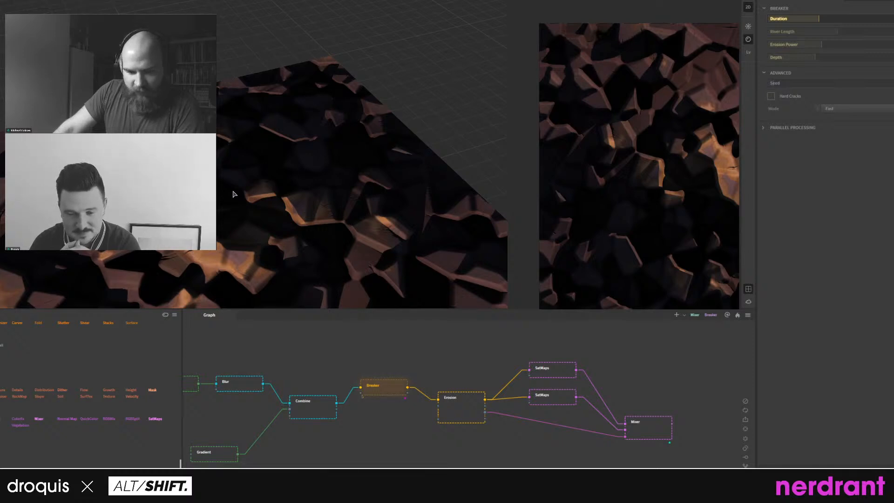
pyautogui.scroll(-3, 234, 193)
pyautogui.moveTo(247, 243); pyautogui.dragTo(261, 236, button='middle')
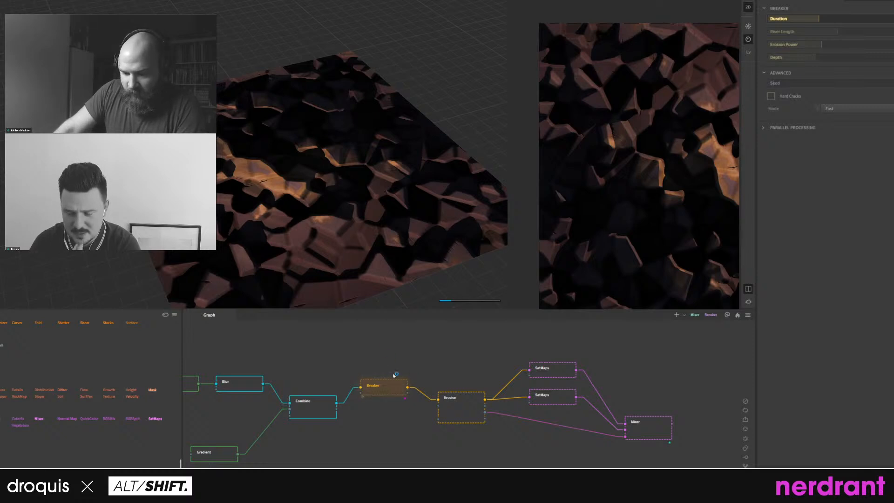
pyautogui.moveTo(394, 375); pyautogui.dragTo(385, 378, button='middle')
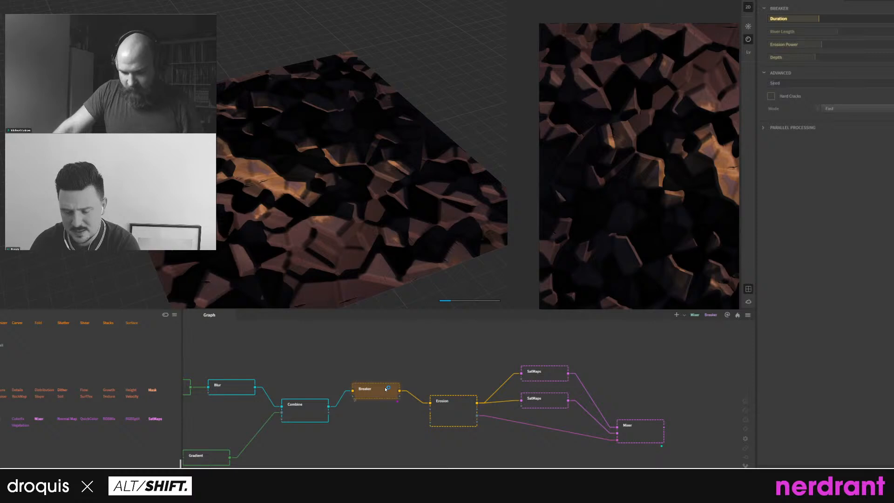
pyautogui.moveTo(391, 373); pyautogui.dragTo(404, 365, button='middle')
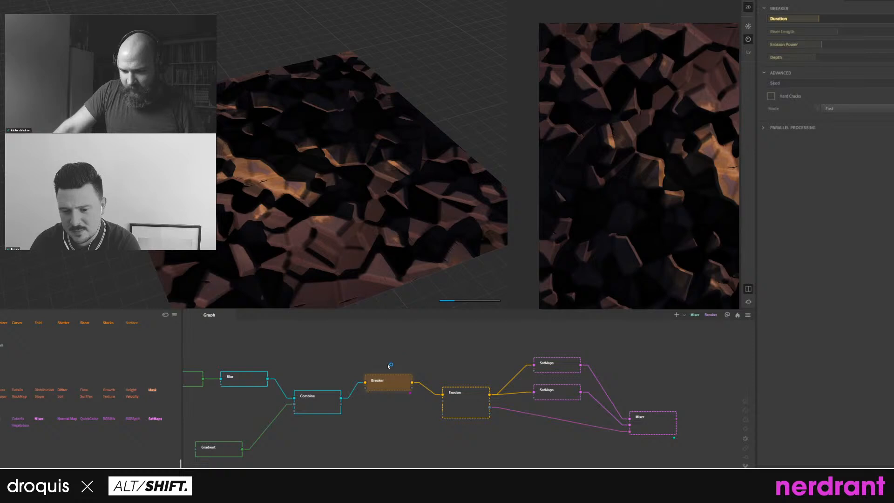
pyautogui.scroll(3, 390, 367)
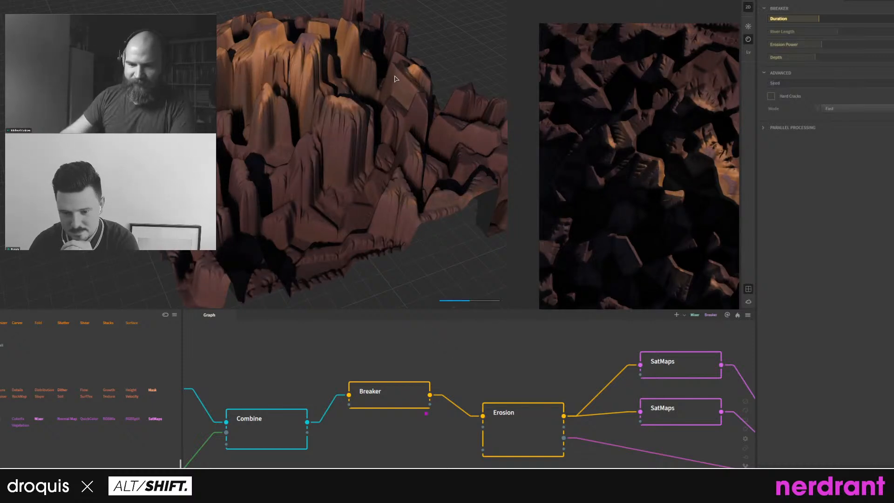
pyautogui.moveTo(402, 111); pyautogui.dragTo(386, 121, button='middle')
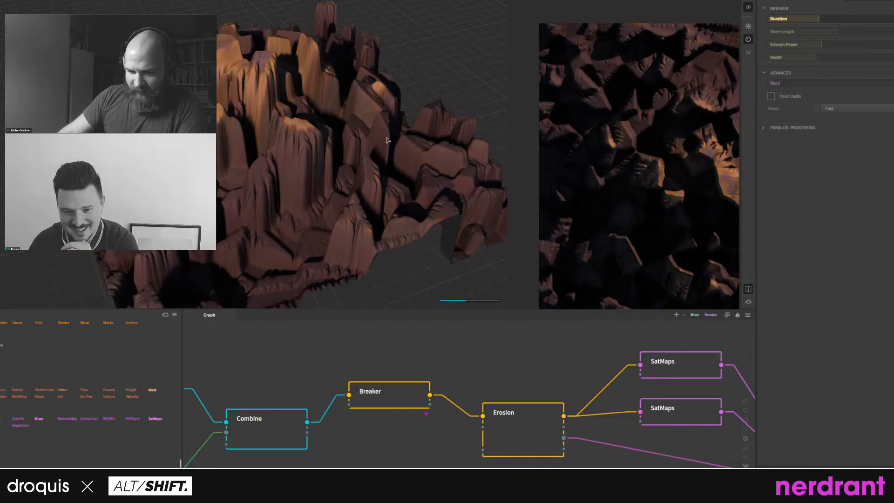
# Display the Erosion node's settings and examine its place in the graph.
pyautogui.moveTo(486, 371); pyautogui.dragTo(409, 361, button='middle')
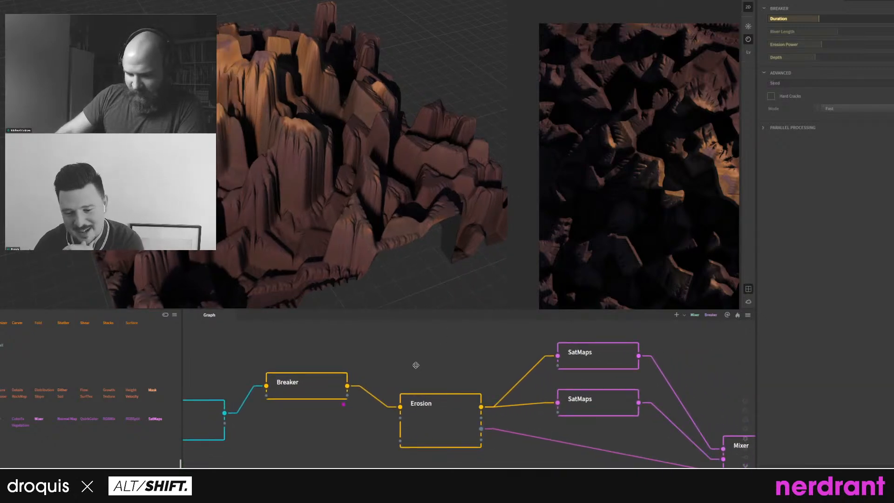
pyautogui.moveTo(445, 395); pyautogui.dragTo(424, 394, button='middle')
pyautogui.click(425, 395)
pyautogui.moveTo(442, 349); pyautogui.dragTo(444, 390, button='middle')
pyautogui.scroll(-2, 428, 354)
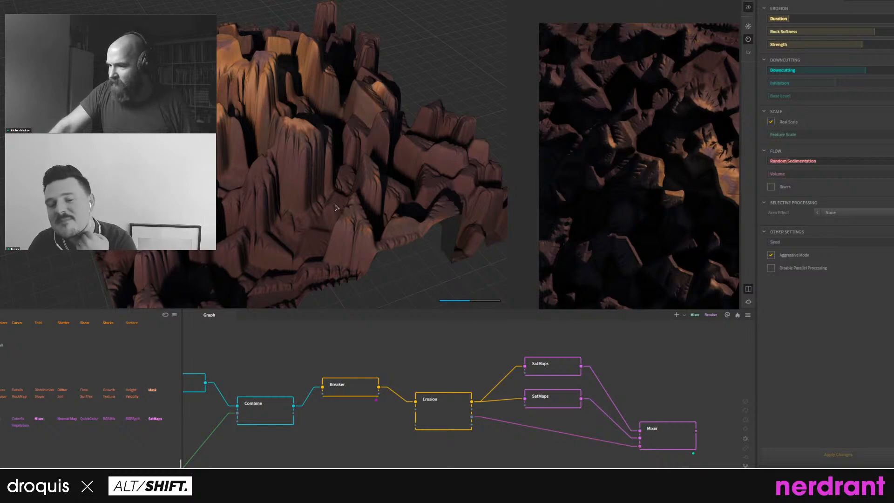
pyautogui.moveTo(374, 357); pyautogui.dragTo(407, 361, button='middle')
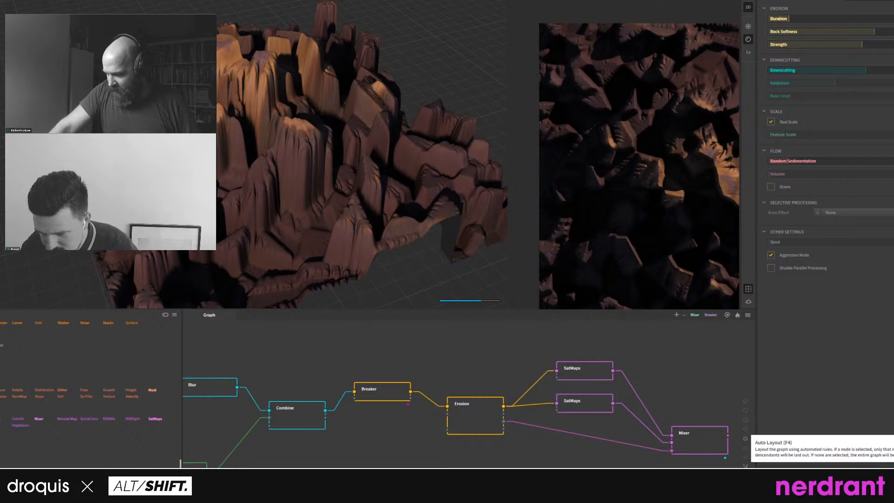
pyautogui.click(745, 466)
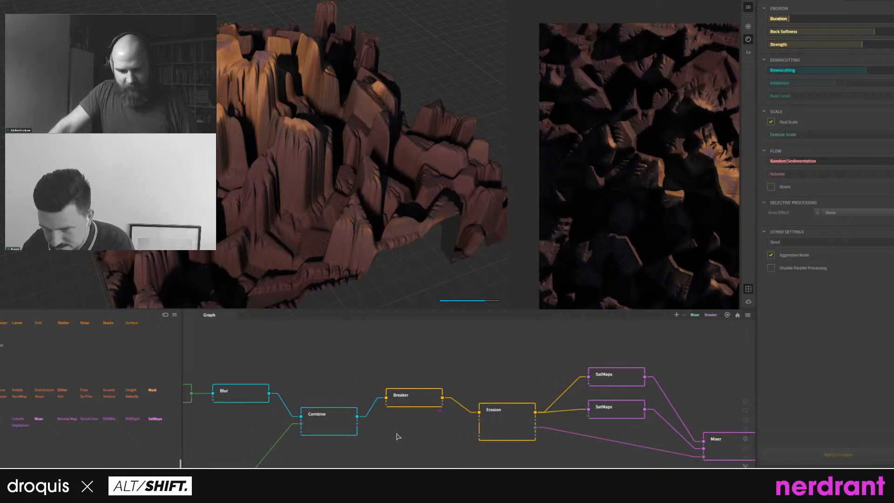
# Preview the Voronoi+ node's output and examine the rest of the node chain.
pyautogui.moveTo(397, 436); pyautogui.dragTo(478, 427, button='middle')
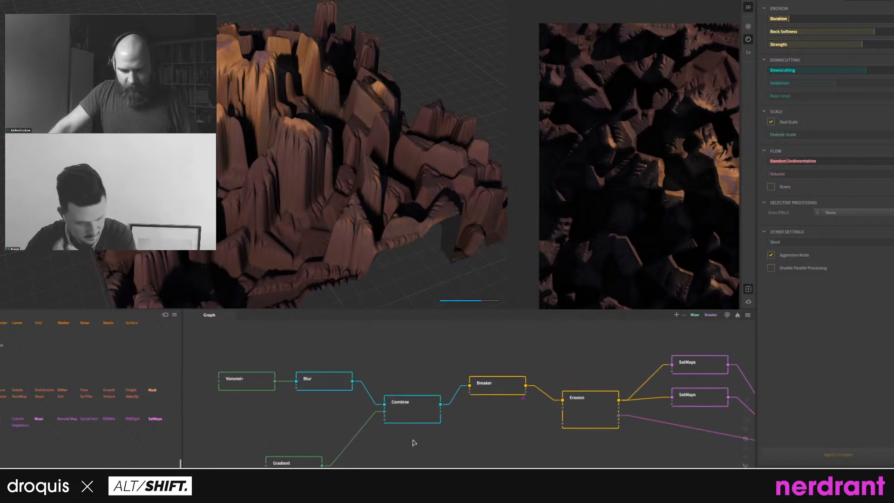
pyautogui.click(244, 381)
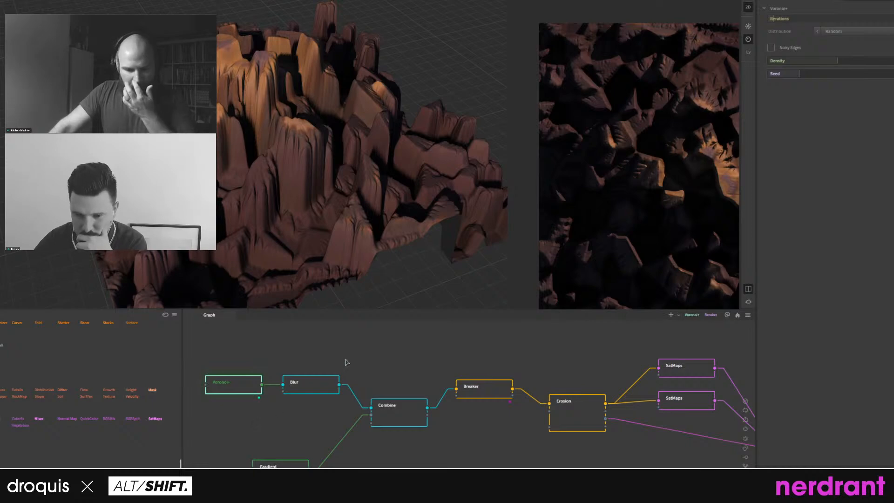
pyautogui.moveTo(370, 361); pyautogui.dragTo(371, 373, button='middle')
pyautogui.moveTo(446, 408); pyautogui.dragTo(414, 417, button='middle')
pyautogui.scroll(-2, 414, 417)
pyautogui.scroll(-1, 415, 414)
pyautogui.moveTo(461, 440); pyautogui.dragTo(381, 431, button='middle')
pyautogui.scroll(2, 363, 380)
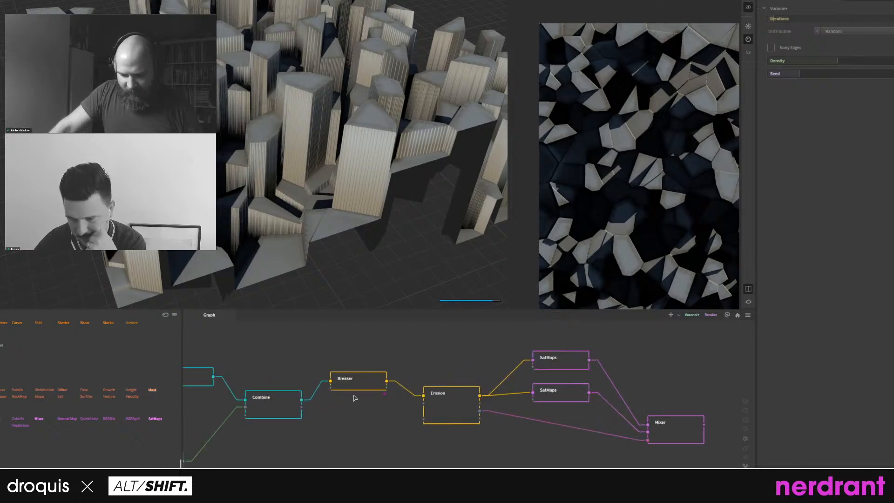
# Move Breaker and Erosion apart and disconnect both from Combine, the SatMaps nodes, the Mixer and each other.
pyautogui.moveTo(366, 378); pyautogui.dragTo(368, 410)
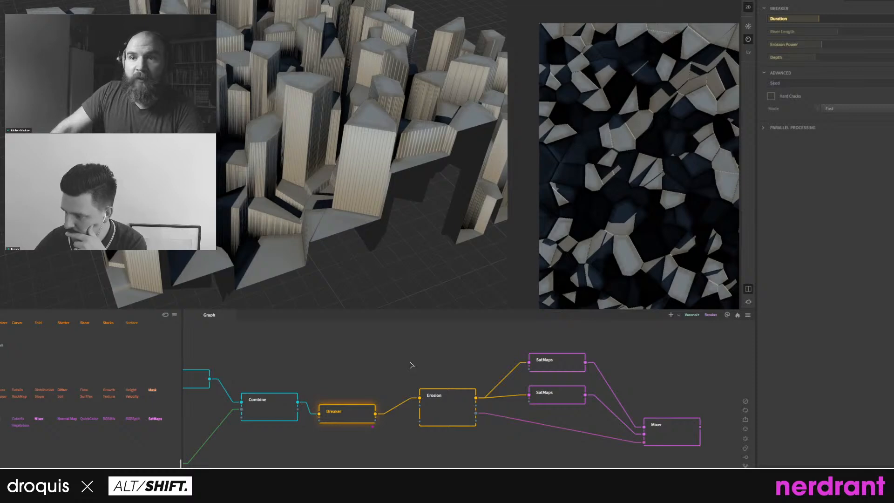
pyautogui.moveTo(439, 406); pyautogui.dragTo(410, 365)
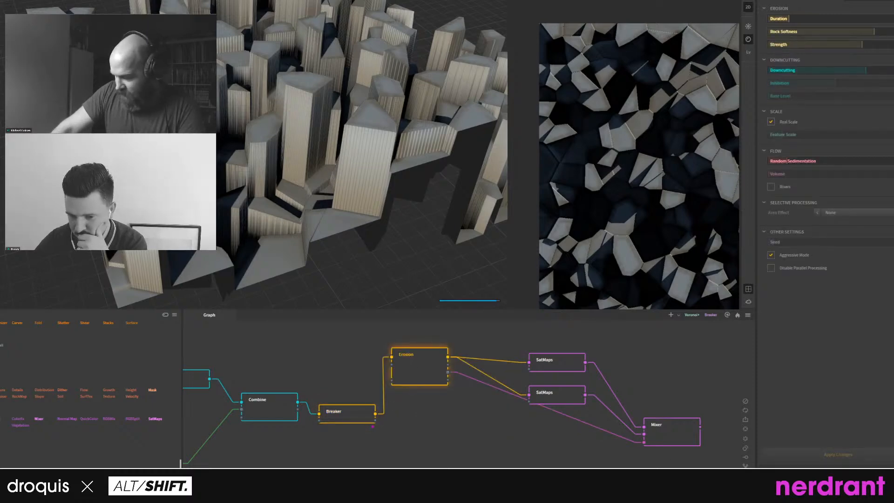
pyautogui.rightClick(426, 370)
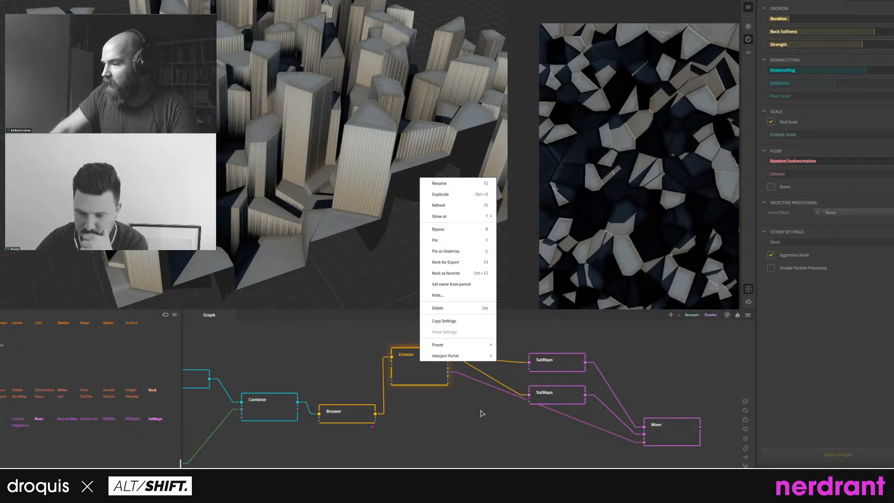
pyautogui.click(481, 410)
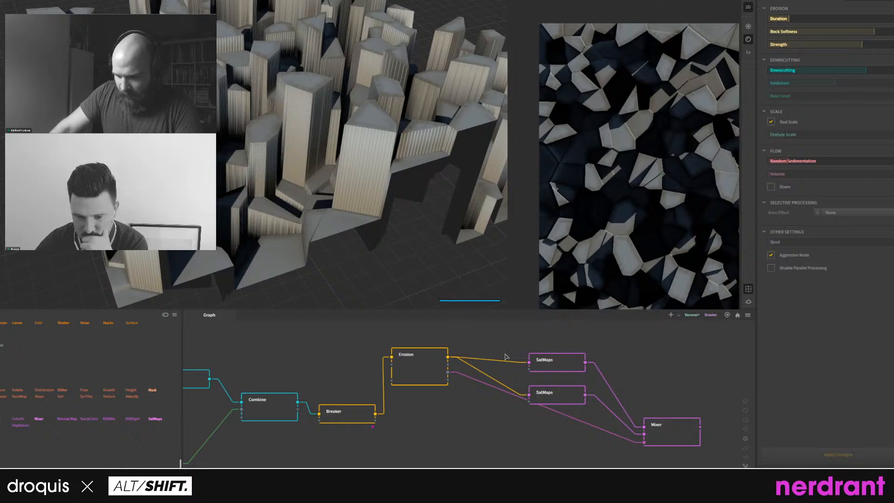
pyautogui.hotkey('ctrl', 'z')
pyautogui.keyDown('alt'); pyautogui.moveTo(487, 409); pyautogui.dragTo(468, 353); pyautogui.keyUp('alt')
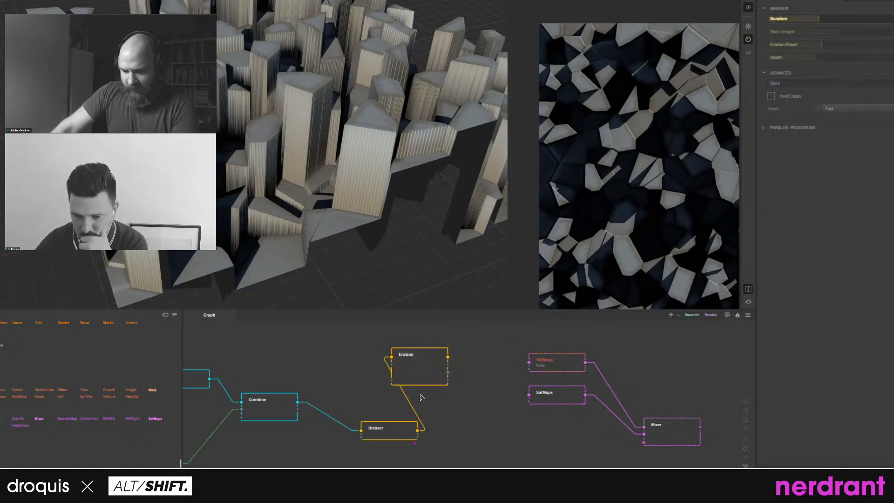
pyautogui.keyDown('alt'); pyautogui.moveTo(421, 397); pyautogui.dragTo(326, 426); pyautogui.keyUp('alt')
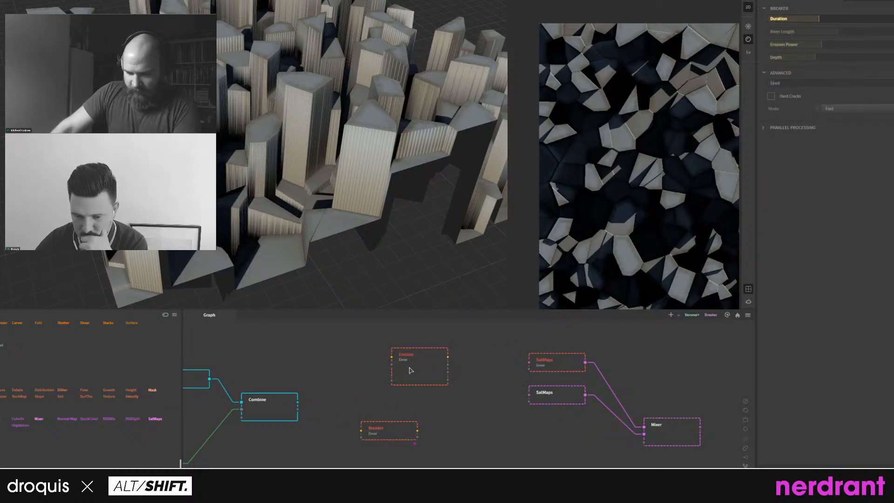
# Place Erosion ahead of Breaker and connect Erosion's main output to Breaker's input.
pyautogui.moveTo(410, 370); pyautogui.dragTo(371, 391)
pyautogui.moveTo(389, 426); pyautogui.dragTo(465, 426)
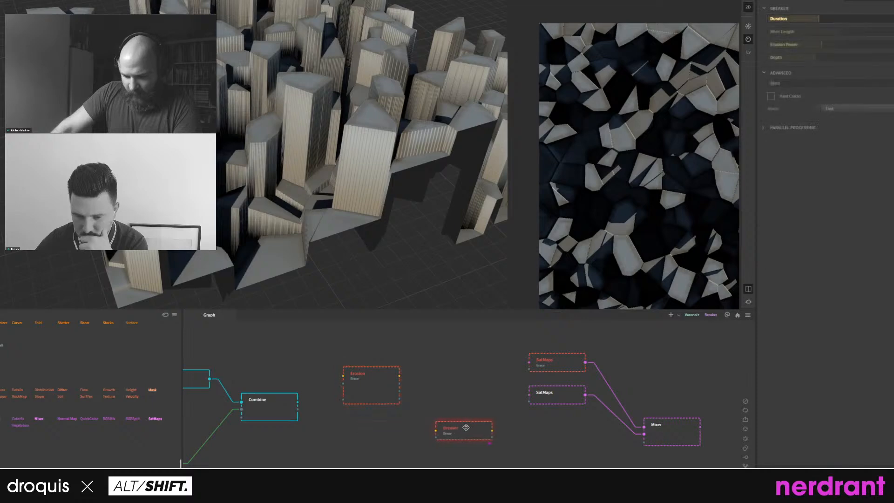
pyautogui.moveTo(427, 412); pyautogui.dragTo(437, 430)
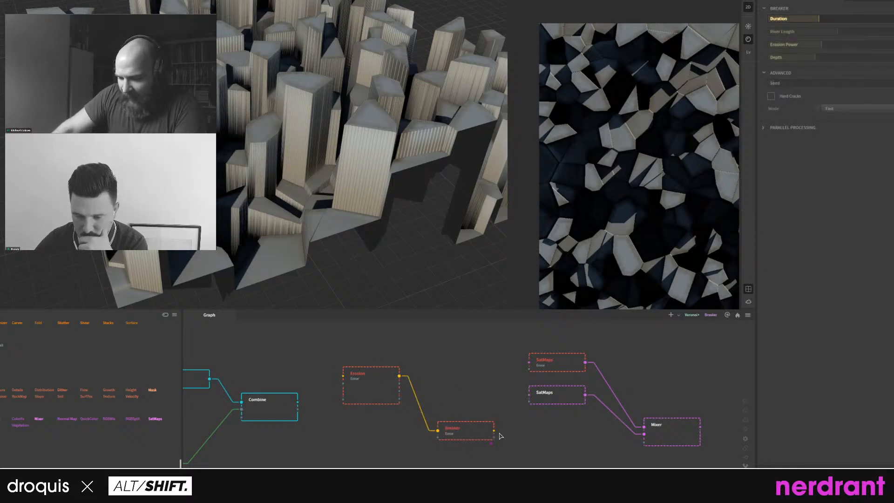
# Connect Breaker's main output to both SatMaps, its secondary output to the Mixer's third input, and Combine's output to Erosion.
pyautogui.moveTo(496, 440); pyautogui.dragTo(643, 441)
pyautogui.moveTo(495, 411); pyautogui.dragTo(529, 362)
pyautogui.moveTo(352, 400); pyautogui.dragTo(431, 393, button='middle')
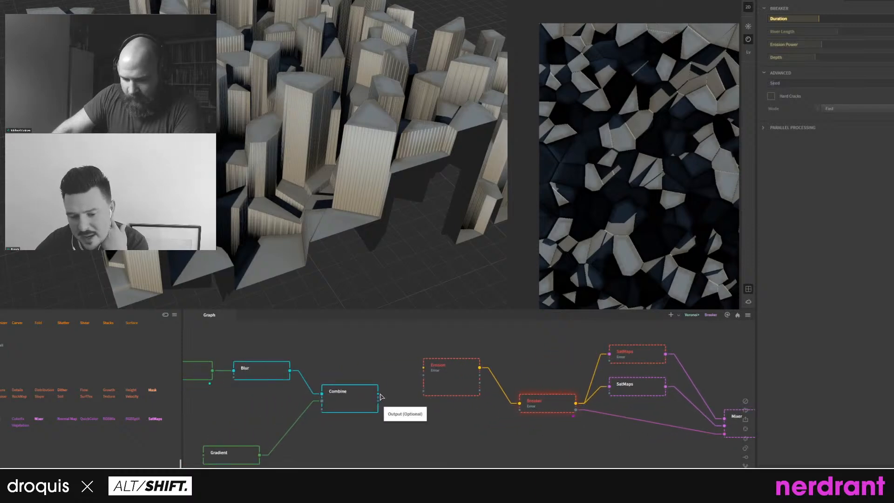
pyautogui.moveTo(378, 392); pyautogui.dragTo(423, 370)
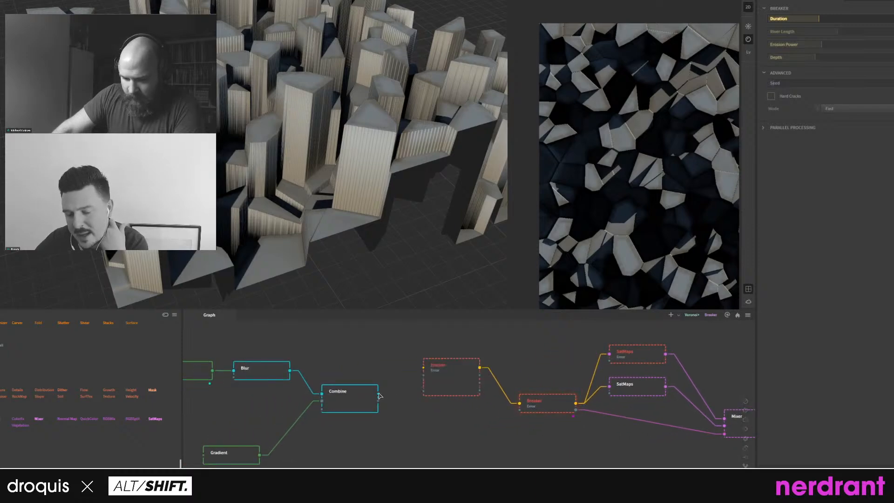
pyautogui.moveTo(378, 393); pyautogui.dragTo(424, 368)
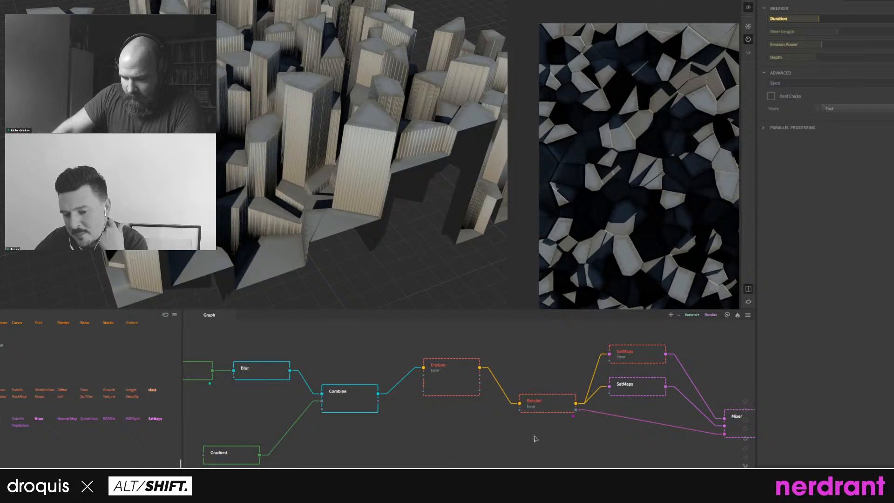
# Rearrange the graph by raising Breaker above Erosion and shifting both SatMaps and the Mixer farther along to make room.
pyautogui.moveTo(535, 439); pyautogui.dragTo(483, 453, button='middle')
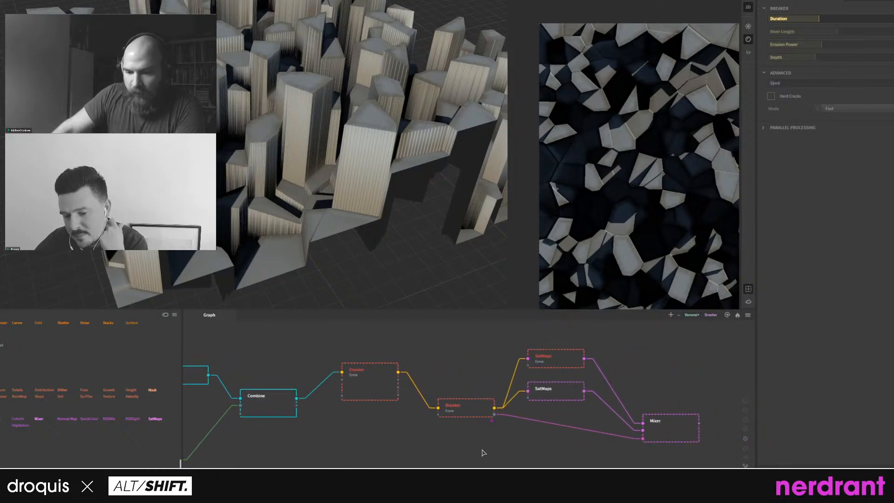
pyautogui.moveTo(428, 433); pyautogui.dragTo(469, 451, button='middle')
pyautogui.moveTo(482, 422); pyautogui.dragTo(455, 343)
pyautogui.moveTo(524, 408); pyautogui.dragTo(416, 392, button='middle')
pyautogui.moveTo(640, 356); pyautogui.dragTo(465, 438)
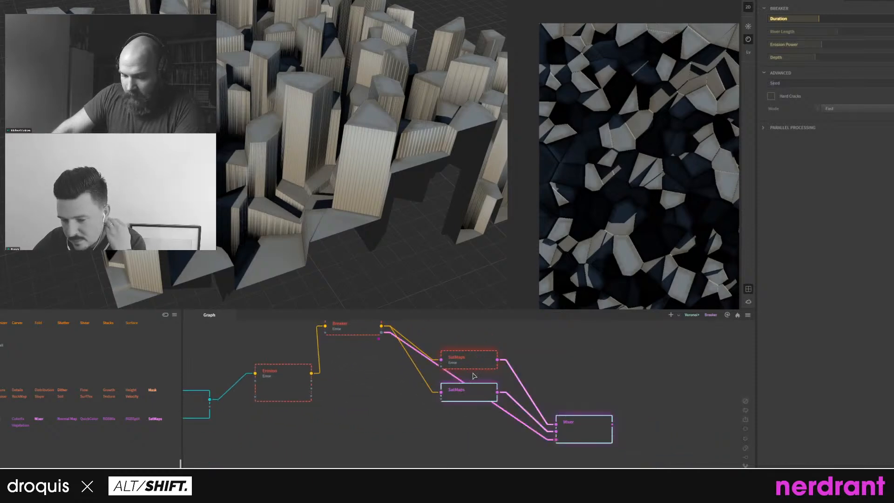
pyautogui.moveTo(474, 375); pyautogui.dragTo(576, 363)
pyautogui.moveTo(402, 385); pyautogui.dragTo(401, 395, button='middle')
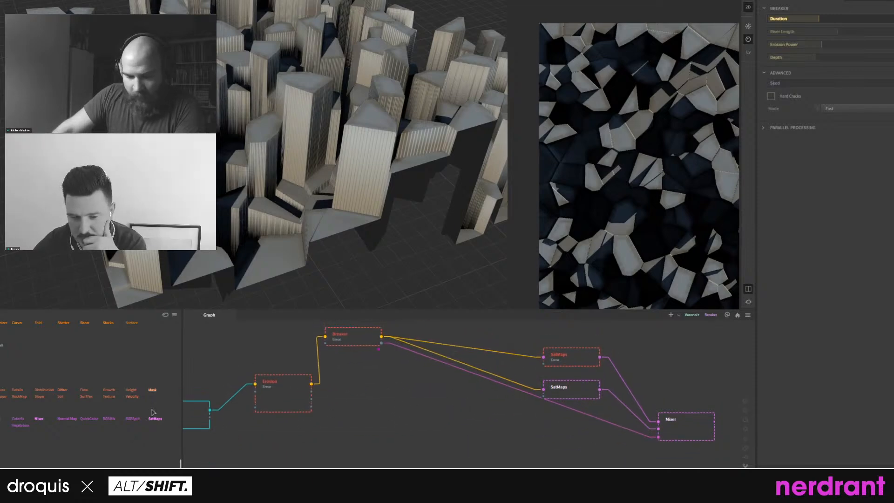
# Add a second Mixer node and feed it Erosion's Flow output and Breaker's secondary output.
pyautogui.moveTo(40, 420); pyautogui.dragTo(419, 426)
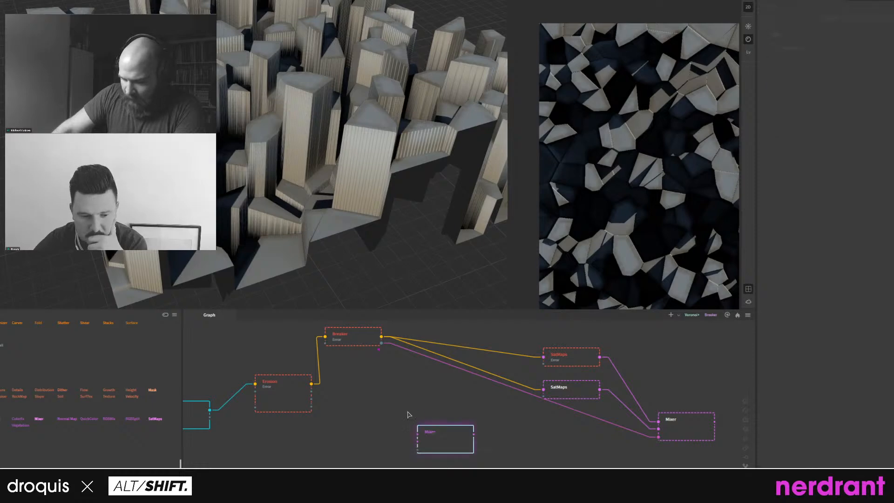
pyautogui.moveTo(395, 399); pyautogui.dragTo(378, 399, button='middle')
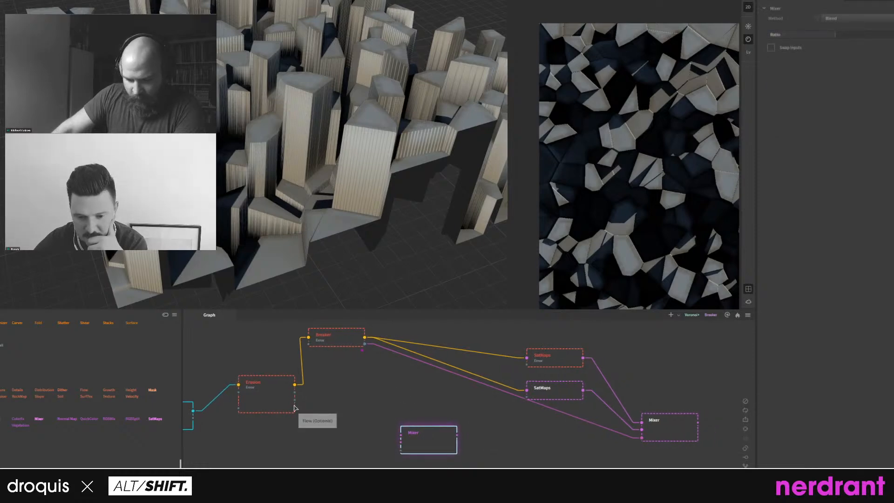
pyautogui.moveTo(295, 407); pyautogui.dragTo(400, 441)
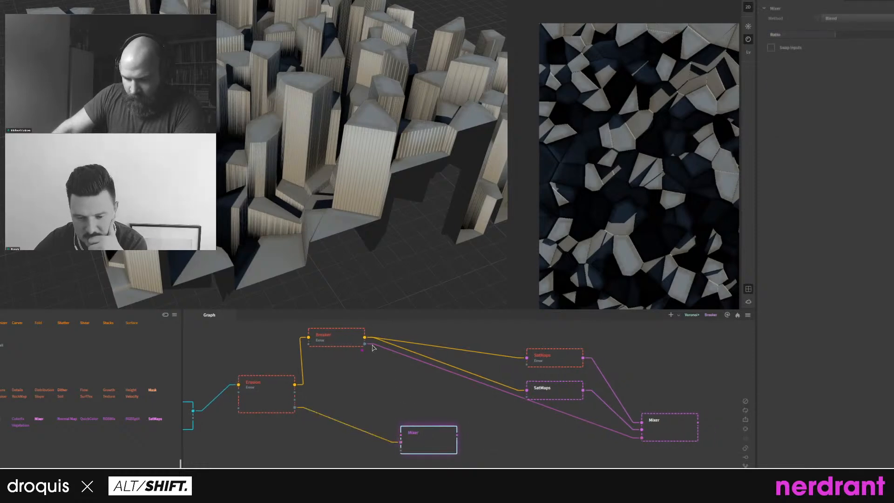
pyautogui.moveTo(365, 345); pyautogui.dragTo(401, 438)
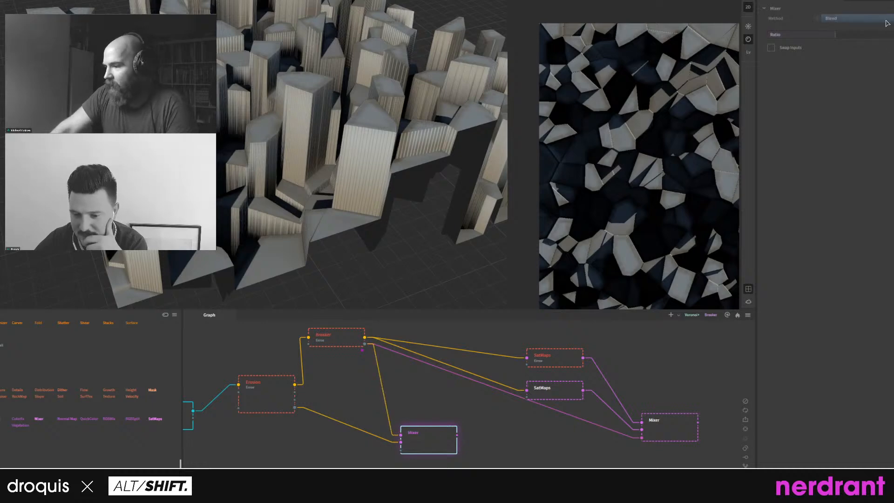
# Set the new Mixer node's method to Multiply.
pyautogui.click(856, 18)
pyautogui.click(858, 72)
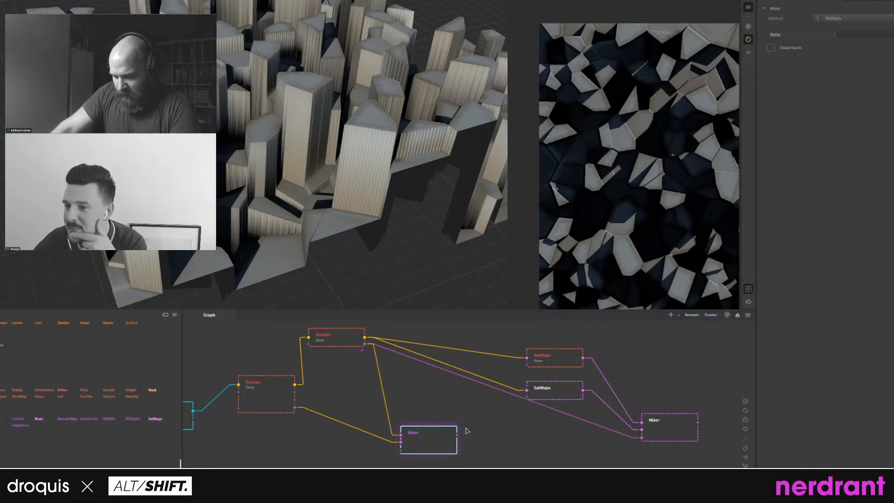
# Connect the Multiply Mixer's output to the third input of the final Mixer.
pyautogui.moveTo(457, 435); pyautogui.dragTo(642, 437)
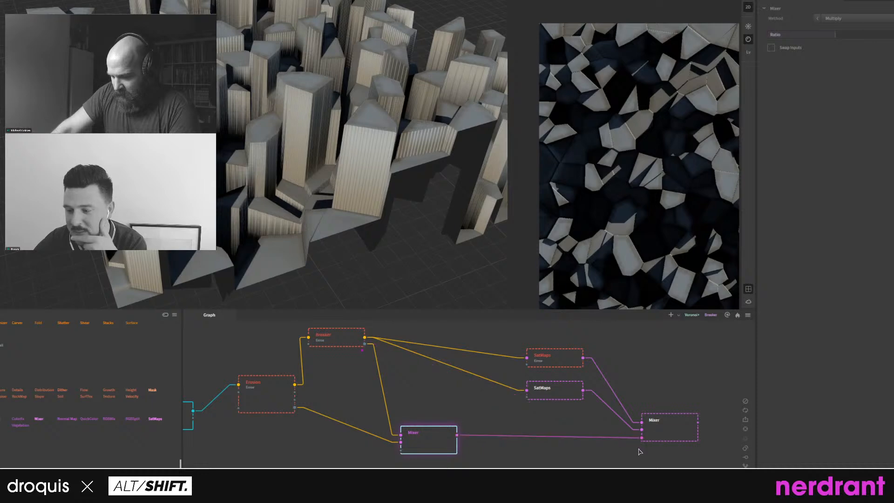
pyautogui.moveTo(517, 434); pyautogui.dragTo(518, 412, button='middle')
pyautogui.click(502, 455)
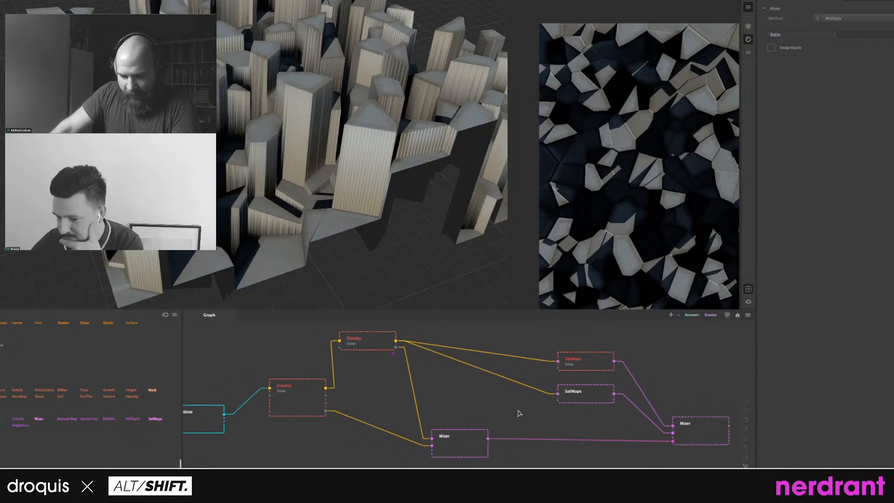
pyautogui.moveTo(430, 399); pyautogui.dragTo(504, 419, button='middle')
pyautogui.scroll(-2, 503, 420)
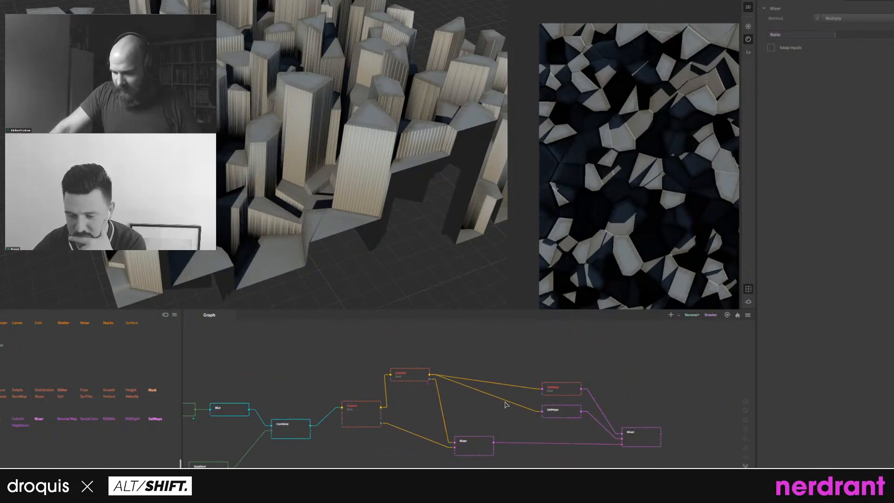
# Build the Breaker node, examine its terrain up close in the 3D preview, and pin the node.
pyautogui.click(414, 377)
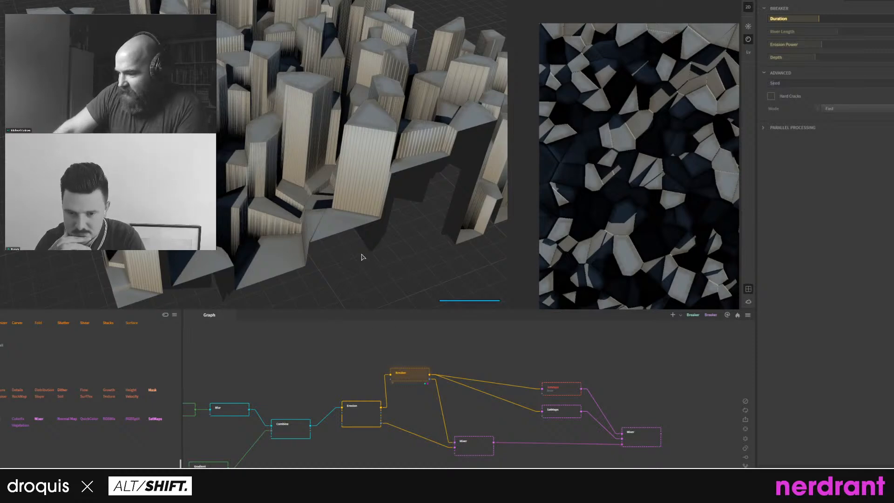
pyautogui.moveTo(302, 234); pyautogui.dragTo(259, 183)
pyautogui.scroll(5, 282, 214)
pyautogui.moveTo(624, 377); pyautogui.dragTo(562, 347)
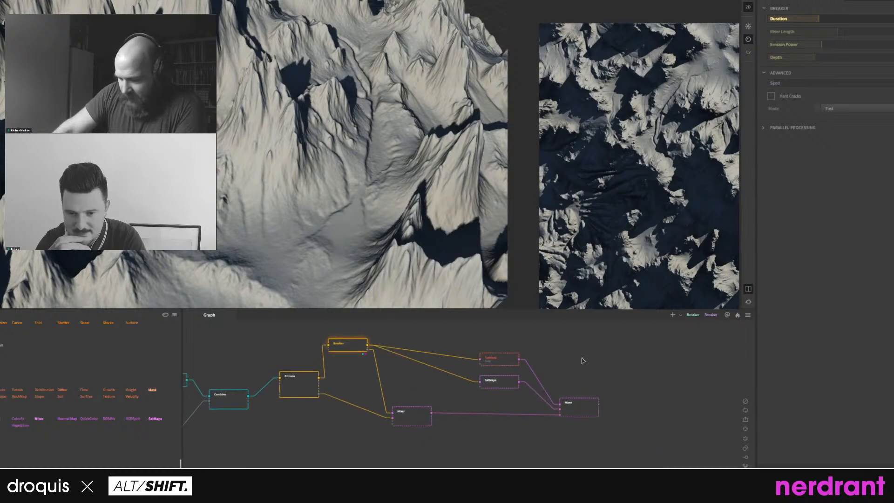
pyautogui.click(391, 356)
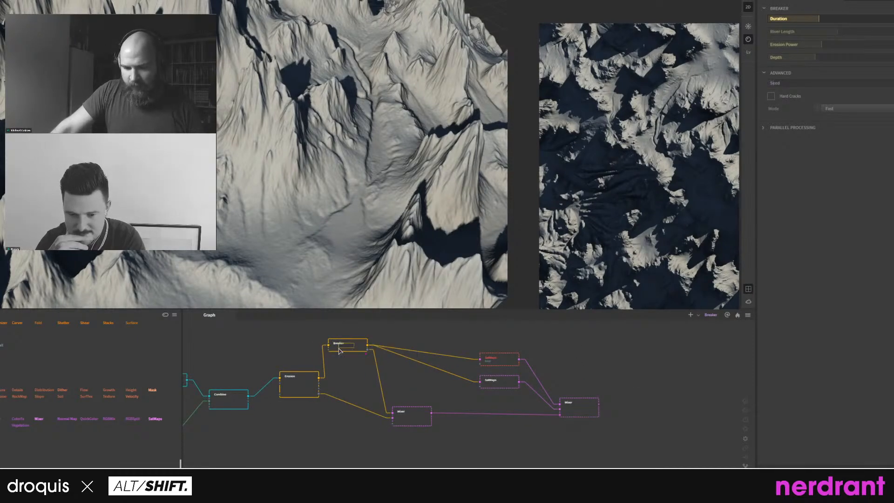
pyautogui.rightClick(343, 346)
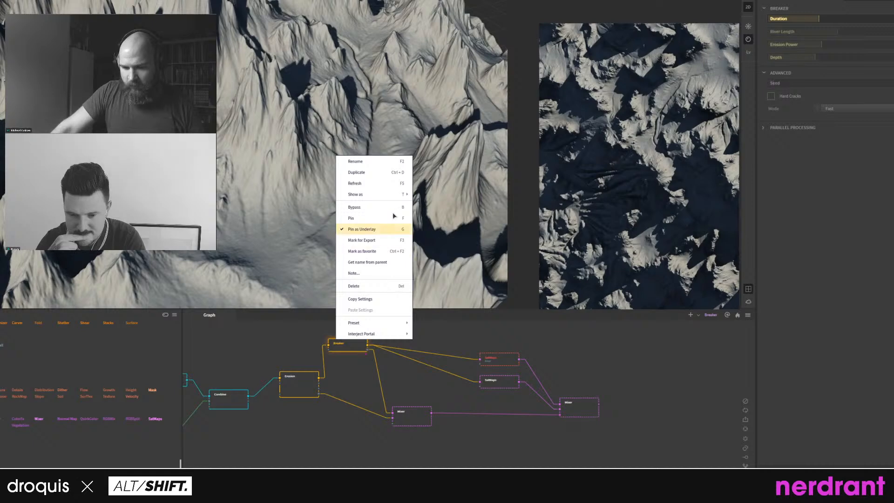
pyautogui.click(393, 217)
# Switch the preview to the final Mixer and examine the terrain from a wider and a closer angle.
pyautogui.click(583, 403)
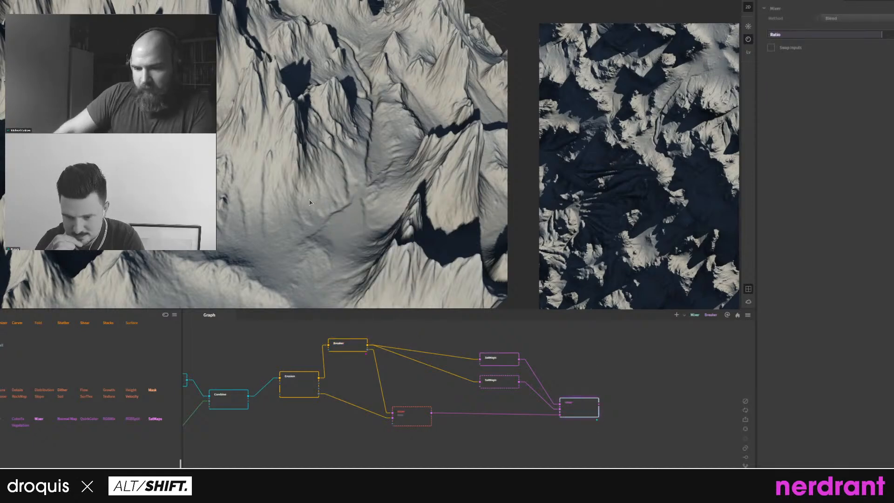
pyautogui.scroll(-3, 310, 198)
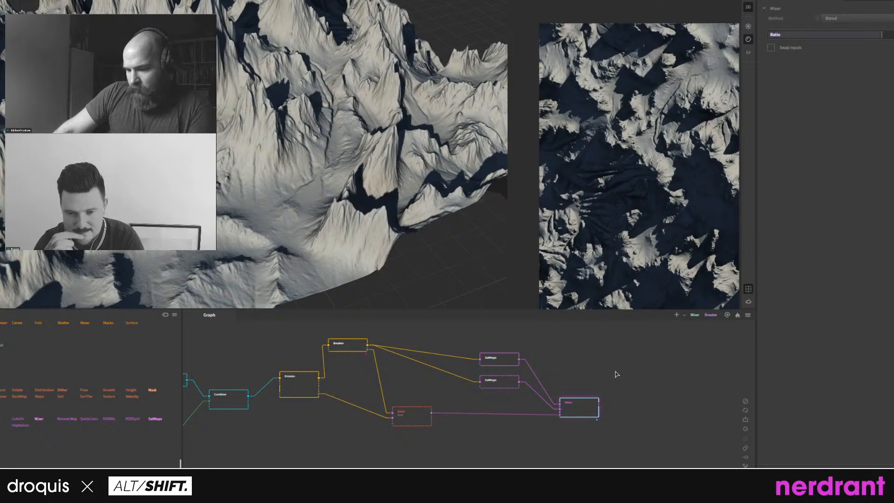
pyautogui.moveTo(606, 388); pyautogui.dragTo(606, 395, button='middle')
pyautogui.rightClick(581, 408)
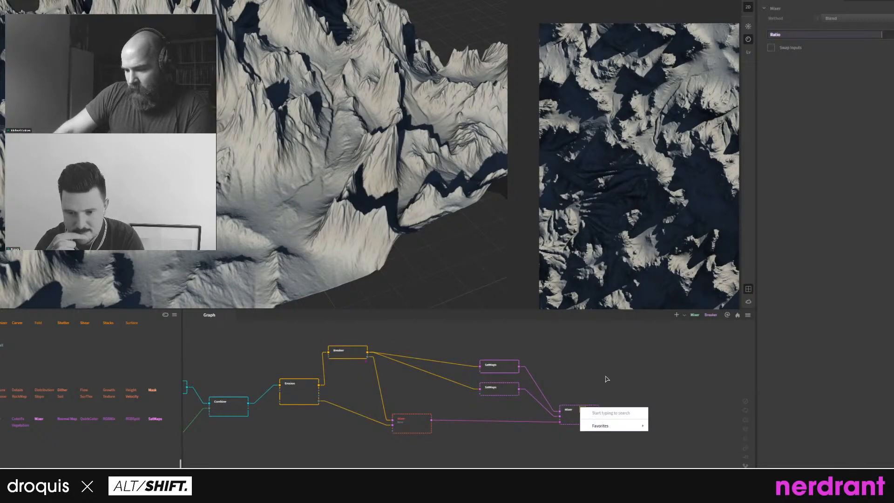
pyautogui.click(605, 379)
pyautogui.rightClick(579, 411)
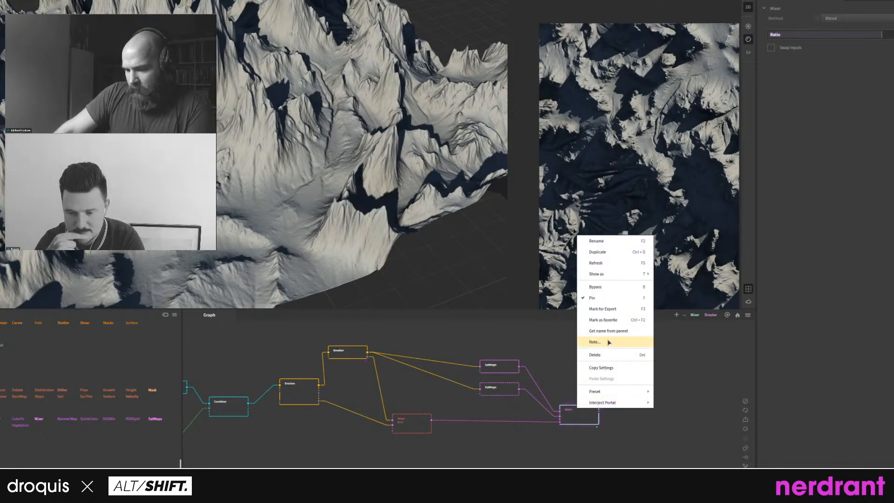
pyautogui.click(707, 337)
pyautogui.moveTo(266, 167); pyautogui.dragTo(328, 199, button='middle')
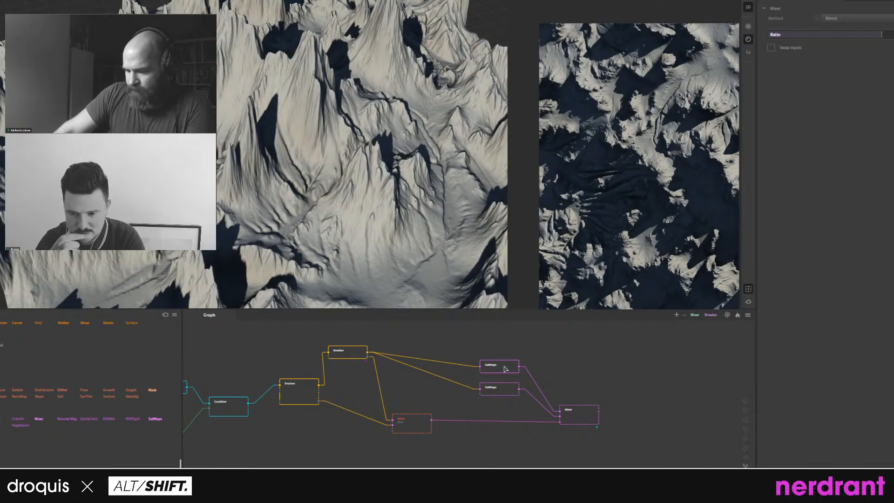
# Align the upper SatMaps node with Breaker and shift the Multiply Mixer slightly farther along the graph.
pyautogui.moveTo(505, 368); pyautogui.dragTo(506, 354)
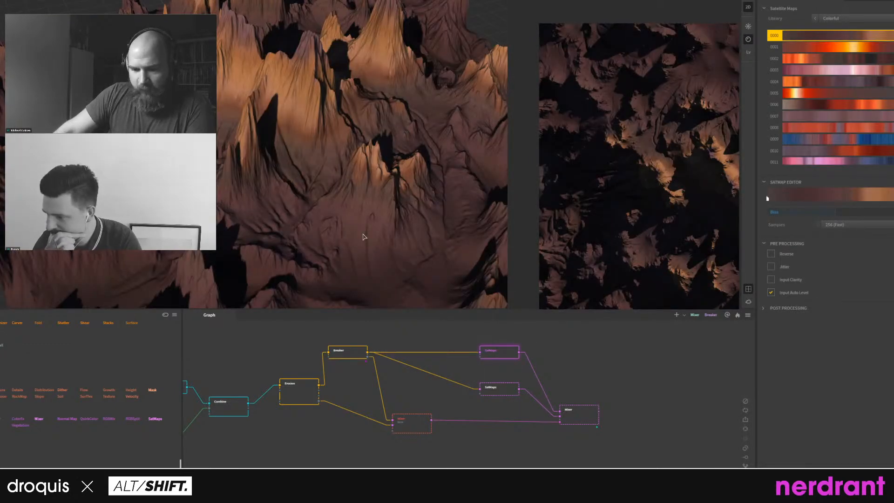
pyautogui.moveTo(423, 368); pyautogui.dragTo(413, 372, button='middle')
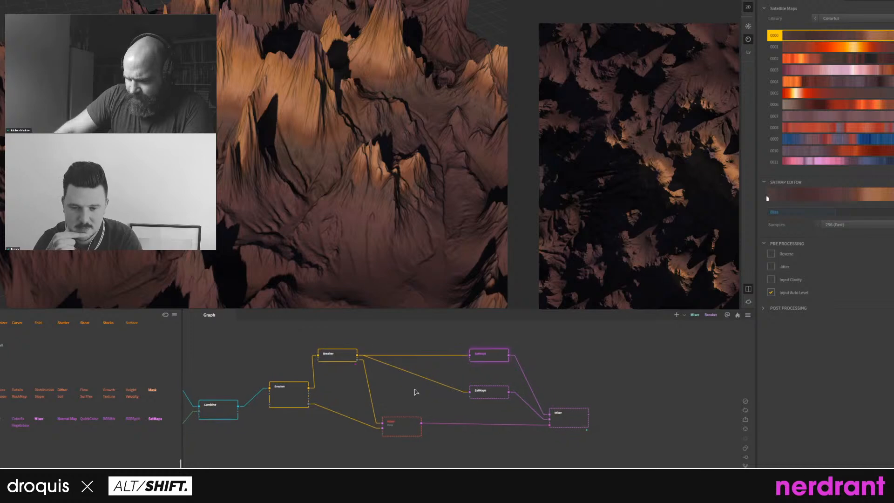
pyautogui.moveTo(400, 422); pyautogui.dragTo(415, 432)
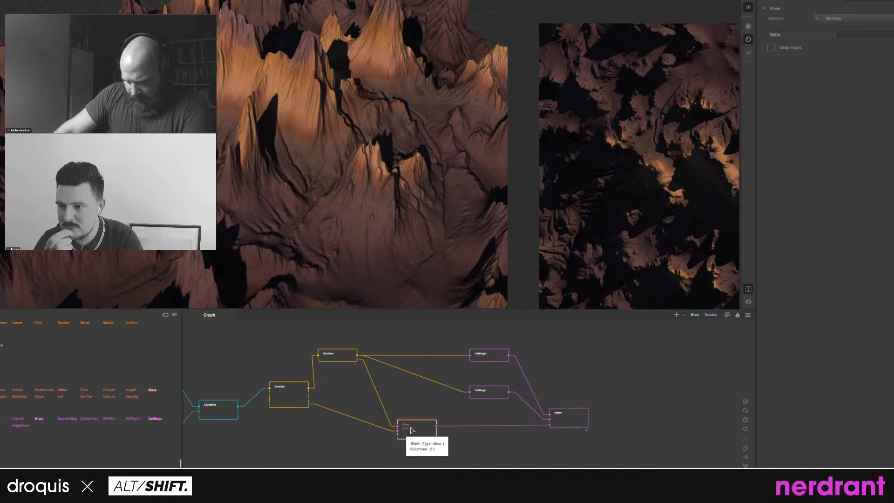
# Try Subtract as the lower Mixer's method, and finally set the method to Add.
pyautogui.click(833, 18)
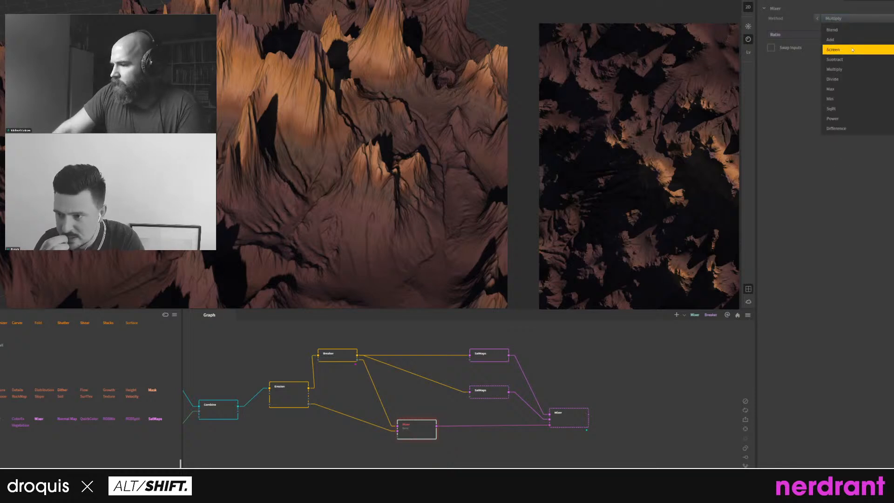
pyautogui.click(853, 65)
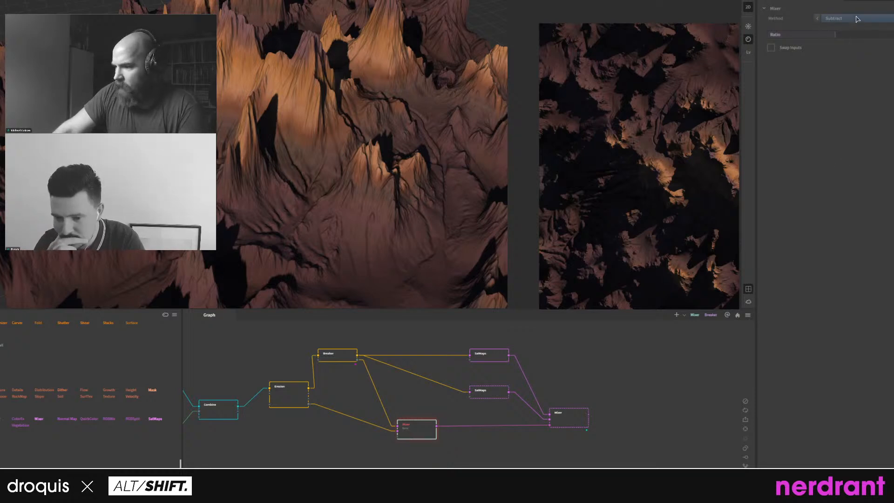
pyautogui.click(856, 18)
pyautogui.click(855, 40)
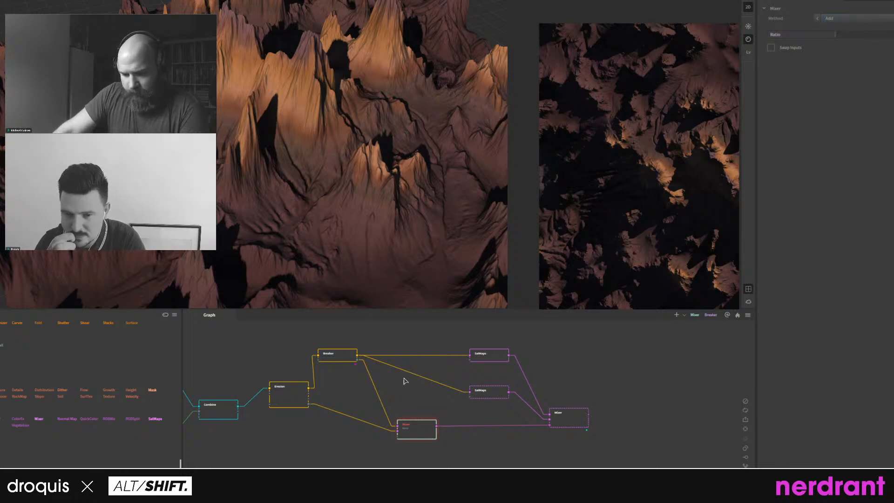
# Check which output ports the 2D preview can visualise with Breaker and Erosion selected.
pyautogui.scroll(4, 335, 387)
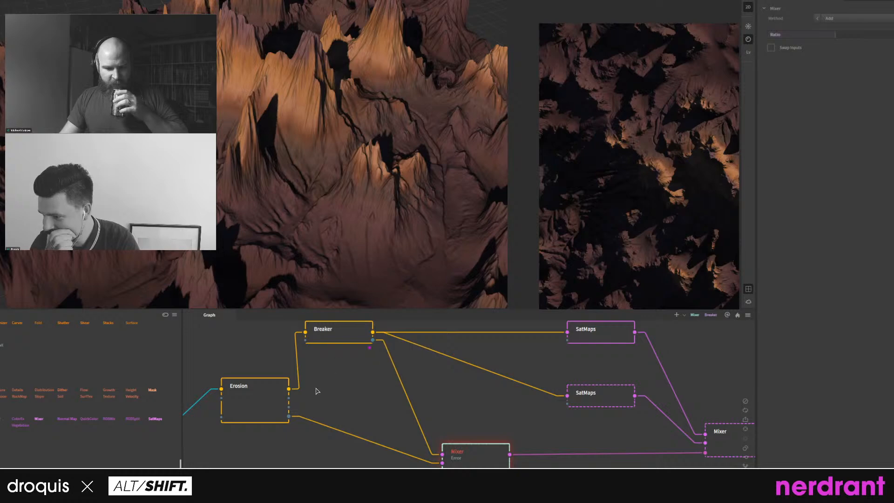
pyautogui.click(365, 415)
pyautogui.moveTo(373, 406); pyautogui.dragTo(385, 414)
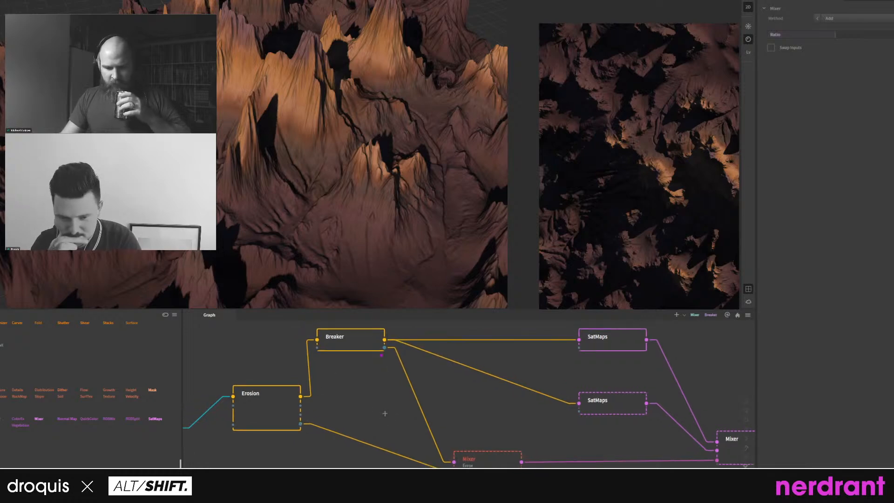
pyautogui.click(365, 339)
pyautogui.rightClick(600, 207)
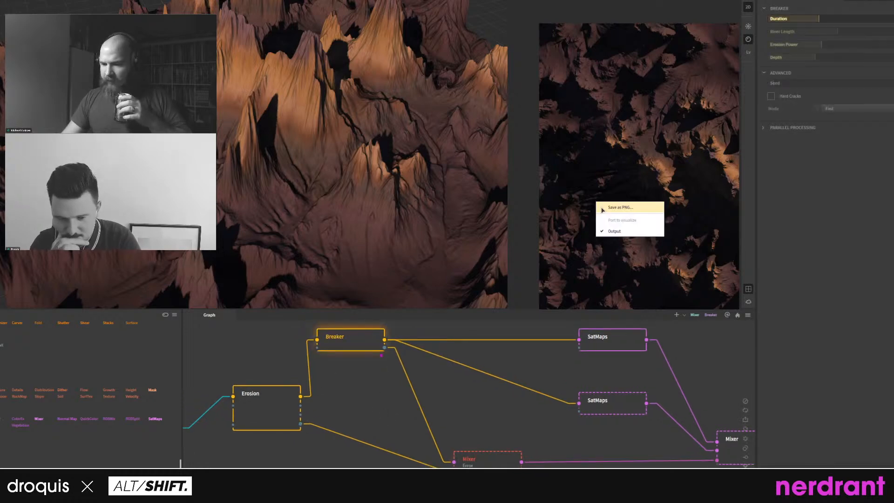
pyautogui.click(614, 231)
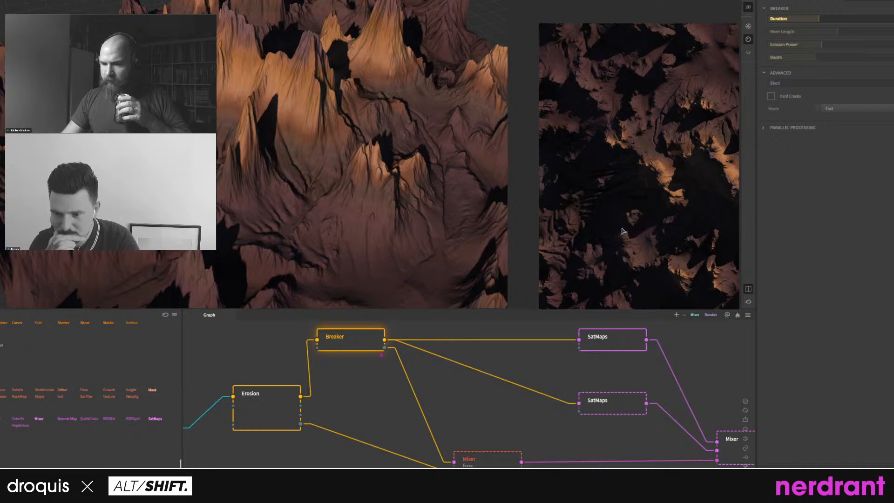
pyautogui.moveTo(340, 388); pyautogui.dragTo(349, 385)
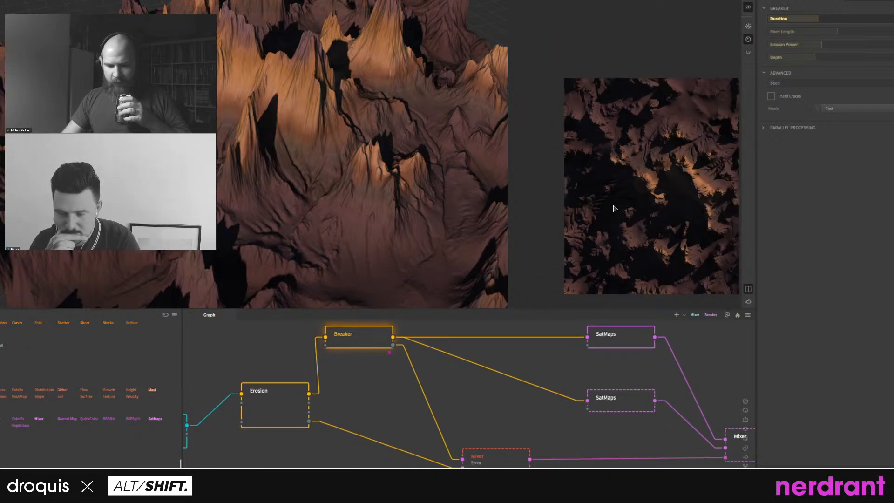
pyautogui.rightClick(678, 157)
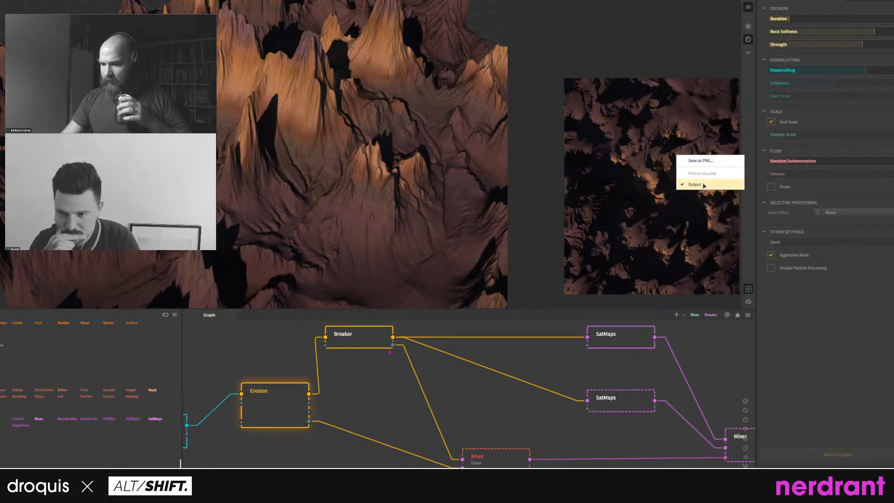
pyautogui.click(643, 194)
pyautogui.moveTo(352, 406); pyautogui.dragTo(366, 394)
# Preview the Erosion node and visualise its Flow map.
pyautogui.click(291, 393)
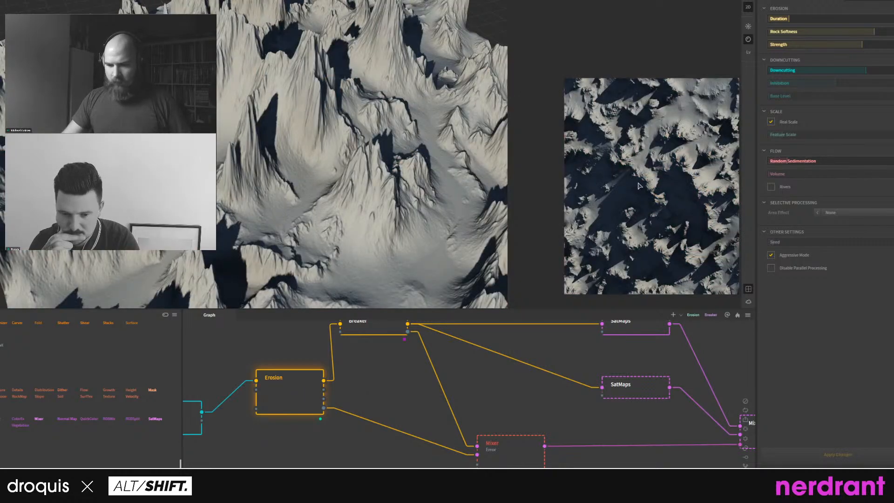
pyautogui.rightClick(638, 186)
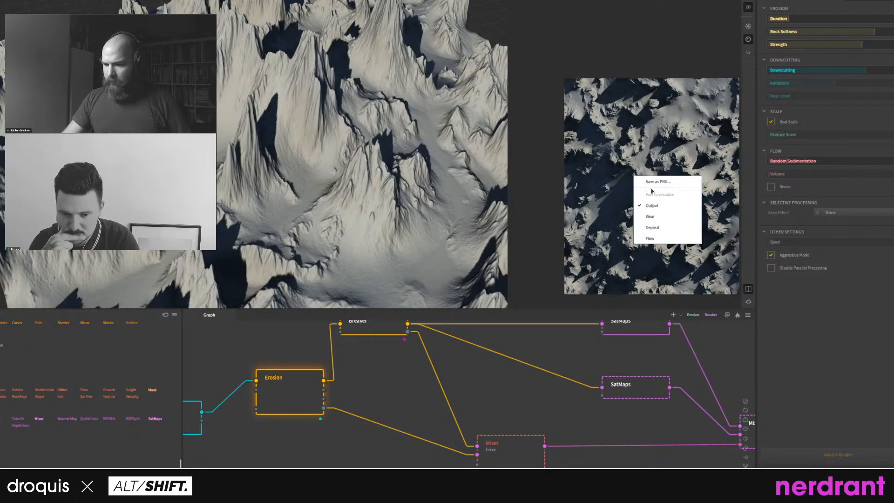
pyautogui.click(651, 239)
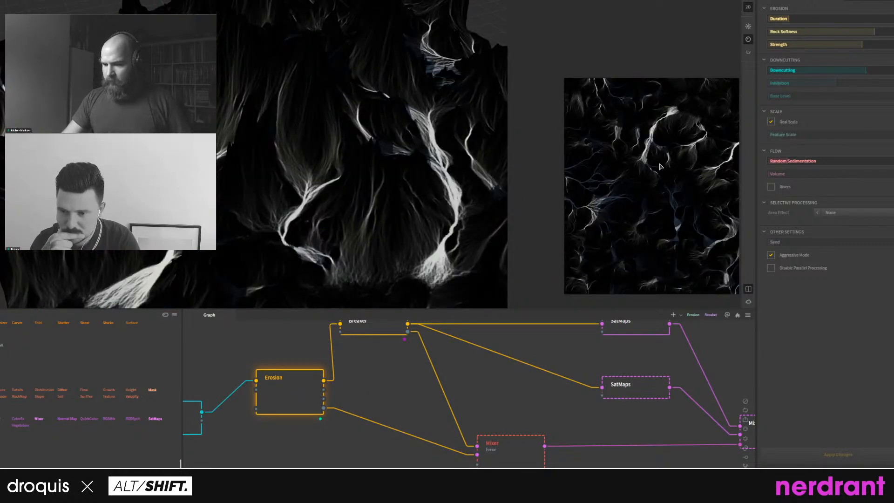
pyautogui.moveTo(463, 372); pyautogui.dragTo(459, 393)
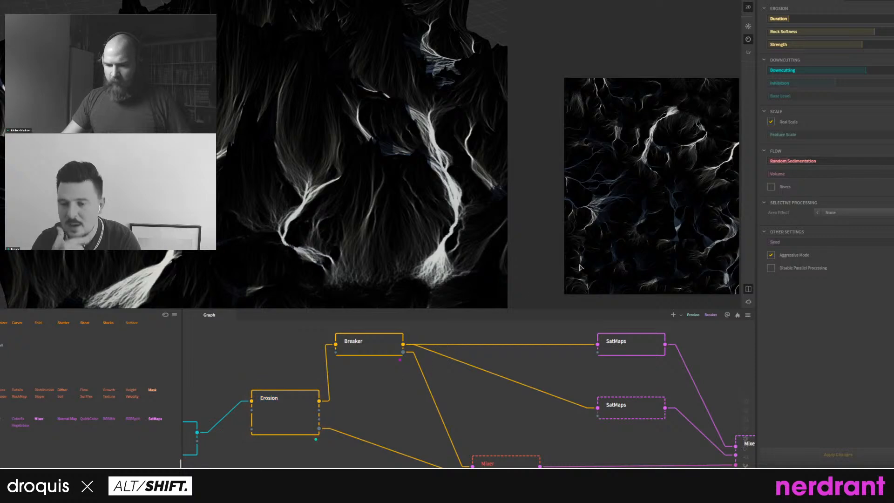
# Preview the Breaker node and visualise its Breaks map.
pyautogui.click(381, 343)
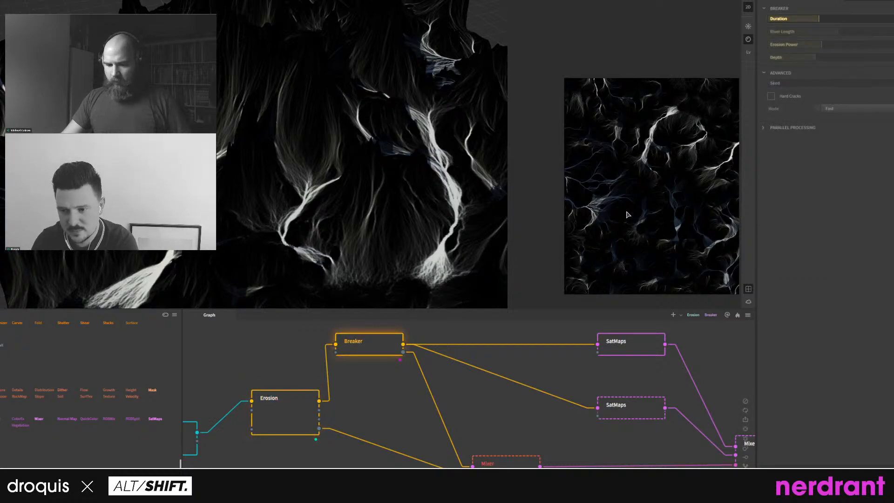
pyautogui.rightClick(629, 190)
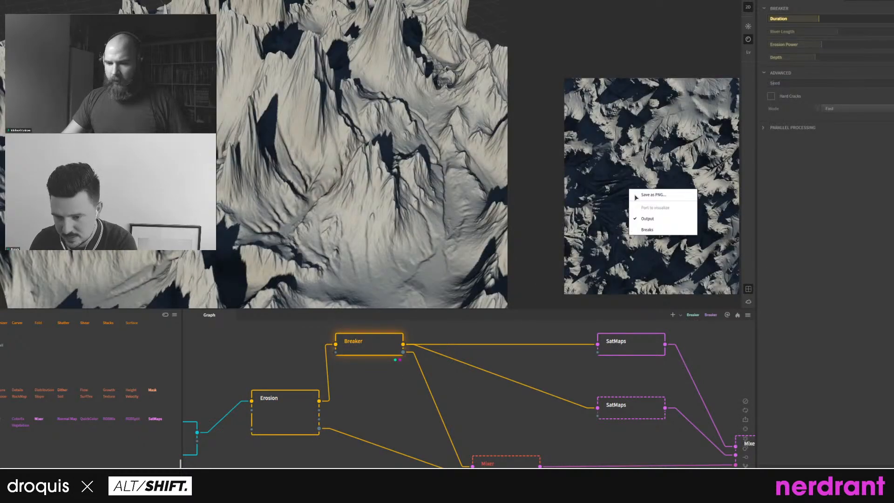
pyautogui.click(652, 230)
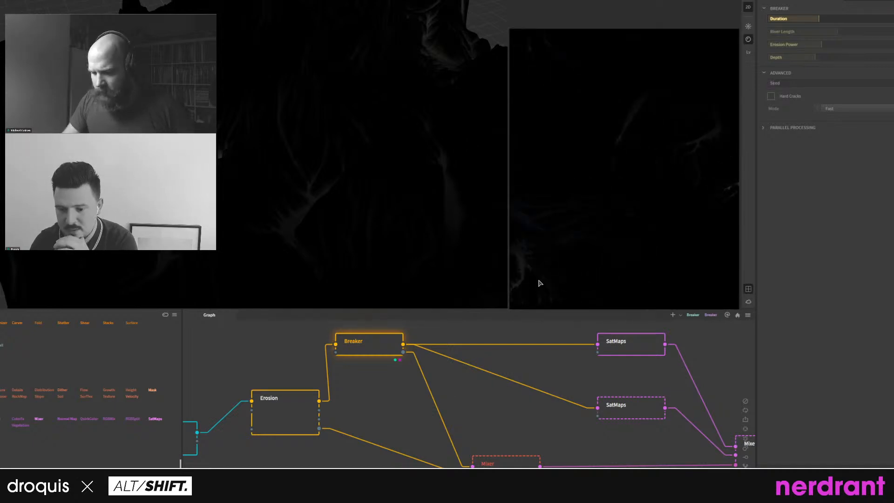
pyautogui.moveTo(504, 423); pyautogui.dragTo(487, 417)
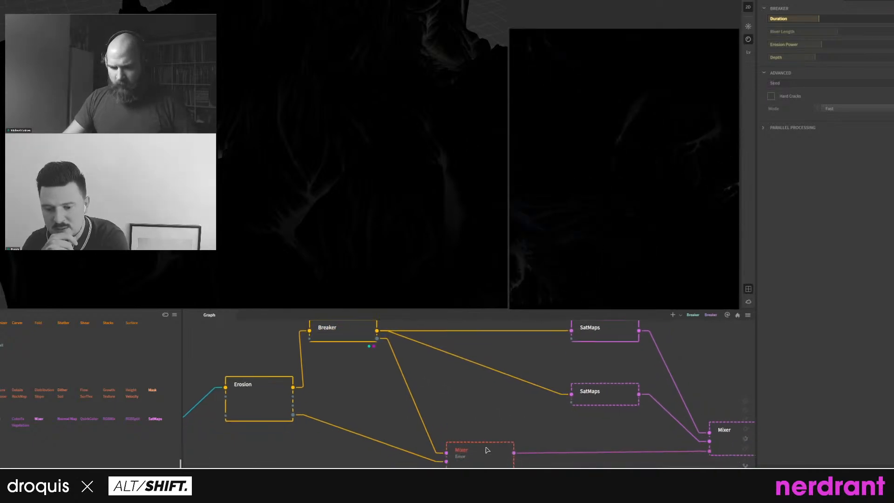
# Switch the preview to the Add Mixer and set the visualised port back to Output.
pyautogui.click(486, 449)
pyautogui.rightClick(607, 232)
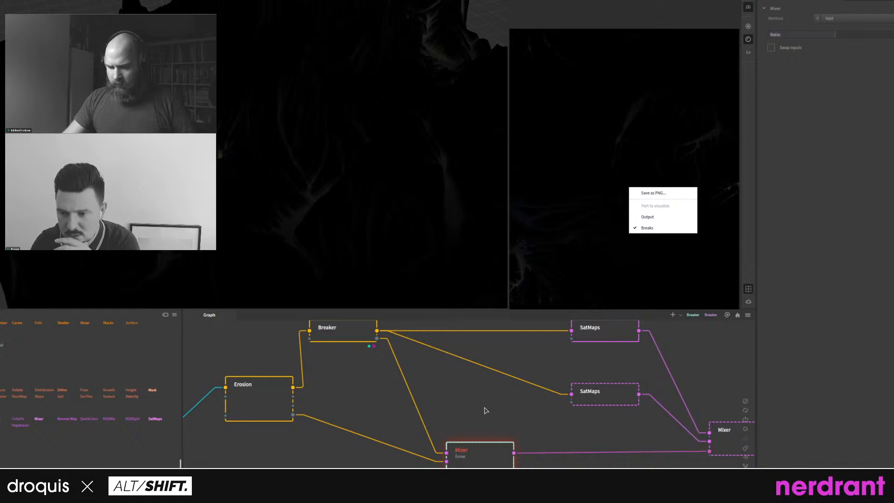
pyautogui.click(480, 458)
pyautogui.rightClick(620, 181)
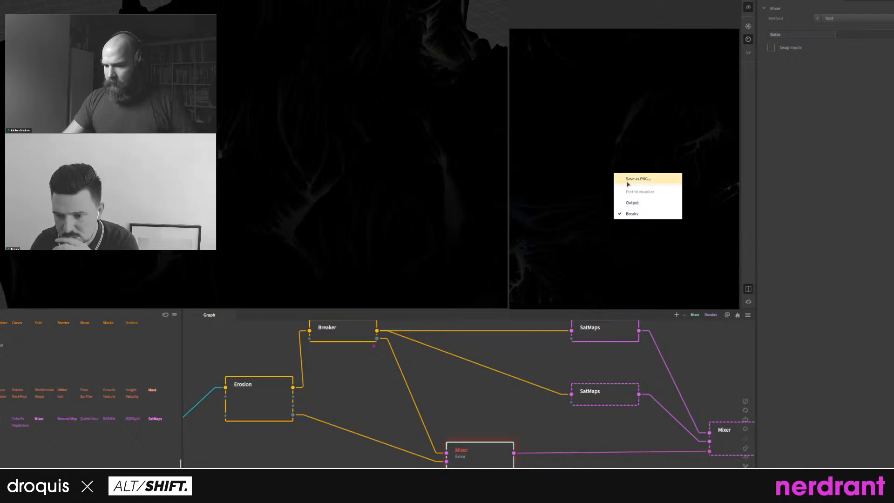
pyautogui.click(633, 203)
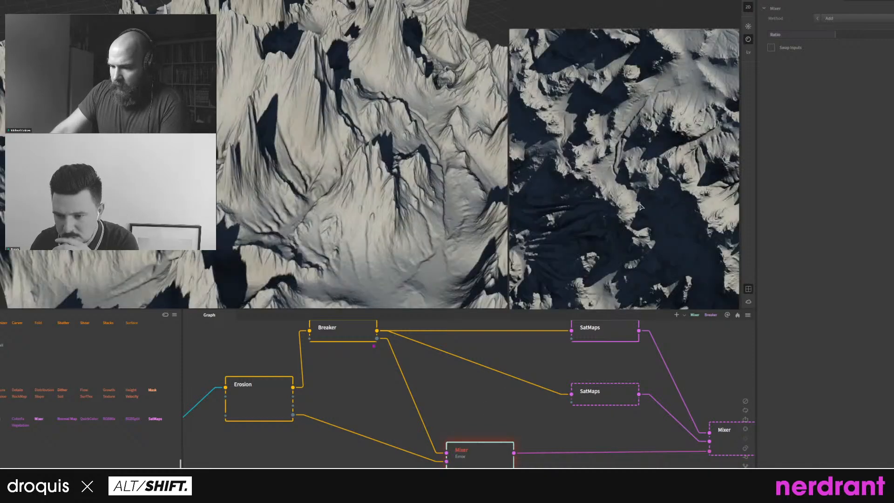
# Try the Subtract and Divide methods on the Mixer with the error, return it to Add and enable Swap Inputs.
pyautogui.scroll(-3, 470, 419)
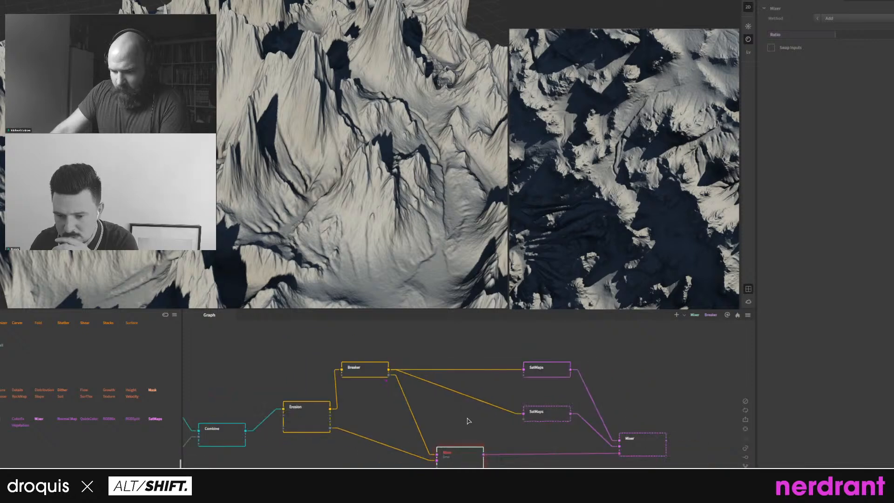
pyautogui.scroll(-2, 604, 224)
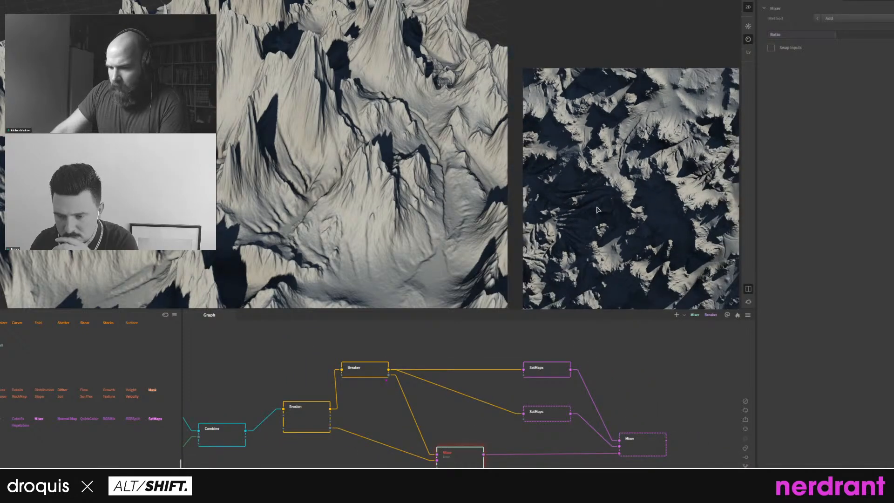
pyautogui.click(842, 19)
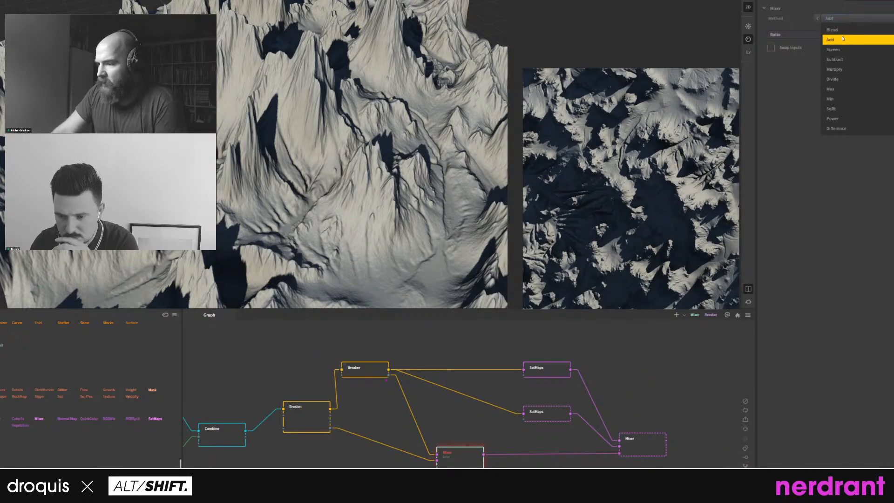
pyautogui.click(840, 59)
pyautogui.click(840, 19)
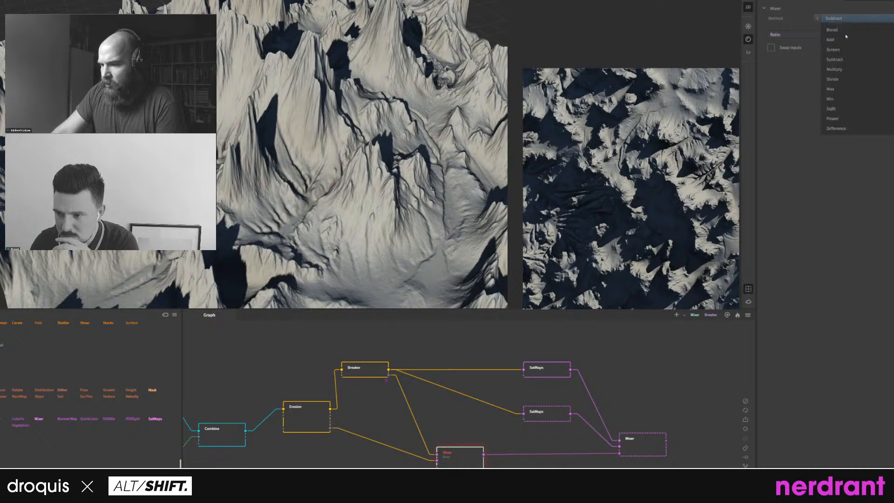
pyautogui.click(843, 80)
pyautogui.scroll(-1, 611, 385)
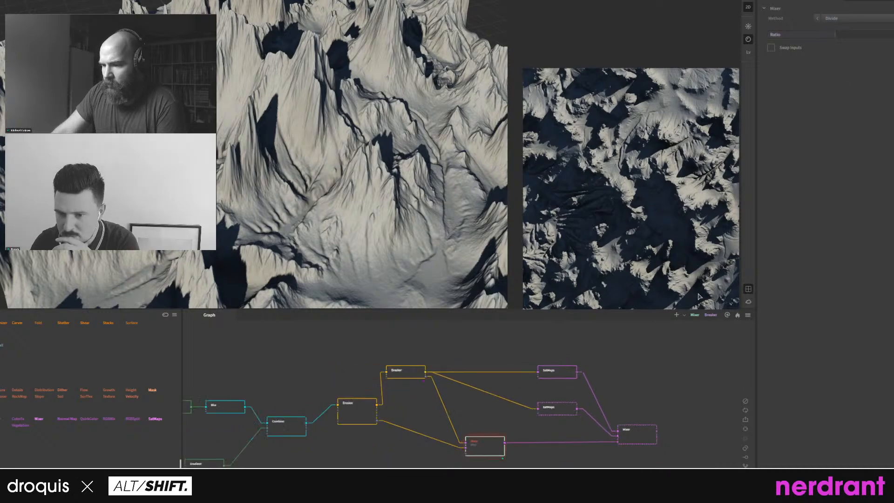
pyautogui.click(859, 20)
pyautogui.click(855, 38)
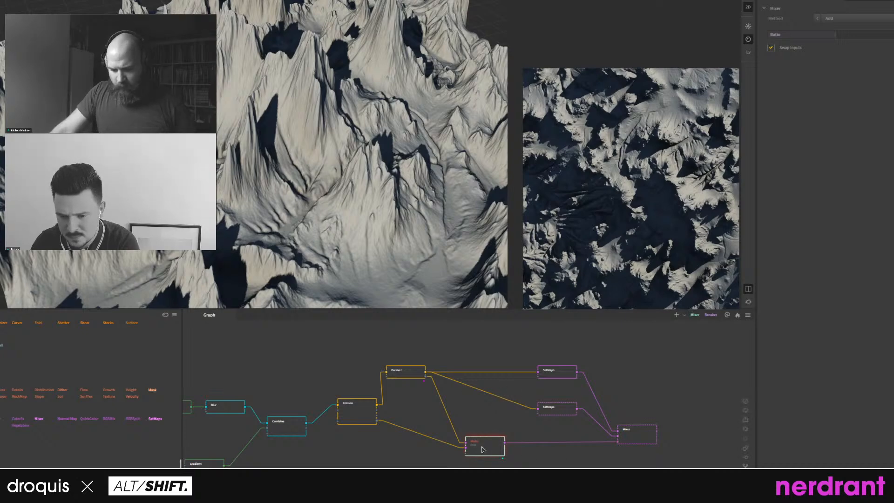
# Visualise the Breaks port in the 2D preview and remove the underlay pin from the Breaker node.
pyautogui.rightClick(621, 173)
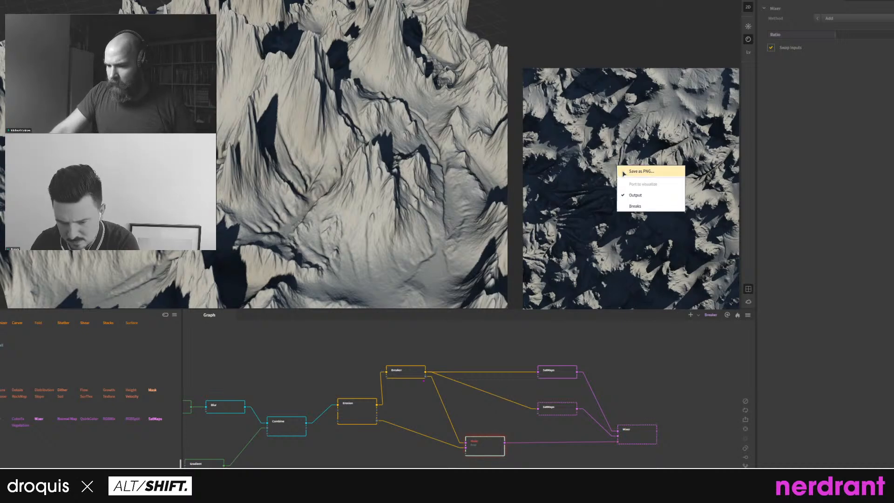
pyautogui.click(635, 206)
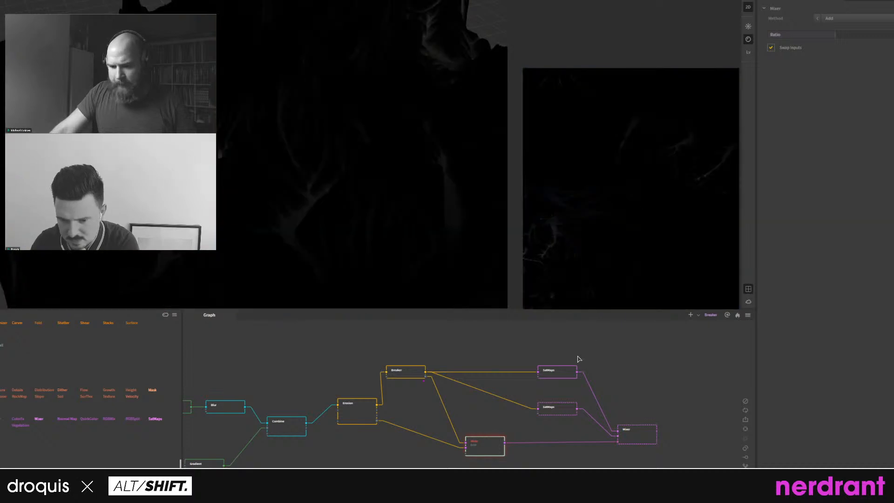
pyautogui.moveTo(492, 425); pyautogui.dragTo(512, 417, button='middle')
pyautogui.click(428, 361)
pyautogui.rightClick(428, 362)
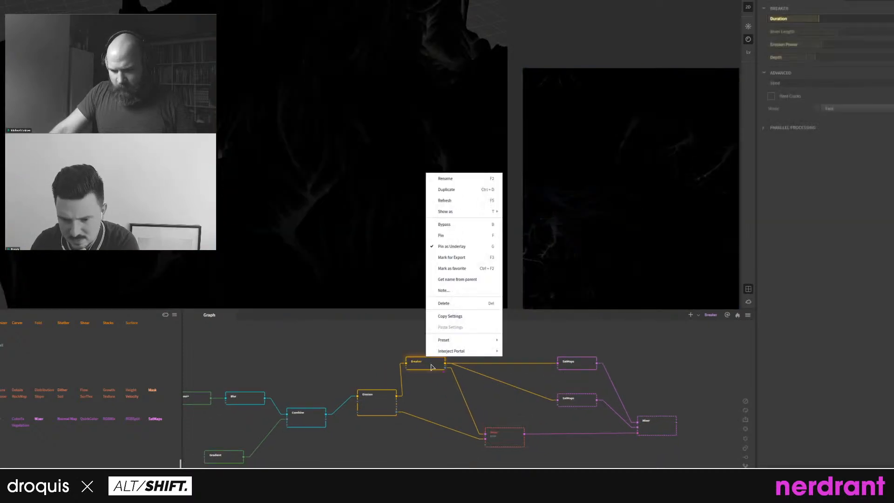
pyautogui.click(458, 248)
pyautogui.rightClick(417, 370)
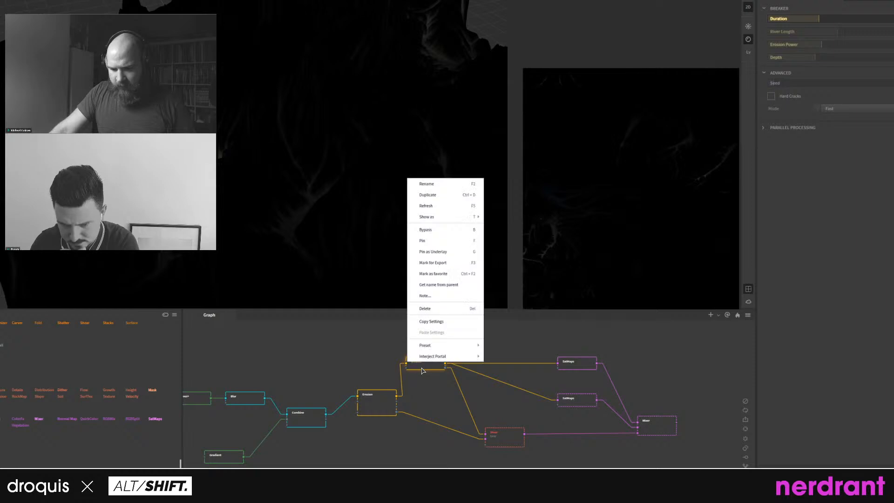
pyautogui.click(522, 398)
# Pin the Add Mixer for preview and set the visualised port back to Output.
pyautogui.click(503, 437)
pyautogui.rightClick(503, 436)
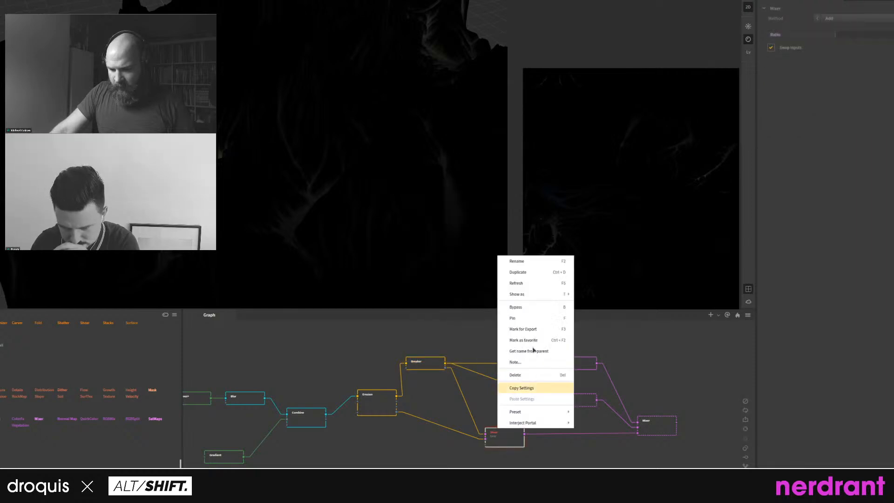
pyautogui.click(537, 329)
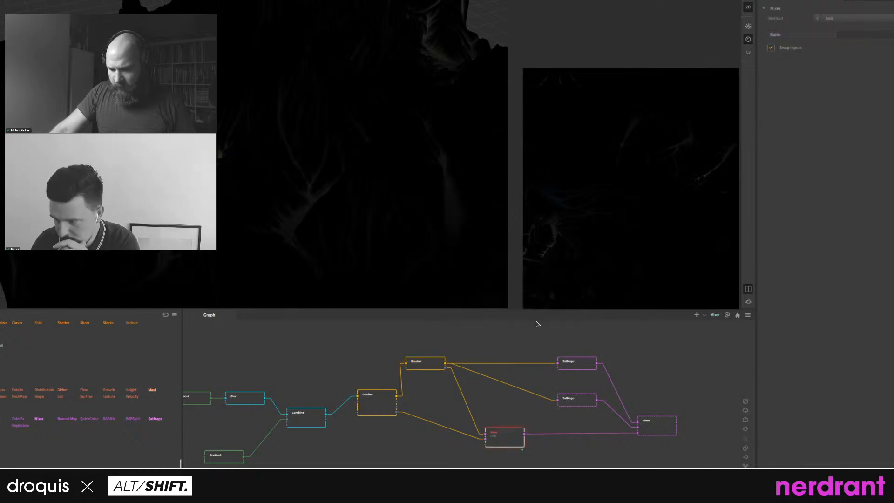
pyautogui.rightClick(644, 215)
pyautogui.click(665, 242)
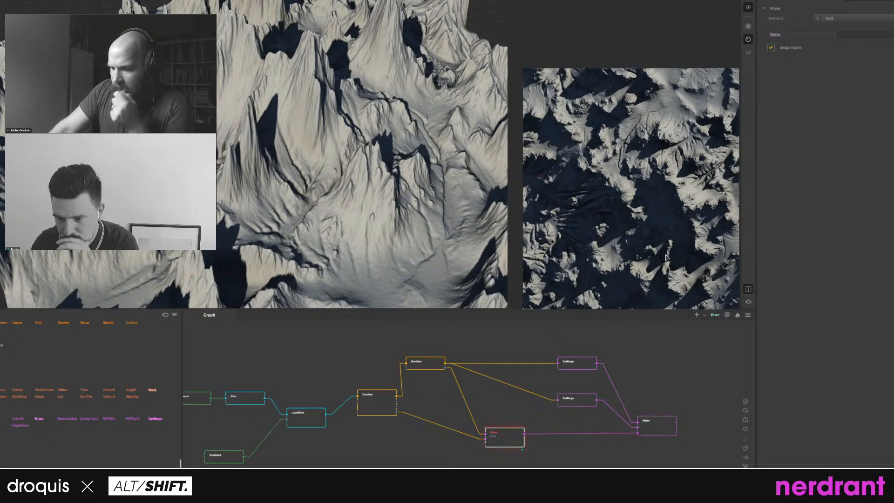
# Try the Subtract method on the pinned Mixer, set it to Divide and raise its Ratio.
pyautogui.moveTo(529, 401); pyautogui.dragTo(534, 392, button='middle')
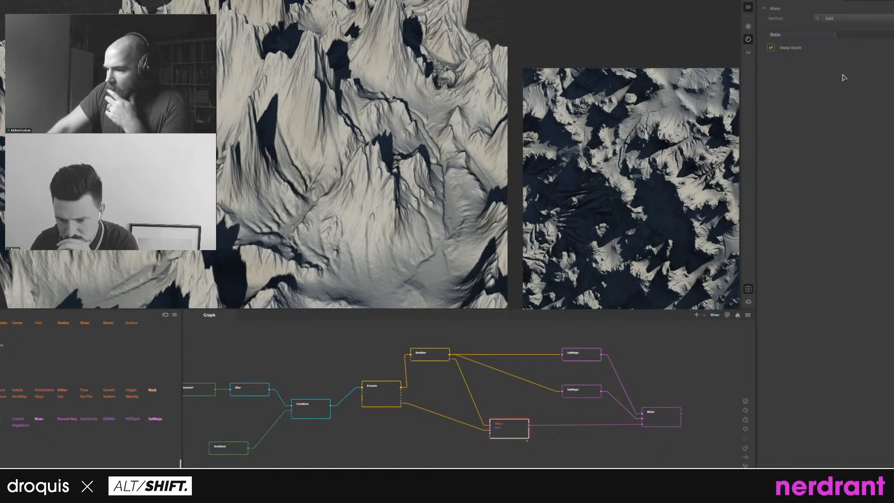
pyautogui.click(835, 18)
pyautogui.click(840, 60)
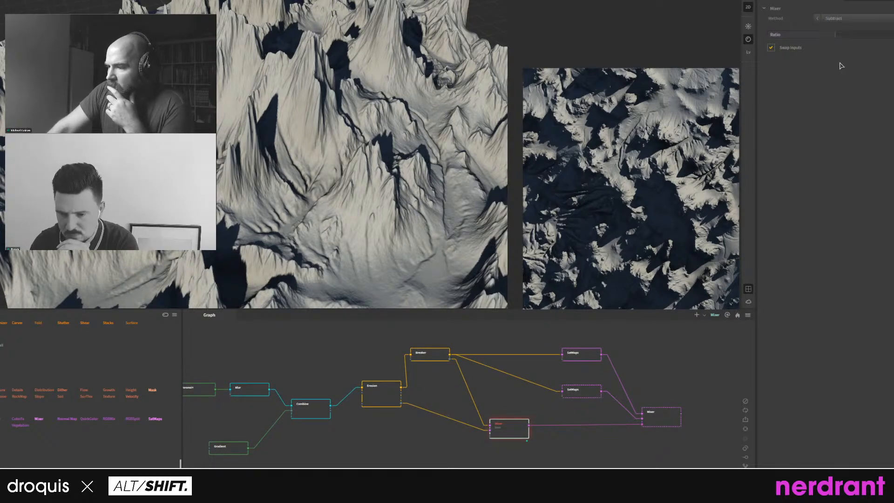
pyautogui.click(840, 18)
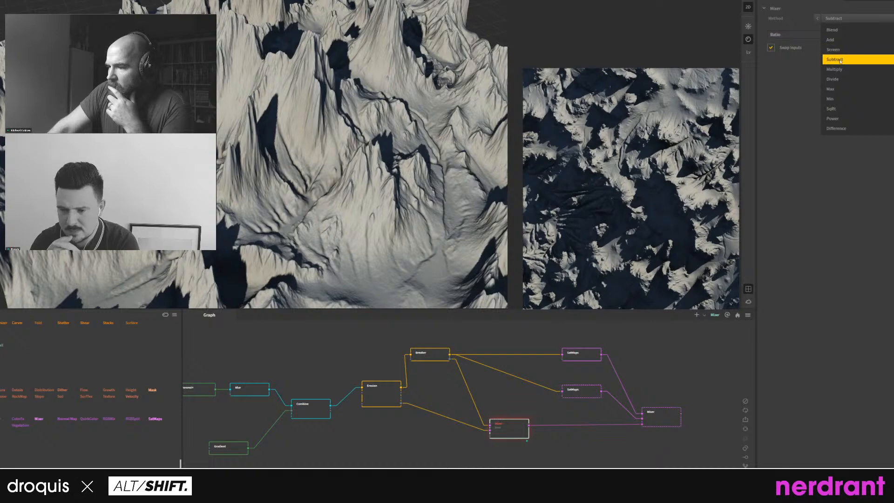
pyautogui.click(838, 80)
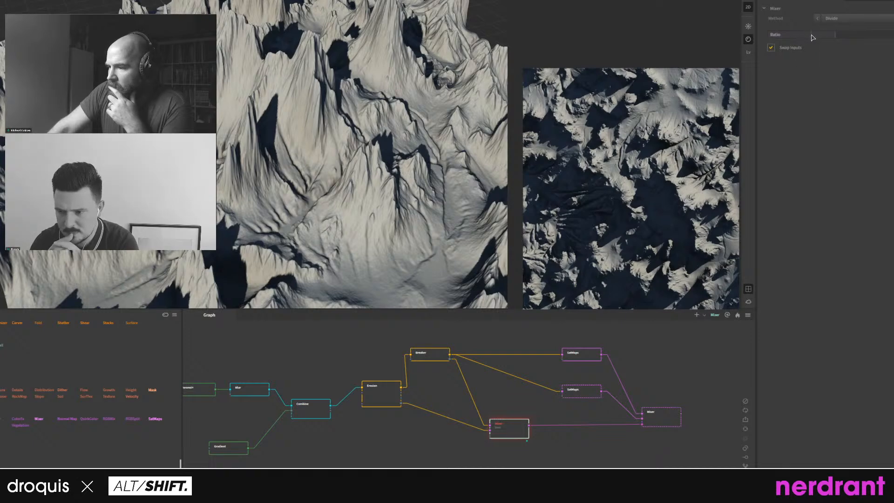
pyautogui.moveTo(831, 35); pyautogui.dragTo(859, 37)
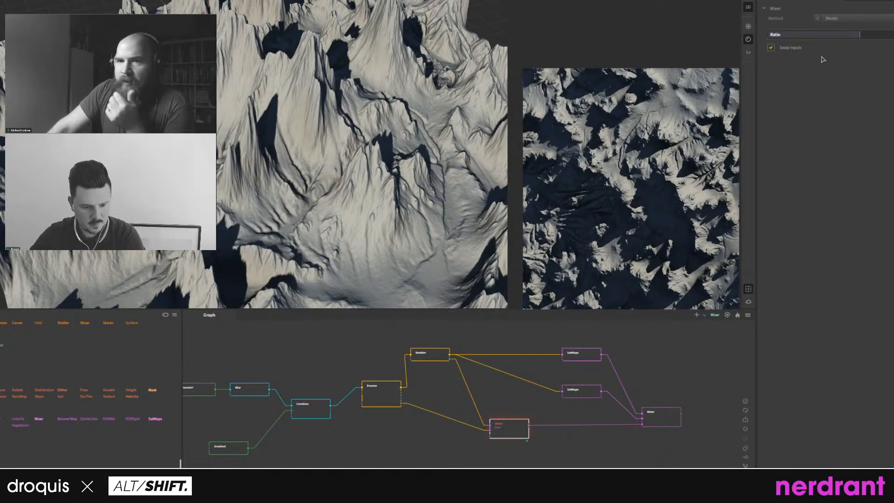
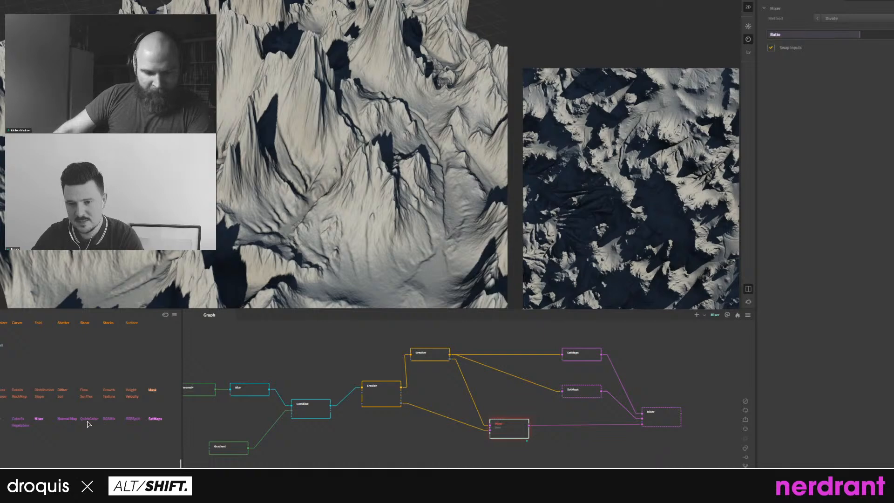
pyautogui.scroll(1, 89, 428)
pyautogui.scroll(1, 90, 442)
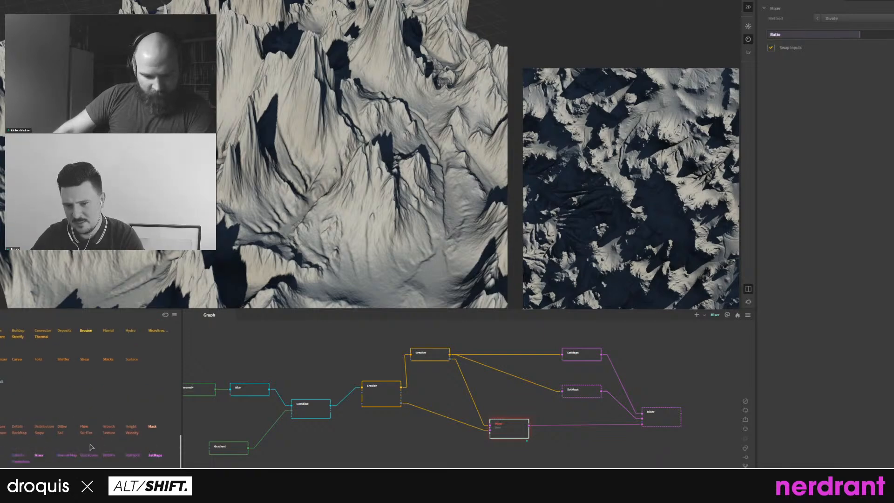
pyautogui.scroll(1, 67, 460)
pyautogui.scroll(1, 64, 384)
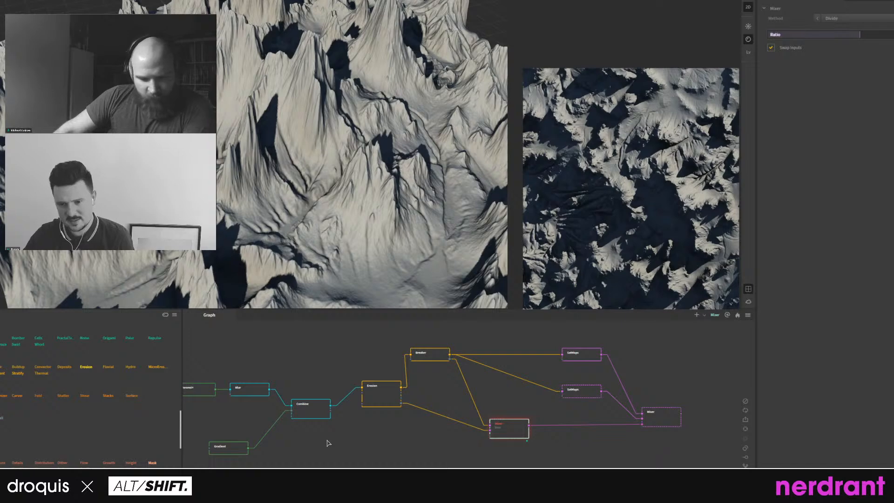
pyautogui.rightClick(366, 438)
pyautogui.moveTo(398, 450)
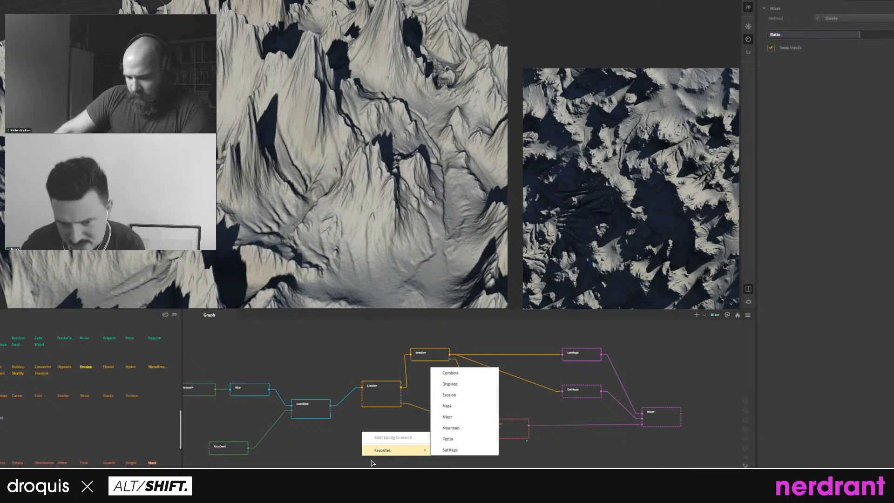
pyautogui.click(362, 463)
# Add a Combine node to the graph and place it just below the Divide Mixer.
pyautogui.rightClick(413, 452)
pyautogui.write('cp')
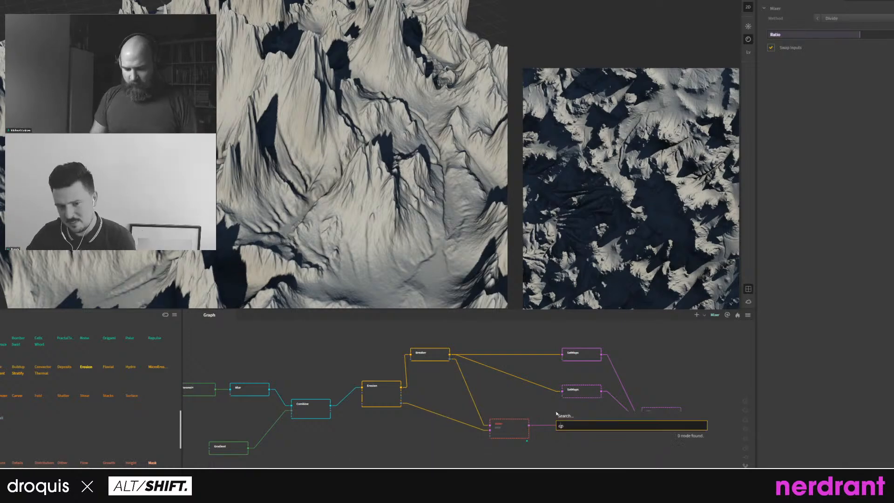
pyautogui.press('BackSpace')
pyautogui.write('om')
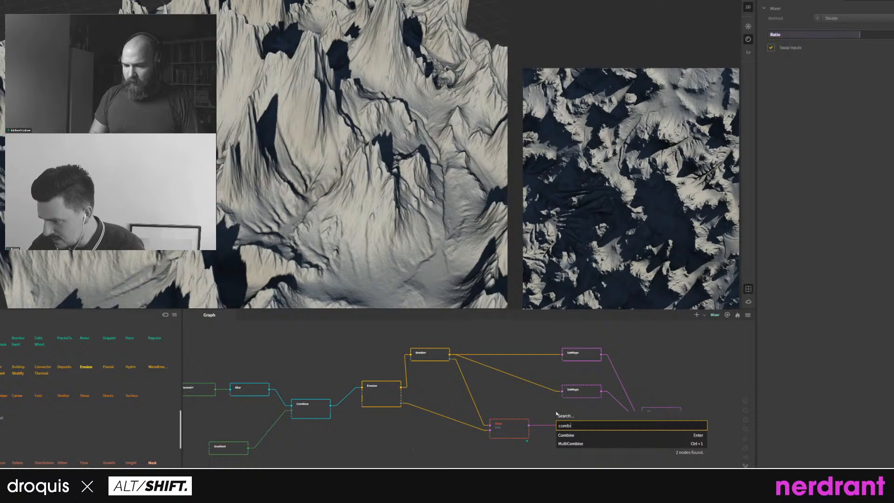
pyautogui.write('bi')
pyautogui.press('Return')
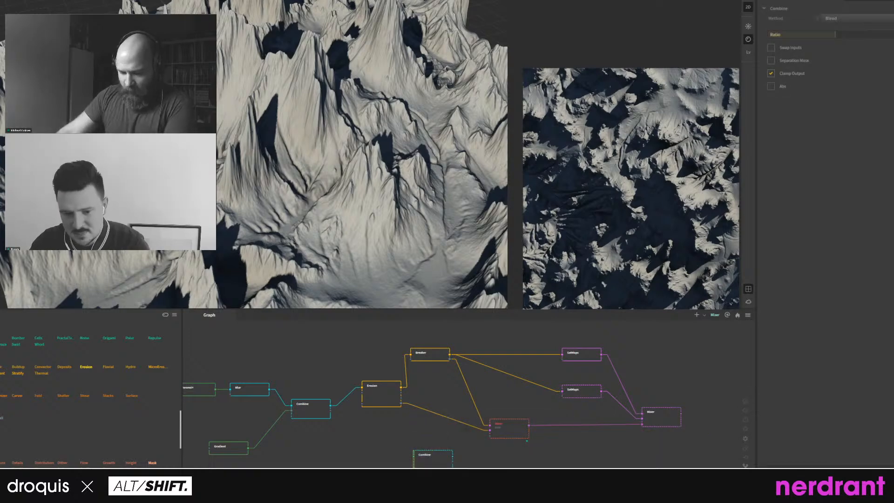
pyautogui.moveTo(432, 461); pyautogui.dragTo(468, 453)
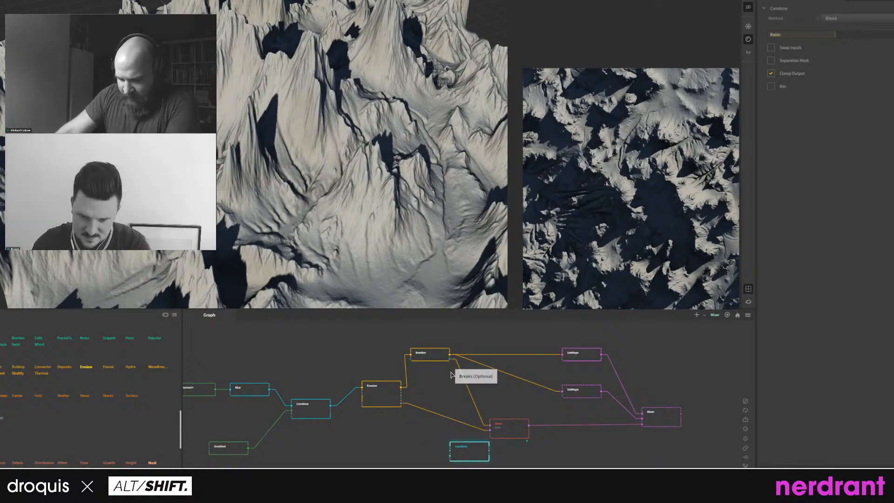
# Delete the connections running from Breaker's Breaks output and Erosion's Flow output to the Divide Mixer.
pyautogui.scroll(2, 449, 367)
pyautogui.moveTo(447, 378); pyautogui.dragTo(363, 363, button='middle')
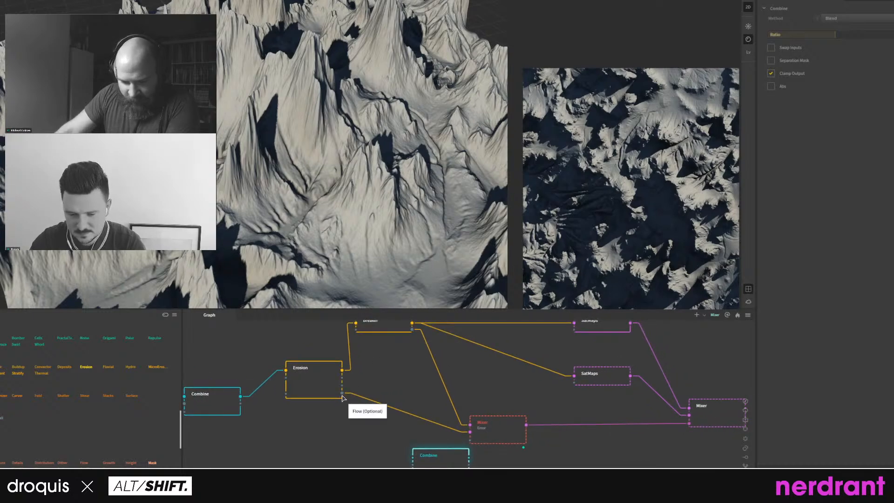
pyautogui.click(440, 375)
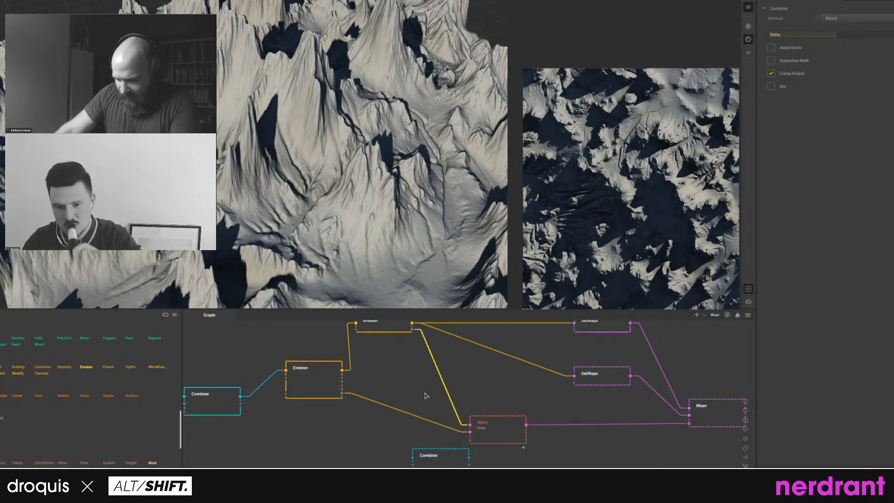
pyautogui.press('Delete')
pyautogui.click(395, 408)
pyautogui.press('Delete')
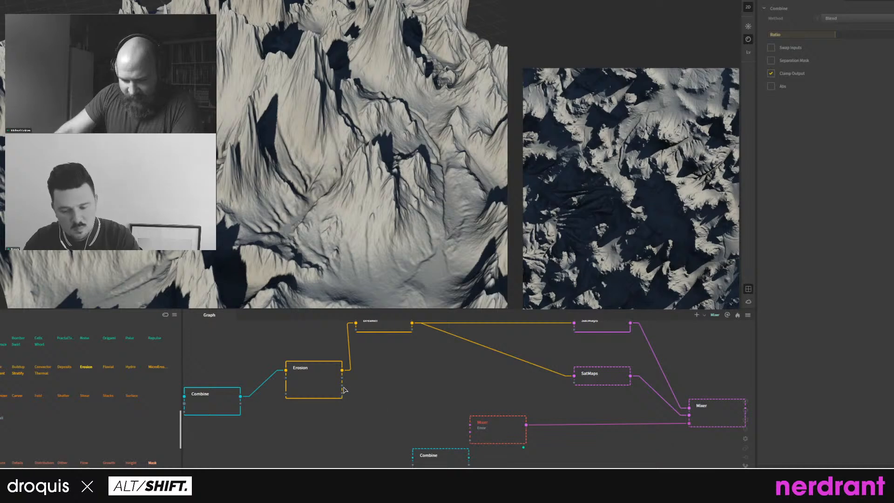
# Connect Erosion's Flow and Breaker's Breaks outputs to the two inputs of the new Combine node, moving the Divide Mixer aside.
pyautogui.moveTo(342, 396); pyautogui.dragTo(412, 458)
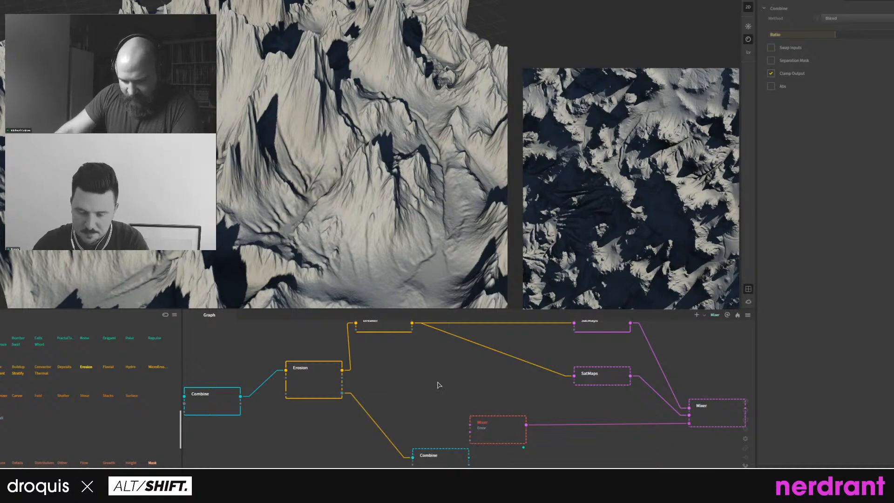
pyautogui.moveTo(417, 390); pyautogui.dragTo(365, 386, button='middle')
pyautogui.moveTo(443, 425); pyautogui.dragTo(502, 429)
pyautogui.moveTo(405, 414); pyautogui.dragTo(401, 430, button='middle')
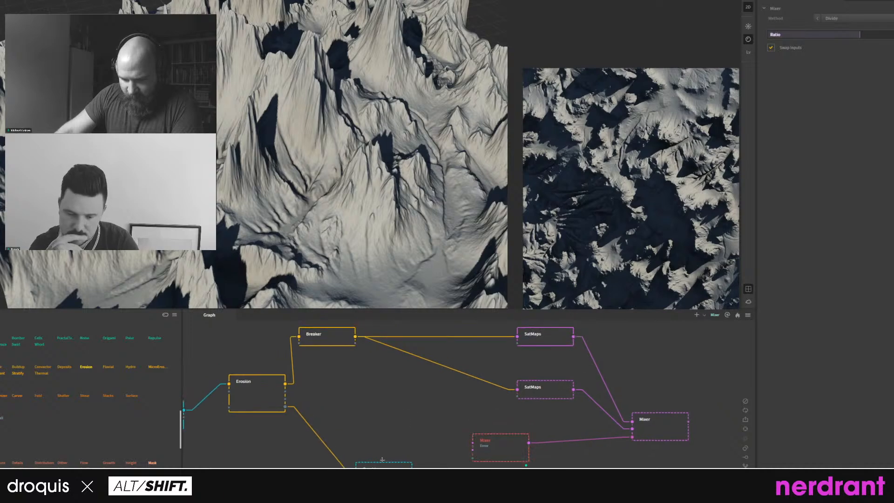
pyautogui.moveTo(383, 464); pyautogui.dragTo(410, 414)
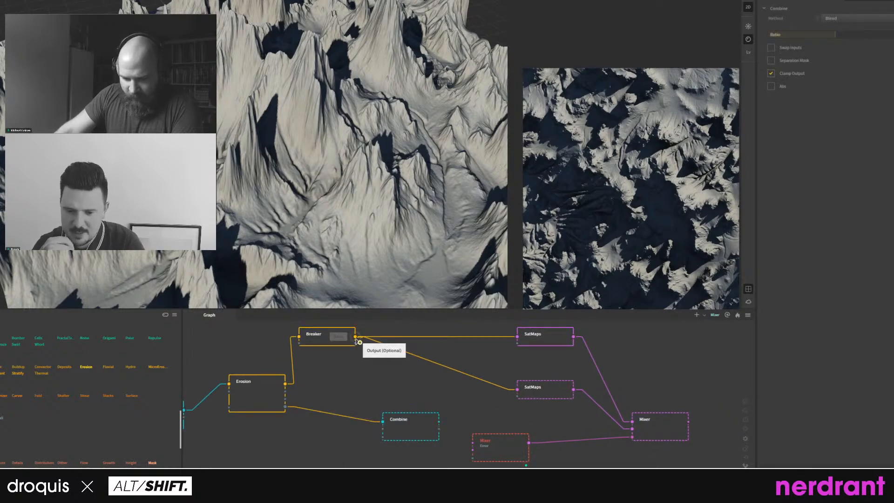
pyautogui.moveTo(356, 341); pyautogui.dragTo(382, 428)
pyautogui.moveTo(355, 448); pyautogui.dragTo(376, 455, button='middle')
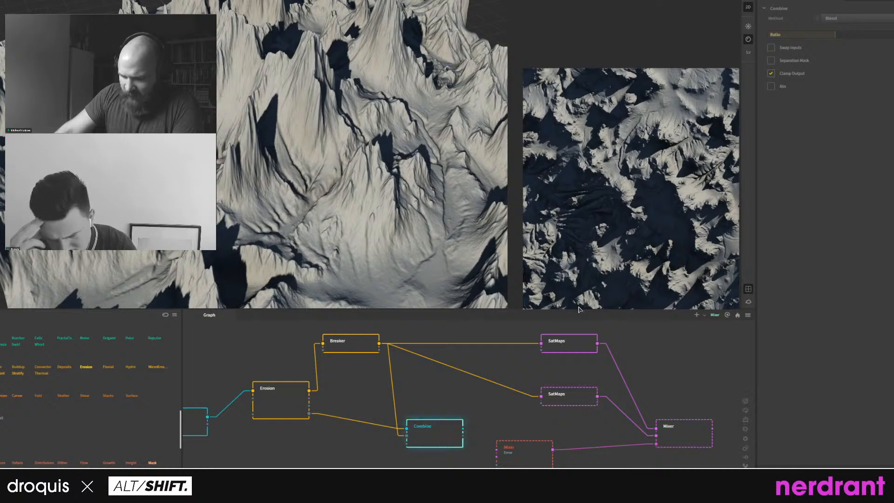
# Pin the Combine node and look over the port choices for the 2D map preview.
pyautogui.rightClick(601, 211)
pyautogui.click(426, 416)
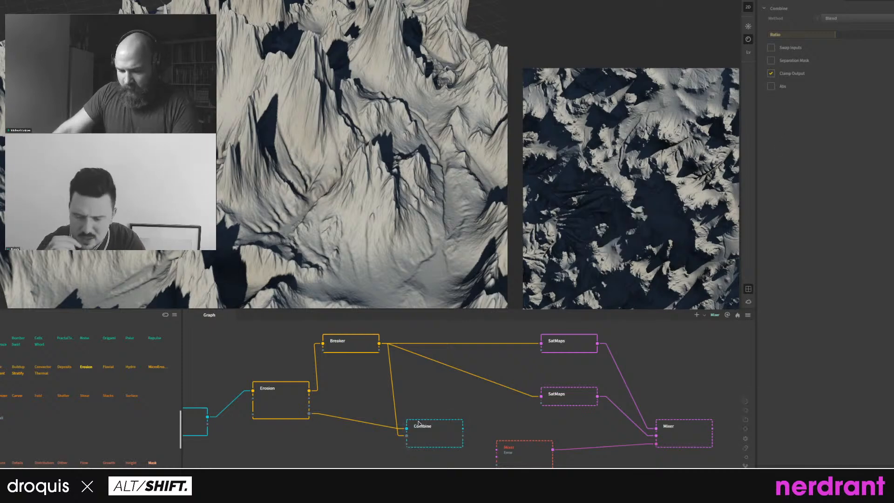
pyautogui.click(419, 423)
pyautogui.rightClick(626, 205)
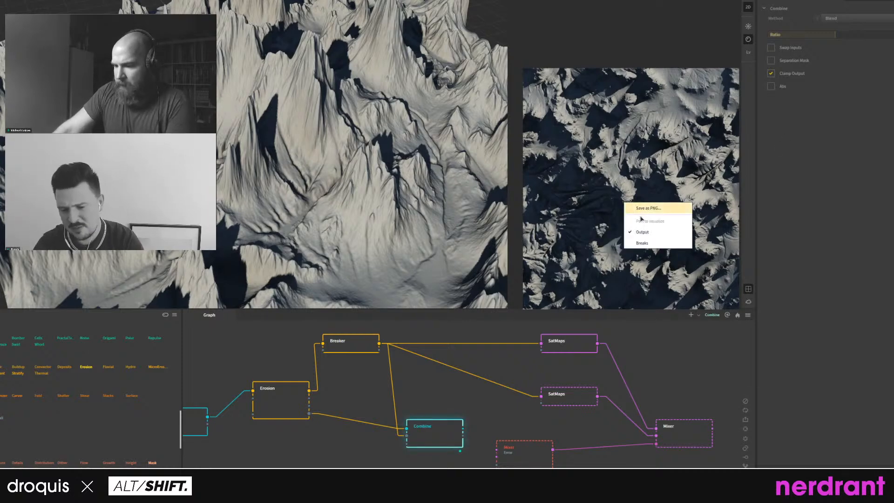
pyautogui.click(651, 368)
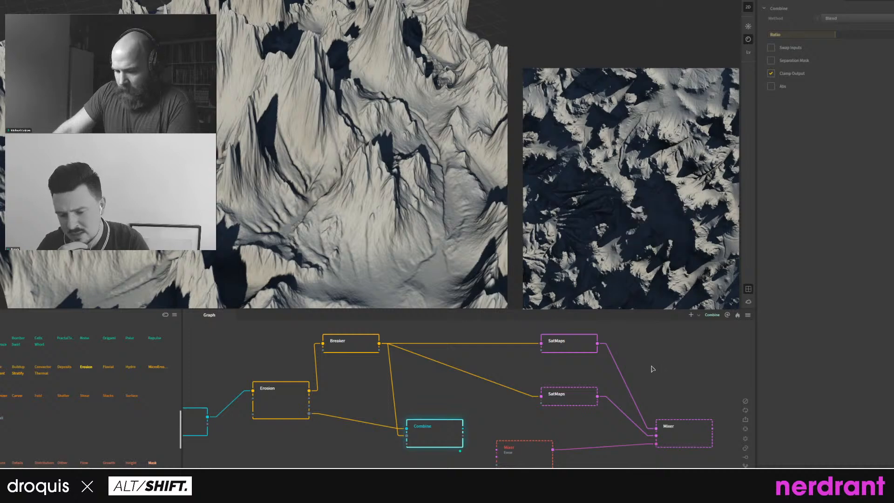
pyautogui.moveTo(651, 368); pyautogui.dragTo(615, 384)
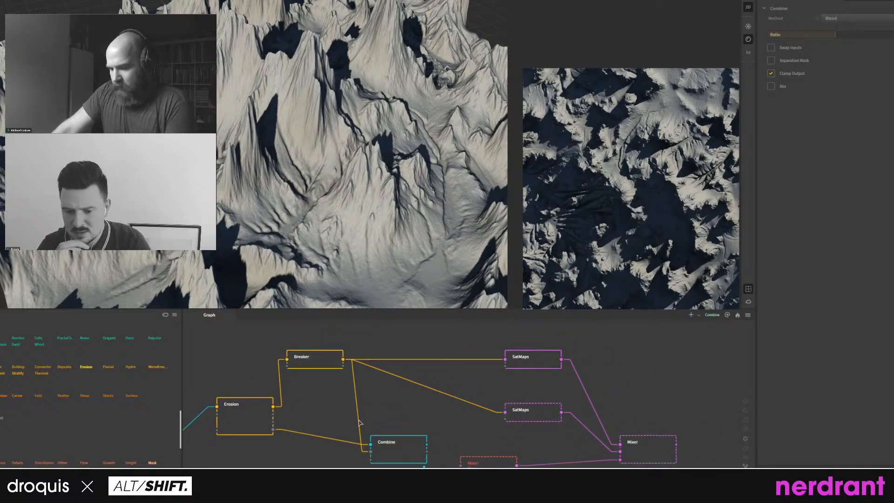
# Connect the Combine node's output to the third input of the SatMaps Mixer and delete the unused Divide Mixer.
pyautogui.click(399, 446)
pyautogui.moveTo(457, 434); pyautogui.dragTo(587, 452)
pyautogui.click(484, 461)
pyautogui.press('Delete')
pyautogui.click(391, 434)
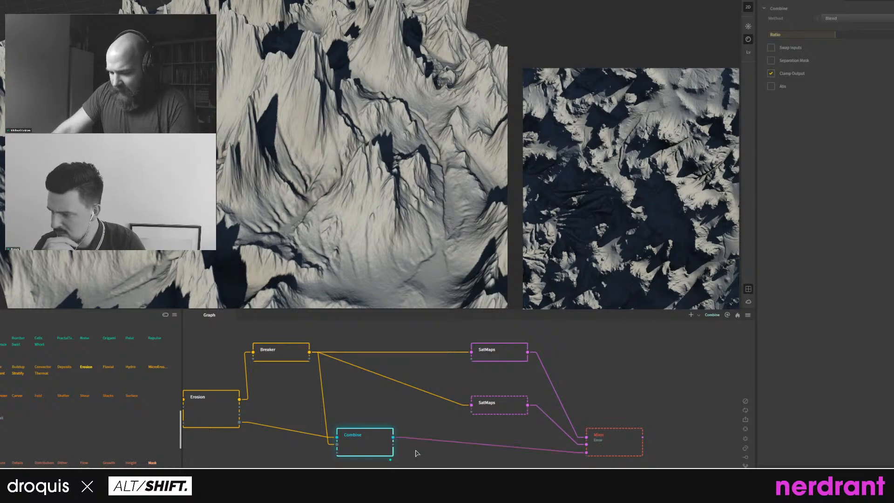
# Move the Combine node closer to the Mixer and delete the connection between the two.
pyautogui.moveTo(376, 446); pyautogui.dragTo(438, 443)
pyautogui.moveTo(500, 456); pyautogui.dragTo(519, 456)
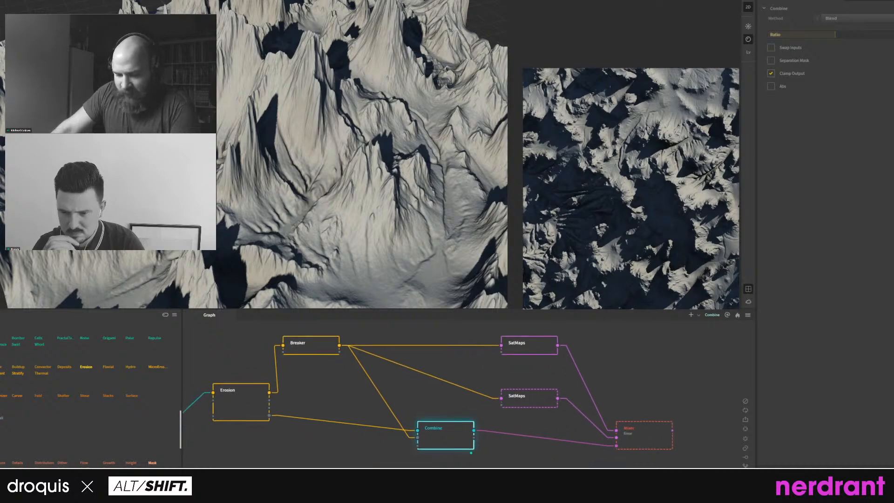
pyautogui.moveTo(454, 446); pyautogui.dragTo(437, 431)
pyautogui.press('Delete')
# Check the 2D preview's port choices again, unpin the Combine node and preview its combined map.
pyautogui.rightClick(690, 113)
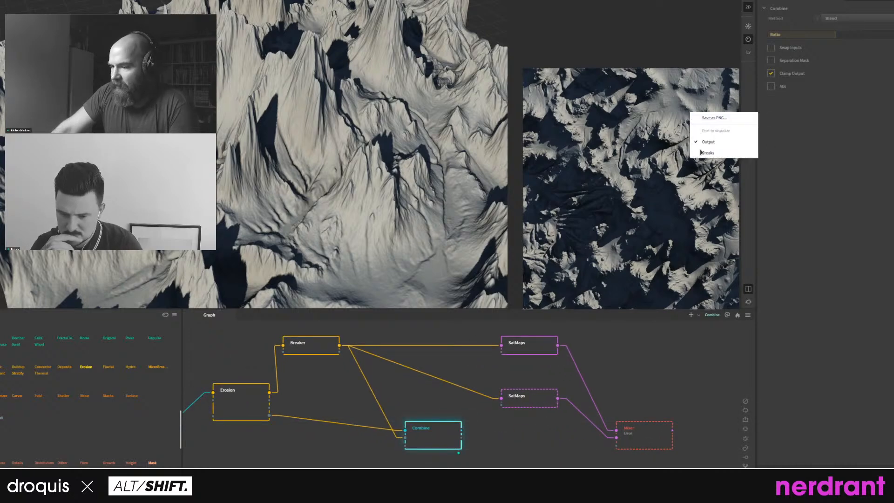
pyautogui.click(653, 353)
pyautogui.click(436, 442)
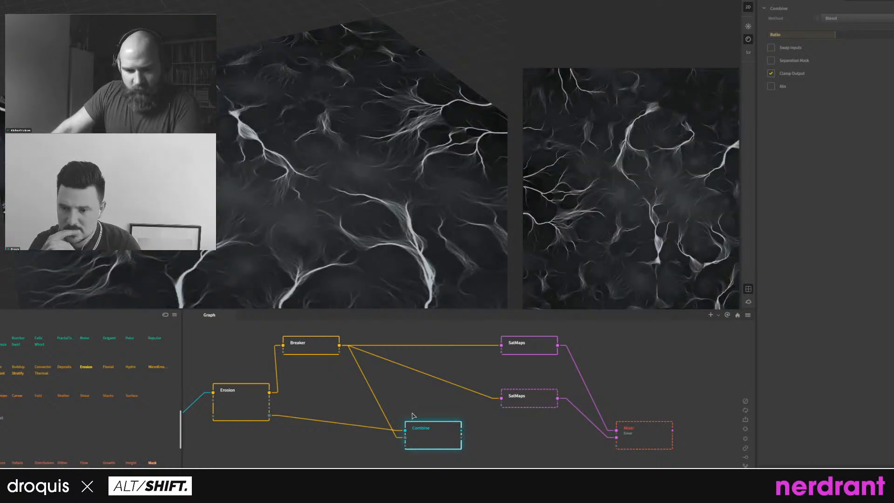
# Shift the Mixer slightly upward and connect Combine's lower output port to the Mixer's third input.
pyautogui.moveTo(543, 421); pyautogui.dragTo(495, 419, button='middle')
pyautogui.moveTo(600, 426); pyautogui.dragTo(604, 413)
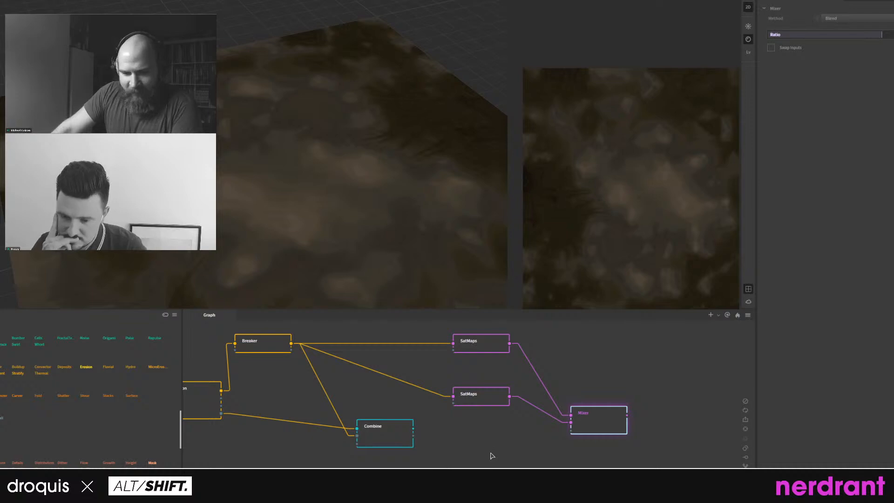
pyautogui.click(393, 446)
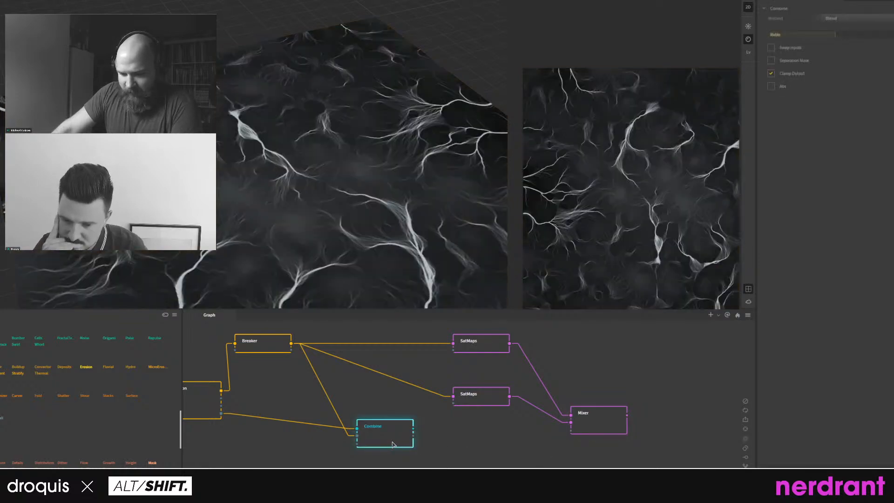
pyautogui.rightClick(423, 433)
pyautogui.click(420, 437)
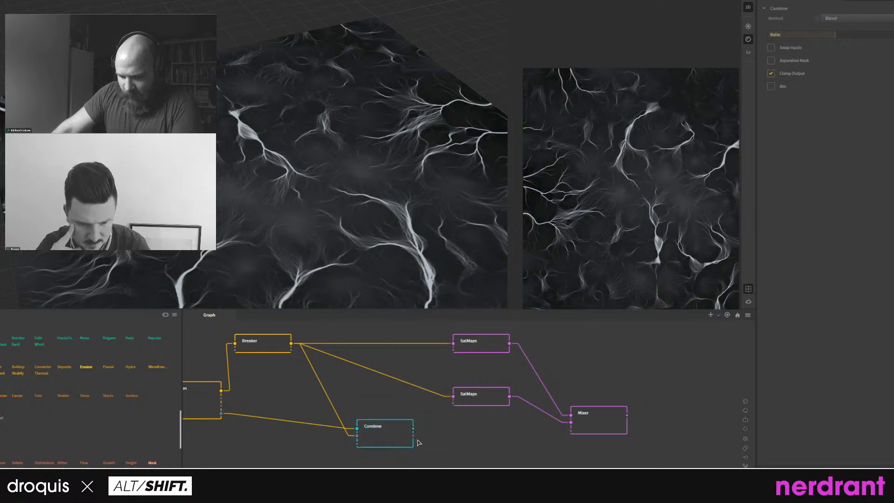
pyautogui.moveTo(414, 438); pyautogui.dragTo(570, 430)
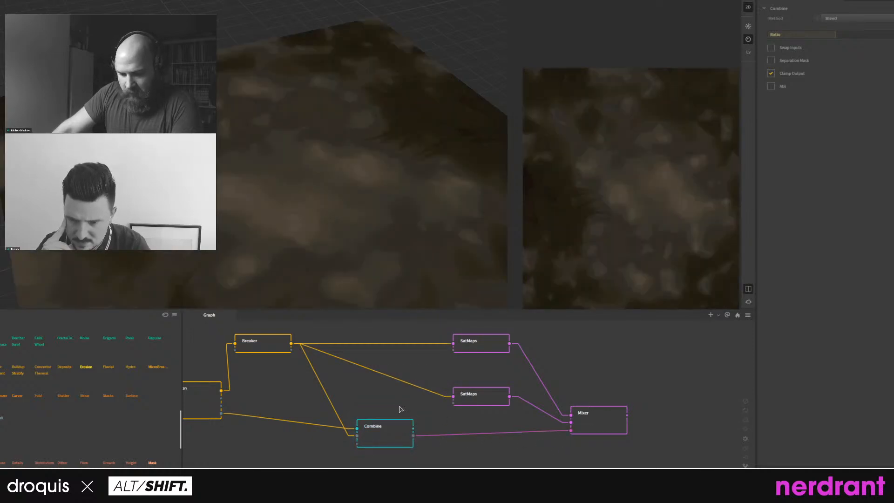
# Pin the Breaker node as underlay and pin the Mixer to show its colours on the terrain.
pyautogui.click(265, 348)
pyautogui.rightClick(266, 347)
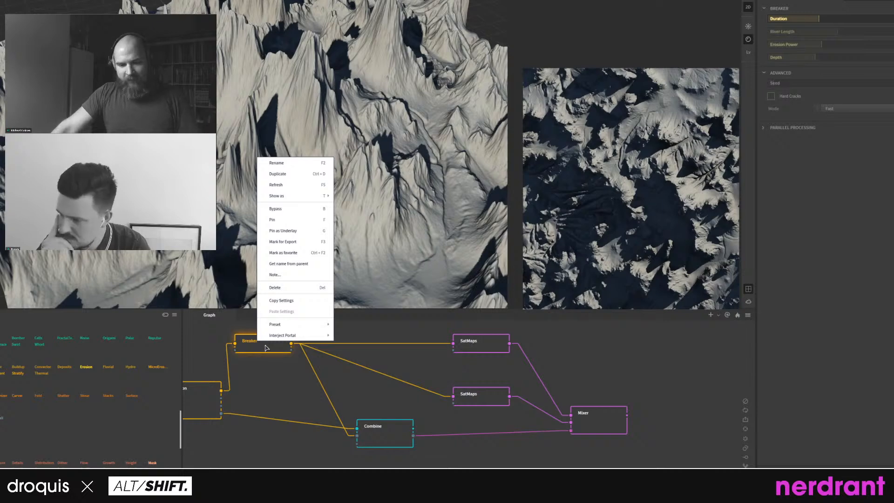
pyautogui.click(292, 232)
pyautogui.click(592, 415)
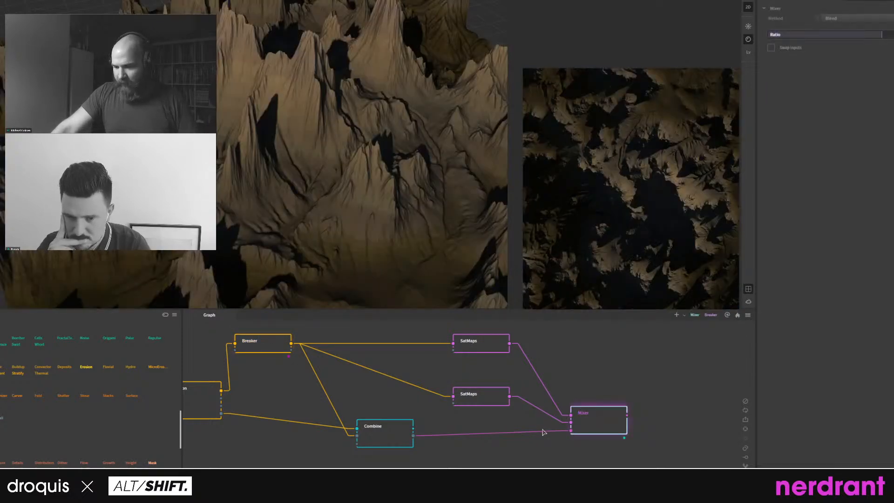
pyautogui.moveTo(328, 239); pyautogui.dragTo(380, 209, button='middle')
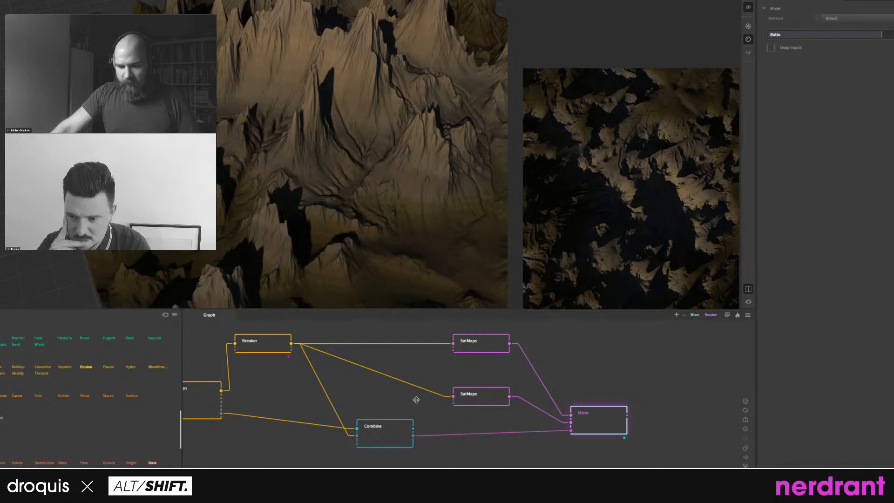
pyautogui.moveTo(416, 400); pyautogui.dragTo(424, 401, button='middle')
pyautogui.moveTo(351, 238)
pyautogui.mouseDown(button='middle')
pyautogui.moveTo(326, 200)
pyautogui.moveTo(348, 234)
pyautogui.mouseUp(button='middle')
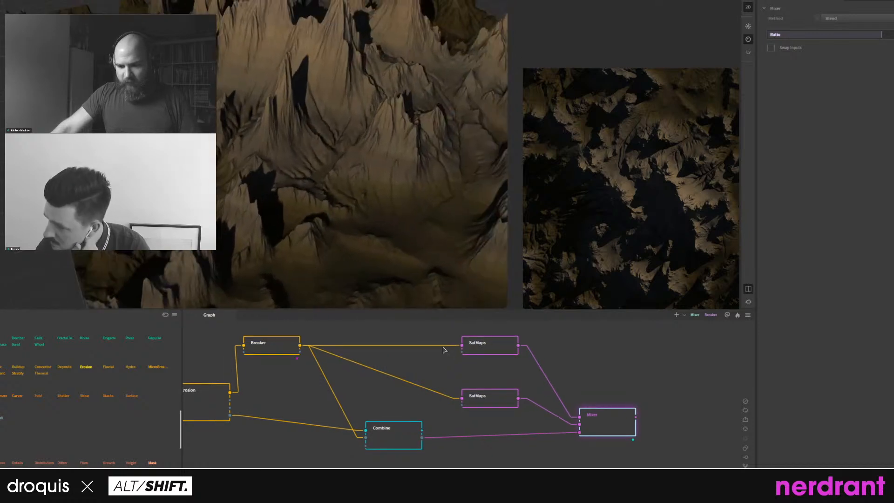
# Apply gradient 0001 from the Colorful library to the upper SatMaps node and examine the terrain colouring.
pyautogui.click(486, 397)
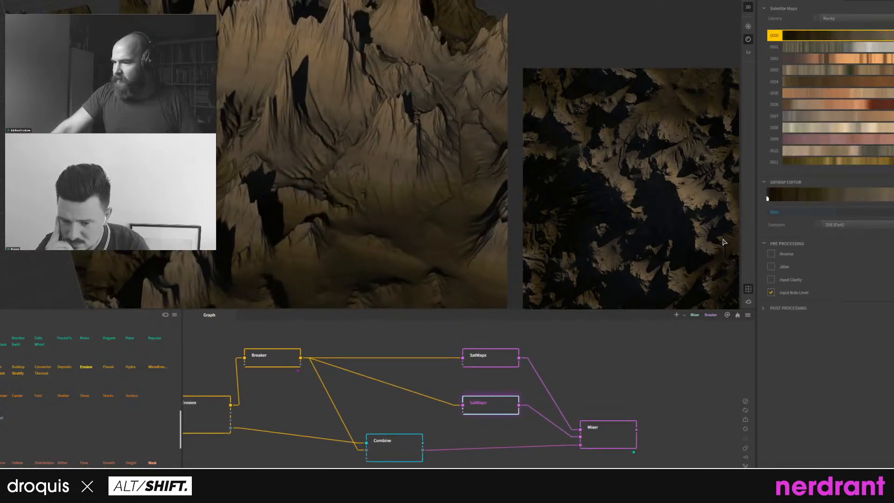
pyautogui.click(499, 354)
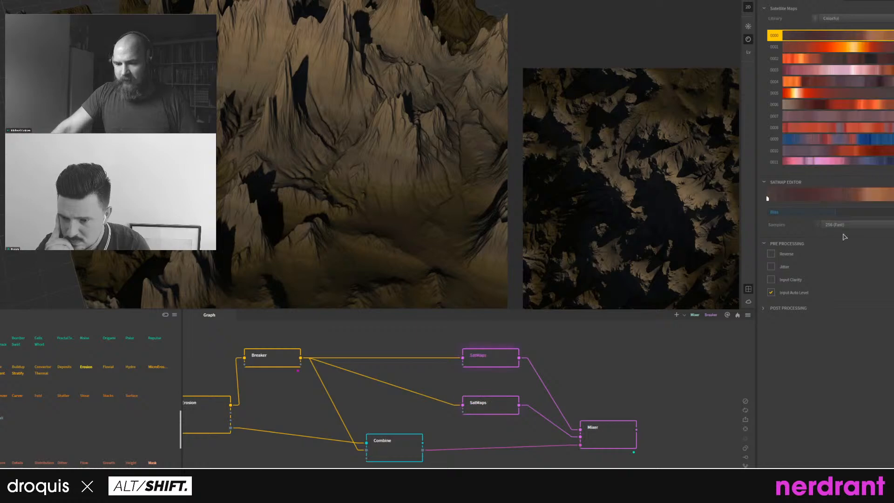
pyautogui.click(836, 51)
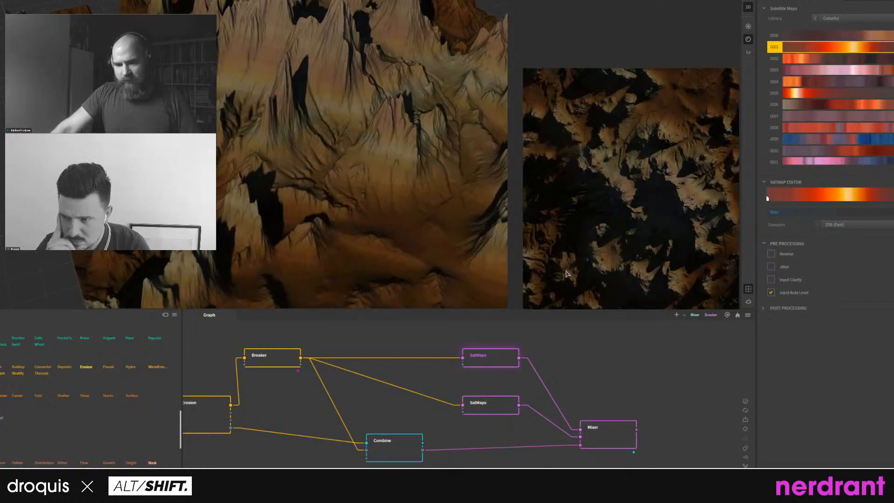
pyautogui.moveTo(437, 237); pyautogui.dragTo(365, 222)
pyautogui.scroll(5, 367, 218)
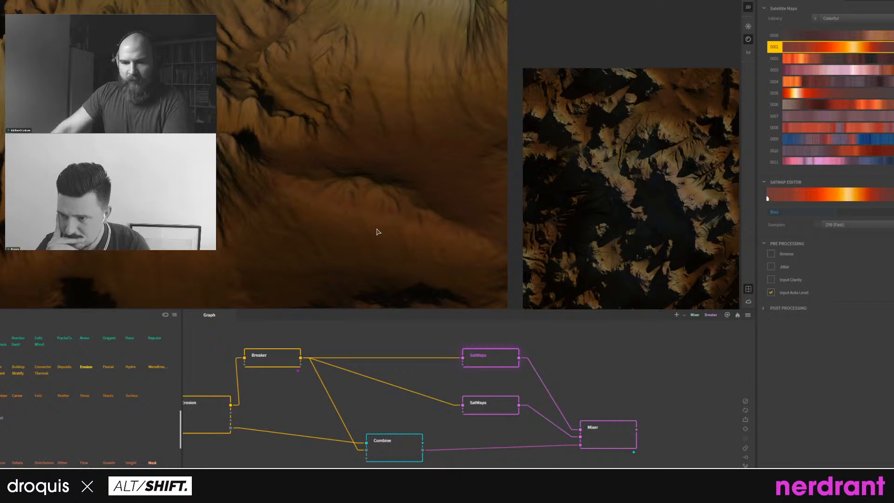
pyautogui.scroll(-5, 361, 228)
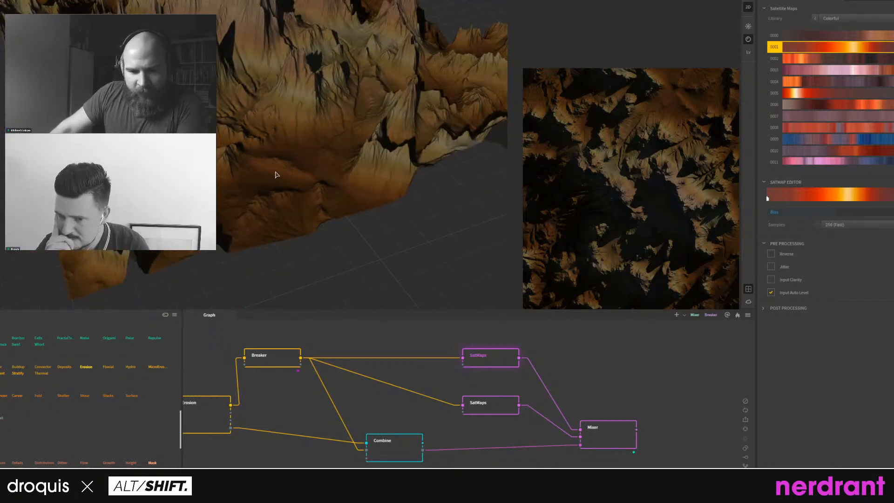
pyautogui.moveTo(275, 171)
pyautogui.mouseDown()
pyautogui.moveTo(279, 152)
pyautogui.moveTo(301, 137)
pyautogui.moveTo(267, 176)
pyautogui.moveTo(270, 161)
pyautogui.mouseUp()
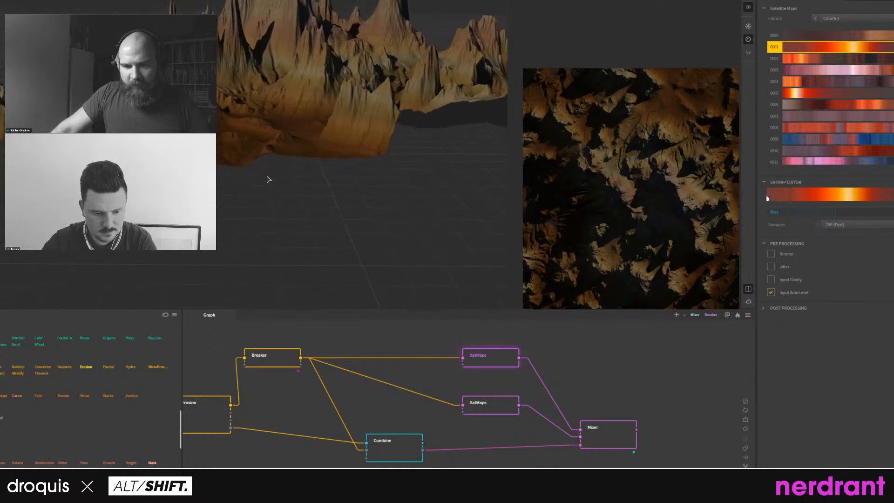
pyautogui.scroll(5, 274, 122)
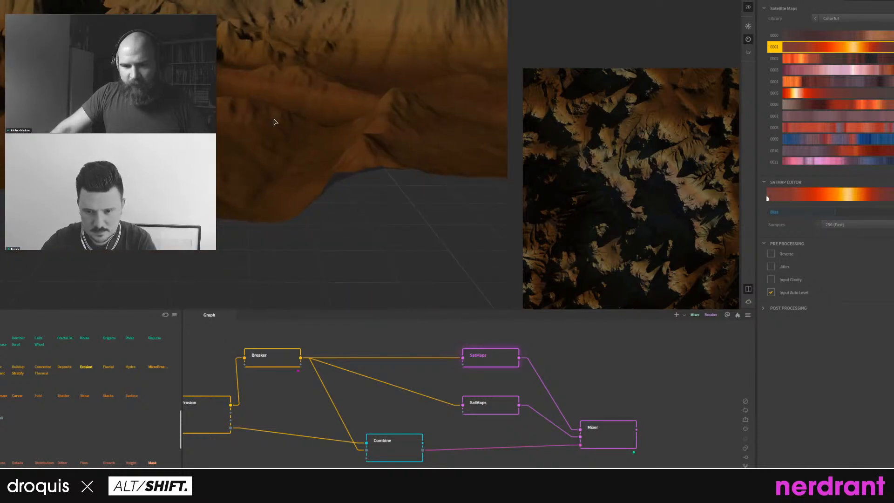
pyautogui.moveTo(273, 124); pyautogui.dragTo(293, 91)
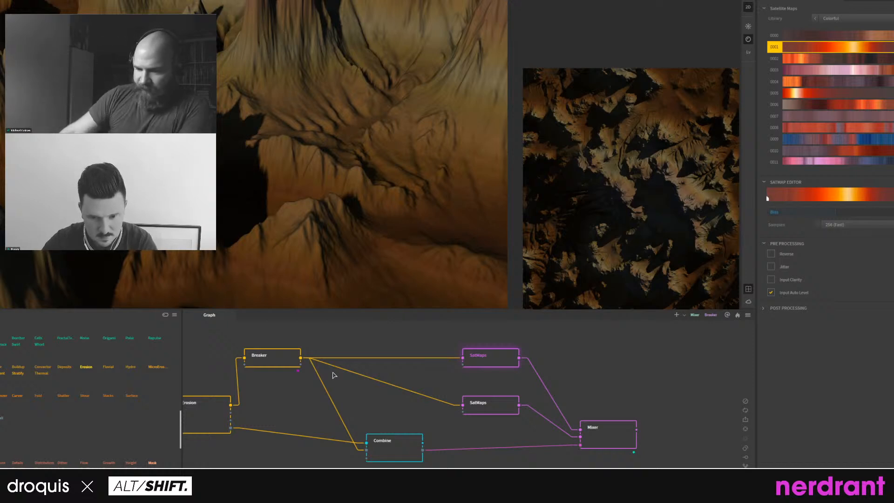
# Raise the Breaker node and shift the SatMaps, Combine and Mixer nodes together farther away from it to make room.
pyautogui.moveTo(375, 404); pyautogui.dragTo(465, 407, button='middle')
pyautogui.scroll(-4, 429, 395)
pyautogui.moveTo(406, 411); pyautogui.dragTo(431, 412, button='middle')
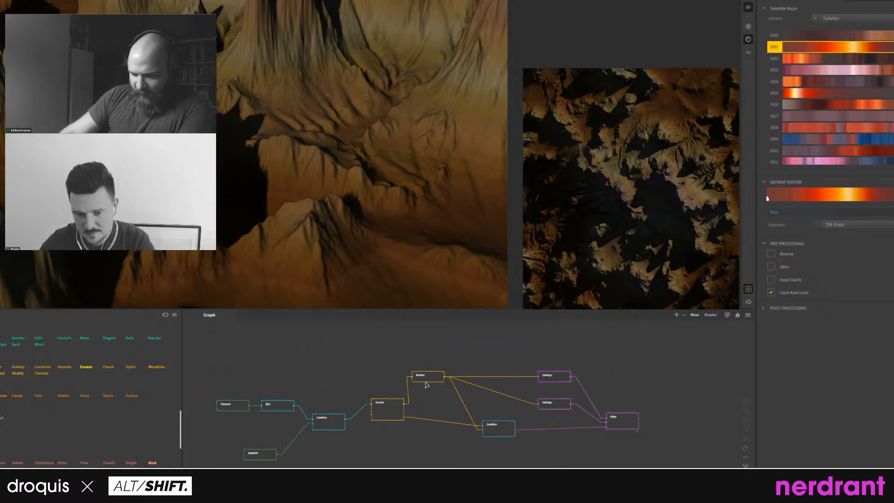
pyautogui.moveTo(425, 382); pyautogui.dragTo(437, 371)
pyautogui.moveTo(487, 364); pyautogui.dragTo(471, 349, button='middle')
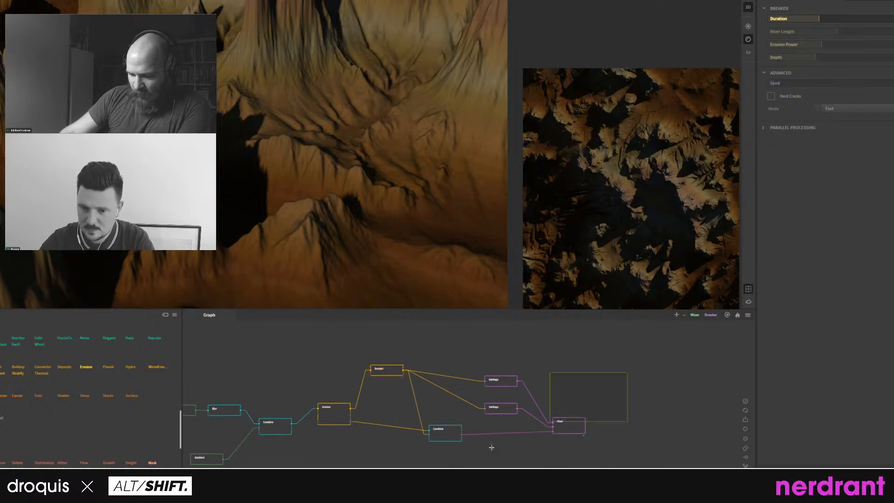
pyautogui.moveTo(491, 446); pyautogui.dragTo(442, 465)
pyautogui.moveTo(451, 435); pyautogui.dragTo(555, 457)
pyautogui.moveTo(409, 415); pyautogui.dragTo(448, 430, button='middle')
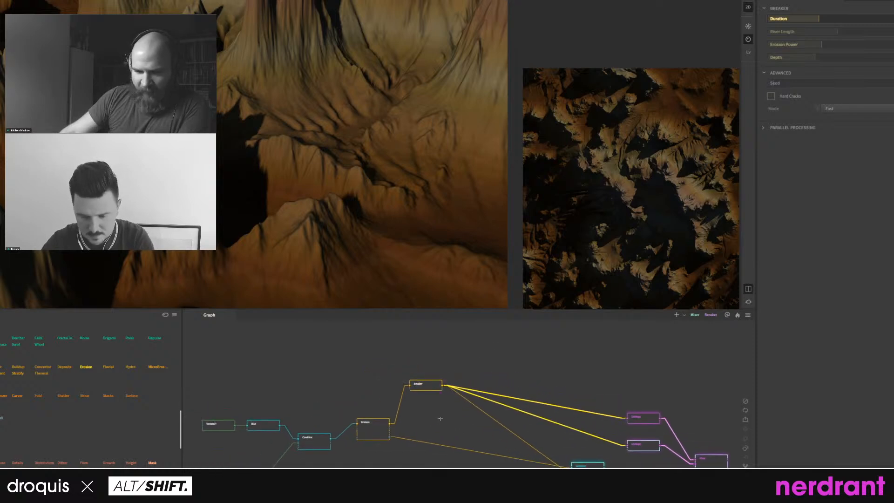
pyautogui.click(440, 418)
pyautogui.scroll(-2, 275, 152)
pyautogui.scroll(1, 324, 144)
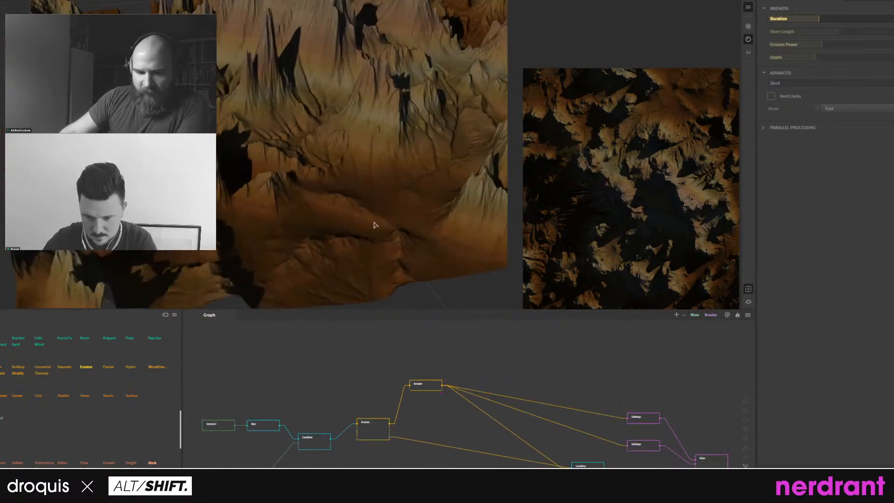
# Browse the node library for further nodes and lower the Breaker node closer to the Erosion node's level.
pyautogui.scroll(5, 98, 391)
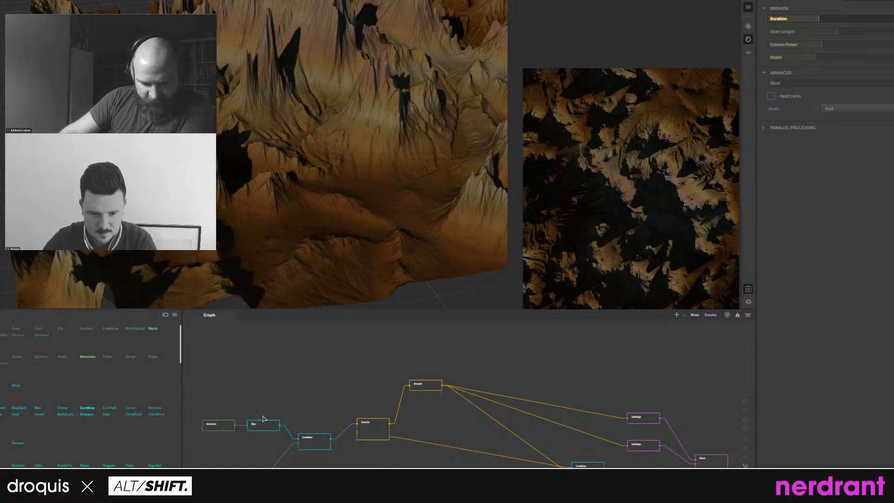
pyautogui.moveTo(421, 431); pyautogui.dragTo(336, 411, button='middle')
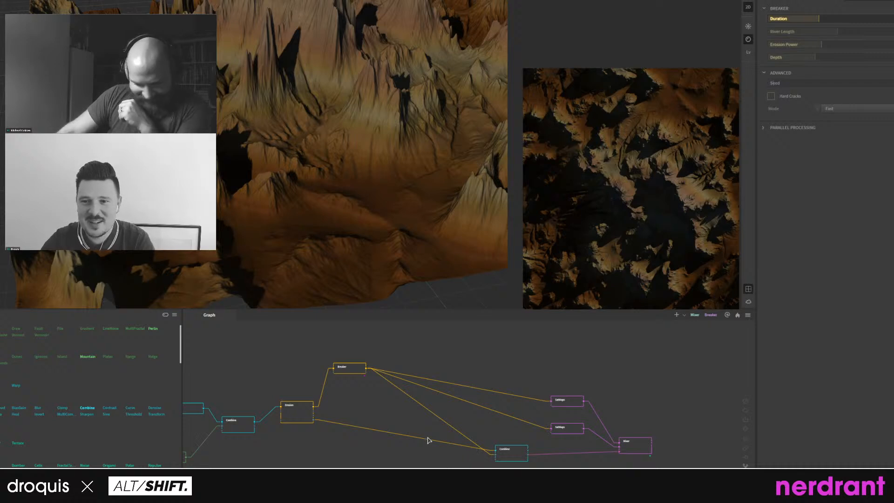
pyautogui.scroll(-2, 88, 405)
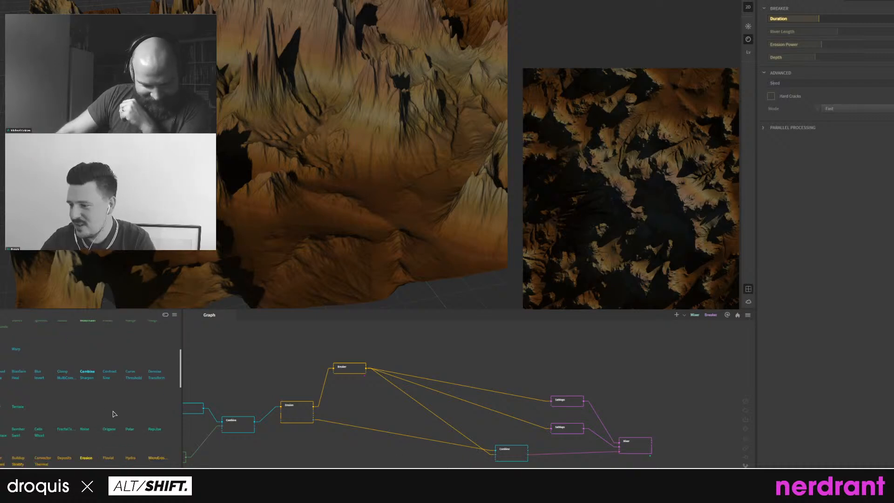
pyautogui.scroll(-1, 114, 413)
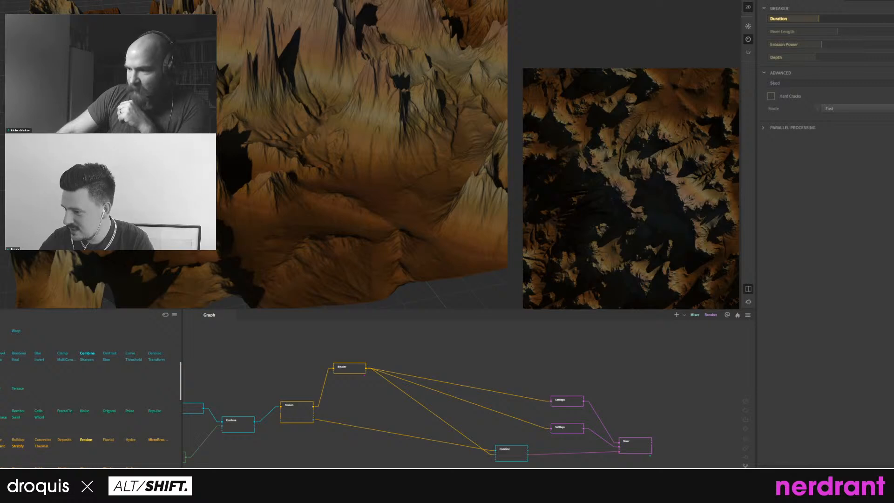
pyautogui.moveTo(393, 395); pyautogui.dragTo(437, 399, button='middle')
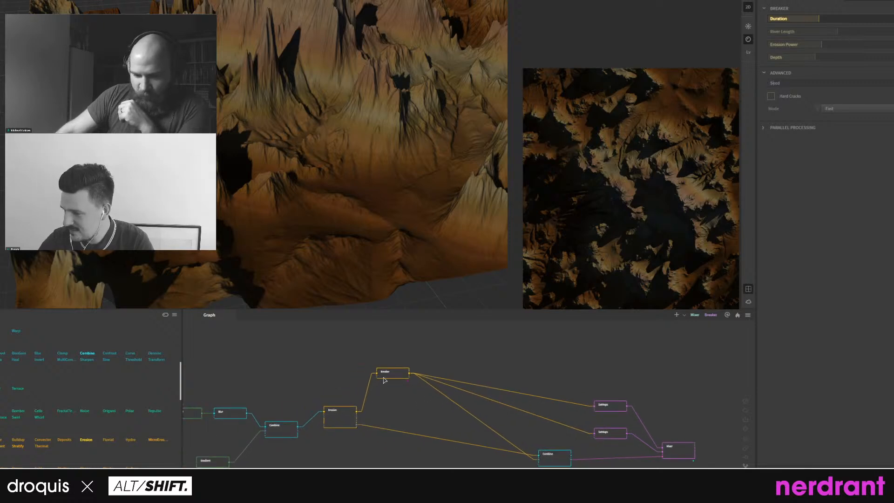
pyautogui.moveTo(382, 376); pyautogui.dragTo(398, 393)
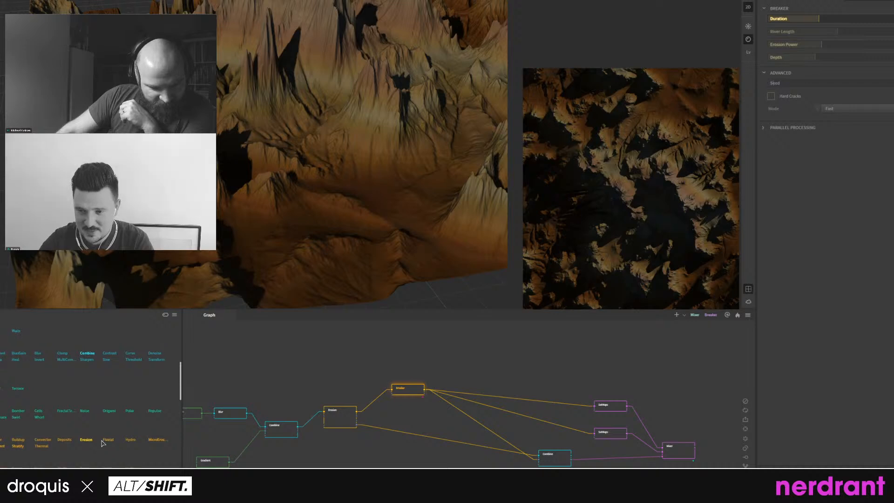
pyautogui.scroll(3, 75, 442)
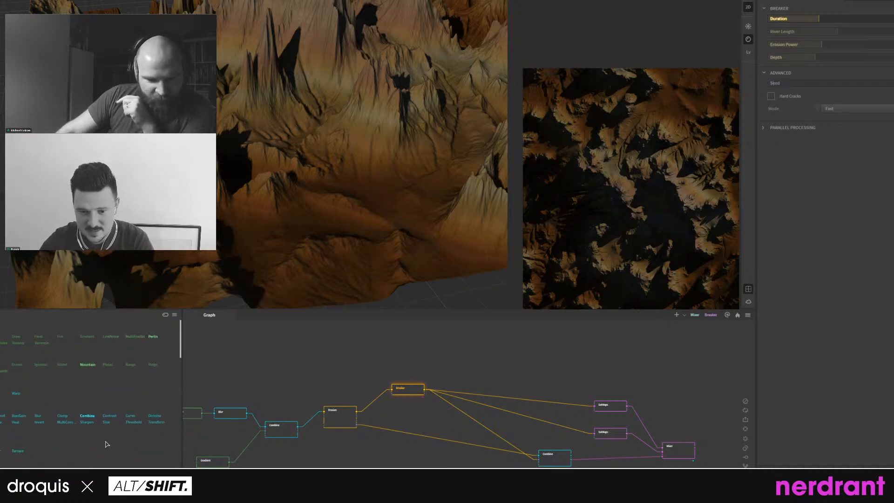
pyautogui.moveTo(340, 453); pyautogui.dragTo(297, 443, button='middle')
pyautogui.moveTo(447, 451)
pyautogui.mouseDown(button='middle')
pyautogui.moveTo(434, 457)
pyautogui.moveTo(446, 463)
pyautogui.mouseUp(button='middle')
pyautogui.scroll(4, 446, 451)
pyautogui.scroll(-4, 447, 463)
pyautogui.moveTo(333, 424); pyautogui.dragTo(418, 430, button='middle')
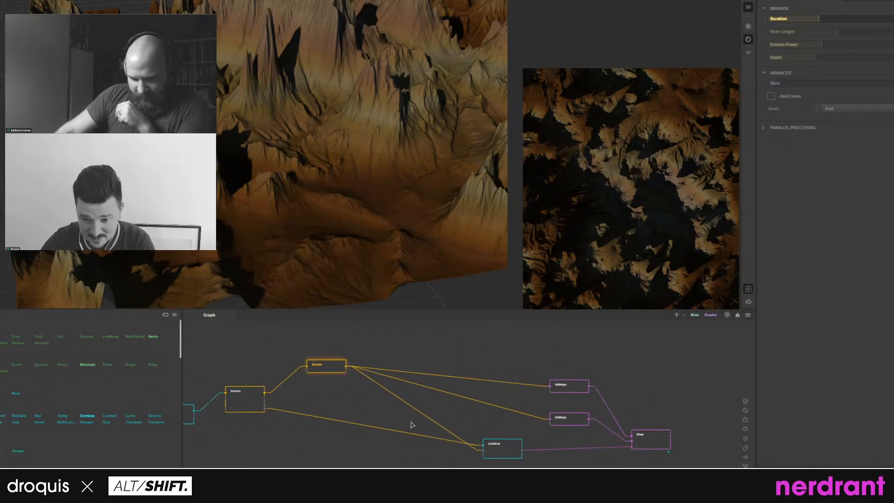
pyautogui.moveTo(429, 409); pyautogui.dragTo(352, 450)
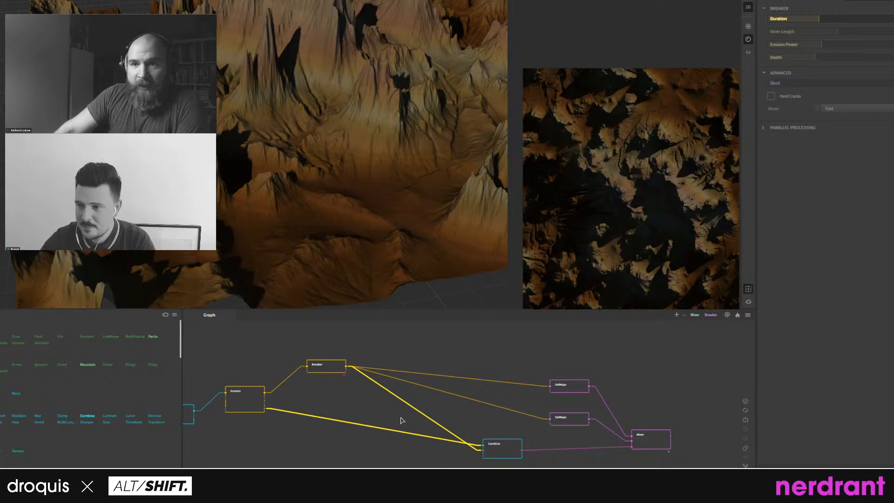
pyautogui.moveTo(444, 435); pyautogui.dragTo(413, 435, button='middle')
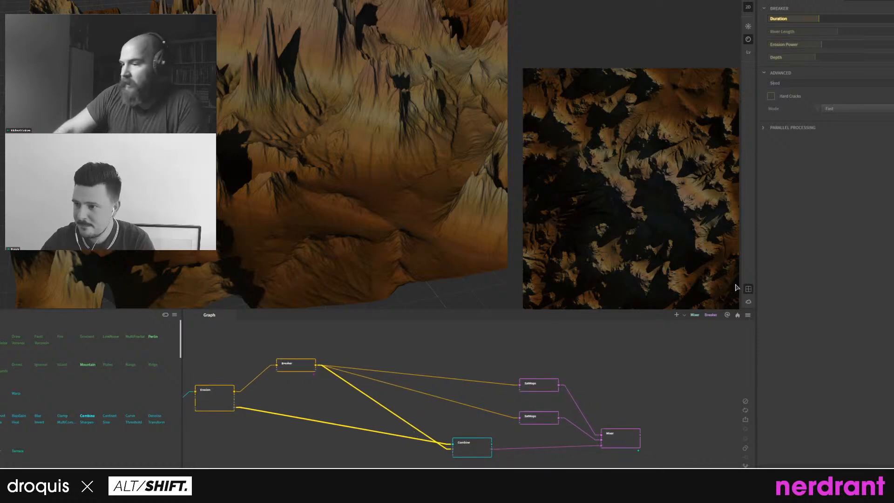
# Switch the upper SatMaps node to the Rocky library, try gradient 0002, and settle on gradient 0010.
pyautogui.click(556, 385)
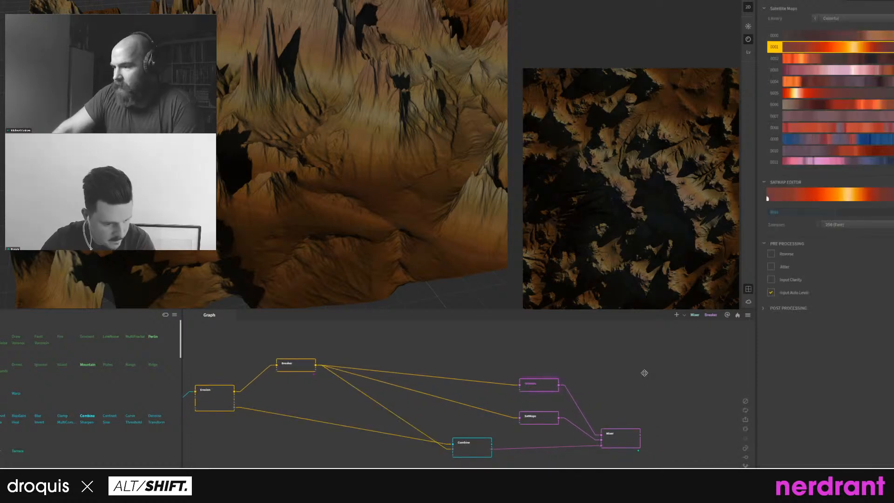
pyautogui.moveTo(643, 371); pyautogui.dragTo(627, 363, button='middle')
pyautogui.click(843, 19)
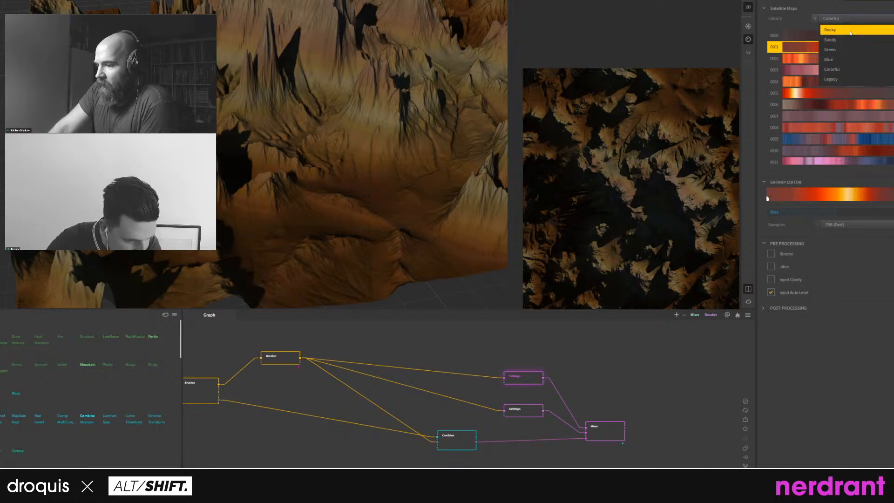
pyautogui.click(834, 30)
pyautogui.click(838, 58)
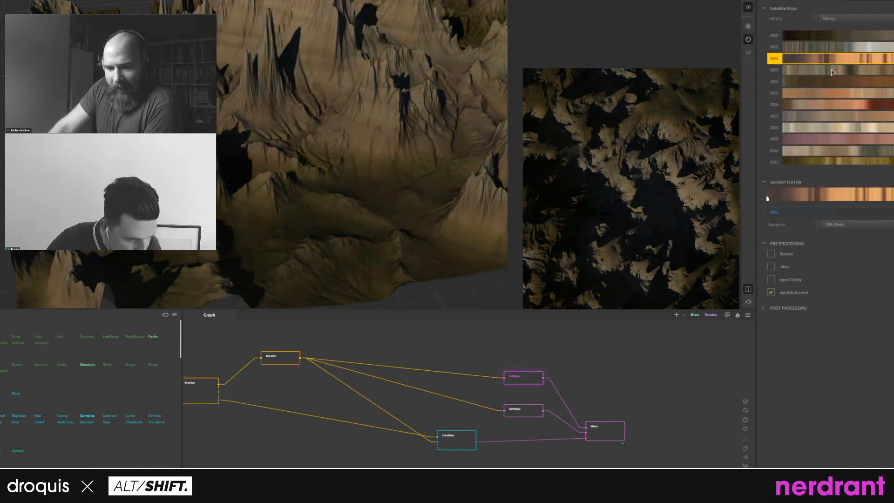
pyautogui.click(840, 150)
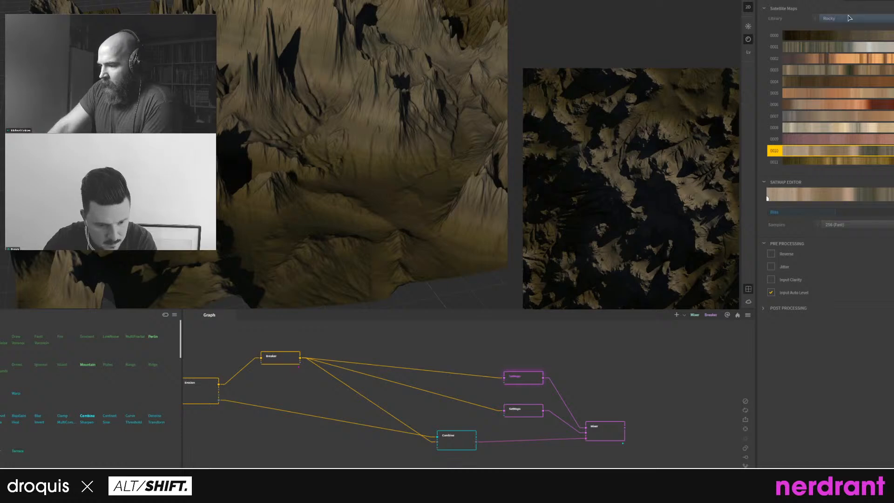
# Try the Sandy library on the upper SatMaps node, and switch it to the Green library with gradient 0010.
pyautogui.click(848, 19)
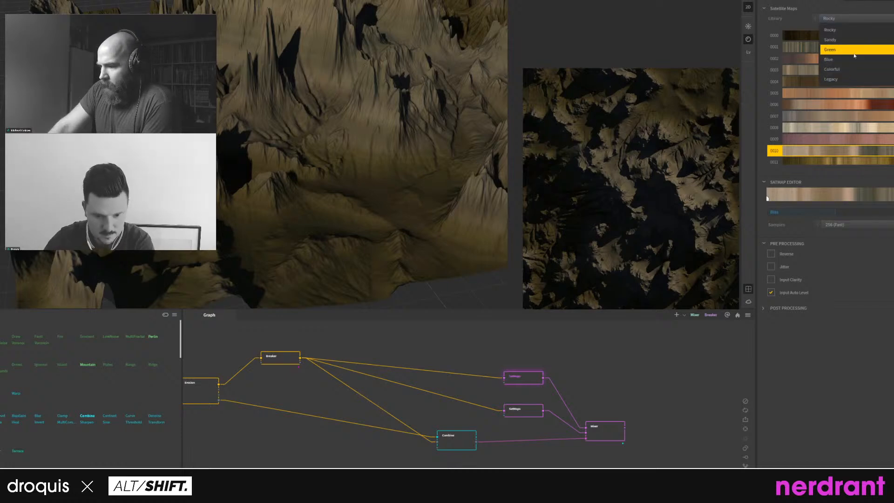
pyautogui.click(857, 40)
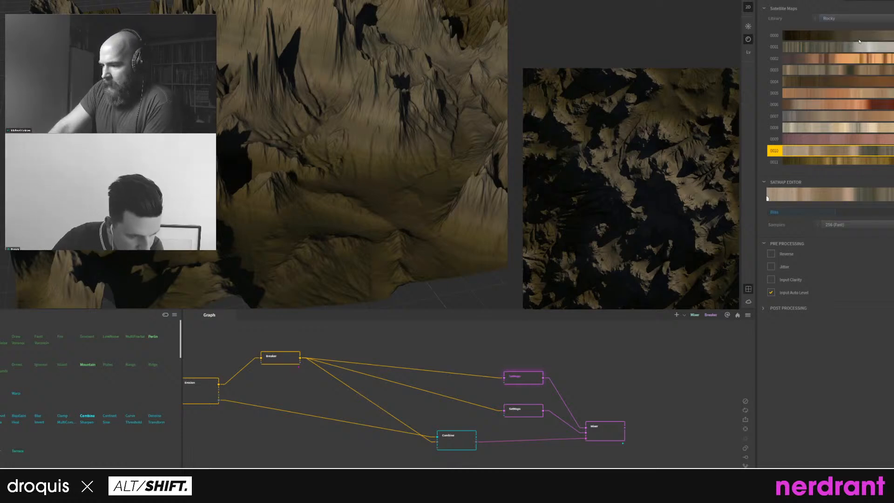
pyautogui.click(862, 18)
pyautogui.click(854, 54)
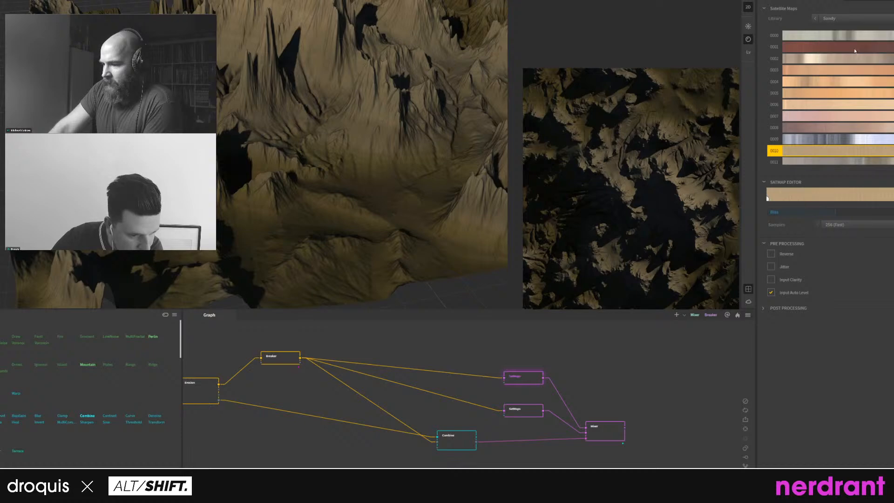
pyautogui.moveTo(558, 389); pyautogui.dragTo(560, 399)
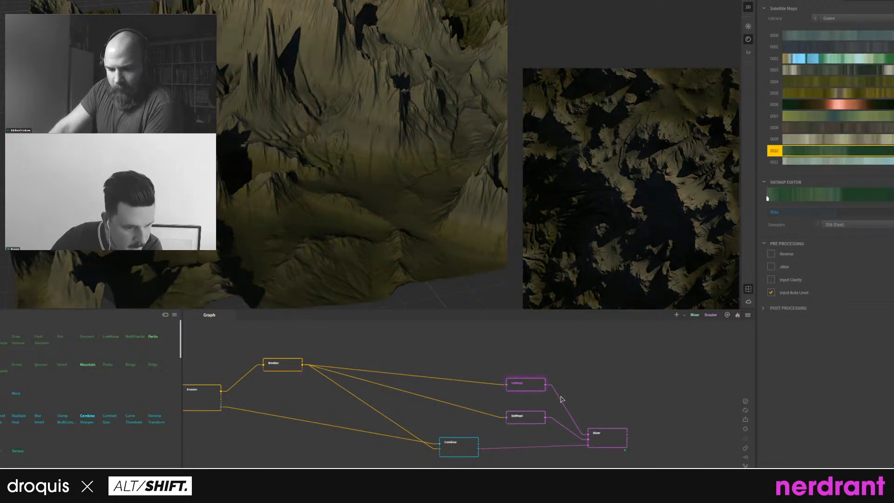
# Apply gradient 0006 of the Rocky library to the lower SatMaps node.
pyautogui.click(522, 417)
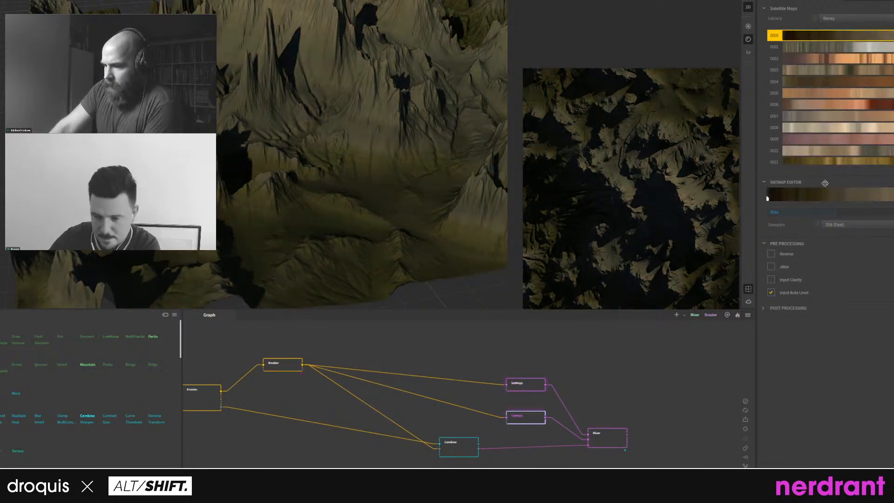
pyautogui.click(847, 103)
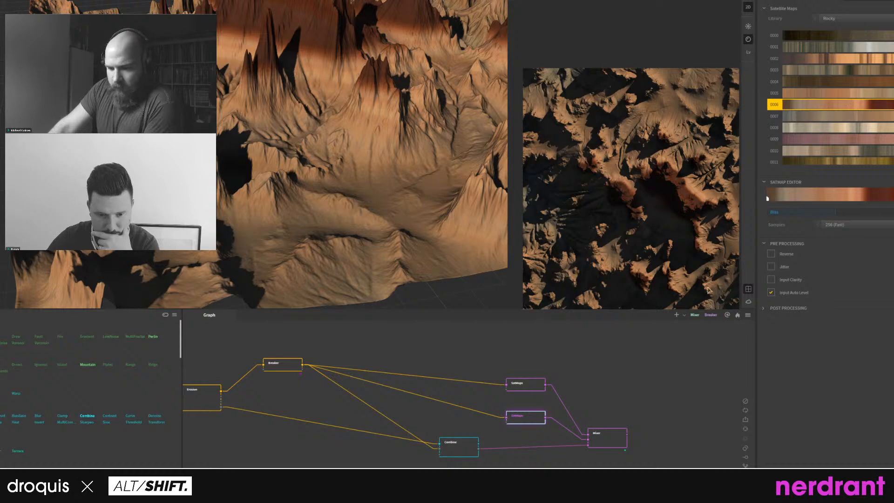
pyautogui.moveTo(596, 371); pyautogui.dragTo(569, 366)
# Move the Combine node nearer to the Mixer, directly below the lower SatMaps node.
pyautogui.click(416, 440)
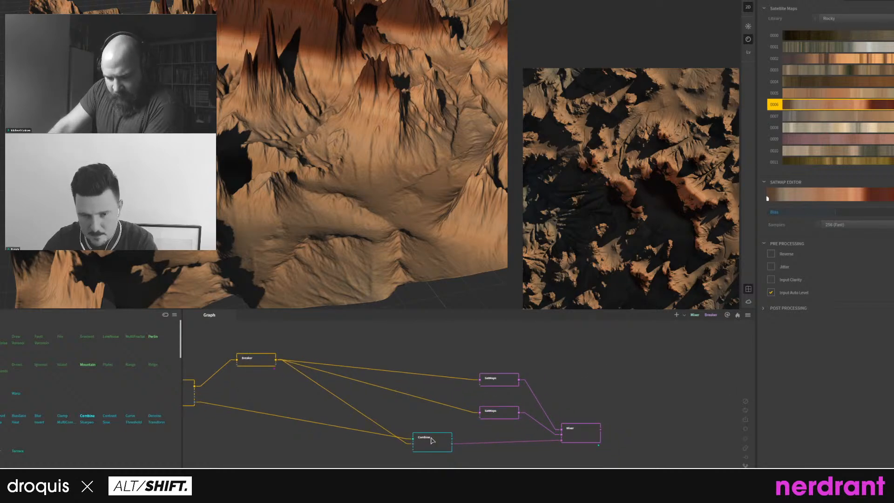
pyautogui.moveTo(432, 440); pyautogui.dragTo(487, 438)
pyautogui.scroll(3, 495, 439)
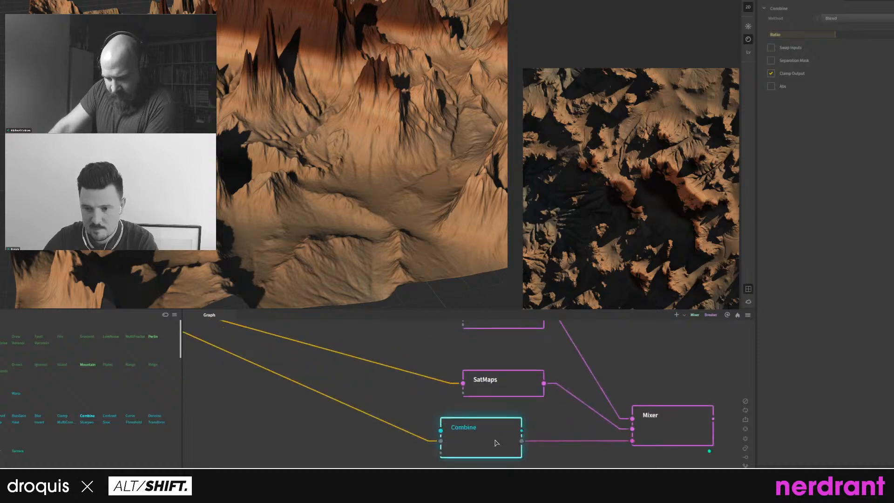
pyautogui.scroll(-3, 495, 438)
pyautogui.moveTo(543, 422); pyautogui.dragTo(520, 431)
pyautogui.rightClick(631, 190)
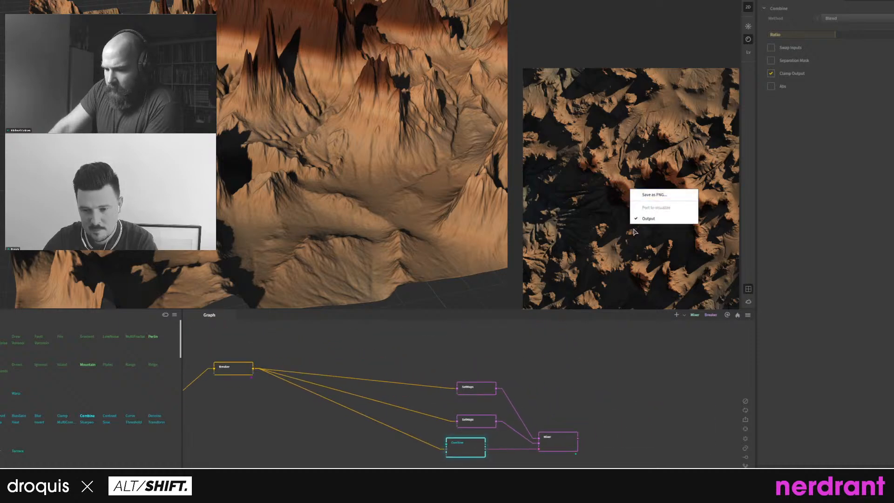
pyautogui.click(634, 369)
# Reconnect the Erosion node's lower map output to the free input of the Combine node.
pyautogui.moveTo(494, 403)
pyautogui.mouseDown()
pyautogui.moveTo(517, 400)
pyautogui.moveTo(508, 387)
pyautogui.mouseUp()
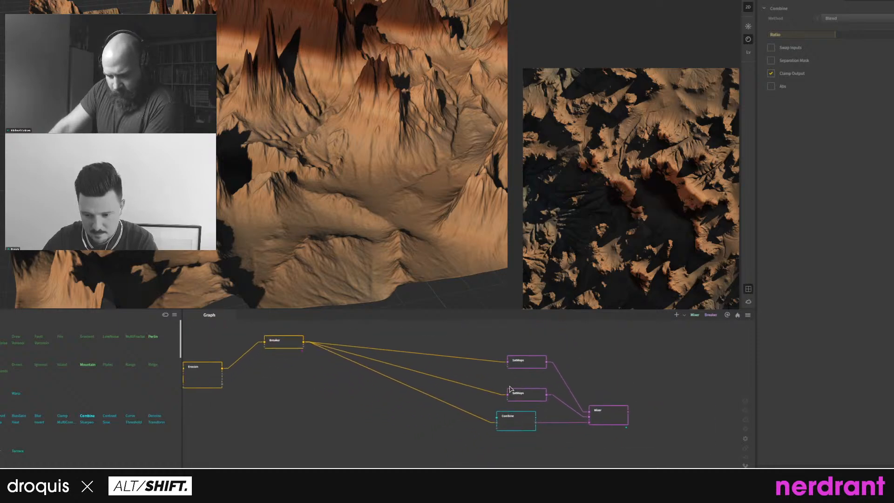
pyautogui.moveTo(451, 402); pyautogui.dragTo(519, 407)
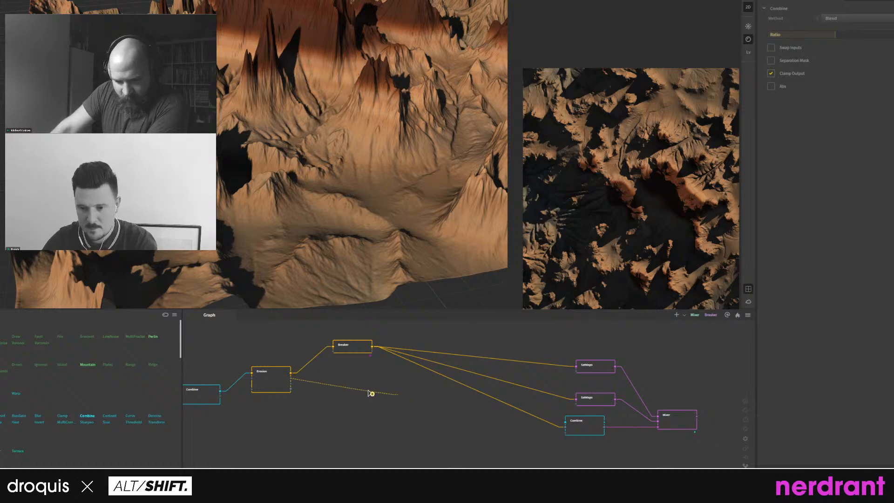
pyautogui.moveTo(292, 390); pyautogui.dragTo(565, 425)
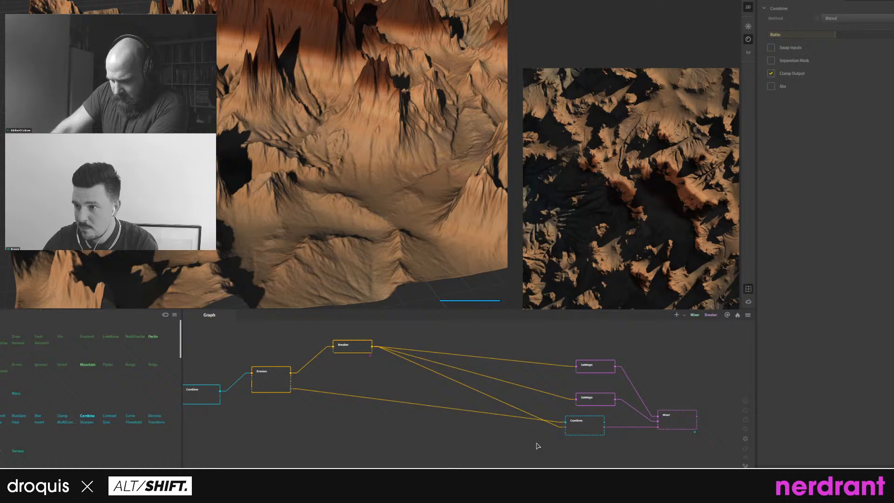
# Pin the Combine node and examine its mask on the Breaker terrain.
pyautogui.moveTo(577, 436); pyautogui.dragTo(544, 433, button='middle')
pyautogui.click(563, 421)
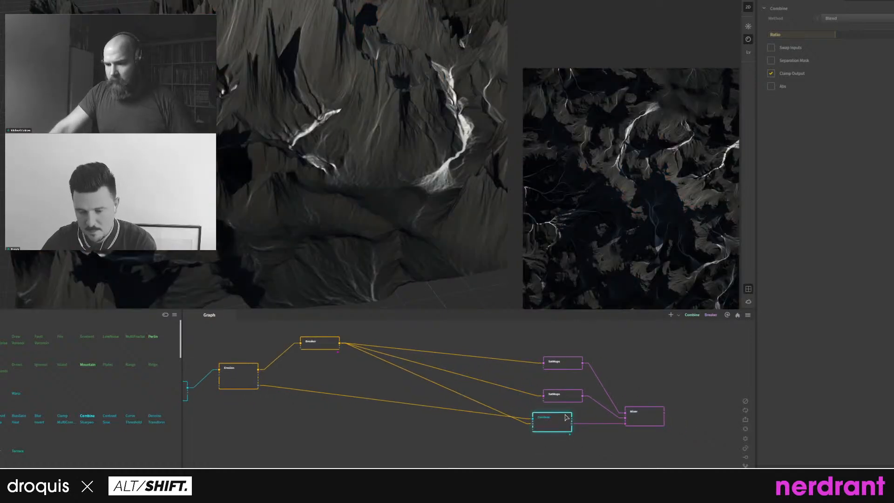
pyautogui.moveTo(608, 440); pyautogui.dragTo(577, 440, button='middle')
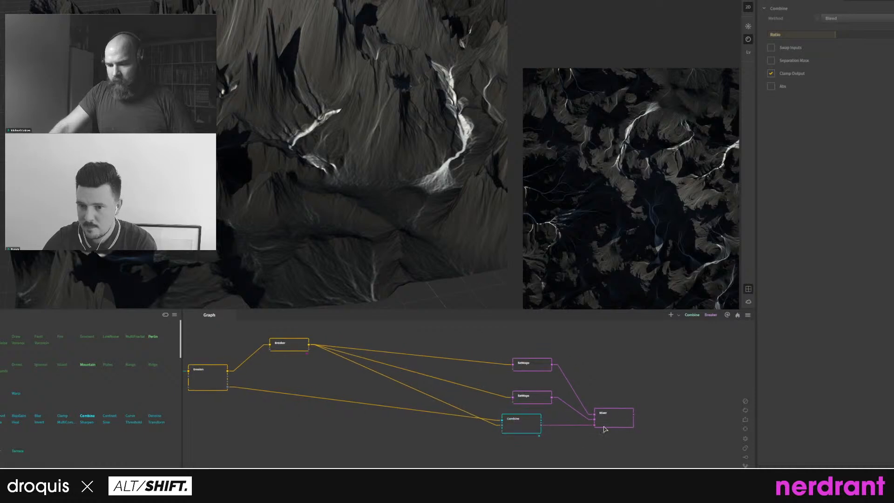
pyautogui.click(617, 422)
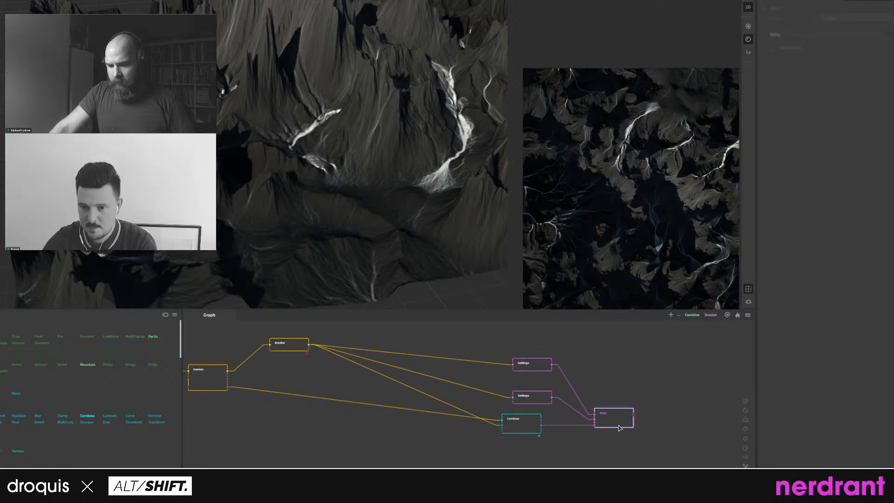
# Toggle the Breaker underlay off and back on, and pin the Mixer to view its colours on the Breaker terrain.
pyautogui.click(284, 343)
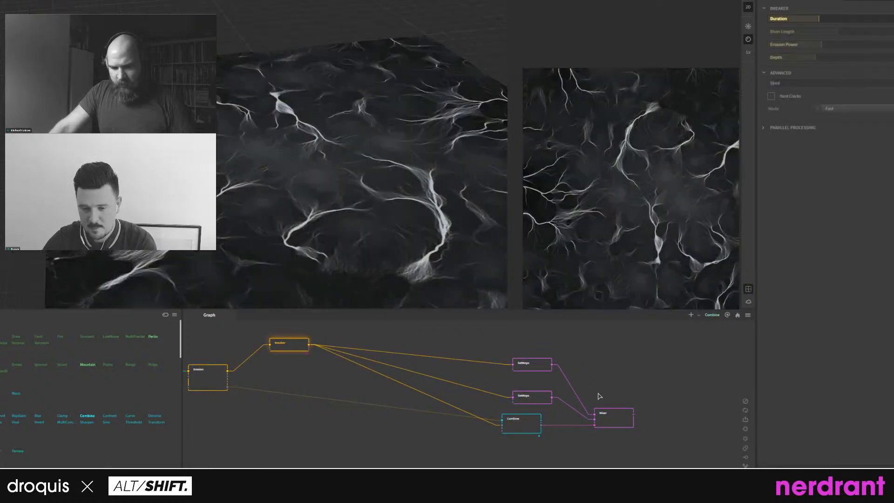
pyautogui.click(341, 334)
pyautogui.click(293, 344)
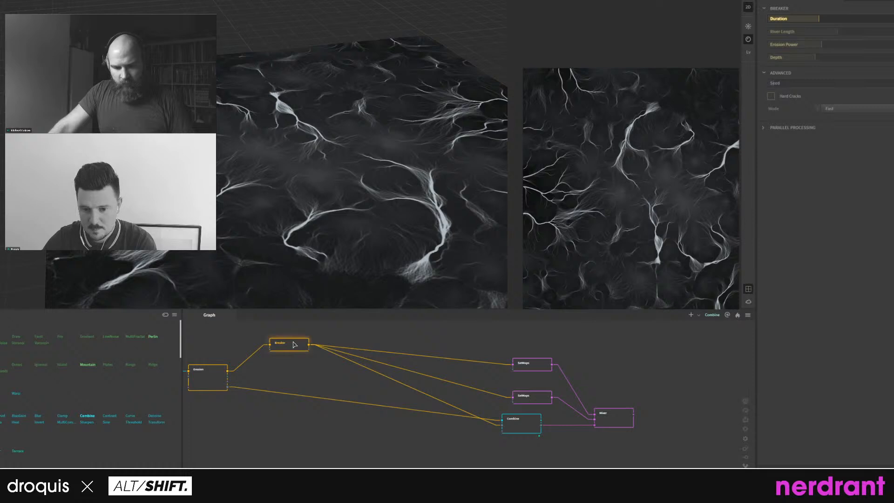
pyautogui.click(617, 420)
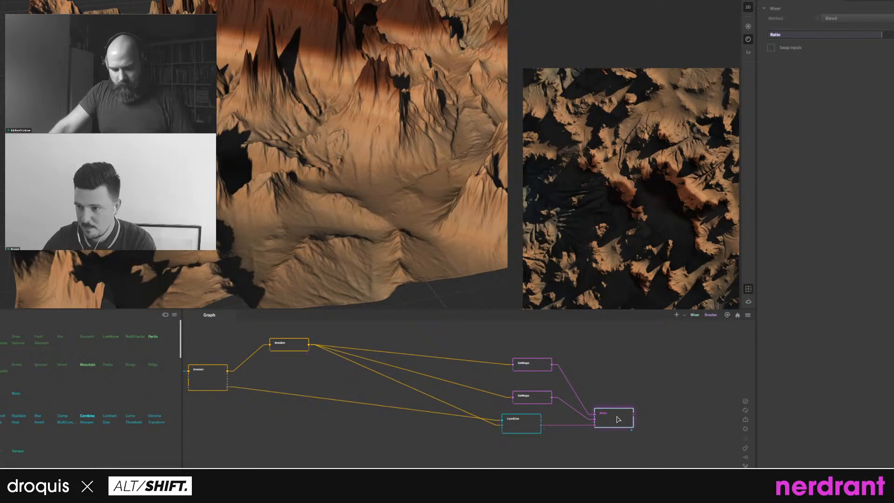
# Compare the Combine and Breaker nodes as underlays, and pin the Combine node without any underlay.
pyautogui.click(522, 423)
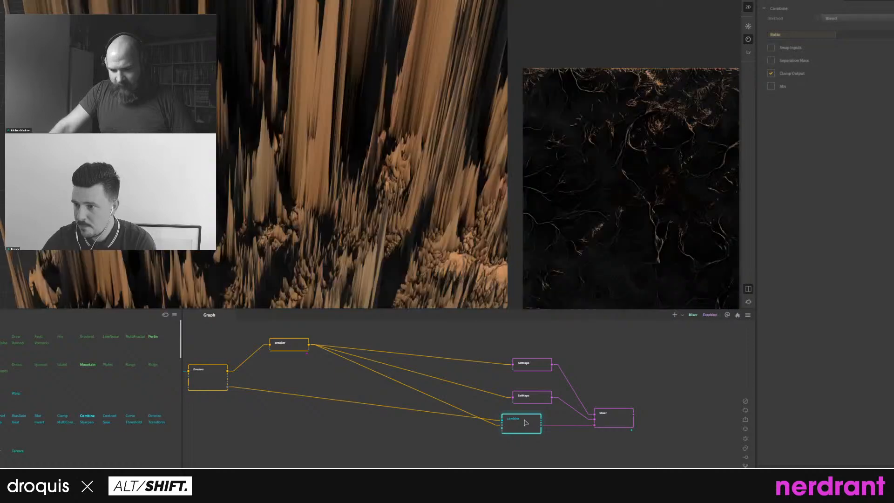
pyautogui.click(294, 345)
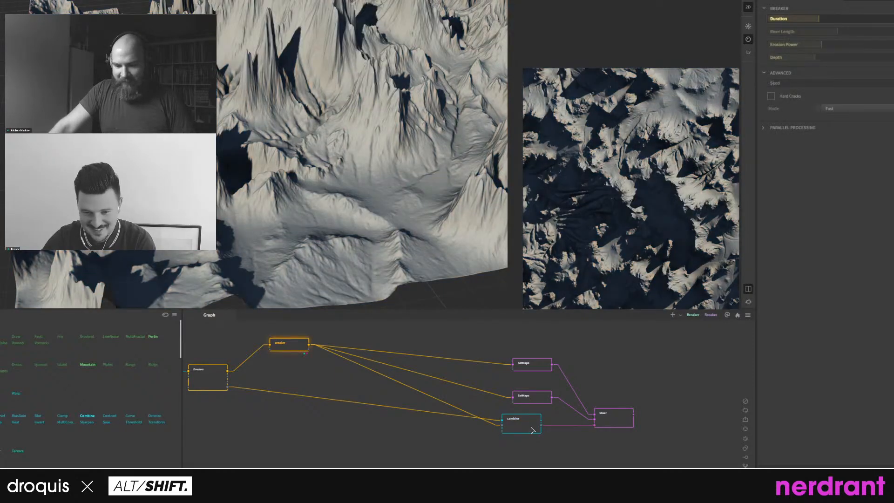
pyautogui.click(532, 428)
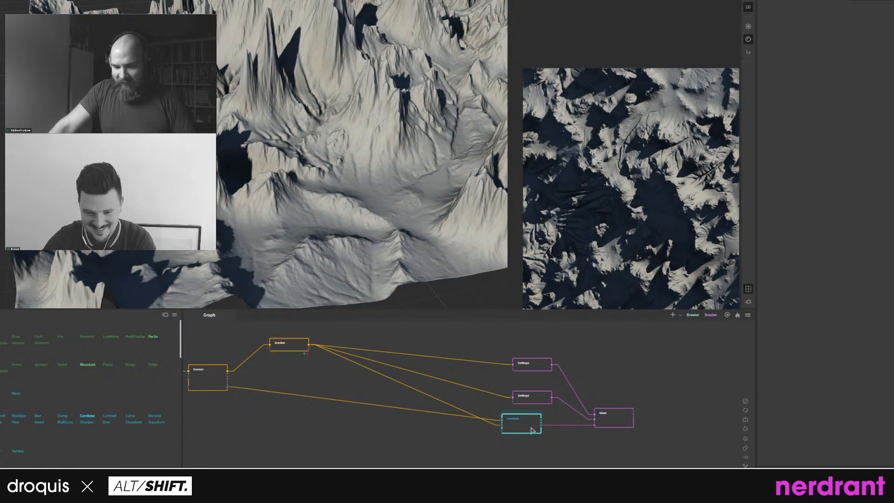
pyautogui.click(291, 348)
pyautogui.press('f')
pyautogui.click(519, 422)
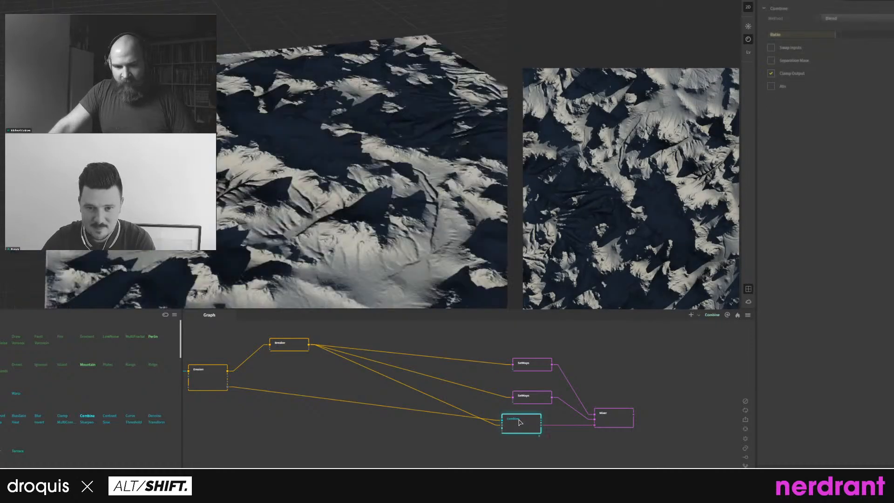
# Pin the Breaker node and the Combine node in turn to compare terrain and mask, and select the Mixer.
pyautogui.moveTo(328, 367); pyautogui.dragTo(329, 377, button='middle')
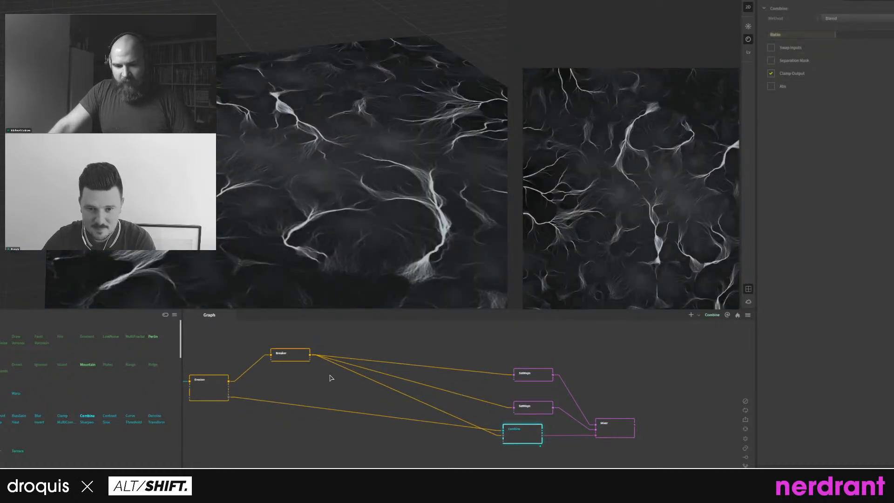
pyautogui.click(291, 357)
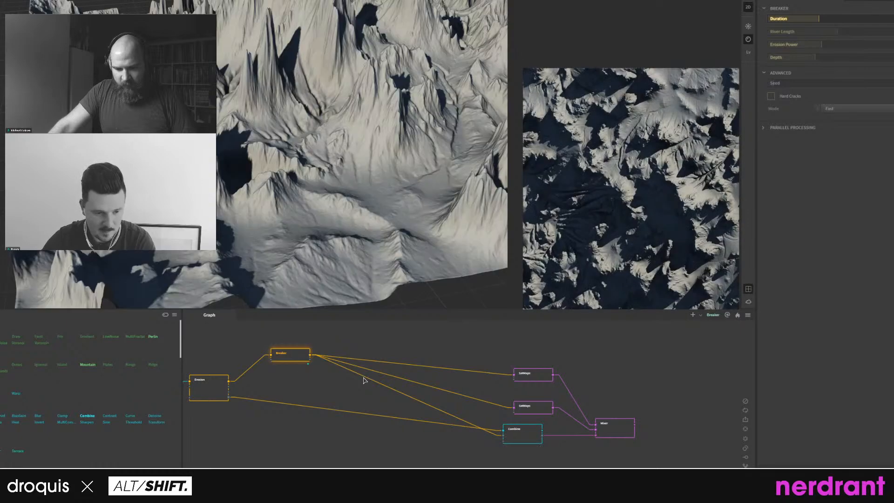
pyautogui.click(536, 433)
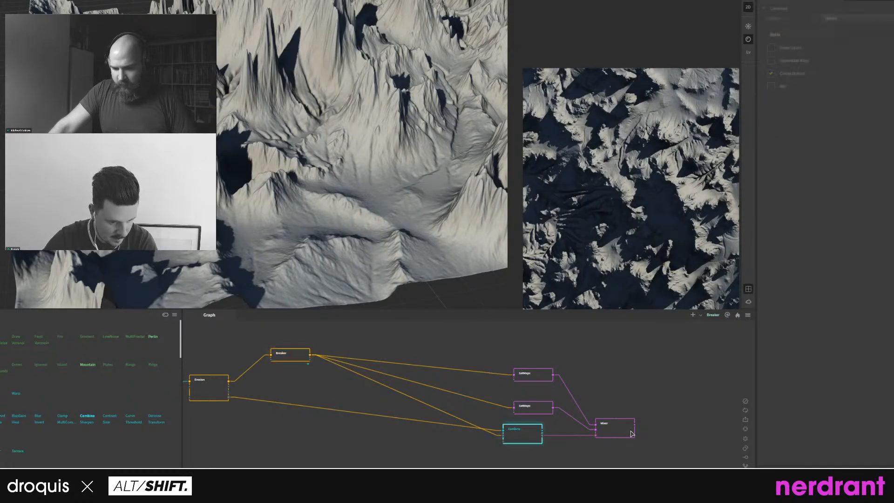
pyautogui.rightClick(515, 431)
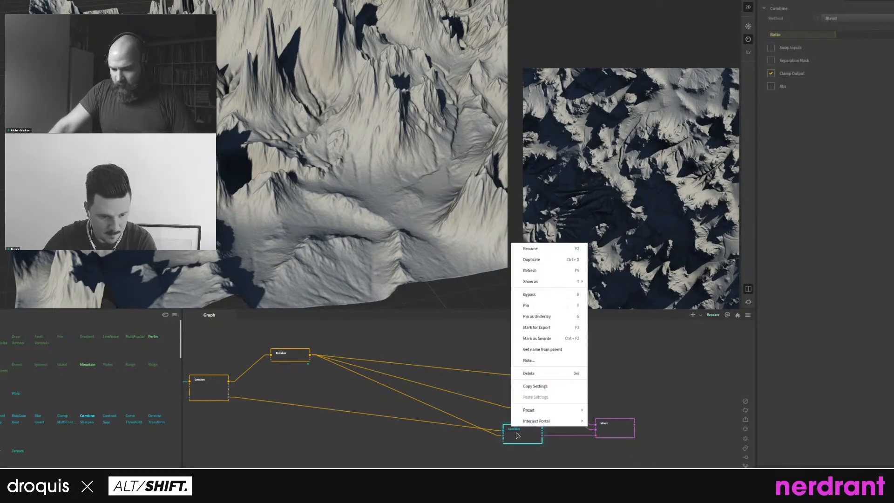
pyautogui.click(554, 306)
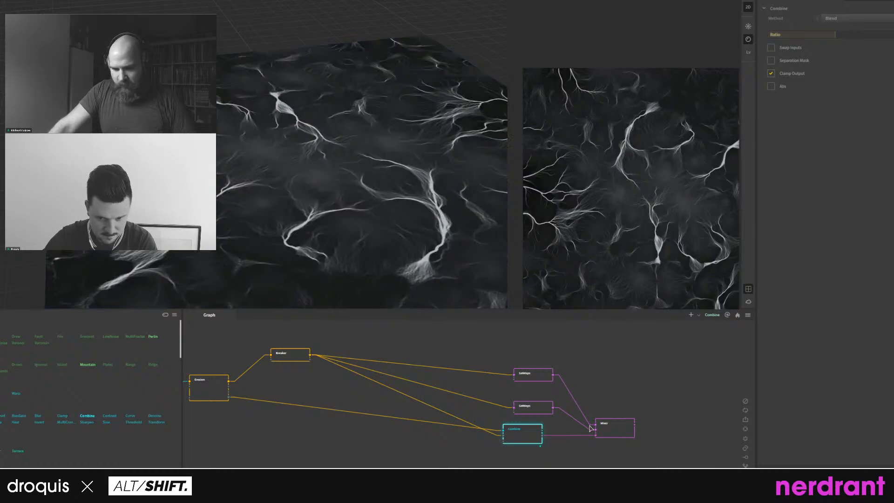
pyautogui.click(619, 430)
pyautogui.moveTo(565, 451); pyautogui.dragTo(548, 455, button='middle')
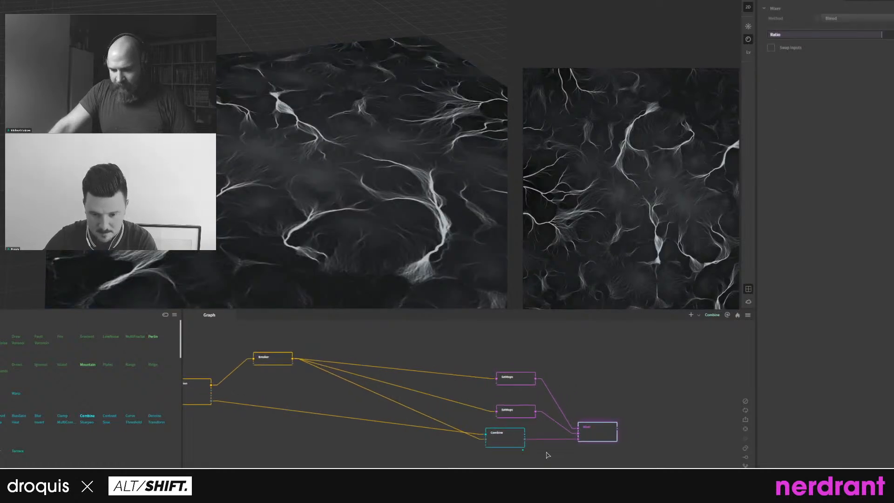
# Pin the Breaker node in the preview and select the Mixer node.
pyautogui.click(266, 358)
pyautogui.moveTo(289, 383); pyautogui.dragTo(290, 389, button='middle')
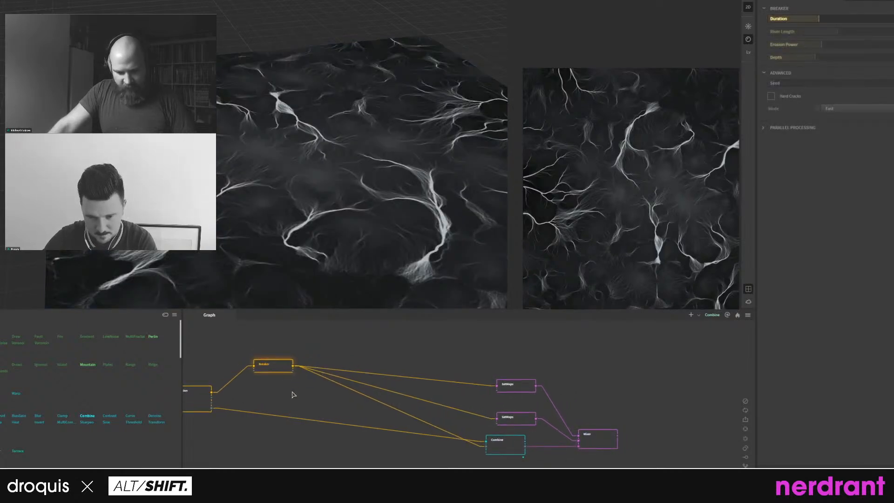
pyautogui.press('f')
pyautogui.click(596, 440)
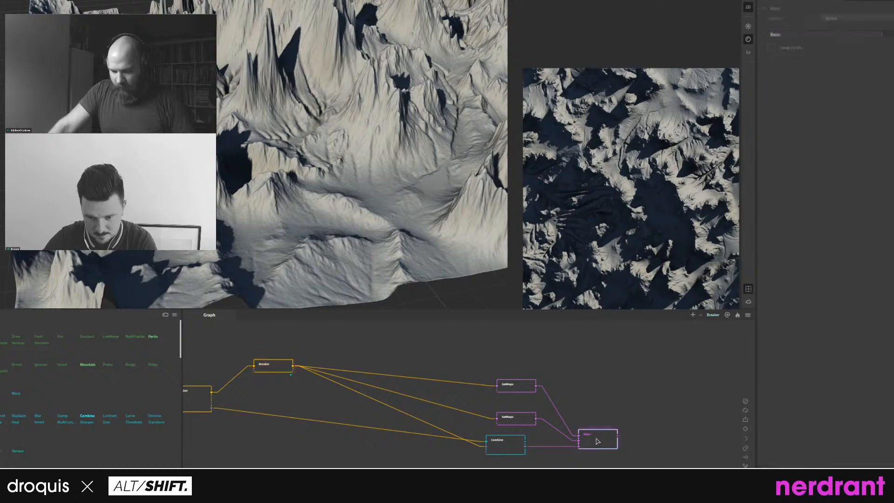
# Examine the peaks, slopes and valleys of the Breaker terrain from several angles and distances.
pyautogui.moveTo(353, 214); pyautogui.dragTo(295, 302, button='middle')
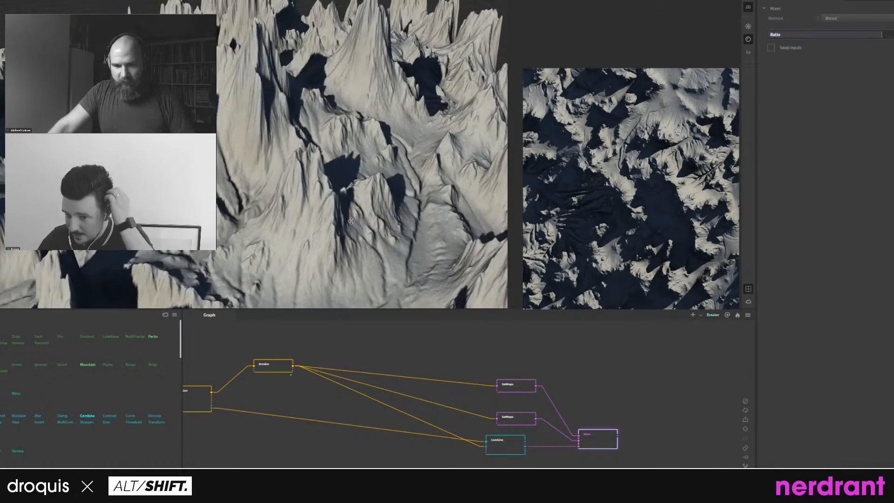
pyautogui.scroll(-3, 295, 279)
pyautogui.moveTo(265, 193); pyautogui.dragTo(326, 262)
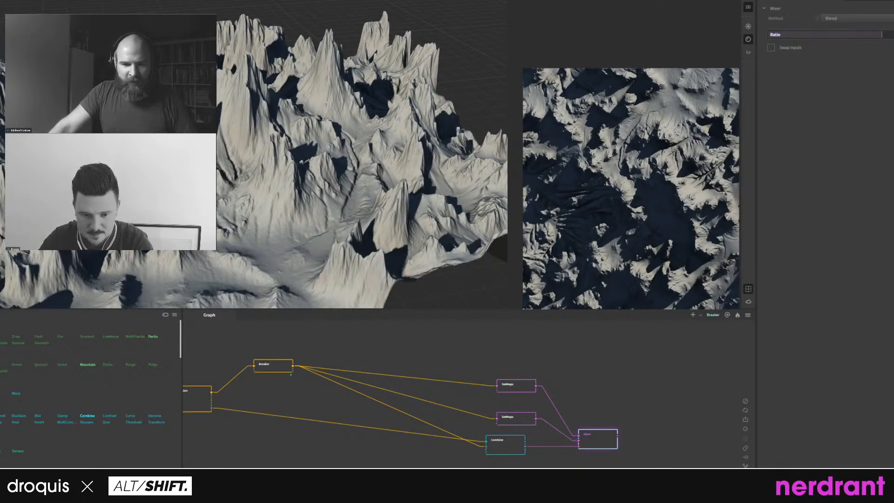
pyautogui.scroll(3, 304, 186)
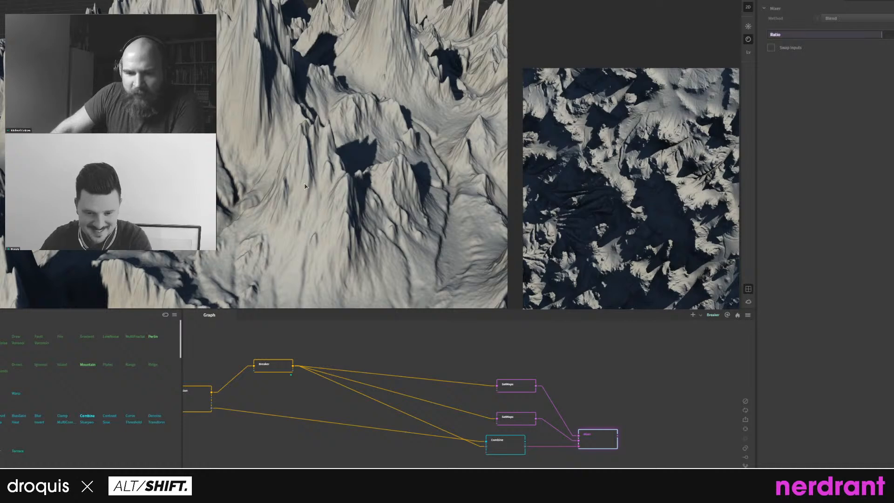
pyautogui.moveTo(285, 159); pyautogui.dragTo(425, 138, button='middle')
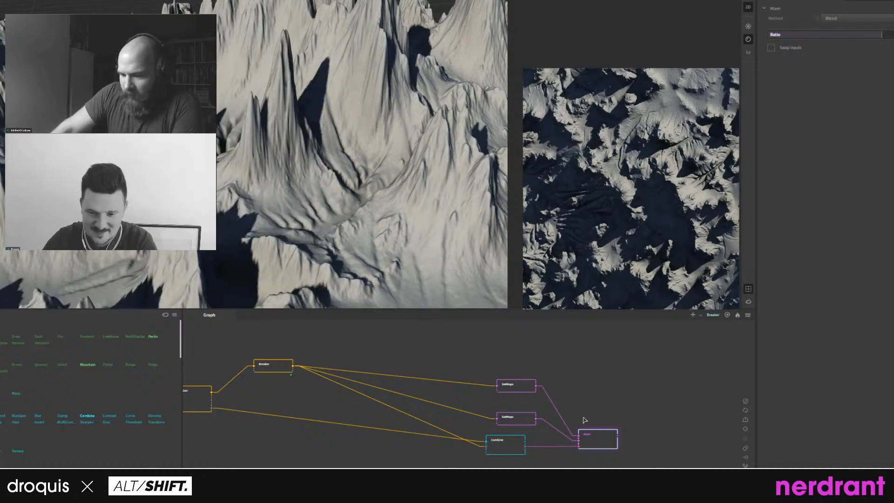
pyautogui.moveTo(240, 391); pyautogui.dragTo(467, 411, button='middle')
pyautogui.scroll(-3, 439, 386)
pyautogui.moveTo(322, 220); pyautogui.dragTo(265, 190)
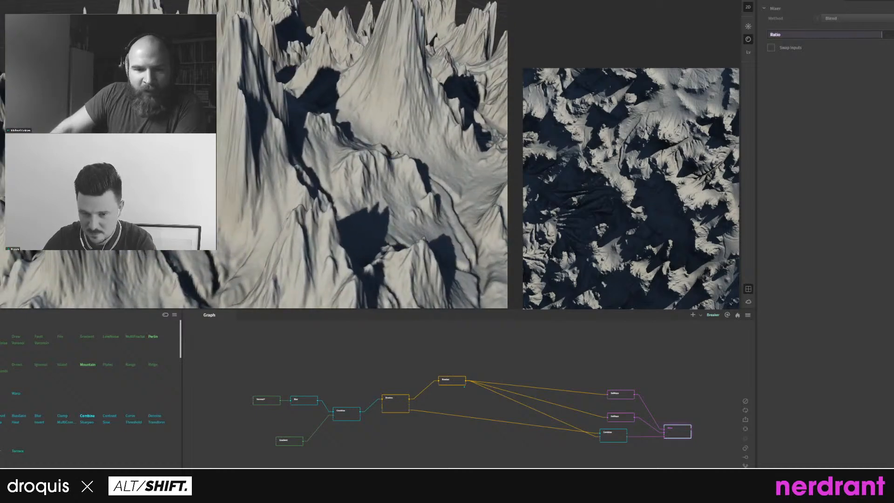
pyautogui.moveTo(326, 186); pyautogui.dragTo(315, 155)
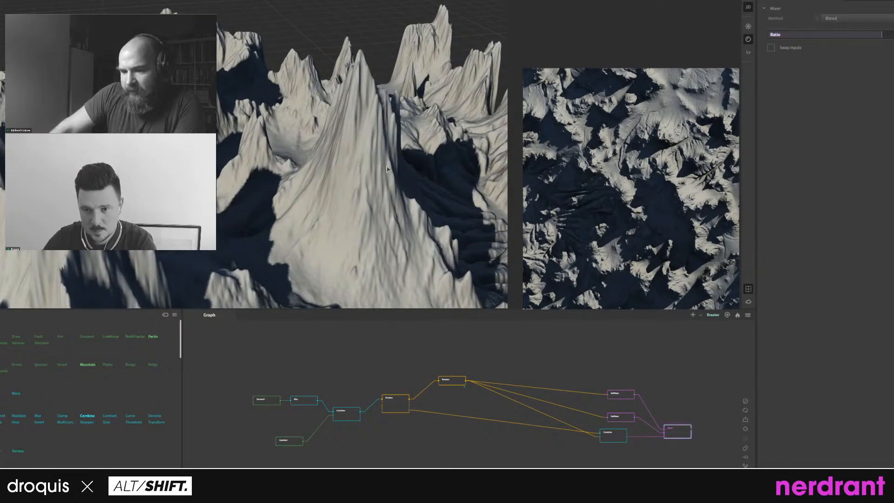
pyautogui.moveTo(291, 211); pyautogui.dragTo(351, 223)
# Add a Plates node to the graph.
pyautogui.moveTo(347, 357); pyautogui.dragTo(316, 346)
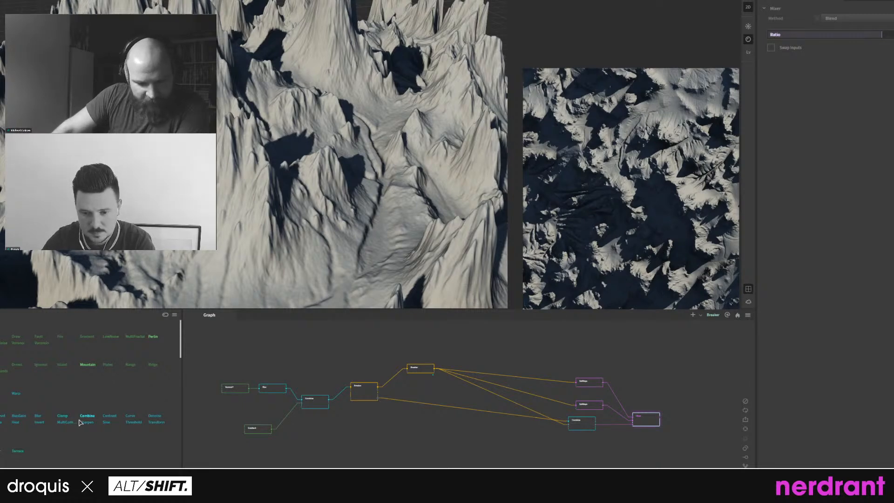
pyautogui.scroll(-1, 91, 425)
pyautogui.moveTo(317, 456); pyautogui.dragTo(339, 450)
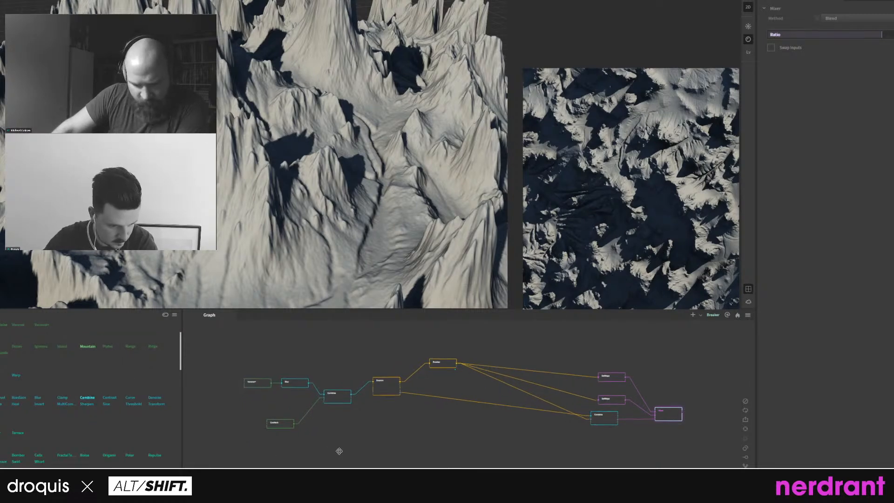
pyautogui.scroll(-1, 98, 415)
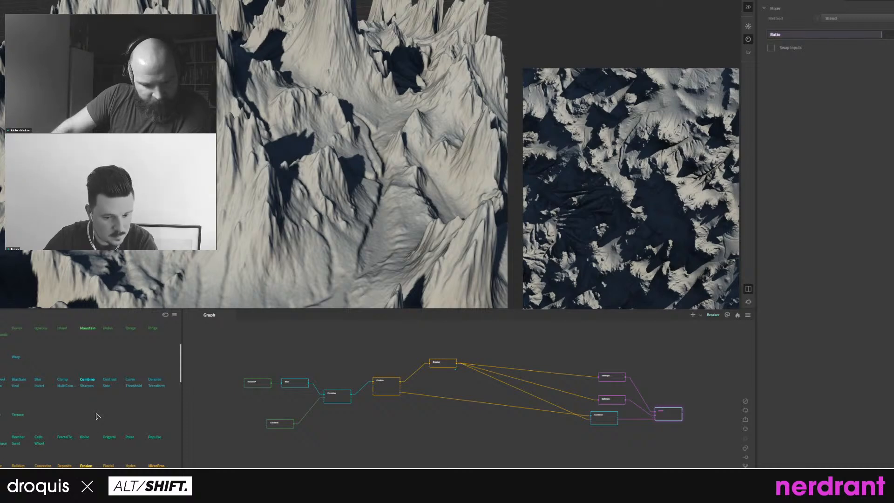
pyautogui.scroll(-1, 98, 416)
pyautogui.rightClick(380, 443)
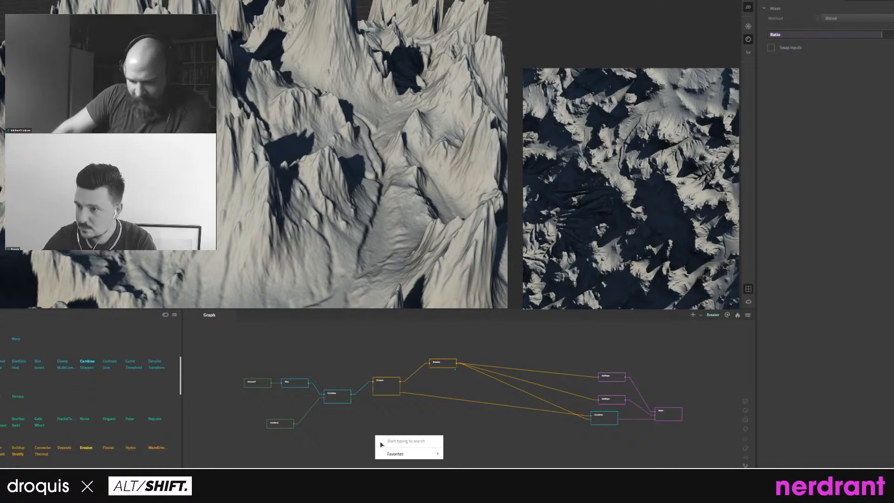
pyautogui.write('plat')
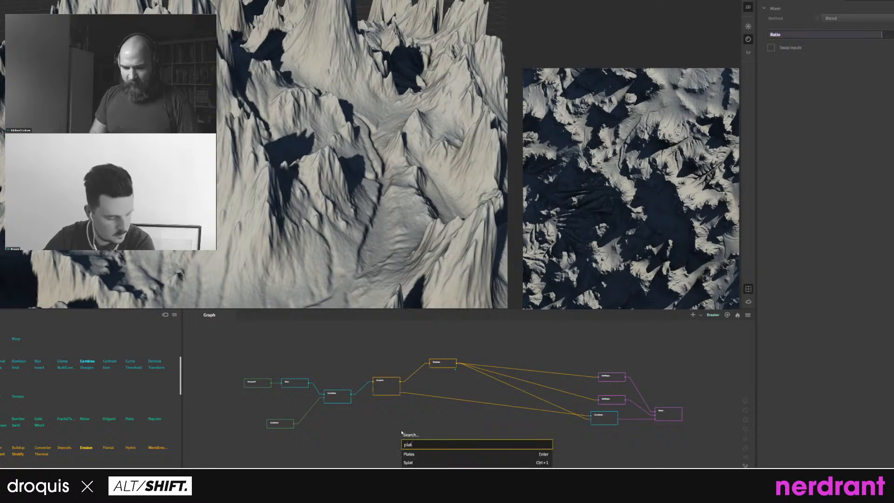
pyautogui.press('Down')
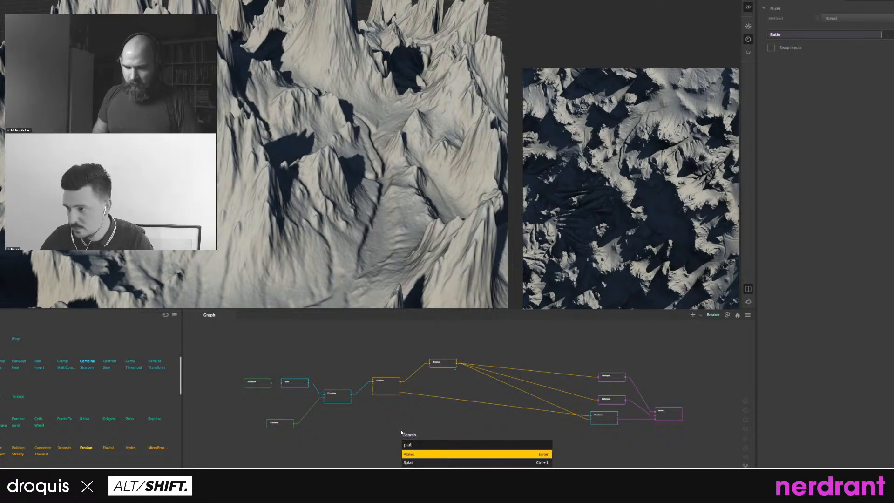
pyautogui.press('Return')
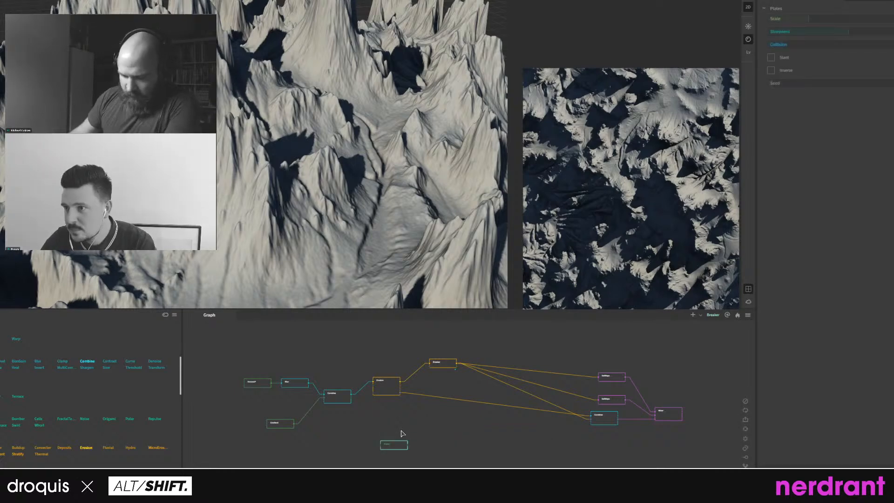
# Move the Plates node above the Breaker and connect the Breaker's main output to its input.
pyautogui.moveTo(427, 437); pyautogui.dragTo(400, 466, button='middle')
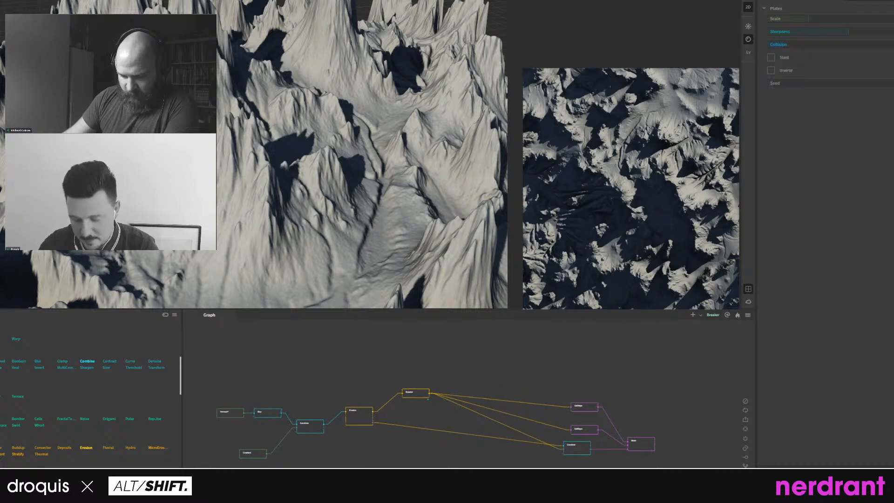
pyautogui.moveTo(377, 471); pyautogui.dragTo(475, 336)
pyautogui.scroll(5, 464, 364)
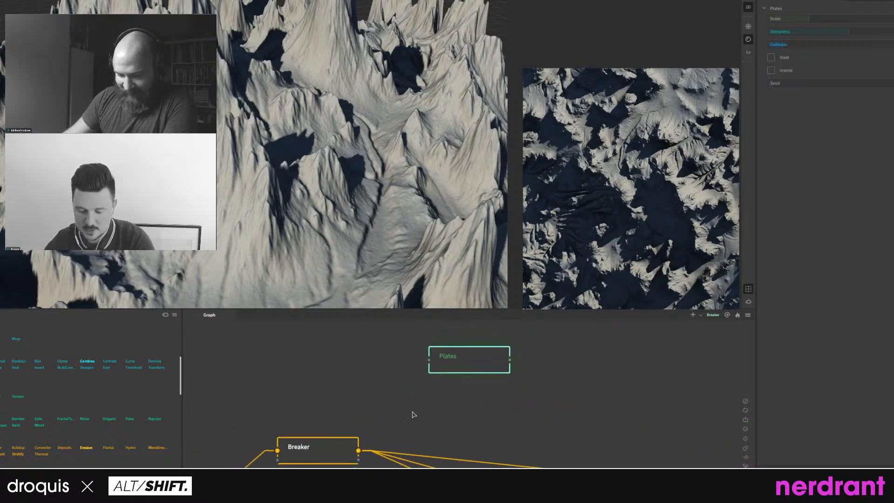
pyautogui.moveTo(358, 450); pyautogui.dragTo(429, 359)
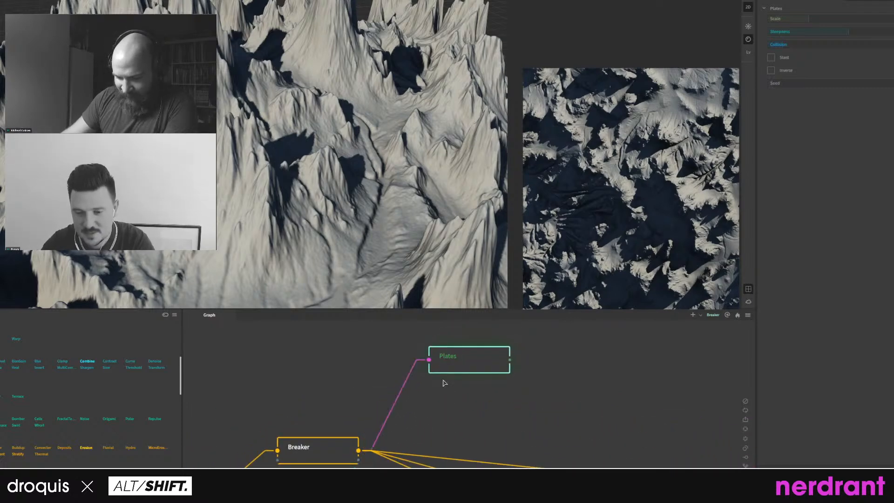
# Preview the terrain from the Plates node and compare it with the pinned Breaker terrain.
pyautogui.doubleClick(454, 368)
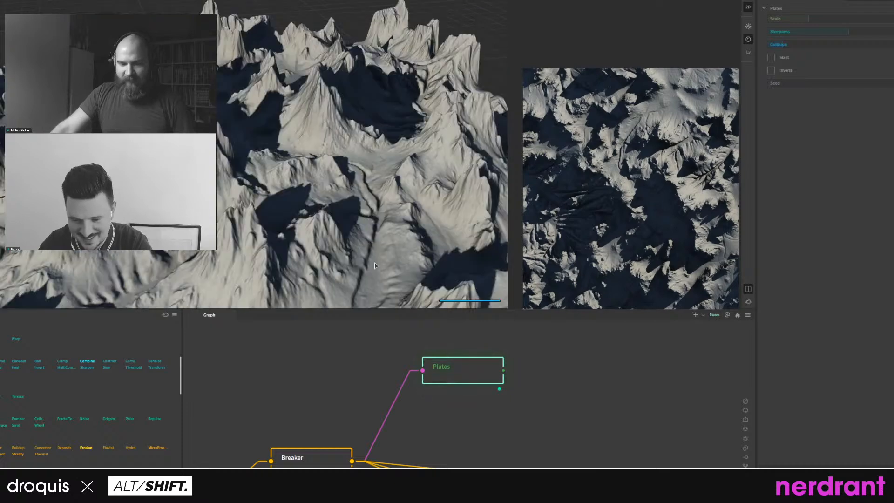
pyautogui.moveTo(390, 375); pyautogui.dragTo(437, 375)
pyautogui.moveTo(333, 245); pyautogui.dragTo(337, 235)
pyautogui.moveTo(406, 377); pyautogui.dragTo(406, 382)
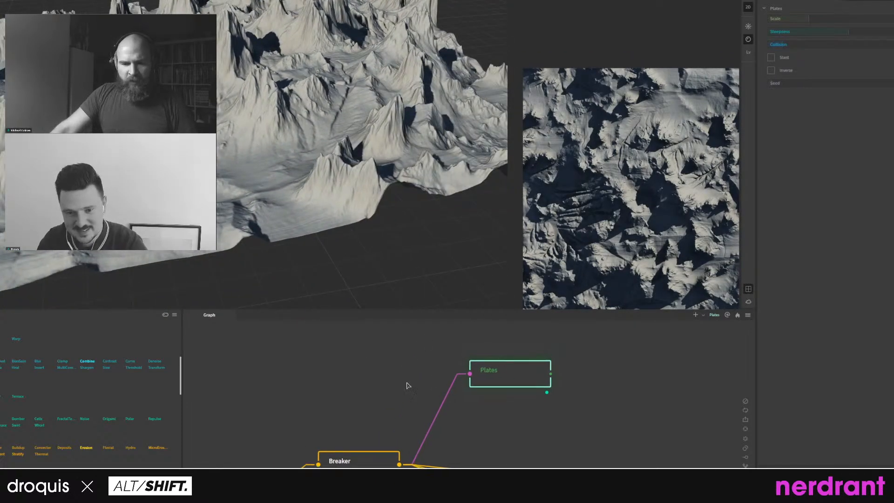
pyautogui.click(352, 464)
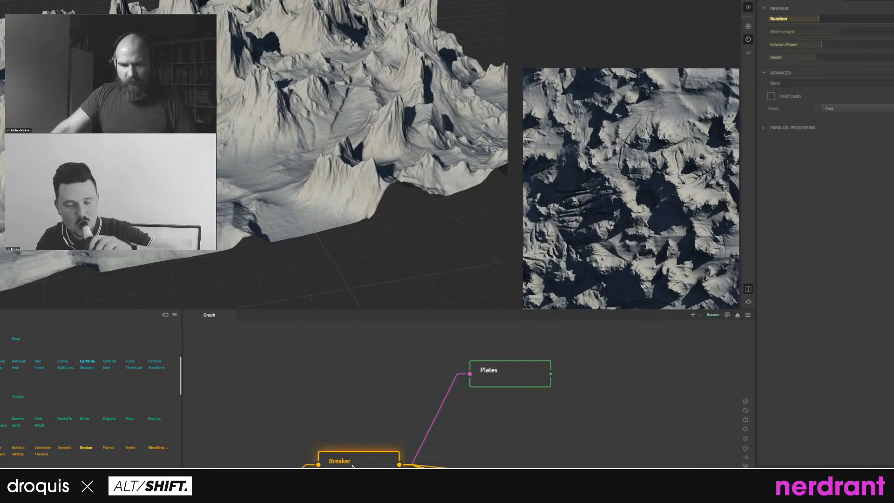
pyautogui.moveTo(382, 226); pyautogui.dragTo(294, 146)
pyautogui.scroll(-3, 354, 200)
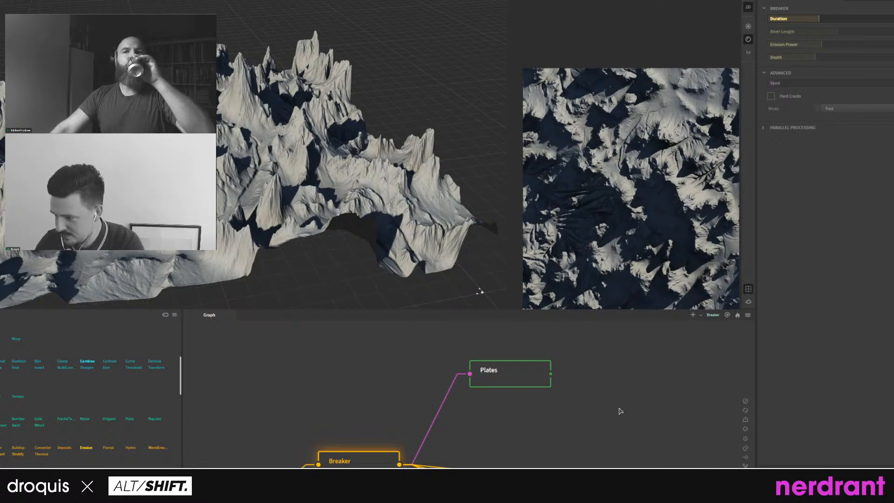
# Feed the upper SatMaps from the Breaker's secondary output and the lower SatMaps from the Erosion output that drives Combine.
pyautogui.moveTo(608, 391); pyautogui.dragTo(523, 325, button='middle')
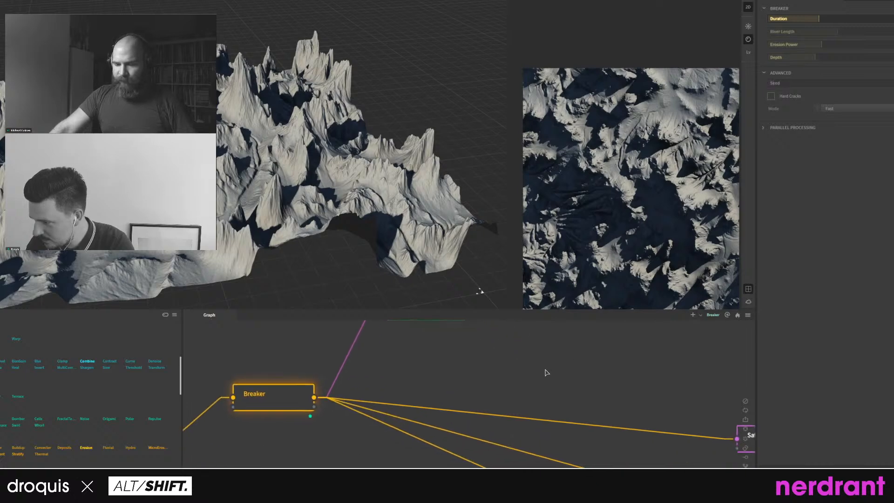
pyautogui.scroll(-3, 546, 372)
pyautogui.moveTo(632, 415); pyautogui.dragTo(502, 389, button='middle')
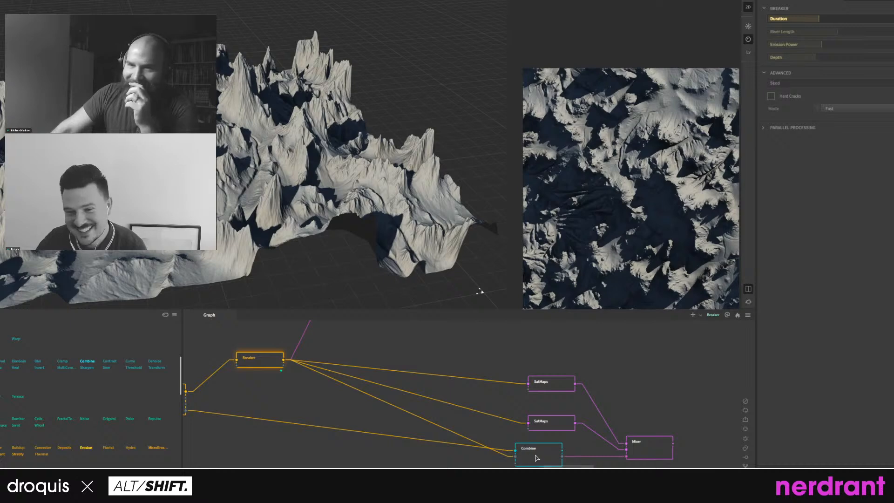
pyautogui.moveTo(557, 452); pyautogui.dragTo(538, 450, button='middle')
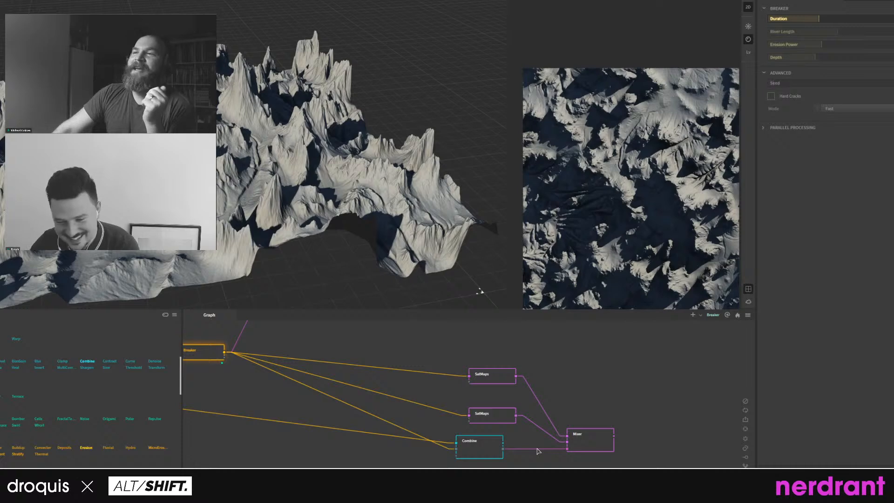
pyautogui.scroll(3, 507, 448)
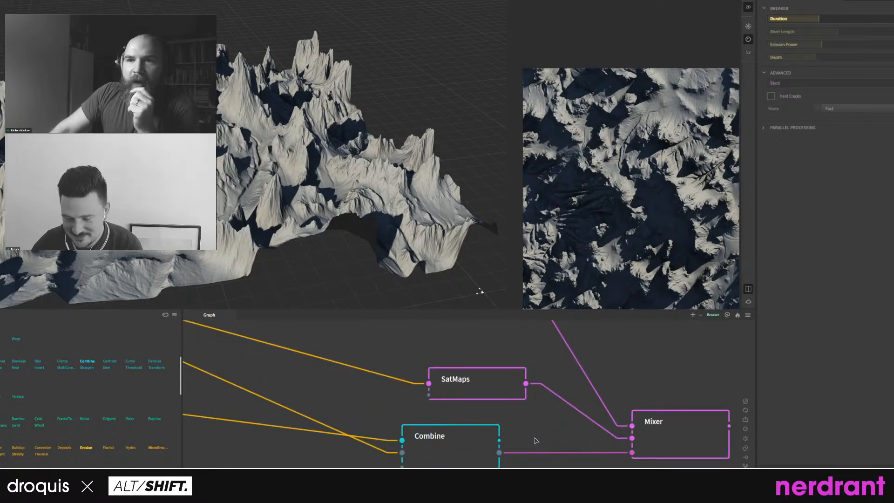
pyautogui.scroll(-5, 576, 453)
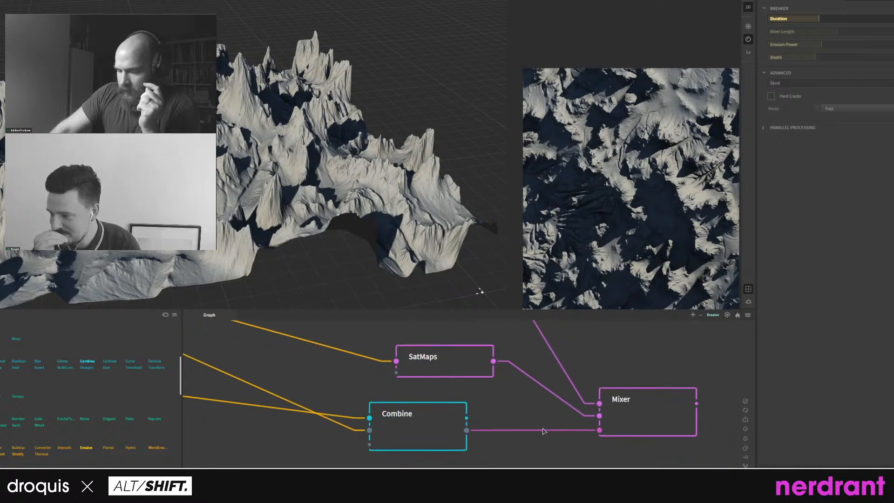
pyautogui.moveTo(582, 358); pyautogui.dragTo(574, 395)
pyautogui.click(541, 403)
pyautogui.moveTo(524, 375); pyautogui.dragTo(518, 383, button='middle')
pyautogui.moveTo(305, 380); pyautogui.dragTo(552, 366)
pyautogui.moveTo(314, 398); pyautogui.dragTo(333, 393, button='middle')
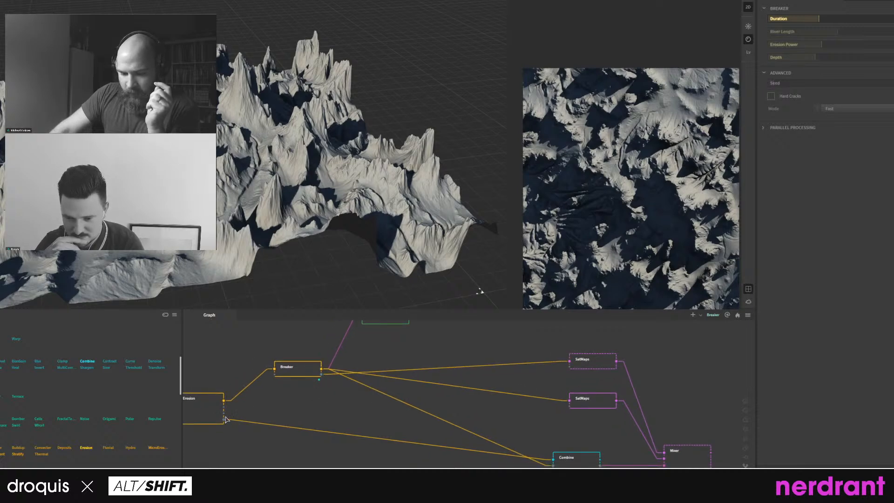
pyautogui.moveTo(225, 416); pyautogui.dragTo(570, 401)
pyautogui.moveTo(584, 417); pyautogui.dragTo(565, 414, button='middle')
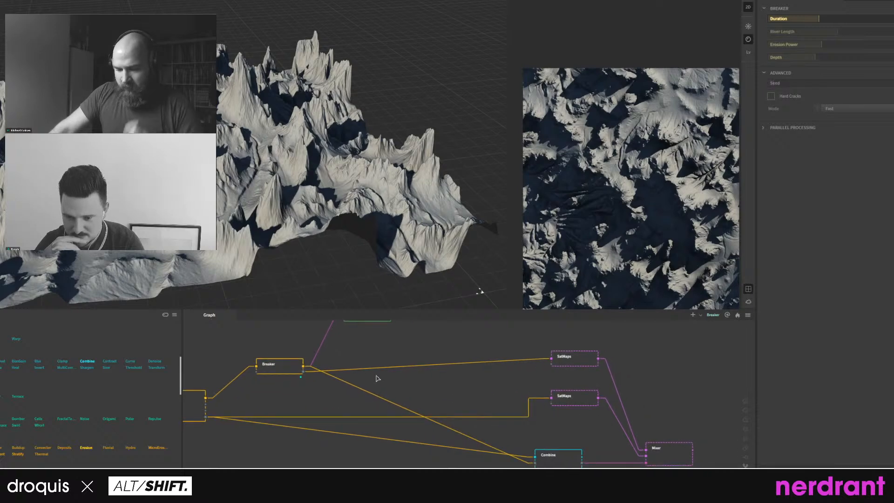
# Set the Breaker as the underlay and examine the Mixer's colours on its terrain.
pyautogui.click(276, 368)
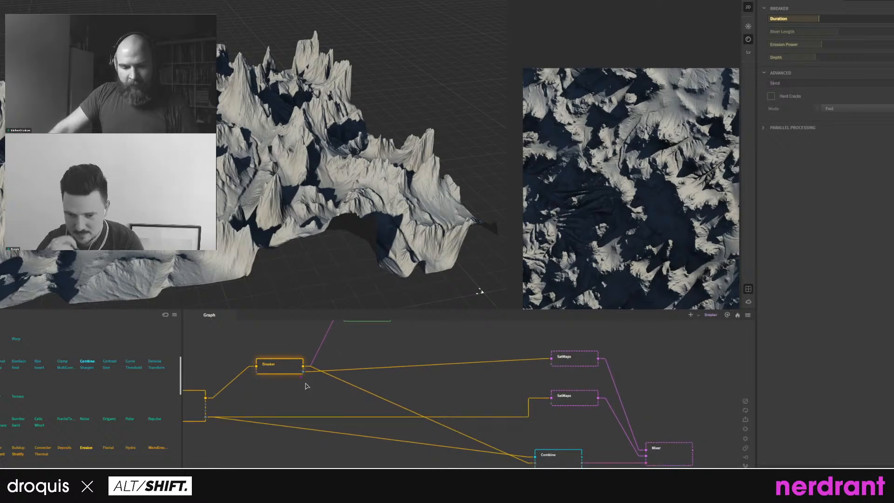
pyautogui.moveTo(452, 422); pyautogui.dragTo(439, 431, button='middle')
pyautogui.click(666, 467)
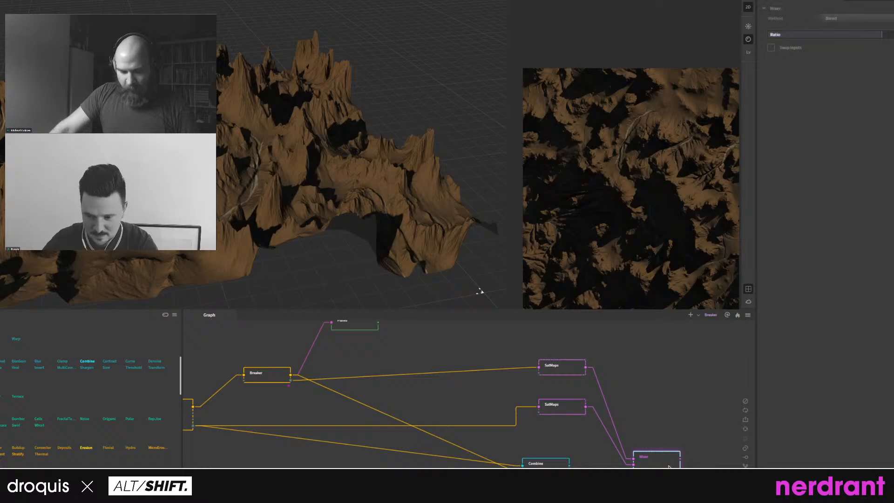
pyautogui.moveTo(270, 220); pyautogui.dragTo(384, 201)
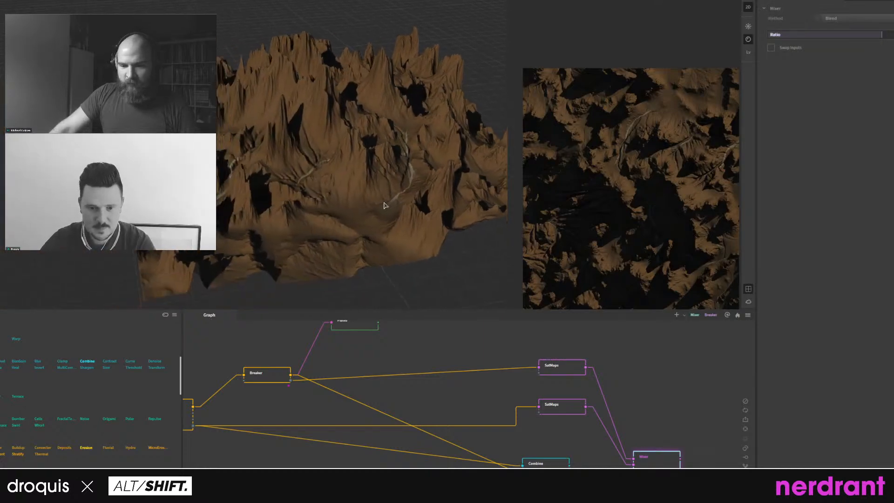
pyautogui.scroll(5, 385, 201)
pyautogui.scroll(-2, 362, 198)
pyautogui.scroll(-2, 363, 198)
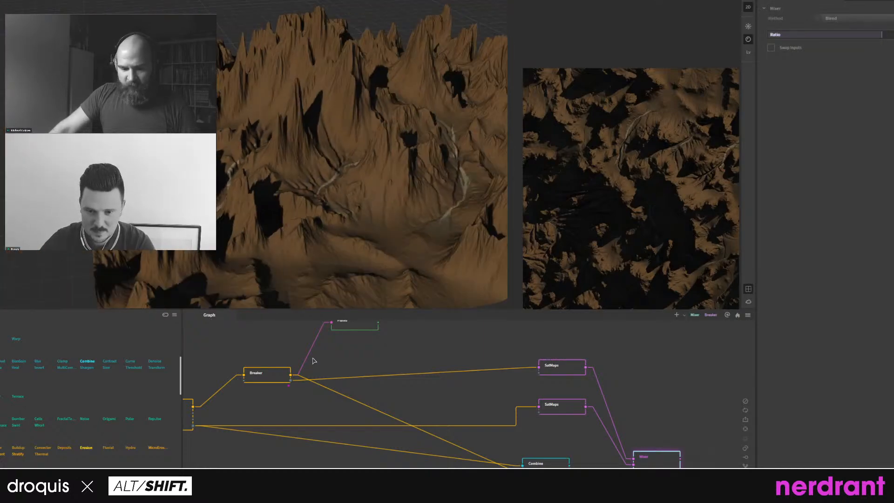
# Reconnect the lower SatMaps to the Breaker's secondary output, replacing its Erosion input.
pyautogui.moveTo(304, 349); pyautogui.dragTo(333, 348, button='middle')
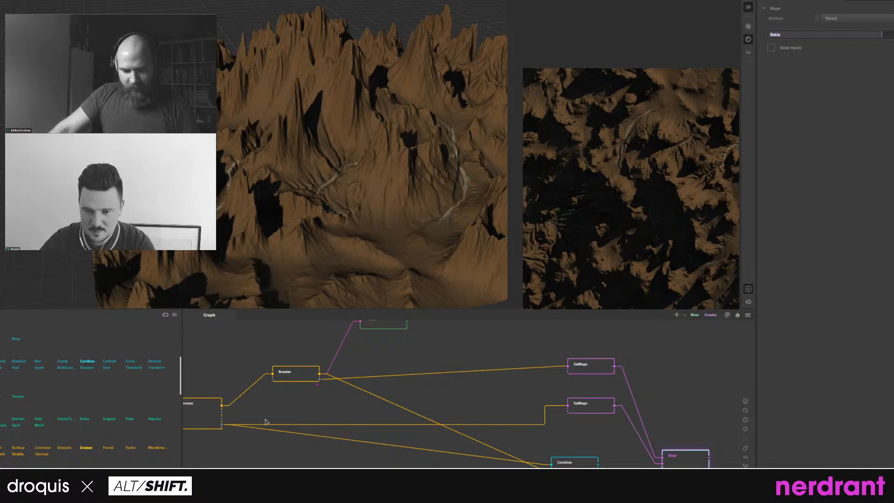
pyautogui.moveTo(320, 380); pyautogui.dragTo(568, 405)
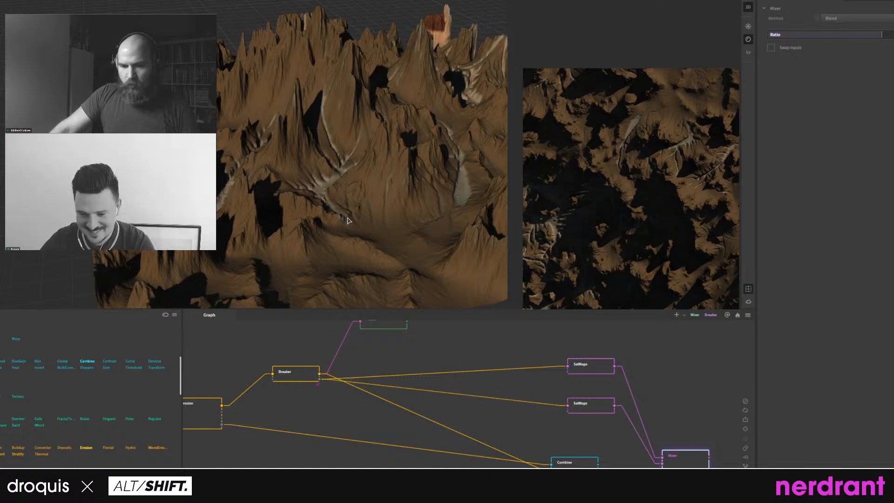
# Rebuild the terrain preview at a different resolution after a close look at the Mixer's colours.
pyautogui.moveTo(661, 453); pyautogui.dragTo(635, 445, button='middle')
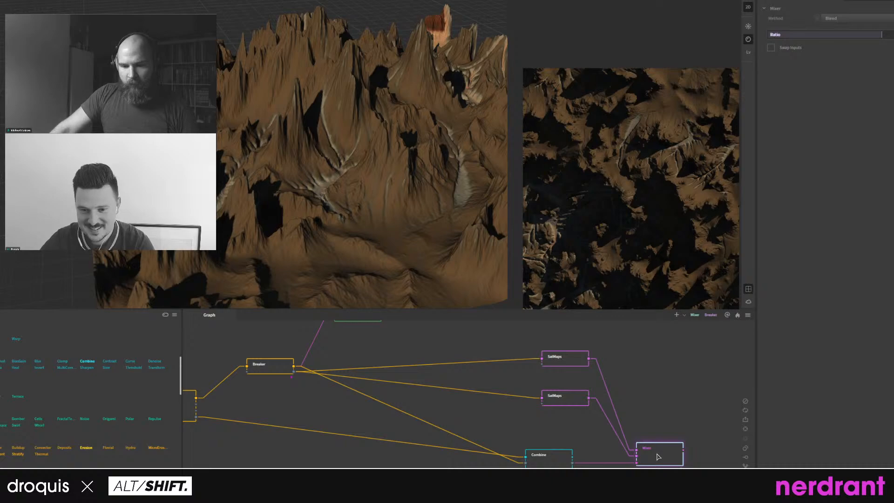
pyautogui.moveTo(396, 193)
pyautogui.mouseDown()
pyautogui.moveTo(372, 209)
pyautogui.moveTo(378, 218)
pyautogui.moveTo(398, 200)
pyautogui.mouseUp()
pyautogui.moveTo(449, 58); pyautogui.dragTo(319, 199)
pyautogui.scroll(3, 327, 194)
pyautogui.moveTo(354, 203); pyautogui.dragTo(293, 196, button='middle')
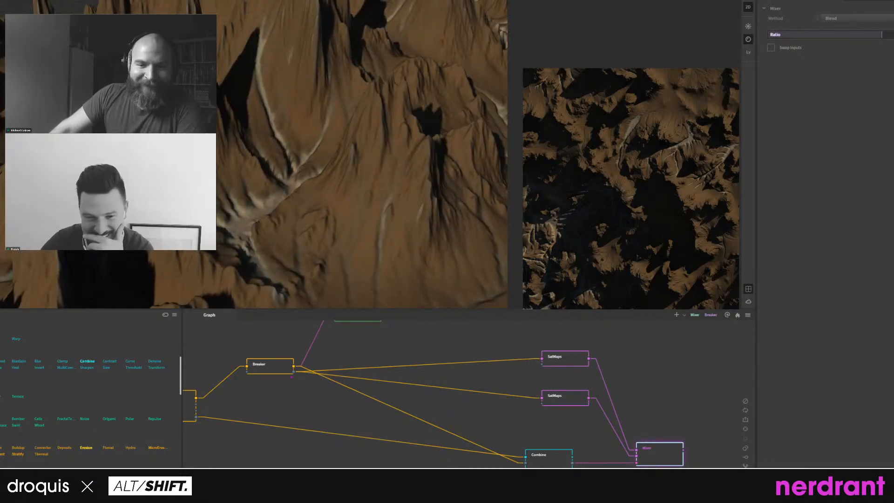
pyautogui.click(87, 6)
pyautogui.click(84, 11)
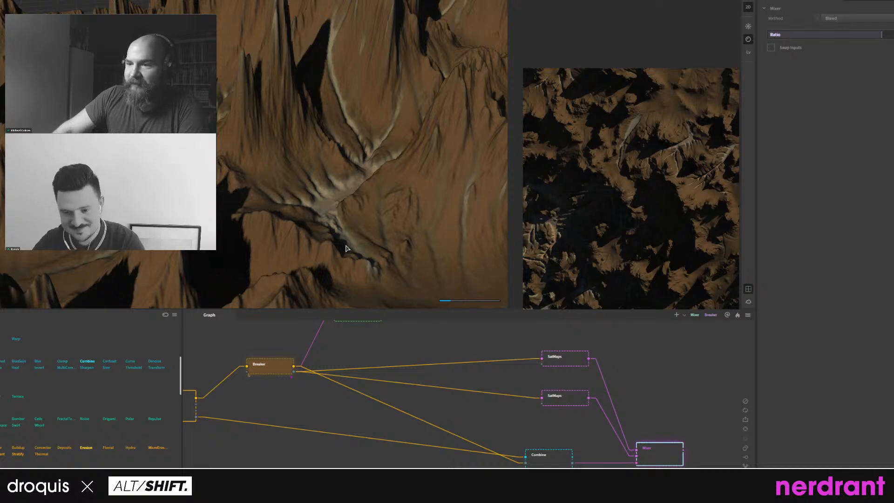
# Examine the Mixer's colours on the rebuilt terrain from close up, from the side and from above.
pyautogui.moveTo(330, 219); pyautogui.dragTo(333, 224, button='middle')
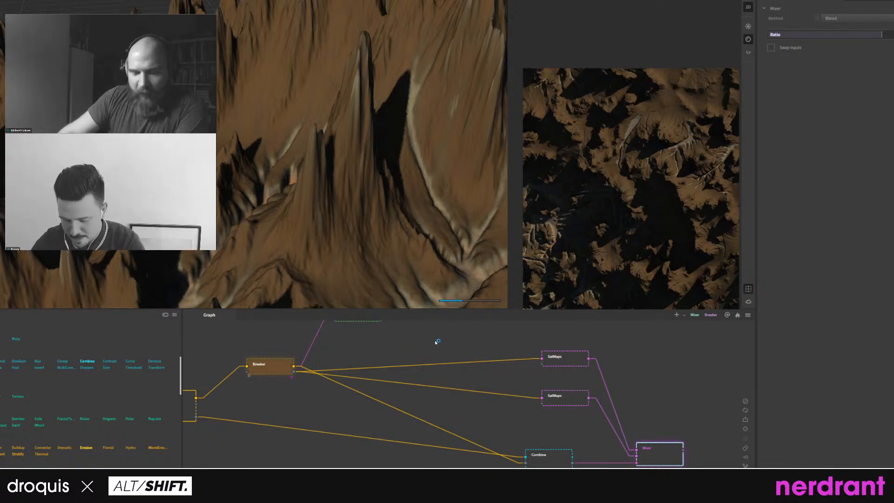
pyautogui.moveTo(404, 371); pyautogui.dragTo(430, 390, button='middle')
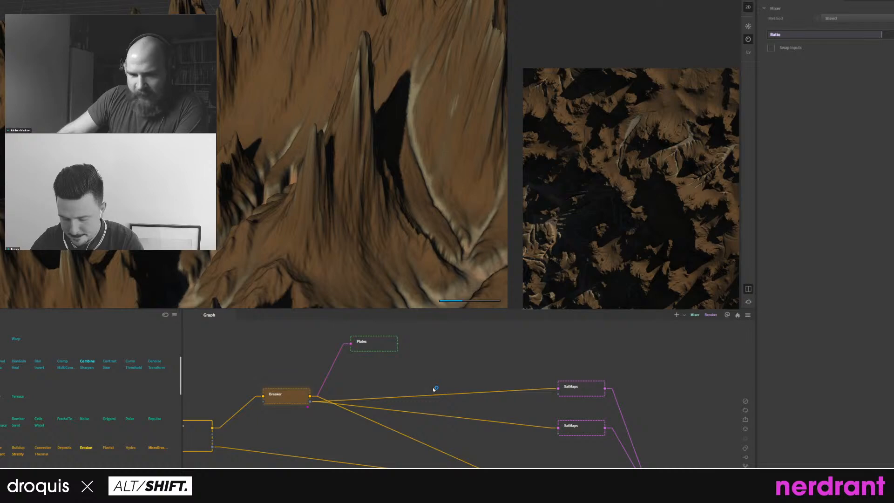
pyautogui.scroll(-5, 359, 238)
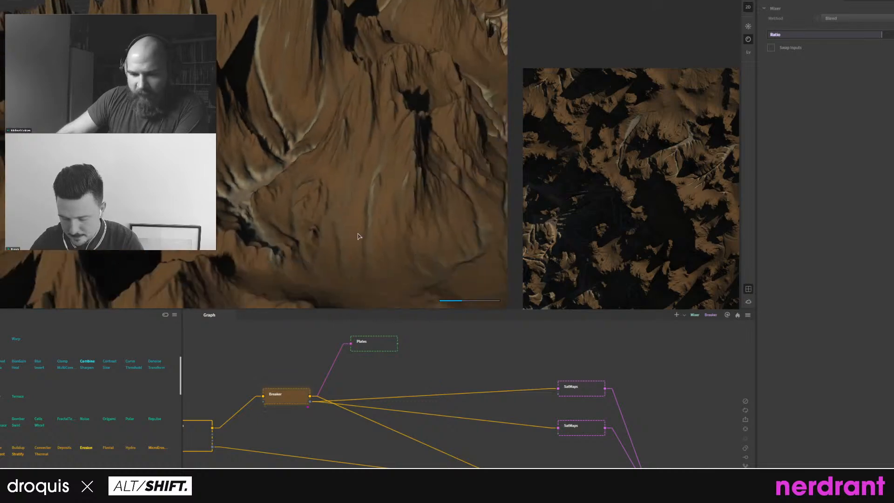
pyautogui.moveTo(348, 239); pyautogui.dragTo(322, 238)
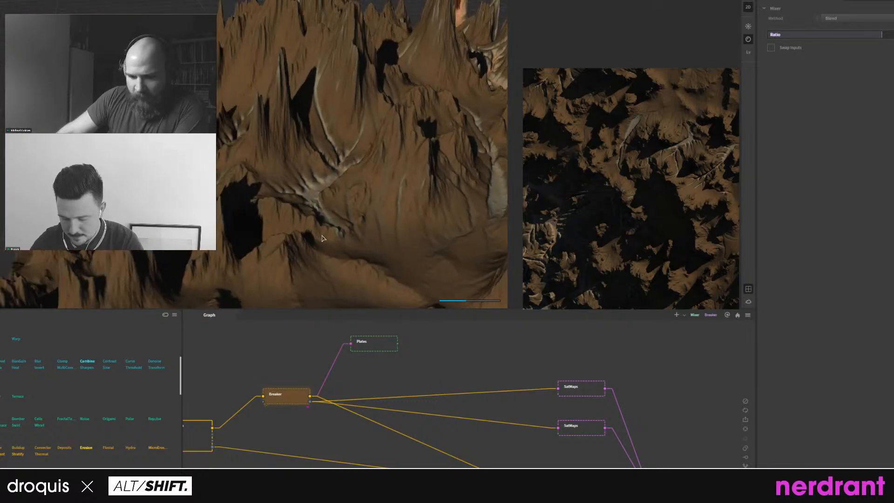
pyautogui.moveTo(370, 368); pyautogui.dragTo(371, 375, button='middle')
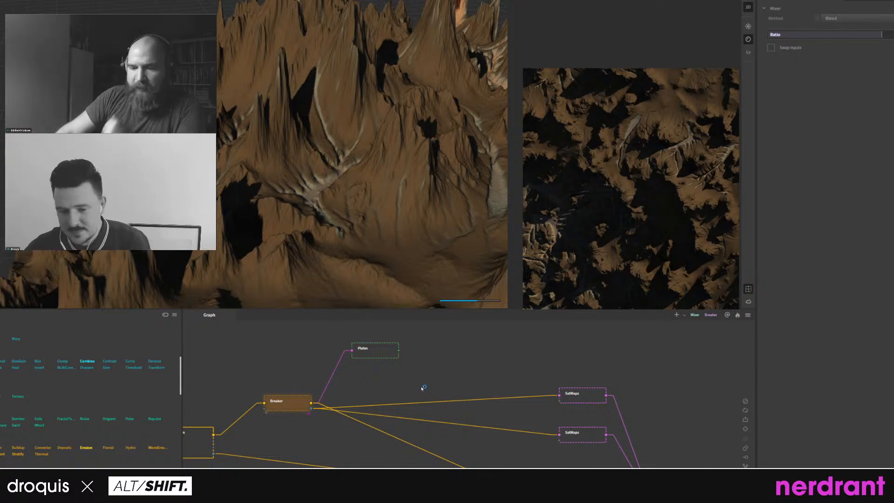
pyautogui.moveTo(383, 448); pyautogui.dragTo(400, 427, button='middle')
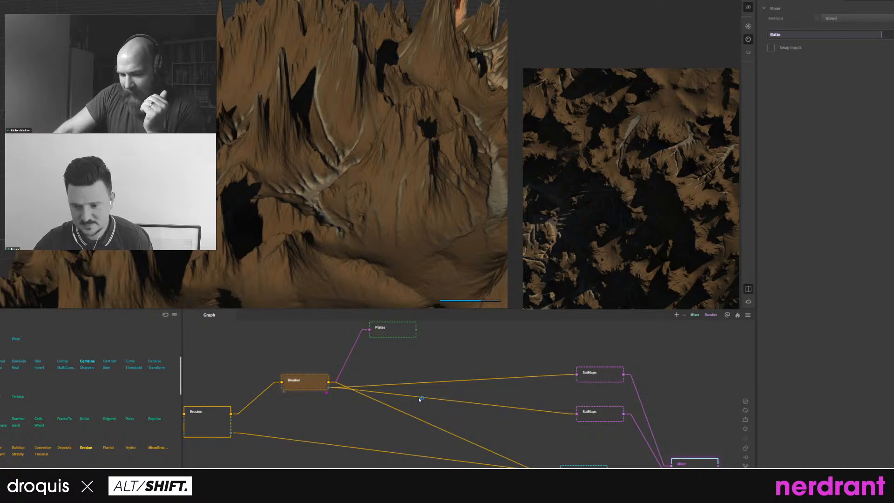
pyautogui.moveTo(374, 424); pyautogui.dragTo(360, 422, button='middle')
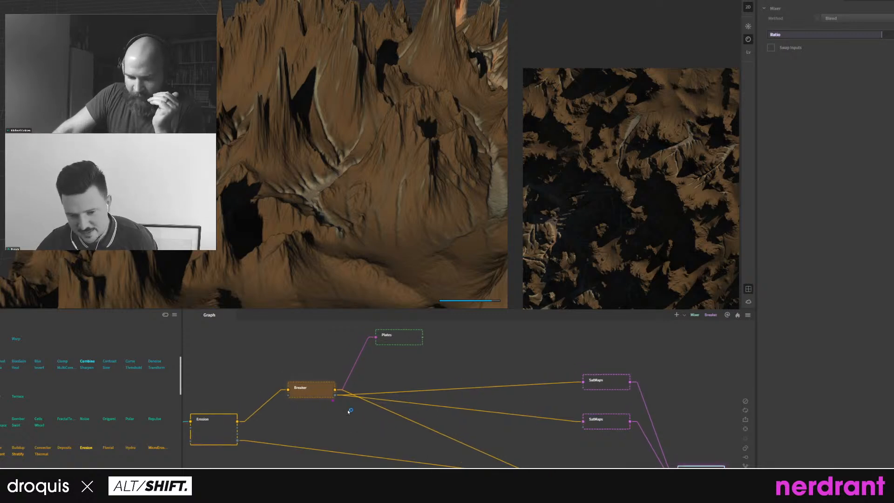
pyautogui.moveTo(422, 366); pyautogui.dragTo(412, 381, button='middle')
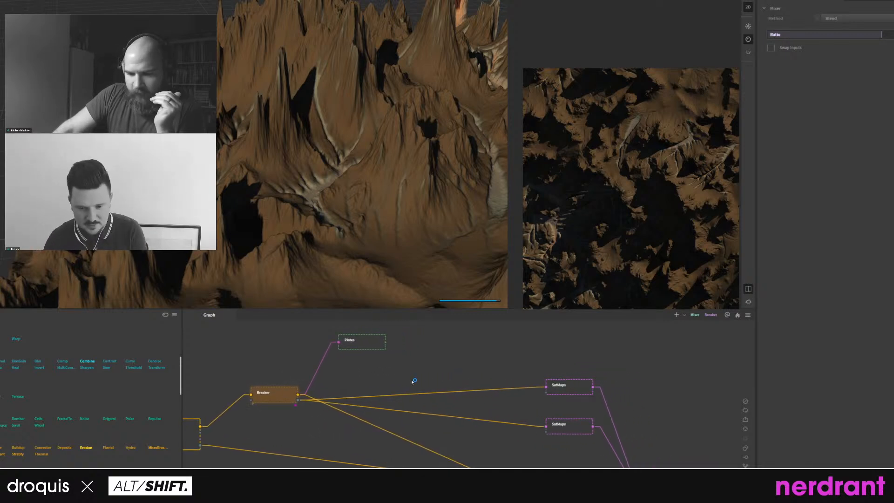
pyautogui.moveTo(349, 253); pyautogui.dragTo(289, 237)
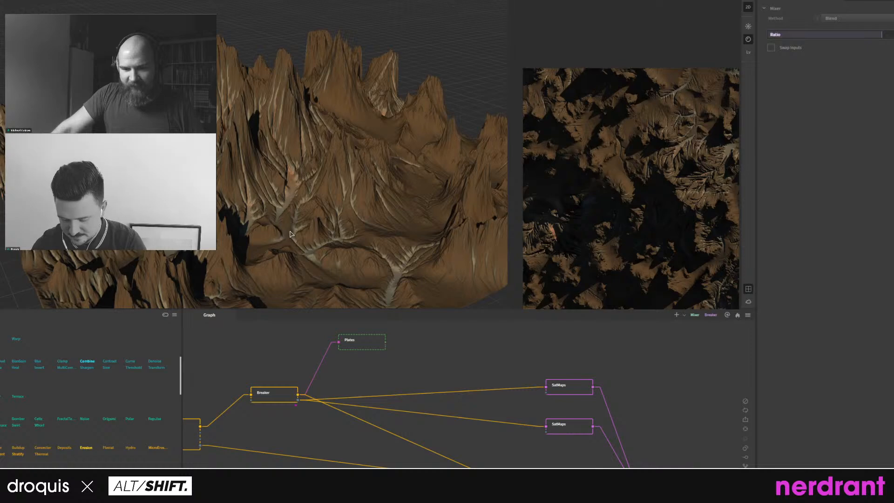
pyautogui.scroll(3, 274, 220)
pyautogui.moveTo(216, 223); pyautogui.dragTo(220, 266)
pyautogui.scroll(-10, 219, 264)
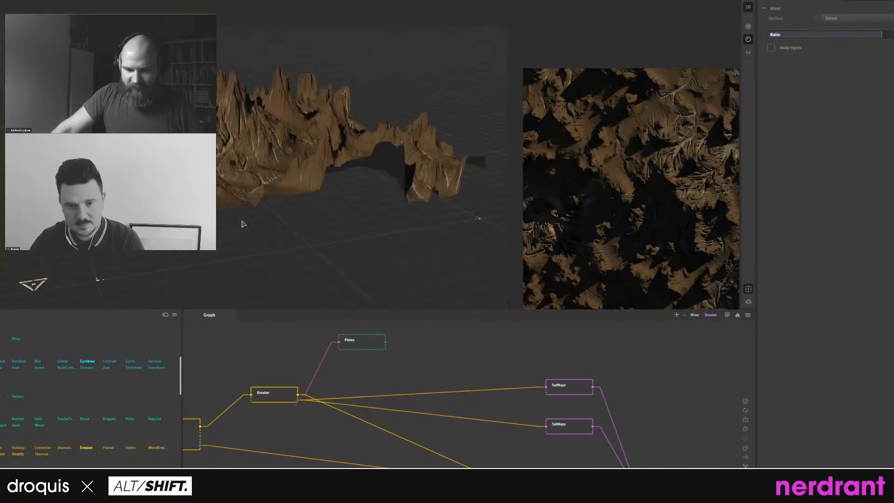
pyautogui.moveTo(238, 174); pyautogui.dragTo(246, 112)
pyautogui.scroll(2, 246, 112)
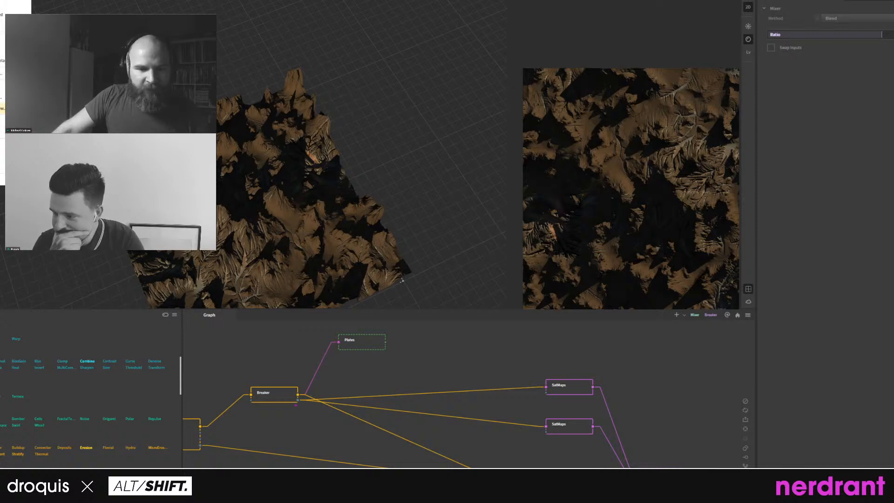
# Set the viewport navigation preferences to rotate with Mouse L and use an Inverted mouse Y axis.
pyautogui.click(14, 131)
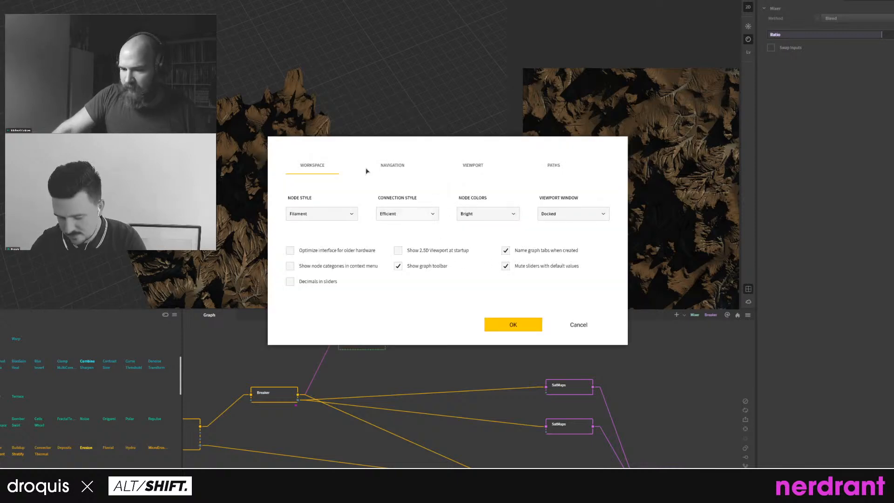
pyautogui.click(391, 167)
pyautogui.click(561, 214)
pyautogui.click(563, 239)
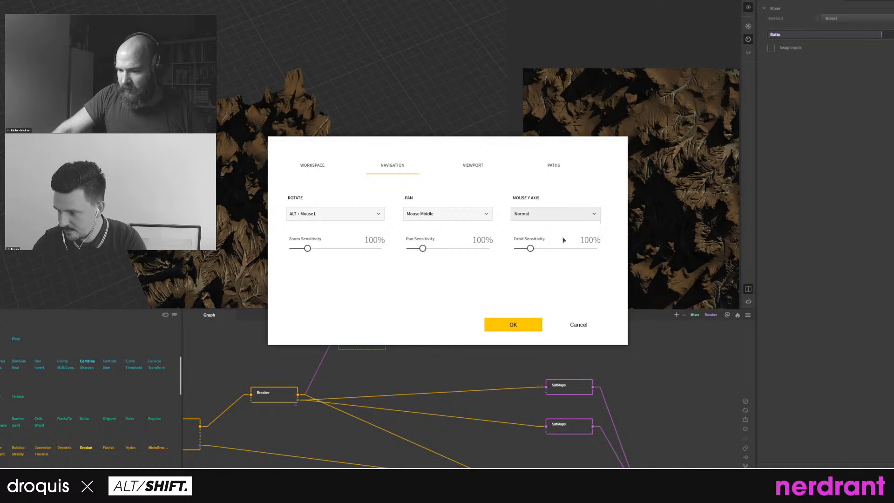
pyautogui.click(418, 214)
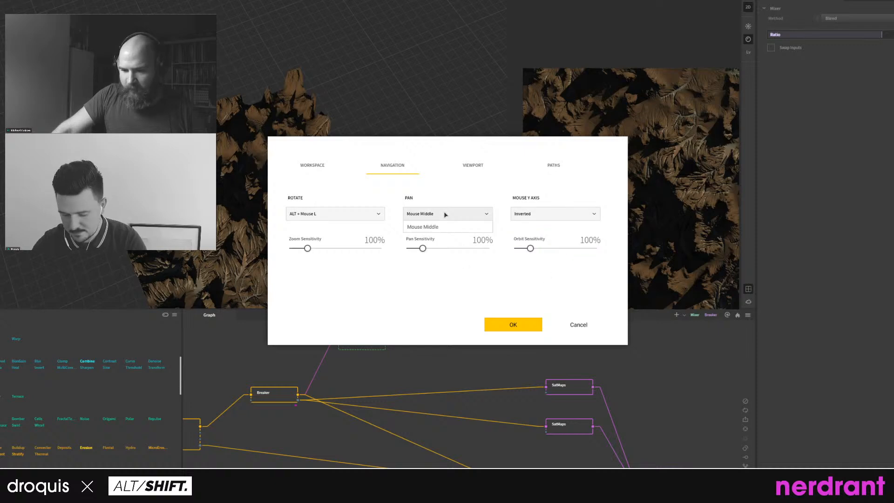
pyautogui.click(406, 293)
pyautogui.click(365, 216)
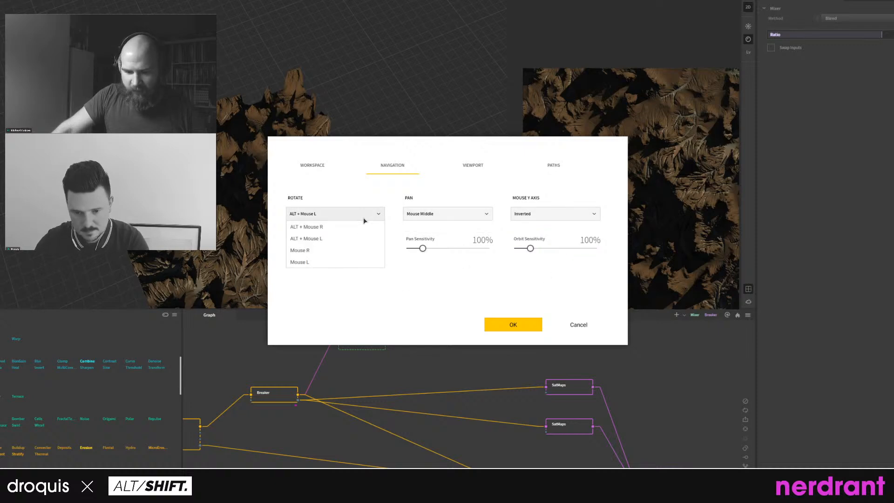
pyautogui.click(353, 262)
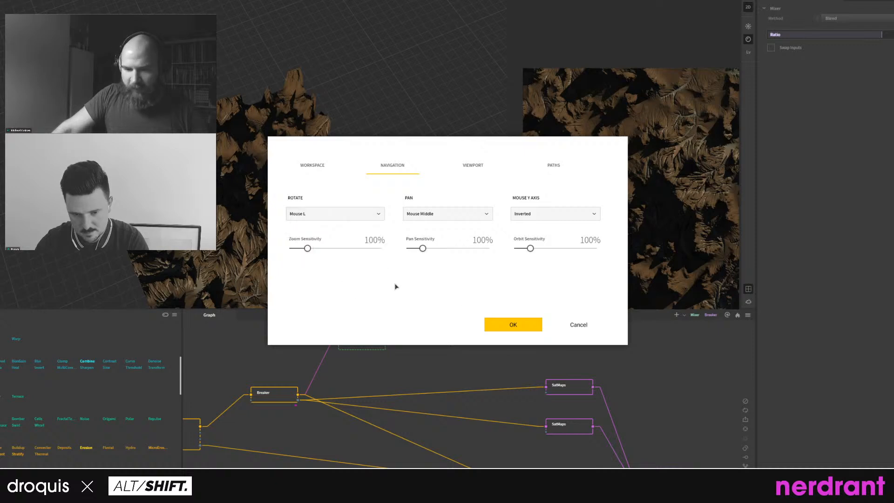
pyautogui.click(481, 167)
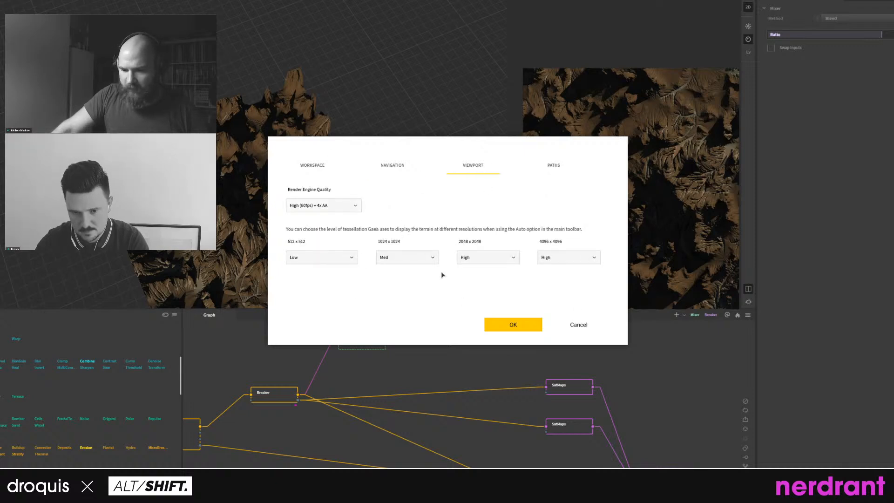
pyautogui.click(536, 325)
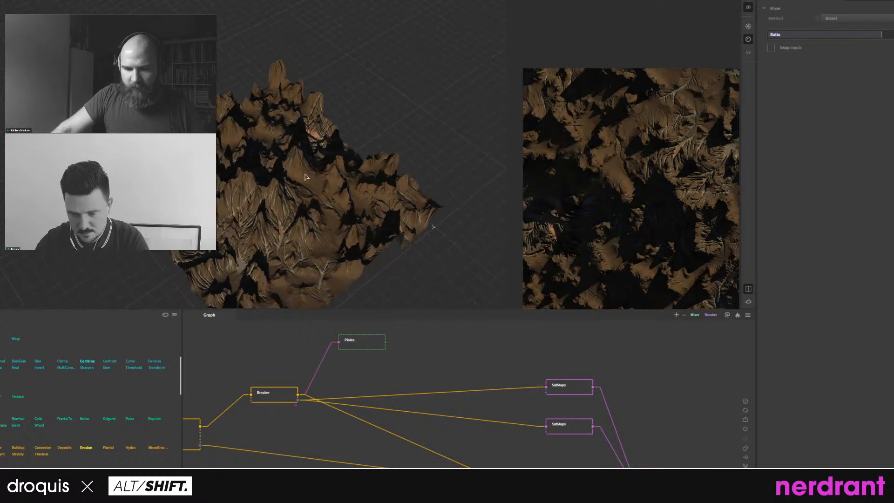
# Examine the coloured terrain and the viewport's advanced light settings, such as exposure, ambient intensity and shadows.
pyautogui.moveTo(305, 177); pyautogui.dragTo(409, 195)
pyautogui.scroll(3, 326, 169)
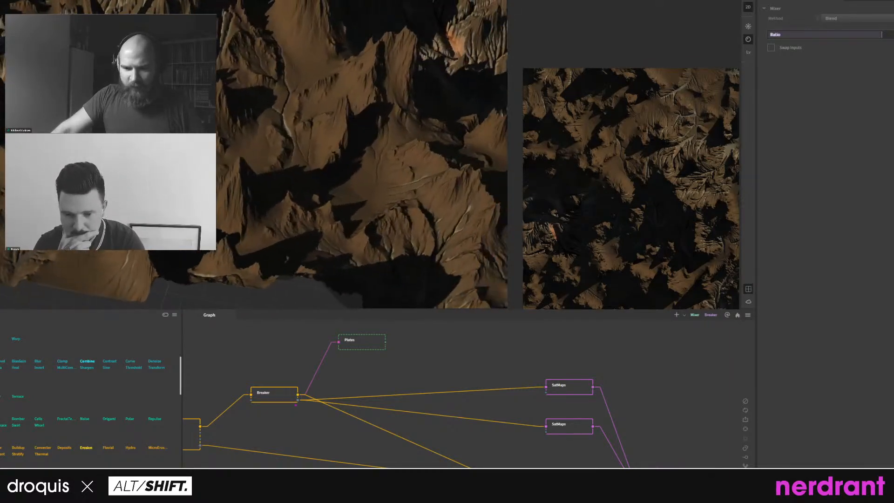
pyautogui.click(749, 27)
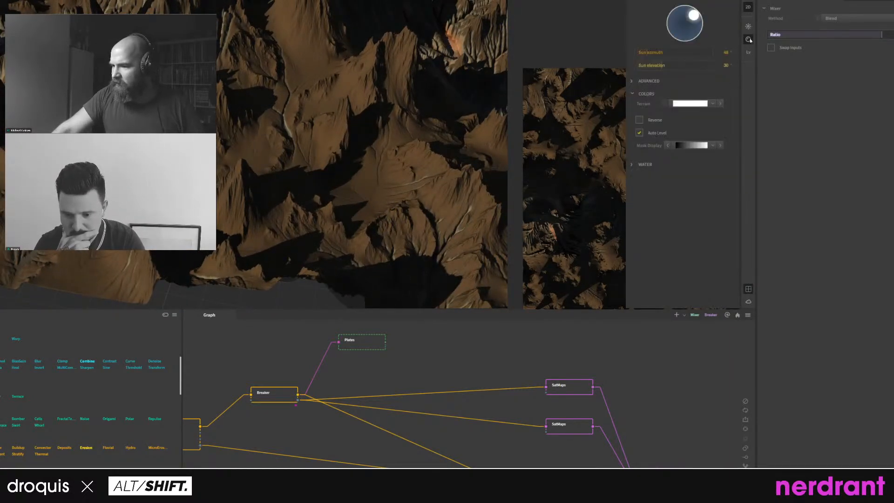
pyautogui.click(633, 81)
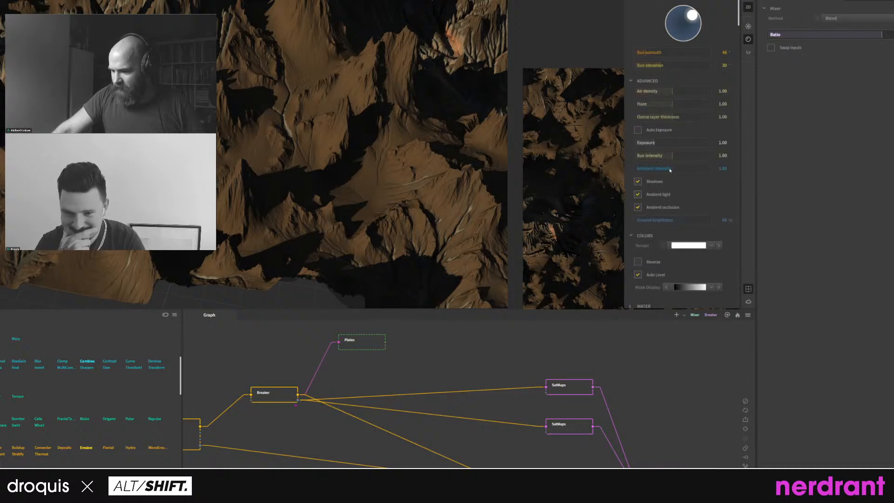
pyautogui.scroll(-1, 683, 213)
pyautogui.scroll(1, 672, 267)
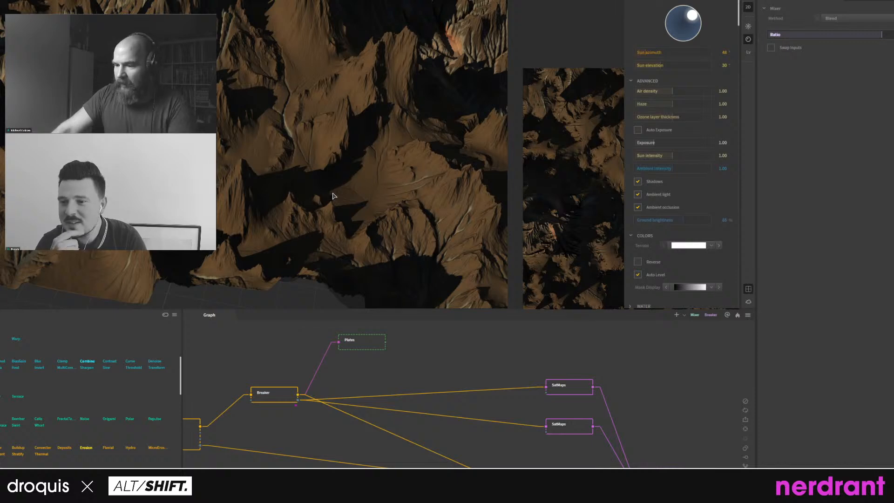
pyautogui.moveTo(333, 177); pyautogui.dragTo(337, 179)
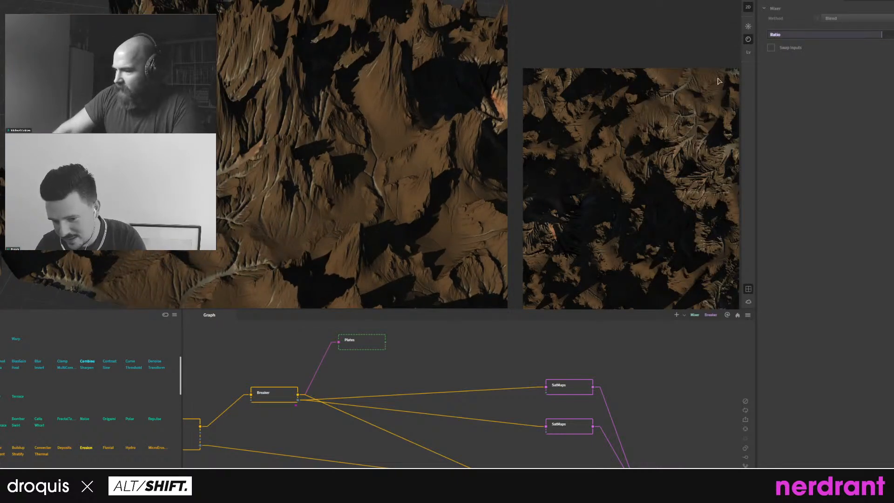
pyautogui.moveTo(475, 167); pyautogui.dragTo(461, 165, button='middle')
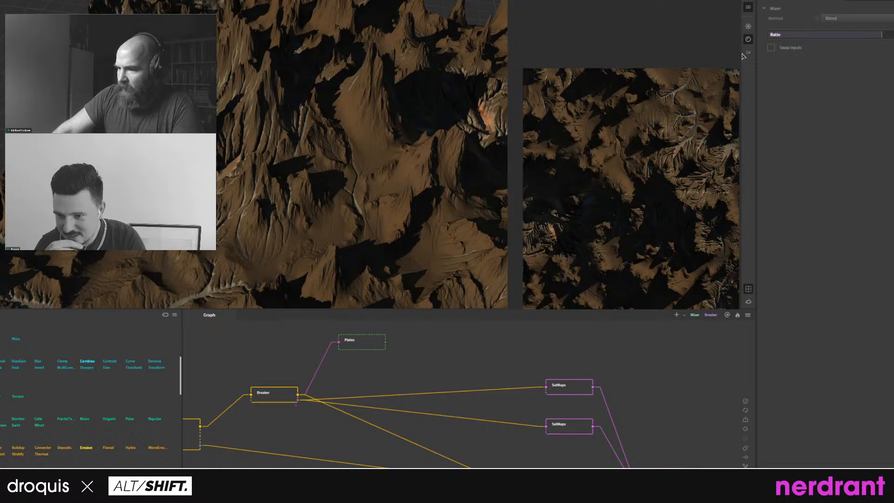
pyautogui.click(750, 26)
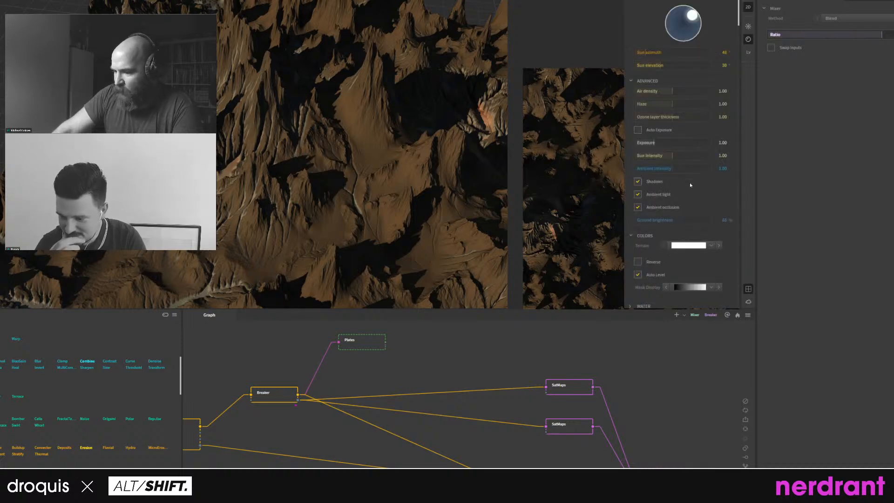
# Delete the Plates node from the graph.
pyautogui.click(470, 365)
pyautogui.moveTo(470, 365); pyautogui.dragTo(406, 367, button='middle')
pyautogui.scroll(-3, 424, 359)
pyautogui.scroll(2, 394, 357)
pyautogui.moveTo(485, 334); pyautogui.dragTo(386, 361)
pyautogui.press('Delete')
# Add a Lakes node to the graph and place it above and to the right of the Breaker.
pyautogui.rightClick(387, 362)
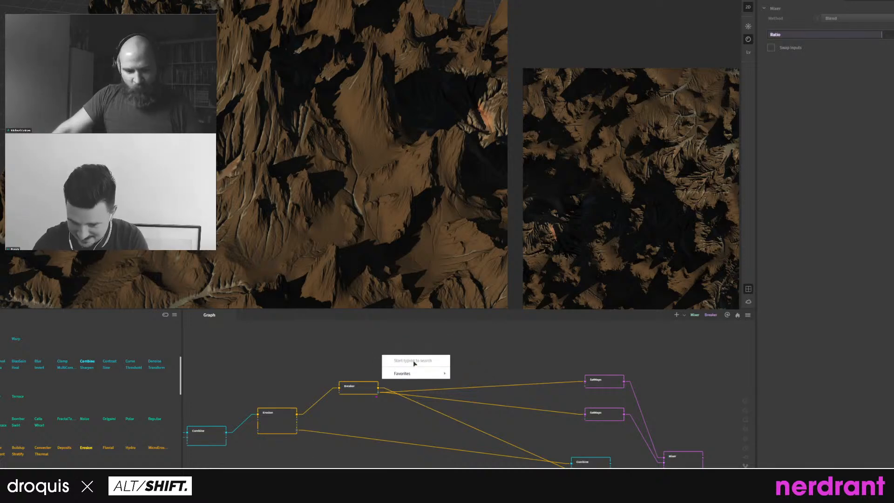
pyautogui.write('wat')
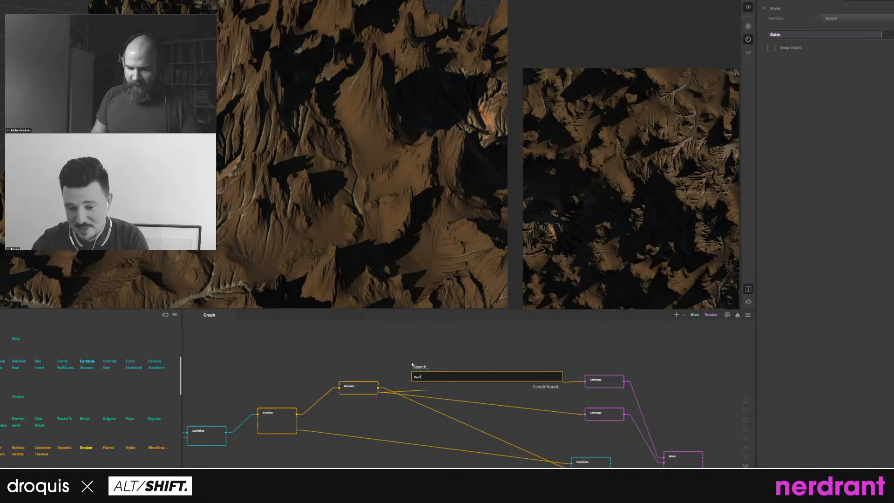
pyautogui.press('BackSpace')
pyautogui.press('BackSpace')
pyautogui.press('BackSpace')
pyautogui.write('lakes')
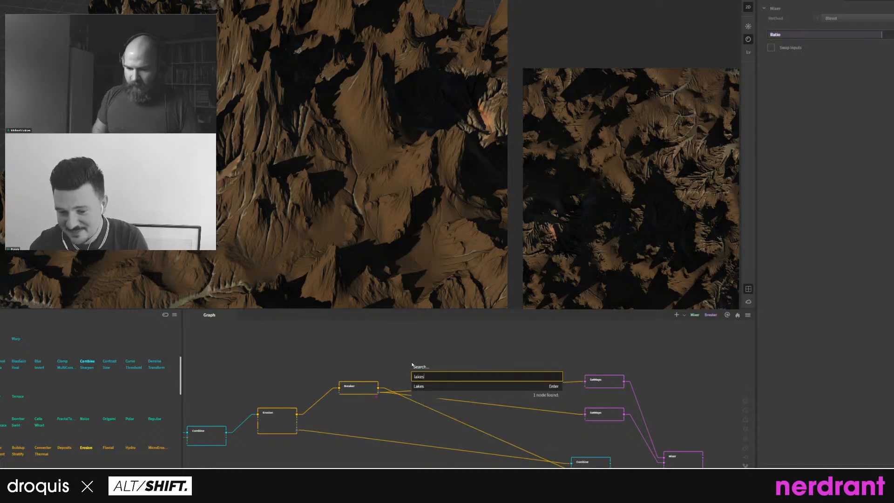
pyautogui.press('Return')
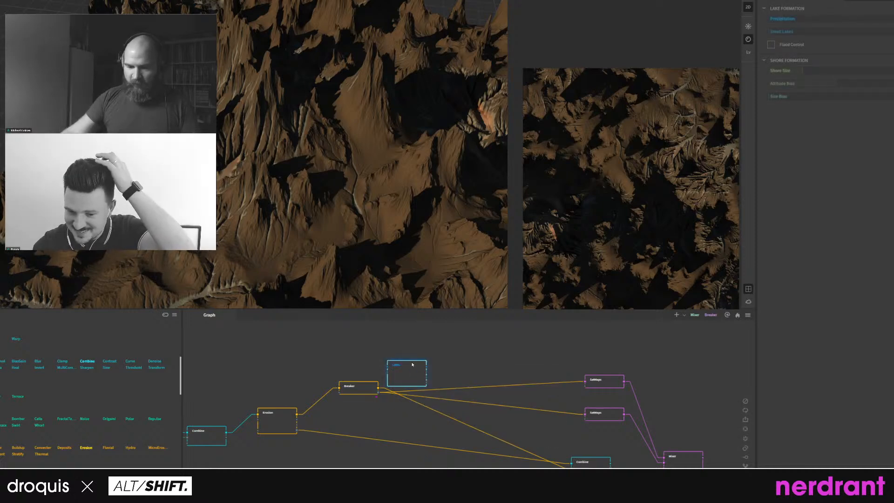
pyautogui.moveTo(400, 369); pyautogui.dragTo(424, 338)
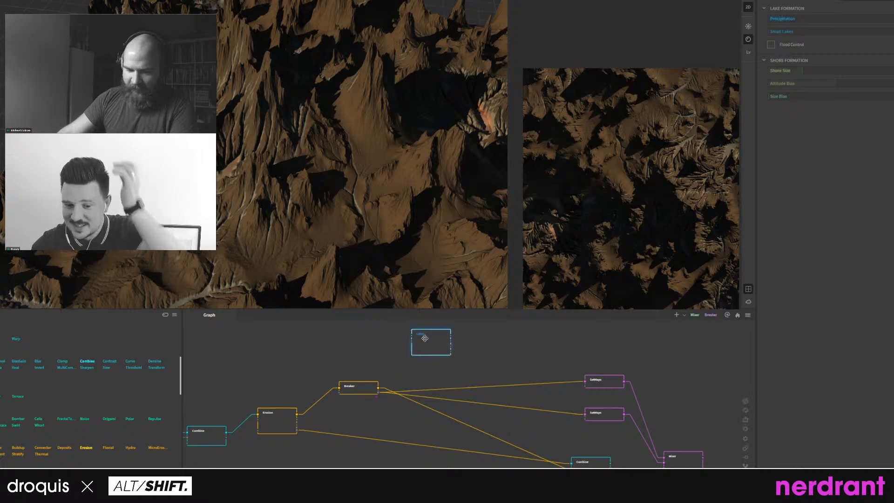
# Connect the Breaker's main output to the Lakes node and preview the lakes on the terrain.
pyautogui.moveTo(378, 387); pyautogui.dragTo(412, 333)
pyautogui.moveTo(458, 329); pyautogui.dragTo(470, 384, button='middle')
pyautogui.click(417, 375)
pyautogui.scroll(-3, 390, 252)
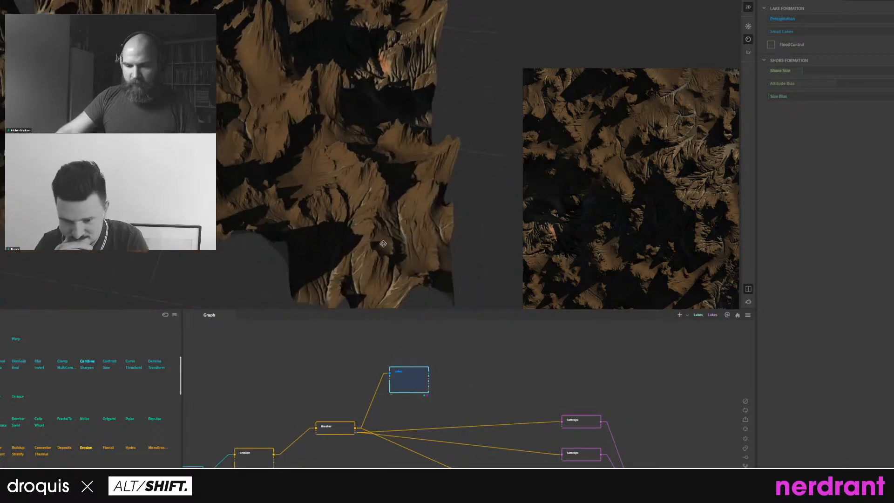
pyautogui.scroll(2, 338, 243)
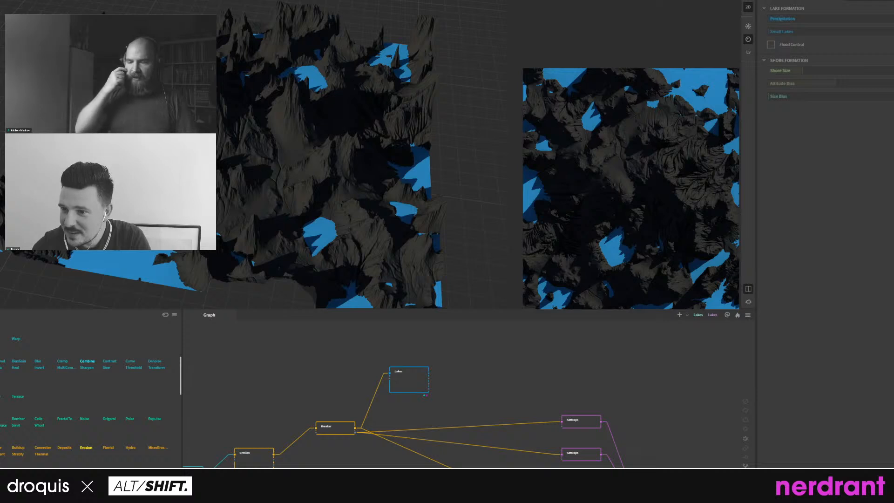
# Turn on the water surface in the viewport's display settings.
pyautogui.click(748, 27)
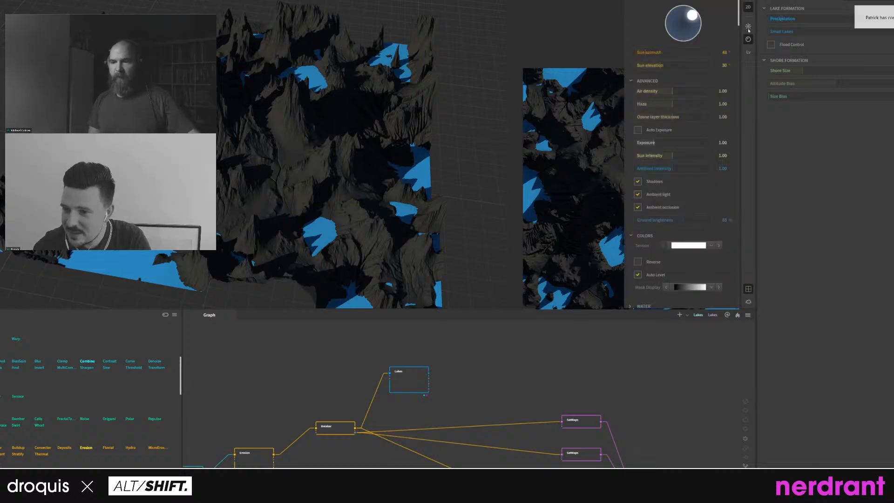
pyautogui.scroll(-1, 718, 50)
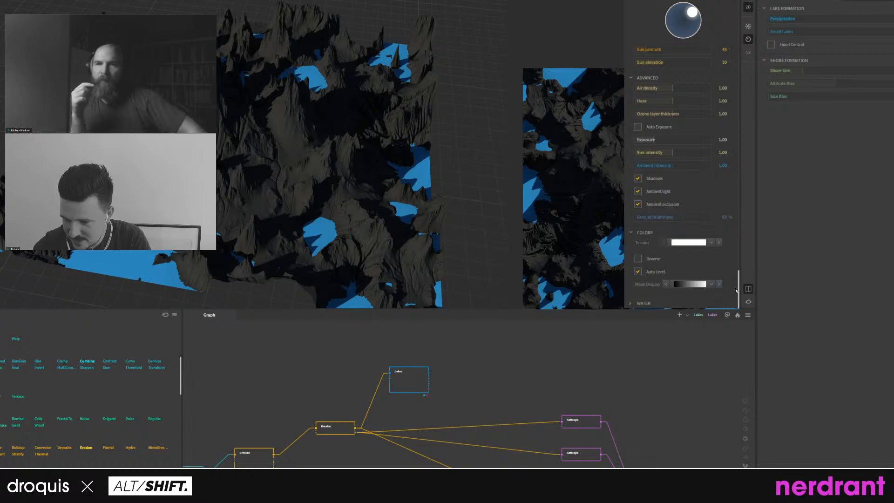
pyautogui.click(630, 303)
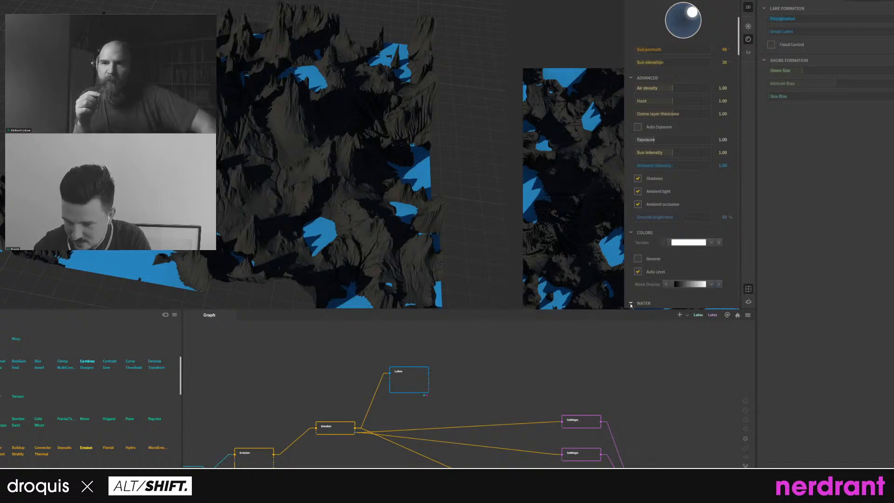
pyautogui.scroll(-1, 694, 291)
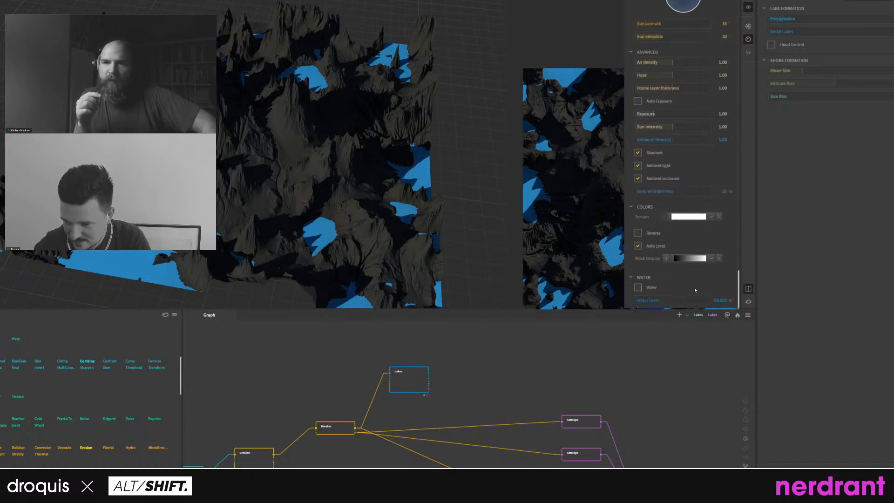
pyautogui.click(638, 288)
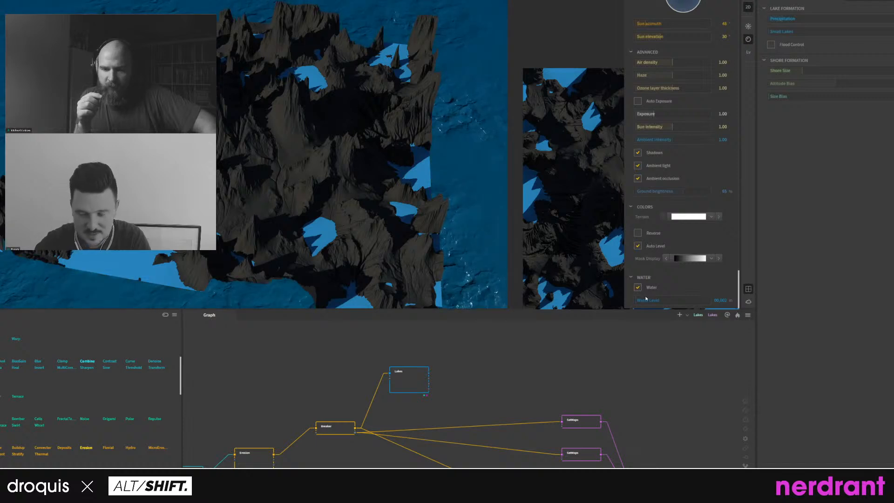
# Pin the Breaker node as the terrain preview.
pyautogui.click(348, 429)
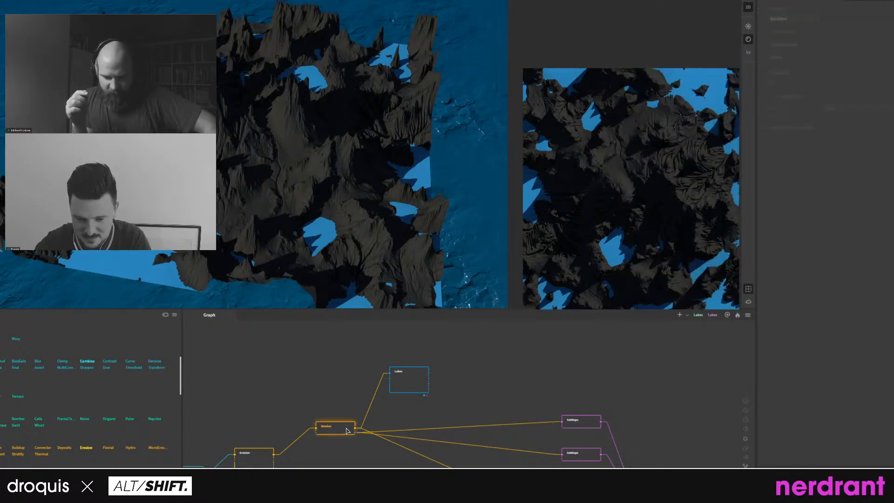
pyautogui.rightClick(347, 430)
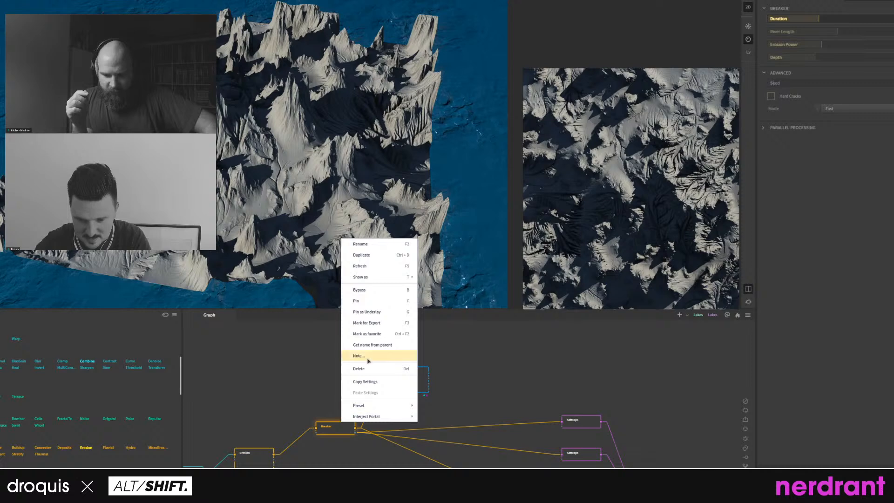
pyautogui.click(376, 301)
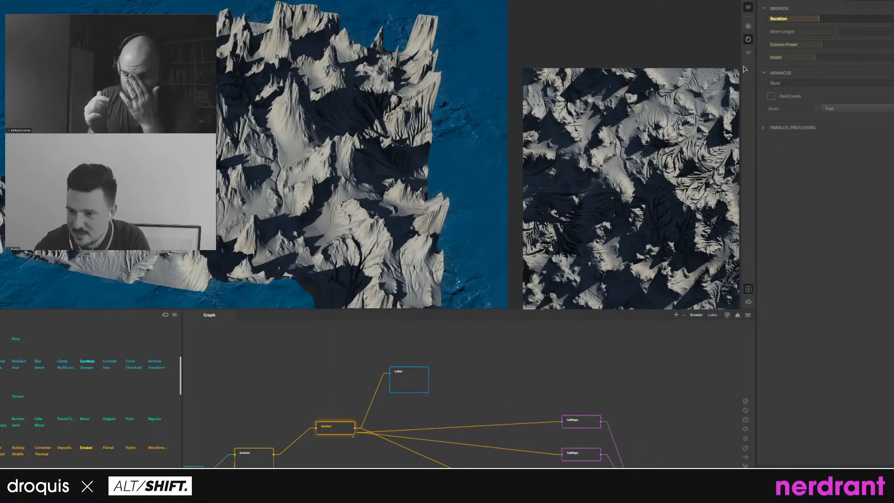
# Raise the water level in the viewport settings to flood more of the terrain's lower edges.
pyautogui.click(747, 27)
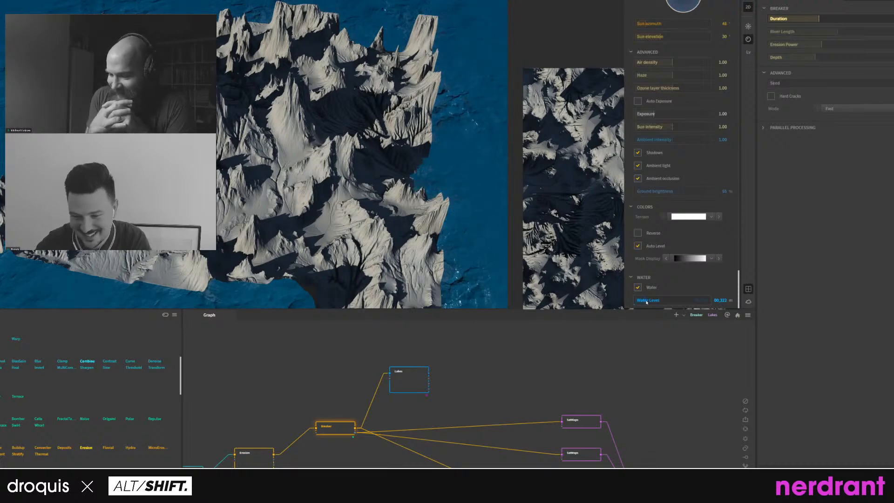
pyautogui.moveTo(652, 303)
pyautogui.mouseDown()
pyautogui.moveTo(642, 301)
pyautogui.moveTo(654, 301)
pyautogui.mouseUp()
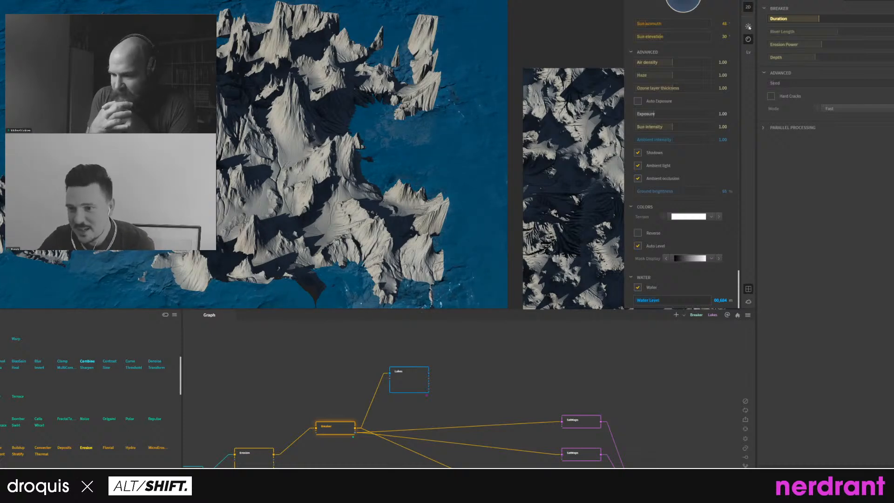
pyautogui.click(749, 28)
pyautogui.click(750, 29)
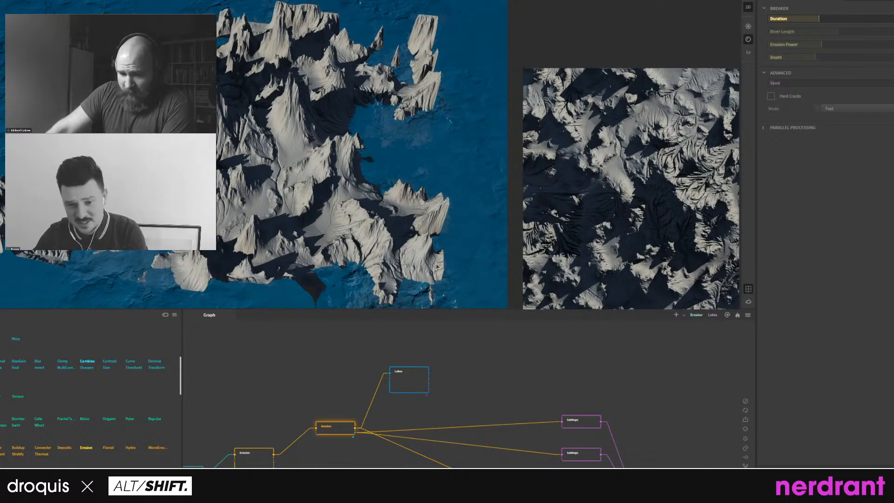
# Show the 2D preview as a plain greyscale heightmap and turn off the viewport's water surface.
pyautogui.click(748, 40)
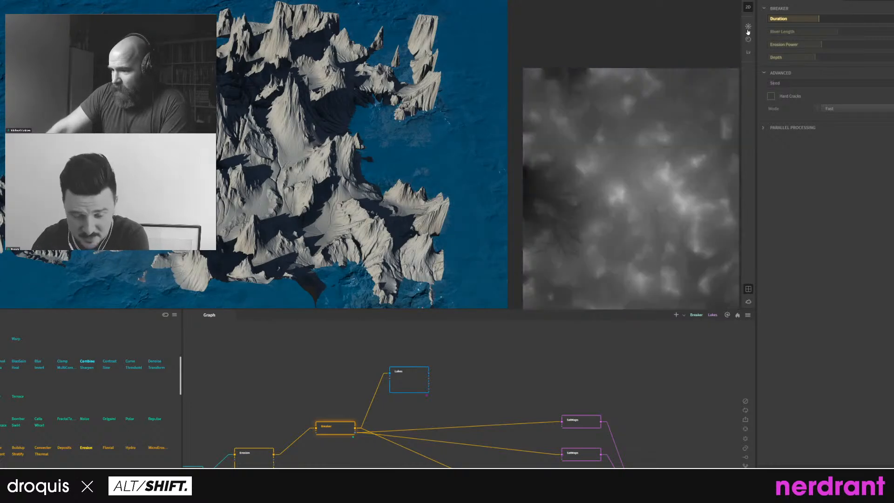
pyautogui.click(747, 27)
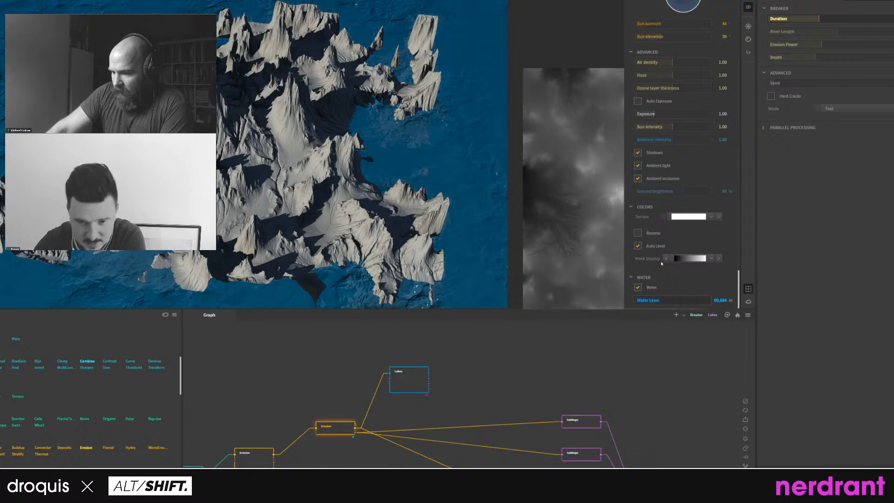
pyautogui.click(637, 288)
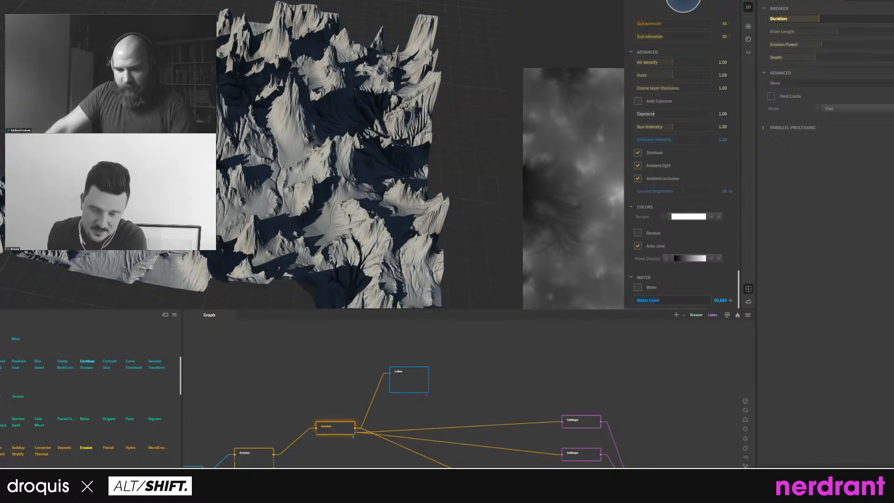
# Select the Lakes node and examine the terrain without the water surface.
pyautogui.click(419, 374)
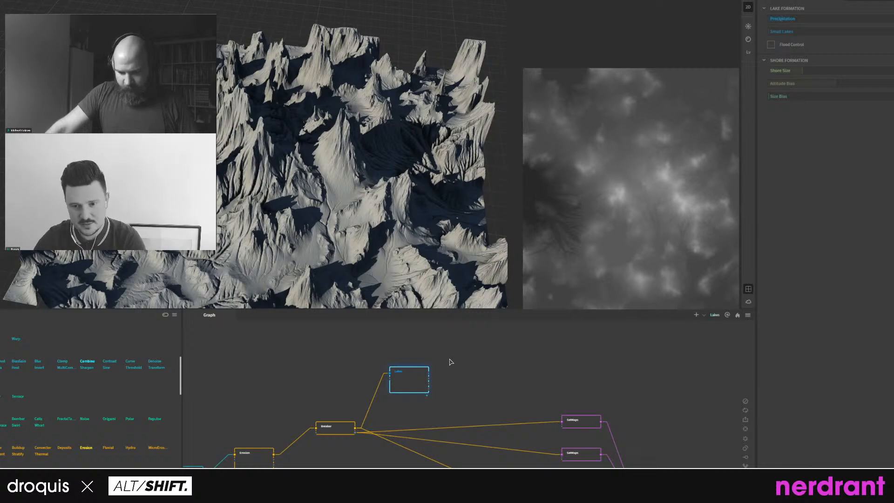
pyautogui.moveTo(445, 359); pyautogui.dragTo(445, 365, button='middle')
pyautogui.hotkey('alt', 'Tab')
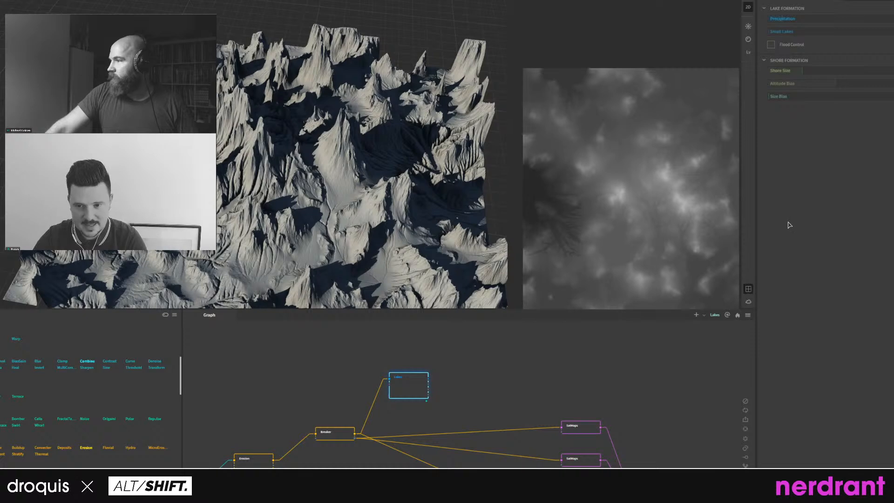
pyautogui.moveTo(330, 246); pyautogui.dragTo(442, 125)
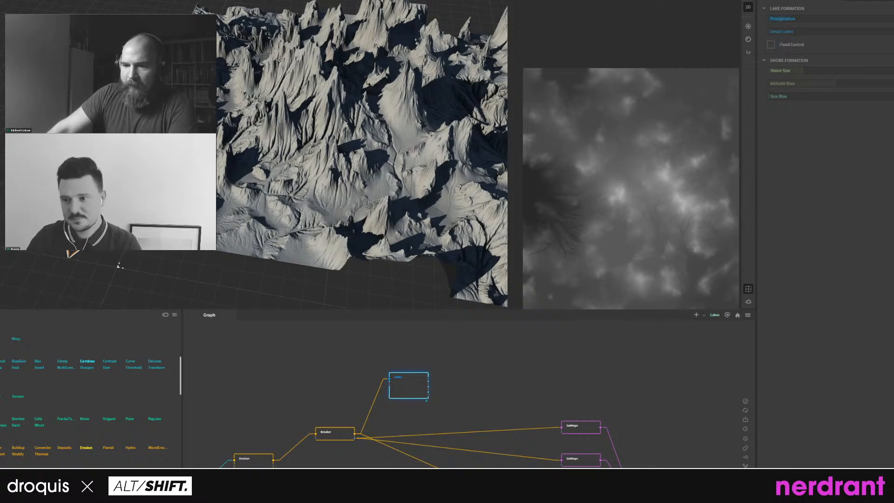
pyautogui.hotkey('alt', 'Tab')
# Close the browser window and confirm the presenter change in the meeting.
pyautogui.moveTo(529, 142); pyautogui.dragTo(893, 100)
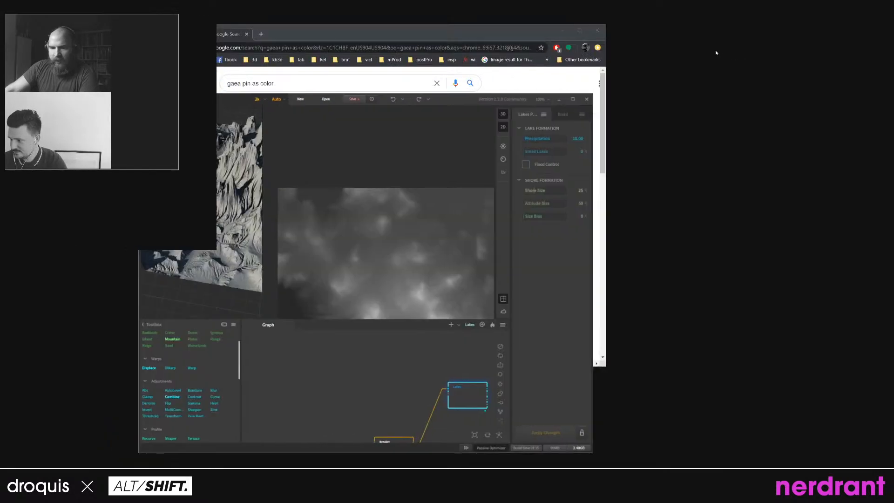
pyautogui.click(597, 30)
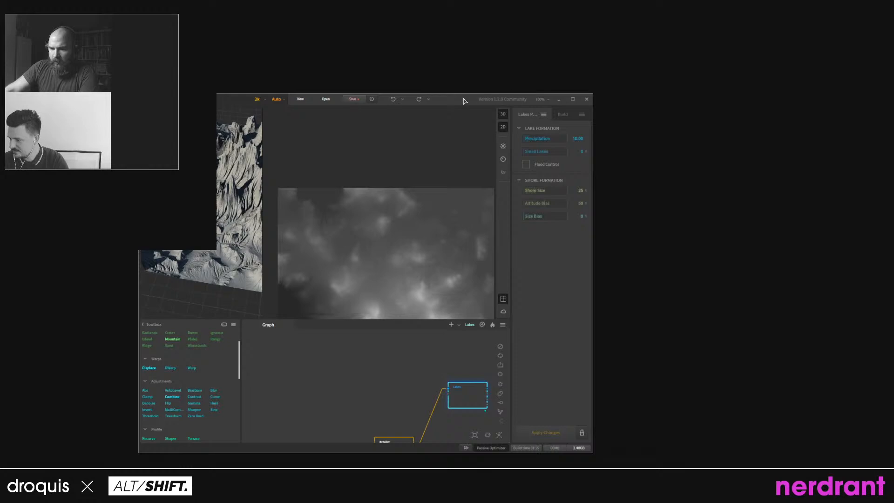
pyautogui.moveTo(464, 101); pyautogui.dragTo(632, 14)
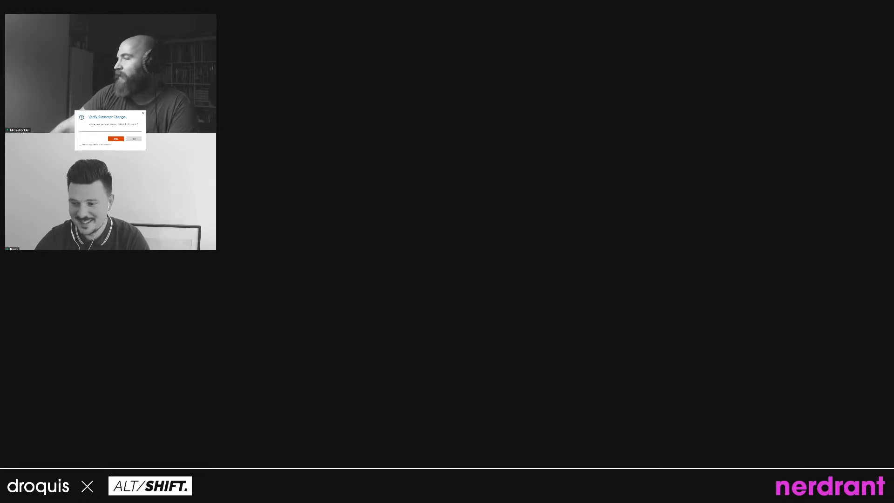
pyautogui.click(116, 138)
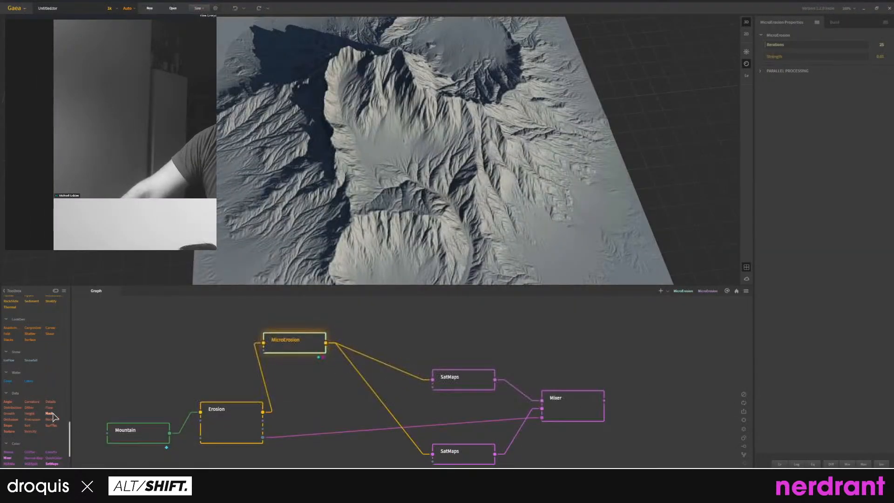
# Add a Swirl node to the graph below and to the right of the MicroErosion.
pyautogui.scroll(2, 53, 416)
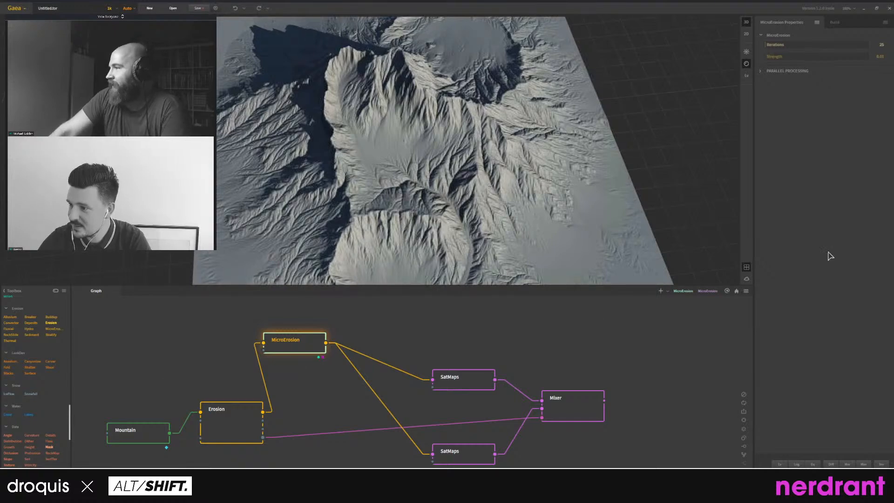
pyautogui.scroll(-1, 64, 406)
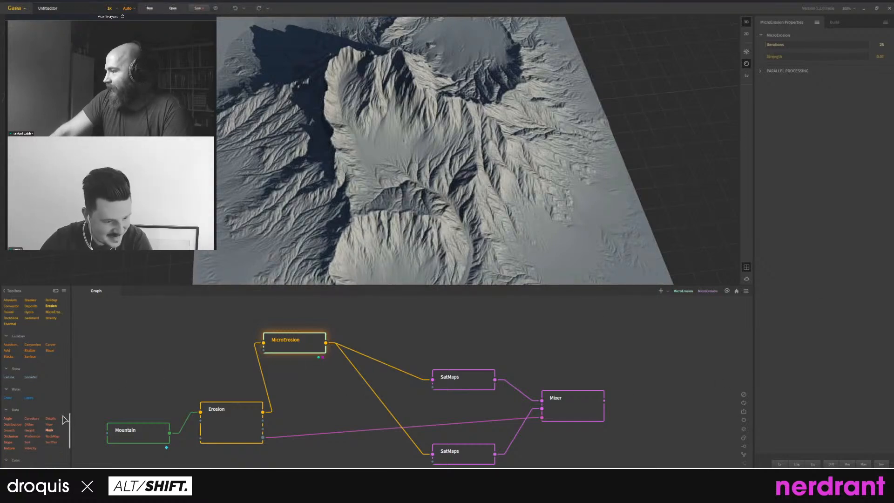
pyautogui.click(334, 396)
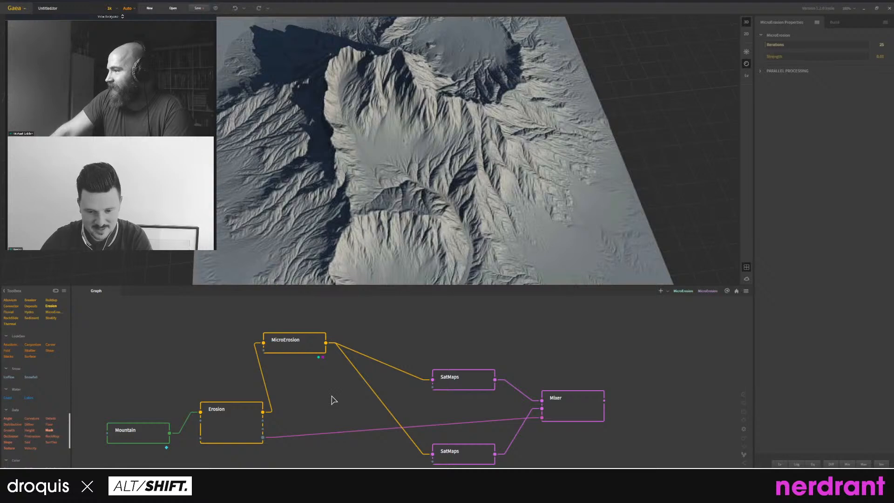
pyautogui.rightClick(334, 395)
pyautogui.write('s')
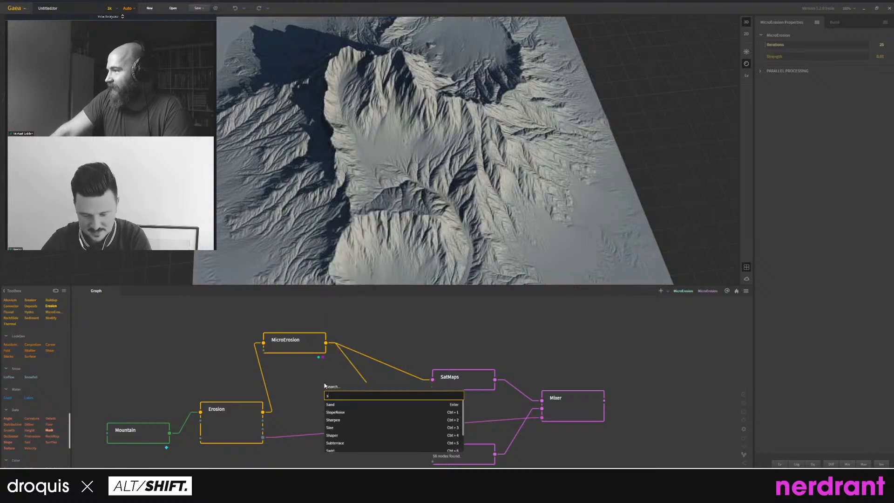
pyautogui.write('wirl')
pyautogui.press('Return')
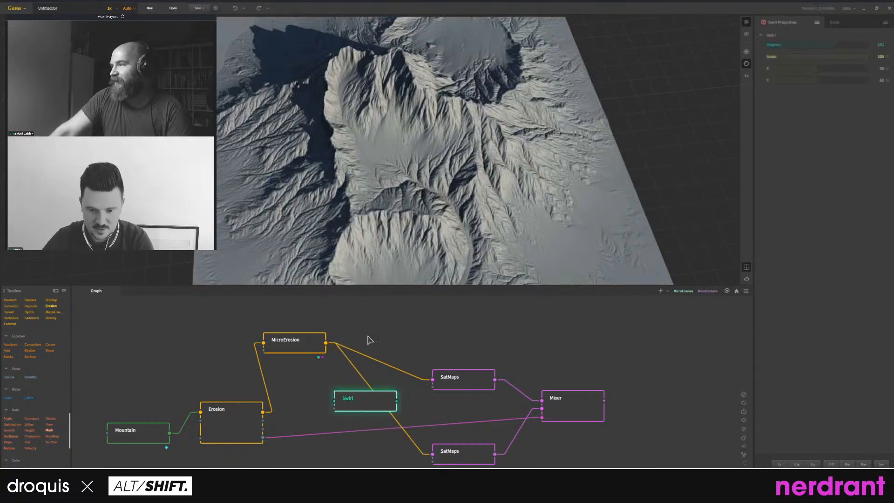
# Connect the Swirl between the MicroErosion output and both SatMaps, and pin it as the terrain preview.
pyautogui.moveTo(335, 401); pyautogui.dragTo(326, 343)
pyautogui.moveTo(396, 400); pyautogui.dragTo(432, 453)
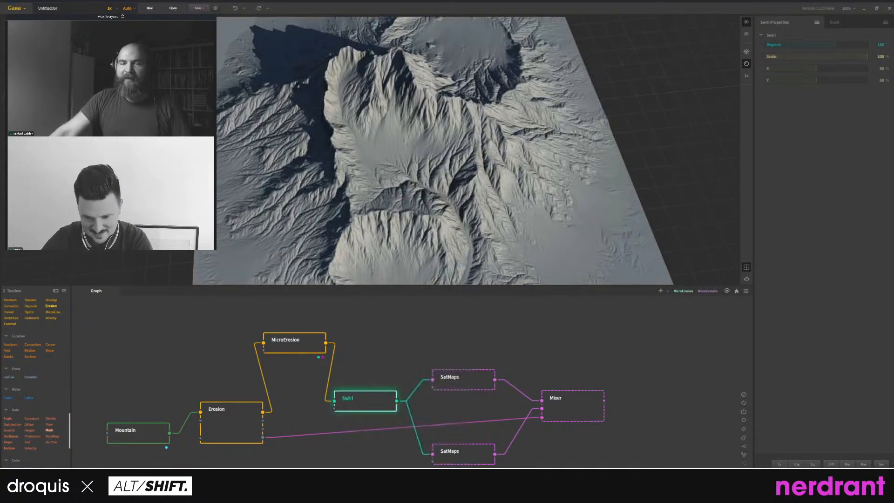
pyautogui.doubleClick(369, 407)
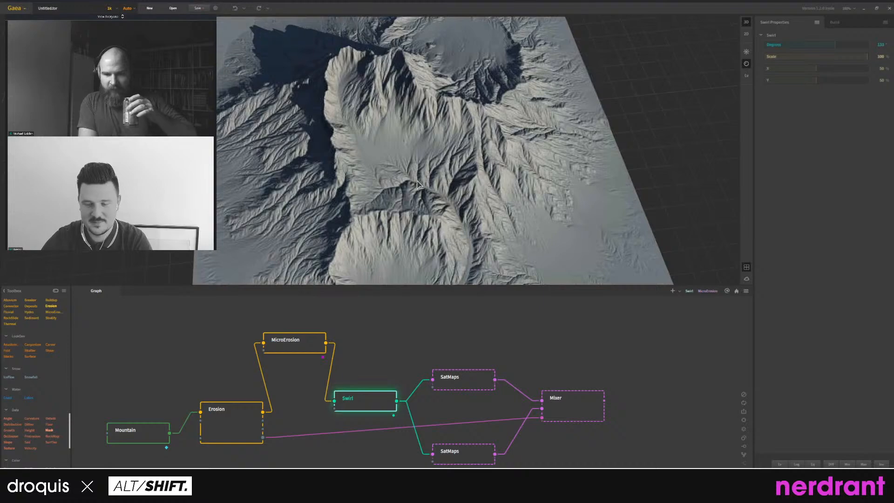
pyautogui.moveTo(424, 187)
pyautogui.mouseDown()
pyautogui.moveTo(442, 131)
pyautogui.moveTo(456, 201)
pyautogui.moveTo(467, 159)
pyautogui.moveTo(482, 177)
pyautogui.moveTo(466, 163)
pyautogui.moveTo(447, 205)
pyautogui.mouseUp()
# Move the Swirl node above and to the right of the MicroErosion and bring the two nodes close together.
pyautogui.moveTo(360, 398); pyautogui.dragTo(352, 309)
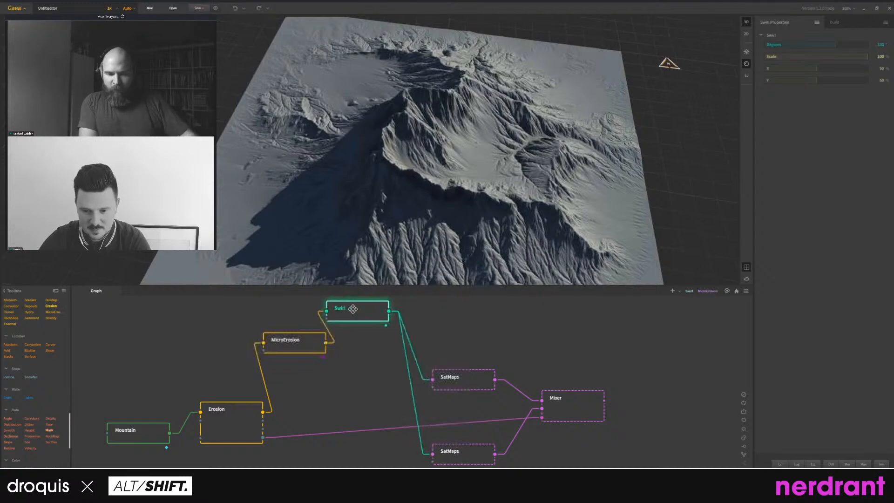
pyautogui.moveTo(367, 338); pyautogui.dragTo(383, 339, button='middle')
pyautogui.click(310, 340)
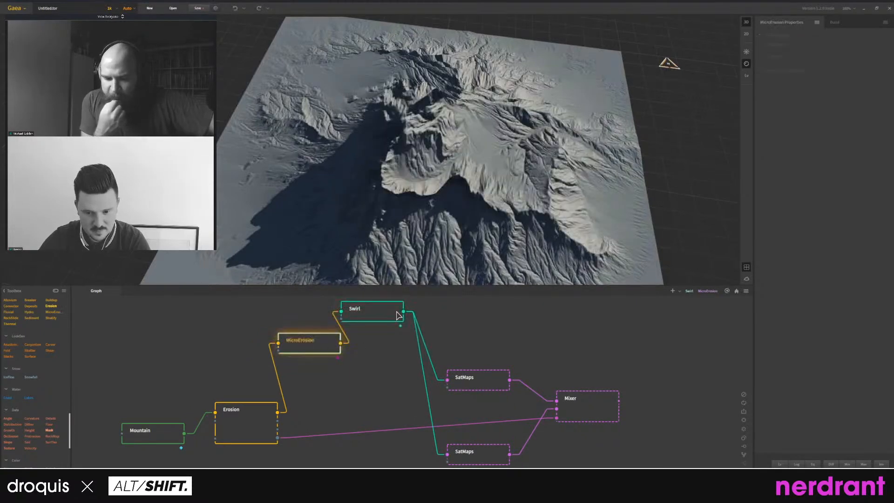
# Set the Swirl's Degrees to about 189.
pyautogui.click(398, 316)
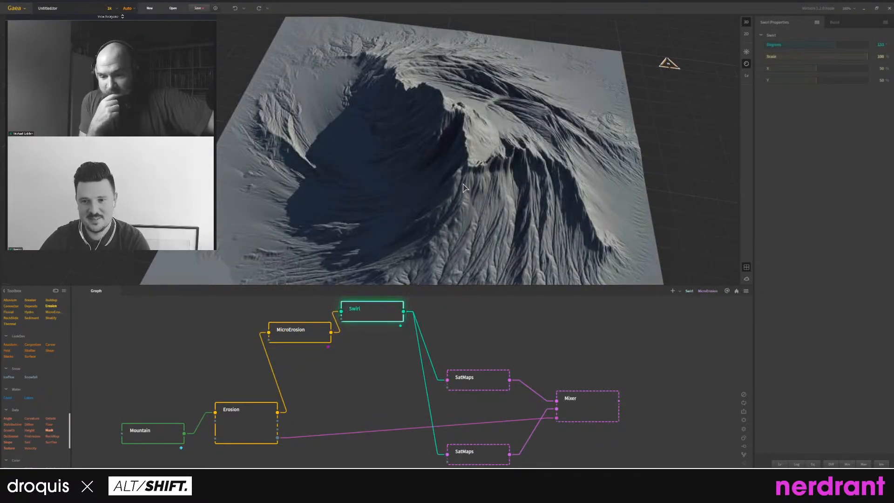
pyautogui.moveTo(465, 188); pyautogui.dragTo(734, 150)
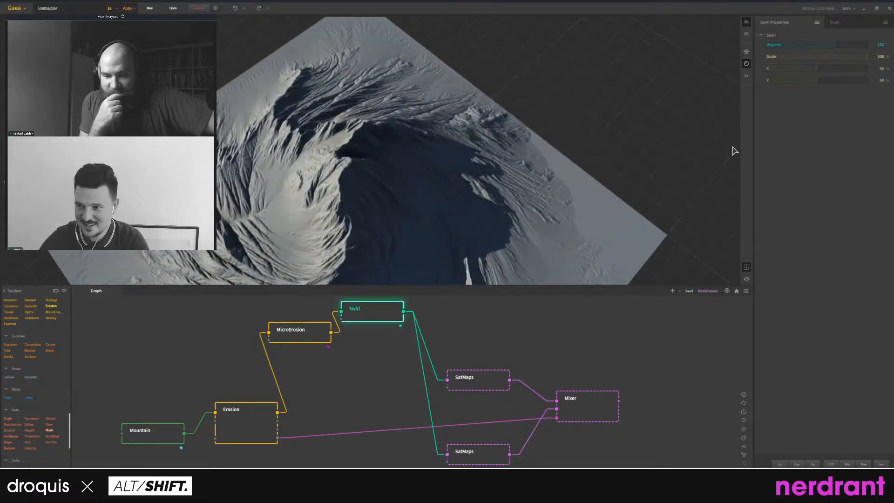
pyautogui.click(842, 44)
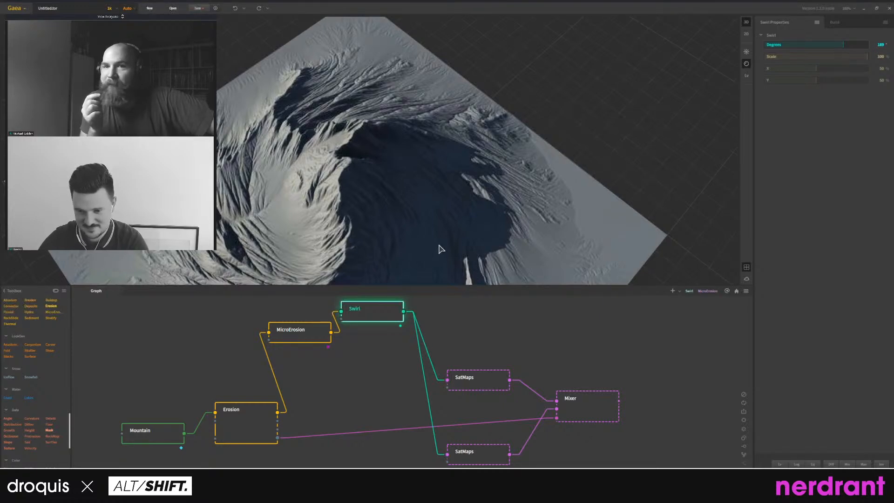
# Line up the MicroErosion and Swirl nodes side by side and inspect the twisted terrain.
pyautogui.moveTo(374, 315); pyautogui.dragTo(389, 326)
pyautogui.moveTo(274, 333); pyautogui.dragTo(284, 323)
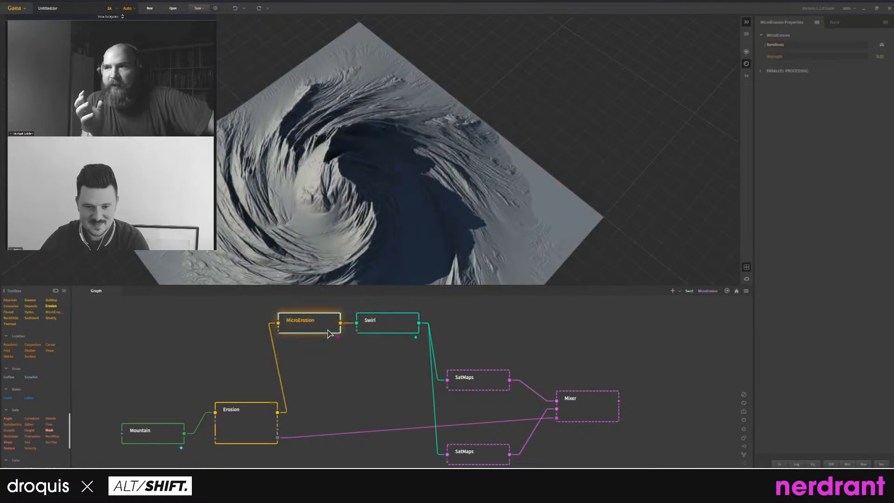
pyautogui.moveTo(356, 255); pyautogui.dragTo(483, 215)
pyautogui.scroll(5, 484, 216)
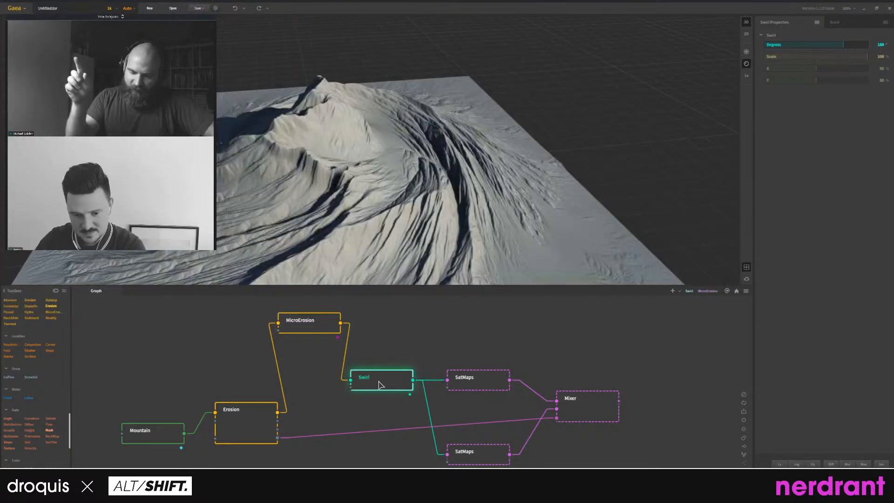
# Delete the Swirl node from between the MicroErosion and the two SatMaps.
pyautogui.moveTo(378, 385)
pyautogui.mouseDown()
pyautogui.moveTo(363, 387)
pyautogui.moveTo(401, 355)
pyautogui.moveTo(357, 371)
pyautogui.moveTo(365, 381)
pyautogui.moveTo(391, 380)
pyautogui.mouseUp()
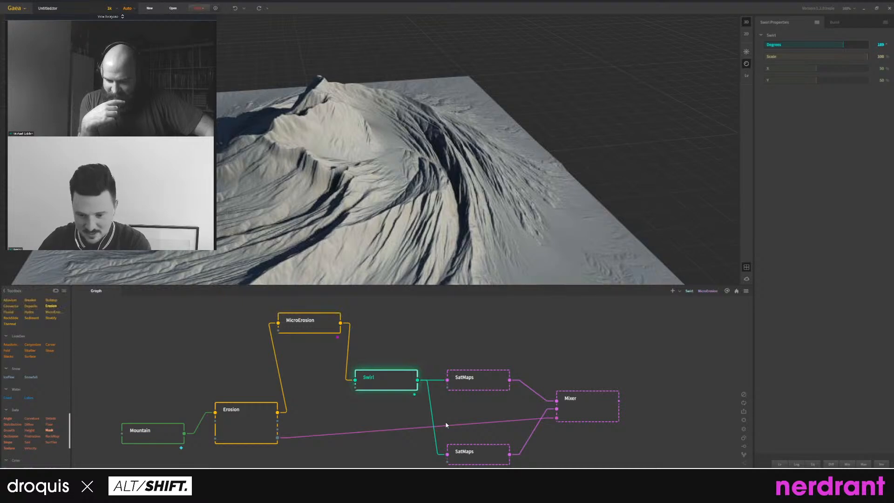
pyautogui.press('super')
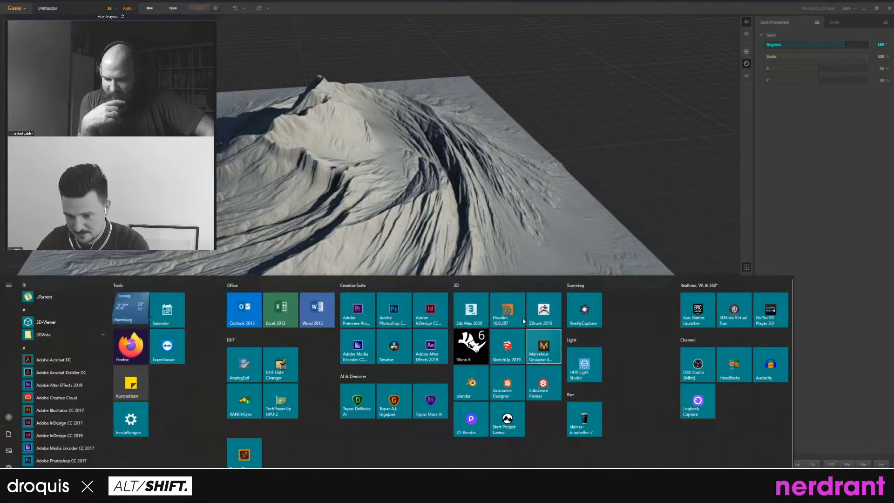
pyautogui.click(536, 327)
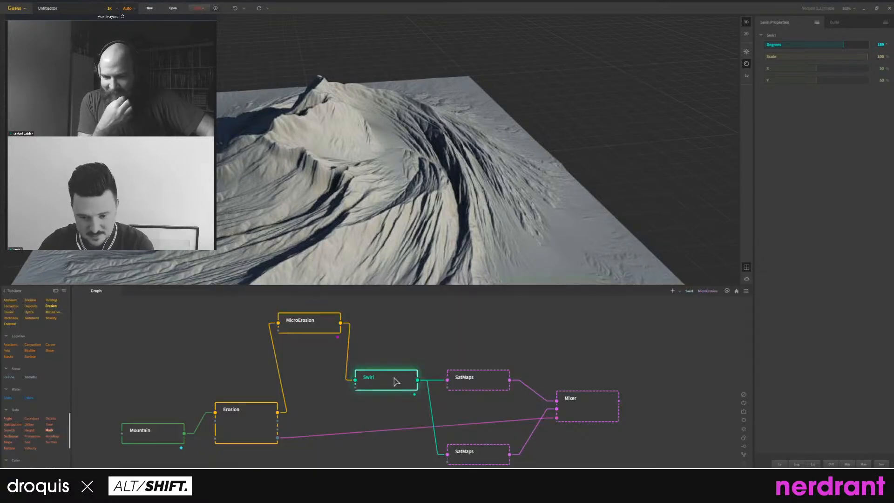
pyautogui.moveTo(395, 377); pyautogui.dragTo(400, 342)
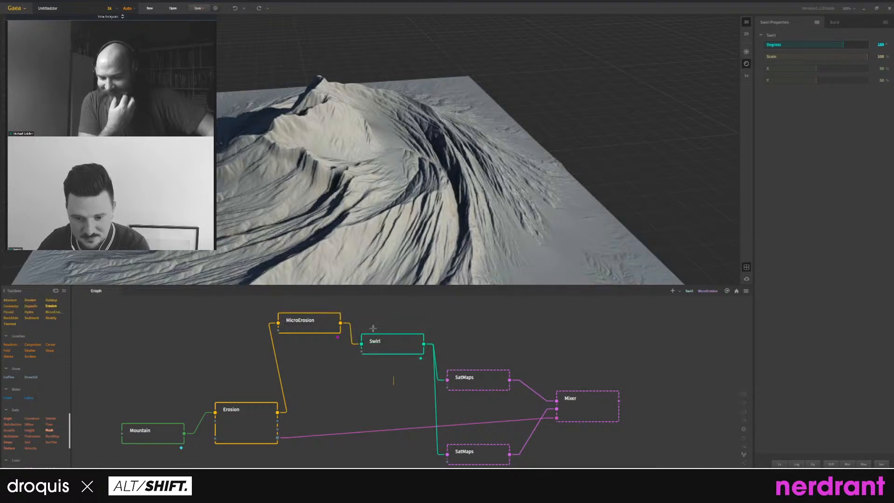
pyautogui.press('Delete')
# Move the MicroErosion lower and the Erosion higher so both nodes line up in front of the SatMaps.
pyautogui.moveTo(433, 340); pyautogui.dragTo(459, 391, button='middle')
pyautogui.scroll(-3, 460, 318)
pyautogui.scroll(3, 453, 368)
pyautogui.scroll(-3, 459, 390)
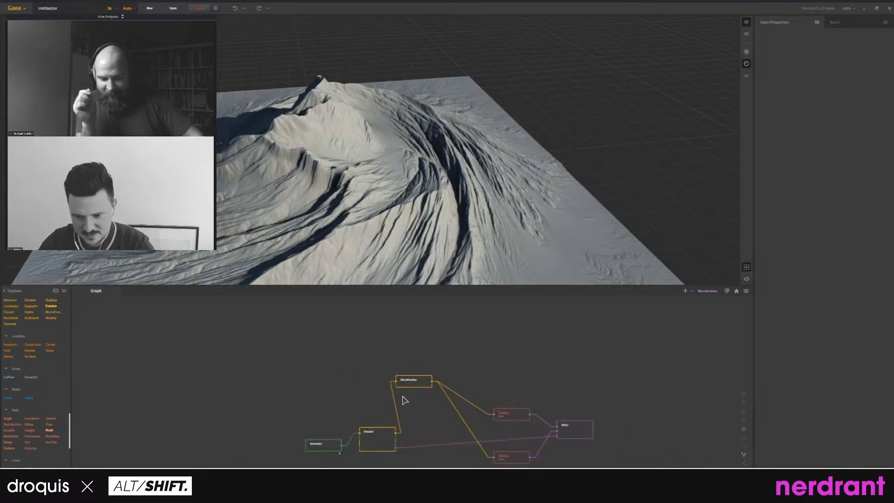
pyautogui.moveTo(406, 382); pyautogui.dragTo(429, 407)
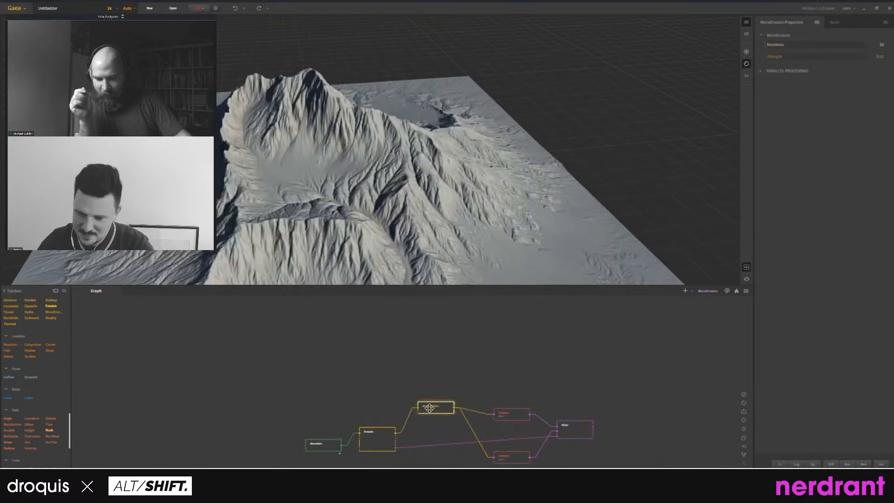
pyautogui.click(379, 443)
pyautogui.moveTo(380, 443); pyautogui.dragTo(380, 412)
pyautogui.moveTo(475, 375); pyautogui.dragTo(467, 347, button='middle')
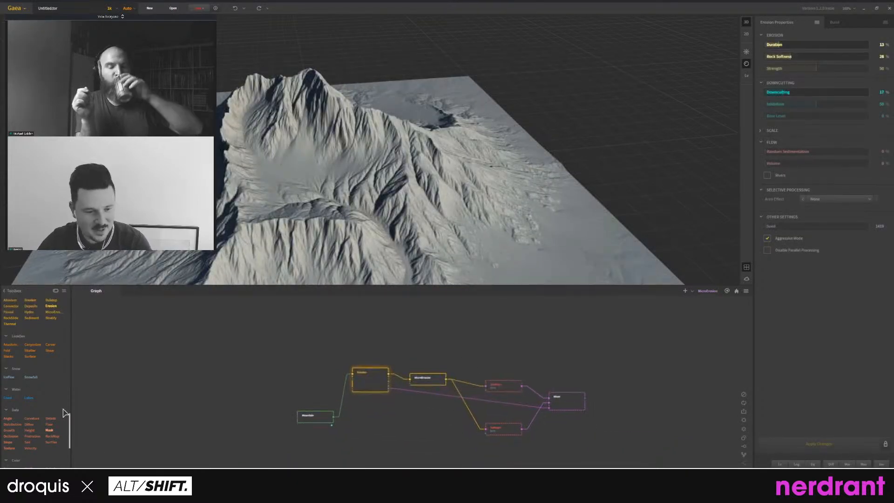
# Clear the graph by deleting the erosion, SatMaps and Mixer nodes together with the Mountain.
pyautogui.scroll(3, 37, 393)
pyautogui.scroll(2, 38, 397)
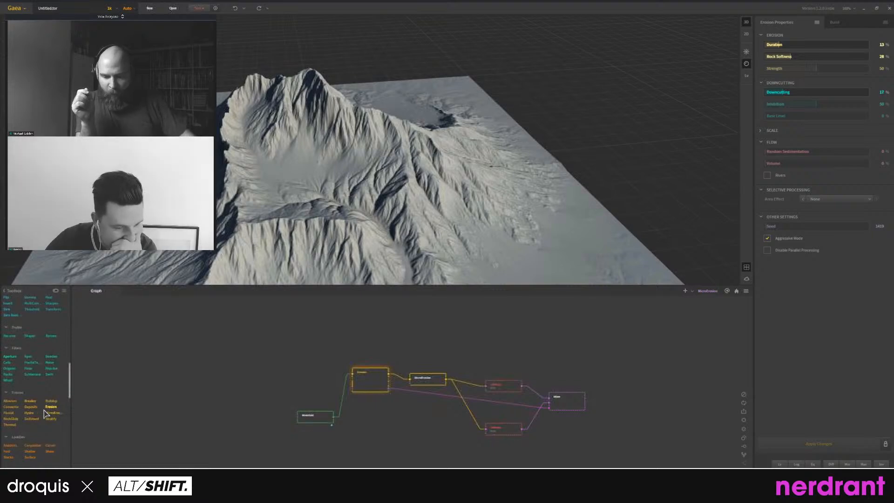
pyautogui.moveTo(344, 329); pyautogui.dragTo(633, 466)
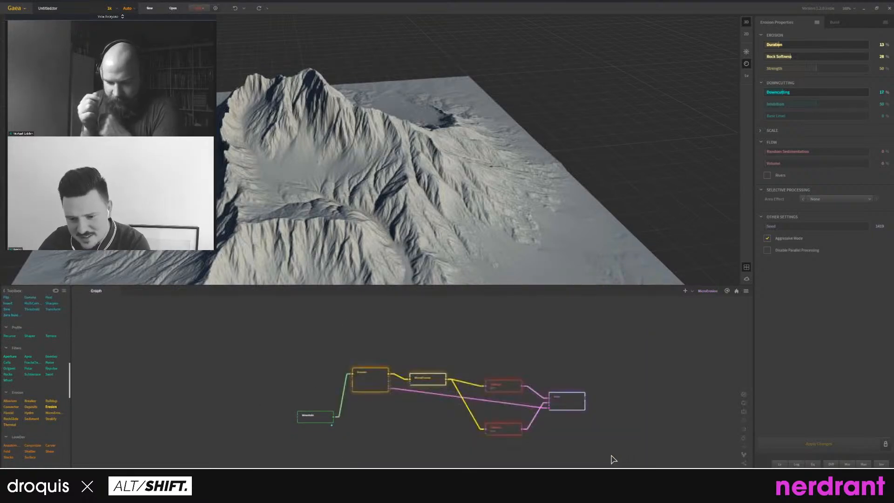
pyautogui.press('Delete')
pyautogui.scroll(2, 387, 412)
pyautogui.moveTo(340, 455); pyautogui.dragTo(198, 382)
pyautogui.press('Delete')
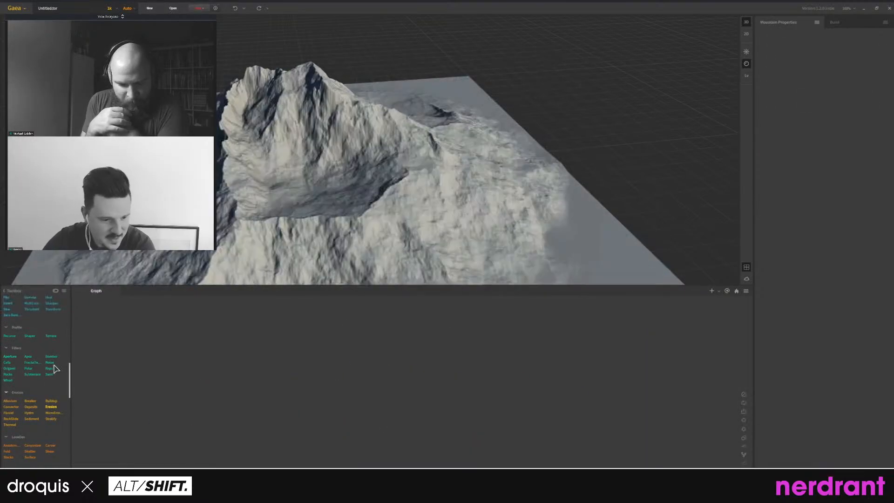
# Search the available nodes for "landf", shorten the query to "land", and close the search without adding a node.
pyautogui.scroll(1, 14, 387)
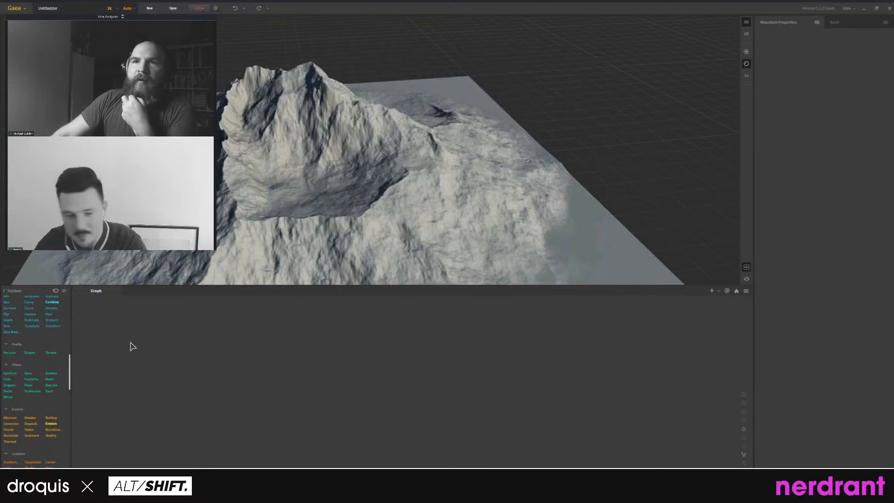
pyautogui.rightClick(270, 380)
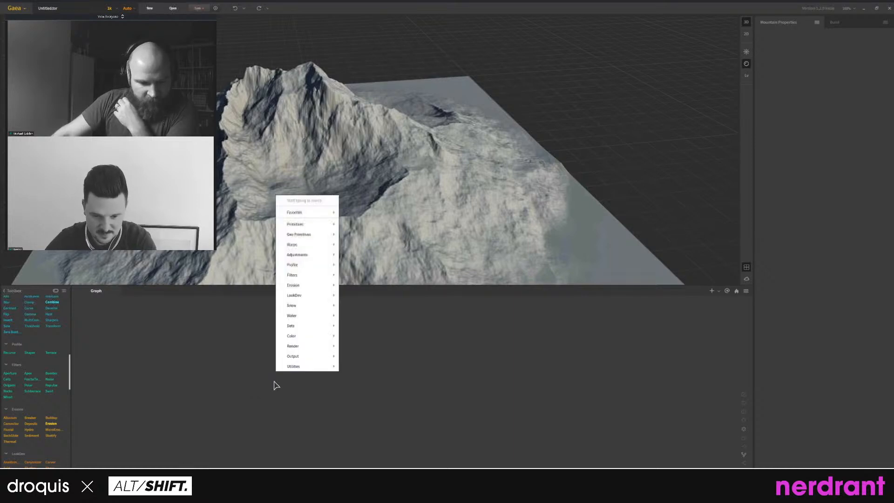
pyautogui.click(285, 251)
pyautogui.write('landf')
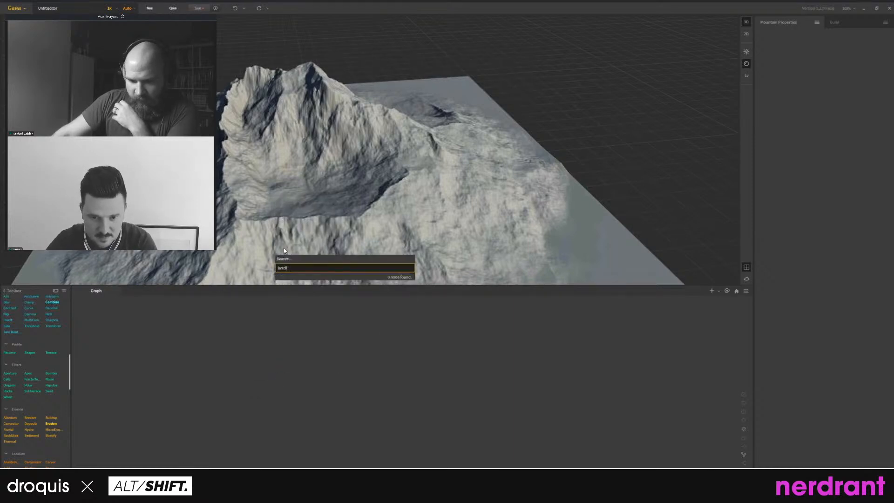
pyautogui.press('BackSpace')
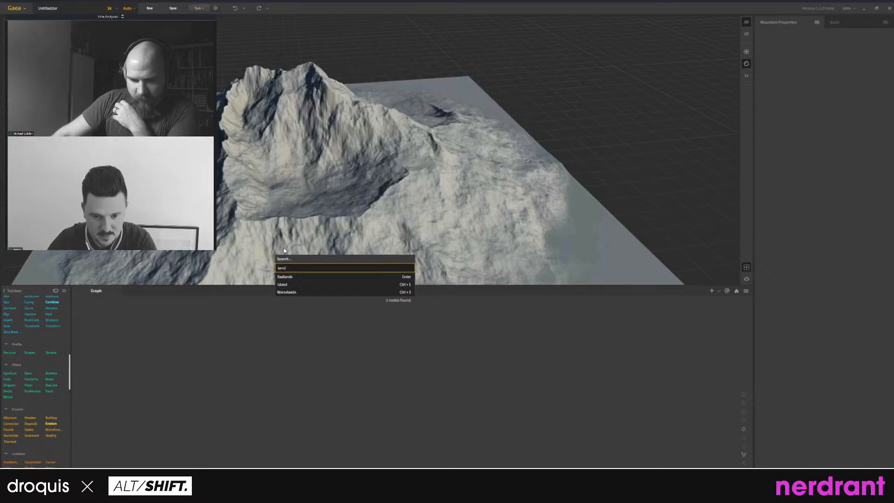
pyautogui.press('Escape')
# Try an Island node in the empty graph, inspect its terrain preview and delete the node.
pyautogui.scroll(5, 16, 379)
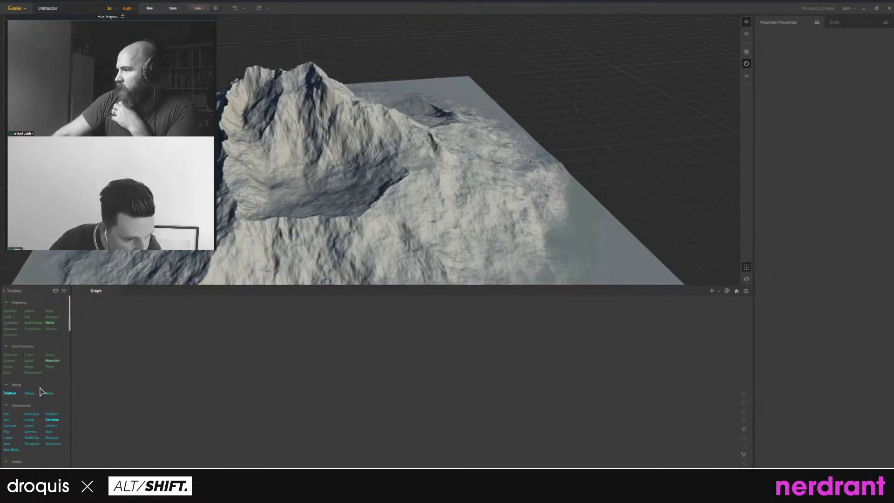
pyautogui.moveTo(29, 361); pyautogui.dragTo(272, 344)
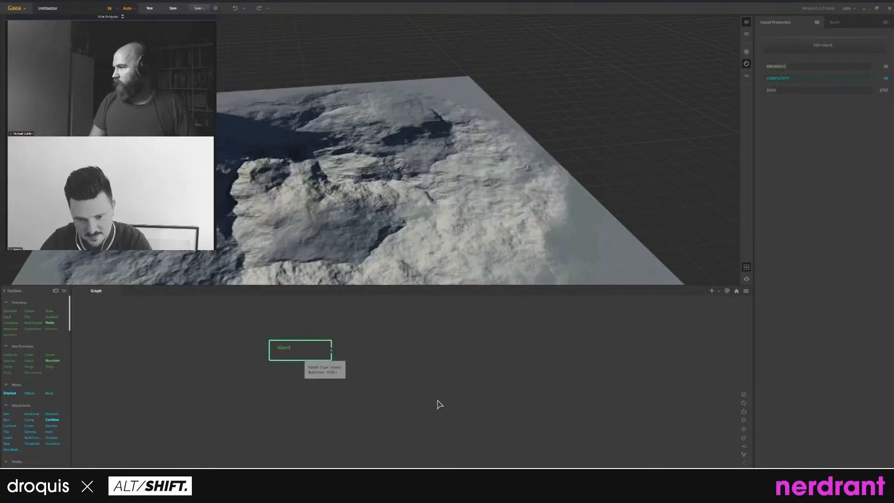
pyautogui.moveTo(341, 243); pyautogui.dragTo(359, 232, button='middle')
pyautogui.moveTo(358, 231); pyautogui.dragTo(390, 248)
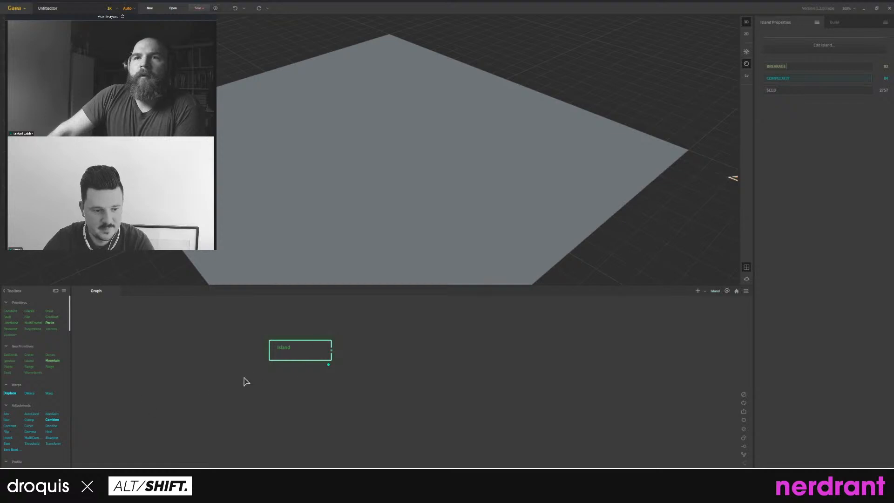
pyautogui.moveTo(285, 355); pyautogui.dragTo(268, 358)
pyautogui.press('Delete')
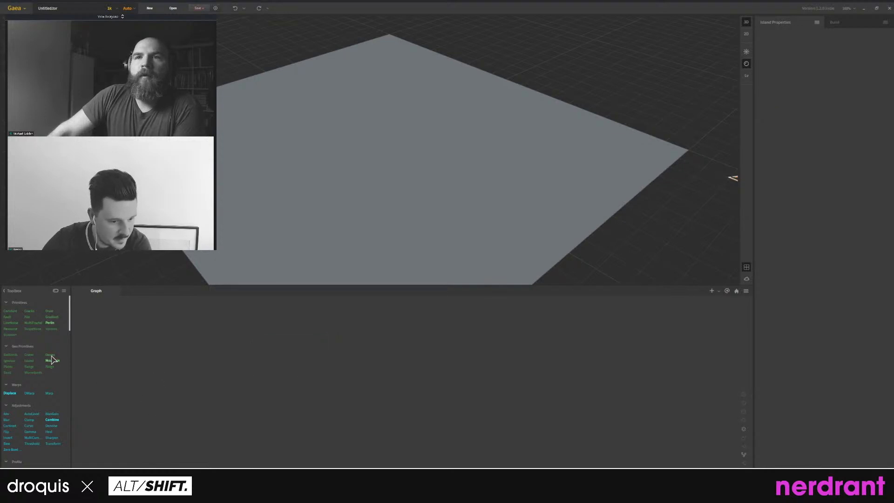
# Add a Dunes node to the empty graph and inspect its terrain from farther away.
pyautogui.moveTo(52, 355); pyautogui.dragTo(380, 362)
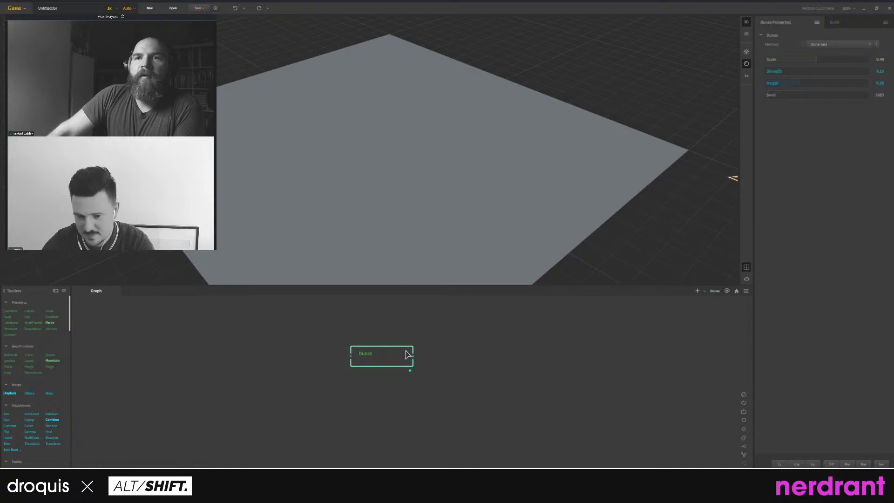
pyautogui.moveTo(401, 210); pyautogui.dragTo(425, 193)
pyautogui.scroll(-3, 507, 230)
pyautogui.moveTo(421, 227)
pyautogui.mouseDown()
pyautogui.moveTo(405, 224)
pyautogui.moveTo(403, 246)
pyautogui.moveTo(412, 235)
pyautogui.mouseUp()
pyautogui.moveTo(360, 202); pyautogui.dragTo(389, 195)
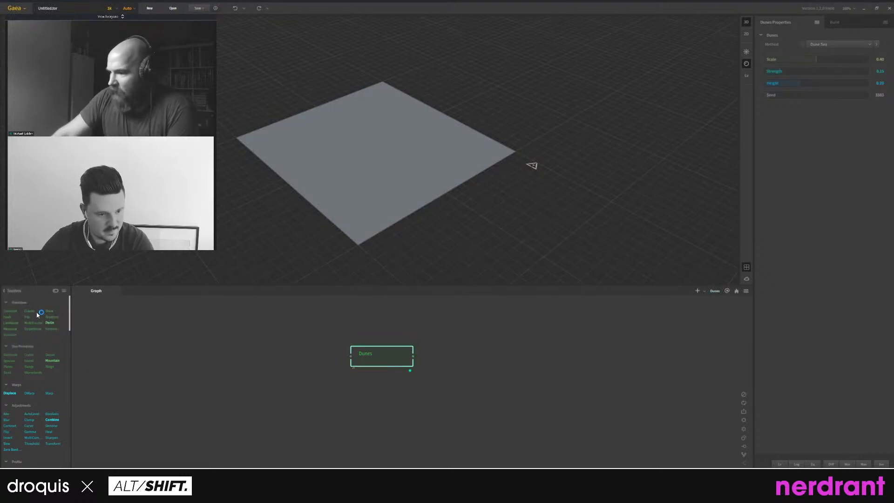
# Add a Badlands node below the Dunes node and inspect its rocky terrain up close.
pyautogui.moveTo(26, 361); pyautogui.dragTo(368, 393)
pyautogui.moveTo(450, 411); pyautogui.dragTo(371, 411)
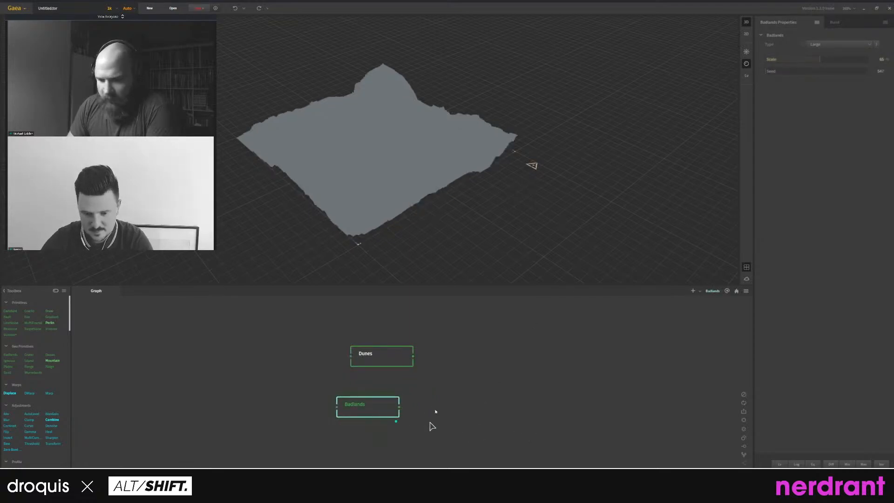
pyautogui.scroll(4, 409, 159)
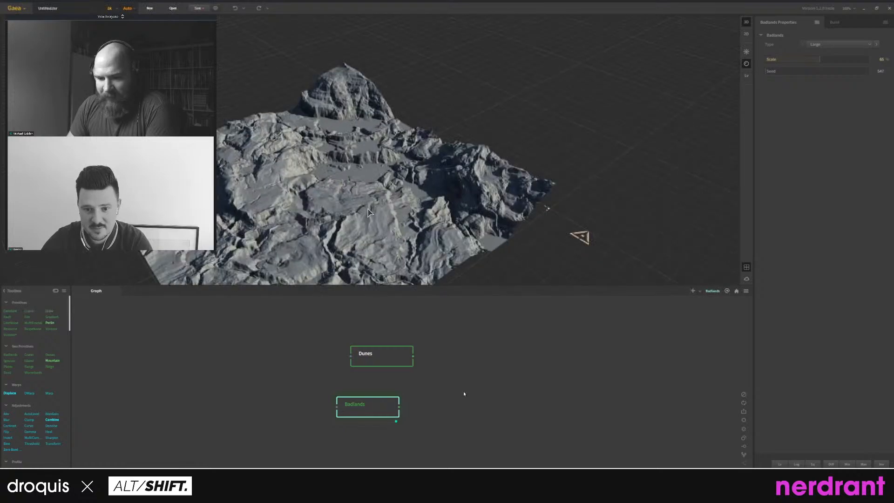
pyautogui.moveTo(409, 159); pyautogui.dragTo(330, 213)
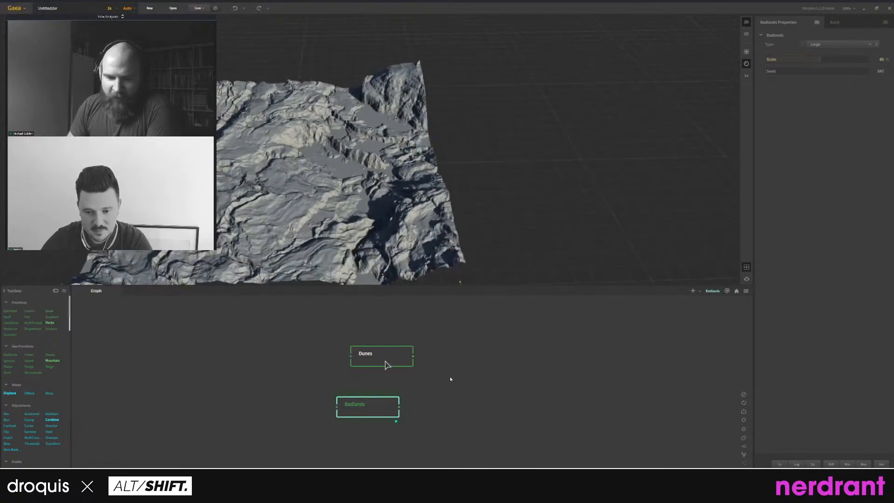
# Delete the Dunes node, inspect the Badlands terrain from several angles and move the Badlands node up and to the left.
pyautogui.moveTo(383, 357); pyautogui.dragTo(359, 357)
pyautogui.press('Delete')
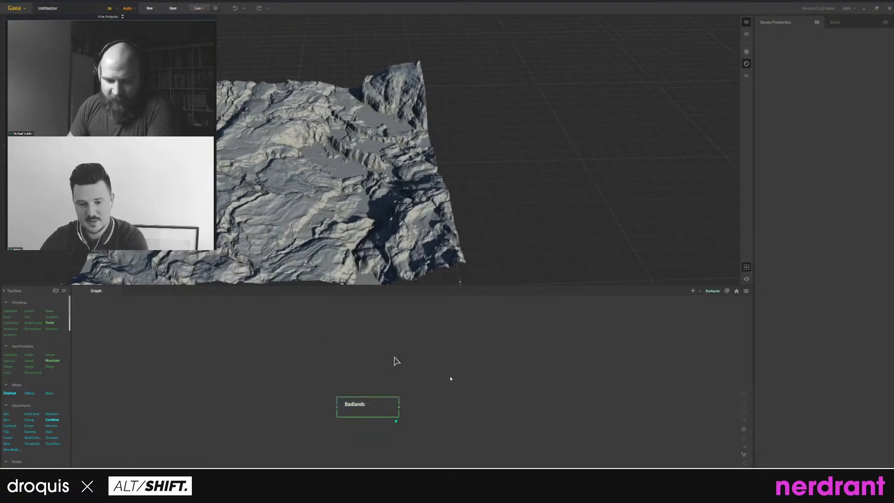
pyautogui.moveTo(341, 216); pyautogui.dragTo(704, 183)
pyautogui.moveTo(391, 238); pyautogui.dragTo(505, 199)
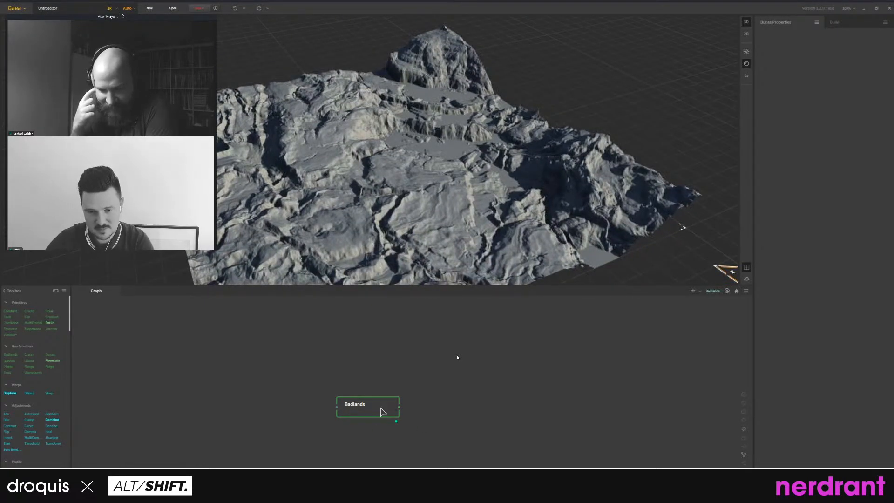
pyautogui.moveTo(406, 258); pyautogui.dragTo(382, 264)
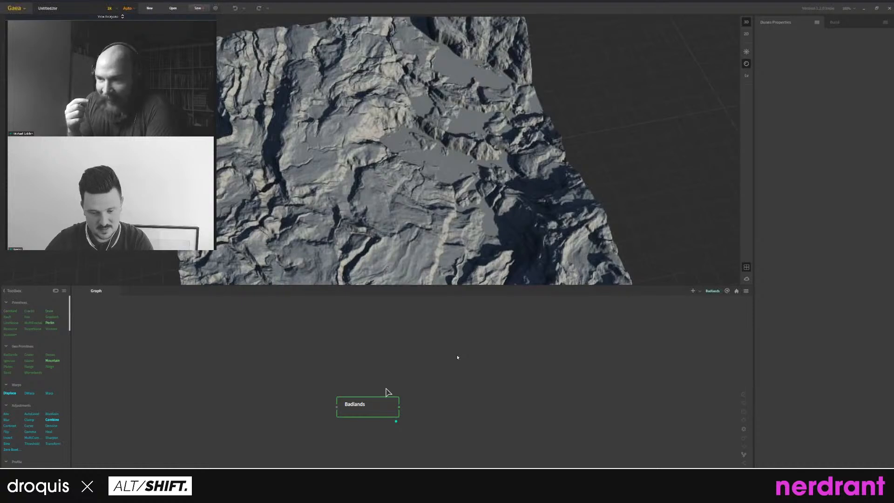
pyautogui.moveTo(368, 409); pyautogui.dragTo(309, 374)
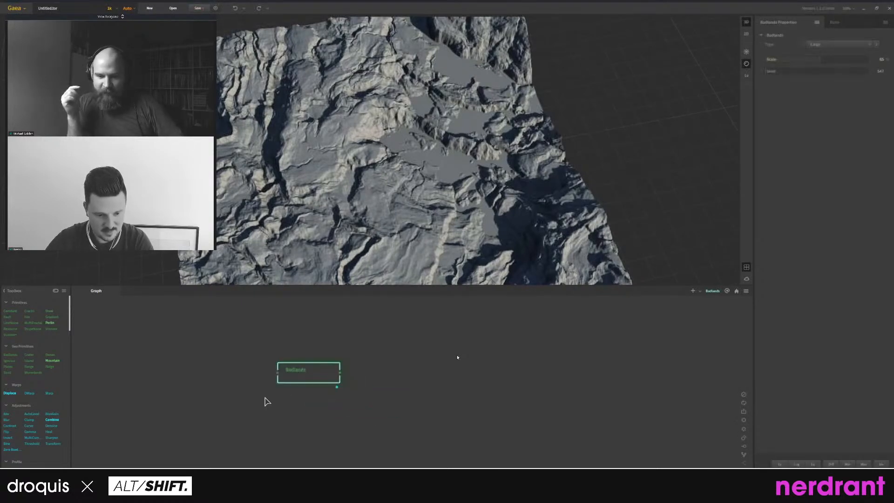
# Look through the adjustment, filter and erosion nodes and search for "land" without adding a node.
pyautogui.scroll(-1, 30, 430)
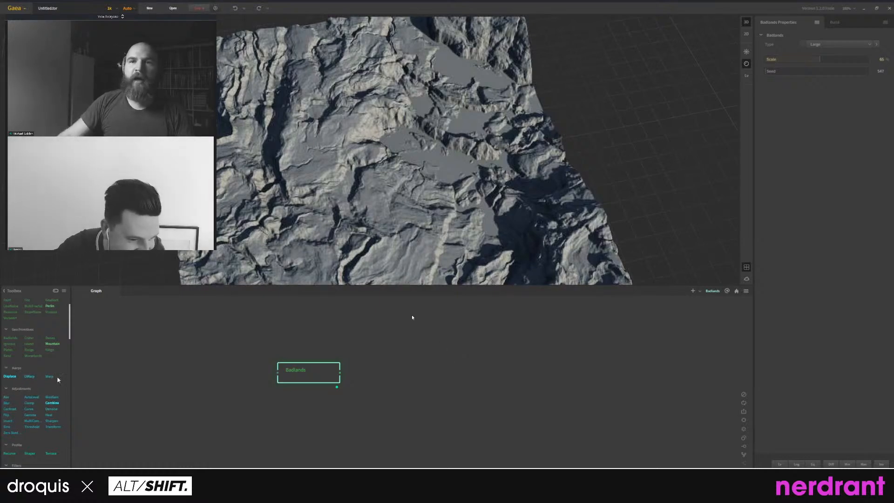
pyautogui.scroll(-3, 43, 414)
pyautogui.scroll(-2, 51, 459)
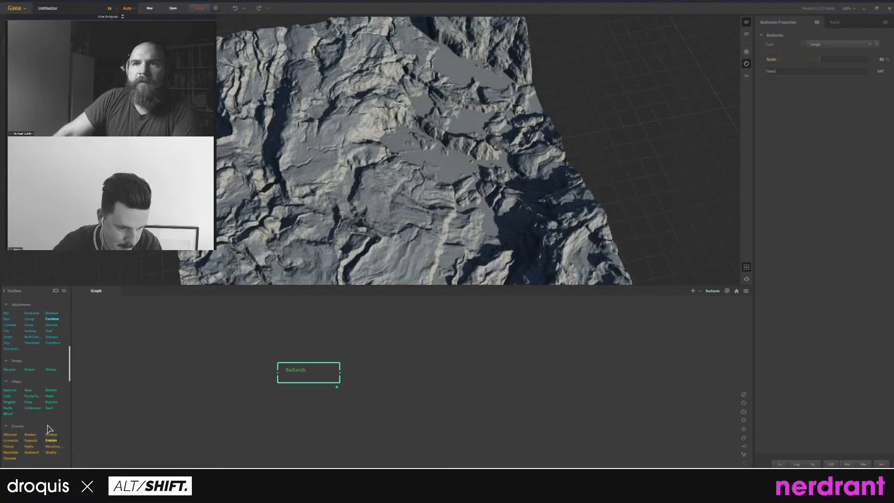
pyautogui.rightClick(353, 428)
pyautogui.write('la')
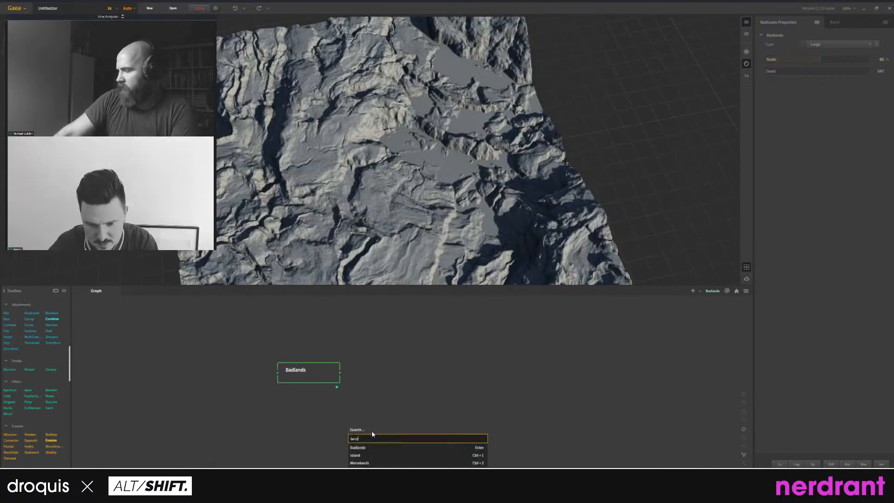
pyautogui.press('Escape')
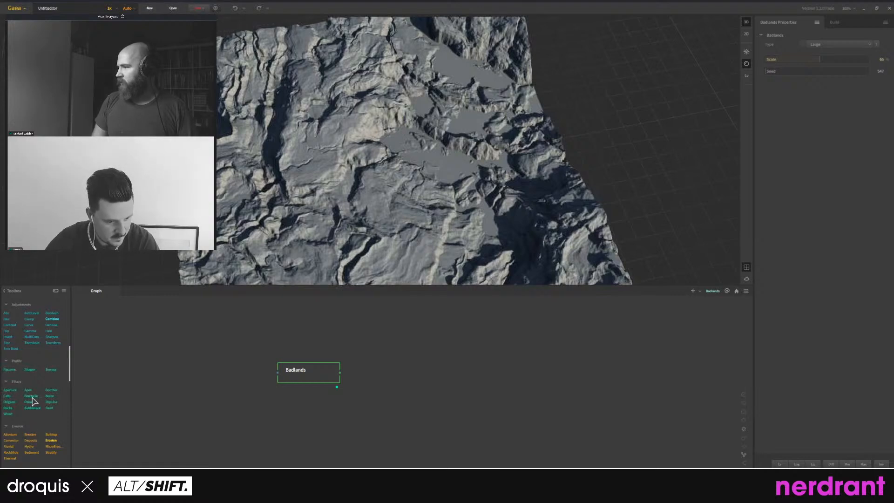
# Add a Deposits node fed by the Badlands output and place it close to the Badlands node.
pyautogui.scroll(-1, 38, 435)
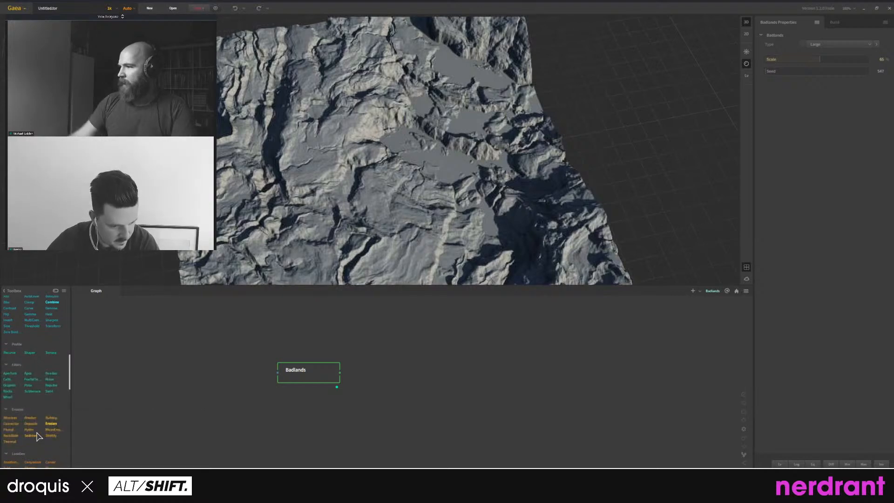
pyautogui.moveTo(31, 423); pyautogui.dragTo(339, 372)
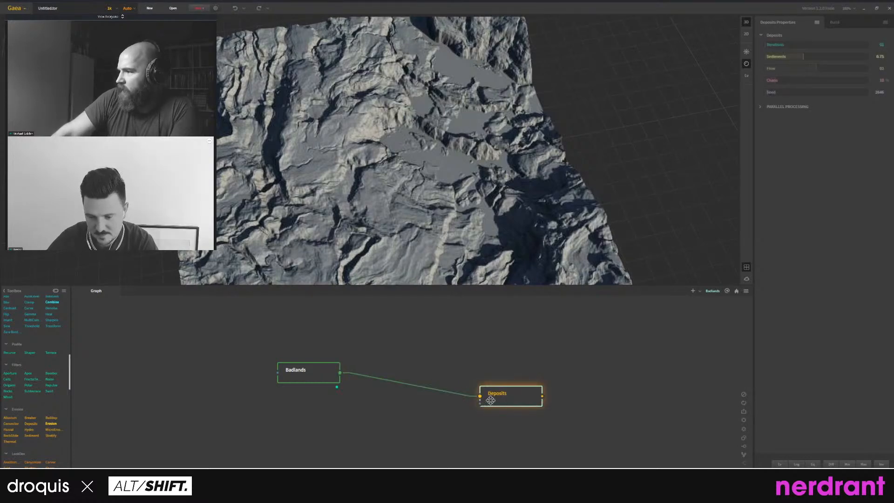
pyautogui.moveTo(490, 400); pyautogui.dragTo(387, 399)
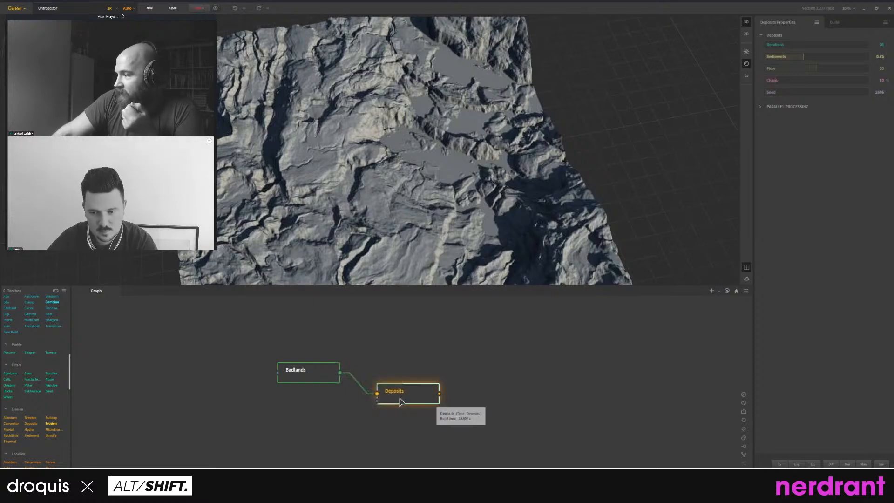
pyautogui.scroll(5, 53, 361)
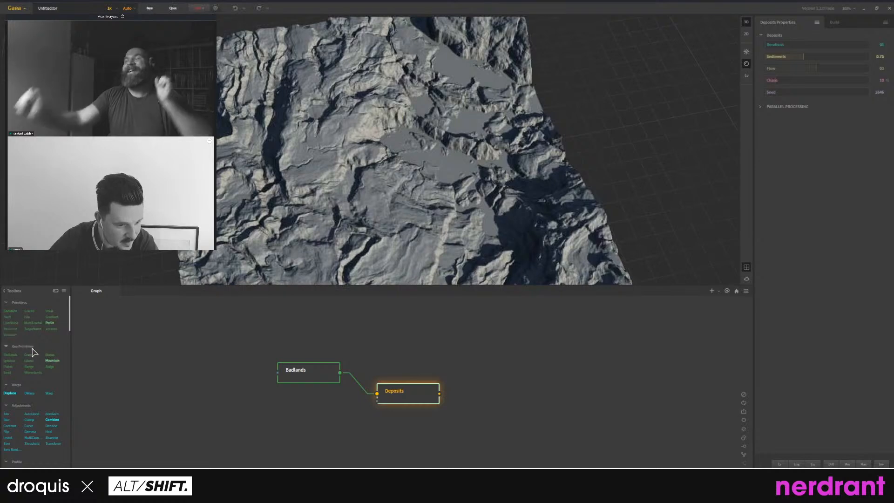
# Add a Worselands node above the Badlands node and inspect its terrain from a lower angle.
pyautogui.moveTo(33, 372); pyautogui.dragTo(372, 356)
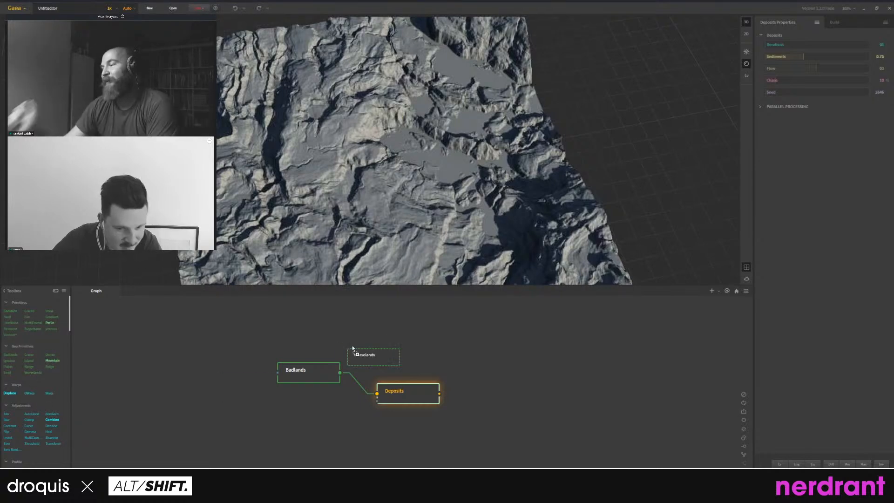
pyautogui.moveTo(477, 438); pyautogui.dragTo(266, 364)
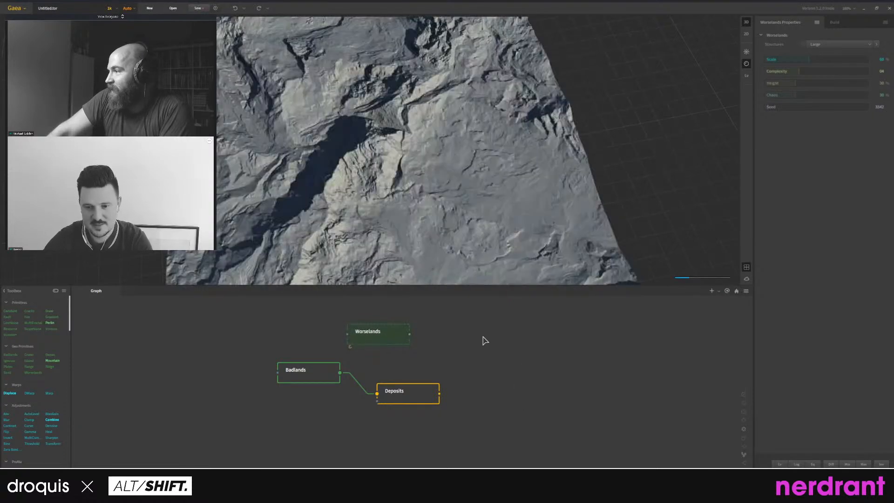
pyautogui.moveTo(352, 202); pyautogui.dragTo(460, 194)
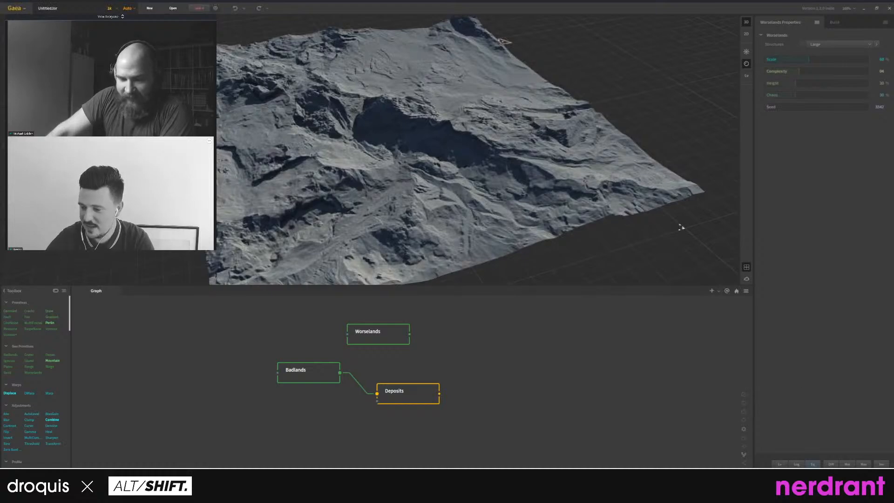
# Enable the first post-process modifier on the Worselands node, try lower Influence values, set Influence back to 100% and inspect the terrain.
pyautogui.click(786, 464)
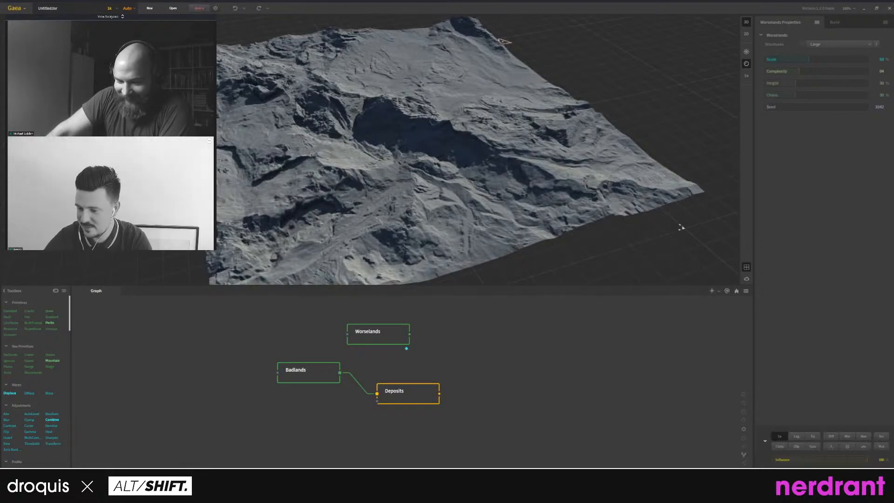
pyautogui.moveTo(441, 206); pyautogui.dragTo(441, 176)
pyautogui.moveTo(789, 462); pyautogui.dragTo(814, 461)
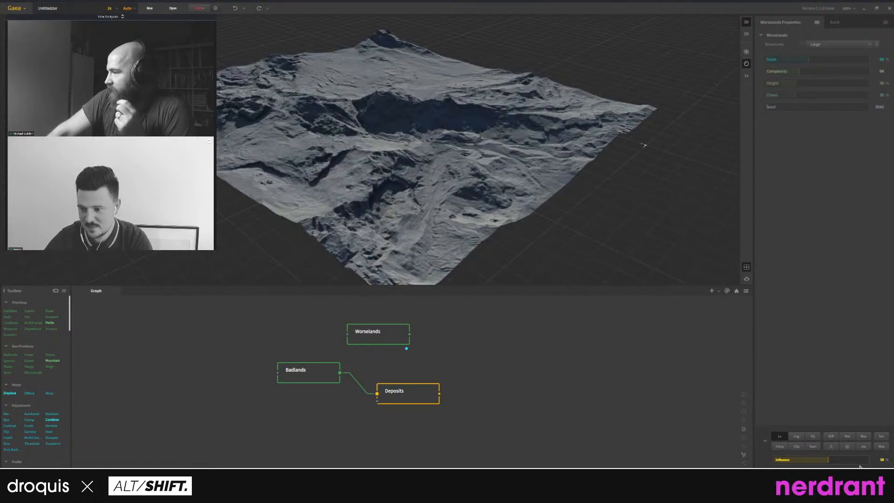
pyautogui.moveTo(854, 460); pyautogui.dragTo(855, 462)
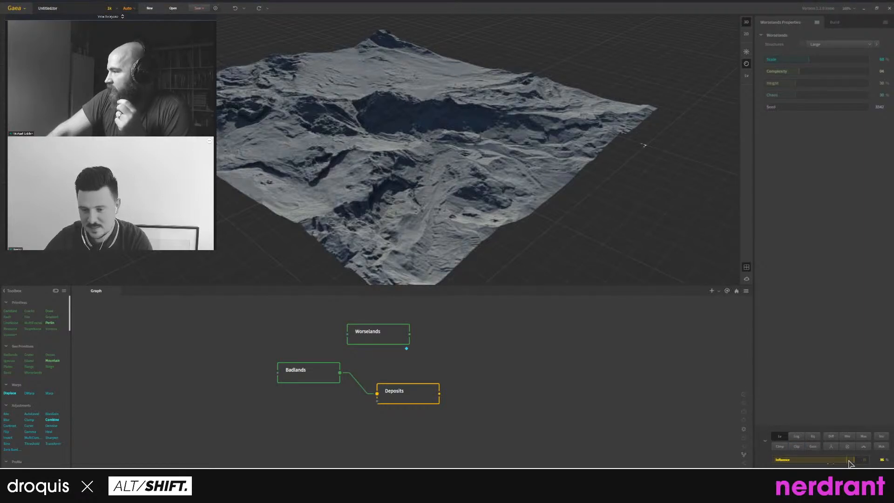
pyautogui.click(868, 460)
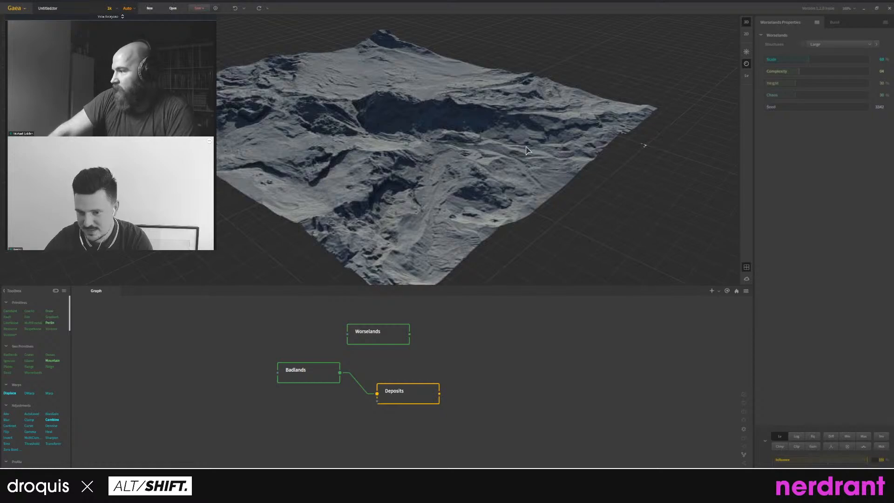
pyautogui.moveTo(405, 153); pyautogui.dragTo(305, 203)
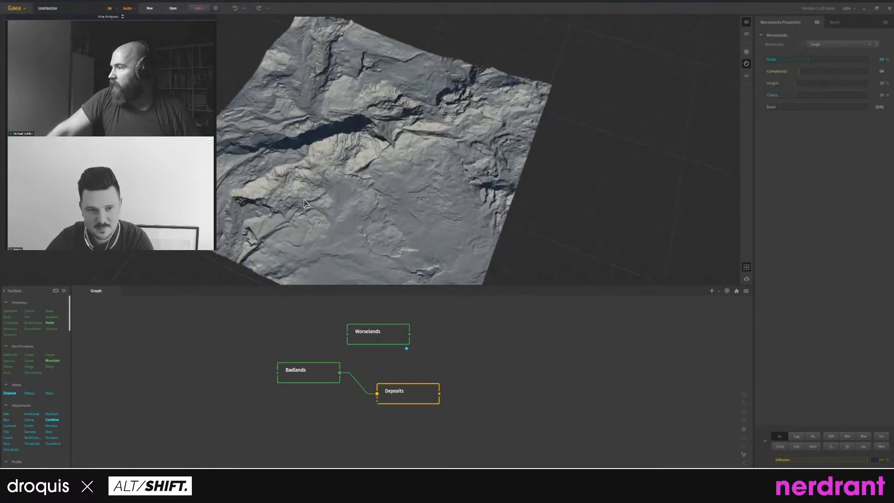
# Add an AutoLevel node fed by the Worselands output and place it beside the Worselands node.
pyautogui.rightClick(254, 412)
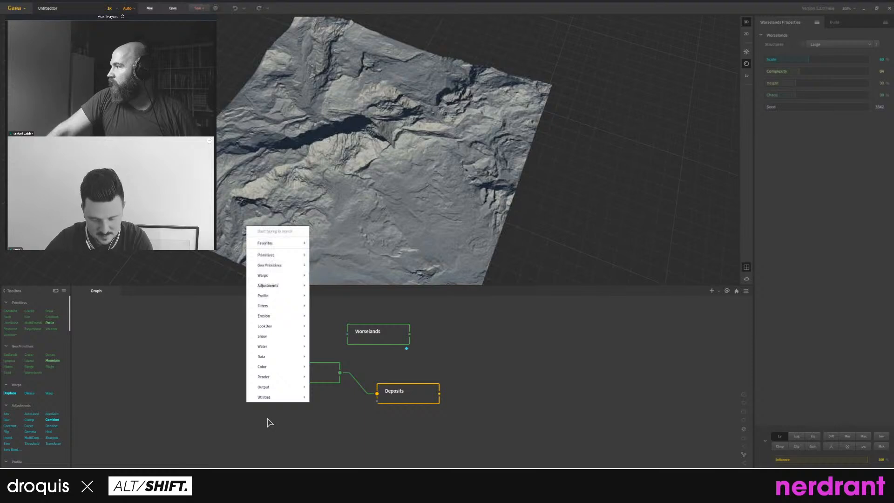
pyautogui.write('auto')
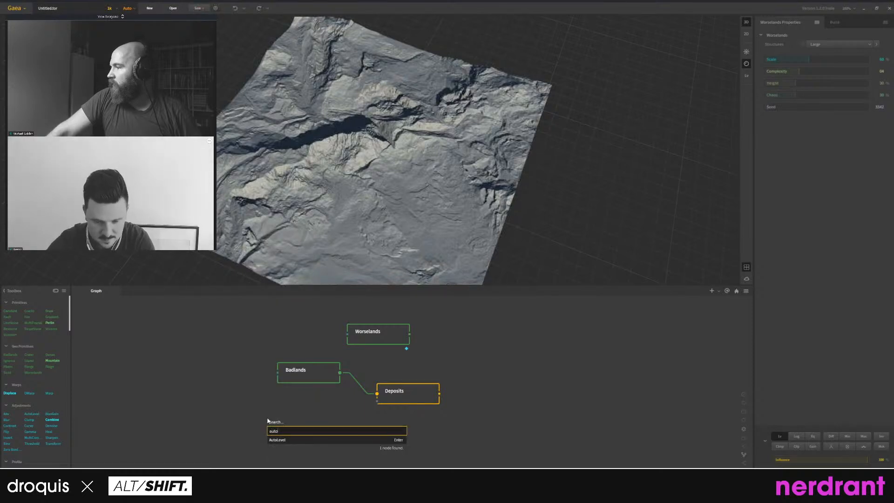
pyautogui.press('Return')
pyautogui.moveTo(281, 418); pyautogui.dragTo(429, 338)
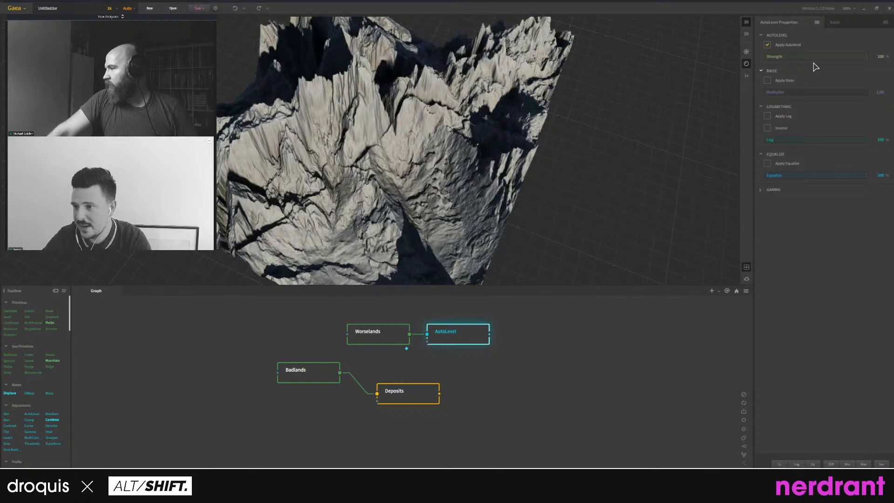
# Try AutoLevel Strength values of 21%, 15% and 11% with Log at 67%, inspecting the jagged terrain.
pyautogui.moveTo(818, 57); pyautogui.dragTo(768, 57)
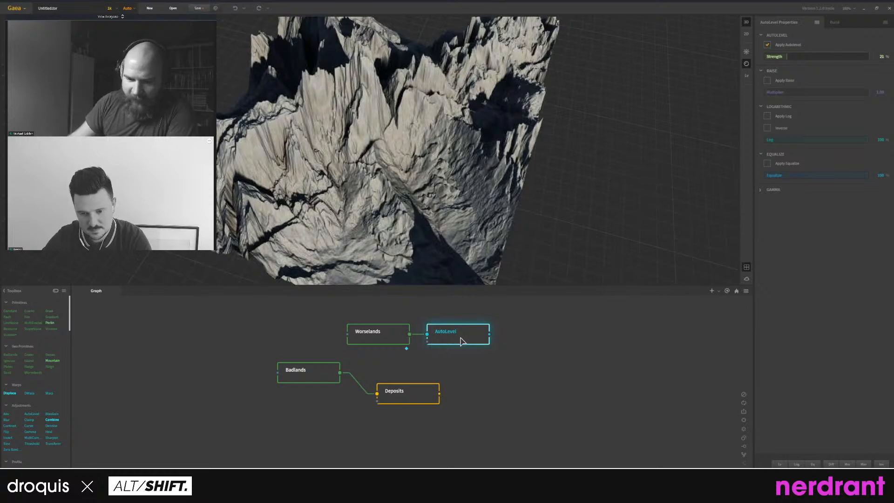
pyautogui.moveTo(412, 147); pyautogui.dragTo(713, 76)
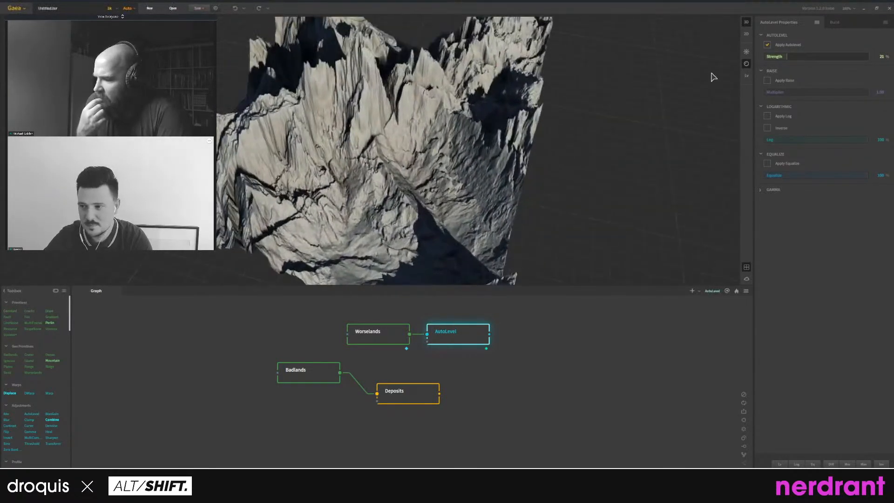
pyautogui.click(833, 140)
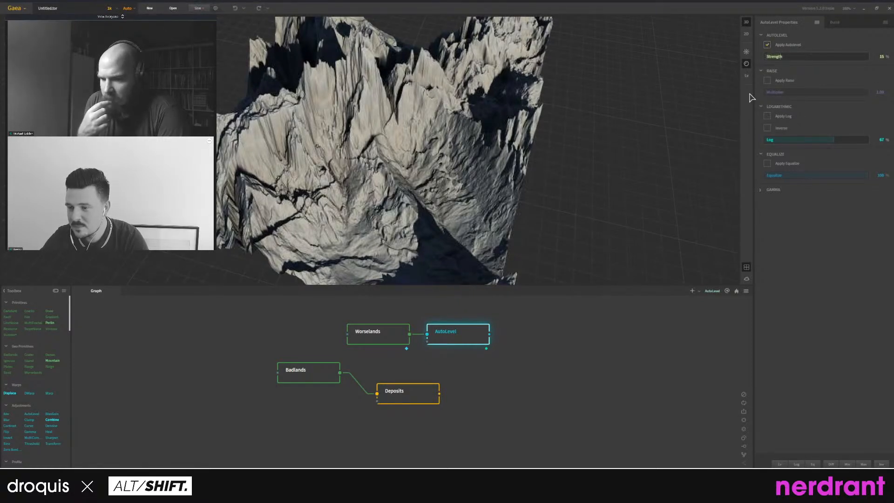
pyautogui.moveTo(416, 242); pyautogui.dragTo(408, 245)
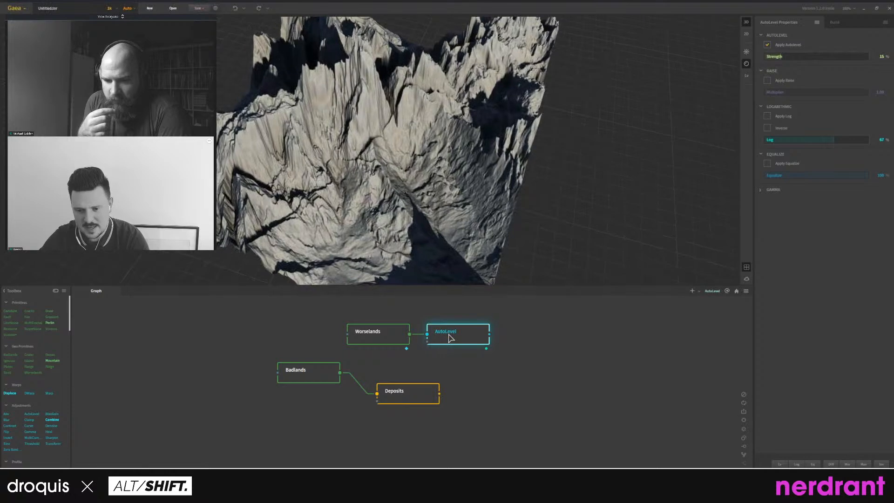
pyautogui.moveTo(393, 193); pyautogui.dragTo(727, 104)
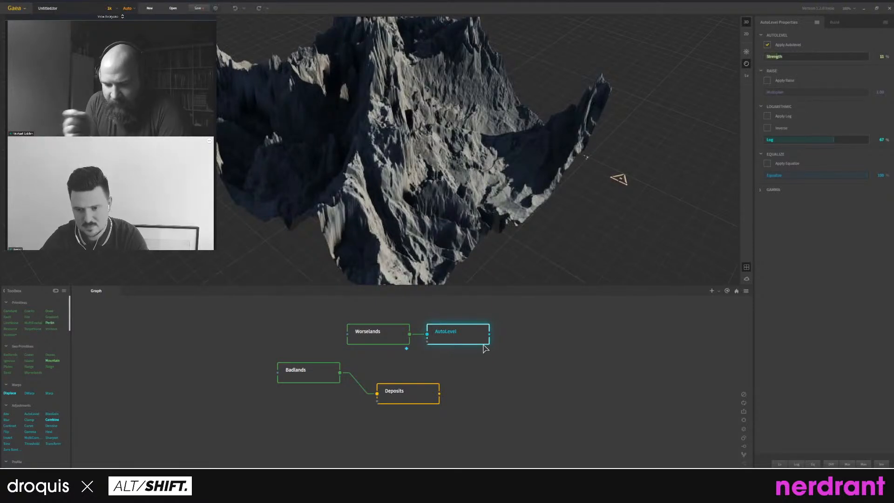
# Set the AutoLevel Strength to 37% and compare the Worselands and AutoLevel nodes.
pyautogui.click(448, 336)
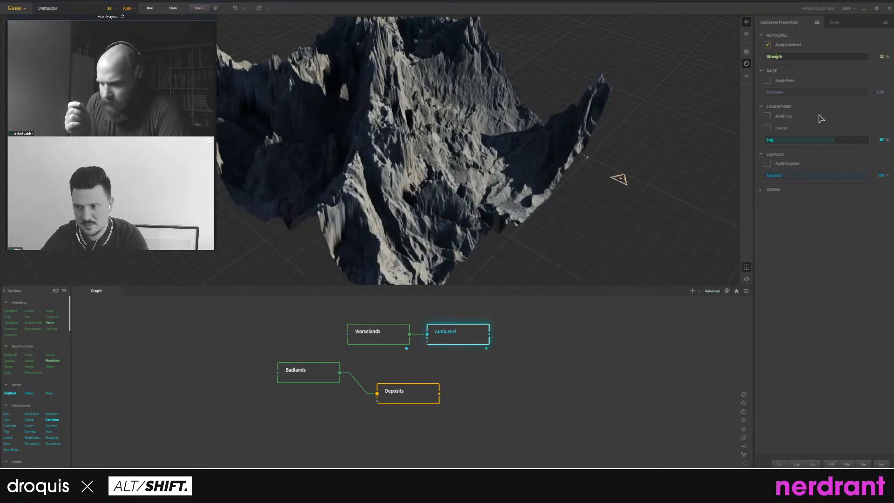
pyautogui.moveTo(820, 58); pyautogui.dragTo(795, 56)
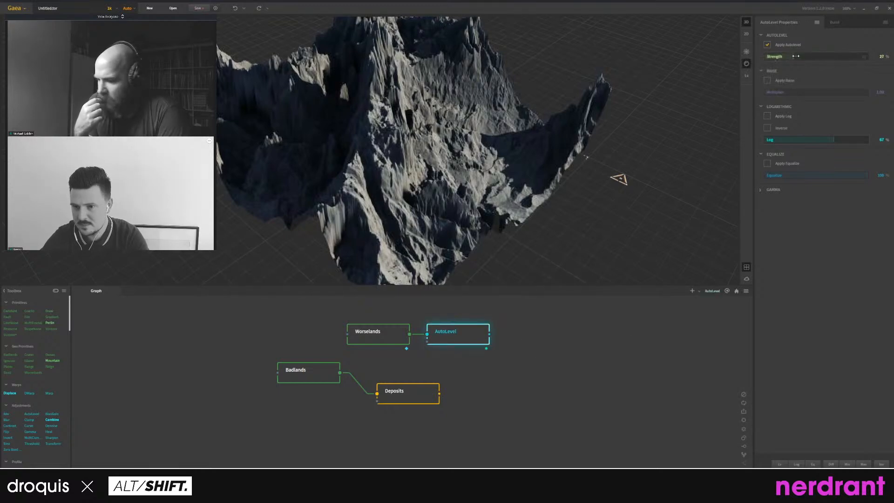
pyautogui.click(392, 338)
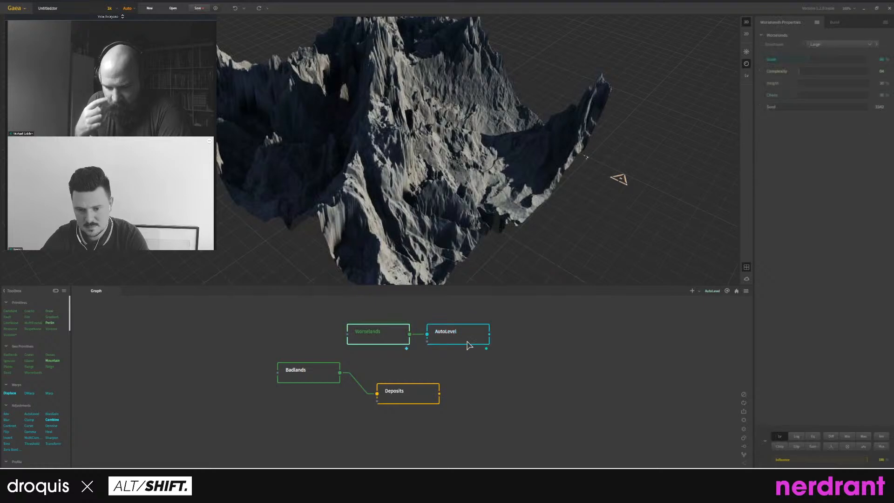
pyautogui.click(464, 342)
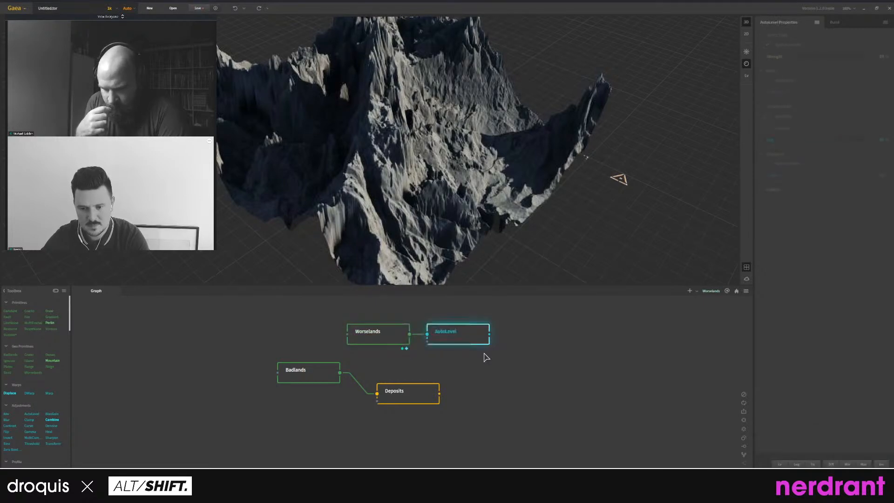
pyautogui.click(382, 343)
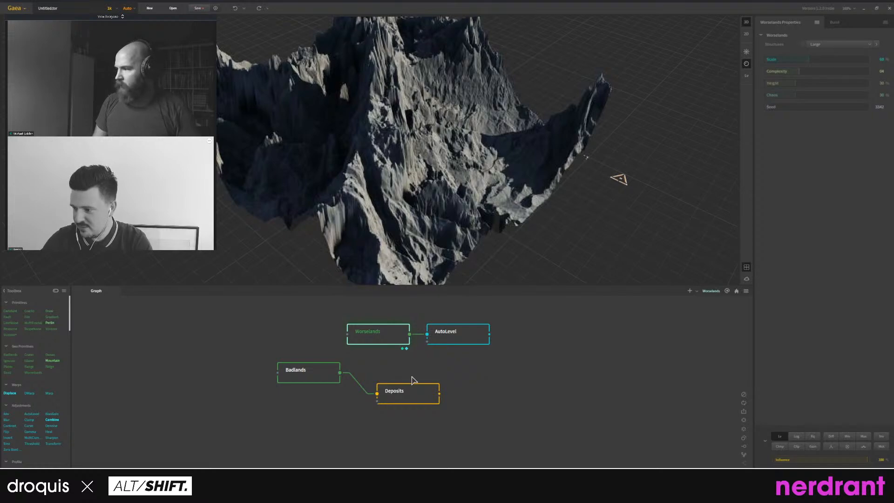
pyautogui.click(449, 340)
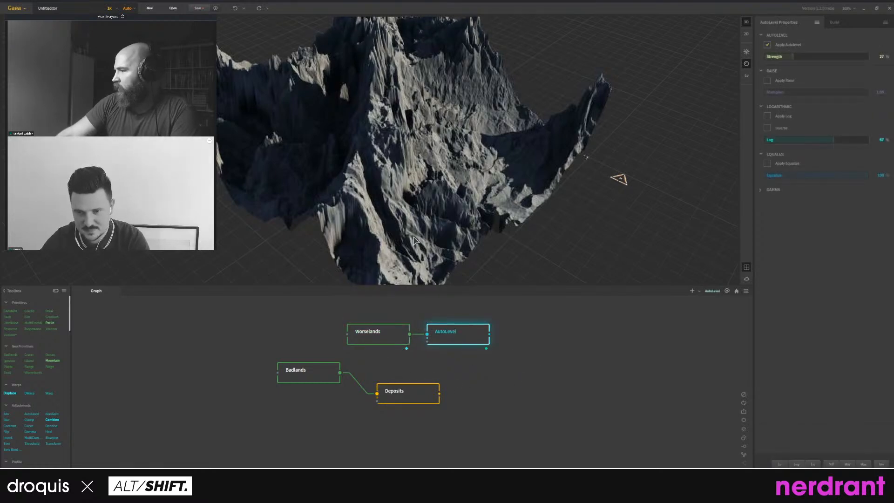
pyautogui.moveTo(408, 264); pyautogui.dragTo(384, 233)
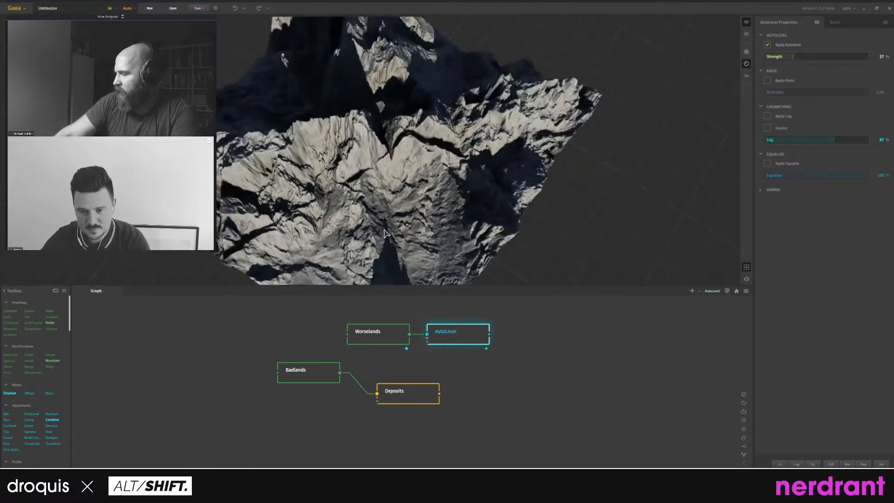
# Delete the Badlands, Deposits and AutoLevel nodes, keeping only the Worselands node.
pyautogui.moveTo(467, 459); pyautogui.dragTo(278, 370)
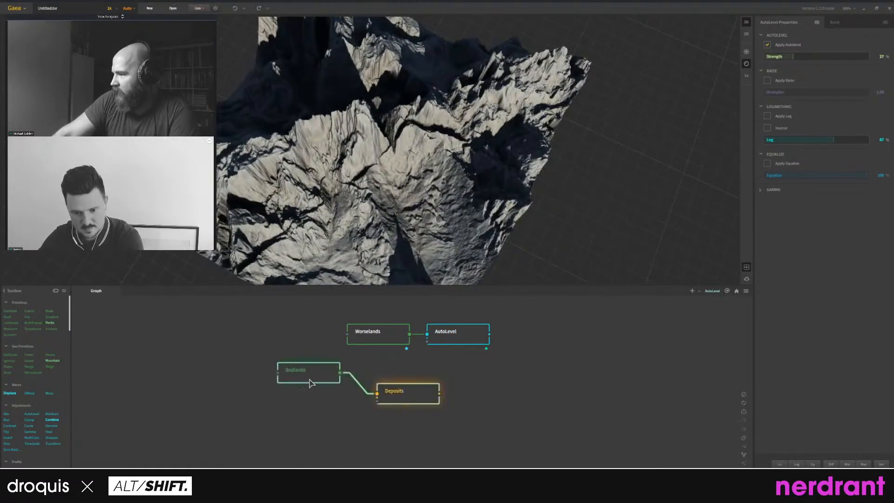
pyautogui.press('Delete')
pyautogui.click(460, 343)
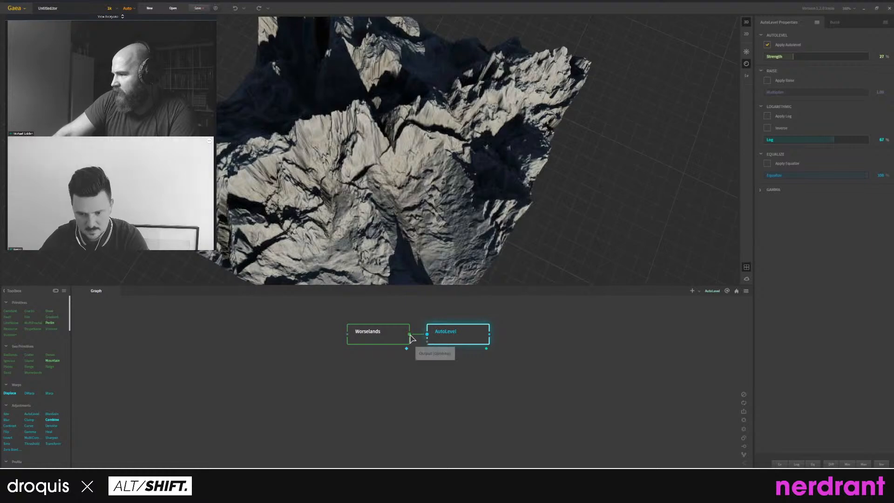
pyautogui.moveTo(409, 335); pyautogui.dragTo(421, 368)
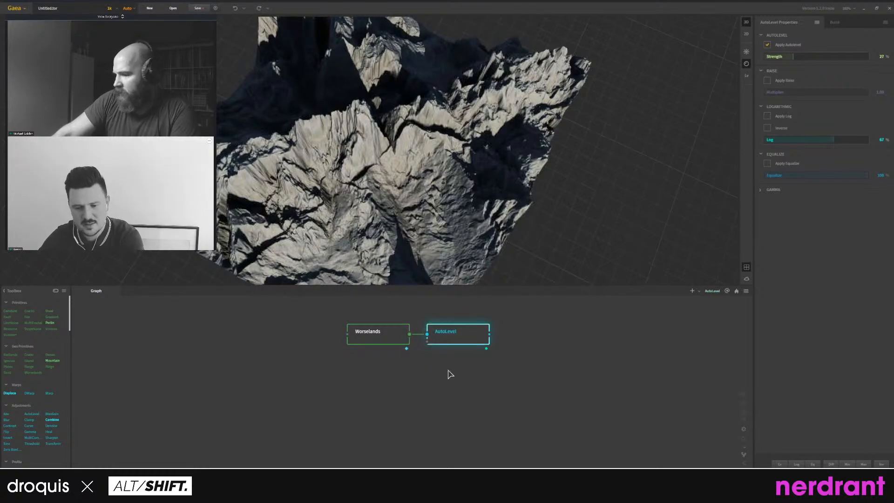
pyautogui.press('Delete')
# Try a BiasGain node fed by the Worselands output and delete it again.
pyautogui.press('Tab')
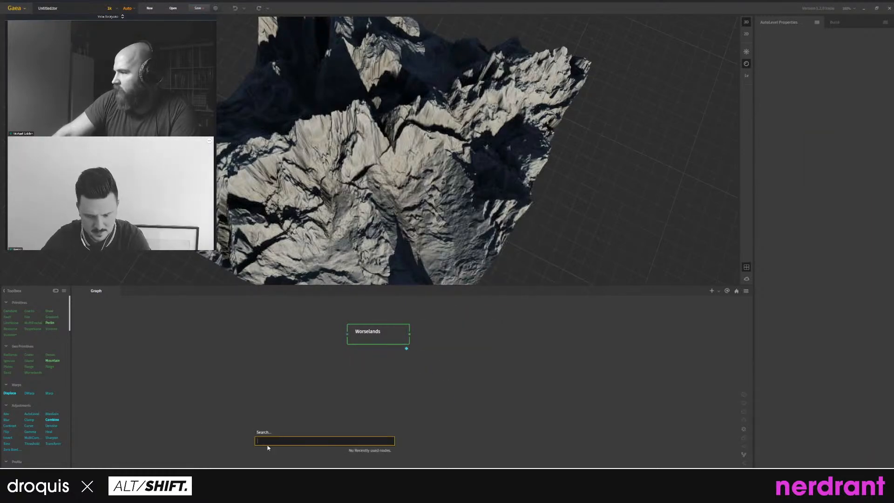
pyautogui.write('bi')
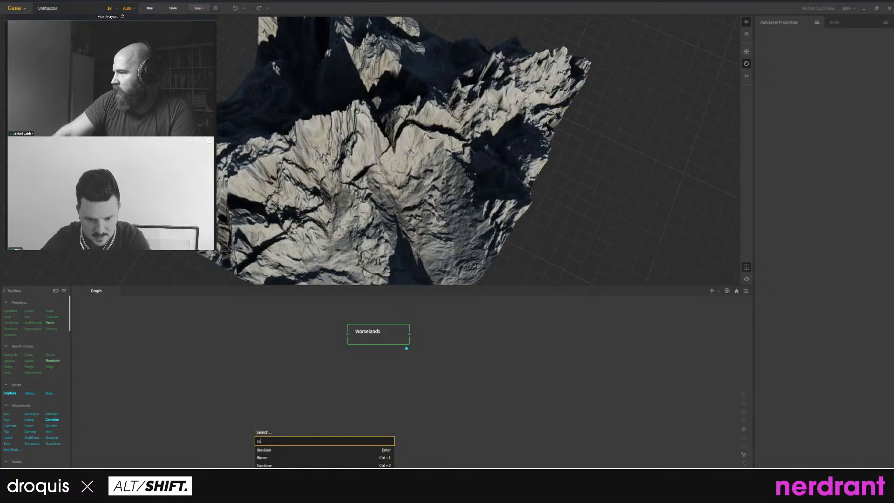
pyautogui.press('Return')
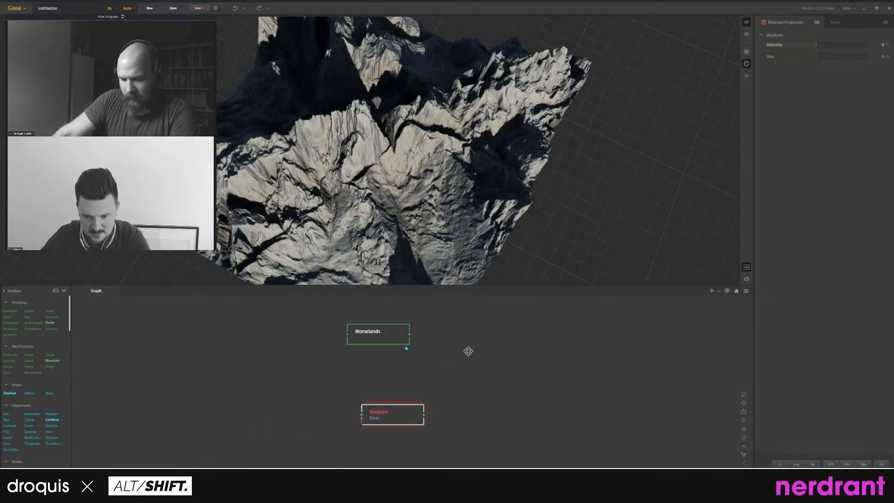
pyautogui.moveTo(468, 351); pyautogui.dragTo(468, 343)
pyautogui.moveTo(409, 334); pyautogui.dragTo(453, 336)
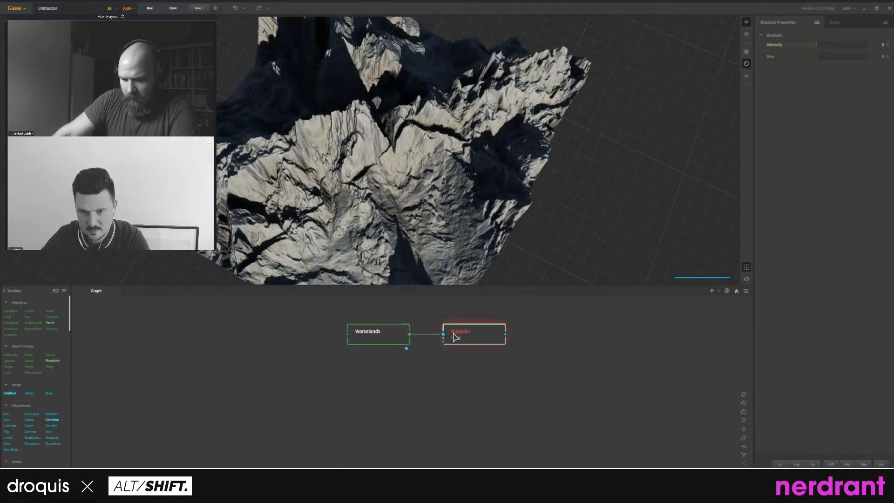
pyautogui.click(391, 339)
pyautogui.click(497, 333)
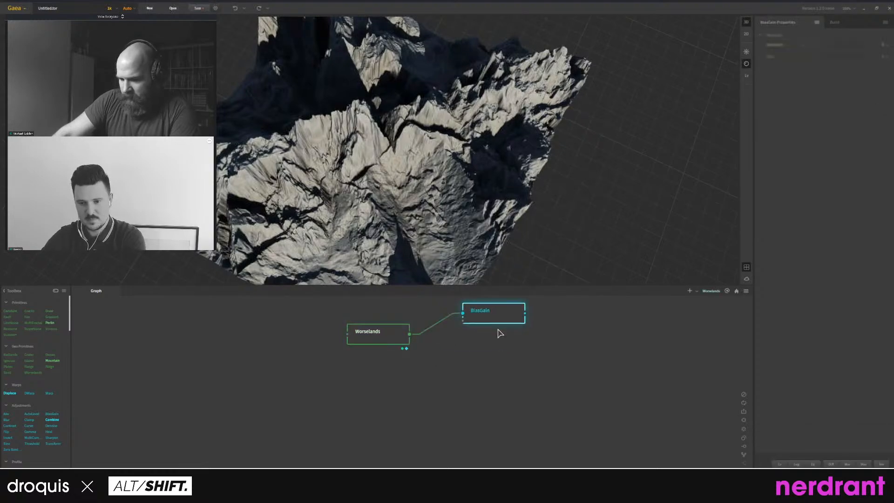
pyautogui.press('Delete')
# Move the Worselands node down in the graph, select it and inspect its whole terrain from the side.
pyautogui.moveTo(405, 329); pyautogui.dragTo(403, 385)
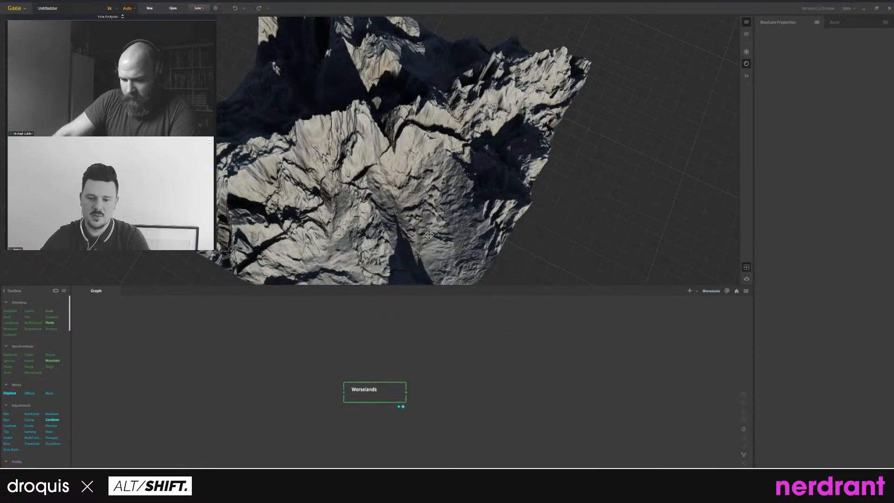
pyautogui.scroll(-3, 429, 237)
pyautogui.moveTo(431, 237); pyautogui.dragTo(355, 139)
pyautogui.moveTo(326, 122); pyautogui.dragTo(400, 146, button='middle')
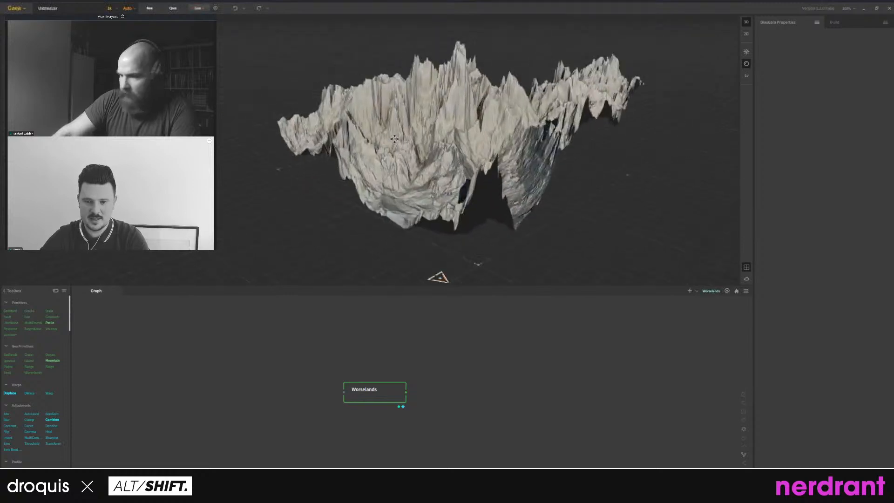
pyautogui.scroll(2, 400, 146)
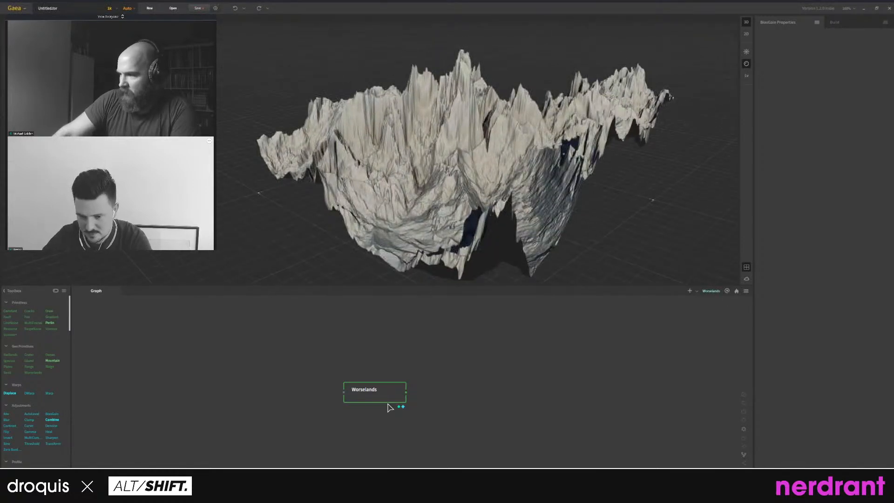
pyautogui.click(357, 400)
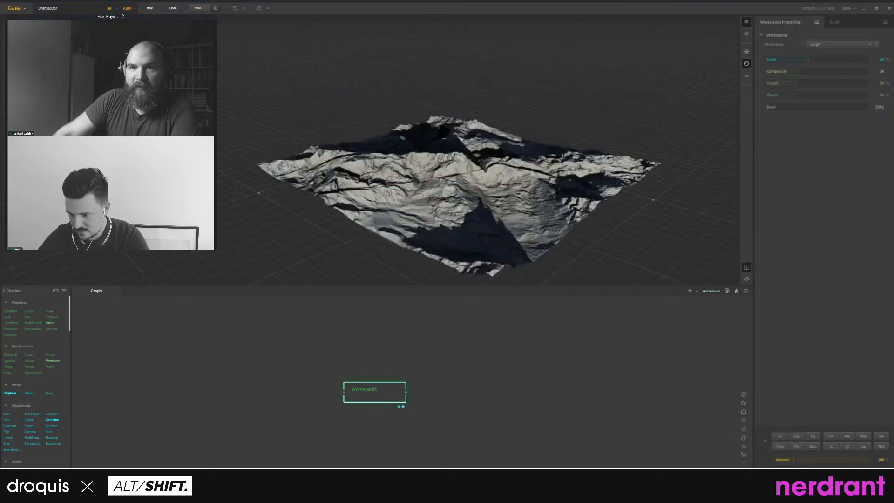
# Add a BiasGain node fed by the Worselands output and place it above and beyond the Worselands node.
pyautogui.scroll(-5, 485, 239)
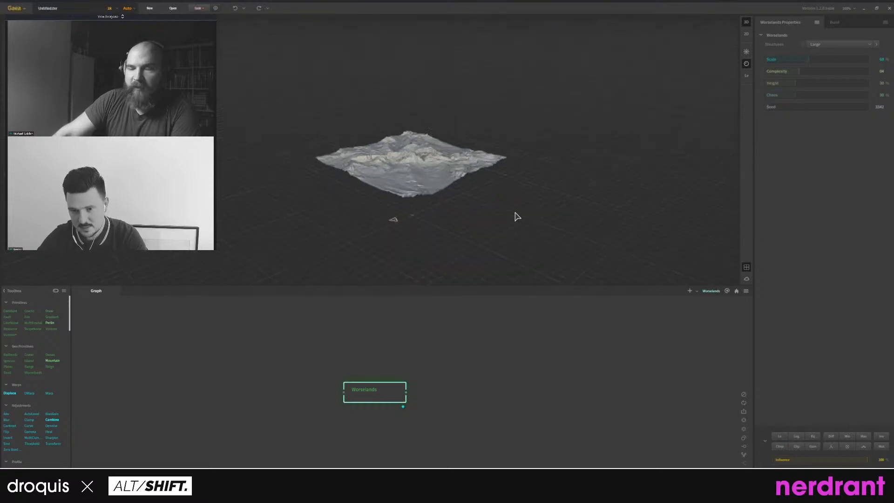
pyautogui.scroll(4, 515, 215)
pyautogui.moveTo(521, 194); pyautogui.dragTo(486, 224)
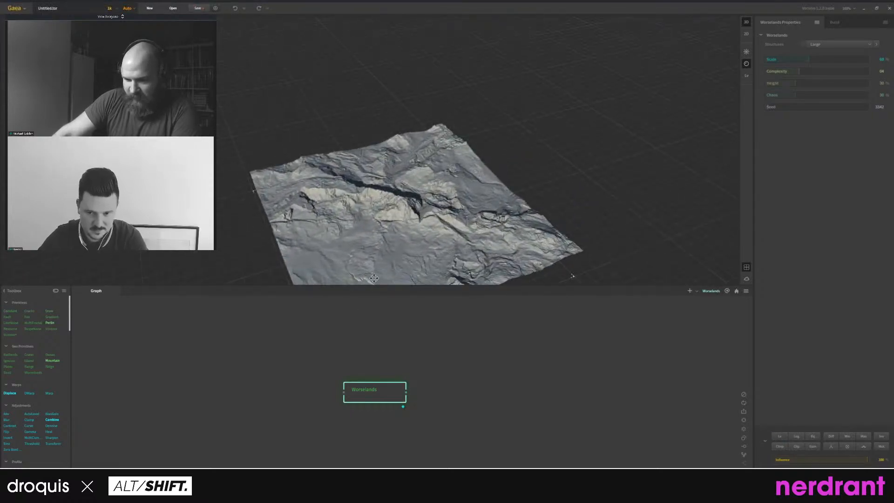
pyautogui.scroll(-3, 373, 278)
pyautogui.scroll(5, 371, 271)
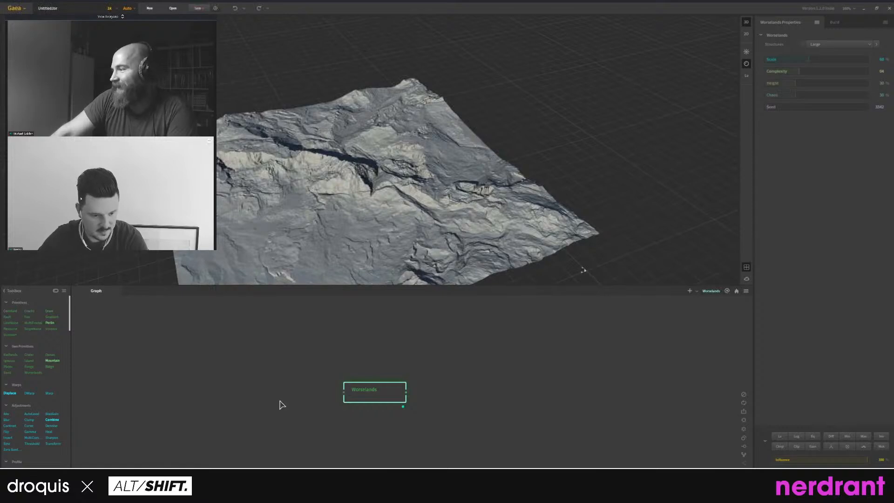
pyautogui.click(385, 427)
pyautogui.press('Tab')
pyautogui.write('BIAS')
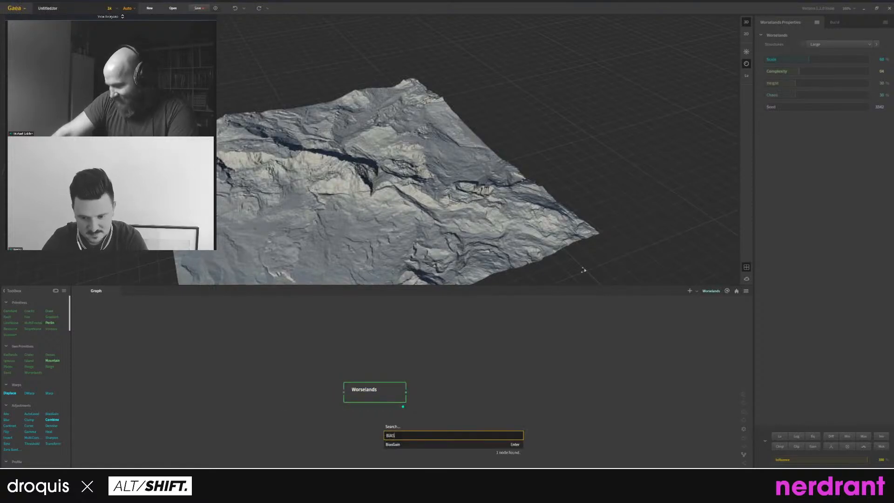
pyautogui.press('Return')
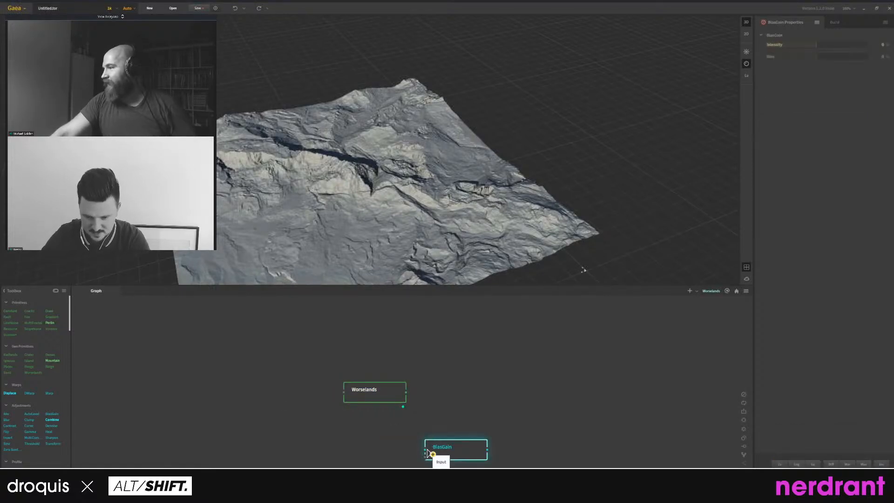
pyautogui.moveTo(429, 452); pyautogui.dragTo(406, 392)
pyautogui.moveTo(458, 451); pyautogui.dragTo(476, 363)
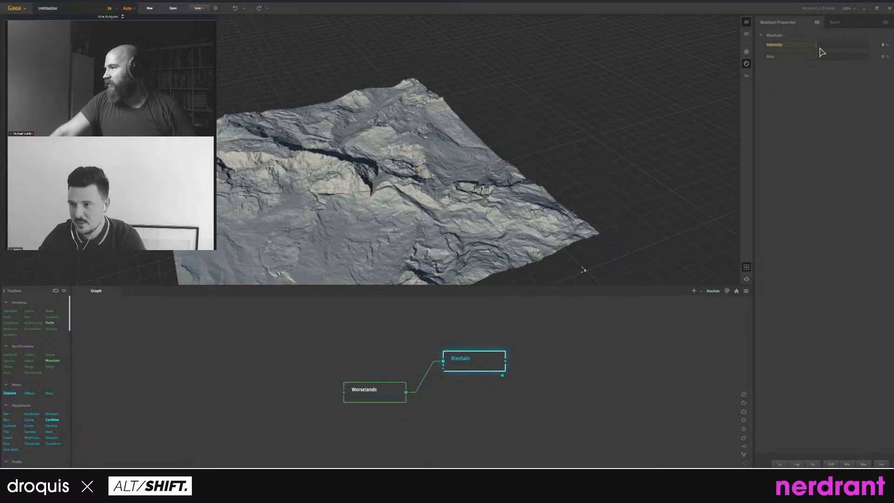
# Try a higher Intensity on the BiasGain node and delete the node.
pyautogui.moveTo(820, 46); pyautogui.dragTo(827, 45)
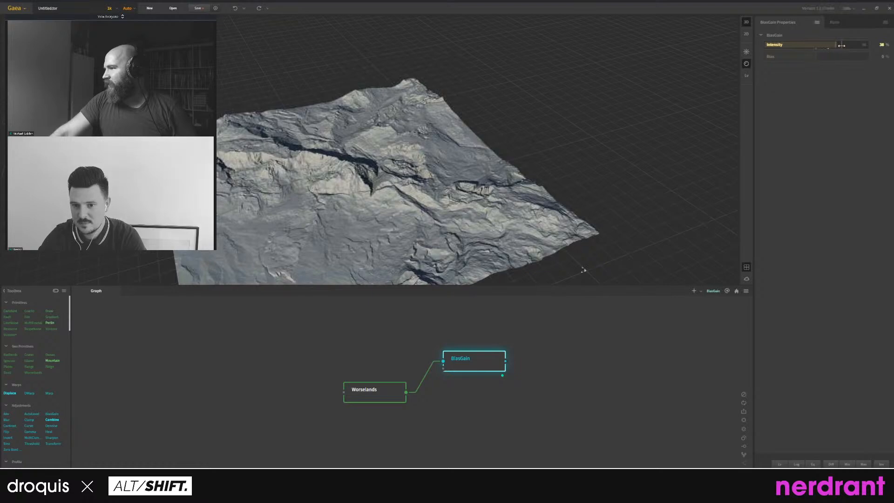
pyautogui.moveTo(568, 426); pyautogui.dragTo(409, 347)
pyautogui.press('Delete')
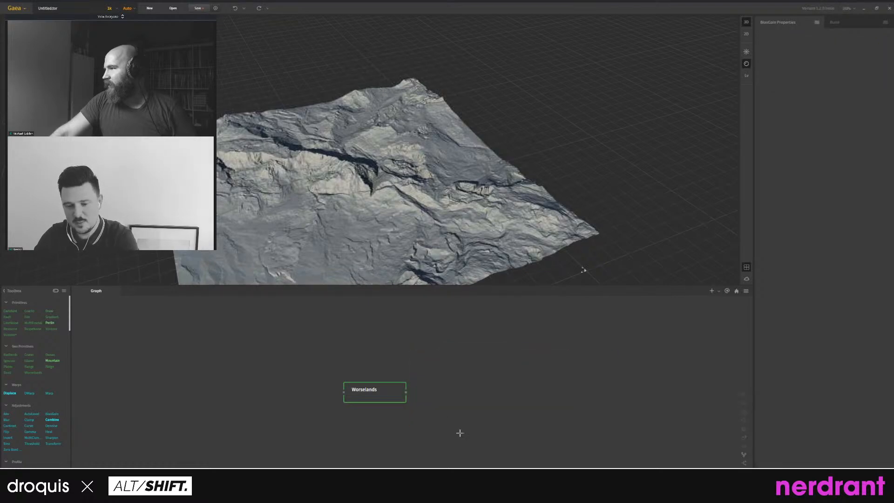
# Add a Terrace node fed by the Worselands output and raise its Terraces value to 48.
pyautogui.moveTo(459, 432)
pyautogui.mouseDown()
pyautogui.moveTo(405, 397)
pyautogui.moveTo(296, 366)
pyautogui.moveTo(441, 437)
pyautogui.mouseUp()
pyautogui.moveTo(328, 412); pyautogui.dragTo(338, 400, button='middle')
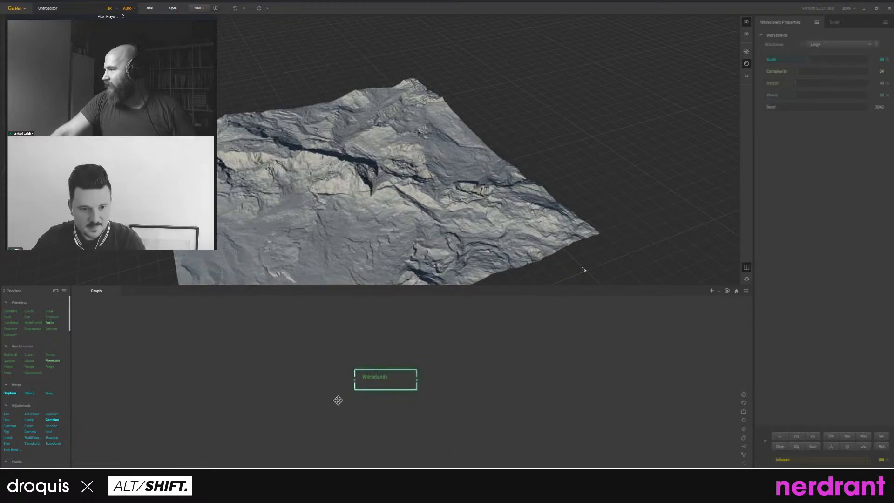
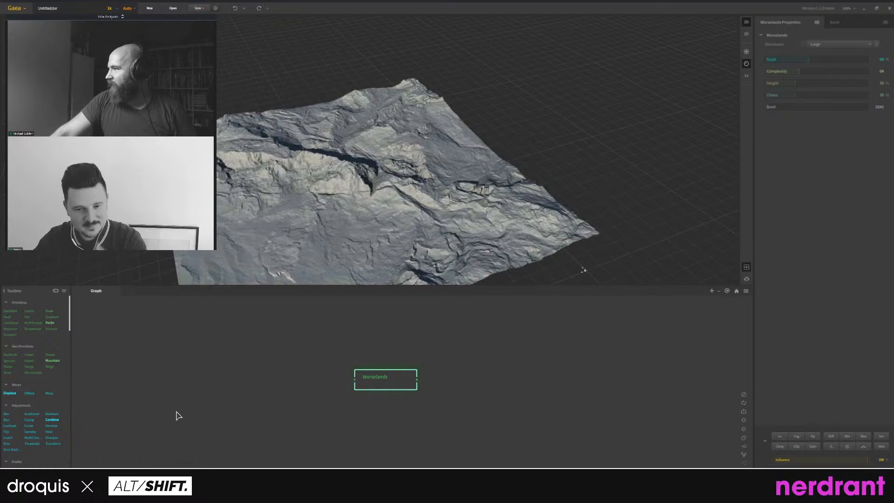
pyautogui.scroll(-3, 54, 411)
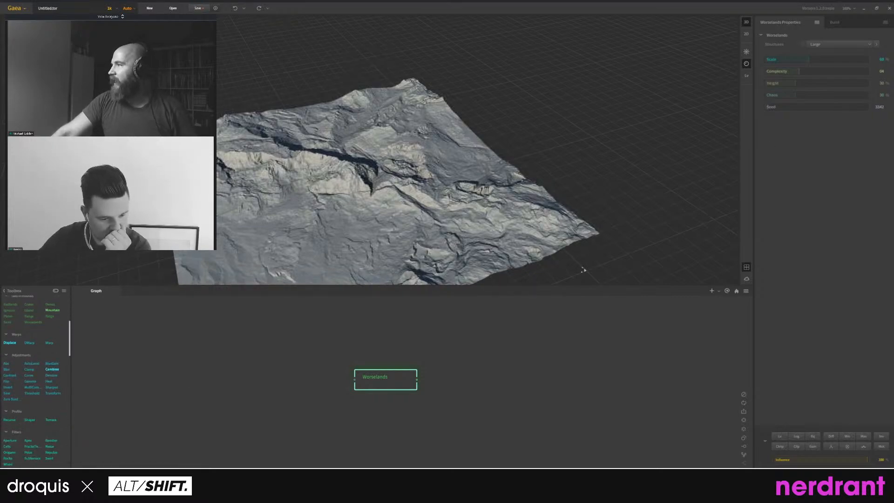
pyautogui.moveTo(47, 422); pyautogui.dragTo(416, 379)
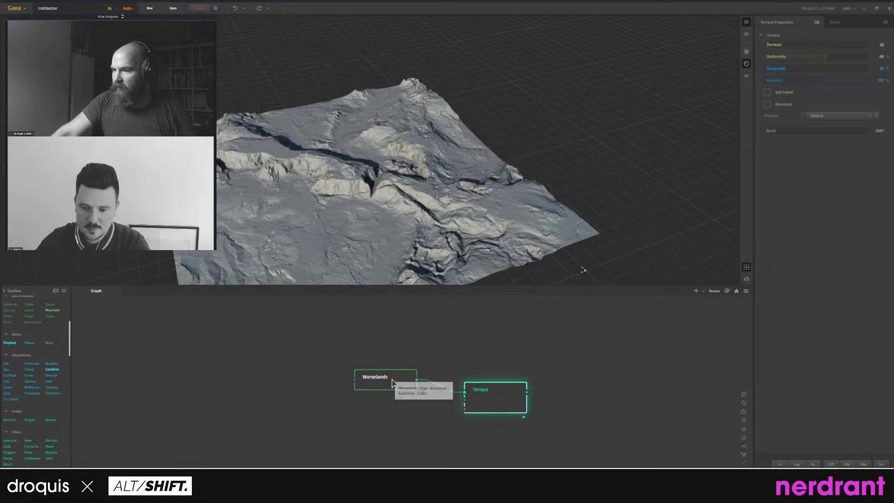
pyautogui.click(410, 382)
pyautogui.click(502, 399)
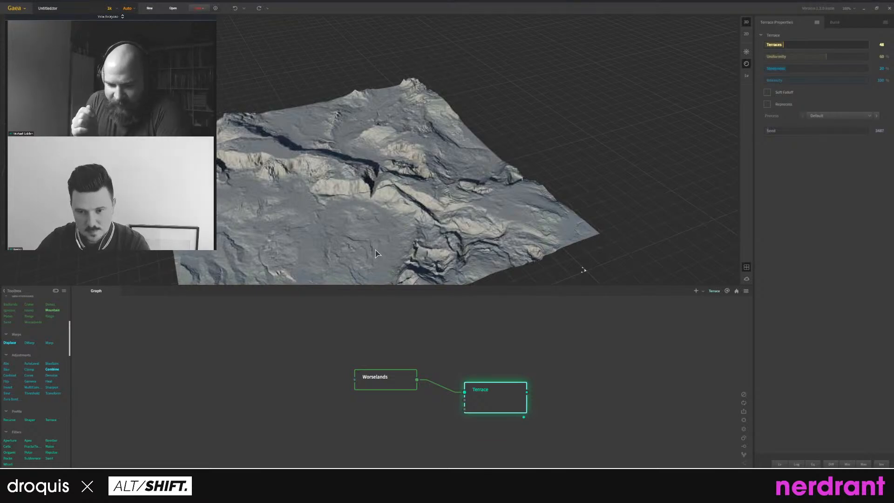
# Apply post-processing to the Worselands node with an Influence of about 36% and return to the Terrace node.
pyautogui.moveTo(375, 250); pyautogui.dragTo(484, 228)
pyautogui.scroll(4, 445, 202)
pyautogui.scroll(-6, 460, 234)
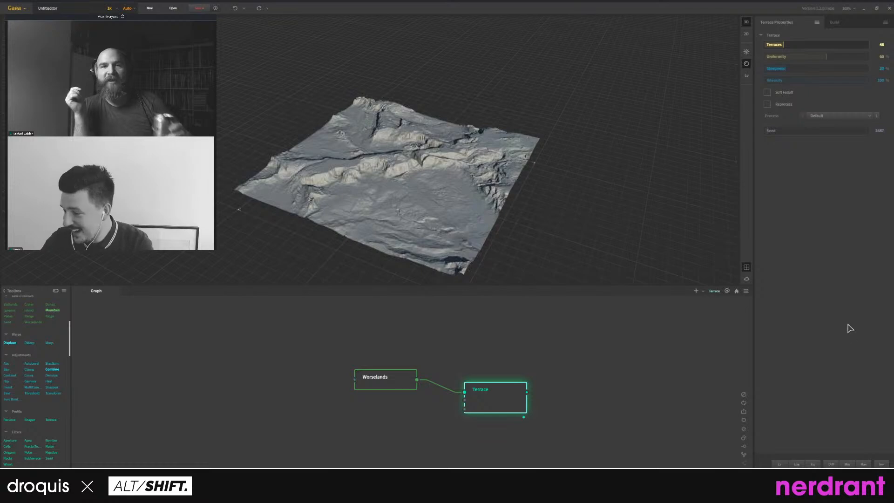
pyautogui.moveTo(403, 189); pyautogui.dragTo(438, 235)
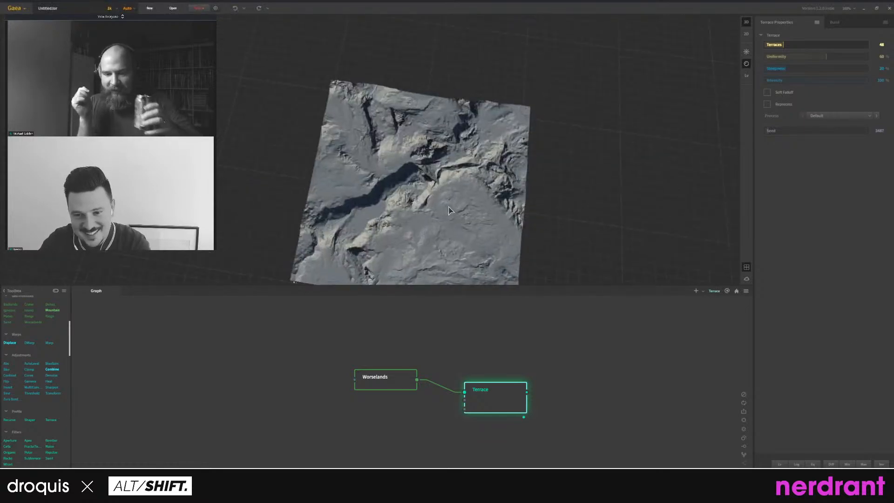
pyautogui.scroll(6, 447, 205)
pyautogui.moveTo(484, 219)
pyautogui.mouseDown()
pyautogui.moveTo(474, 177)
pyautogui.moveTo(474, 216)
pyautogui.mouseUp()
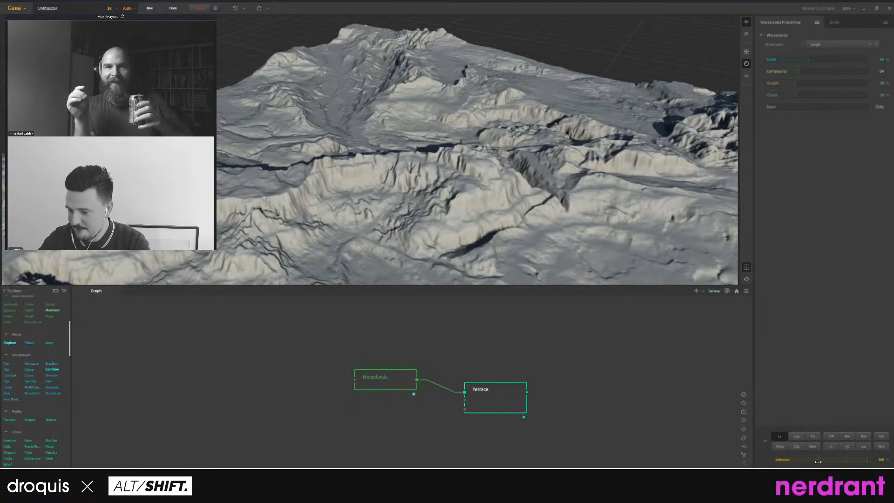
pyautogui.moveTo(817, 461); pyautogui.dragTo(803, 461)
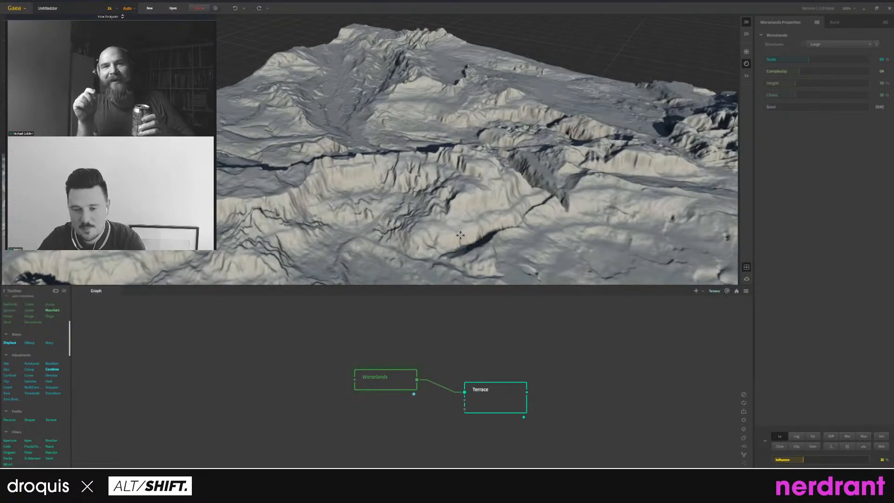
pyautogui.scroll(-3, 460, 235)
pyautogui.click(500, 403)
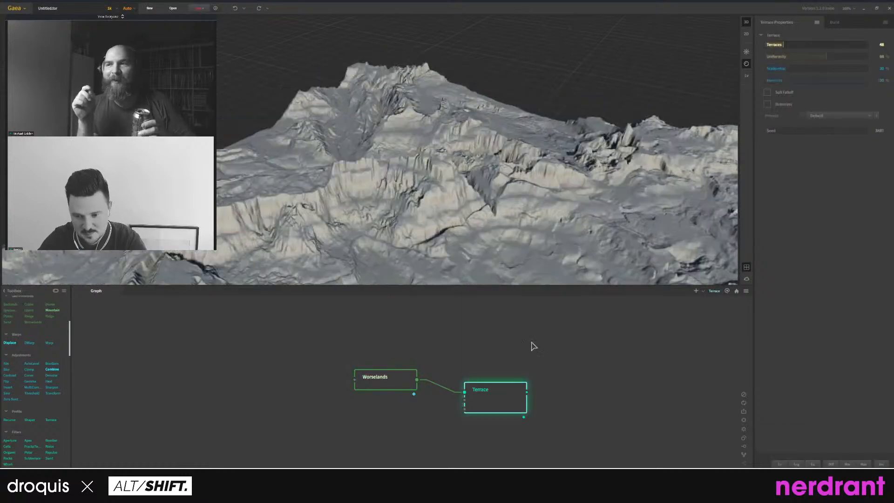
# Move the Terrace node above the Worselands node and inspect the terraced terrain as a whole.
pyautogui.scroll(-4, 493, 196)
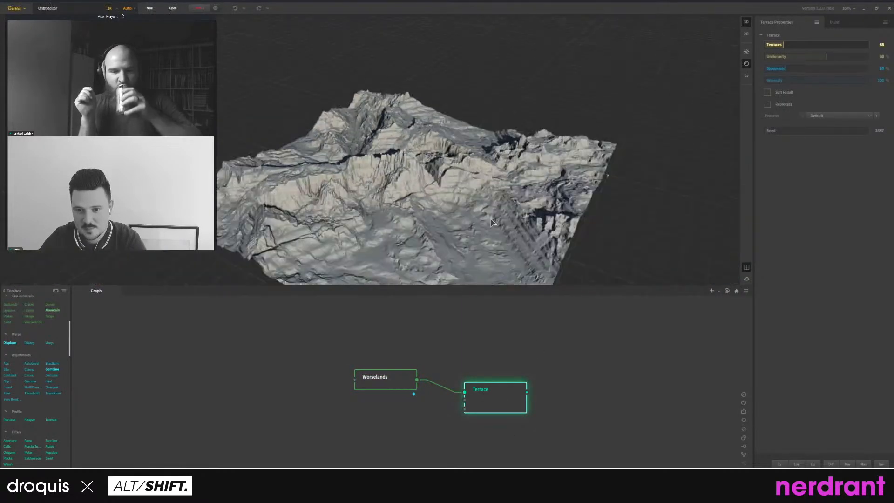
pyautogui.moveTo(493, 196); pyautogui.dragTo(431, 254)
pyautogui.moveTo(494, 396); pyautogui.dragTo(477, 327)
pyautogui.moveTo(479, 225); pyautogui.dragTo(462, 236)
pyautogui.scroll(4, 467, 230)
pyautogui.scroll(-4, 466, 230)
# Add an Erosion node fed by the Terrace output.
pyautogui.scroll(-2, 59, 379)
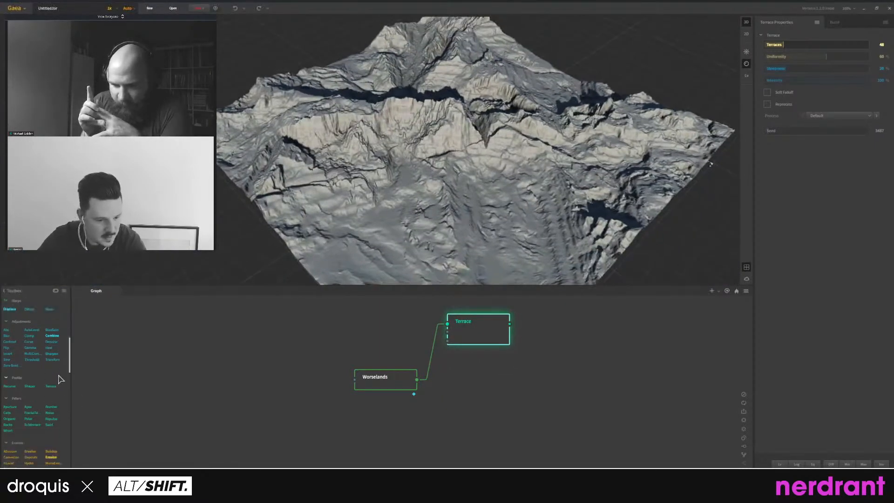
pyautogui.scroll(3, 13, 362)
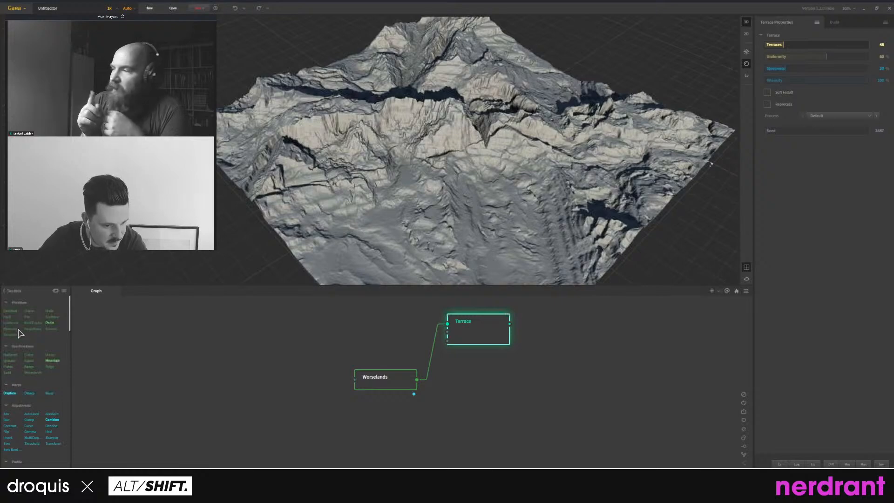
pyautogui.scroll(-3, 30, 420)
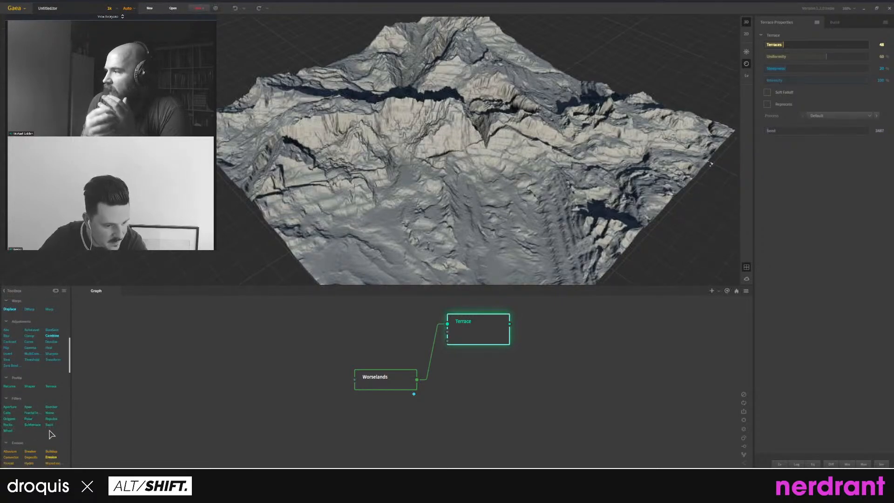
pyautogui.scroll(-2, 47, 435)
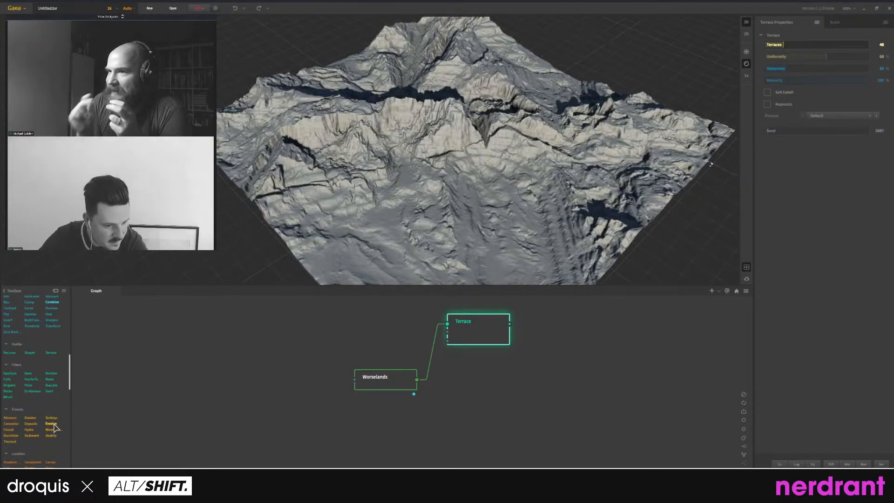
pyautogui.moveTo(55, 426); pyautogui.dragTo(510, 324)
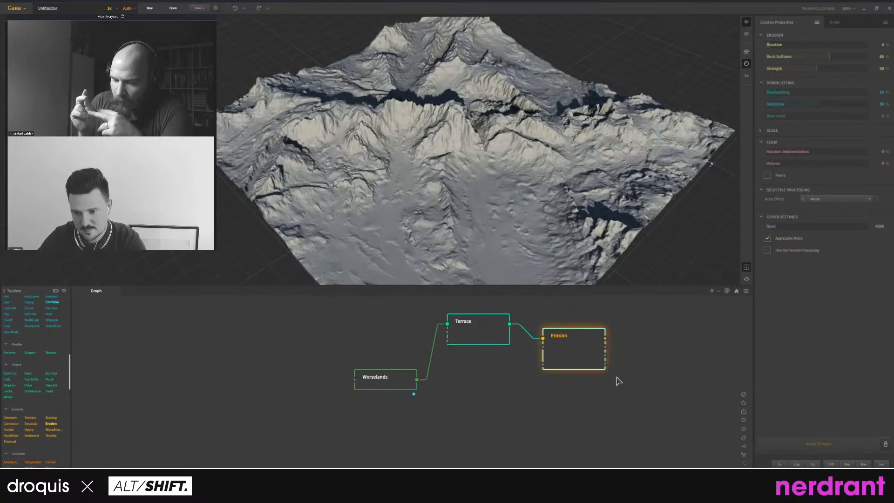
# Set the Erosion node's Duration to 3% and pin the node as the terrain preview.
pyautogui.moveTo(502, 221); pyautogui.dragTo(483, 248, button='middle')
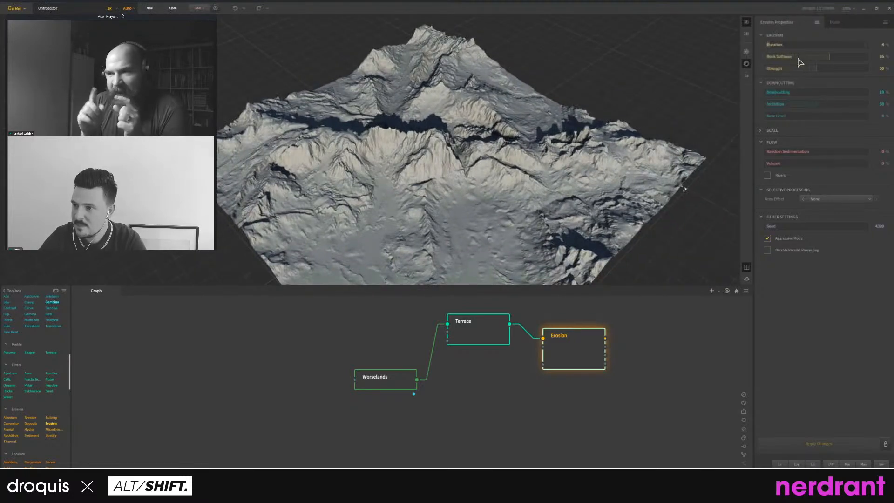
pyautogui.click(766, 44)
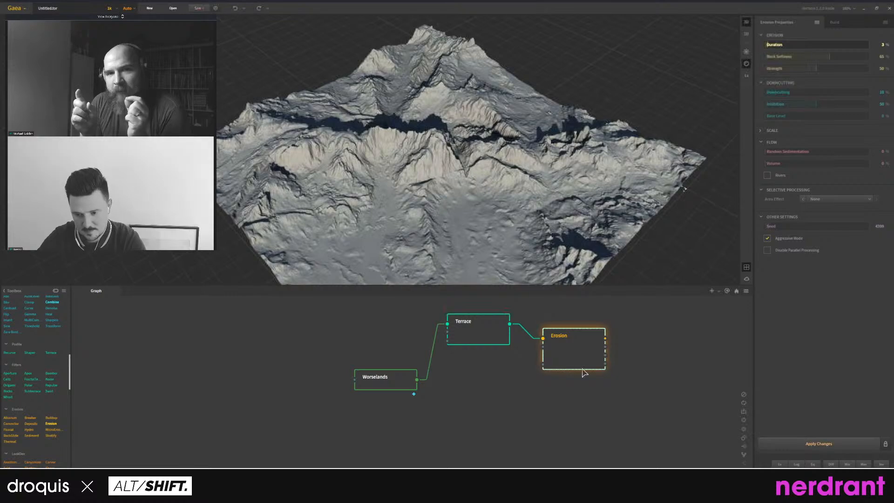
pyautogui.press('f')
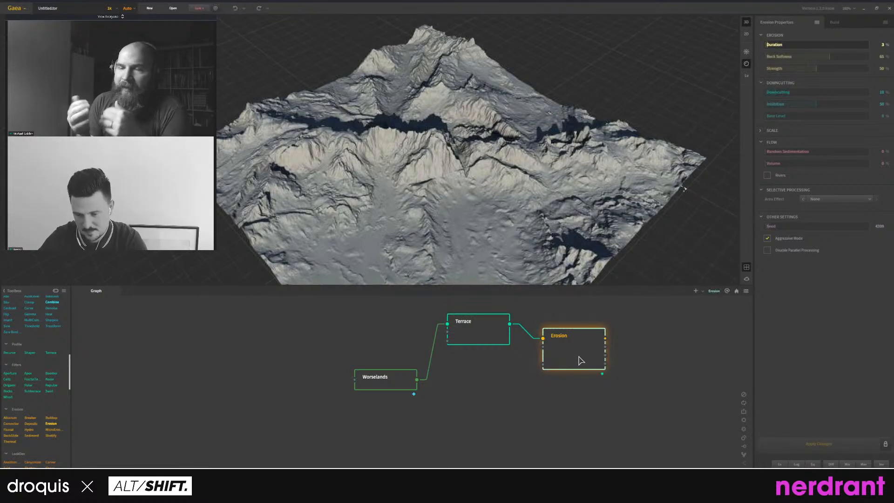
pyautogui.moveTo(511, 217); pyautogui.dragTo(476, 199)
# Bring the three connected nodes into view and show the 2D top view beside the 3D terrain.
pyautogui.moveTo(514, 383); pyautogui.dragTo(345, 351, button='middle')
pyautogui.scroll(-4, 79, 403)
pyautogui.scroll(-3, 79, 403)
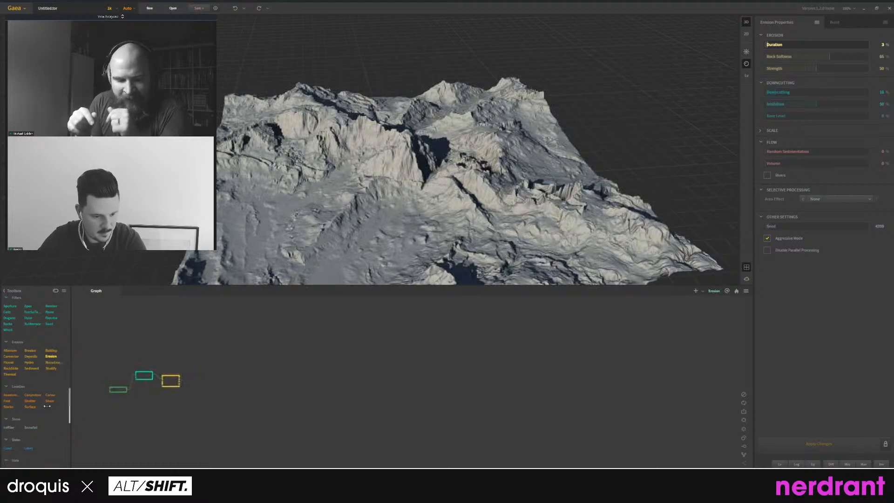
pyautogui.scroll(1, 80, 402)
pyautogui.moveTo(282, 386); pyautogui.dragTo(332, 377, button='middle')
pyautogui.scroll(6, 279, 379)
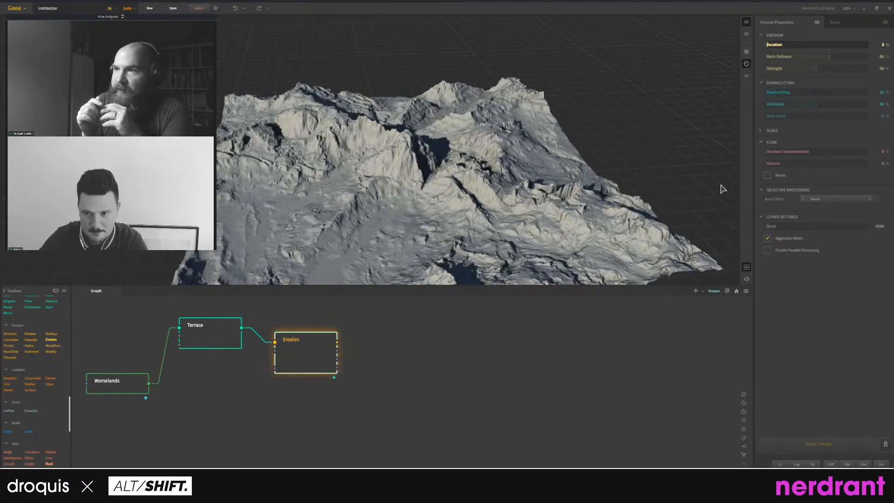
pyautogui.click(746, 35)
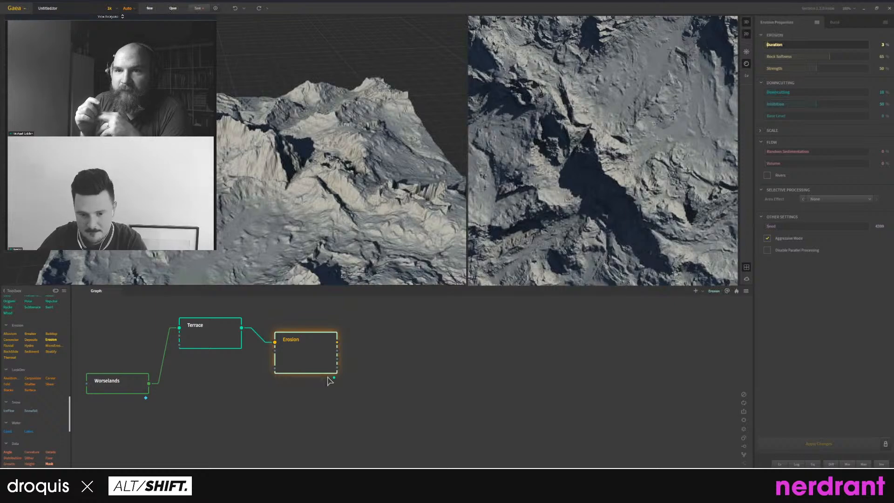
# Display the Erosion node's Flow map in the previews and switch back to its Output.
pyautogui.rightClick(589, 158)
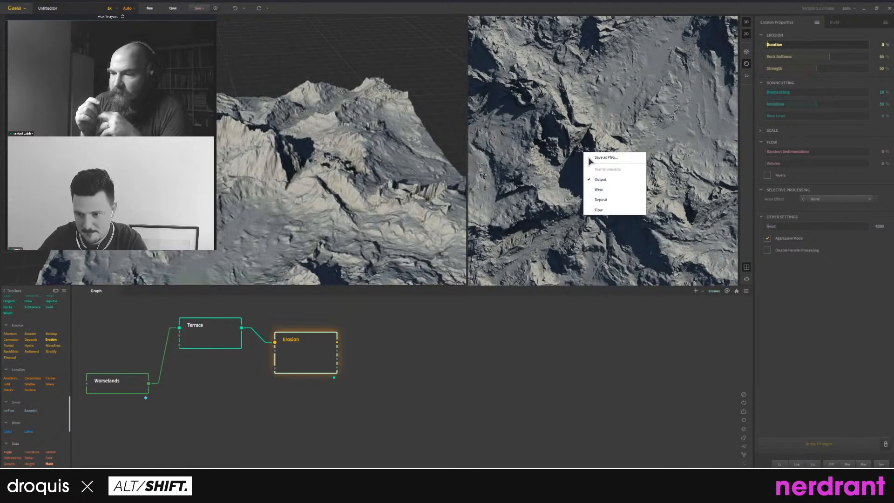
pyautogui.click(604, 214)
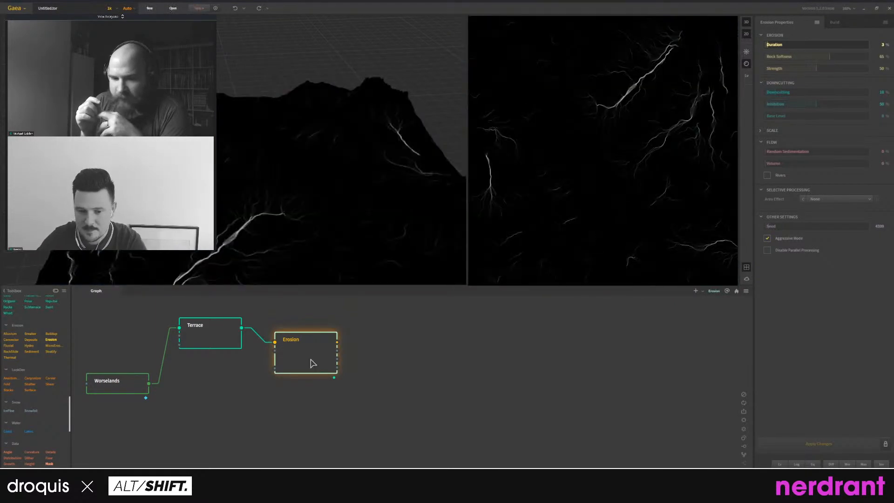
pyautogui.rightClick(555, 129)
pyautogui.click(574, 153)
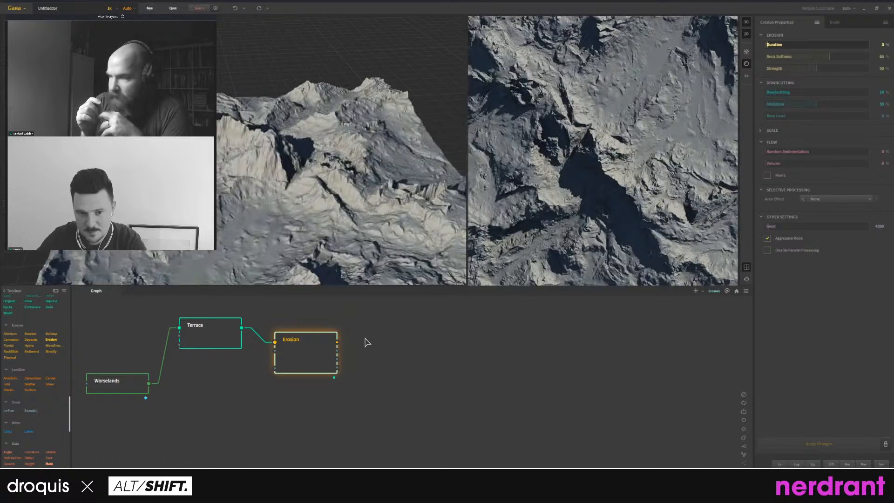
# Collapse the Erosion category in the node library.
pyautogui.moveTo(353, 384); pyautogui.dragTo(370, 380, button='middle')
pyautogui.scroll(1, 39, 403)
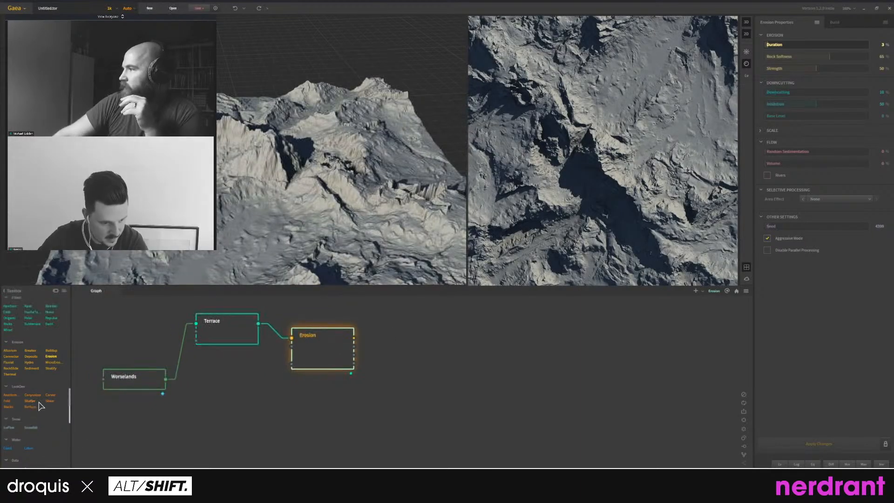
pyautogui.click(30, 345)
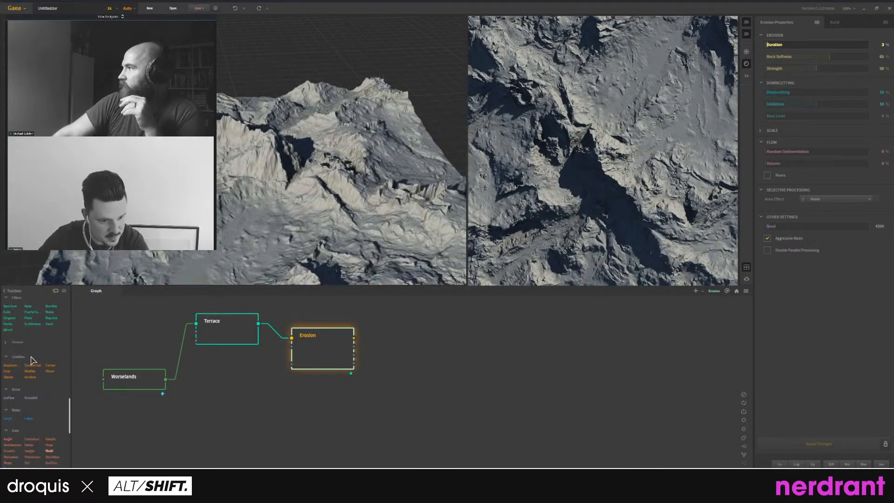
# Expand the Erosion node category, add a Breaker node connected after Erosion, and pin it as the terrain preview.
pyautogui.click(9, 343)
pyautogui.moveTo(30, 350); pyautogui.dragTo(440, 342)
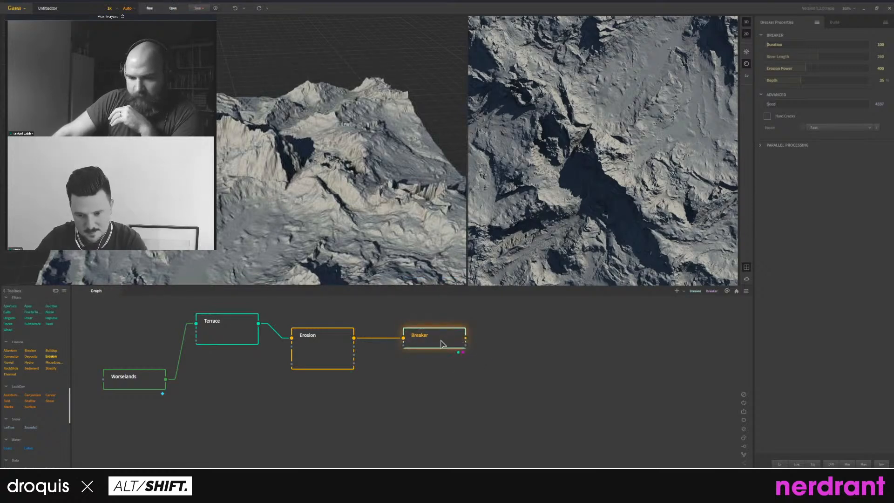
pyautogui.rightClick(440, 339)
pyautogui.click(594, 385)
pyautogui.moveTo(435, 341); pyautogui.dragTo(442, 345, button='middle')
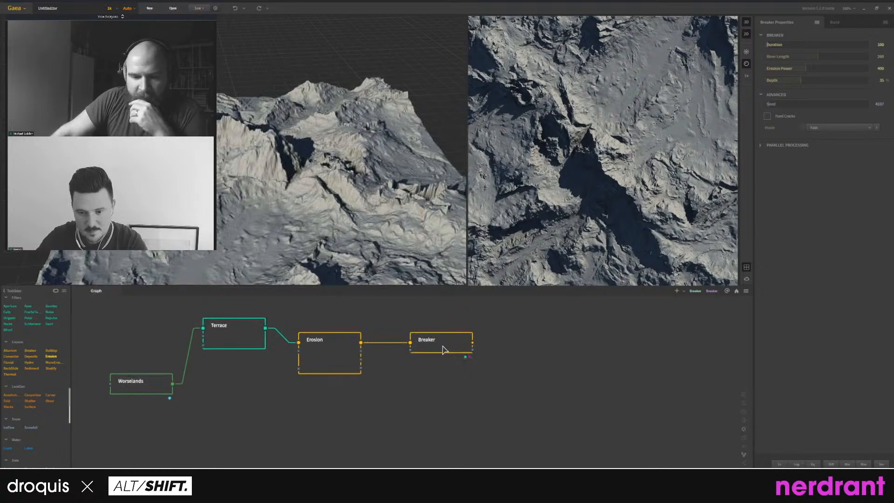
pyautogui.click(440, 343)
# Add a SatMaps node with the Rocky library's gradient 0002 and feed the Breaker output into it to color the terrain.
pyautogui.moveTo(319, 235); pyautogui.dragTo(315, 193)
pyautogui.scroll(3, 316, 206)
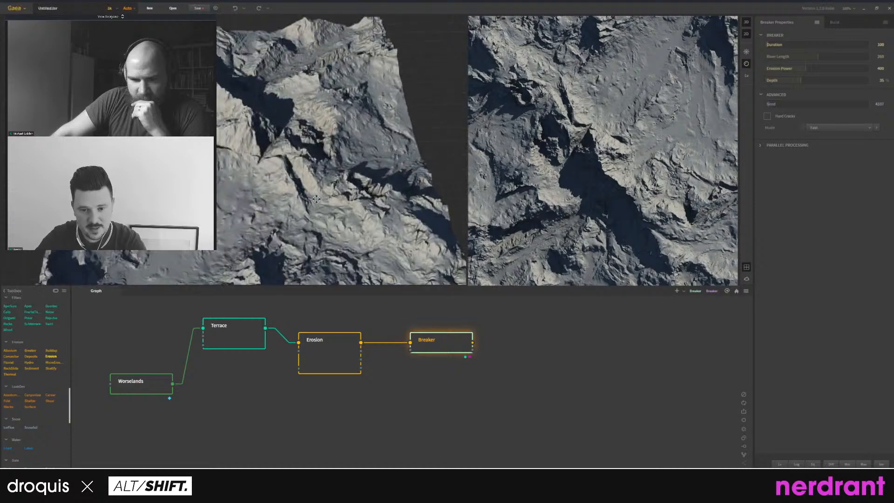
pyautogui.scroll(-1, 42, 439)
pyautogui.scroll(-2, 42, 439)
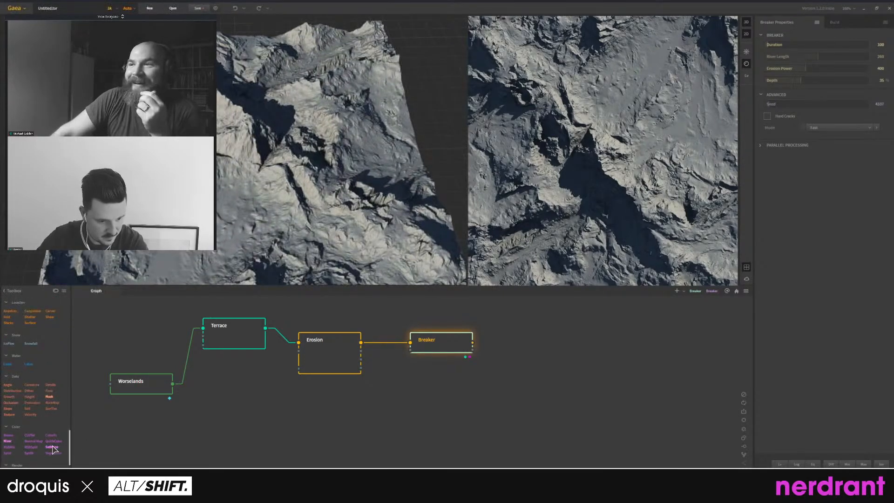
pyautogui.moveTo(326, 429); pyautogui.dragTo(563, 397)
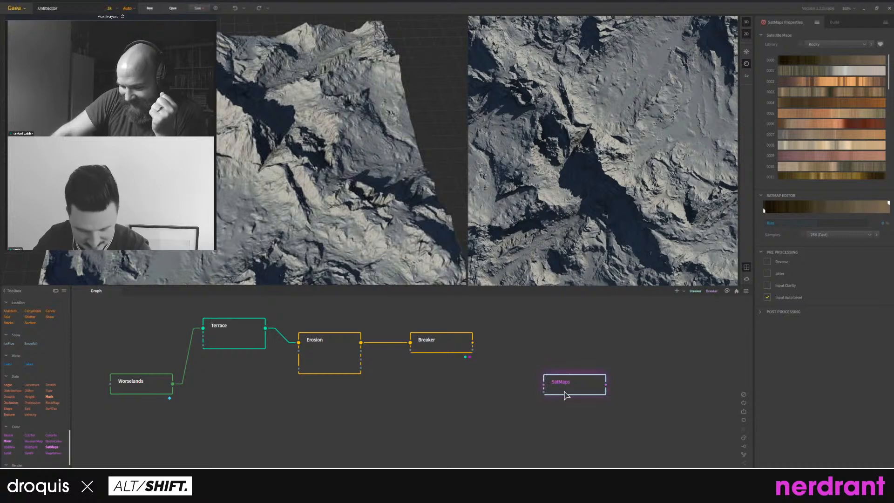
pyautogui.click(814, 82)
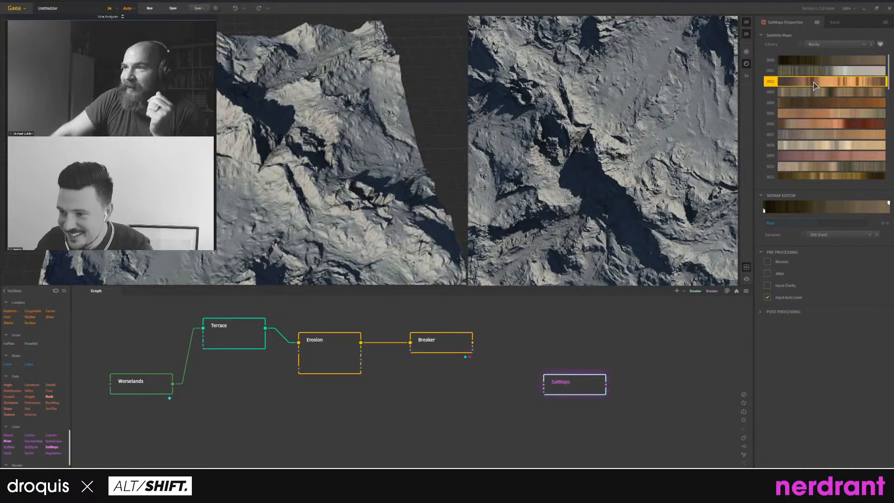
pyautogui.moveTo(472, 343); pyautogui.dragTo(544, 384)
pyautogui.click(583, 393)
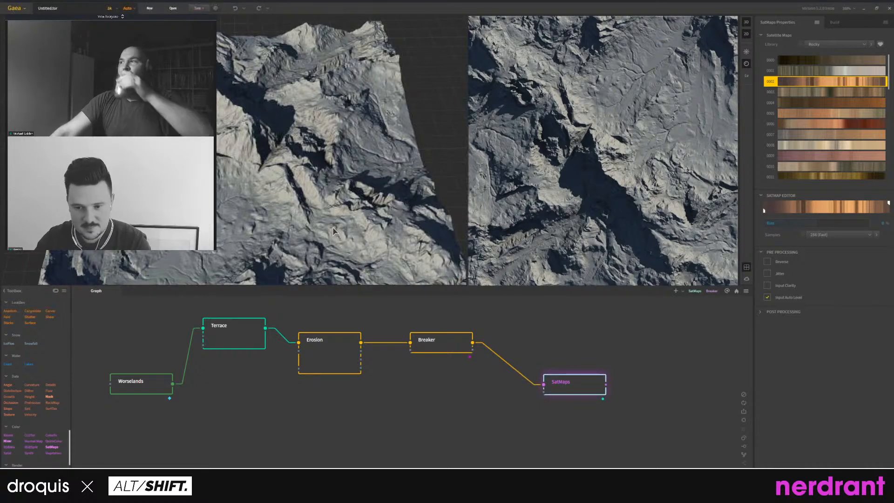
pyautogui.moveTo(334, 230); pyautogui.dragTo(380, 221)
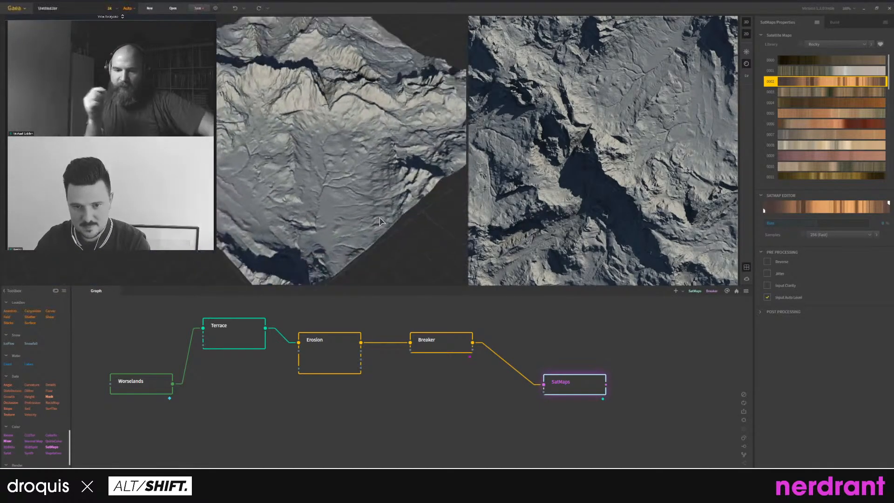
pyautogui.scroll(2, 380, 220)
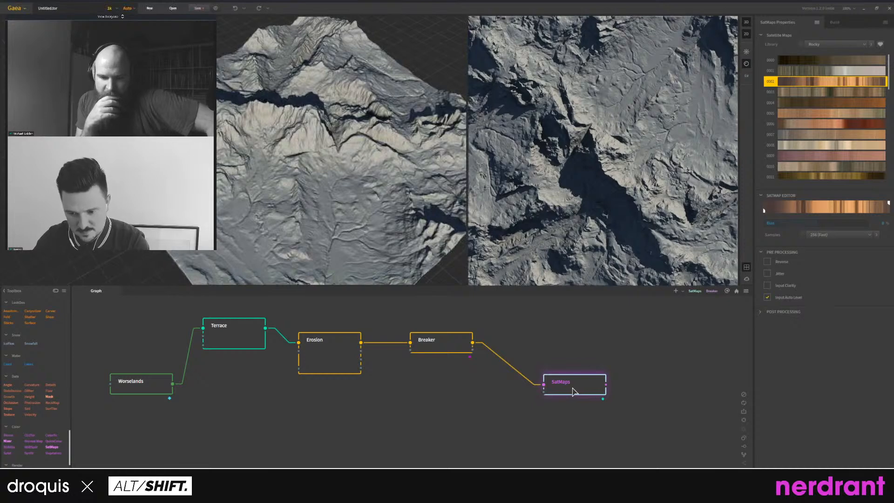
pyautogui.moveTo(342, 221); pyautogui.dragTo(358, 405)
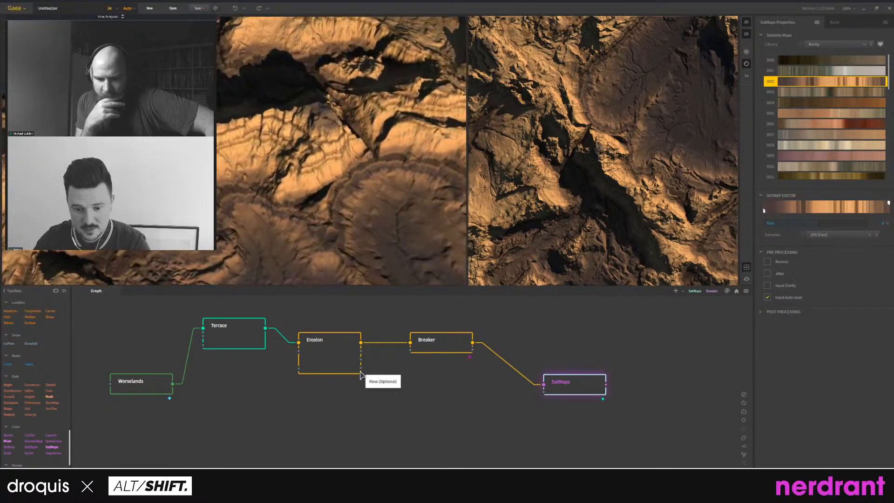
# Move the SatMaps node above Breaker's level, place a second SatMaps node directly beneath it, and browse its Rocky gradients.
pyautogui.moveTo(361, 368); pyautogui.dragTo(450, 432)
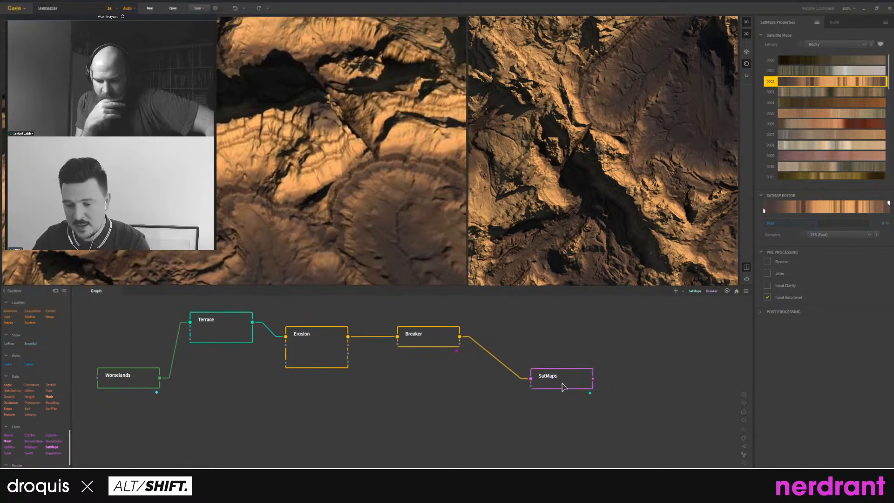
pyautogui.moveTo(562, 385); pyautogui.dragTo(574, 307)
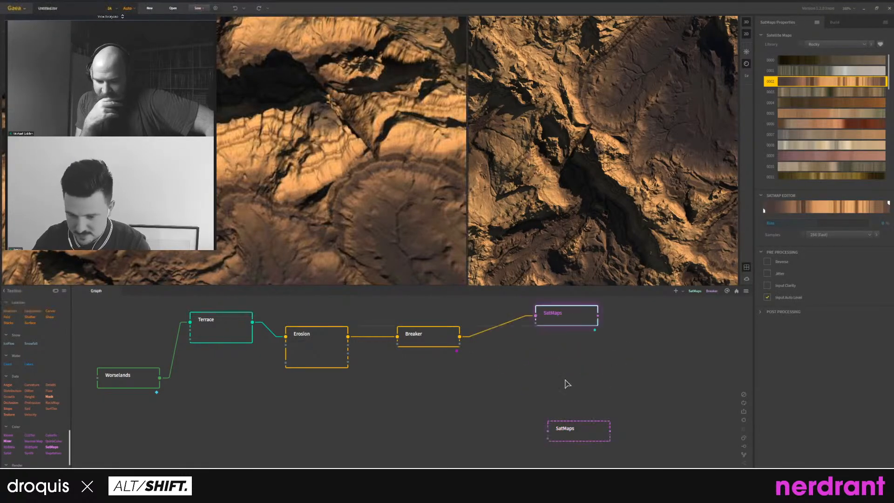
pyautogui.moveTo(573, 440); pyautogui.dragTo(562, 376)
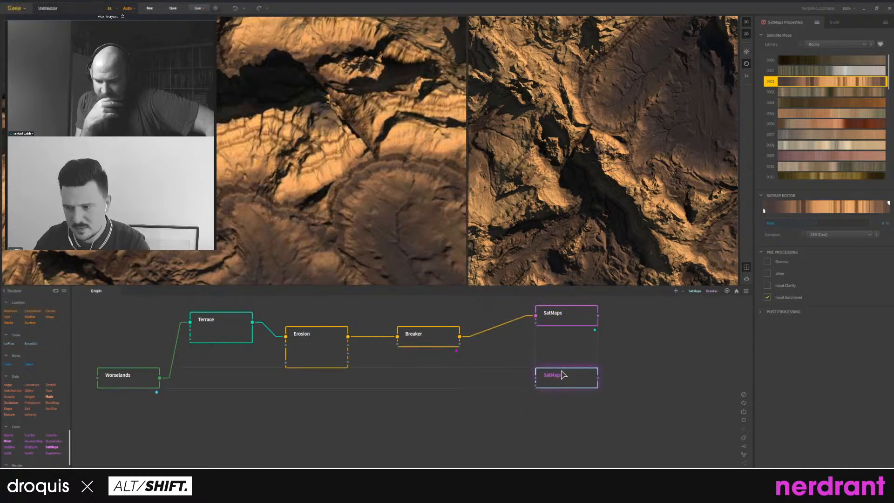
pyautogui.scroll(-10, 796, 92)
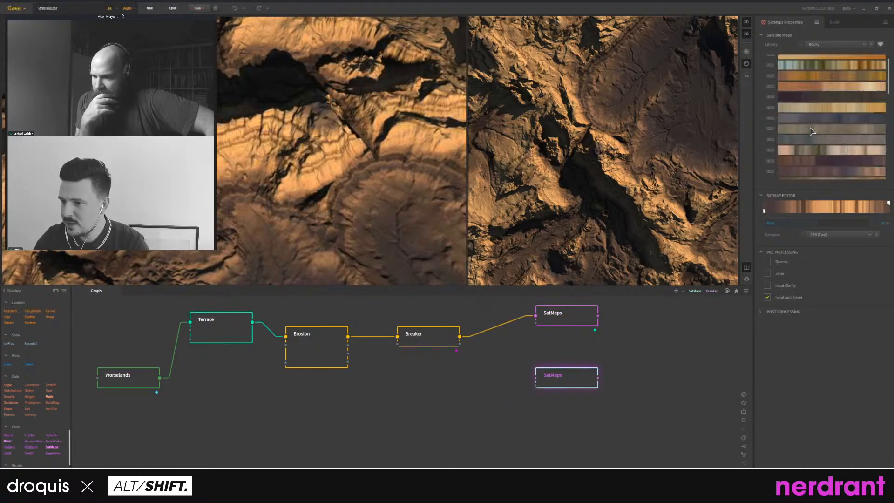
# Assign the Rocky satellite map 0070 to the lower SatMaps node and connect its input to the Breaker node's output.
pyautogui.scroll(-15, 815, 135)
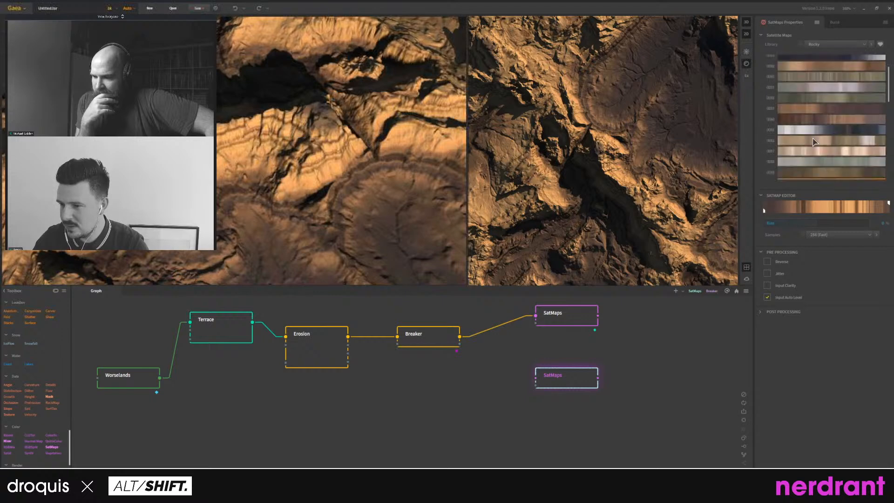
pyautogui.click(834, 100)
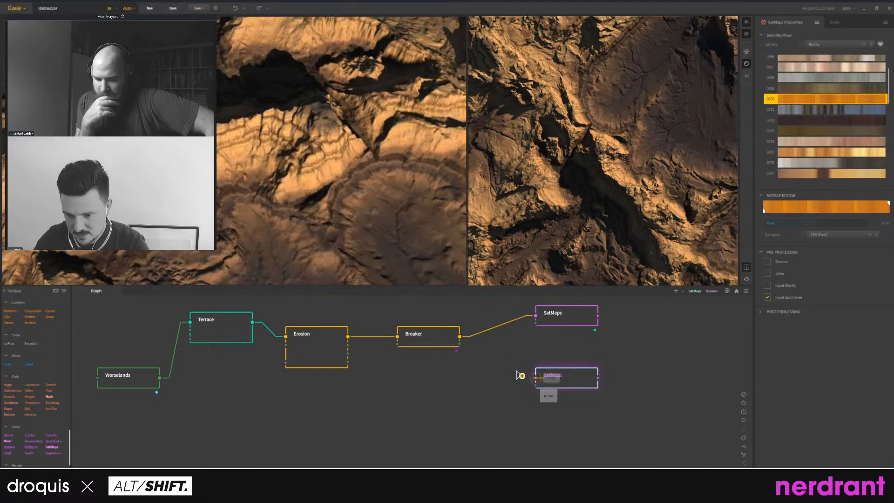
pyautogui.moveTo(516, 372); pyautogui.dragTo(500, 384)
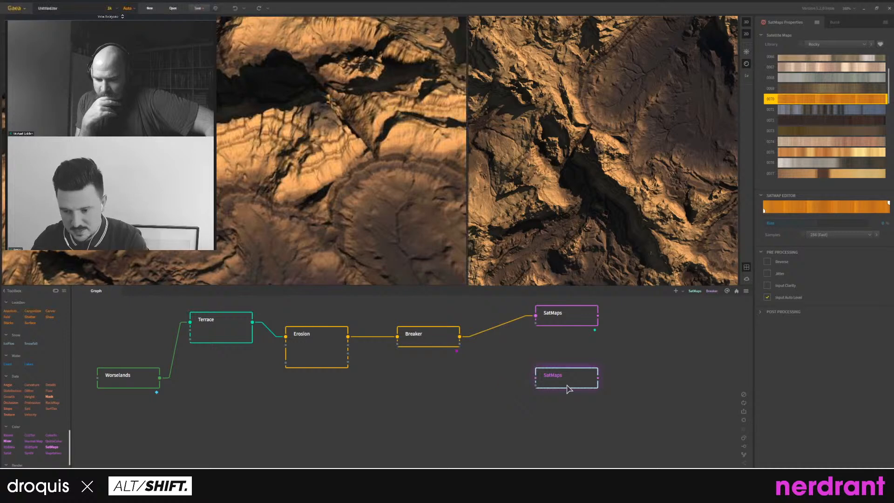
pyautogui.moveTo(556, 375); pyautogui.dragTo(460, 337)
# Add a Mixer node to the graph beside the two SatMaps nodes.
pyautogui.moveTo(563, 412); pyautogui.dragTo(537, 411, button='middle')
pyautogui.click(614, 361)
pyautogui.press('Tab')
pyautogui.write('COM')
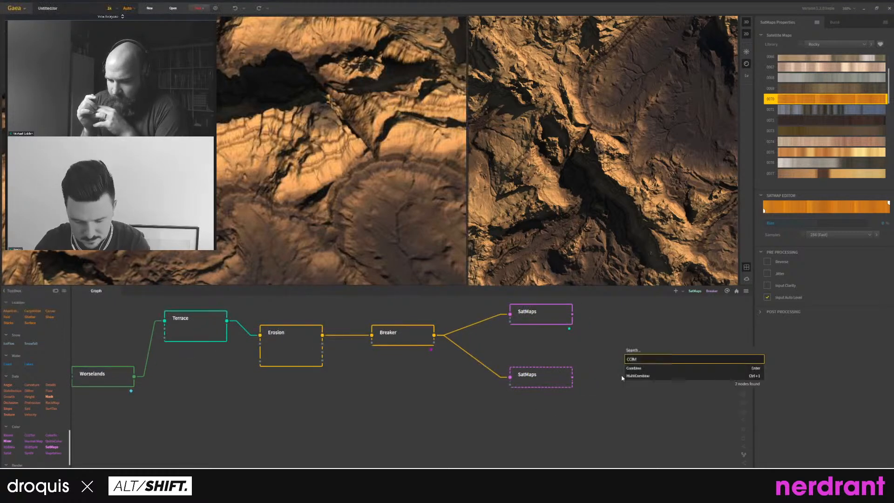
pyautogui.write('B')
pyautogui.press('BackSpace')
pyautogui.press('BackSpace')
pyautogui.press('BackSpace')
pyautogui.press('BackSpace')
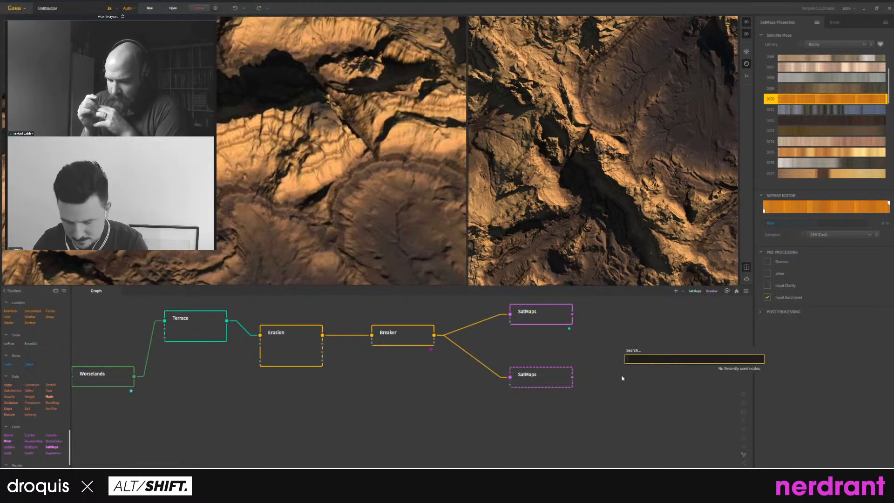
pyautogui.write('MIXER')
pyautogui.press('Return')
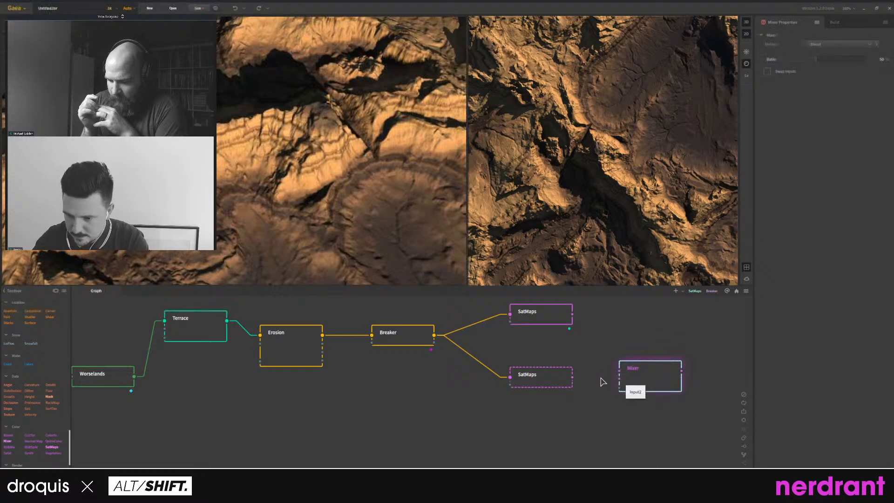
# Connect both SatMaps nodes and Erosion's lowest output to the Mixer's three inputs, and preview the blended terrain.
pyautogui.moveTo(572, 376); pyautogui.dragTo(573, 315)
pyautogui.moveTo(650, 373); pyautogui.dragTo(655, 349)
pyautogui.moveTo(333, 365); pyautogui.dragTo(623, 362)
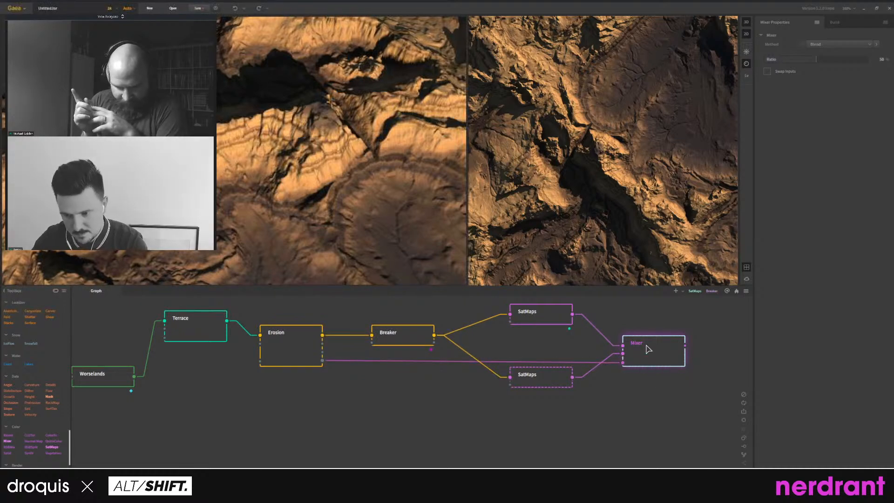
pyautogui.click(646, 345)
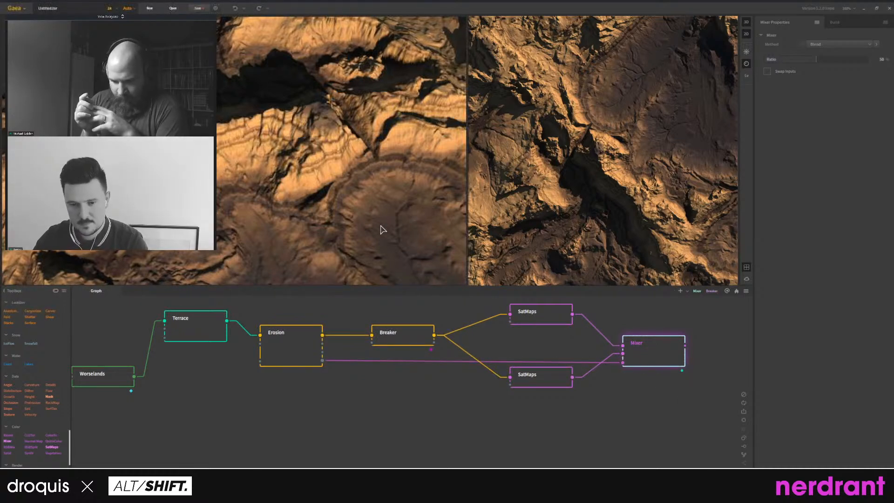
pyautogui.scroll(-3, 364, 230)
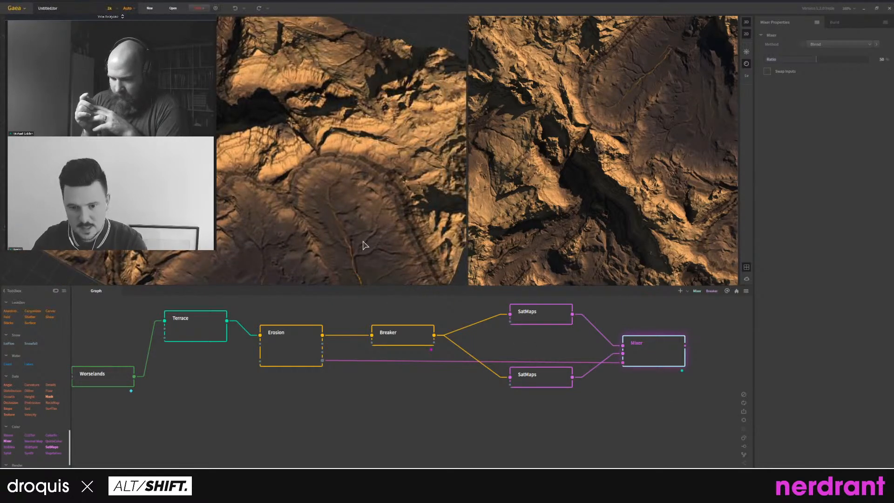
pyautogui.moveTo(366, 244); pyautogui.dragTo(440, 218)
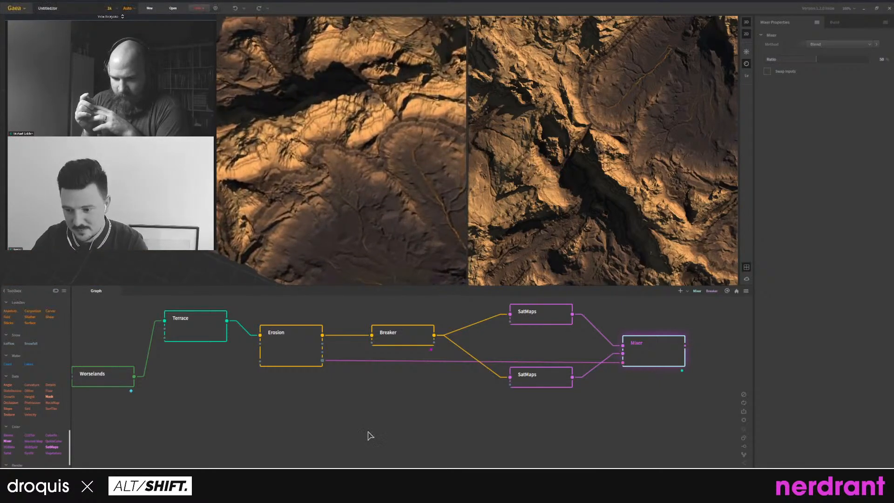
# Insert a ColorFx node between Erosion's lowest output and the Mixer's third input.
pyautogui.click(270, 414)
pyautogui.scroll(-2, 28, 410)
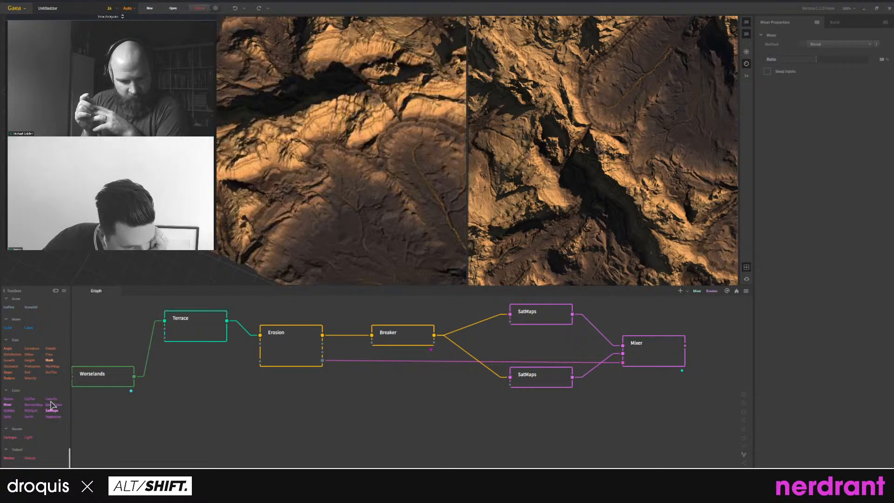
pyautogui.moveTo(52, 399); pyautogui.dragTo(414, 429)
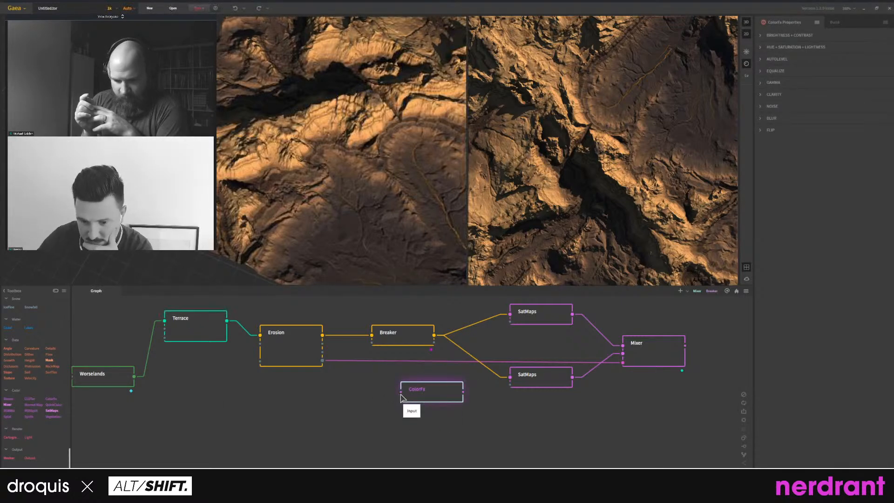
pyautogui.moveTo(401, 392); pyautogui.dragTo(324, 363)
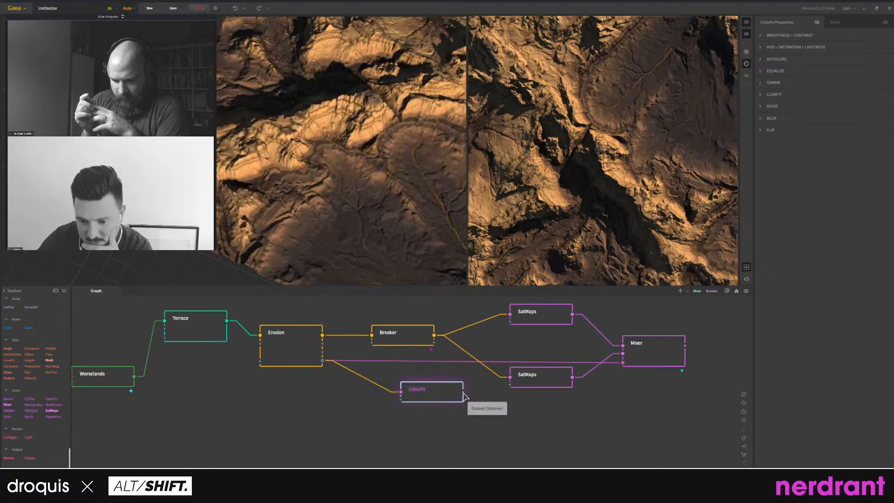
pyautogui.moveTo(464, 393); pyautogui.dragTo(623, 364)
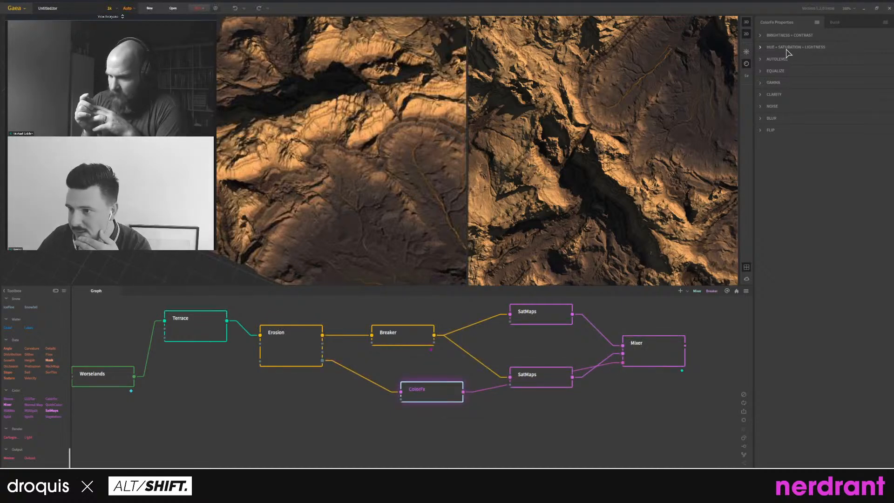
# Apply brightness and contrast plus gamma in the ColorFx node, set brightness to -4 %, adjust the contrast, and preview the Mixer.
pyautogui.click(770, 36)
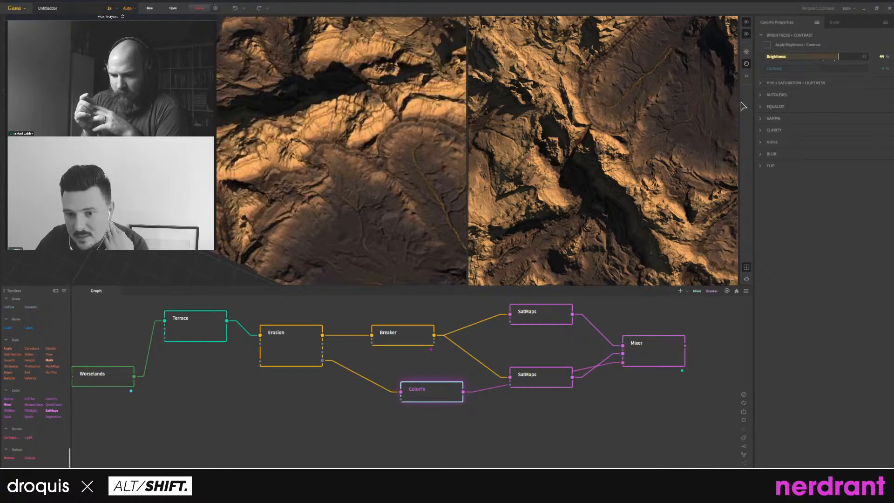
pyautogui.rightClick(601, 181)
pyautogui.click(428, 390)
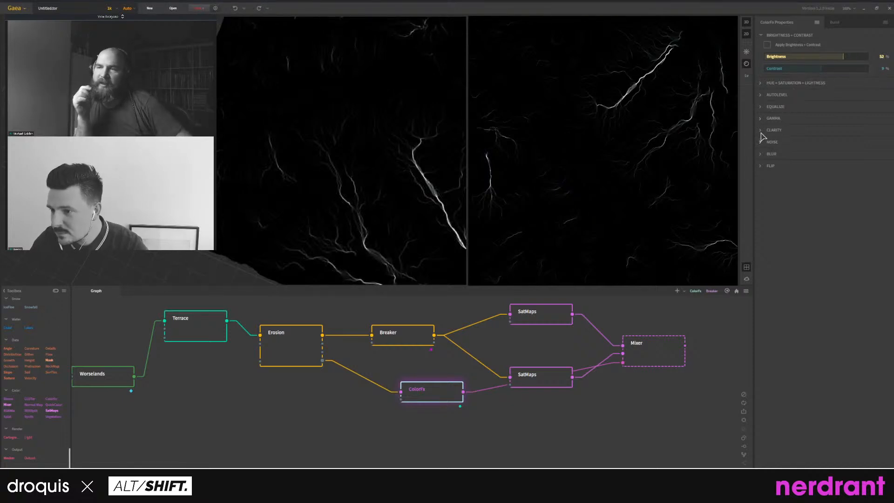
pyautogui.click(768, 118)
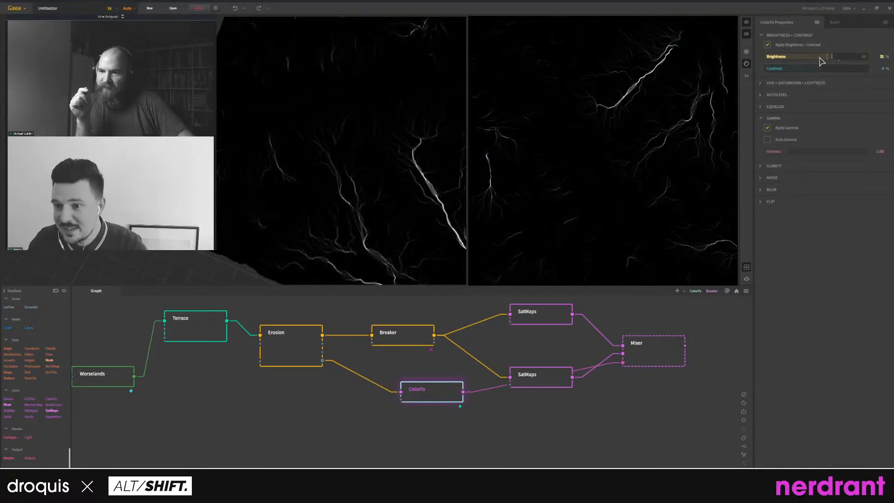
pyautogui.moveTo(826, 77); pyautogui.dragTo(786, 74)
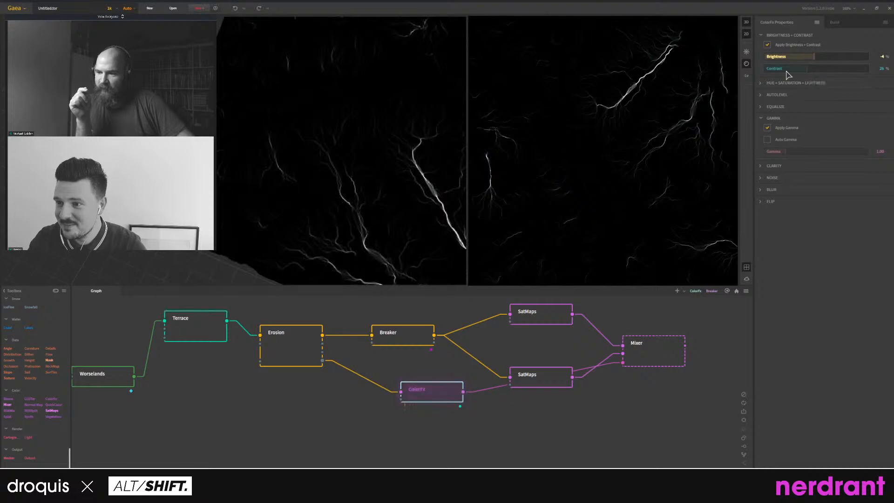
pyautogui.click(636, 343)
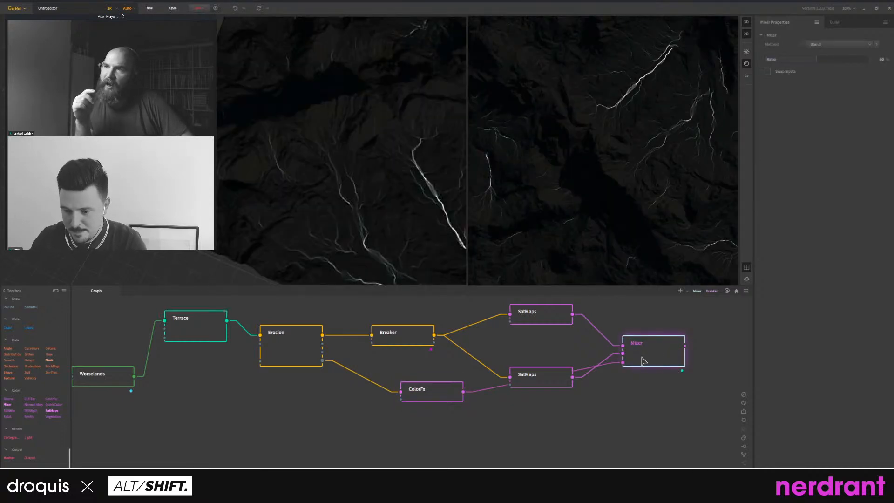
pyautogui.press('f')
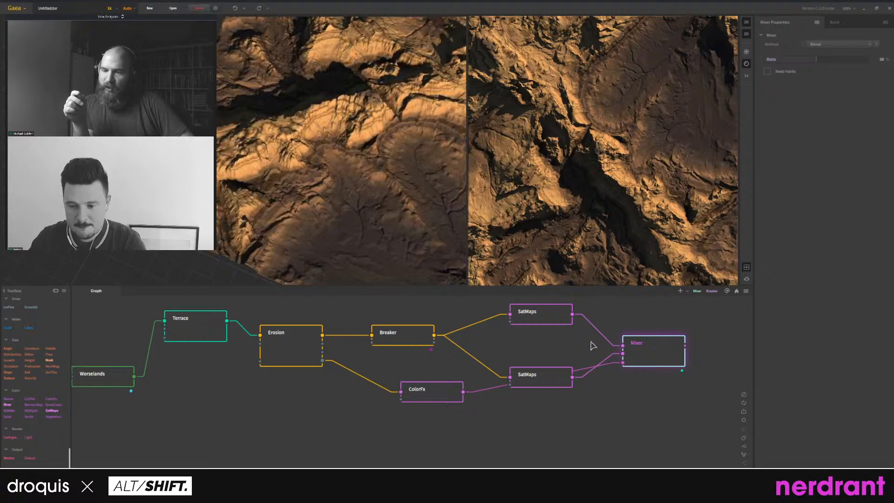
# Move the lower SatMaps node closer to the upper one and connect Erosion's lowest output directly to the Mixer's third input.
pyautogui.moveTo(471, 407); pyautogui.dragTo(419, 409, button='middle')
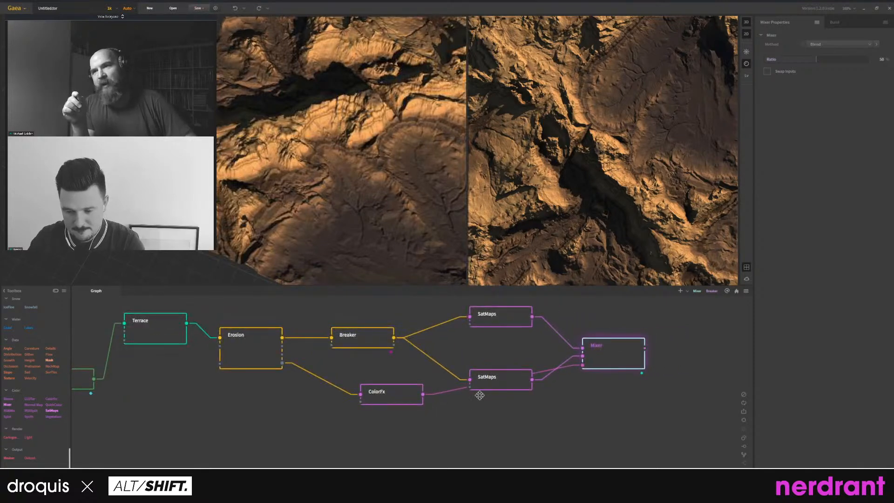
pyautogui.moveTo(479, 395); pyautogui.dragTo(491, 357)
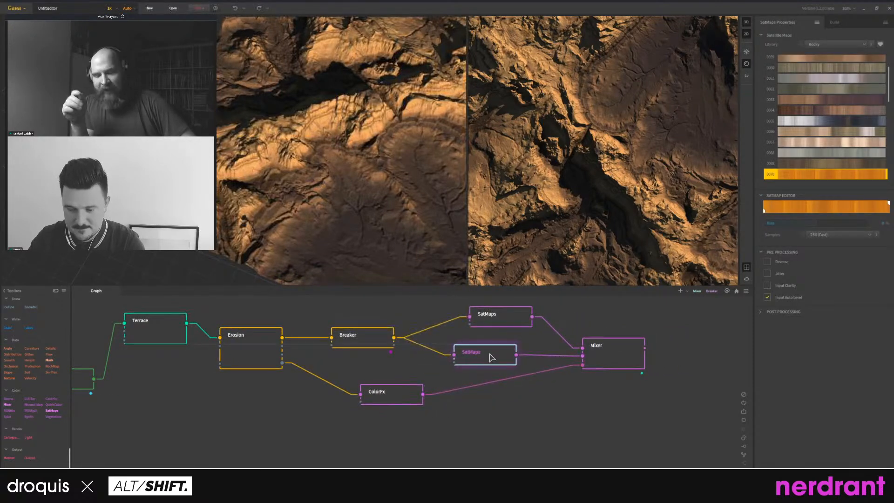
pyautogui.moveTo(380, 186); pyautogui.dragTo(363, 158)
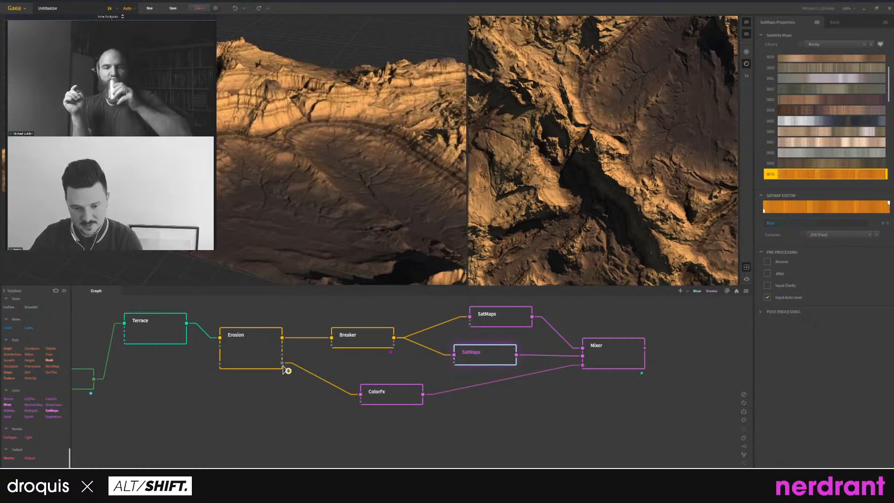
pyautogui.moveTo(282, 363); pyautogui.dragTo(583, 364)
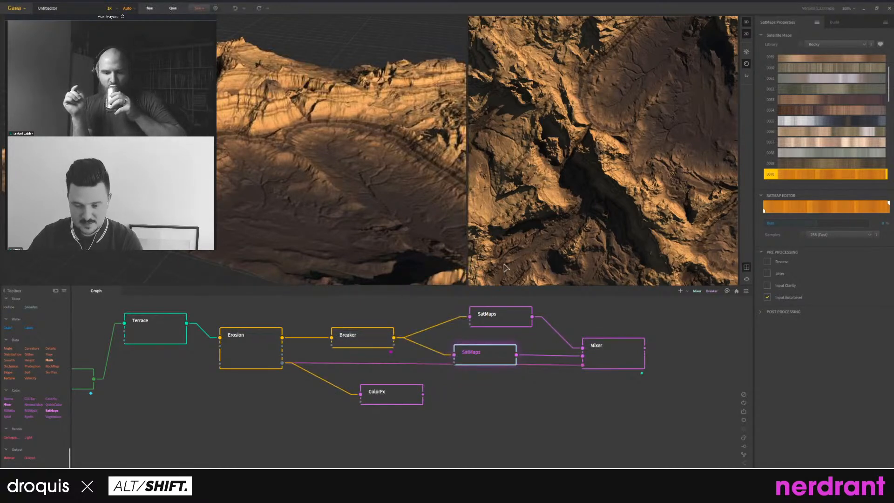
pyautogui.click(613, 357)
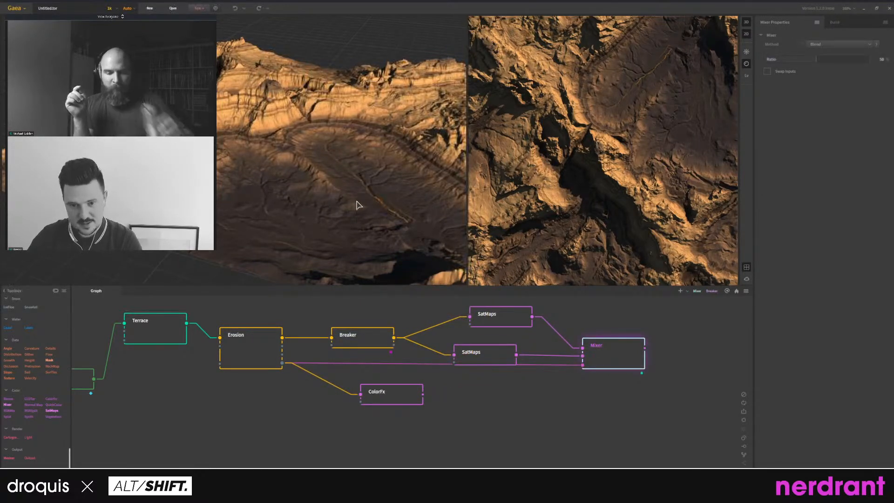
# Inspect the directly masked Mixer result on the terrain and delete the disconnected ColorFx node.
pyautogui.moveTo(369, 181); pyautogui.dragTo(342, 249)
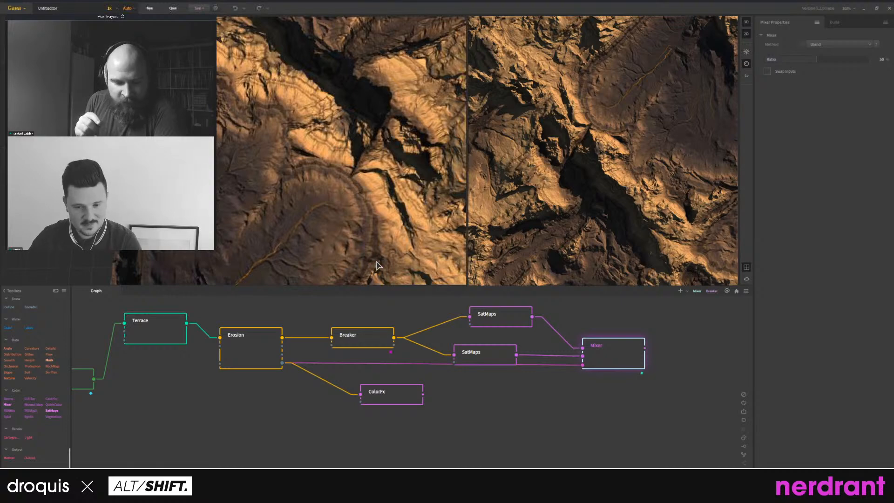
pyautogui.moveTo(376, 256); pyautogui.dragTo(426, 217)
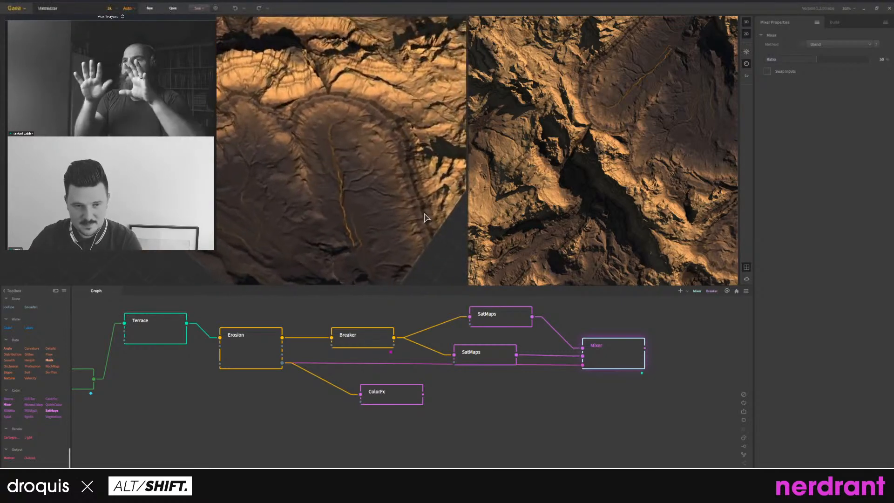
pyautogui.moveTo(334, 196)
pyautogui.mouseDown()
pyautogui.moveTo(361, 201)
pyautogui.moveTo(368, 229)
pyautogui.moveTo(315, 149)
pyautogui.moveTo(311, 194)
pyautogui.moveTo(326, 200)
pyautogui.mouseUp()
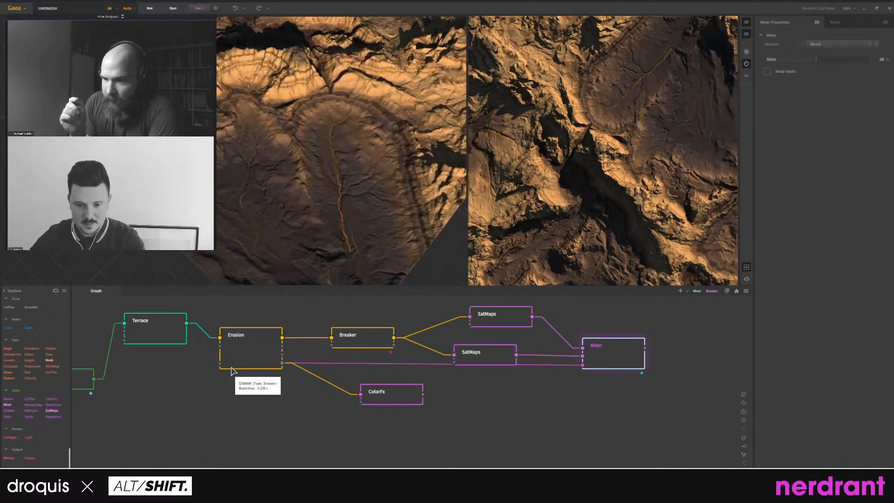
pyautogui.moveTo(386, 395); pyautogui.dragTo(357, 424)
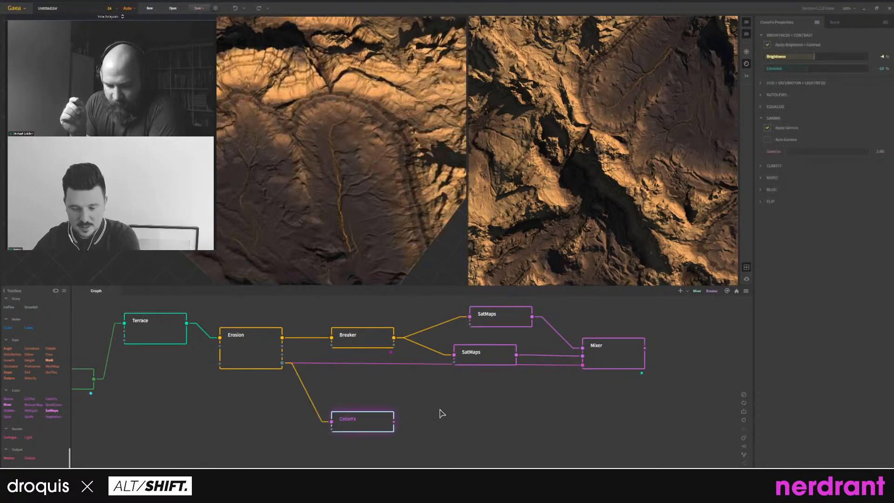
pyautogui.press('Delete')
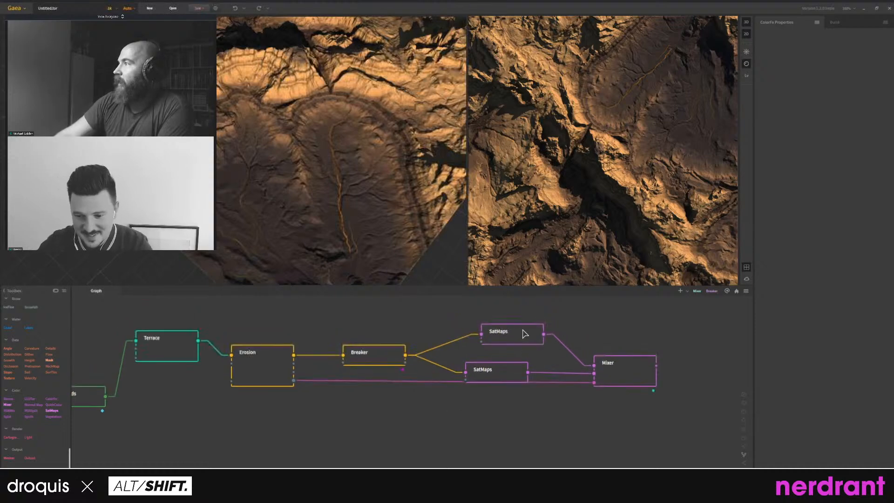
# Tidy the graph by stacking the two SatMaps nodes closely together and placing the Mixer below them.
pyautogui.moveTo(519, 333); pyautogui.dragTo(508, 302)
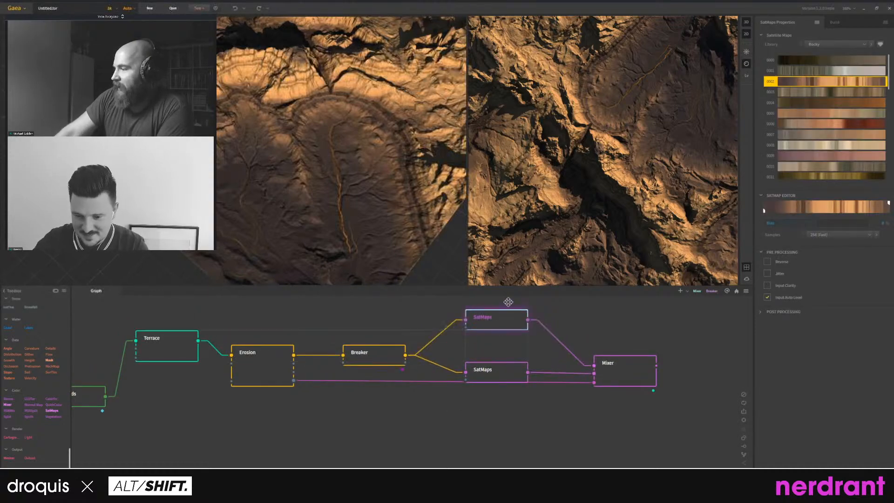
pyautogui.moveTo(514, 370); pyautogui.dragTo(494, 340)
pyautogui.moveTo(614, 371); pyautogui.dragTo(620, 405)
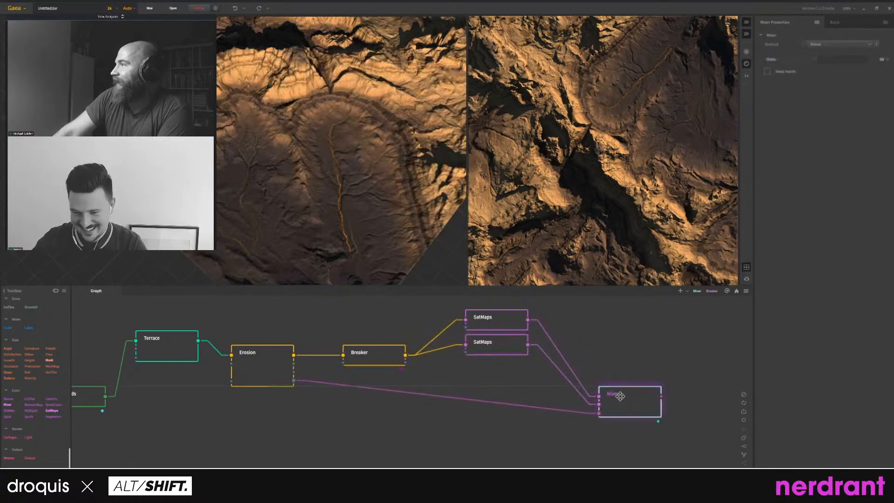
# Set the Mixer's blending method to Add and inspect the colored terrain from several angles.
pyautogui.click(833, 45)
pyautogui.click(828, 70)
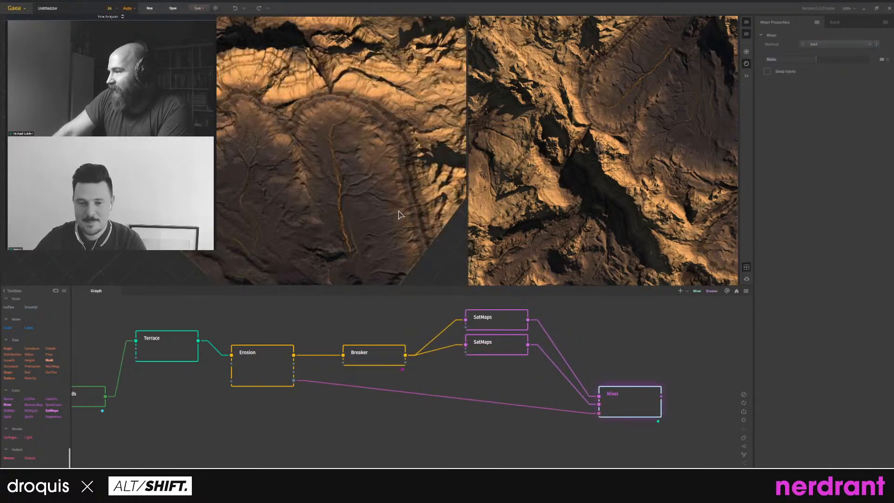
pyautogui.moveTo(325, 197); pyautogui.dragTo(332, 199)
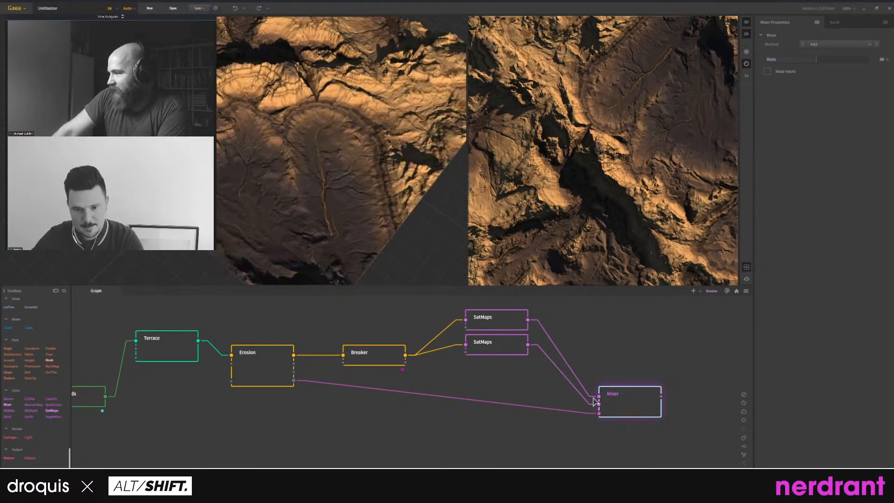
pyautogui.moveTo(335, 233); pyautogui.dragTo(405, 251)
pyautogui.moveTo(456, 403); pyautogui.dragTo(454, 395)
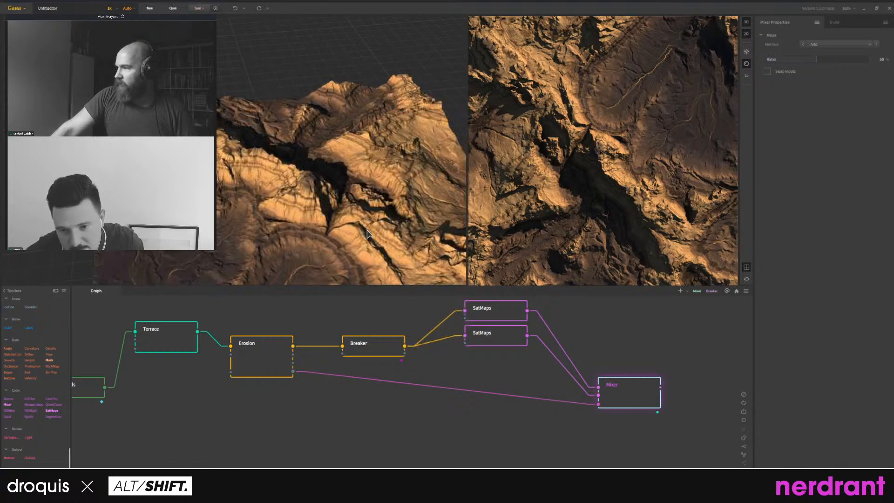
# Take a last look at the mixed terrain and launch a second Gaea instance with its default project.
pyautogui.moveTo(368, 234); pyautogui.dragTo(336, 175)
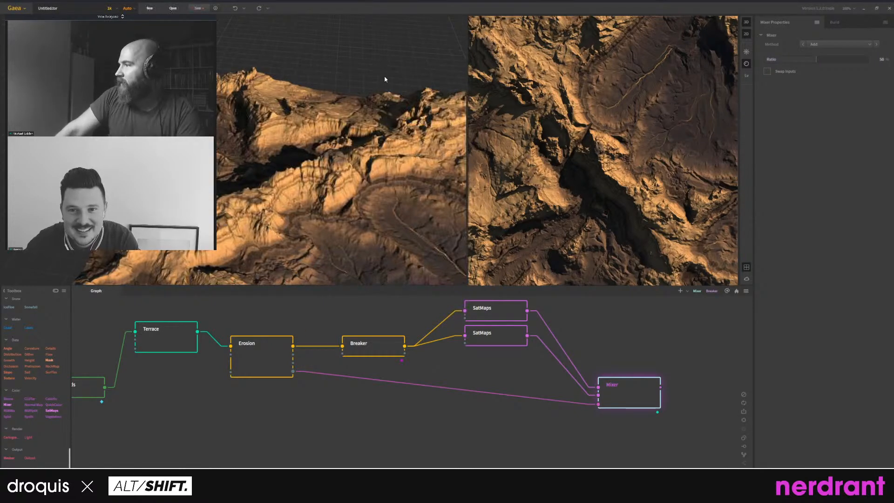
pyautogui.press('super')
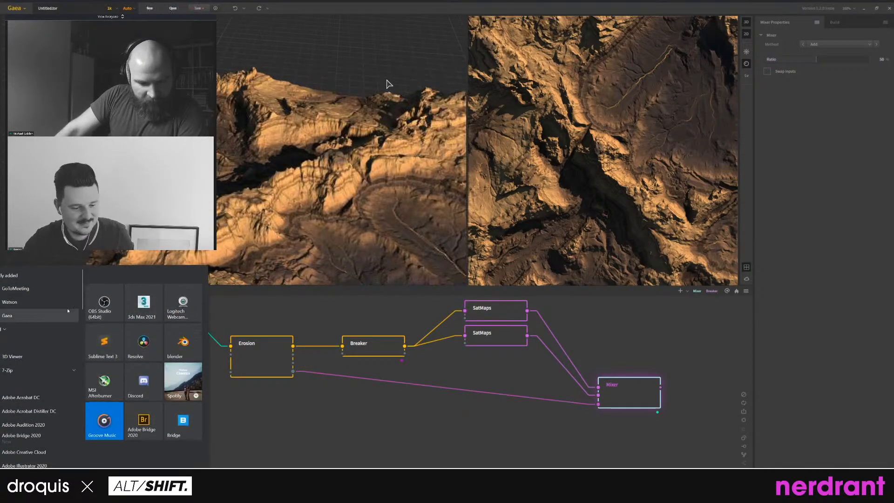
pyautogui.click(26, 317)
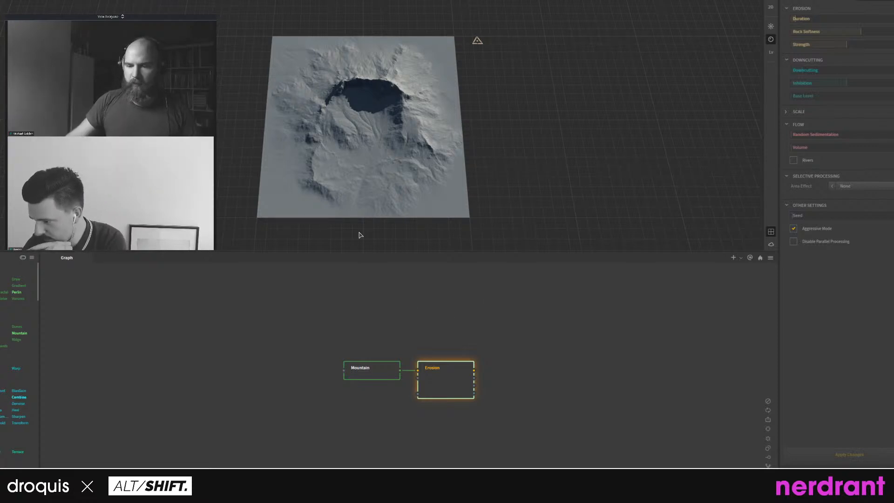
# Empty the default graph by deleting the Erosion node and the Mountain node.
pyautogui.scroll(5, 367, 321)
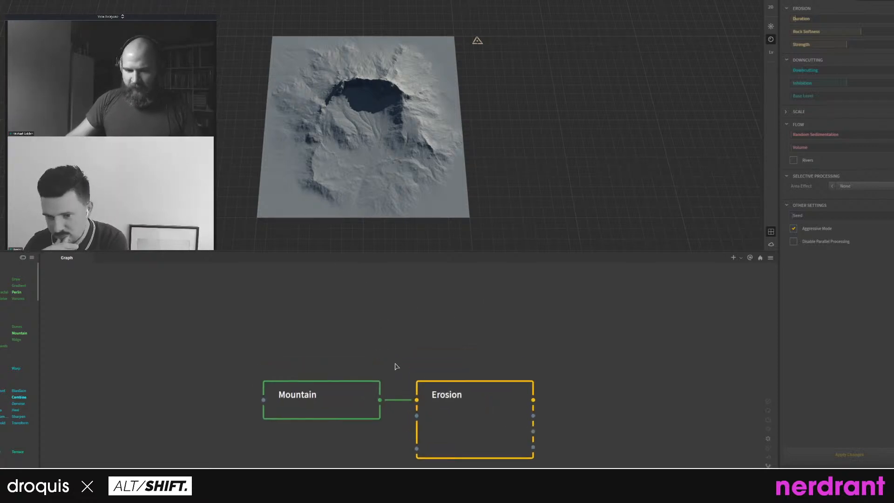
pyautogui.moveTo(399, 158); pyautogui.dragTo(435, 84)
pyautogui.scroll(5, 405, 130)
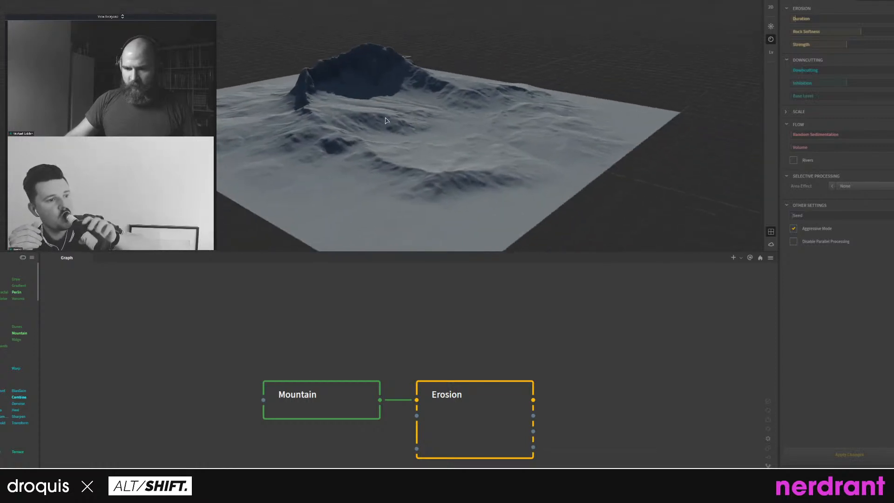
pyautogui.moveTo(329, 406); pyautogui.dragTo(260, 406)
pyautogui.moveTo(351, 333); pyautogui.dragTo(390, 329, button='middle')
pyautogui.moveTo(586, 339); pyautogui.dragTo(412, 465)
pyautogui.press('Delete')
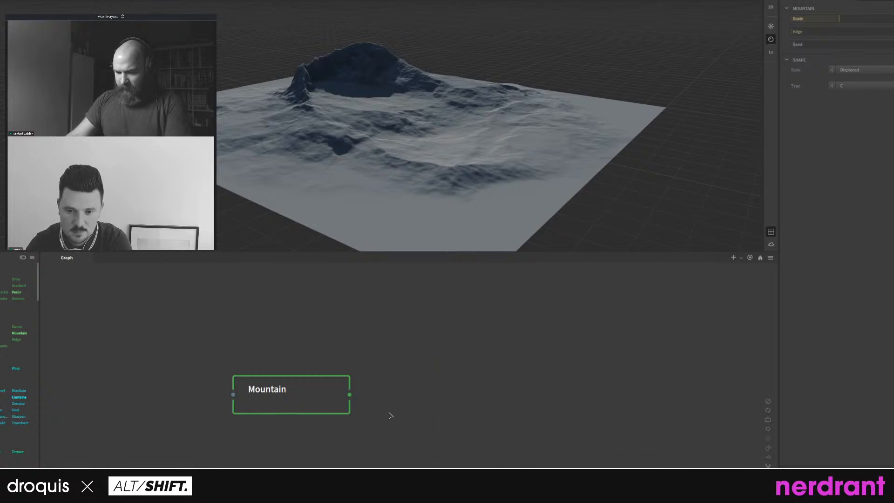
pyautogui.moveTo(387, 412); pyautogui.dragTo(499, 408, button='middle')
pyautogui.moveTo(504, 354); pyautogui.dragTo(335, 414)
pyautogui.press('Delete')
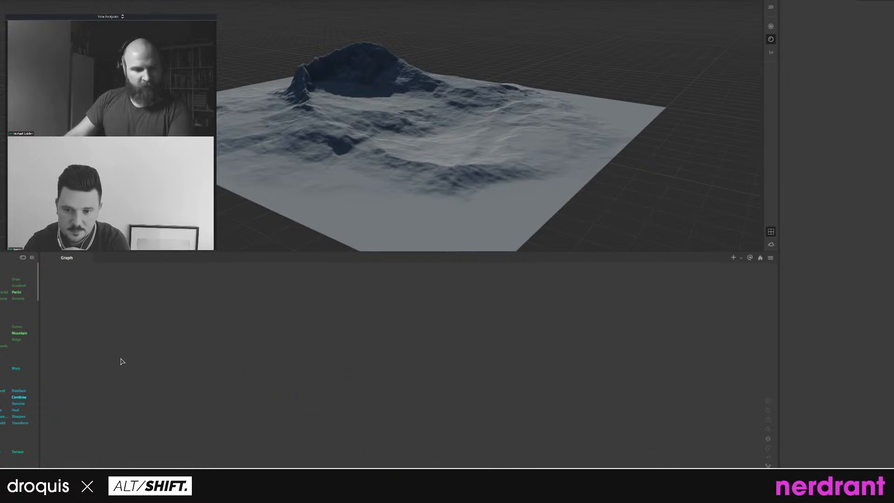
# Add a Worselands node to the empty graph and view its terrain up close.
pyautogui.doubleClick(265, 357)
pyautogui.write('worse')
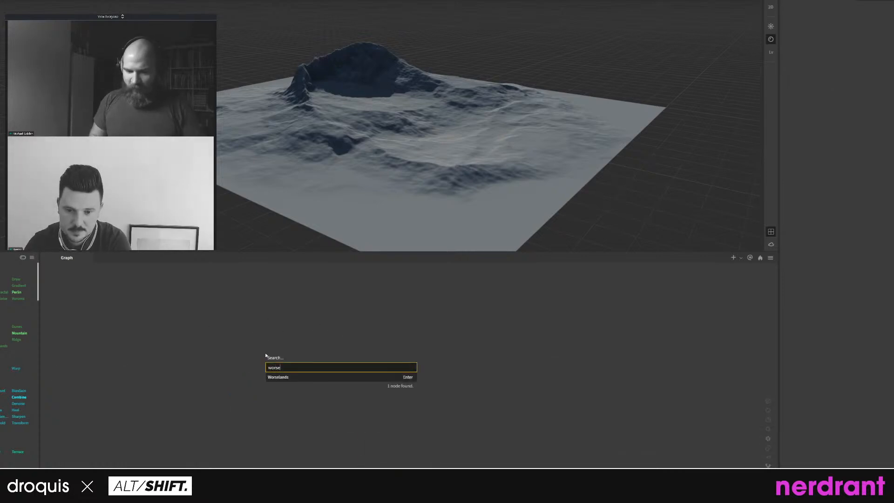
pyautogui.press('Return')
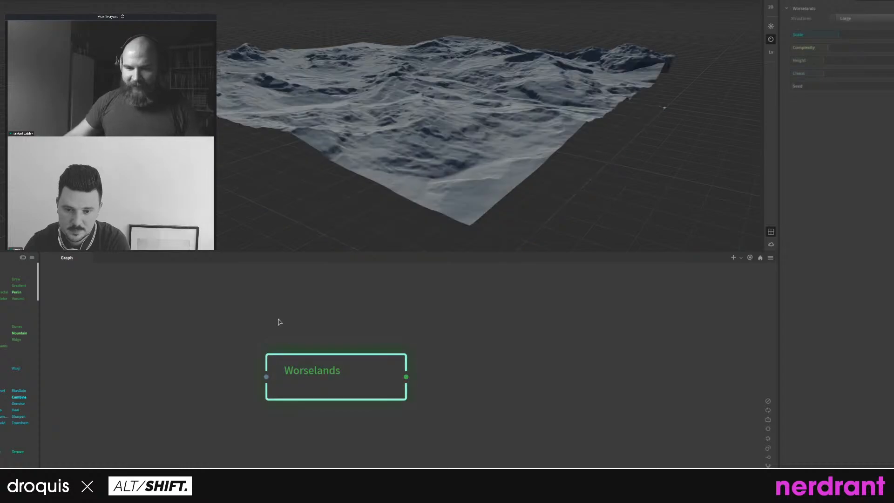
pyautogui.moveTo(379, 120); pyautogui.dragTo(344, 102)
pyautogui.scroll(-4, 322, 113)
pyautogui.scroll(5, 350, 101)
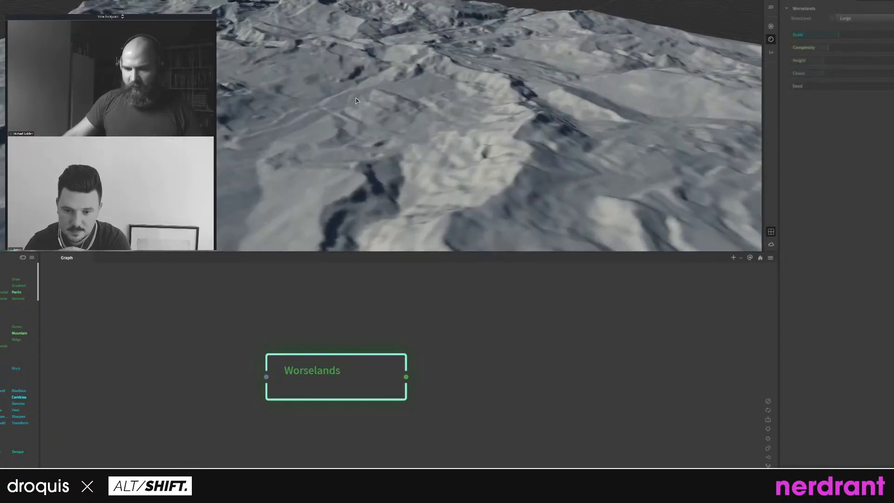
pyautogui.scroll(-2, 358, 101)
# Try high Scale and Complexity values on the Worselands node, and settle both near their minimum.
pyautogui.click(871, 34)
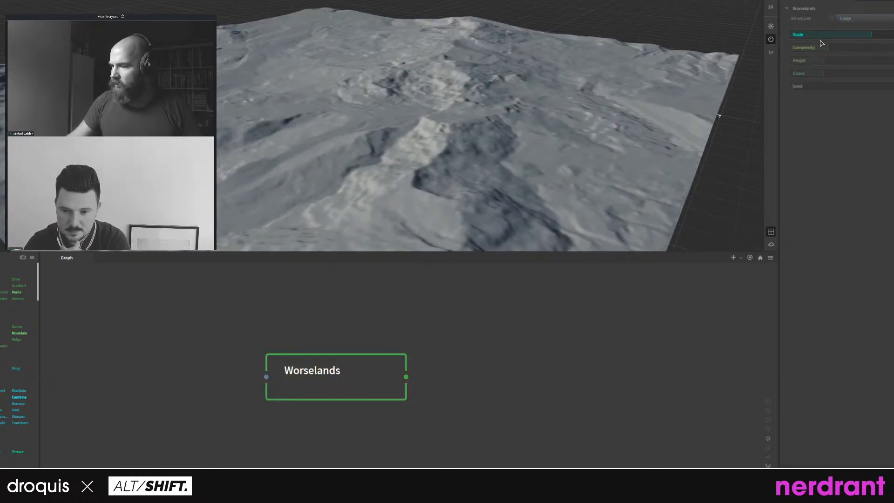
pyautogui.click(806, 34)
pyautogui.scroll(-3, 433, 119)
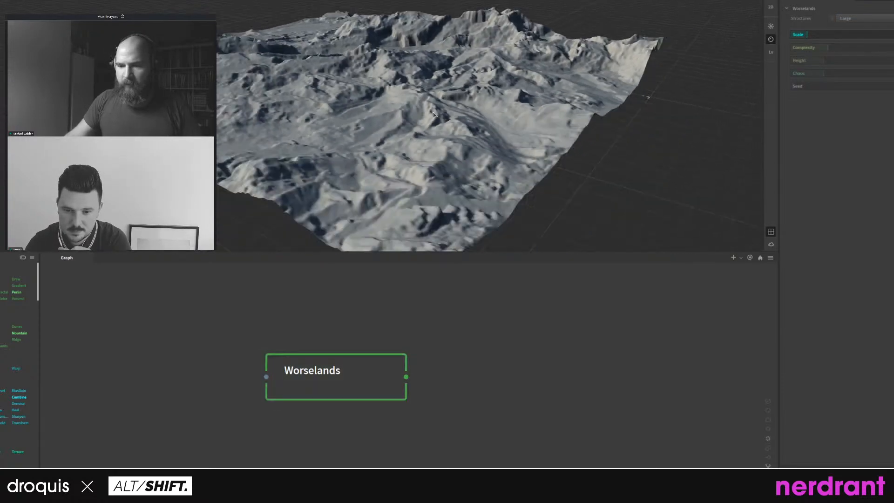
pyautogui.moveTo(433, 112); pyautogui.dragTo(459, 119)
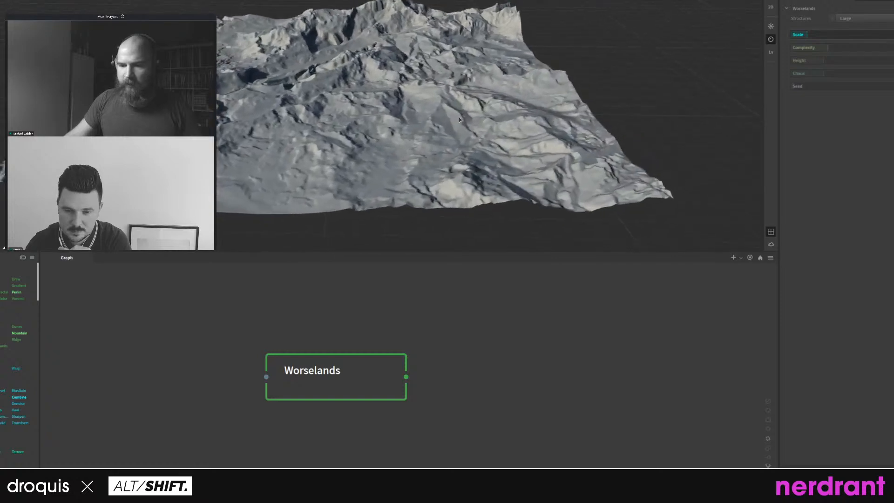
pyautogui.moveTo(865, 47); pyautogui.dragTo(883, 48)
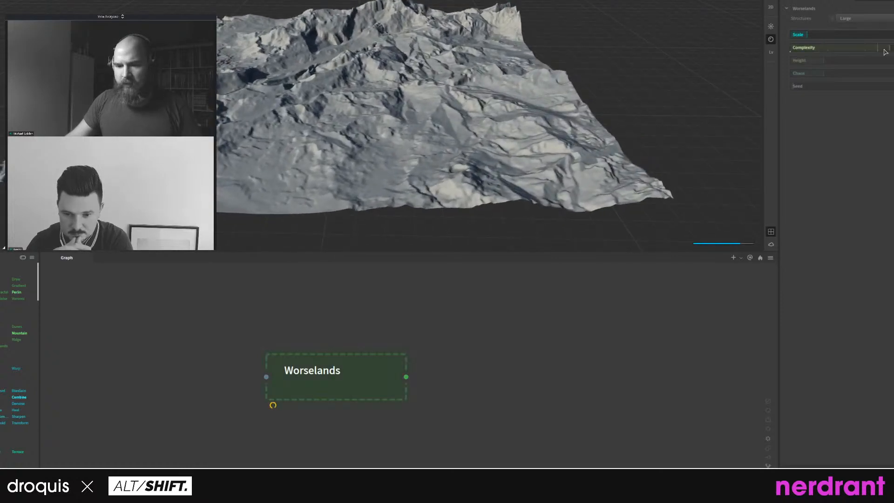
pyautogui.click(807, 47)
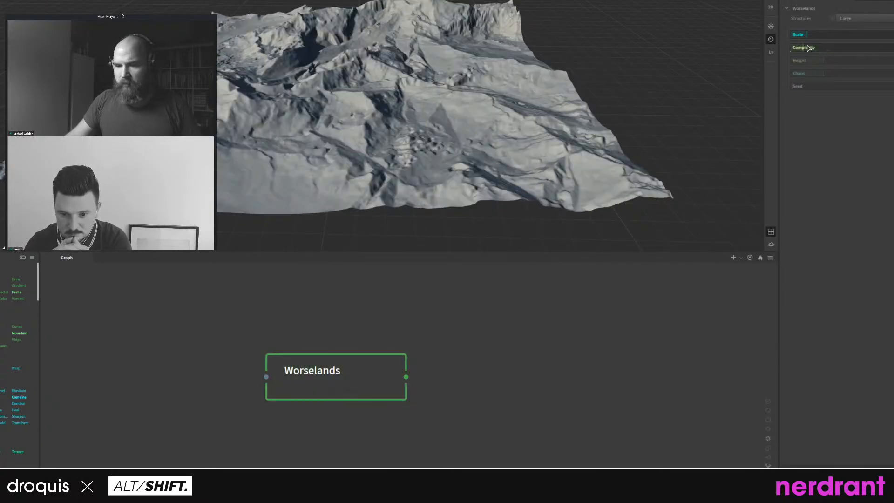
# Compare several Height values on the Worselands node and settle on a low one that flattens the terrain.
pyautogui.click(865, 61)
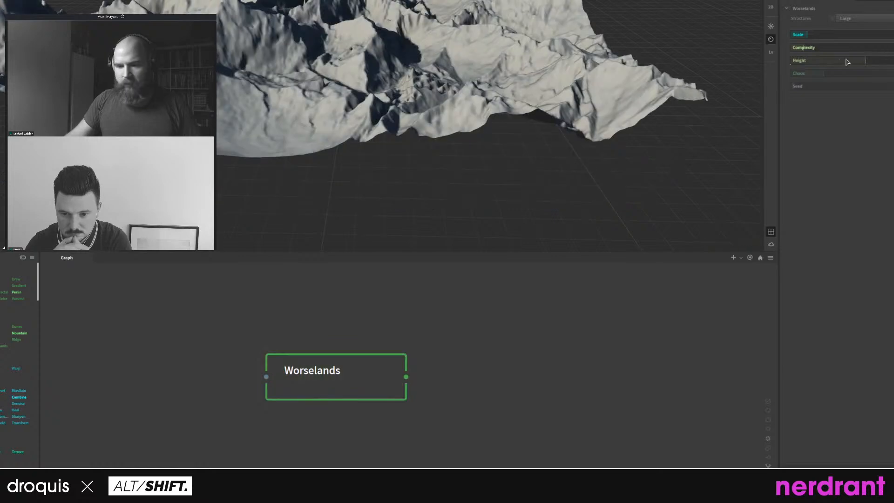
pyautogui.scroll(-3, 440, 146)
pyautogui.click(819, 60)
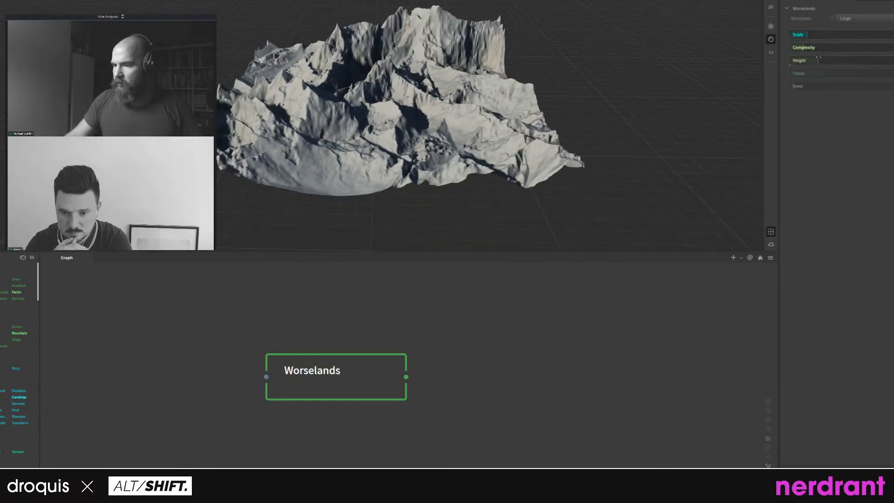
pyautogui.click(847, 61)
pyautogui.click(822, 61)
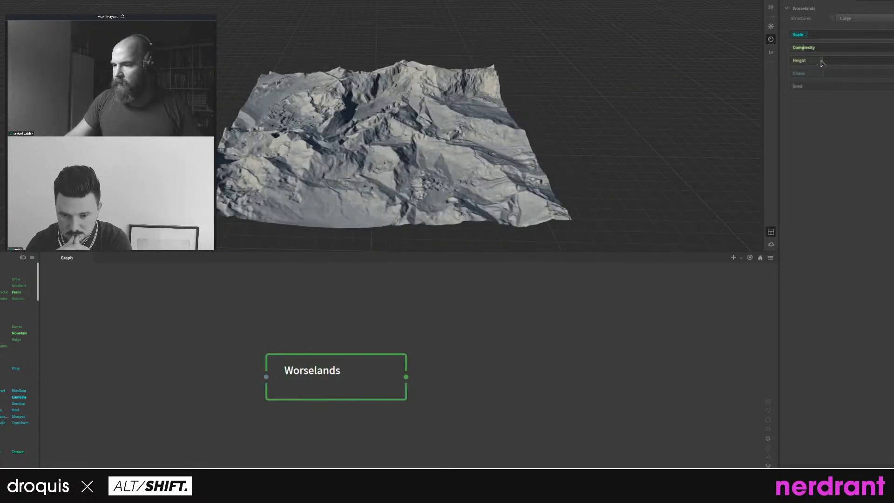
pyautogui.click(836, 60)
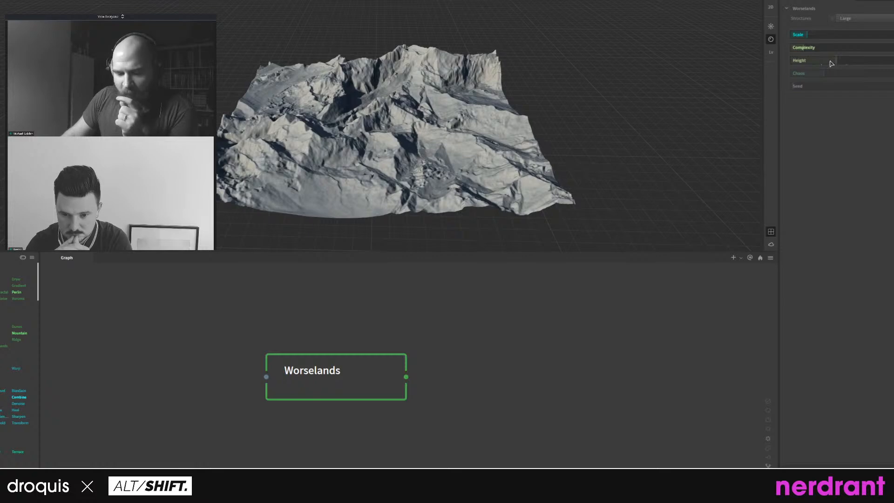
pyautogui.click(810, 61)
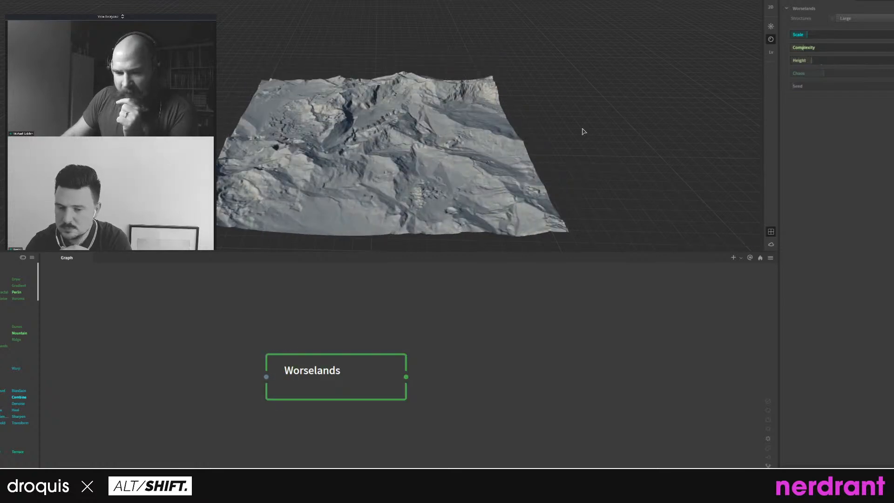
# Compare low and high Chaos values on the Worselands node and settle on a high one.
pyautogui.click(857, 73)
pyautogui.click(873, 74)
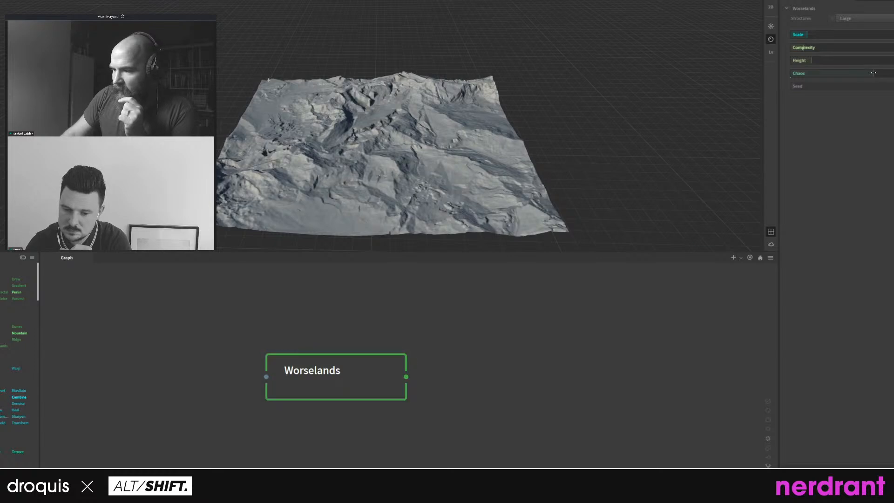
pyautogui.click(814, 73)
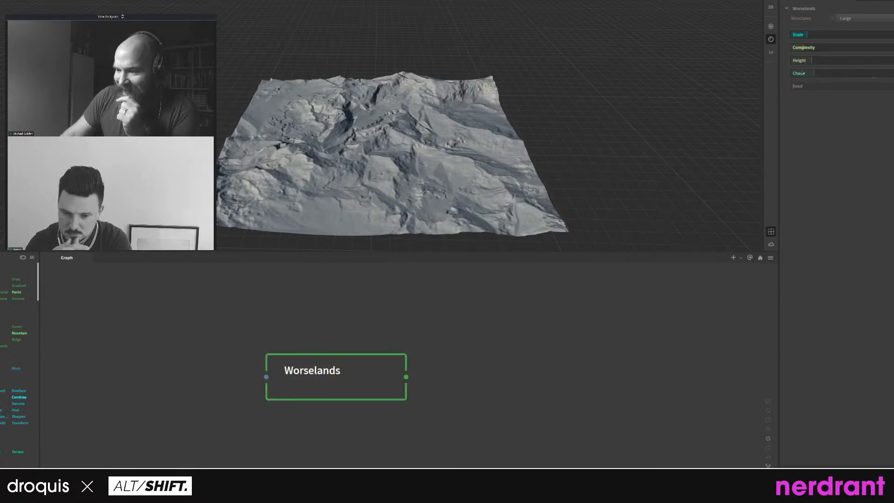
pyautogui.click(829, 74)
pyautogui.click(851, 73)
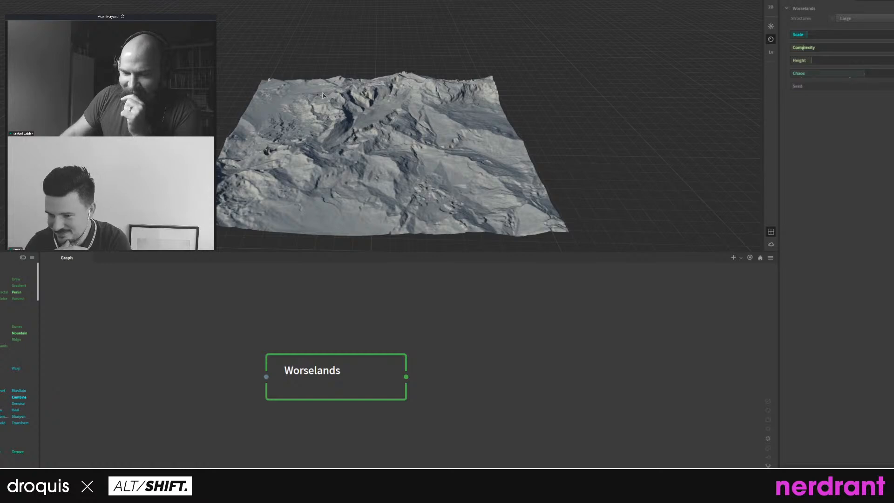
# Examine the surface detail of the Worselands terrain from several angles and distances.
pyautogui.moveTo(386, 112)
pyautogui.mouseDown()
pyautogui.moveTo(390, 106)
pyautogui.moveTo(375, 111)
pyautogui.mouseUp()
pyautogui.scroll(5, 376, 113)
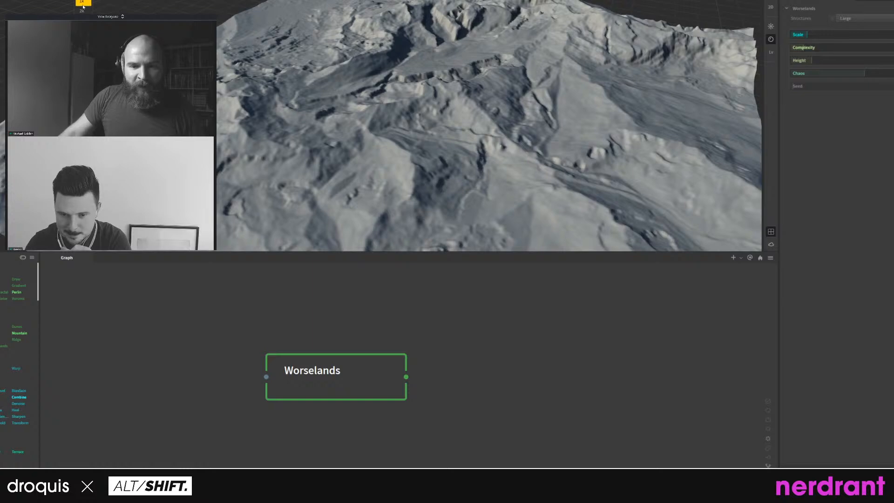
pyautogui.moveTo(438, 115); pyautogui.dragTo(468, 195)
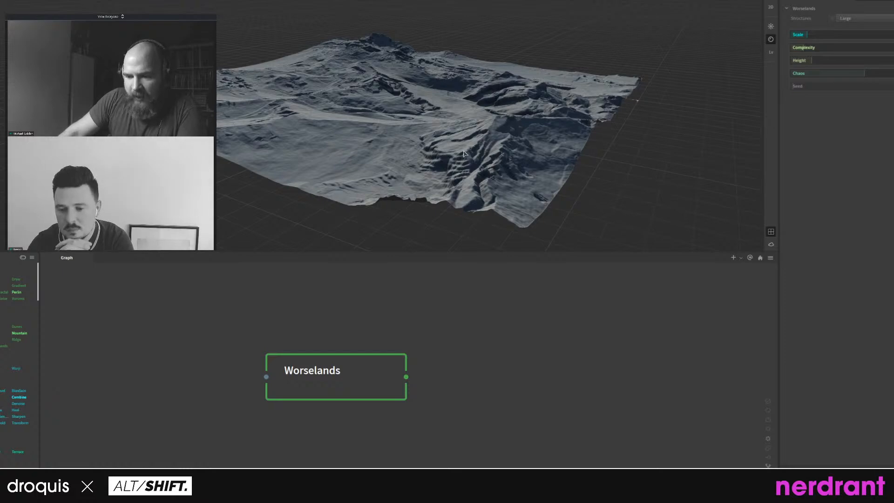
pyautogui.scroll(5, 477, 131)
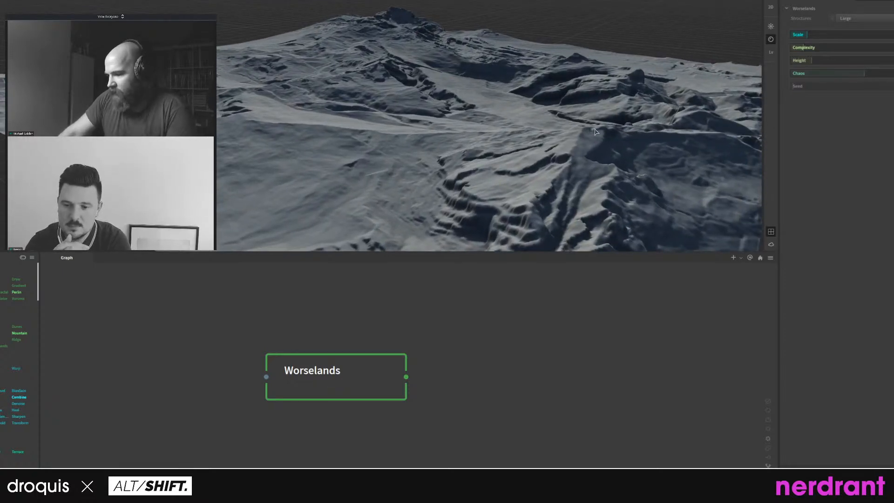
pyautogui.moveTo(507, 187); pyautogui.dragTo(632, 144)
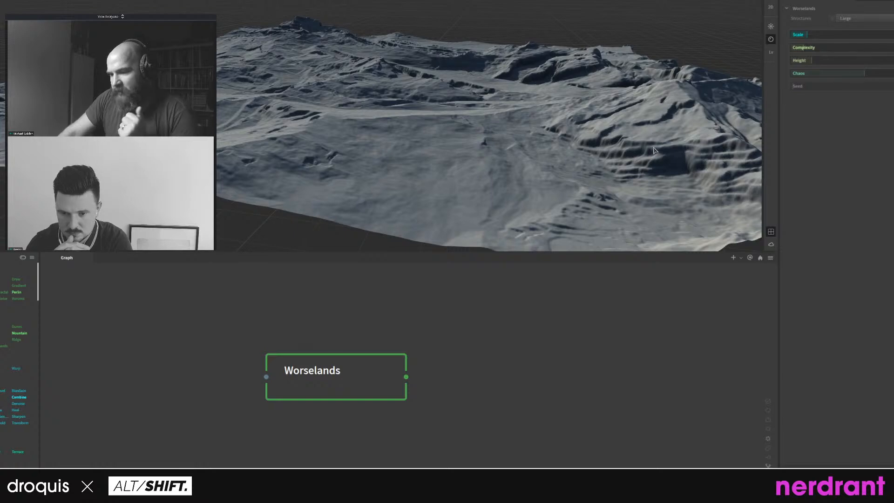
pyautogui.moveTo(581, 141); pyautogui.dragTo(462, 101)
pyautogui.scroll(5, 555, 68)
pyautogui.scroll(-4, 524, 77)
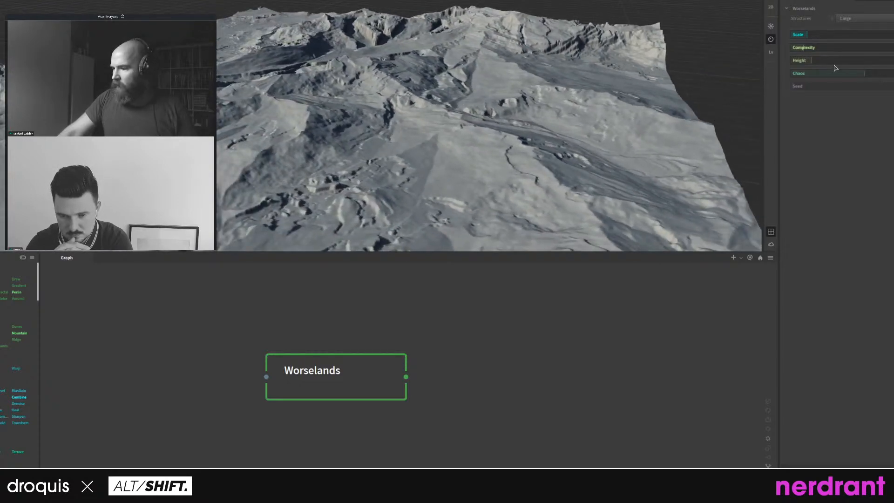
# Try several Seed values for the Worselands node, settle on a low one and inspect the resulting terrain.
pyautogui.click(832, 87)
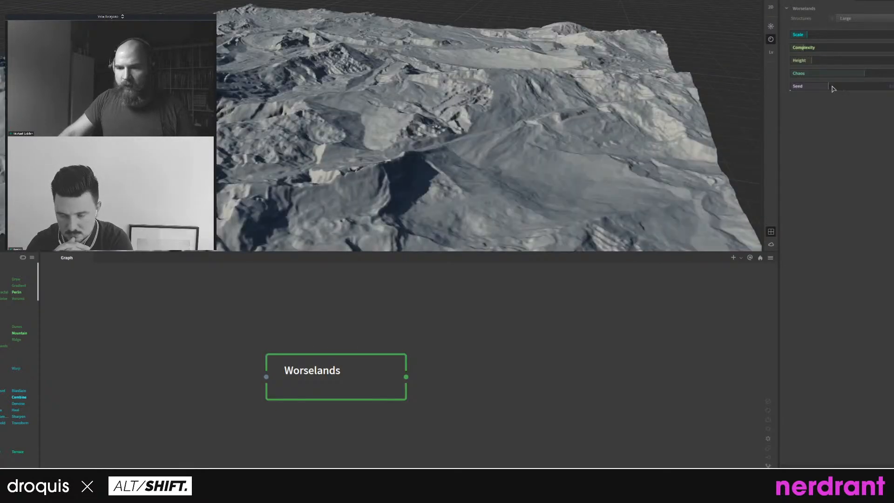
pyautogui.click(870, 87)
pyautogui.click(838, 88)
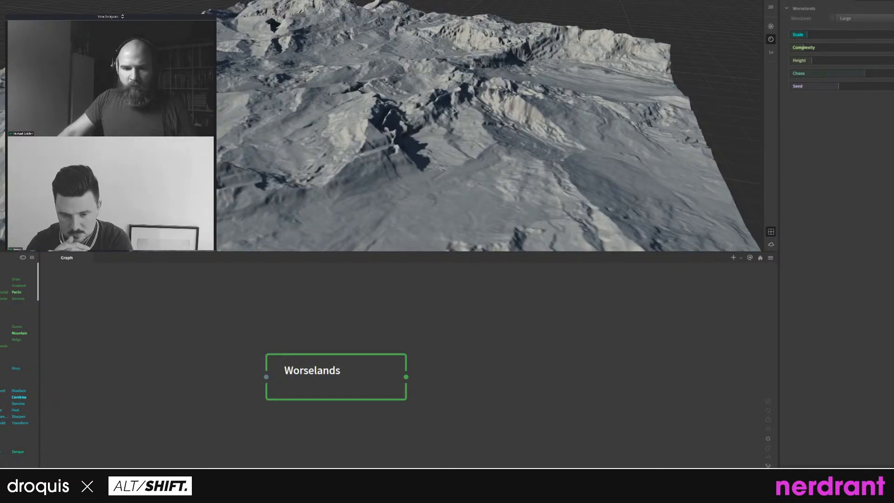
pyautogui.click(810, 87)
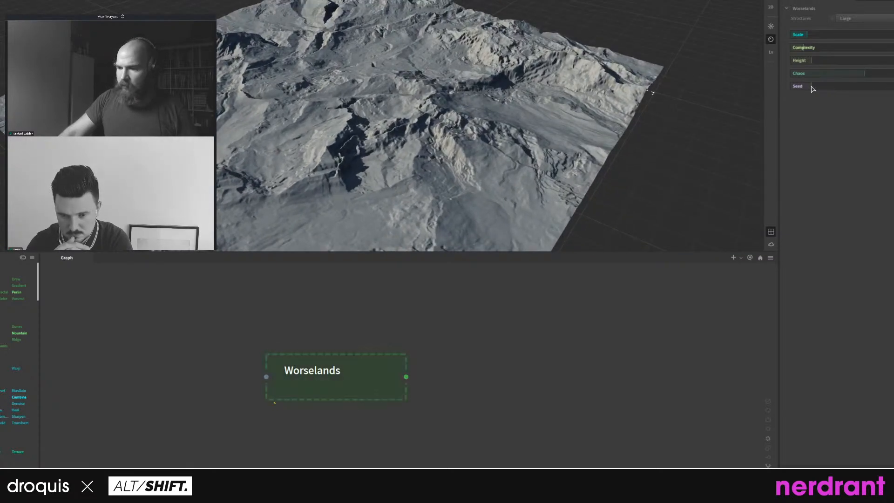
pyautogui.moveTo(306, 142); pyautogui.dragTo(254, 107)
pyautogui.moveTo(421, 76); pyautogui.dragTo(476, 229)
pyautogui.moveTo(515, 316); pyautogui.dragTo(515, 318)
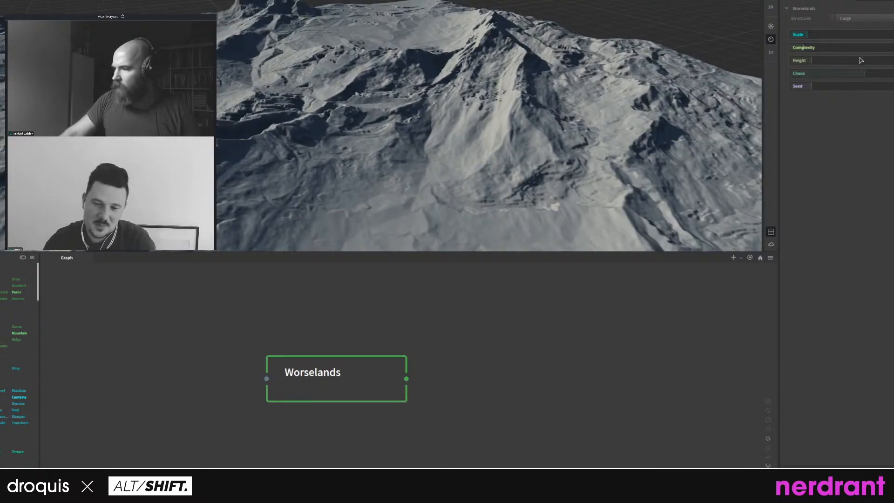
# Turn on Autolevel for the Worselands node and view the whole terrain.
pyautogui.moveTo(547, 369); pyautogui.dragTo(493, 353, button='middle')
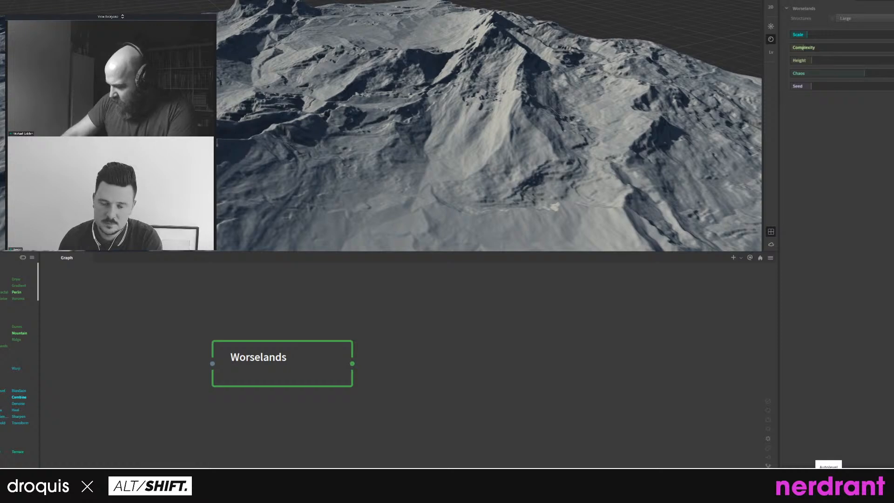
pyautogui.click(828, 474)
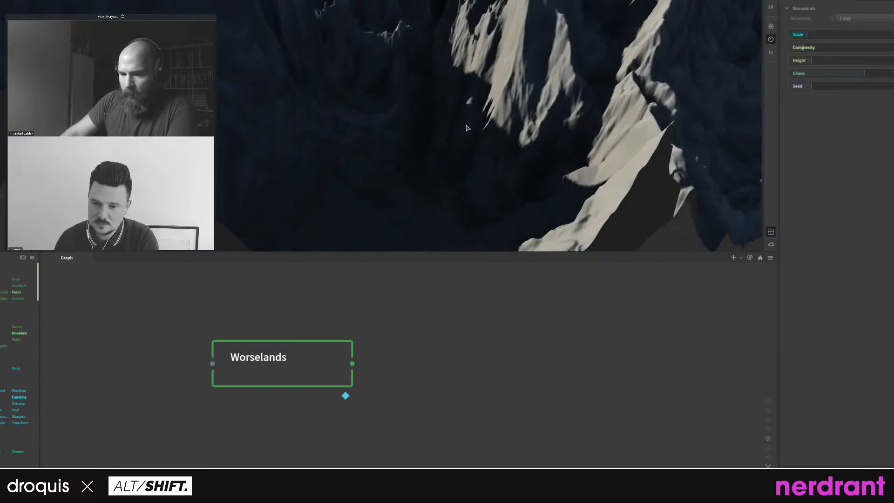
pyautogui.scroll(-5, 463, 121)
pyautogui.moveTo(417, 113); pyautogui.dragTo(409, 148, button='middle')
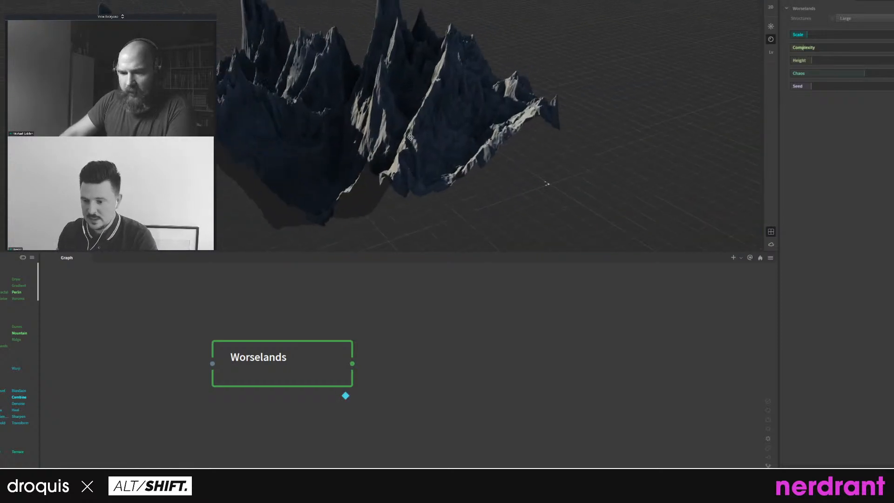
# Add an Erosion node and connect the Worselands output to its input.
pyautogui.scroll(2, 409, 148)
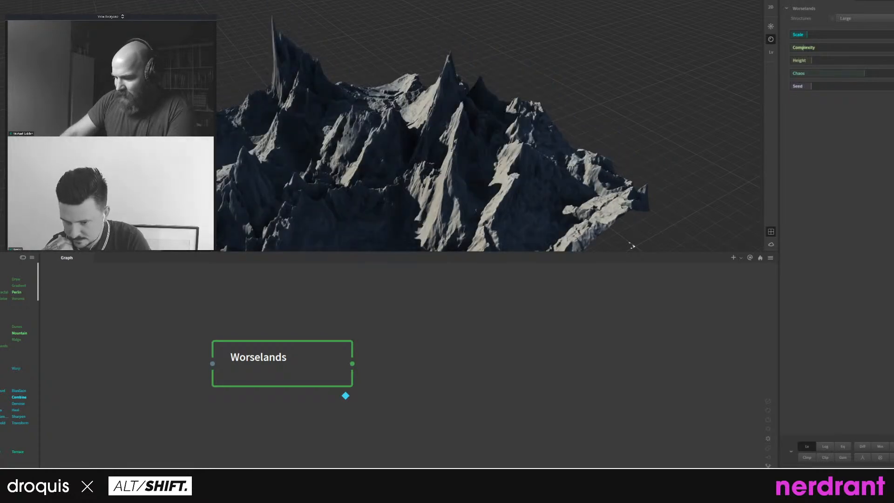
pyautogui.moveTo(478, 175); pyautogui.dragTo(327, 186)
pyautogui.scroll(4, 253, 86)
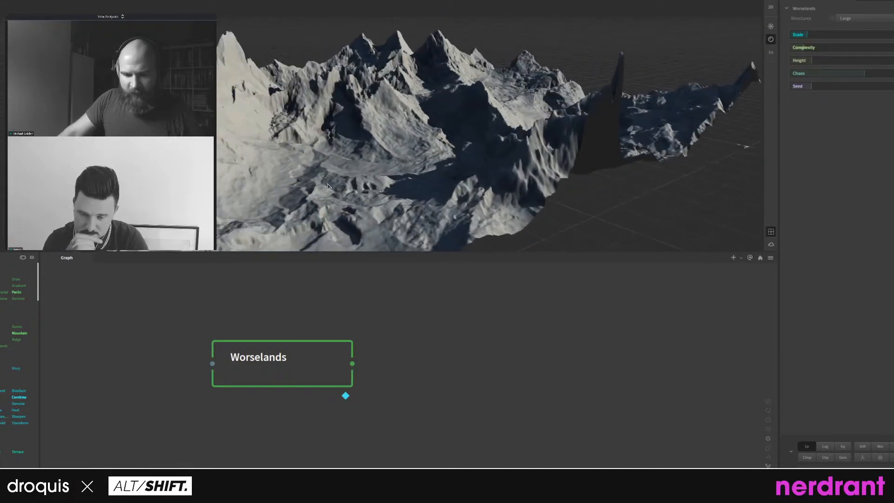
pyautogui.rightClick(456, 357)
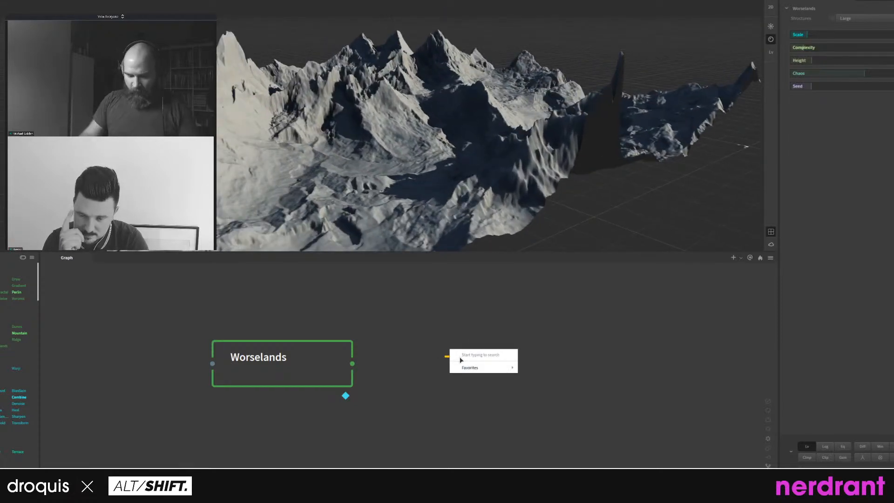
pyautogui.write('erosio')
pyautogui.press('Return')
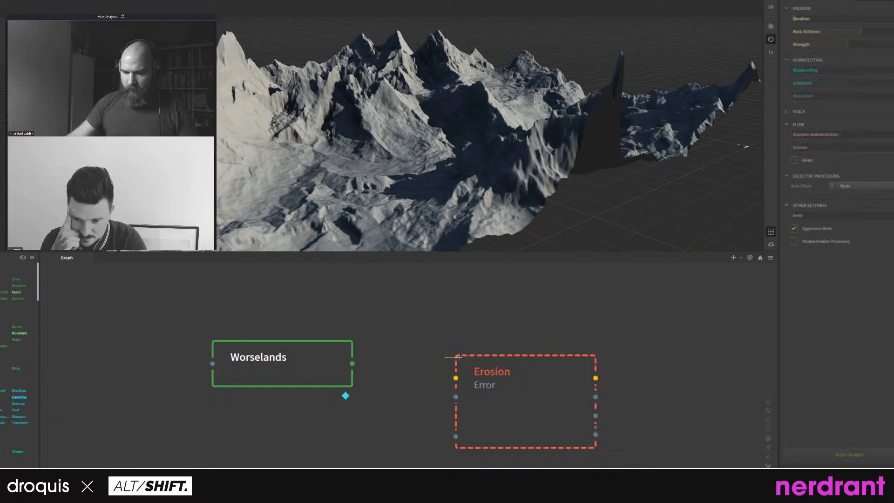
pyautogui.moveTo(446, 357); pyautogui.dragTo(352, 364)
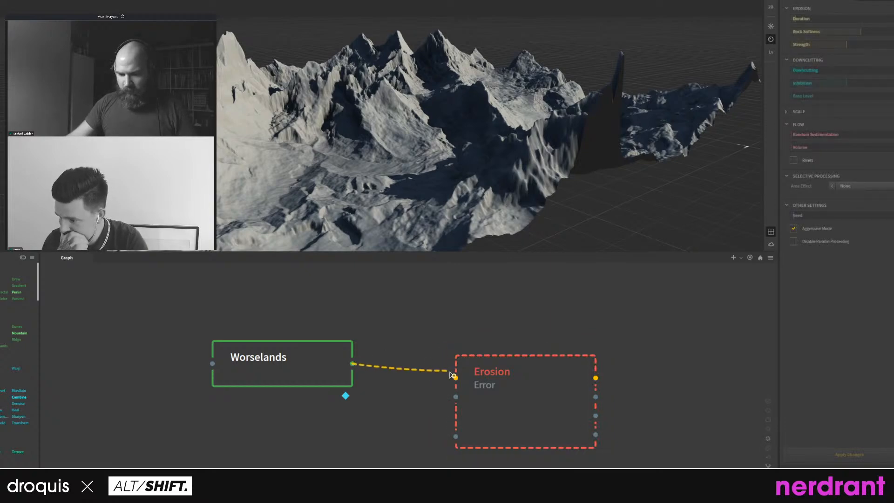
pyautogui.moveTo(487, 305); pyautogui.dragTo(486, 331)
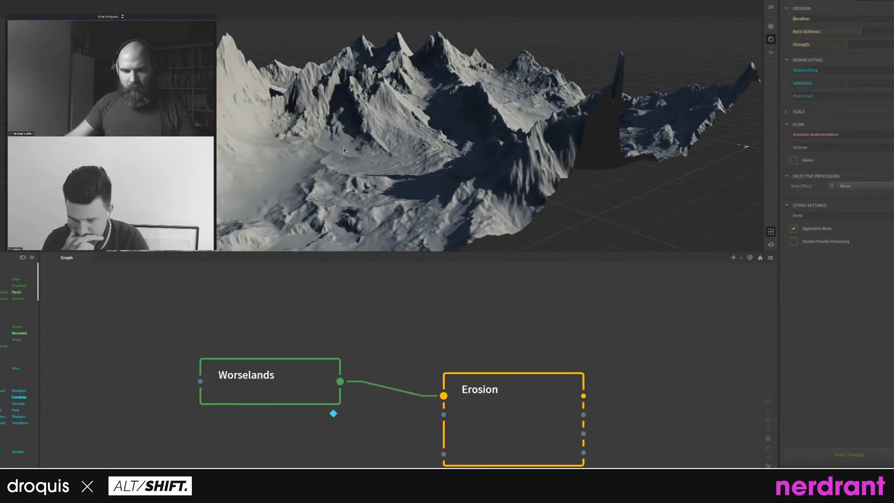
pyautogui.moveTo(343, 147)
pyautogui.mouseDown()
pyautogui.moveTo(375, 159)
pyautogui.moveTo(348, 162)
pyautogui.mouseUp()
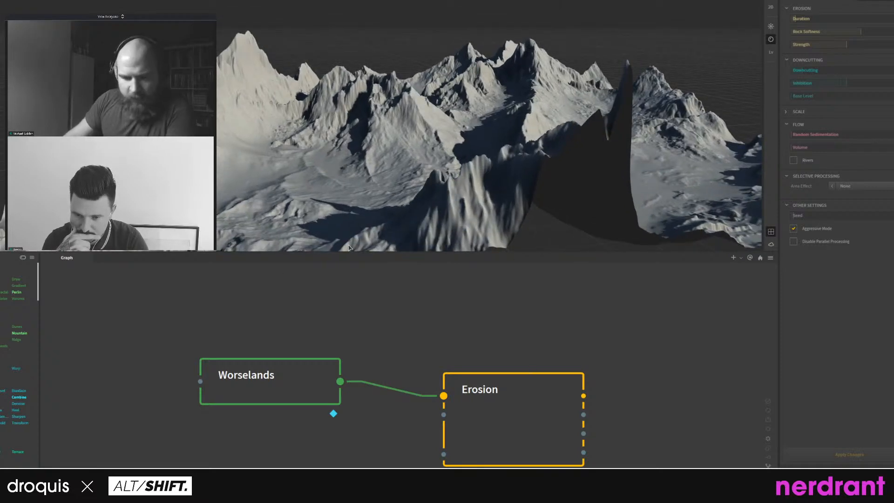
# Increase Random Sedimentation on the Erosion node and lower its Rock Softness.
pyautogui.click(829, 135)
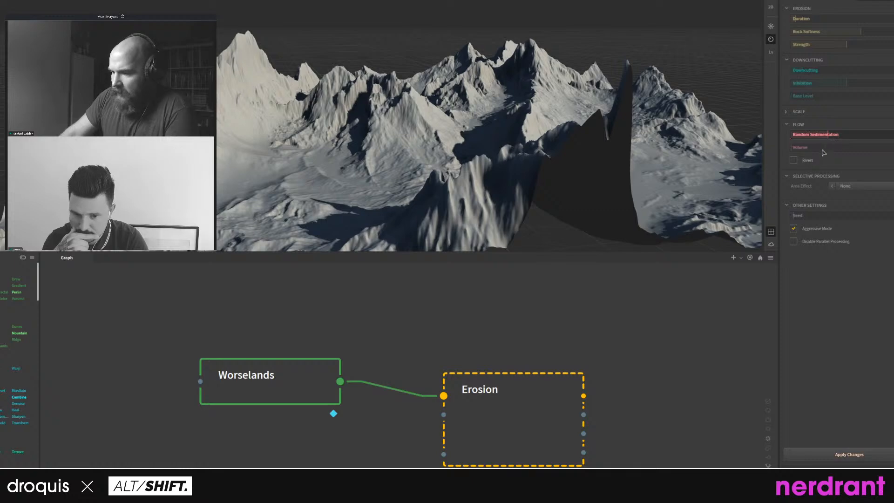
pyautogui.click(517, 384)
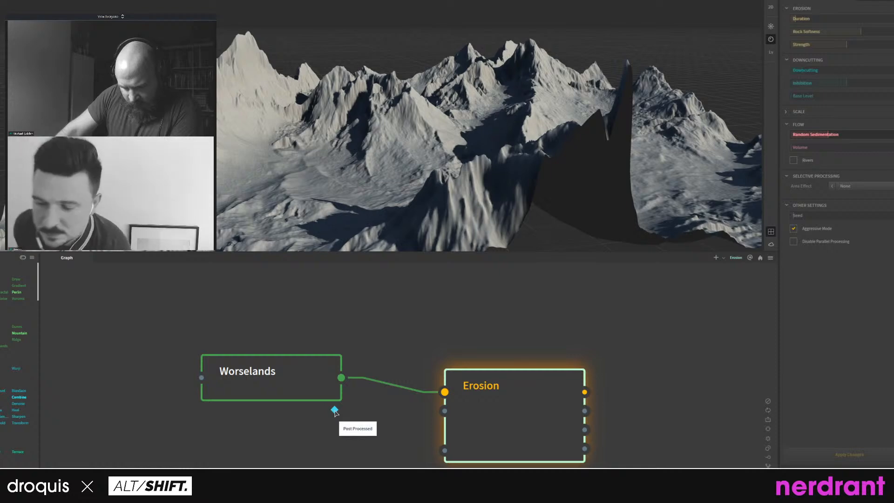
pyautogui.moveTo(492, 431); pyautogui.dragTo(484, 437, button='middle')
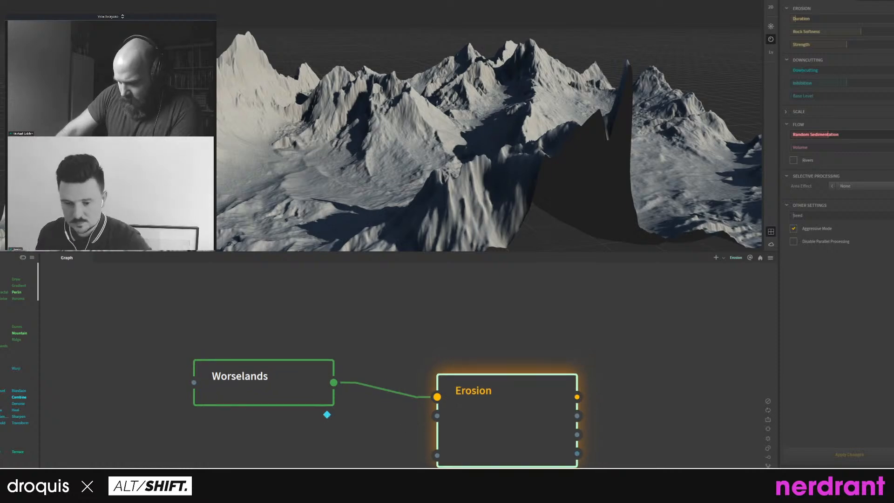
pyautogui.moveTo(629, 460); pyautogui.dragTo(631, 455, button='middle')
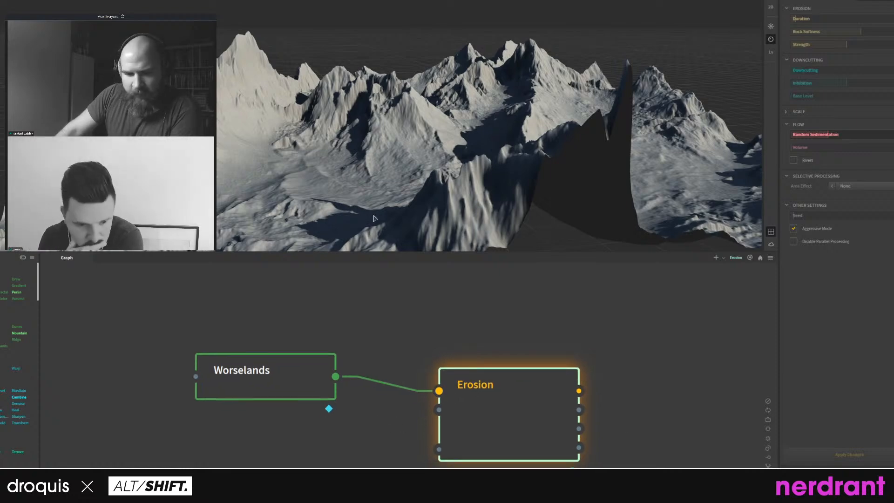
pyautogui.click(819, 32)
pyautogui.moveTo(389, 138); pyautogui.dragTo(610, 186)
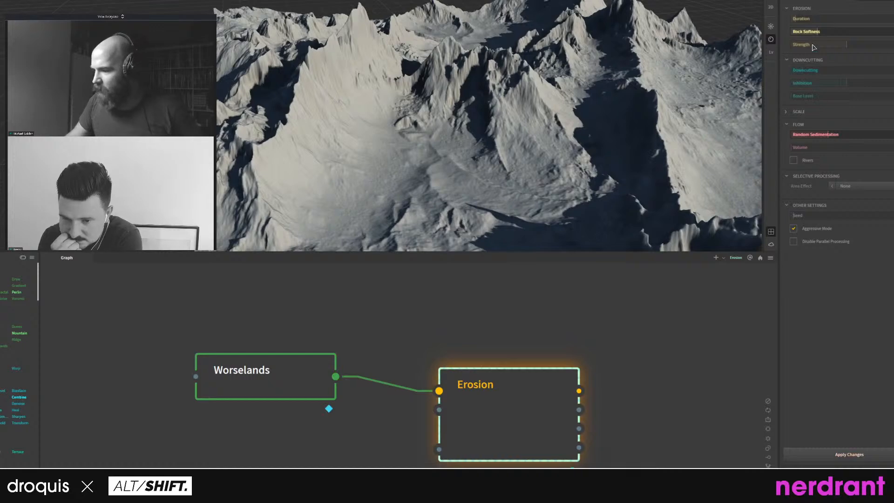
# Try a longer Duration on the Erosion node, dismissing the high value warning, and rebuild the terrain.
pyautogui.click(863, 20)
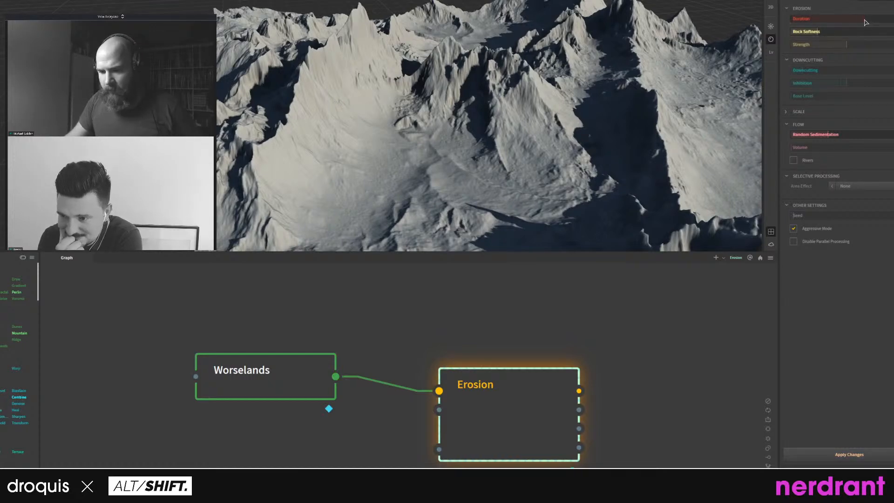
pyautogui.moveTo(571, 333); pyautogui.dragTo(558, 329)
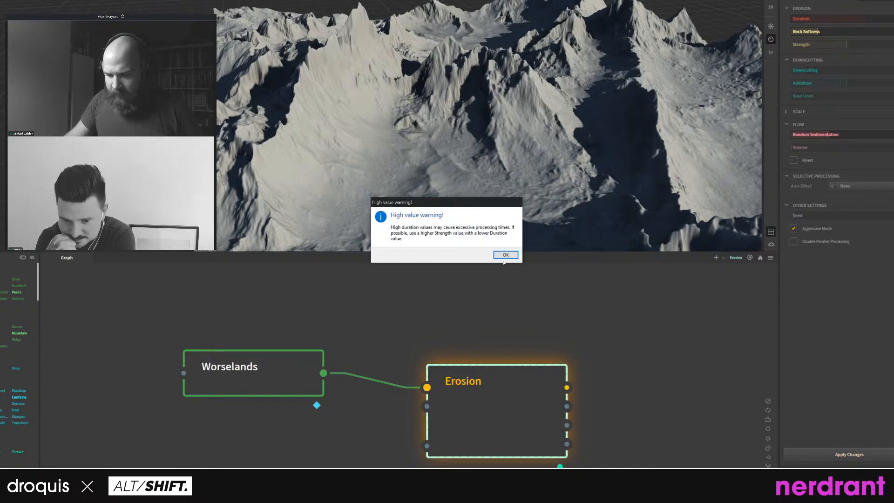
pyautogui.click(499, 259)
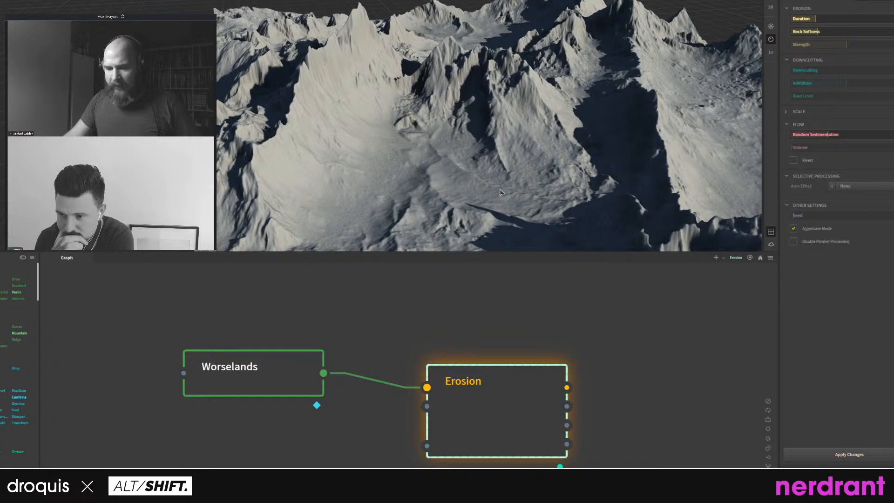
pyautogui.moveTo(604, 100); pyautogui.dragTo(505, 84, button='middle')
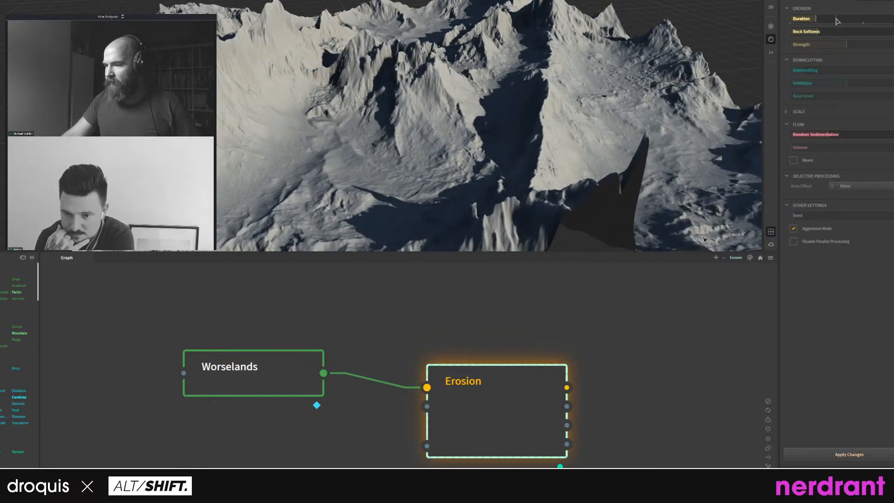
pyautogui.moveTo(494, 338); pyautogui.dragTo(483, 339, button='middle')
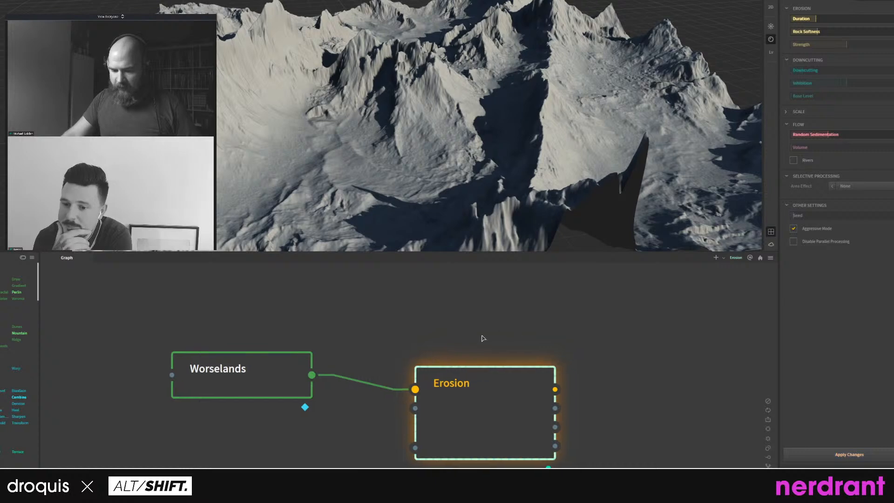
pyautogui.click(471, 393)
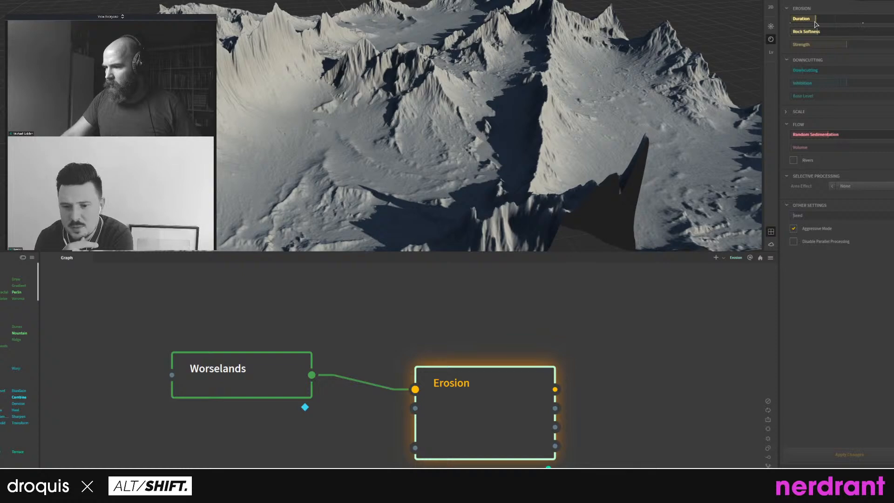
# Reduce the Erosion node's Duration to a very low value and rebuild the terrain.
pyautogui.click(796, 19)
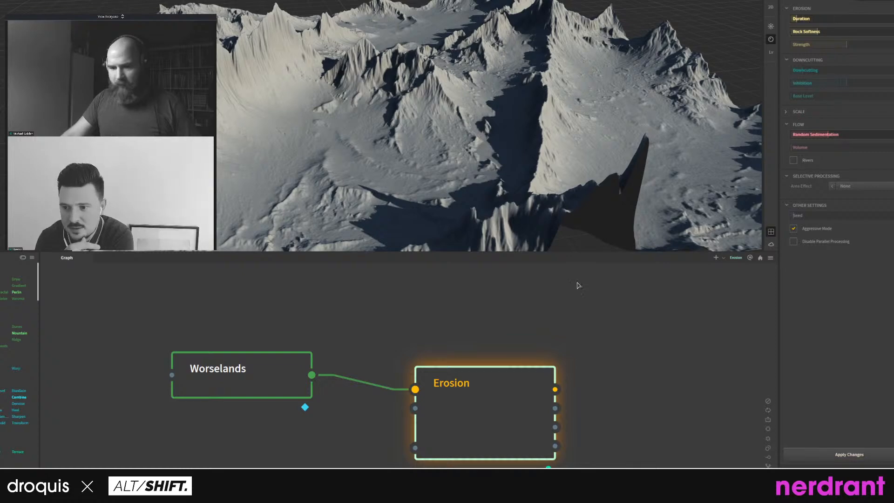
pyautogui.moveTo(483, 386); pyautogui.dragTo(483, 403, button='middle')
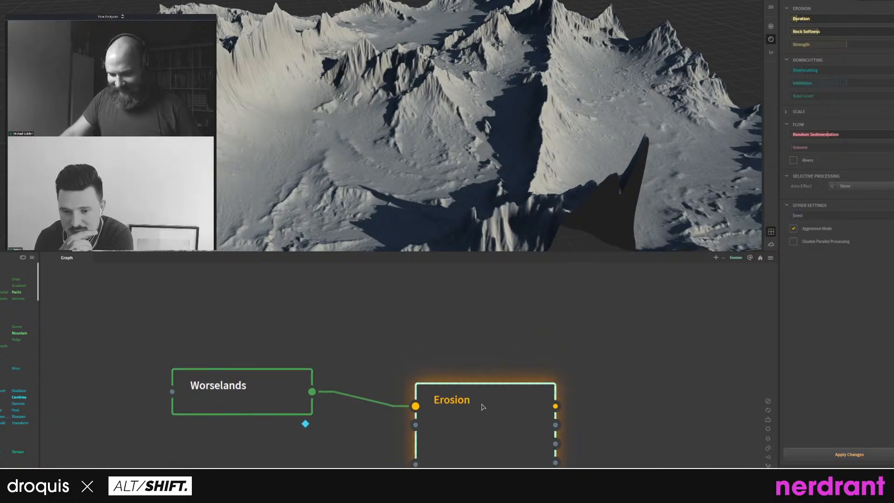
pyautogui.click(483, 410)
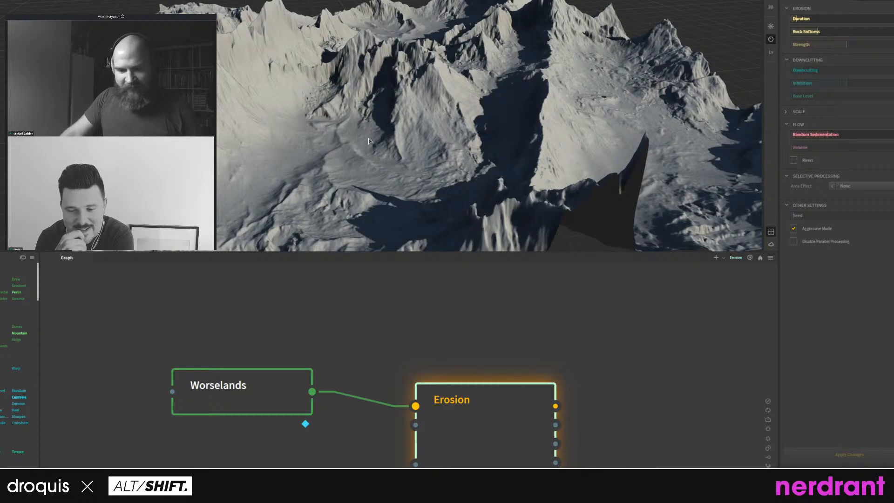
pyautogui.moveTo(626, 357); pyautogui.dragTo(624, 355, button='middle')
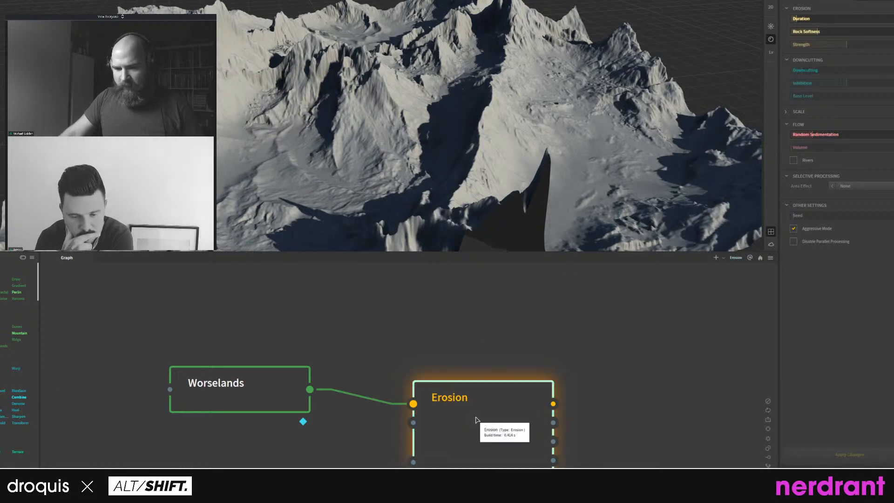
pyautogui.moveTo(640, 421); pyautogui.dragTo(558, 369)
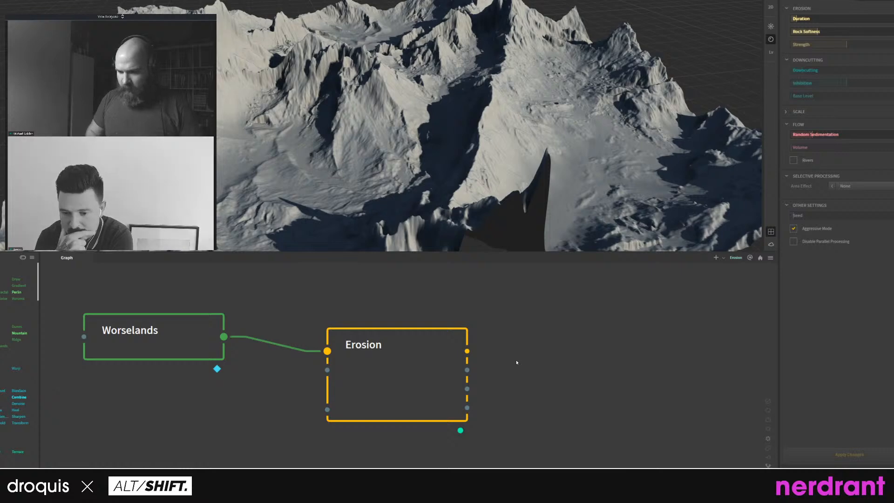
# Add a Breaker node fed by the Erosion output, align it in the graph, and compare the Erosion and Breaker results.
pyautogui.press('b')
pyautogui.moveTo(467, 350); pyautogui.dragTo(513, 385)
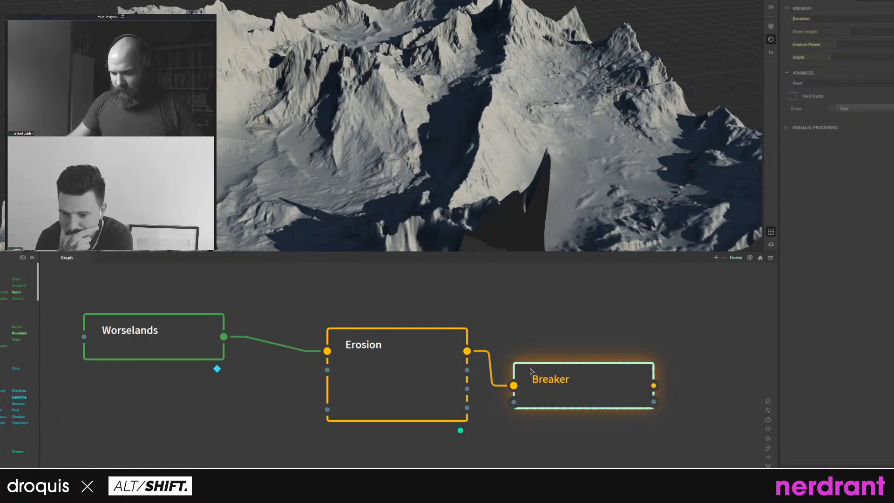
pyautogui.moveTo(543, 346); pyautogui.dragTo(516, 370)
pyautogui.moveTo(543, 416); pyautogui.dragTo(588, 365)
pyautogui.moveTo(581, 439); pyautogui.dragTo(562, 463)
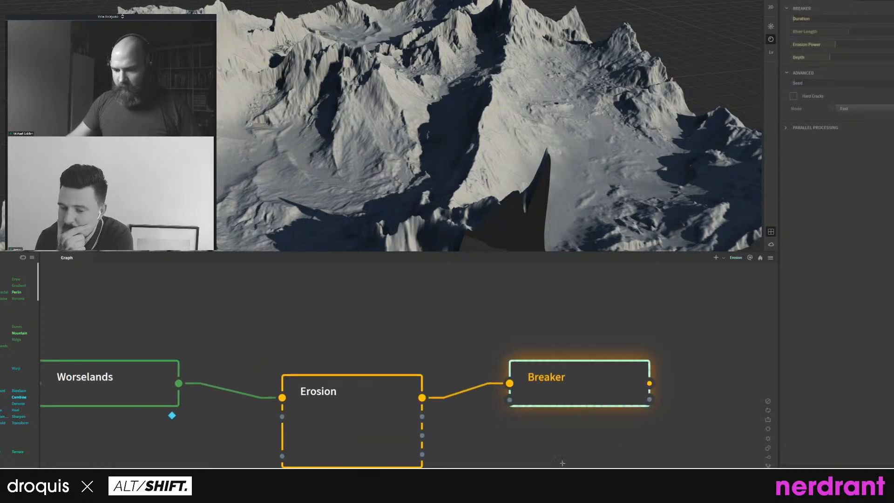
pyautogui.click(580, 393)
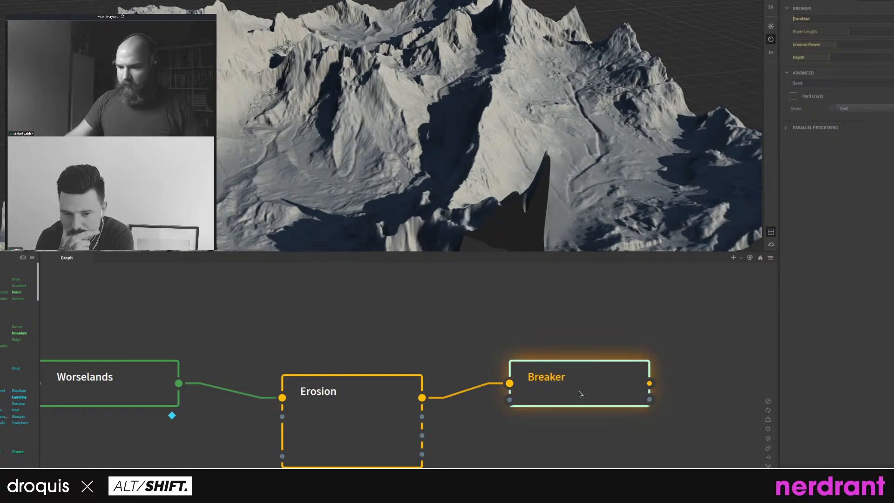
pyautogui.click(349, 398)
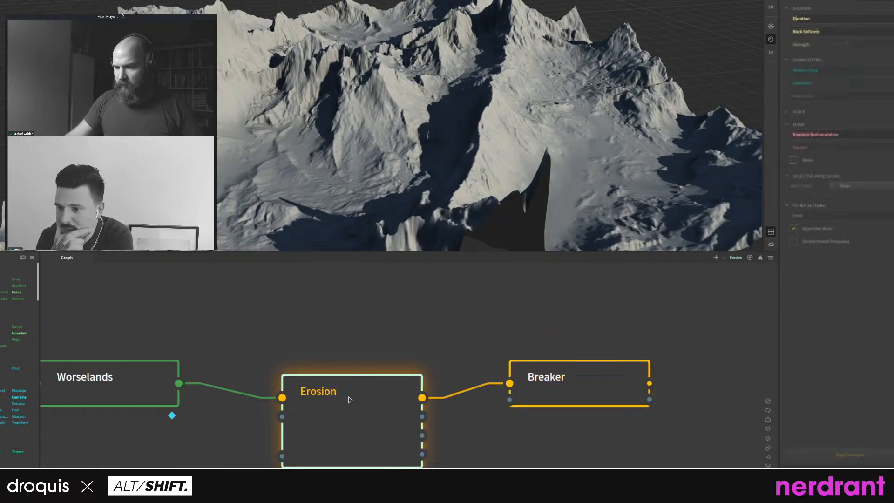
pyautogui.click(555, 365)
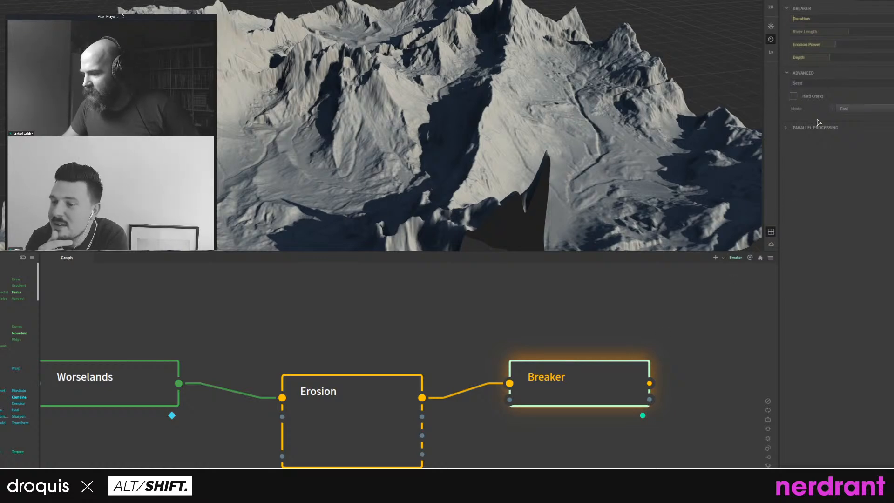
# Raise the Breaker node's Depth, Erosion Power and River Length.
pyautogui.click(845, 58)
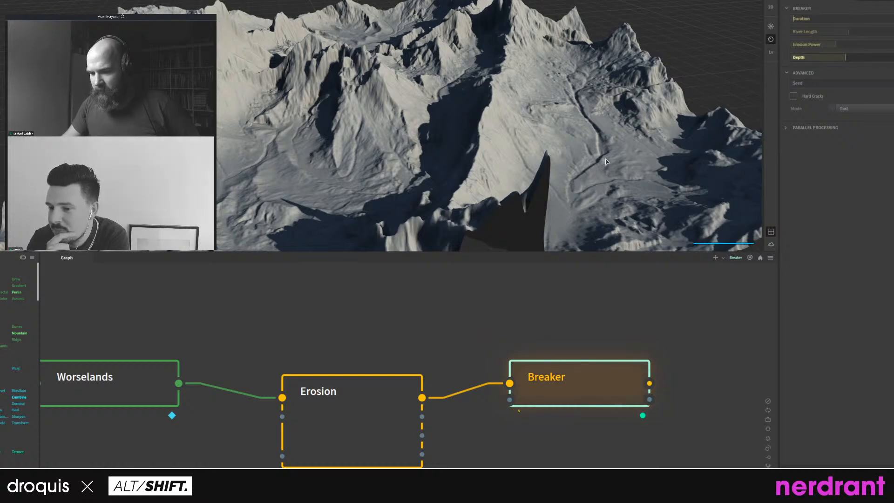
pyautogui.click(870, 58)
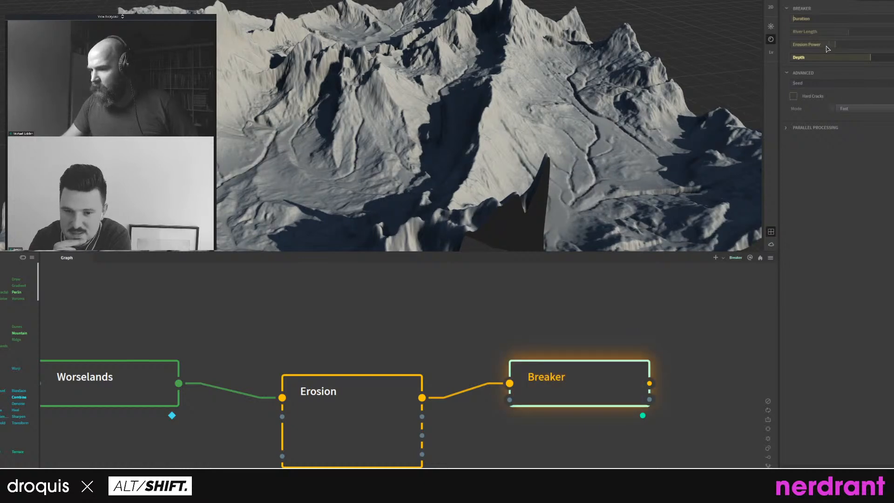
pyautogui.click(870, 46)
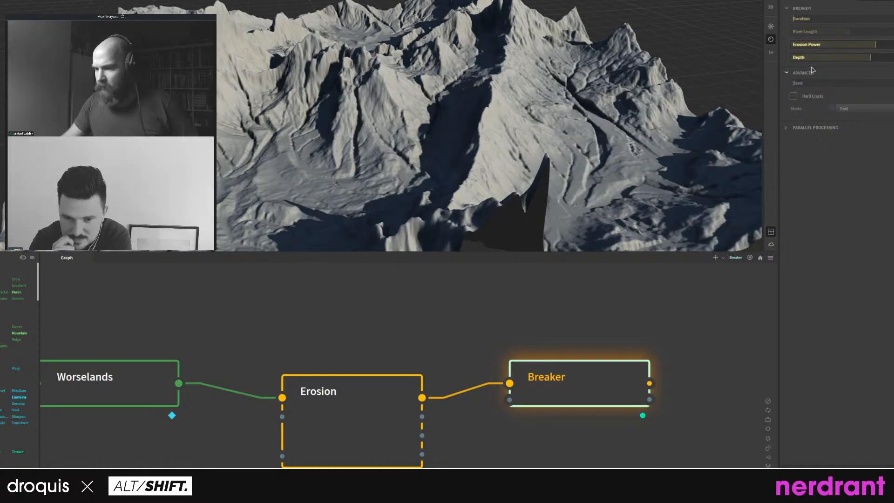
pyautogui.click(867, 31)
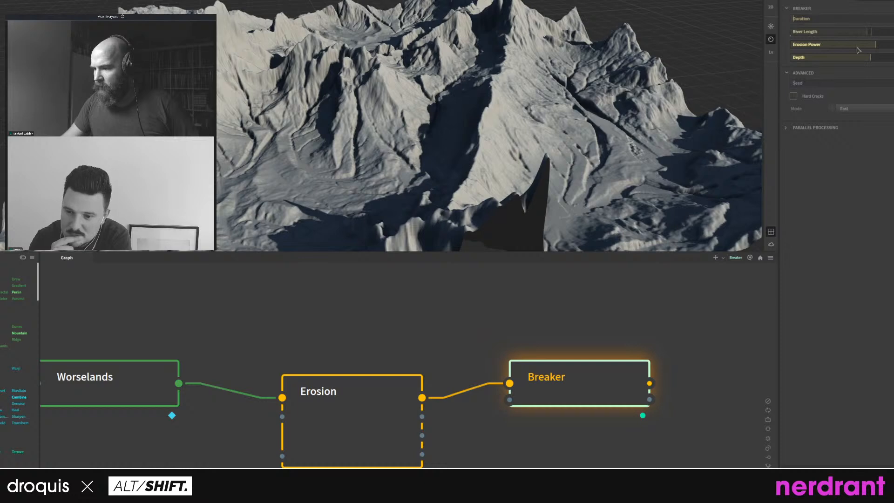
# Inspect the carved channels up close and reduce the Breaker node's Depth to a moderate value.
pyautogui.moveTo(250, 163); pyautogui.dragTo(397, 174)
pyautogui.scroll(3, 397, 174)
pyautogui.scroll(-2, 397, 175)
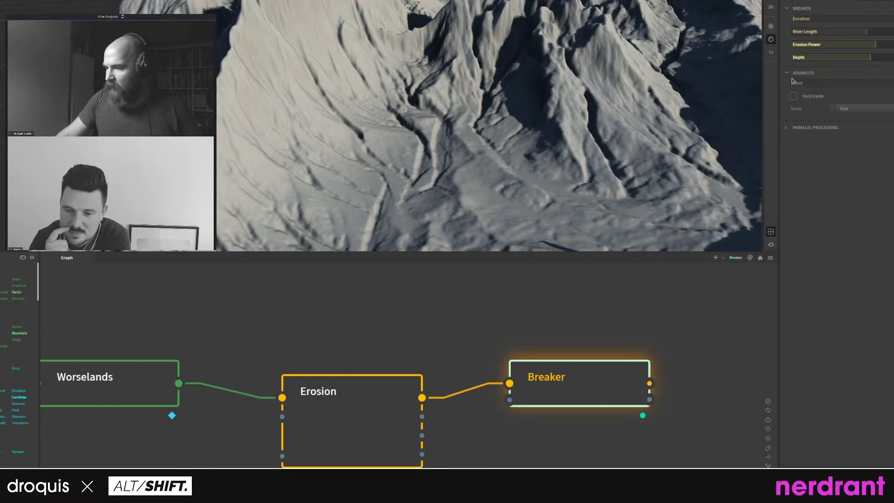
pyautogui.click(830, 57)
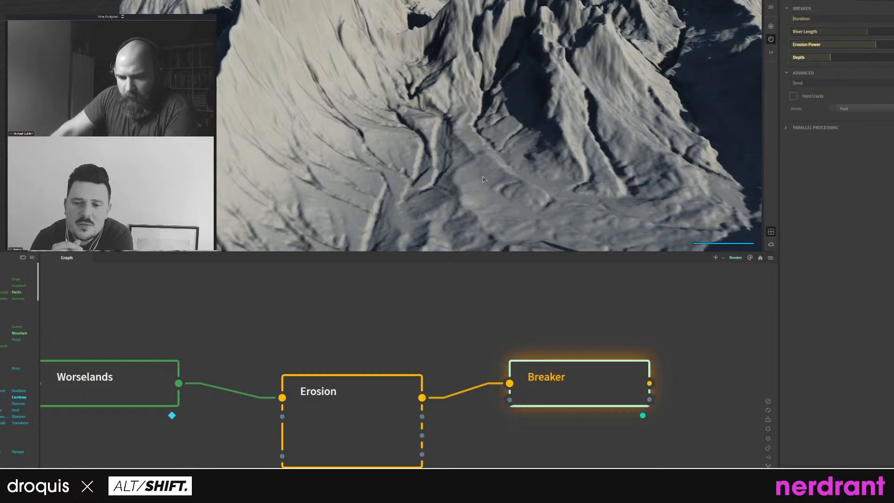
pyautogui.moveTo(483, 160); pyautogui.dragTo(513, 126)
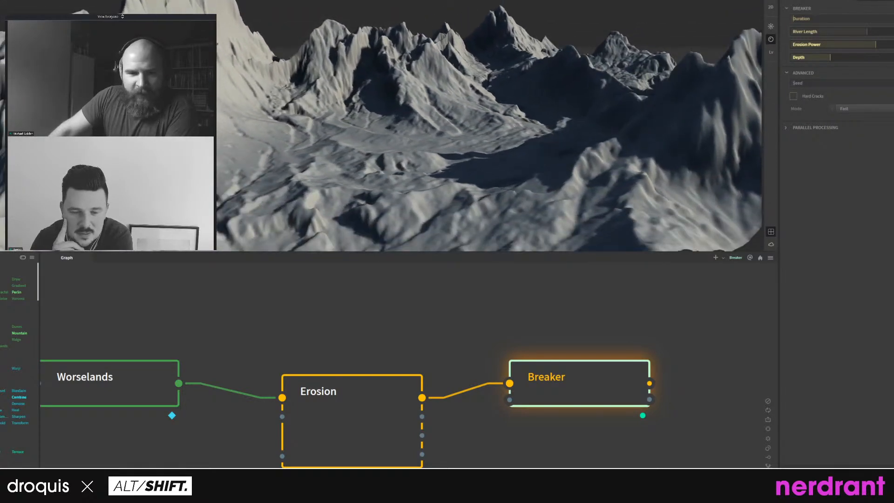
# Switch the terrain preview to the experimental 4K resolution and accept the confirmation.
pyautogui.click(82, 20)
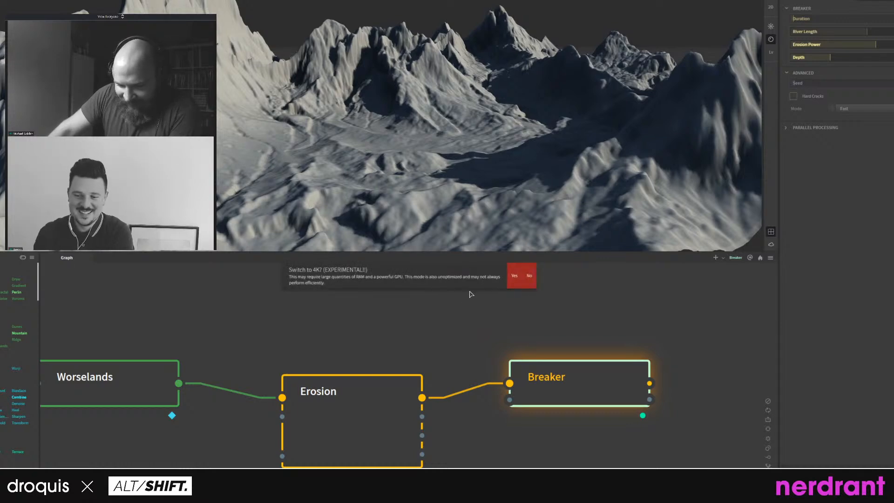
pyautogui.click(516, 278)
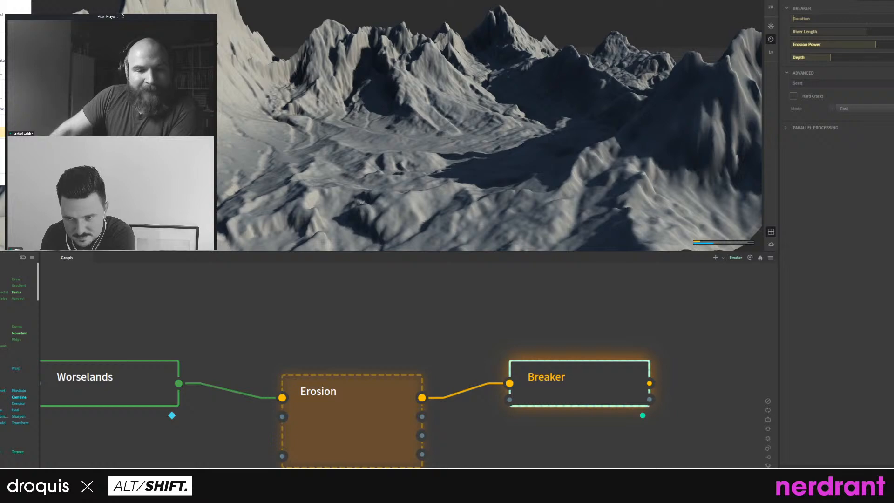
# Review the Navigation, Viewport and Paths preferences and close them without saving changes.
pyautogui.click(3, 132)
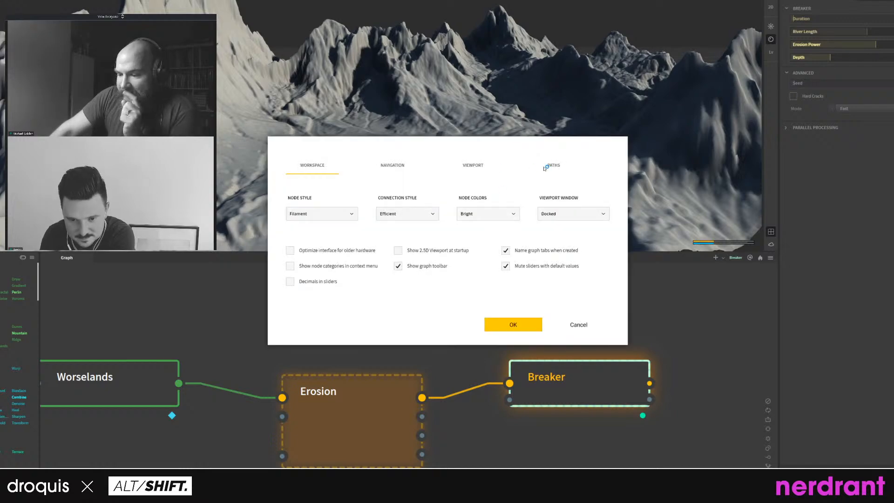
pyautogui.click(395, 166)
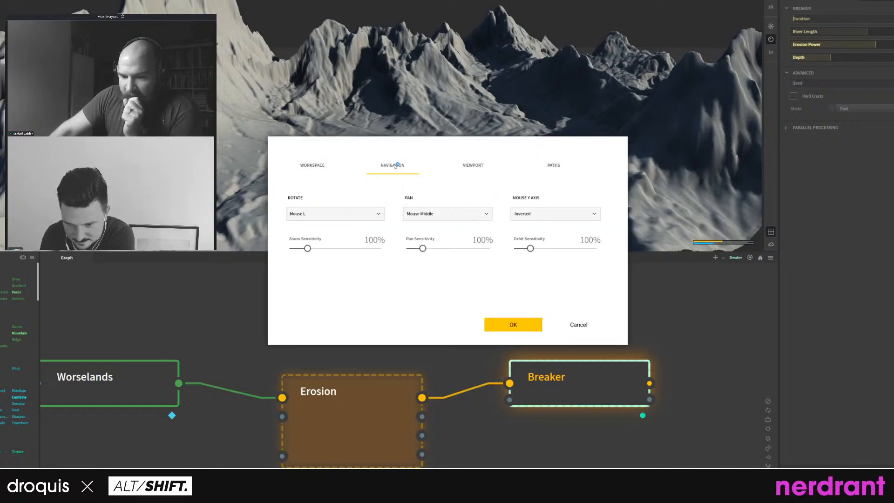
pyautogui.click(464, 164)
pyautogui.click(555, 165)
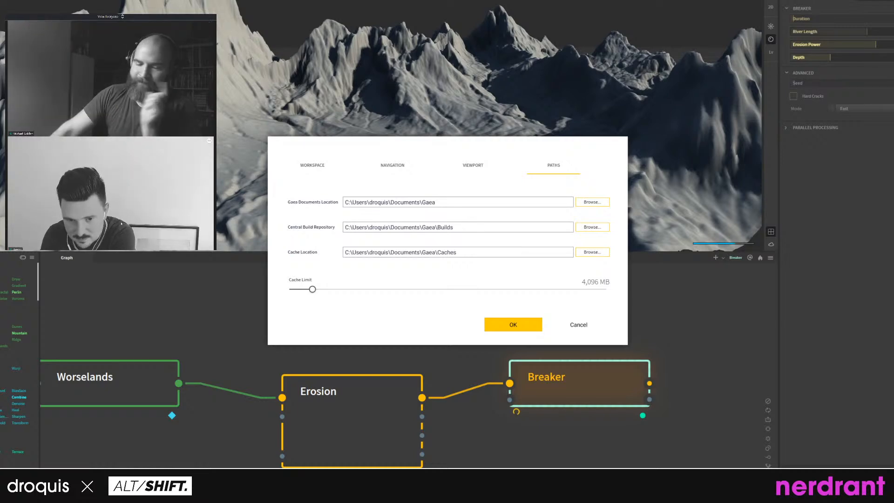
pyautogui.click(583, 328)
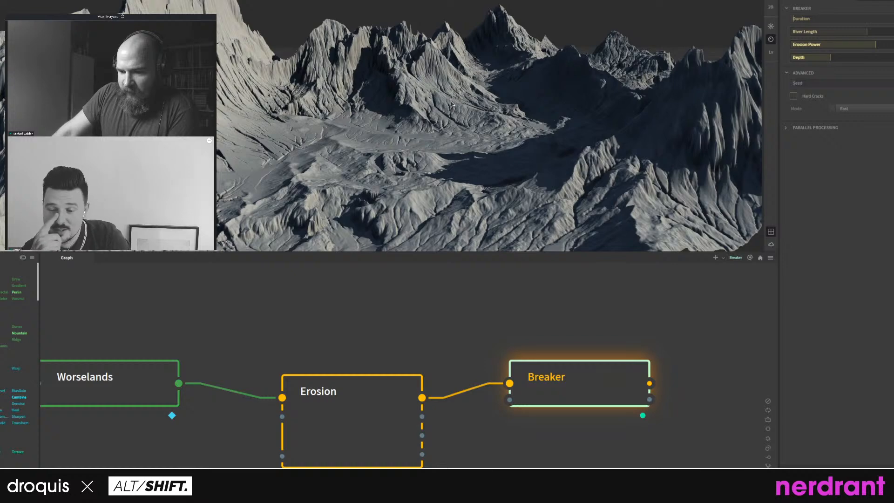
# Examine the 4K Breaker terrain up close, checking the carved channels on the mountain slopes and valley floor.
pyautogui.scroll(5, 447, 86)
pyautogui.scroll(-3, 477, 84)
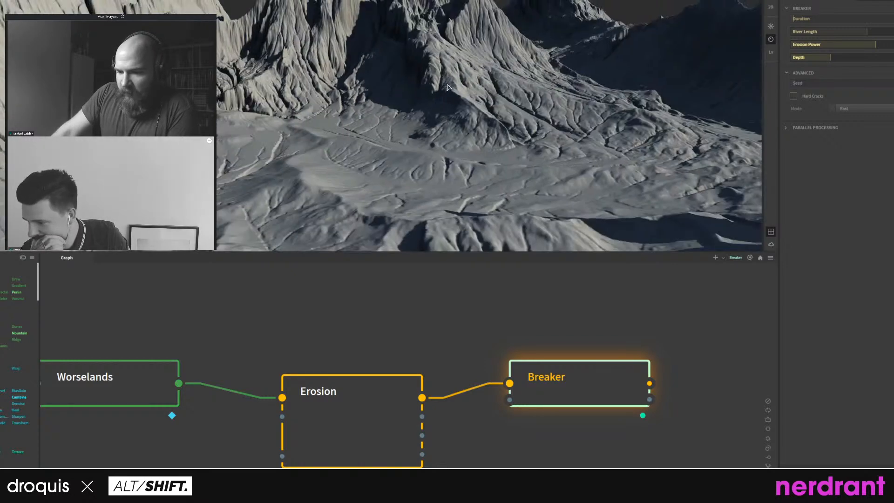
pyautogui.moveTo(478, 86); pyautogui.dragTo(382, 80)
pyautogui.moveTo(380, 116); pyautogui.dragTo(401, 79)
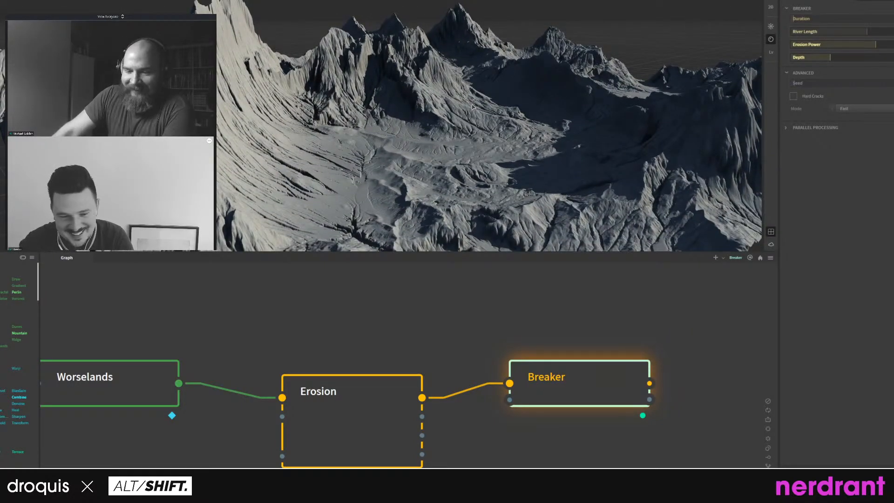
pyautogui.moveTo(472, 106); pyautogui.dragTo(455, 125)
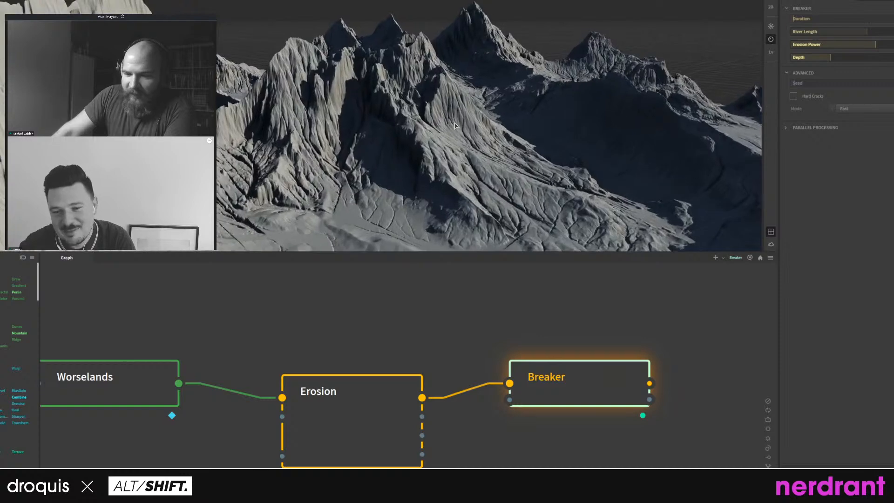
pyautogui.scroll(-3, 454, 124)
pyautogui.scroll(5, 367, 206)
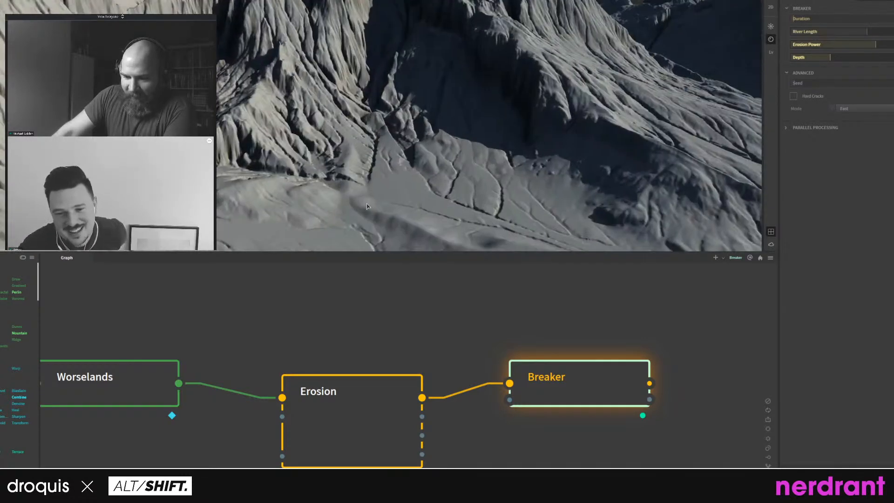
pyautogui.scroll(-4, 366, 206)
pyautogui.rightClick(370, 319)
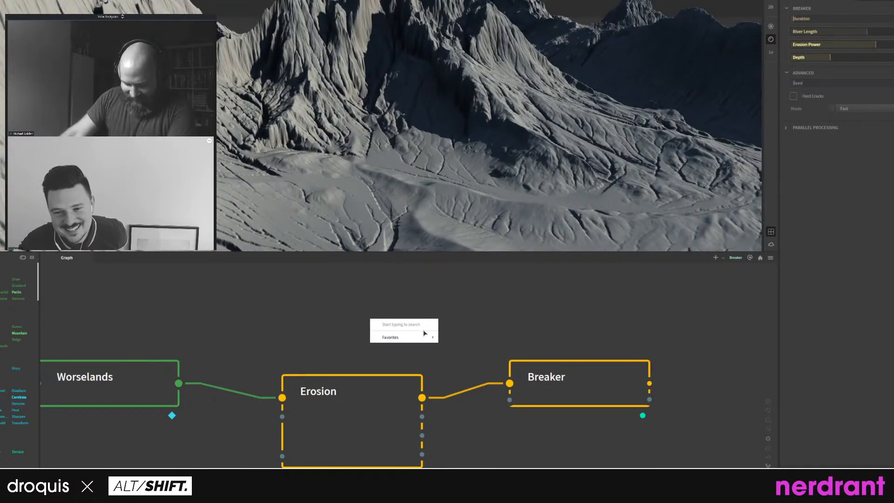
pyautogui.write('free')
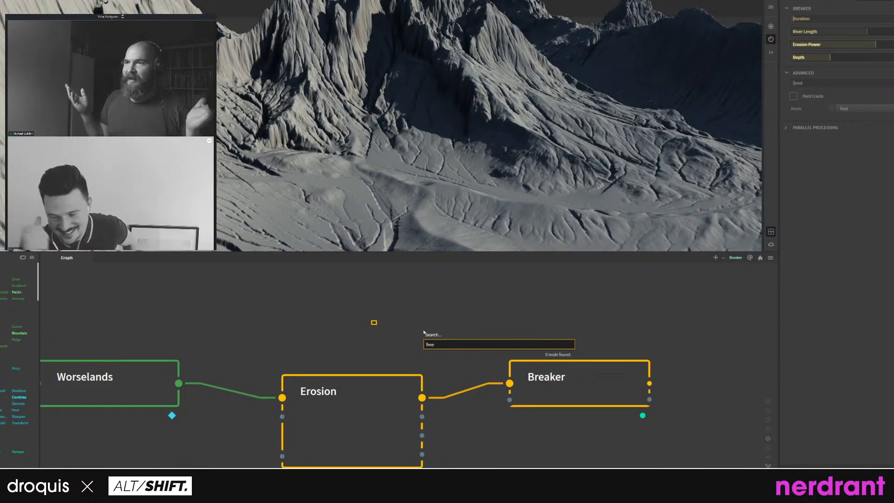
pyautogui.press('Escape')
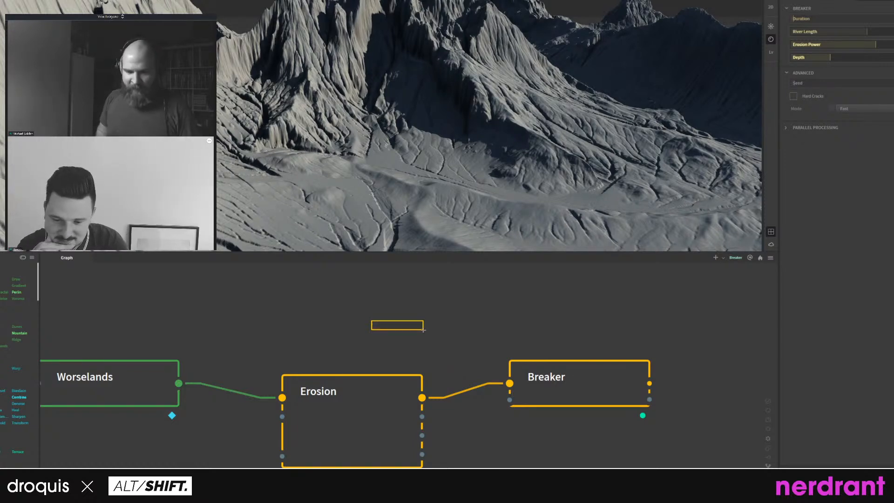
pyautogui.moveTo(423, 329); pyautogui.dragTo(354, 328)
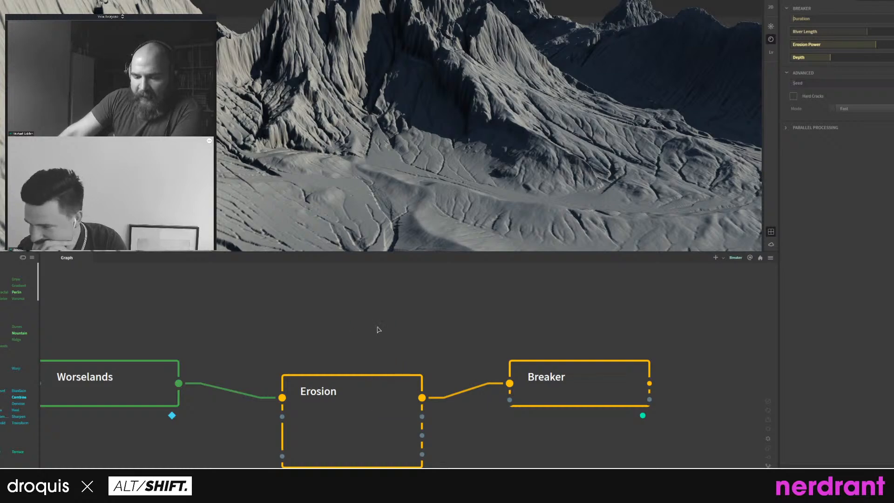
# Check the eroded slopes from other angles and reduce the Breaker node's Depth further to a low value.
pyautogui.scroll(-3, 366, 176)
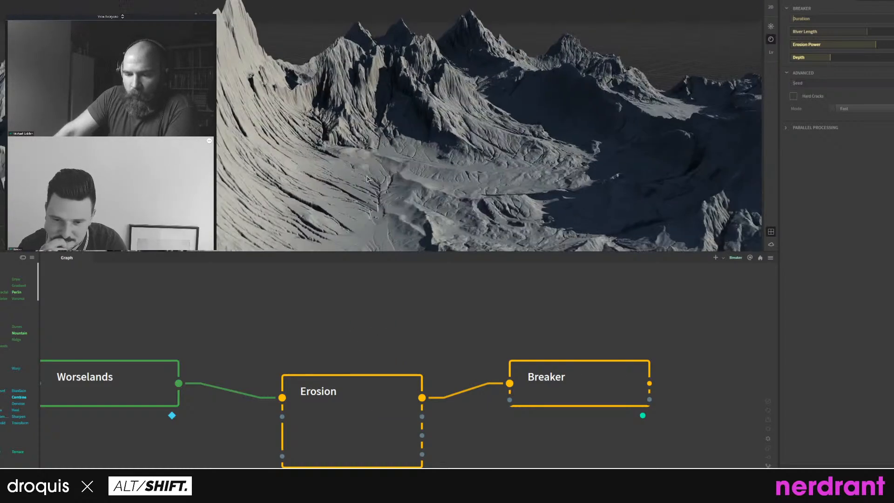
pyautogui.moveTo(393, 180); pyautogui.dragTo(372, 108)
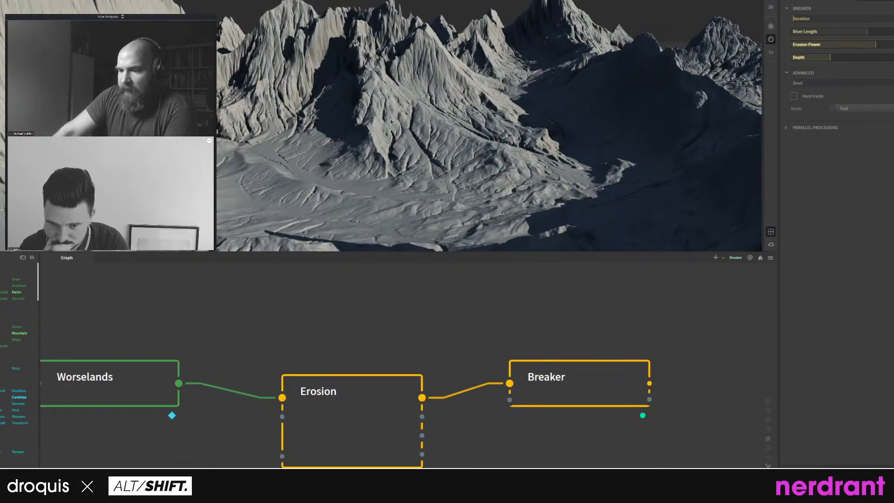
pyautogui.moveTo(469, 118); pyautogui.dragTo(333, 150)
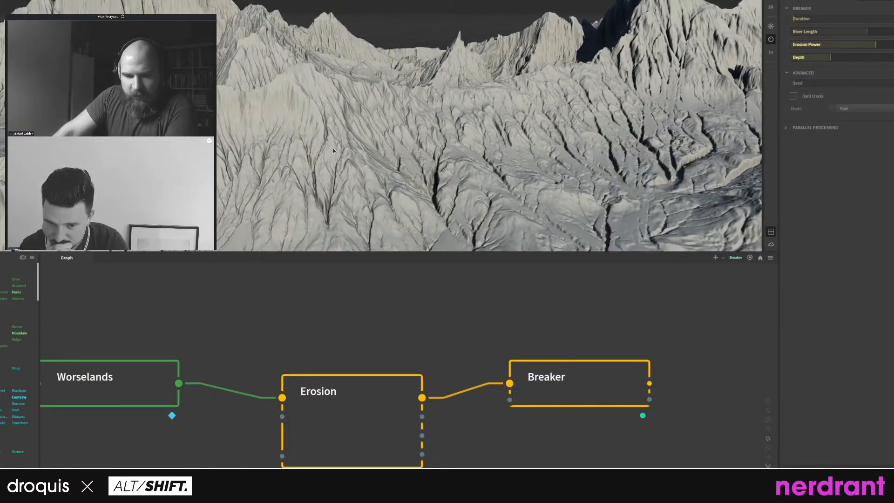
pyautogui.click(569, 378)
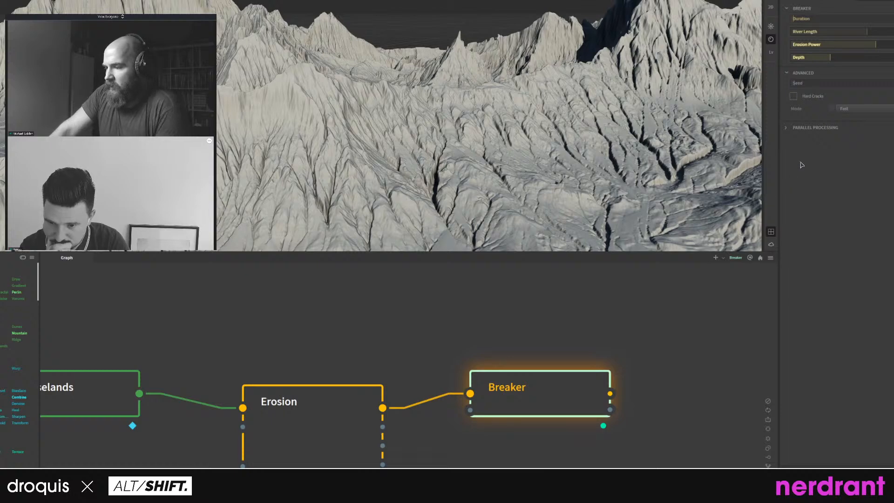
pyautogui.moveTo(820, 57); pyautogui.dragTo(811, 57)
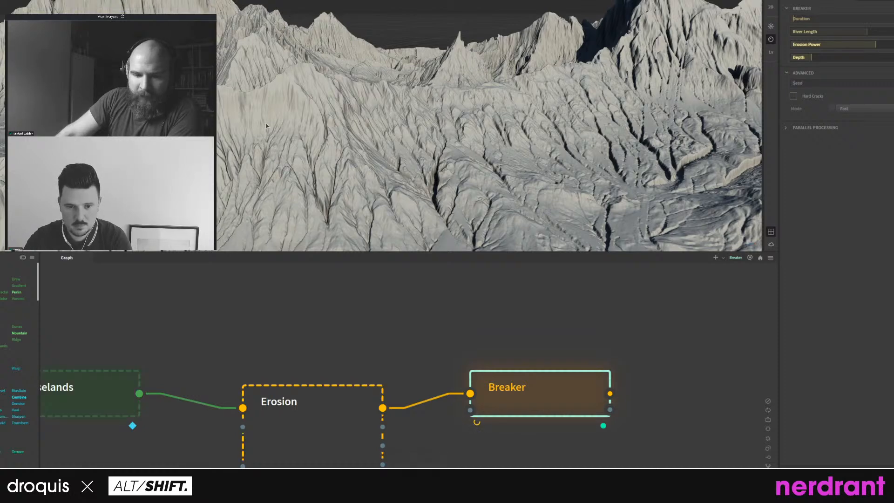
# Examine the terrain with the shallower Breaker carving from several angles, including its outer edge.
pyautogui.scroll(-2, 346, 348)
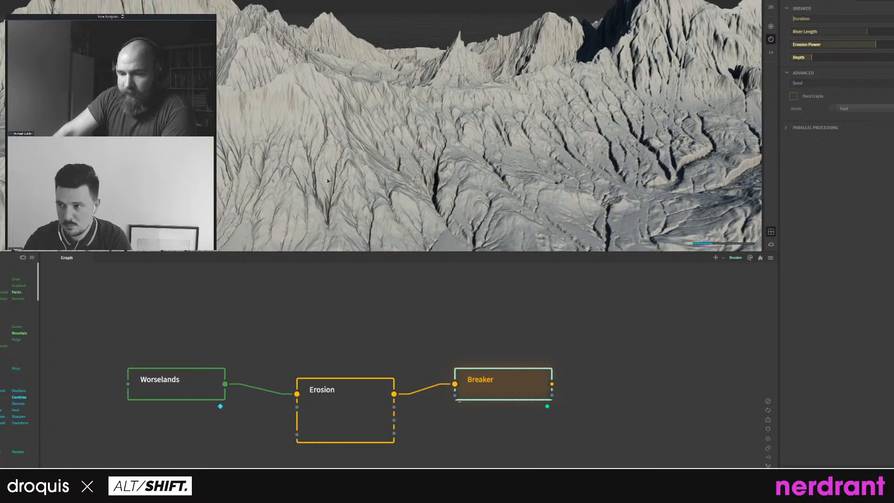
pyautogui.moveTo(313, 162); pyautogui.dragTo(347, 165)
pyautogui.scroll(4, 362, 148)
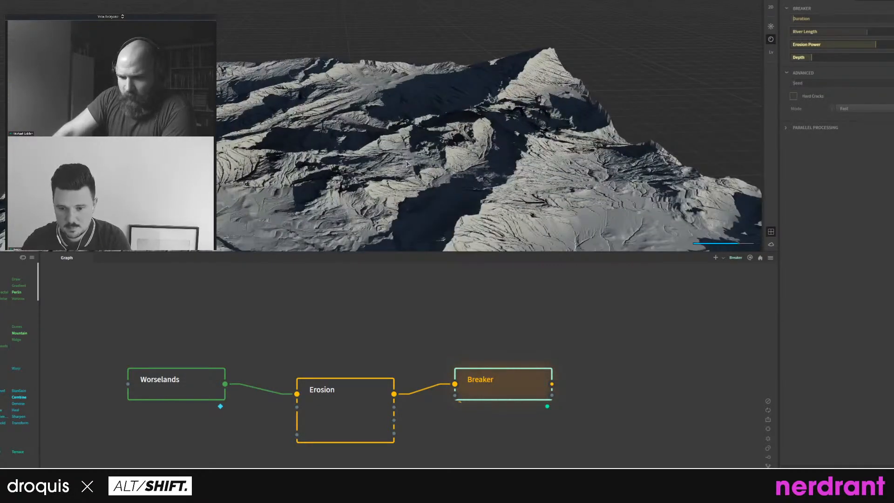
pyautogui.moveTo(408, 164); pyautogui.dragTo(561, 229)
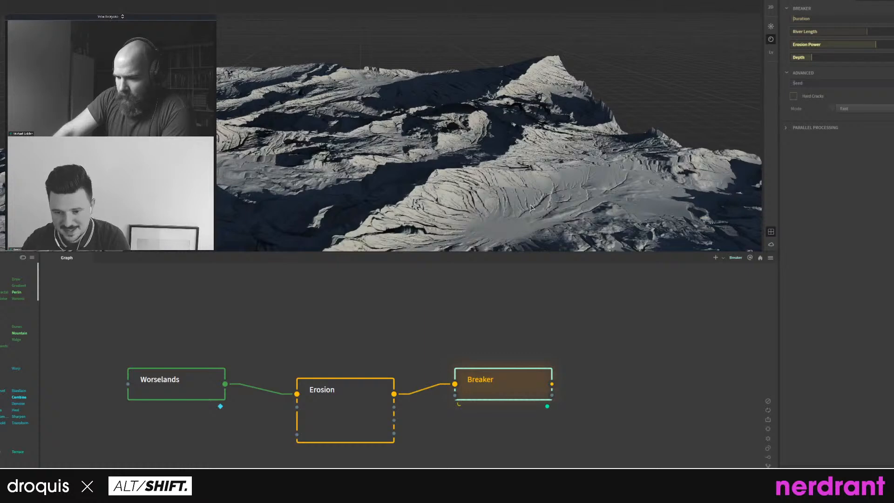
pyautogui.scroll(-5, 435, 192)
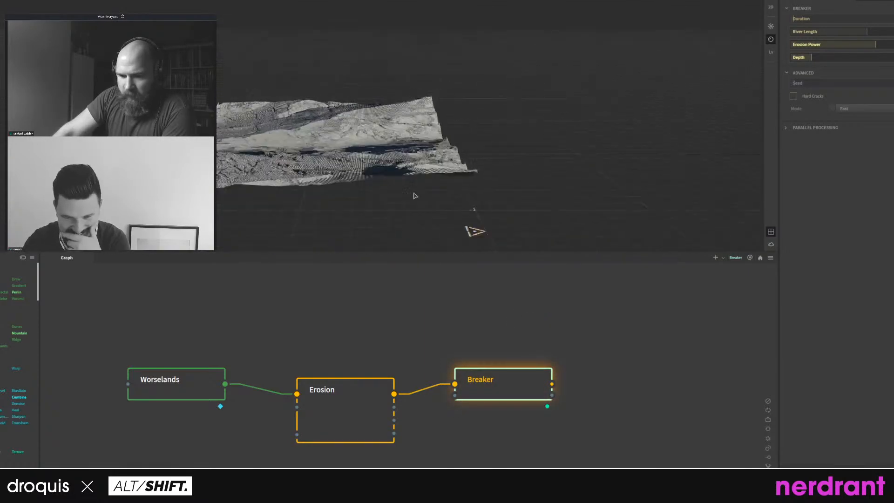
pyautogui.moveTo(414, 196); pyautogui.dragTo(519, 309)
pyautogui.click(618, 343)
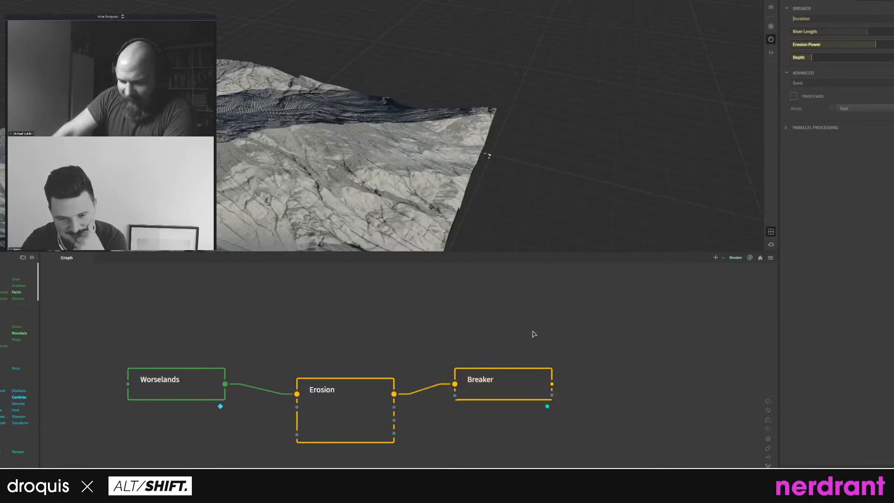
pyautogui.click(492, 375)
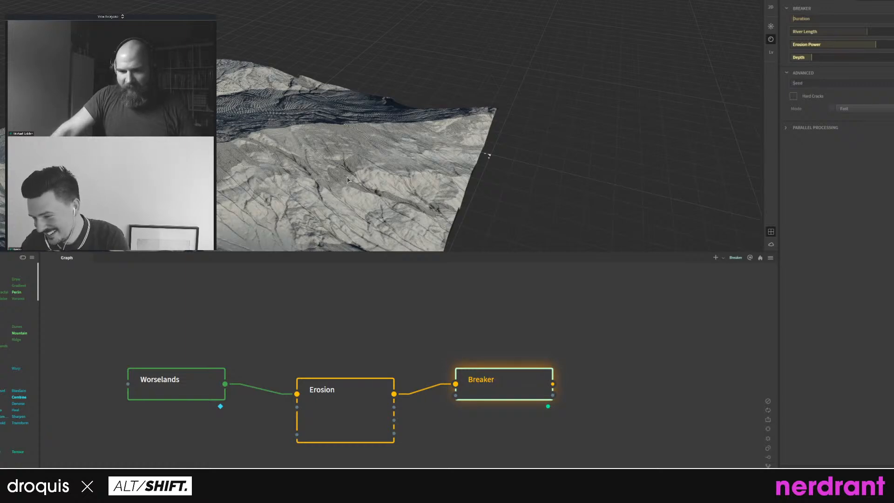
pyautogui.moveTo(326, 189); pyautogui.dragTo(615, 97, button='middle')
# Compare the terrain outputs of the Worselands, Erosion and Breaker nodes in the viewport.
pyautogui.click(169, 373)
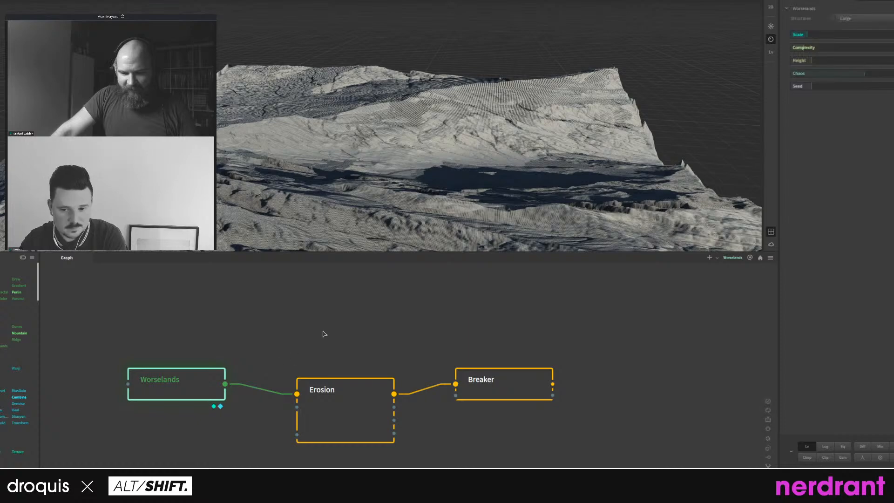
pyautogui.moveTo(344, 289); pyautogui.dragTo(333, 340, button='middle')
pyautogui.click(333, 457)
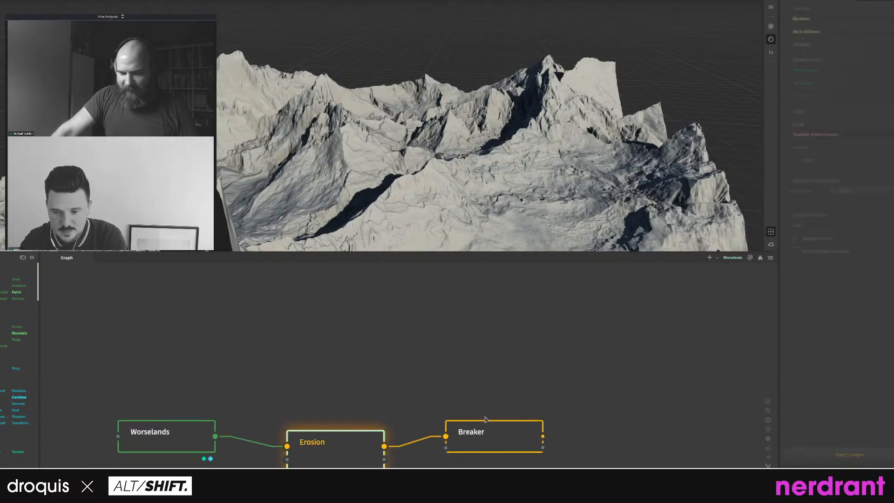
pyautogui.click(496, 436)
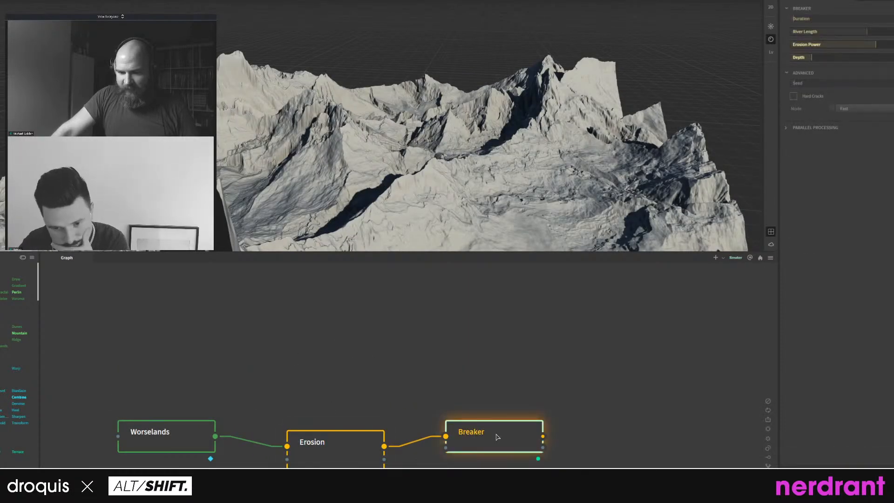
pyautogui.click(331, 458)
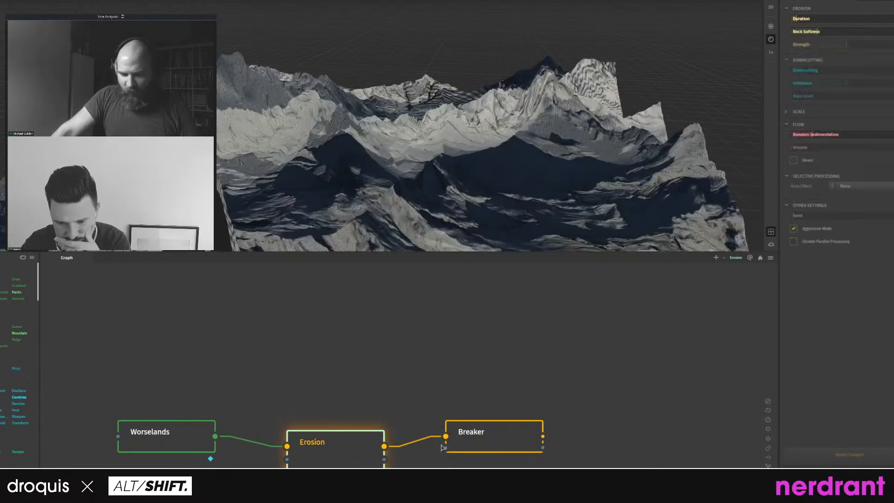
pyautogui.click(511, 432)
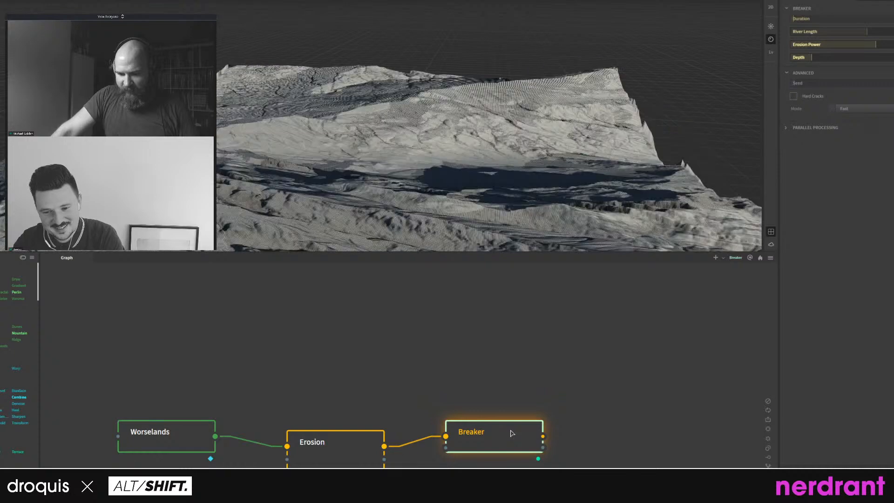
# Display the Erosion node's output and examine its valley and cliff bases up close.
pyautogui.moveTo(433, 394); pyautogui.dragTo(491, 370, button='middle')
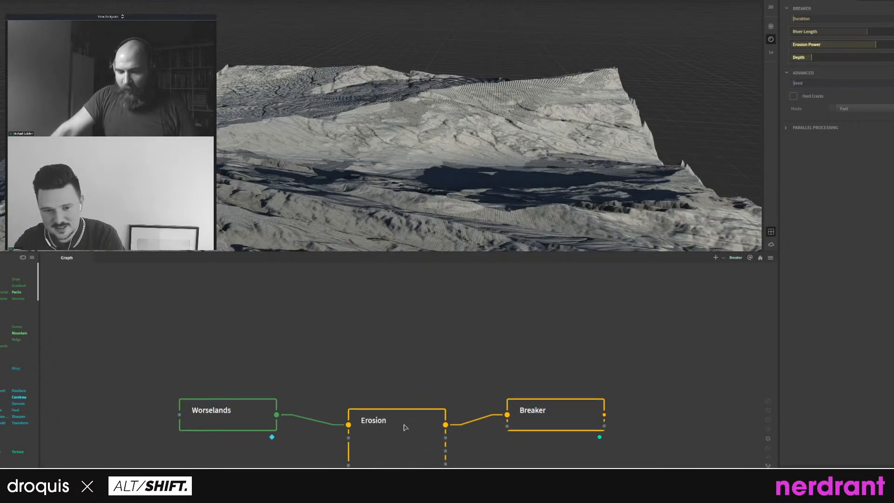
pyautogui.click(416, 409)
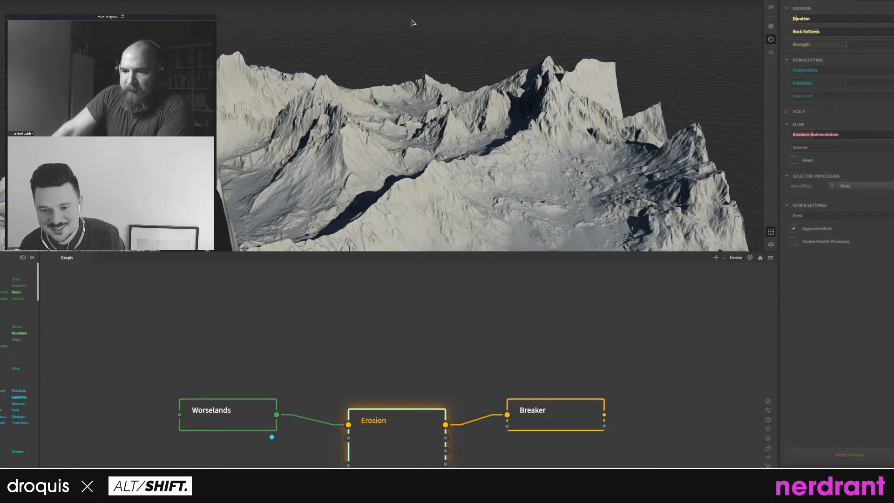
pyautogui.moveTo(378, 193); pyautogui.dragTo(514, 107)
pyautogui.scroll(5, 463, 186)
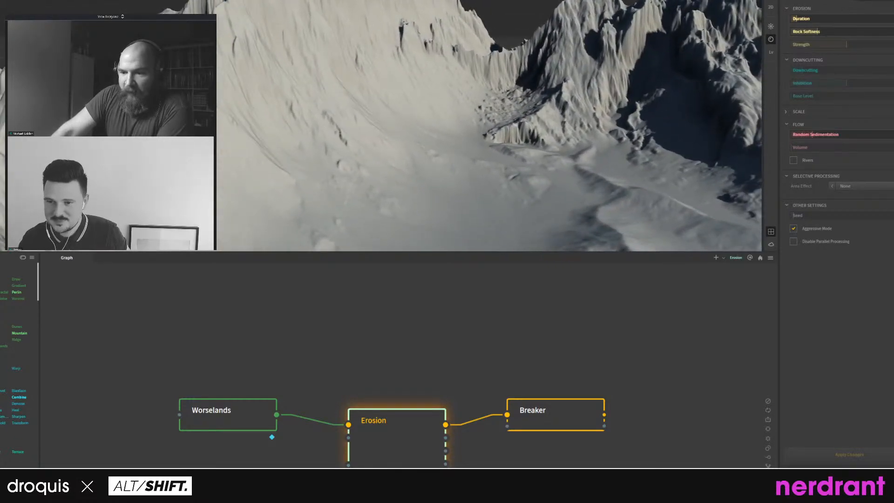
# Switch to GoToMeeting and move its meeting window away from the terrain workspace.
pyautogui.hotkey('alt', 'Tab')
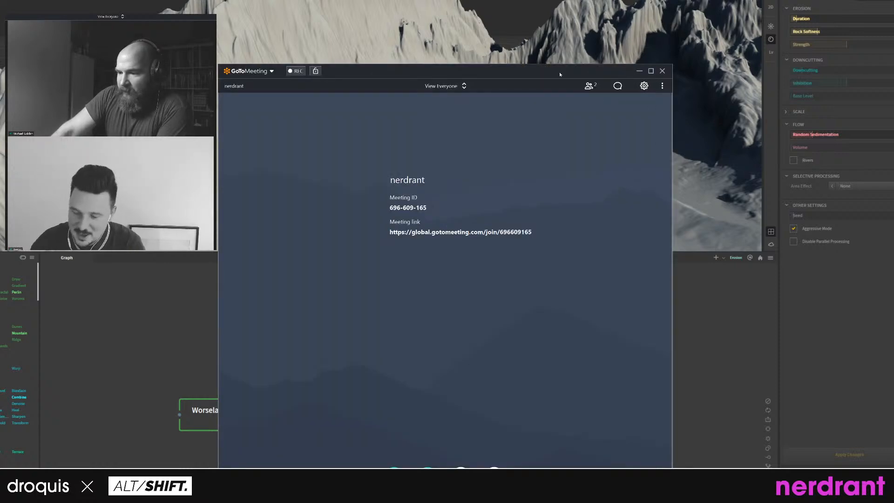
pyautogui.moveTo(559, 74); pyautogui.dragTo(893, 0)
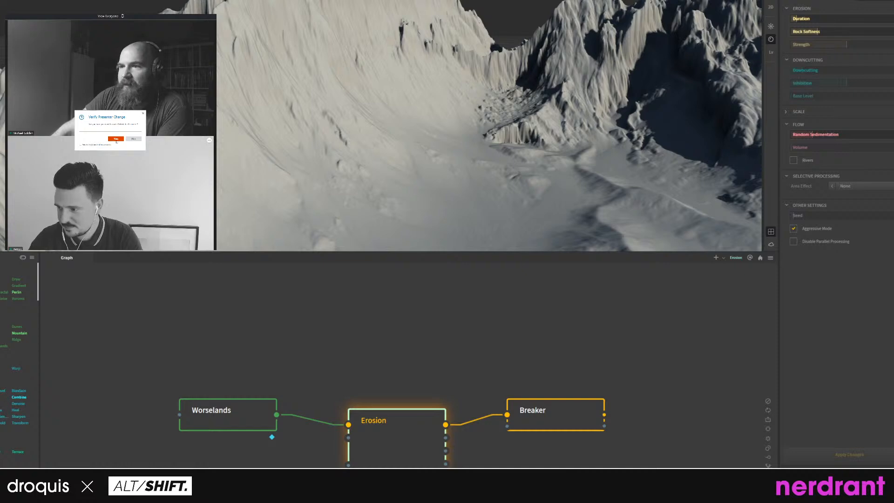
# Confirm the presenter change in the meeting and switch to Houdini's empty scene.
pyautogui.click(115, 138)
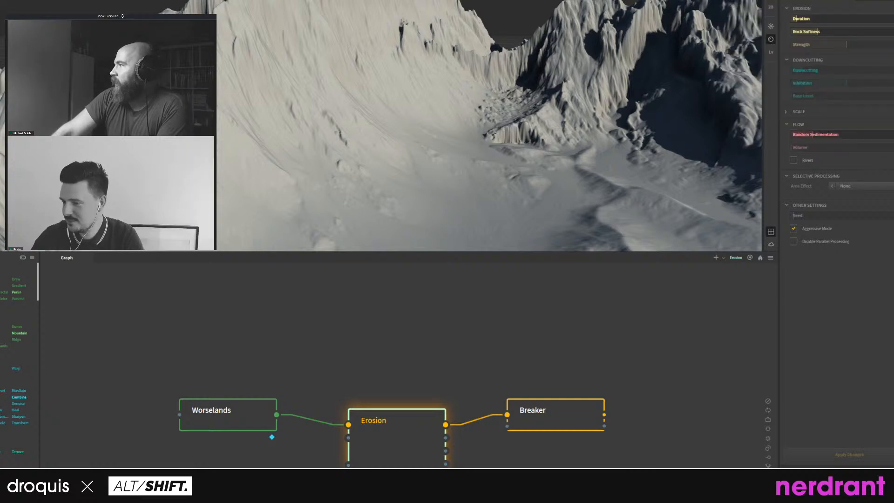
pyautogui.moveTo(605, 0); pyautogui.dragTo(493, 78)
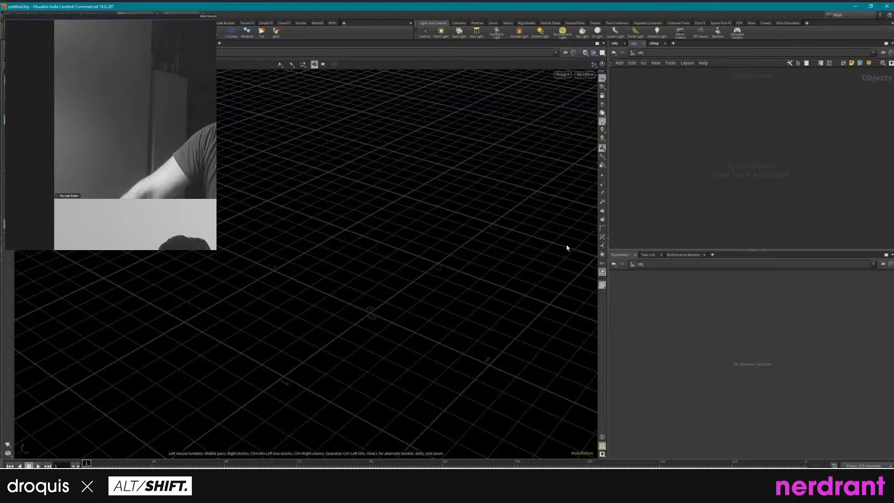
# Add a Geometry object to the object network and enter it.
pyautogui.press('Tab')
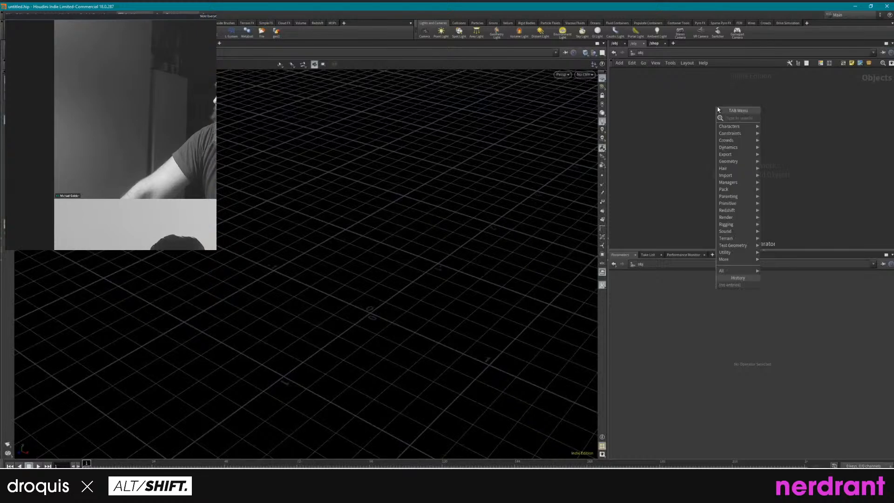
pyautogui.press('Return')
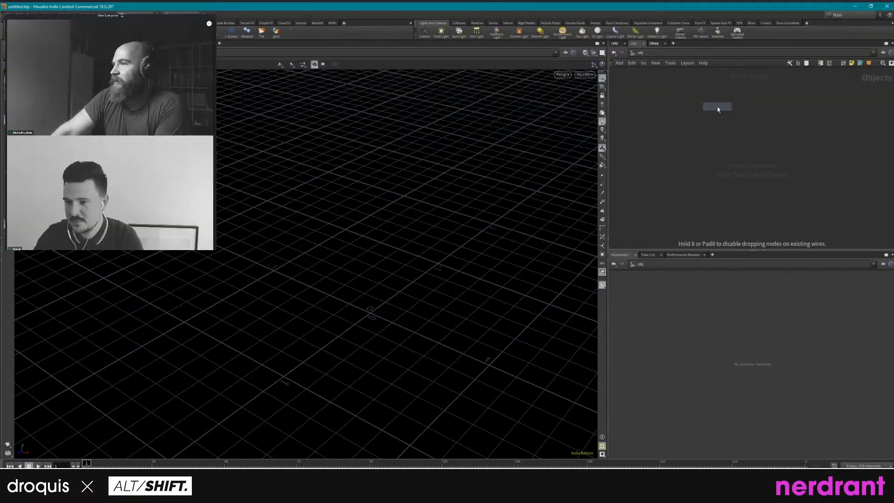
pyautogui.click(725, 131)
pyautogui.moveTo(713, 103); pyautogui.dragTo(690, 142)
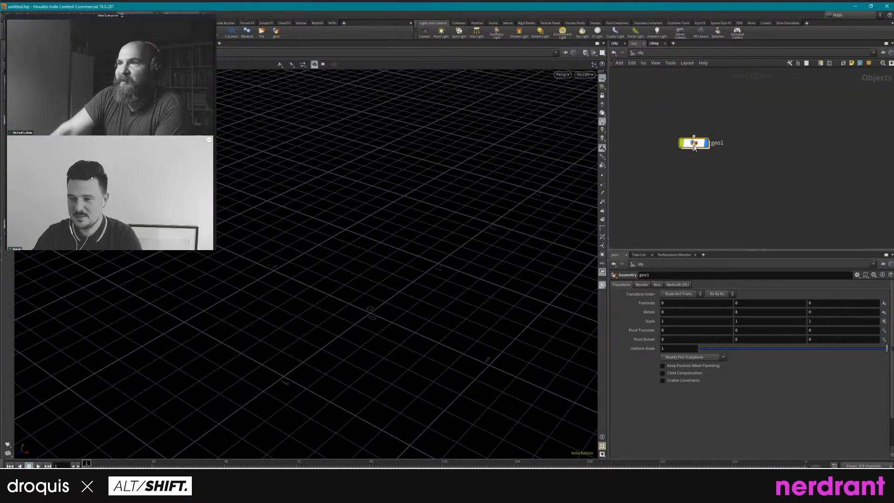
pyautogui.doubleClick(690, 140)
# Place a Box node inside the geometry network.
pyautogui.press('Tab')
pyautogui.write('b')
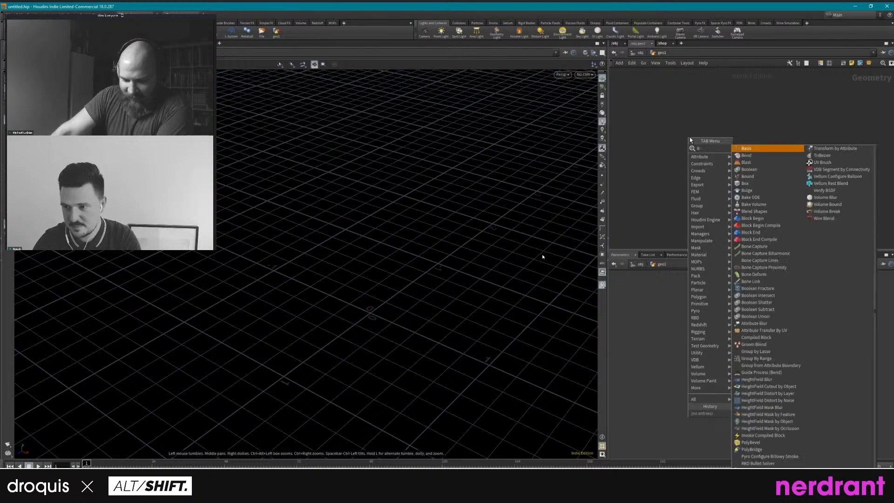
pyautogui.write('ox')
pyautogui.press('Return')
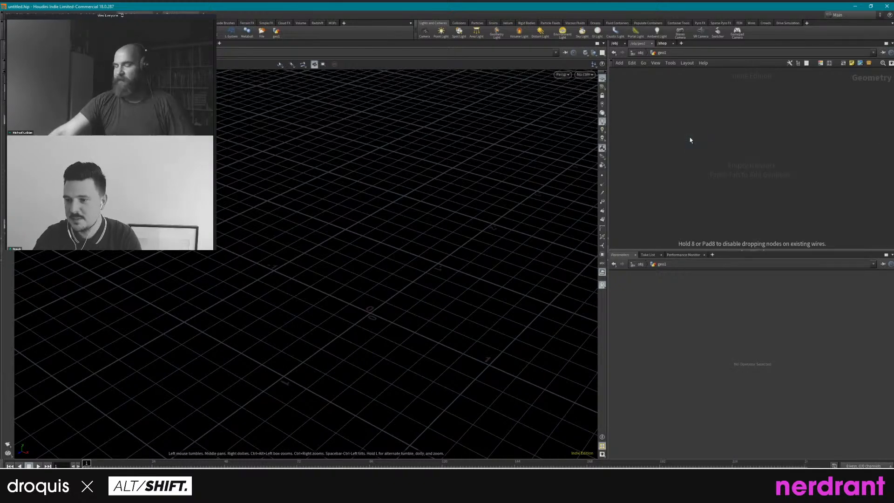
pyautogui.click(689, 137)
pyautogui.scroll(-2, 686, 159)
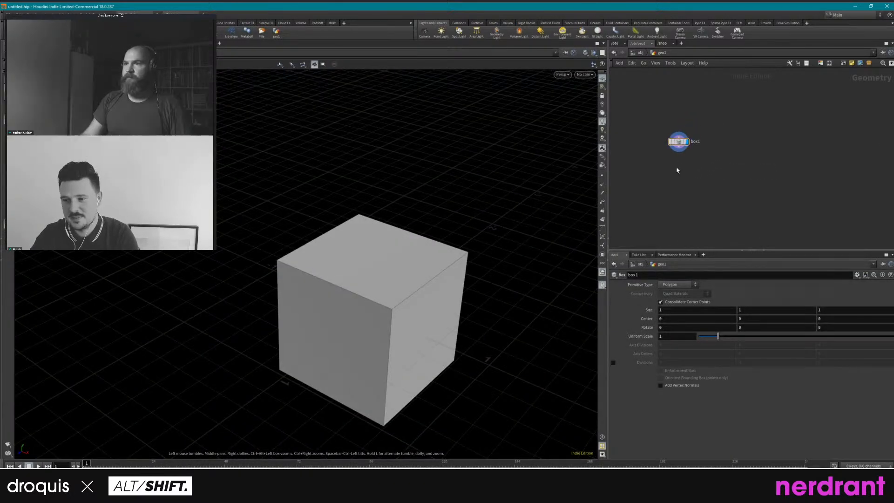
# Add a Copy and Transform node below the box, wire the box into it, and display its output.
pyautogui.press('Tab')
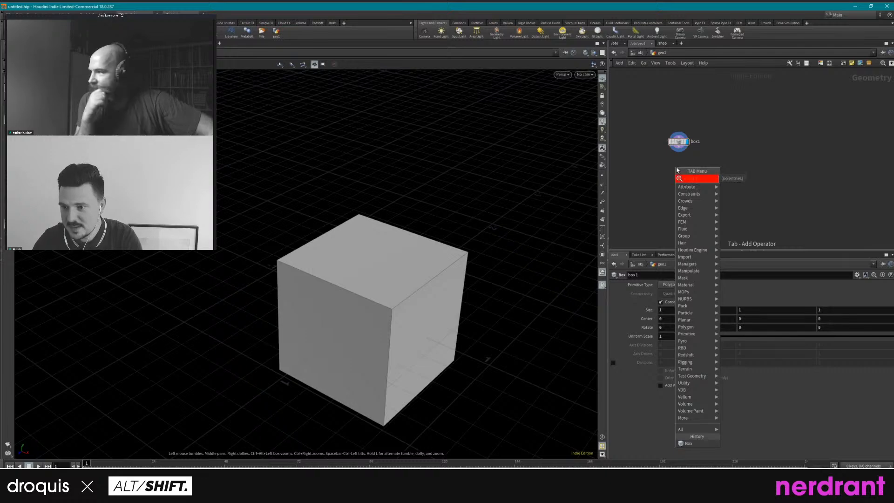
pyautogui.press('Escape')
pyautogui.moveTo(365, 231); pyautogui.dragTo(359, 270)
pyautogui.press('Tab')
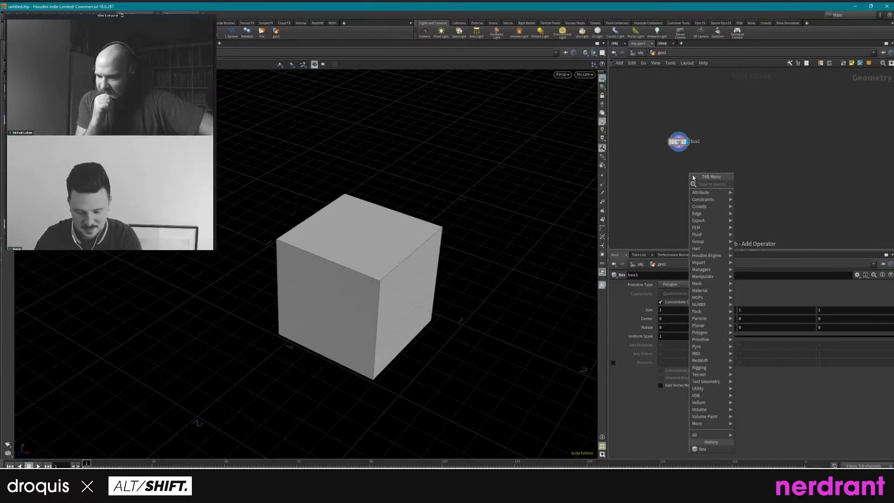
pyautogui.write('copy')
pyautogui.press('Return')
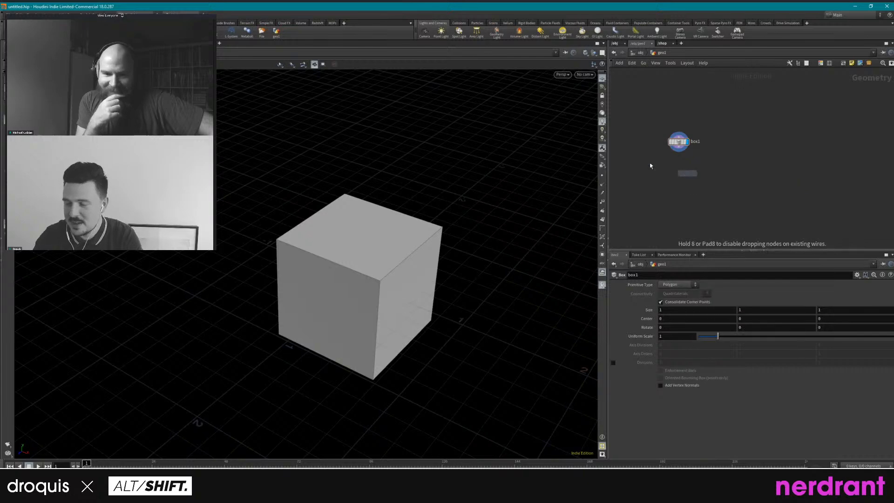
pyautogui.click(682, 180)
pyautogui.moveTo(682, 176); pyautogui.dragTo(678, 145)
pyautogui.click(679, 145)
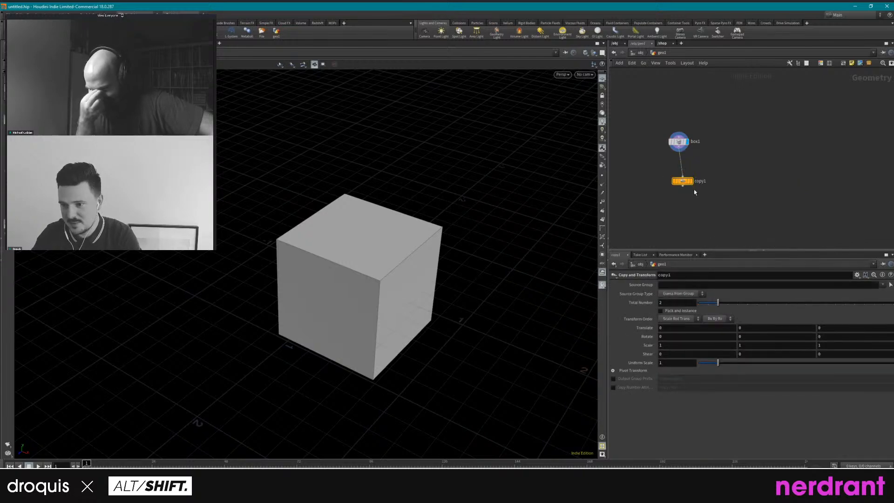
pyautogui.moveTo(688, 180); pyautogui.dragTo(684, 174)
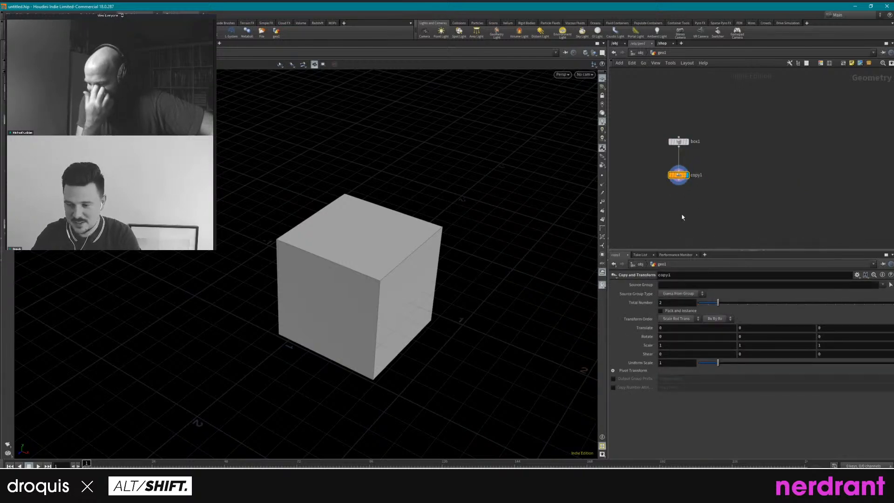
# Set the copy node's total number to 4 and its Y translation to 2.2.
pyautogui.moveTo(726, 304); pyautogui.dragTo(737, 303)
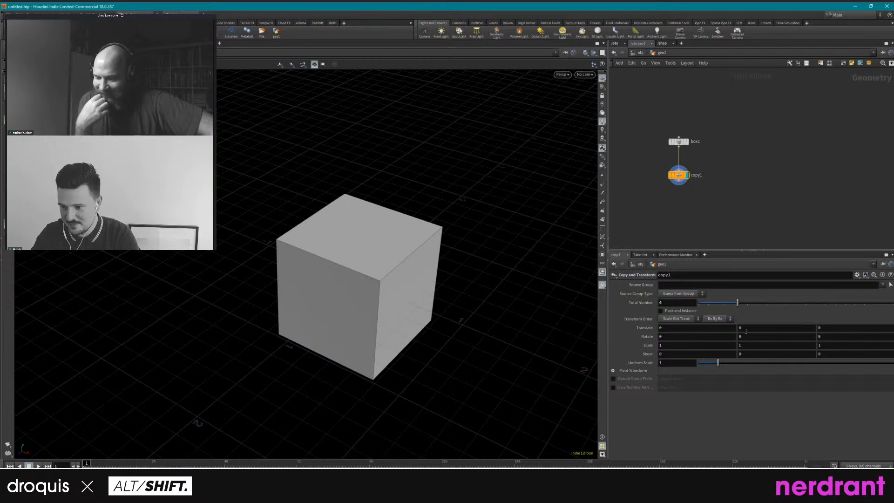
pyautogui.moveTo(744, 327); pyautogui.dragTo(817, 327, button='middle')
pyautogui.scroll(-8, 350, 219)
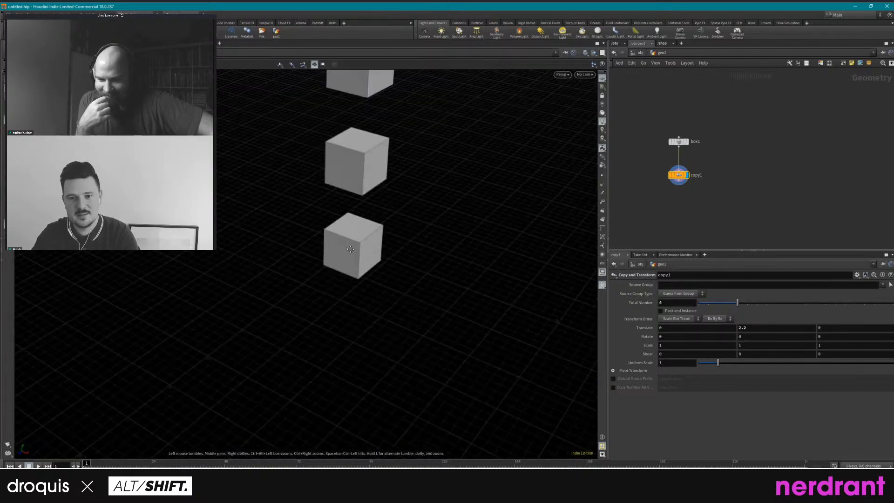
pyautogui.scroll(-3, 310, 320)
pyautogui.moveTo(351, 250); pyautogui.dragTo(347, 294, button='middle')
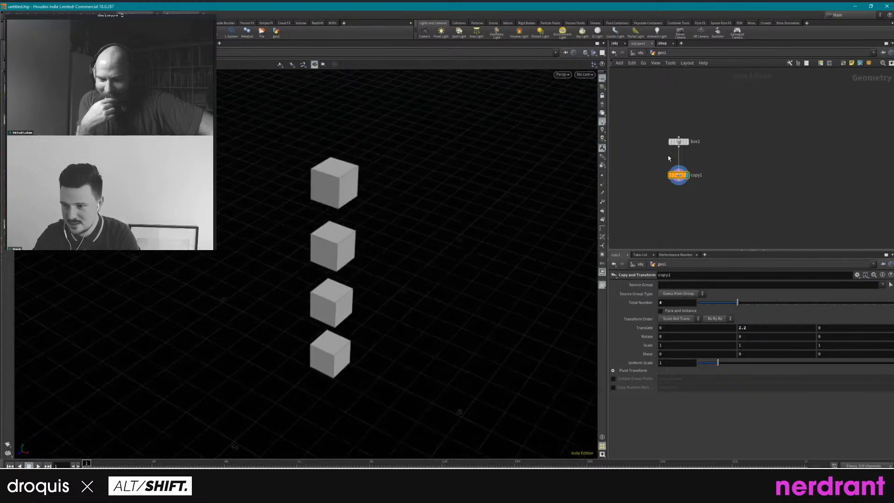
# Add a Color node wired below the copy node and display its output.
pyautogui.moveTo(678, 141)
pyautogui.mouseDown()
pyautogui.moveTo(683, 169)
pyautogui.moveTo(681, 158)
pyautogui.mouseUp()
pyautogui.scroll(3, 677, 187)
pyautogui.moveTo(675, 197)
pyautogui.mouseDown(button='middle')
pyautogui.moveTo(675, 213)
pyautogui.moveTo(672, 185)
pyautogui.mouseUp(button='middle')
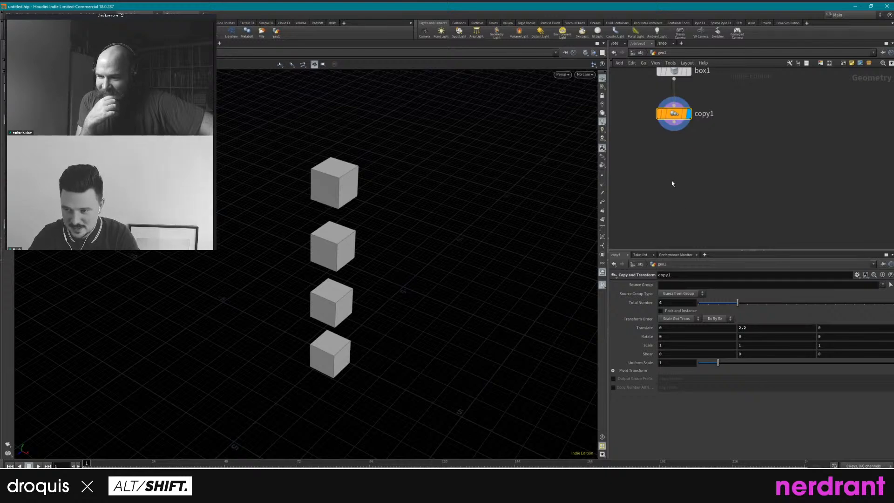
pyautogui.press('Tab')
pyautogui.write('color')
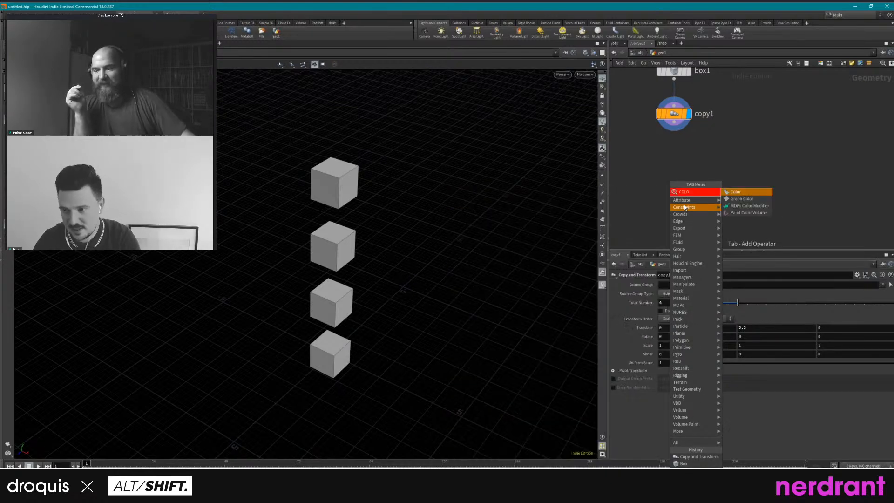
pyautogui.press('Return')
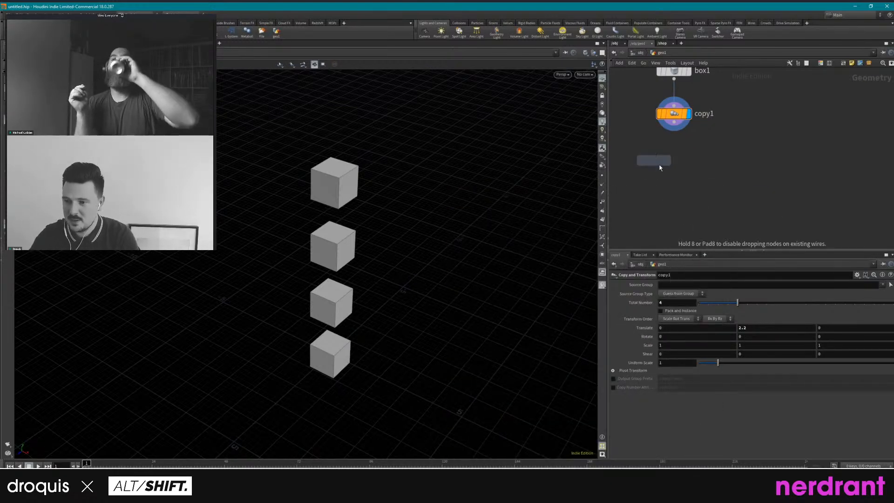
pyautogui.click(673, 175)
pyautogui.click(691, 182)
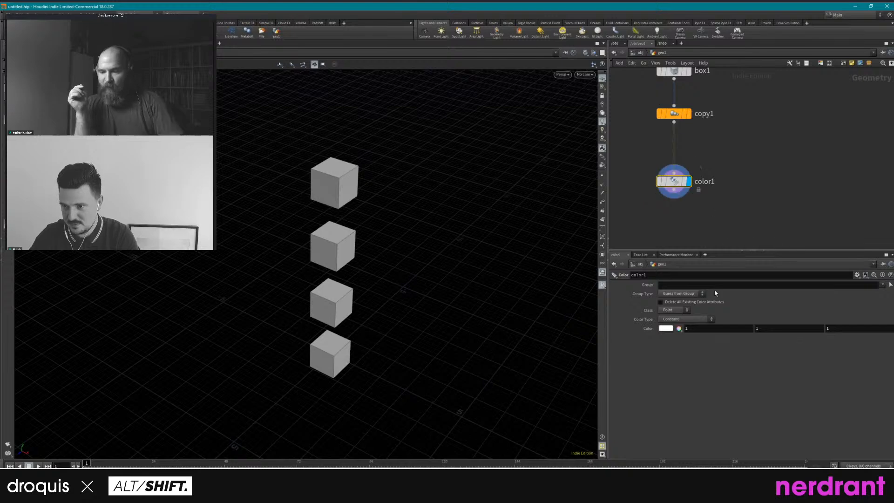
# Set the Color node to a turquoise green with RGB values 0, 1 and 0.5.
pyautogui.click(666, 328)
pyautogui.click(694, 285)
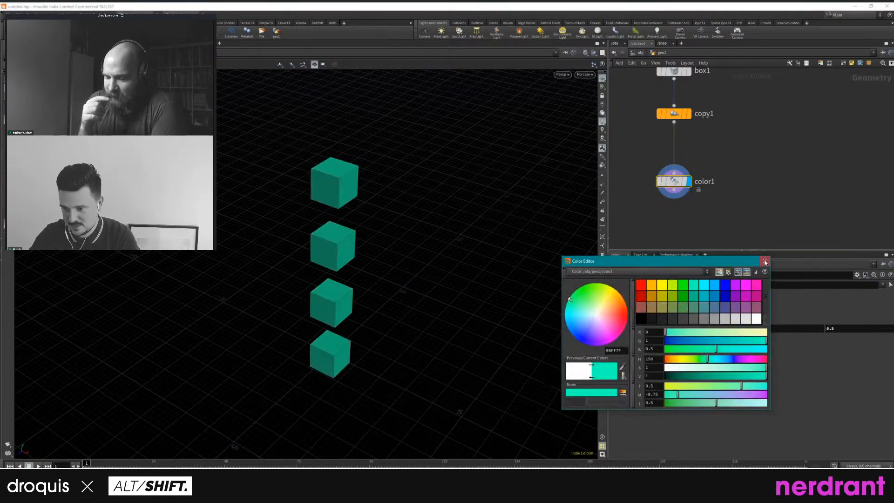
pyautogui.click(764, 261)
# Offset the copy node from the chain, and realign it between the box and color nodes.
pyautogui.moveTo(670, 114); pyautogui.dragTo(708, 120)
pyautogui.moveTo(807, 141); pyautogui.dragTo(796, 182, button='middle')
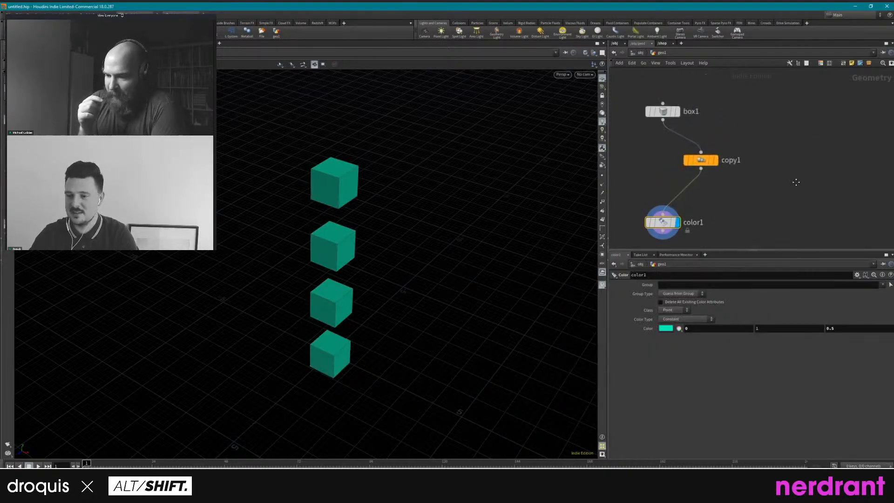
pyautogui.scroll(-2, 796, 182)
pyautogui.moveTo(735, 199); pyautogui.dragTo(744, 197, button='middle')
pyautogui.moveTo(696, 214); pyautogui.dragTo(697, 205)
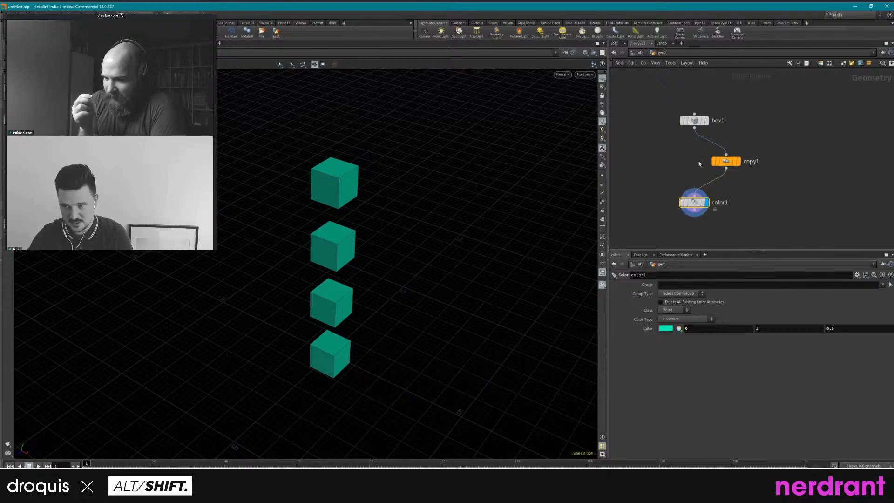
pyautogui.moveTo(715, 166); pyautogui.dragTo(677, 177)
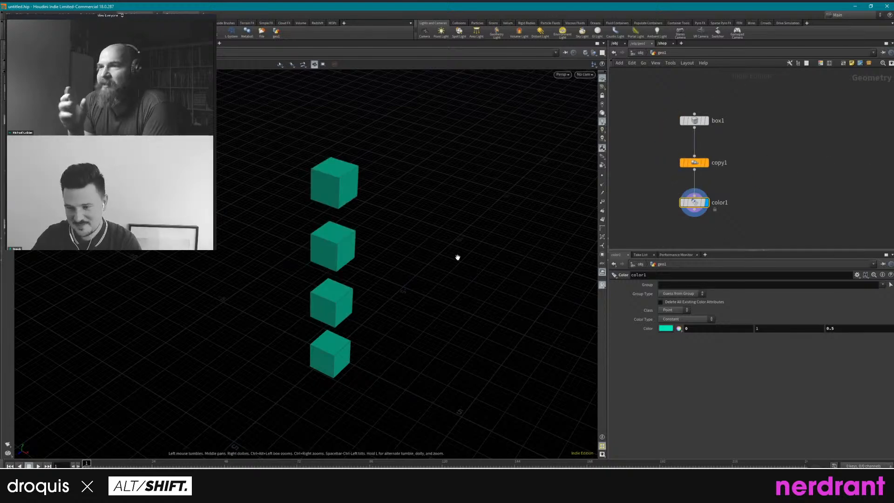
# Shift the copy node out of line once more, and straighten the three-node chain by hand.
pyautogui.moveTo(458, 257); pyautogui.dragTo(466, 244, button='middle')
pyautogui.scroll(-3, 746, 185)
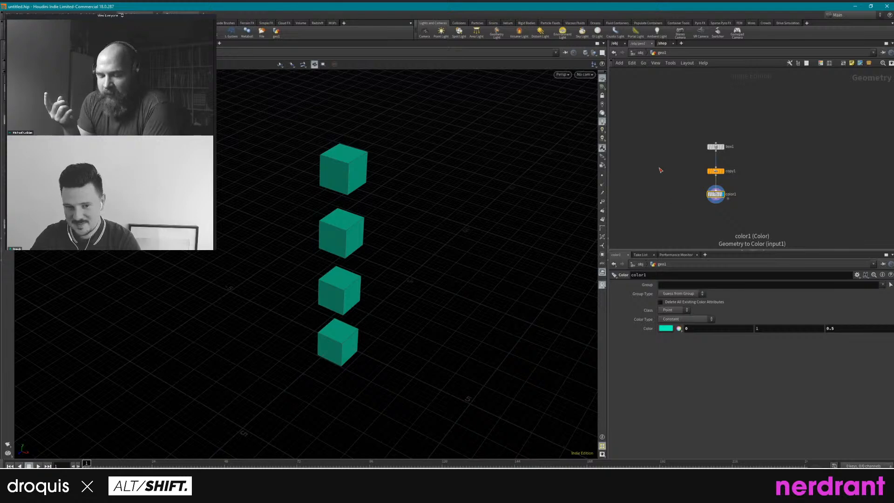
pyautogui.scroll(5, 689, 163)
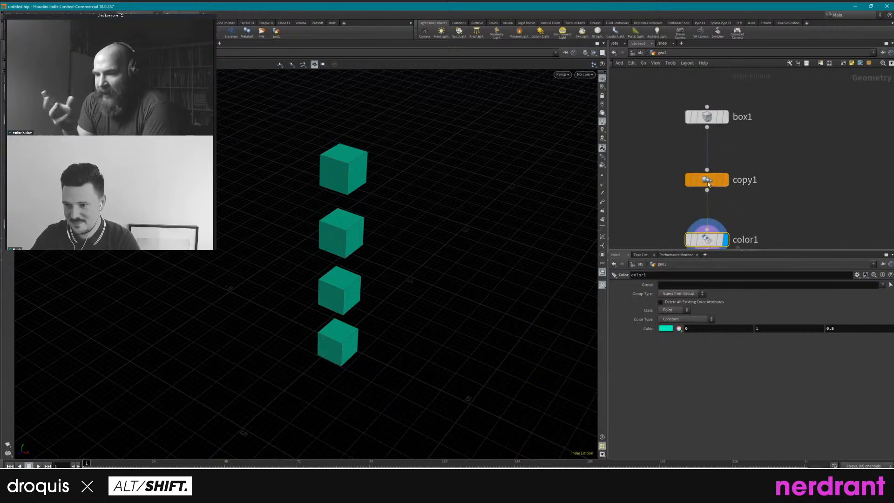
pyautogui.moveTo(702, 179); pyautogui.dragTo(769, 168)
pyautogui.scroll(-5, 769, 168)
pyautogui.scroll(5, 753, 209)
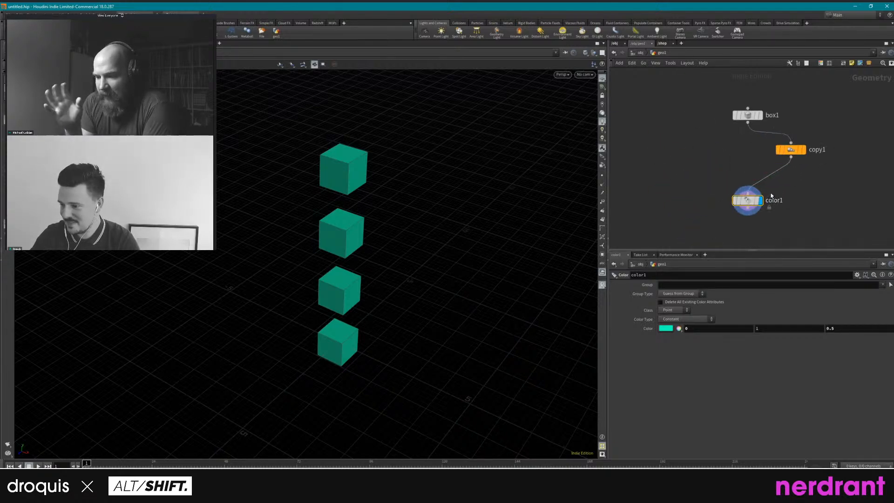
pyautogui.moveTo(753, 212); pyautogui.dragTo(736, 235, button='middle')
pyautogui.moveTo(718, 231); pyautogui.dragTo(712, 208)
pyautogui.moveTo(779, 157); pyautogui.dragTo(713, 159)
# Lay out the whole network automatically, pull the copy and color nodes apart, and reapply the layout.
pyautogui.scroll(-1, 763, 175)
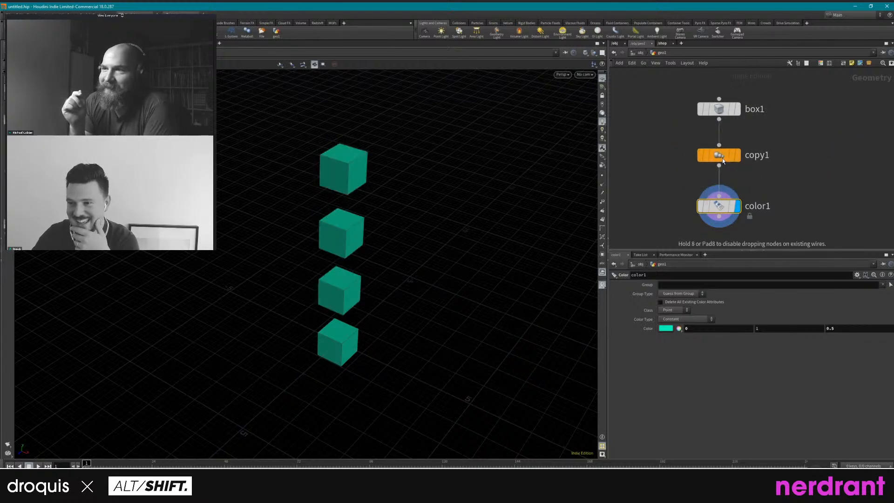
pyautogui.scroll(-2, 763, 174)
pyautogui.press('l')
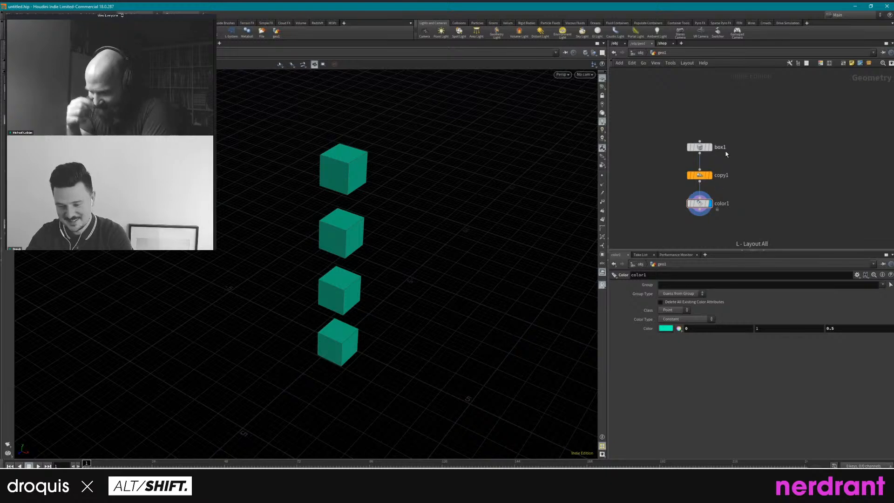
pyautogui.moveTo(707, 177); pyautogui.dragTo(776, 178)
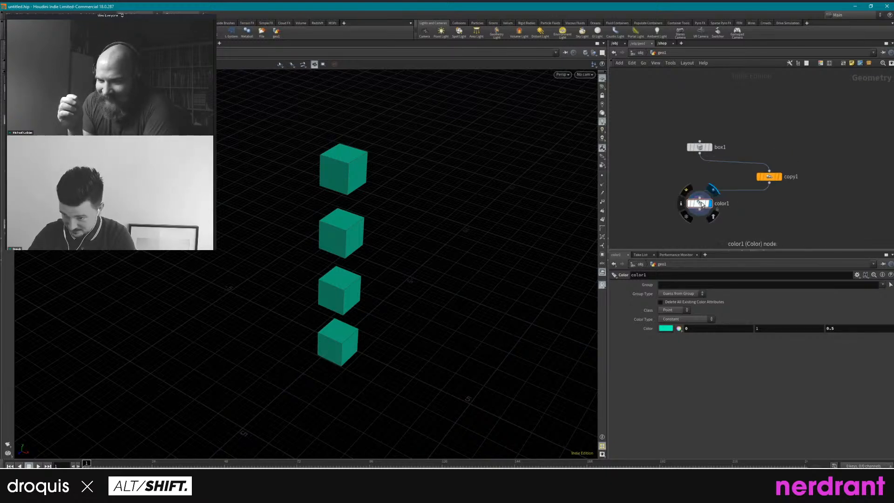
pyautogui.moveTo(699, 202); pyautogui.dragTo(633, 213)
pyautogui.press('l')
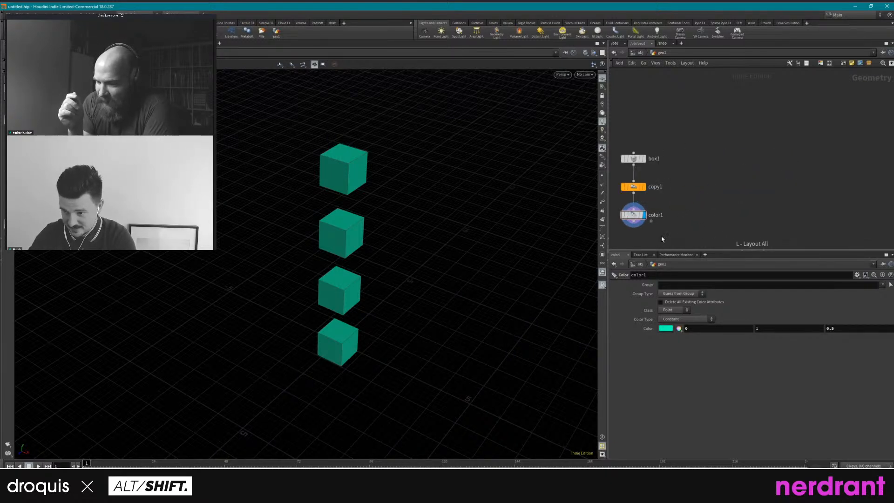
# Displace only the copy node sideways and restore the vertical chain with the automatic layout.
pyautogui.moveTo(685, 209); pyautogui.dragTo(812, 191, button='middle')
pyautogui.scroll(3, 775, 180)
pyautogui.moveTo(752, 164); pyautogui.dragTo(826, 164)
pyautogui.scroll(-3, 829, 204)
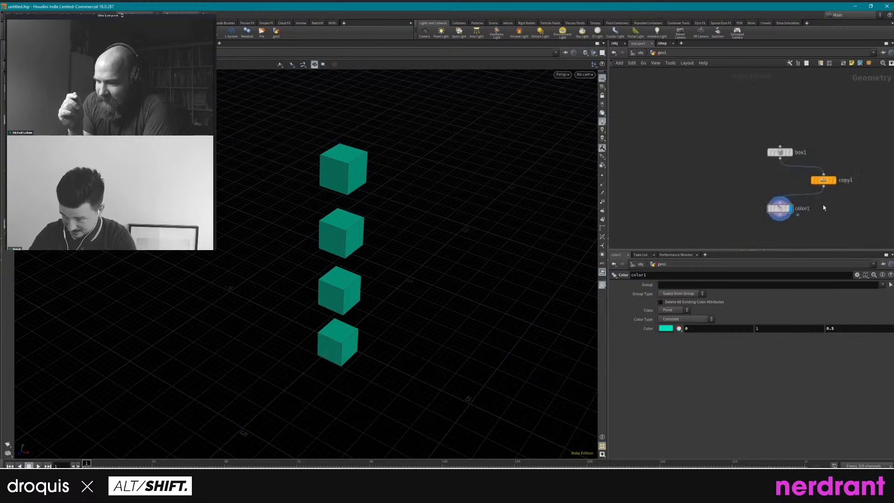
pyautogui.press('l')
pyautogui.scroll(-4, 742, 160)
pyautogui.scroll(3, 747, 212)
pyautogui.moveTo(742, 162)
pyautogui.mouseDown(button='middle')
pyautogui.moveTo(747, 212)
pyautogui.moveTo(747, 171)
pyautogui.mouseUp(button='middle')
pyautogui.scroll(3, 747, 172)
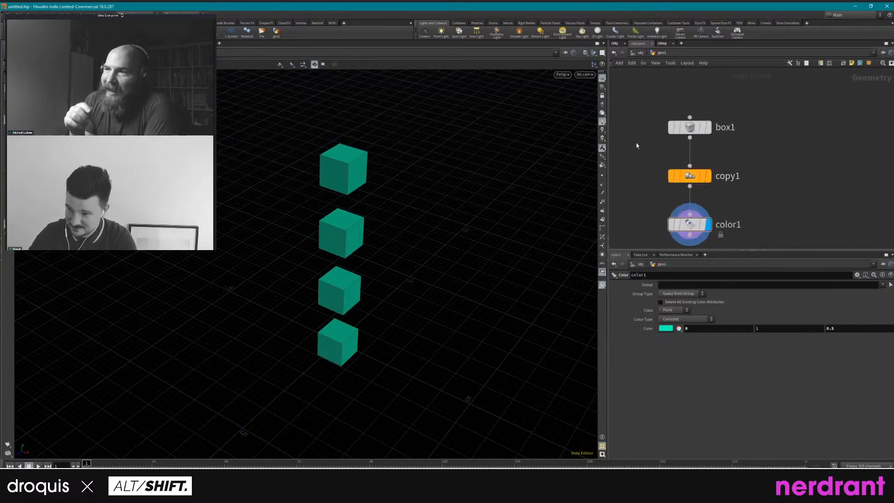
# Select the box and copy nodes and move them together slightly farther above the color node.
pyautogui.click(696, 174)
pyautogui.scroll(-3, 749, 206)
pyautogui.scroll(3, 721, 189)
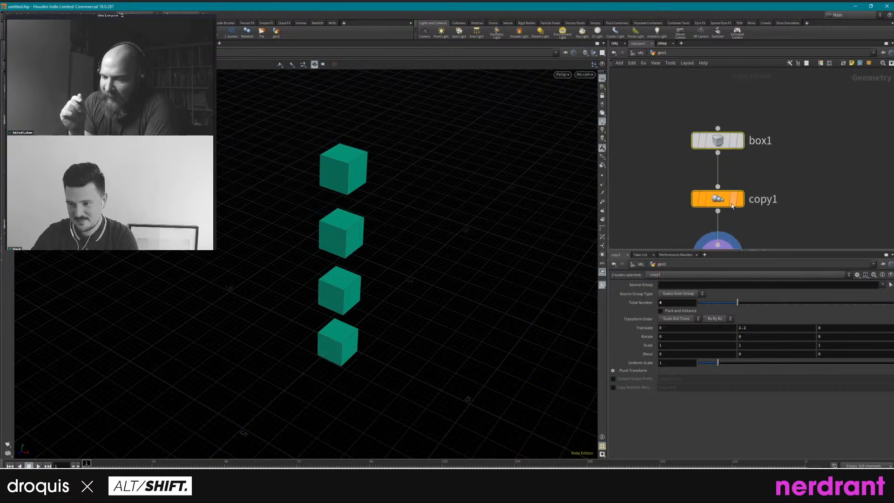
pyautogui.moveTo(731, 201); pyautogui.dragTo(733, 178)
pyautogui.click(832, 172)
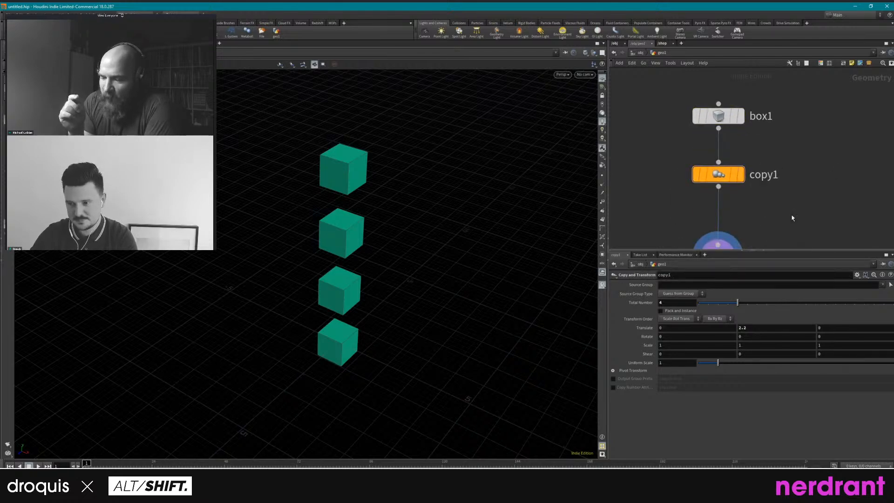
# Bring up the copy node's parameters as an overlay in the network view, and hide them again.
pyautogui.moveTo(717, 184)
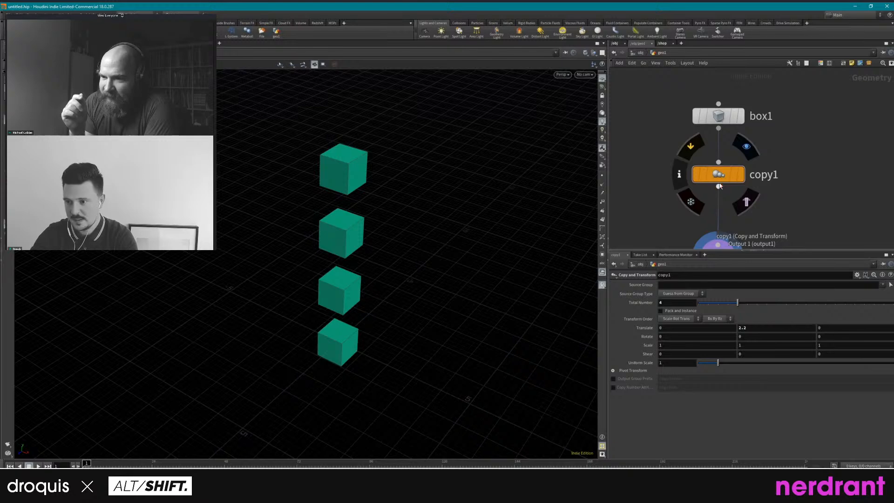
pyautogui.press('p')
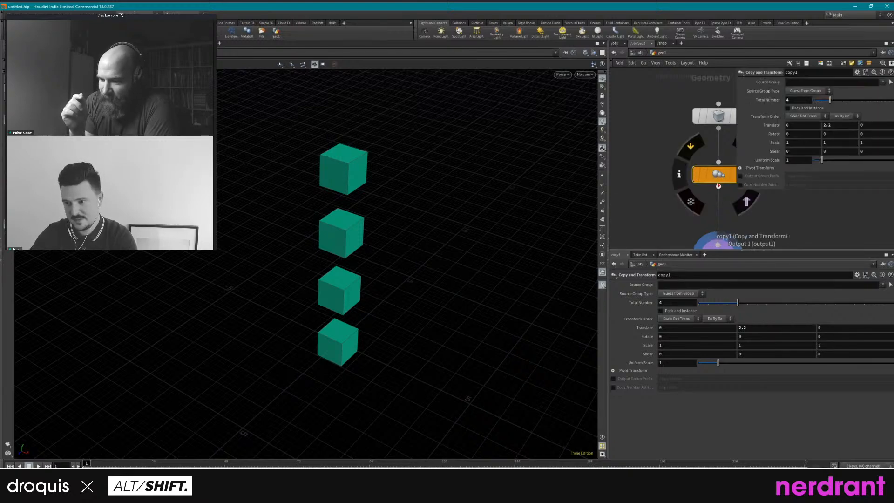
pyautogui.press('p')
# Colour the color node's tile dark orange, replace that with purple, and hide the colour palette.
pyautogui.press('c')
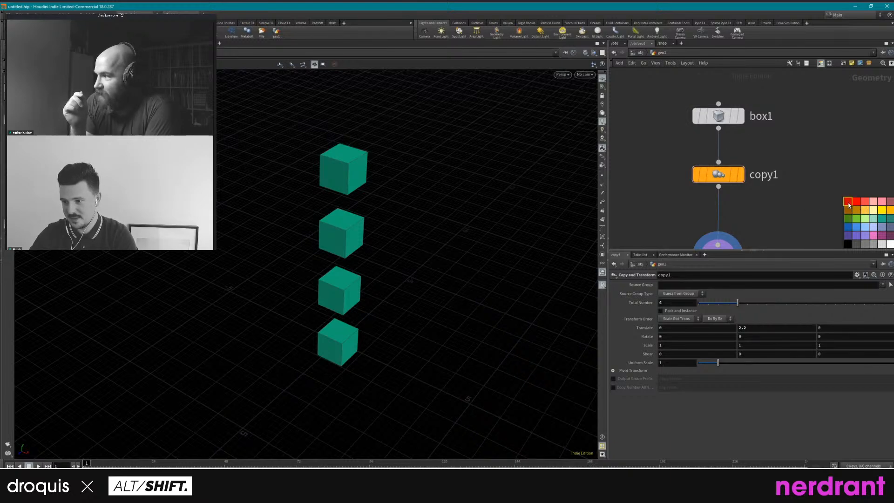
pyautogui.scroll(-2, 760, 234)
pyautogui.scroll(1, 740, 233)
pyautogui.moveTo(740, 233); pyautogui.dragTo(740, 190, button='middle')
pyautogui.click(712, 190)
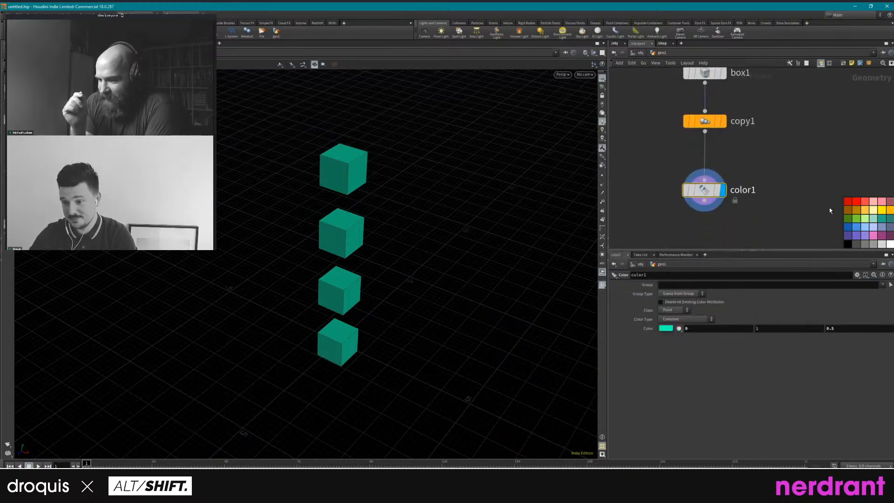
pyautogui.click(855, 212)
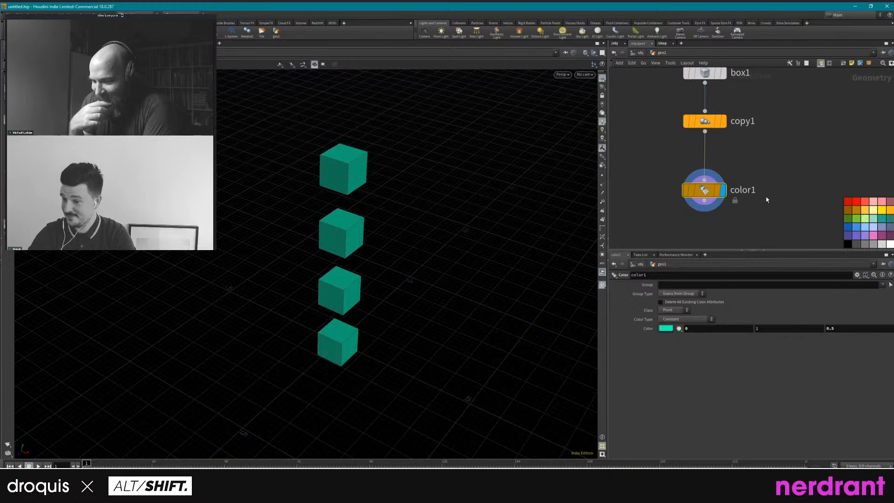
pyautogui.scroll(-1, 778, 224)
pyautogui.click(864, 235)
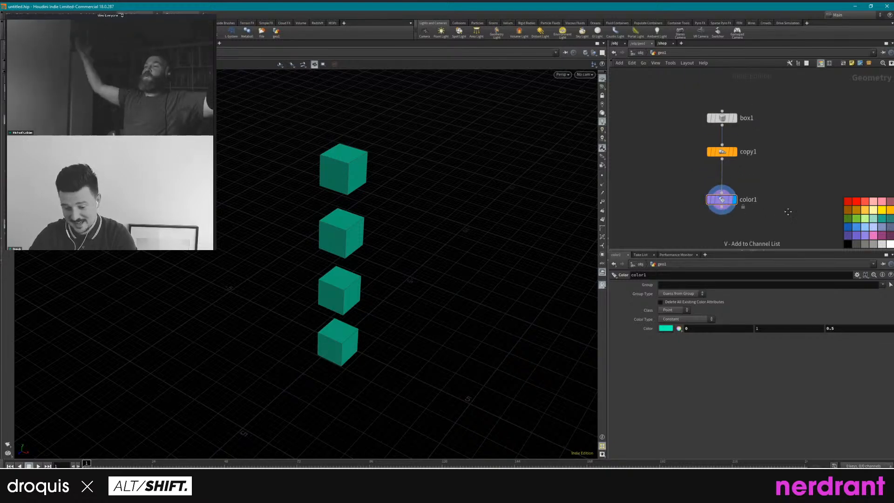
pyautogui.moveTo(786, 213); pyautogui.dragTo(777, 219, button='middle')
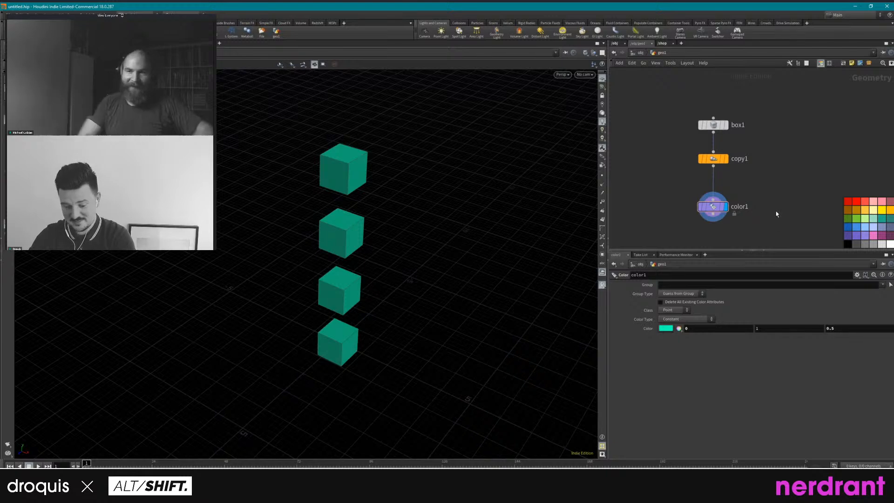
pyautogui.press('h')
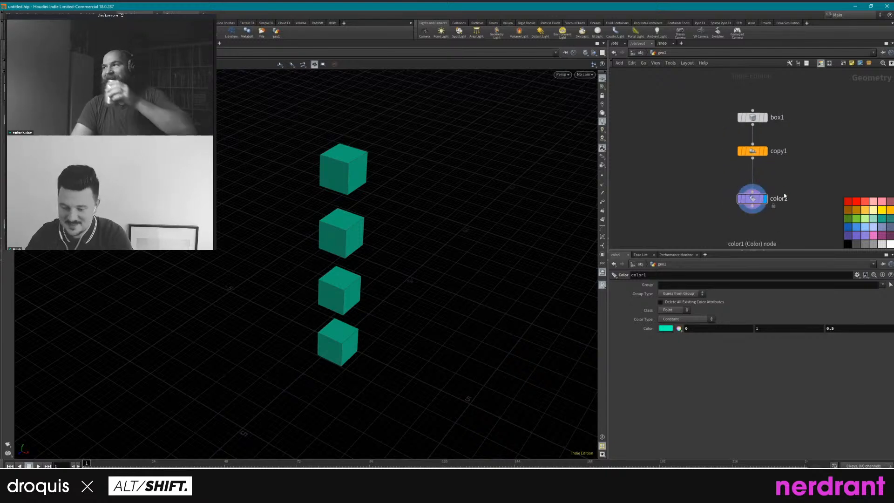
pyautogui.press('z')
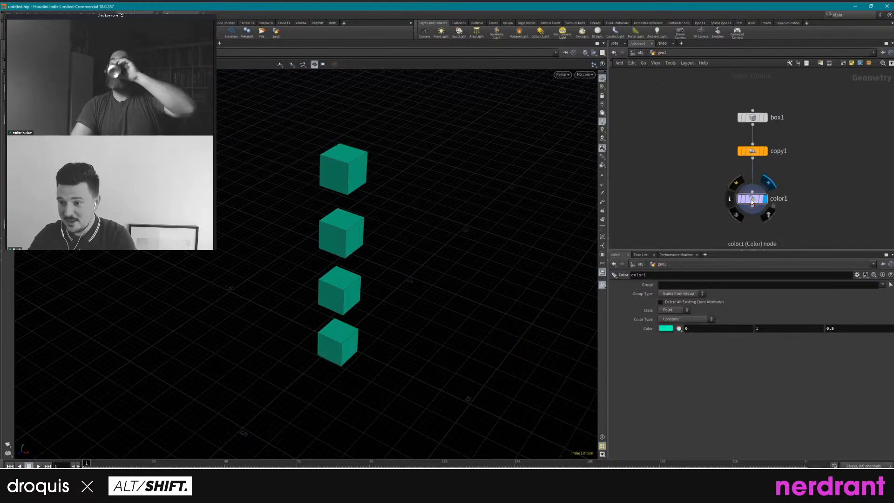
# Shift the color node out of line below the copy node and give its tile the circle shape.
pyautogui.moveTo(748, 201); pyautogui.dragTo(713, 191)
pyautogui.scroll(3, 716, 199)
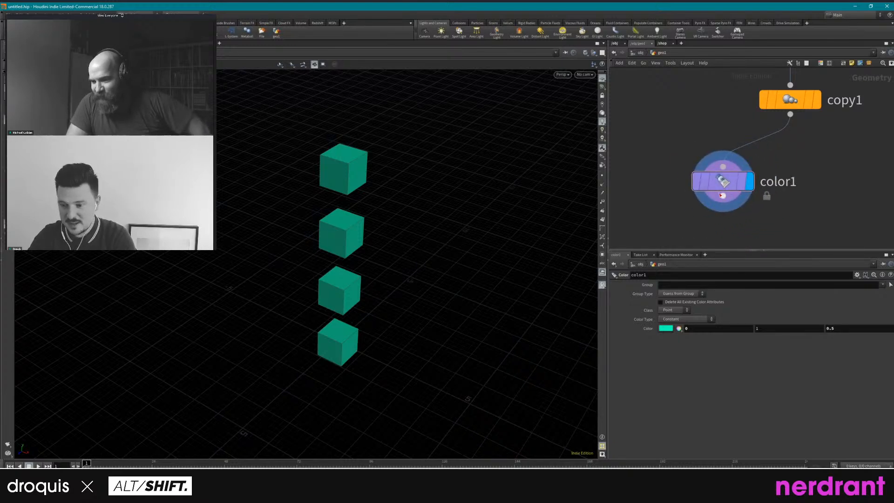
pyautogui.moveTo(724, 186)
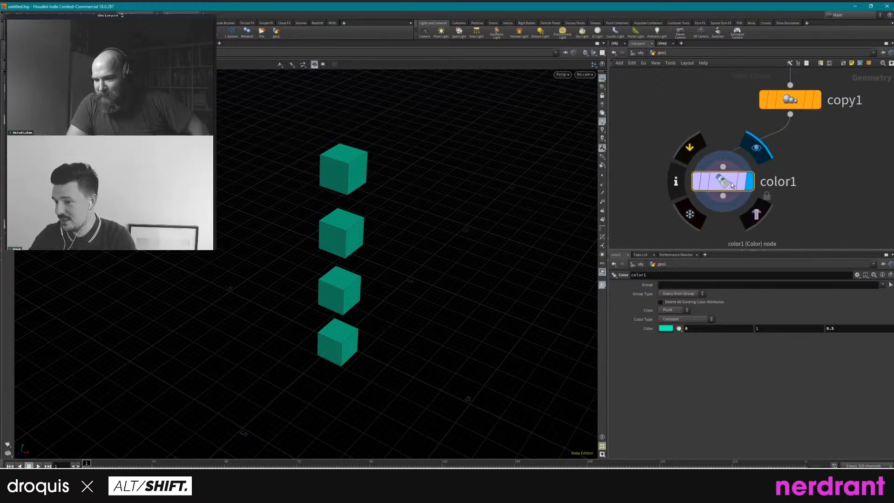
pyautogui.press('z')
pyautogui.click(873, 212)
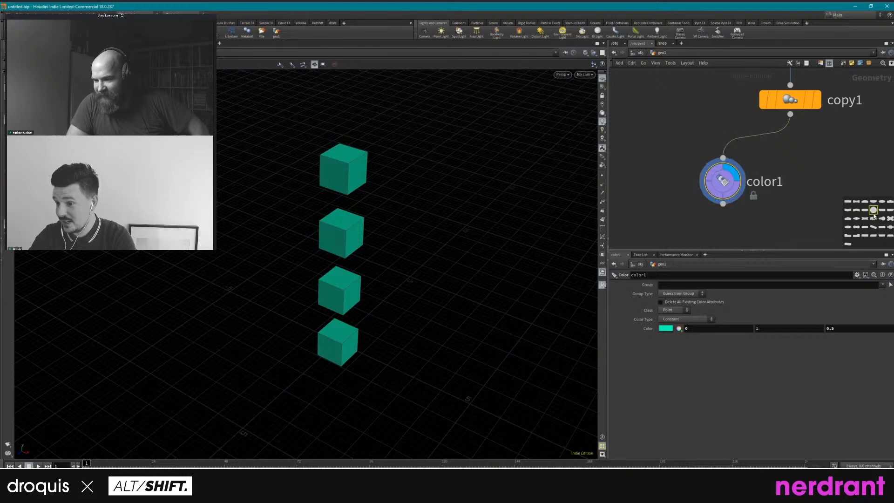
pyautogui.scroll(-2, 763, 216)
pyautogui.moveTo(763, 217); pyautogui.dragTo(695, 218, button='middle')
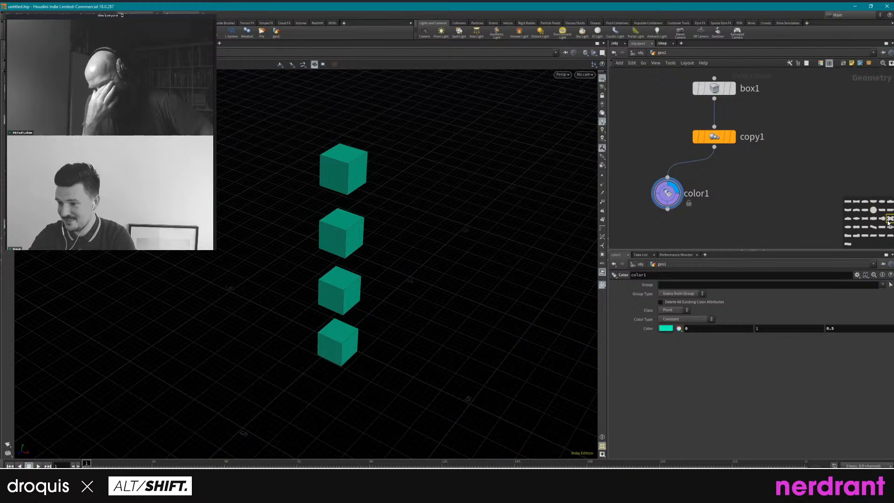
pyautogui.moveTo(668, 194)
pyautogui.mouseDown()
pyautogui.moveTo(691, 213)
pyautogui.moveTo(670, 201)
pyautogui.mouseUp()
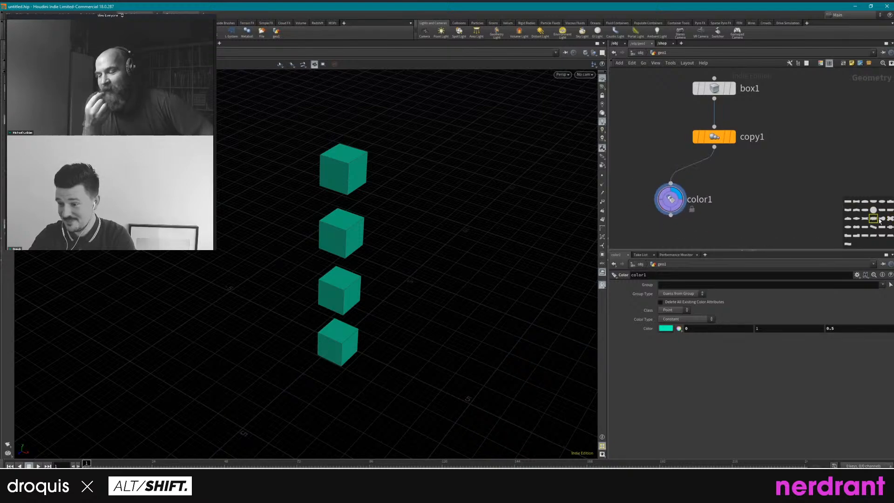
# Give the copy node's tile the X-like cross shape and move it sideways out of the chain.
pyautogui.press('z')
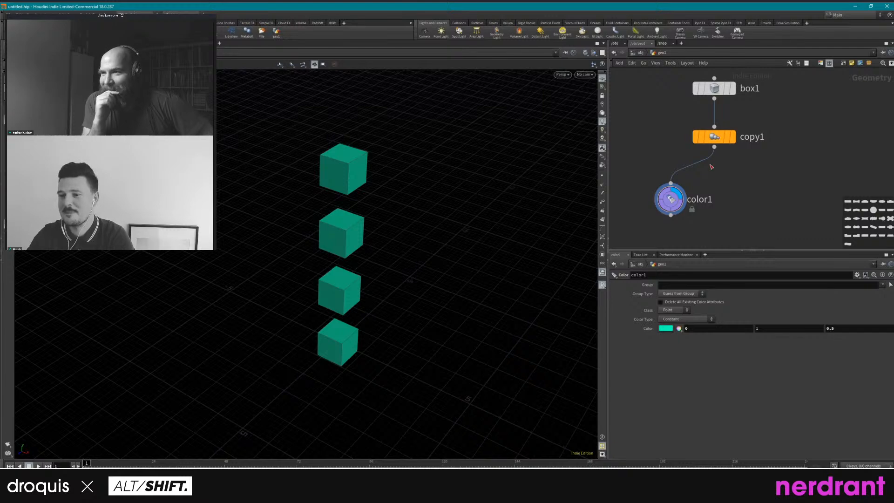
pyautogui.click(713, 138)
pyautogui.moveTo(713, 139); pyautogui.dragTo(754, 199, button='middle')
pyautogui.click(889, 219)
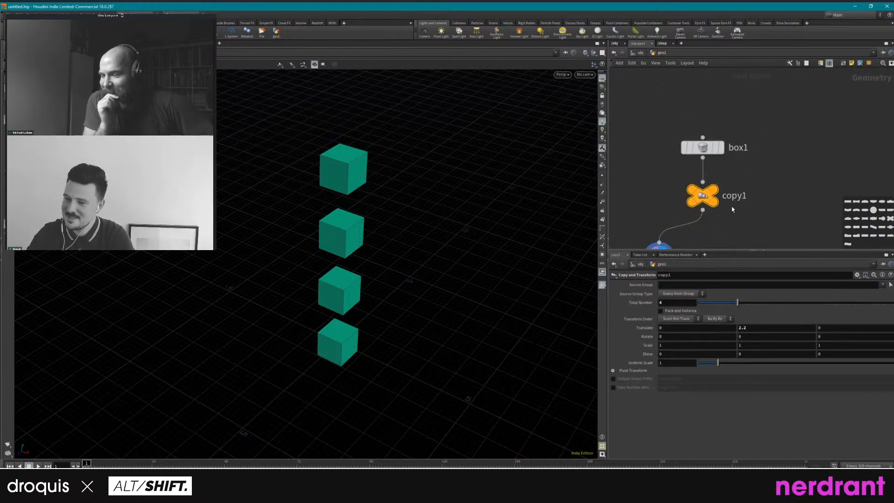
pyautogui.moveTo(704, 195); pyautogui.dragTo(744, 204)
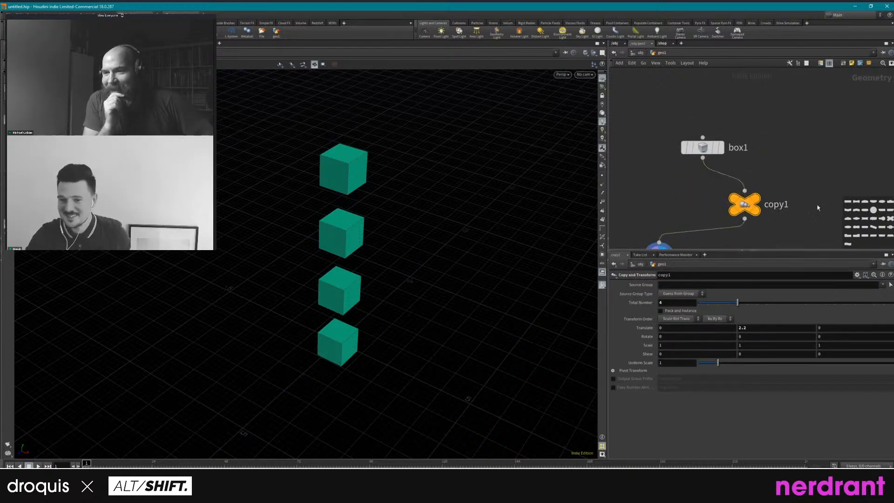
pyautogui.middleClick(746, 210)
pyautogui.moveTo(789, 157); pyautogui.dragTo(776, 129, button='middle')
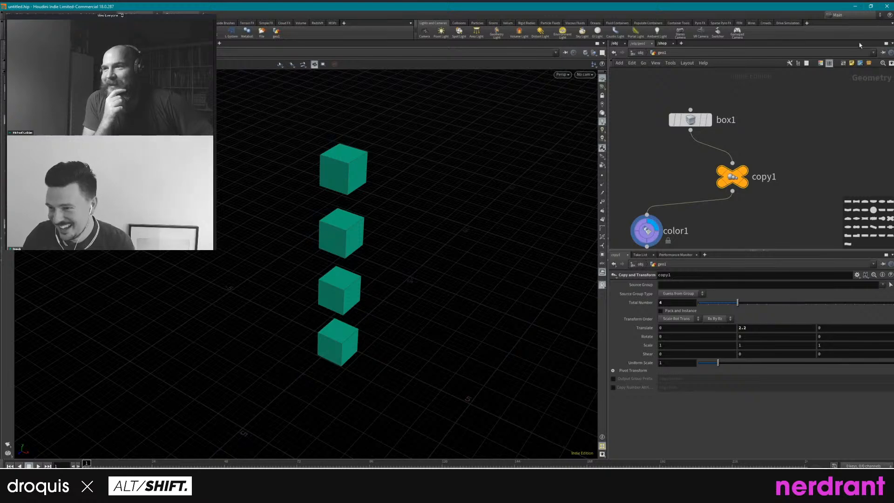
pyautogui.click(886, 6)
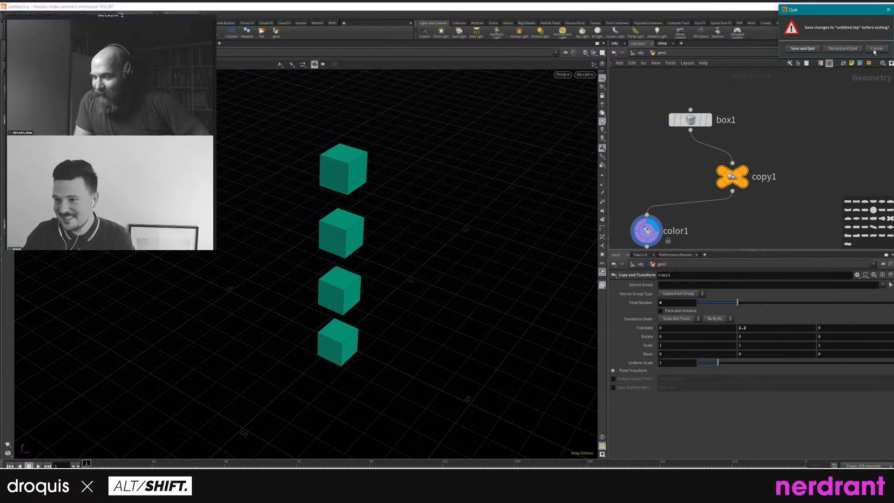
pyautogui.click(487, 83)
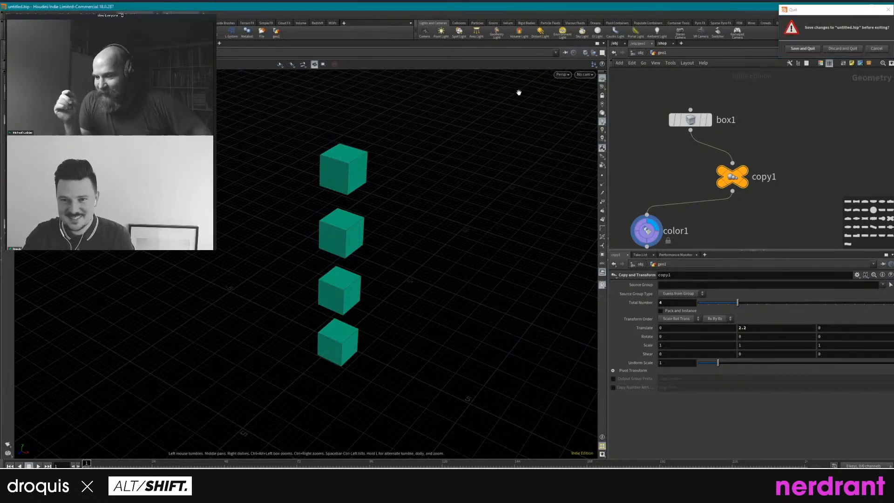
pyautogui.click(876, 49)
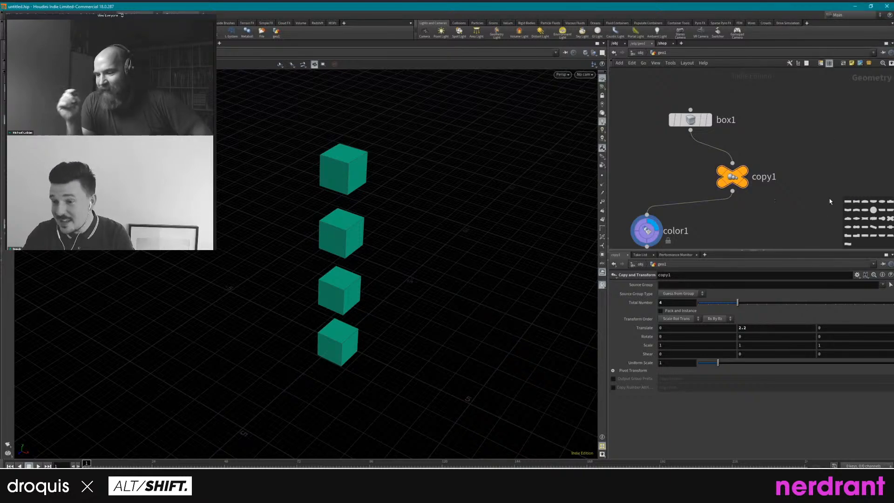
# Move the box node to directly above the color node and give its tile the bone shape with flared ends.
pyautogui.moveTo(690, 120); pyautogui.dragTo(647, 105)
pyautogui.moveTo(708, 123); pyautogui.dragTo(735, 155, button='middle')
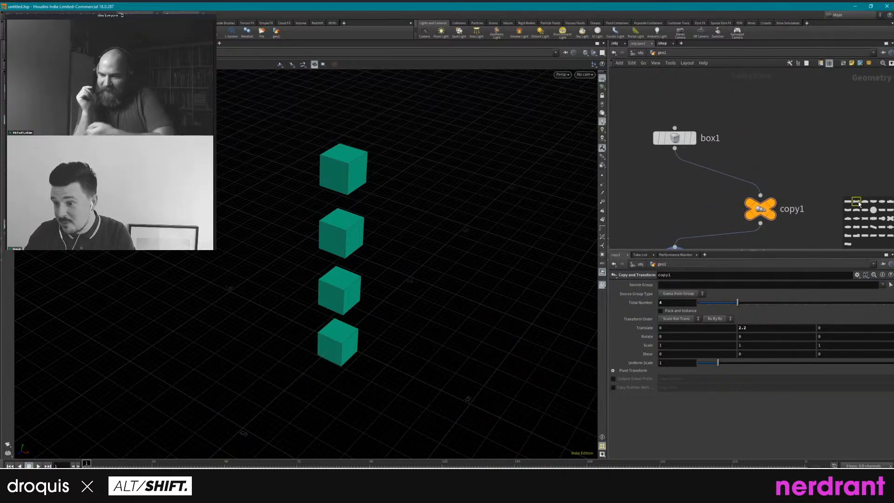
pyautogui.click(670, 138)
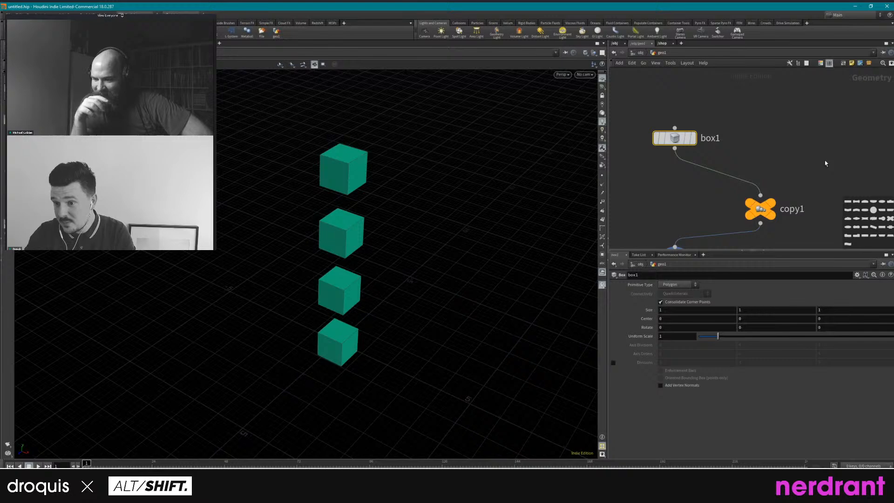
pyautogui.click(854, 202)
pyautogui.moveTo(761, 171); pyautogui.dragTo(792, 131, button='middle')
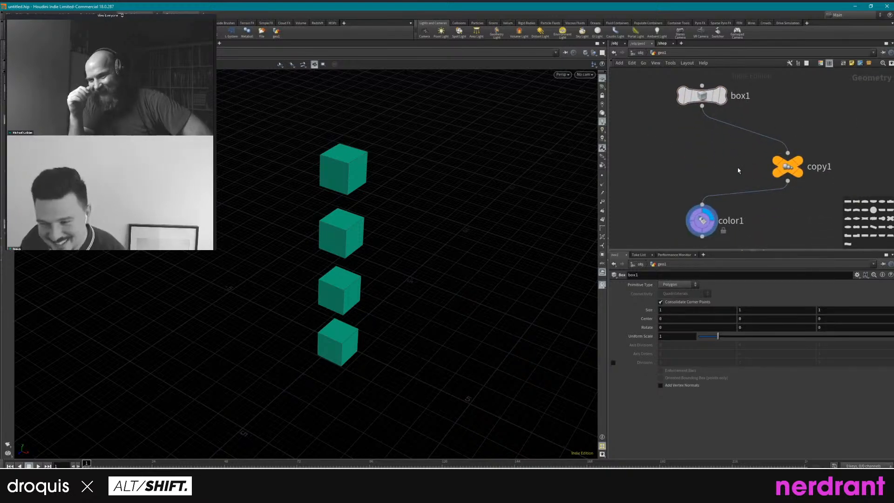
pyautogui.moveTo(720, 168); pyautogui.dragTo(703, 148, button='middle')
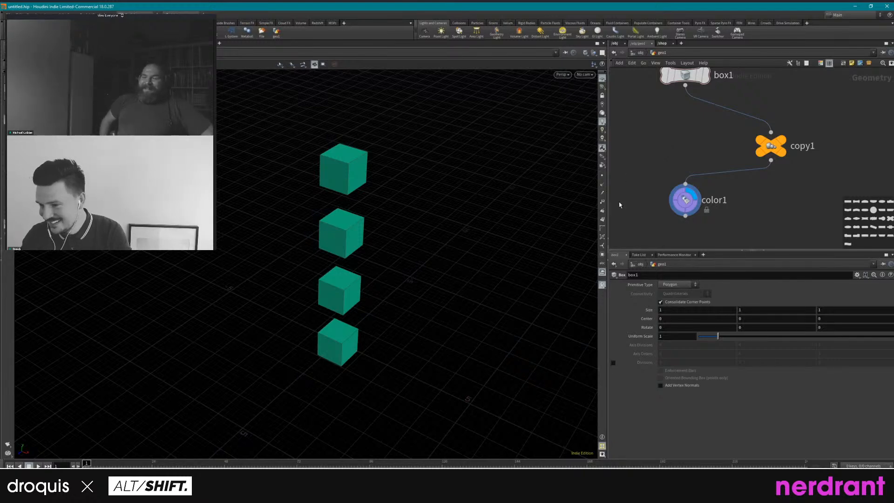
pyautogui.moveTo(666, 78); pyautogui.dragTo(671, 120, button='middle')
# Nudge the box node slightly toward the copy node and hide the node shape palette.
pyautogui.moveTo(690, 119); pyautogui.dragTo(775, 173)
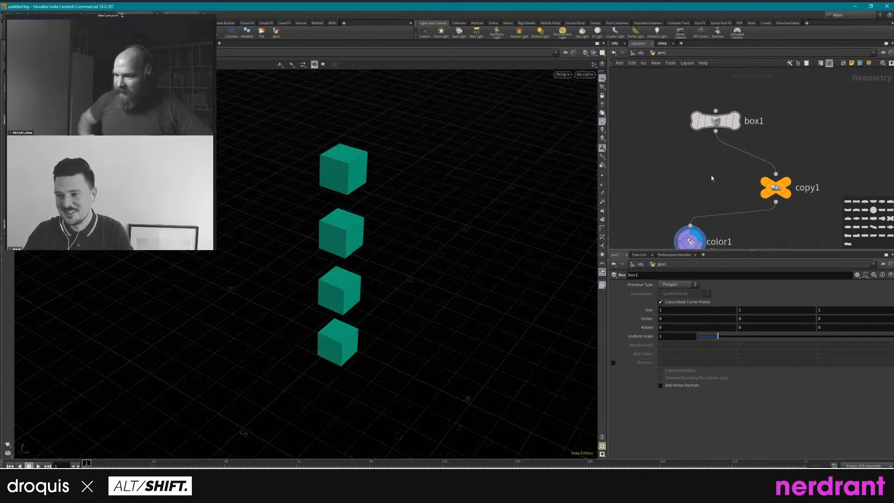
pyautogui.scroll(-3, 698, 167)
pyautogui.moveTo(716, 166); pyautogui.dragTo(782, 188, button='middle')
pyautogui.press('z')
pyautogui.scroll(3, 809, 99)
pyautogui.moveTo(769, 157); pyautogui.dragTo(778, 130, button='middle')
pyautogui.moveTo(779, 202); pyautogui.dragTo(793, 183, button='middle')
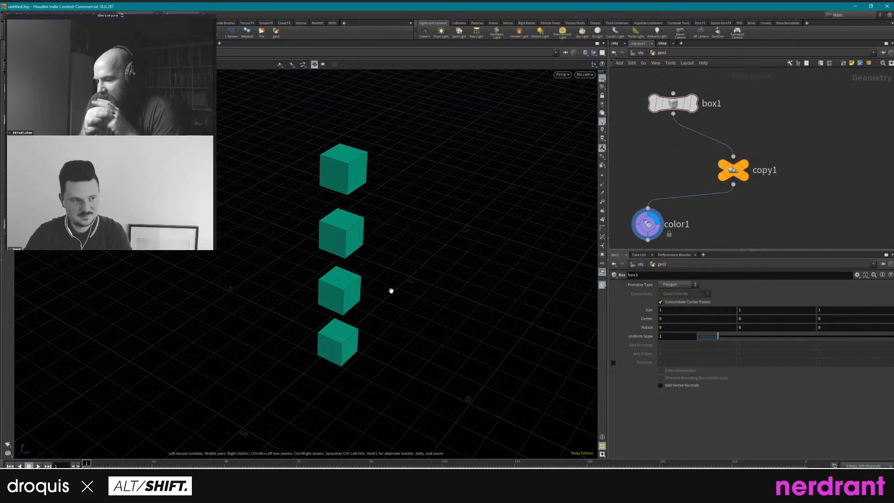
# Reduce the copy node's Y translation to 1.78 so the stacked boxes sit closer together.
pyautogui.click(733, 170)
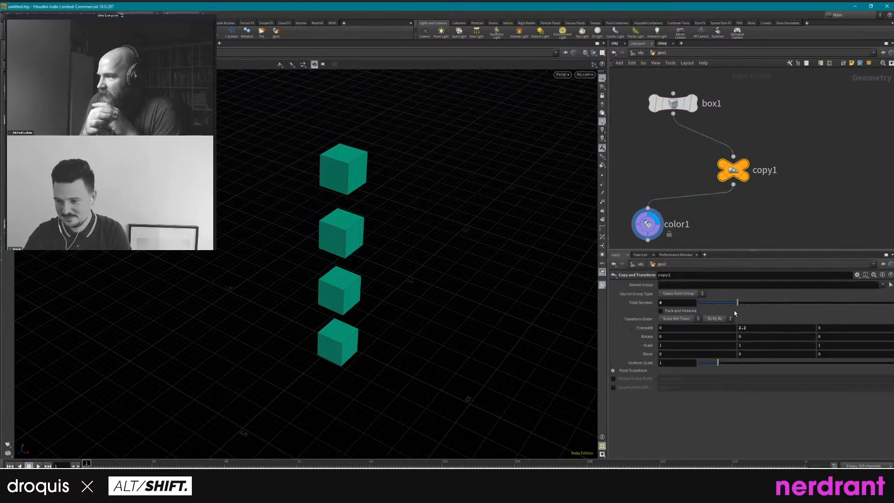
pyautogui.moveTo(755, 328); pyautogui.dragTo(622, 321, button='middle')
pyautogui.scroll(-3, 805, 233)
pyautogui.moveTo(770, 231); pyautogui.dragTo(783, 191, button='middle')
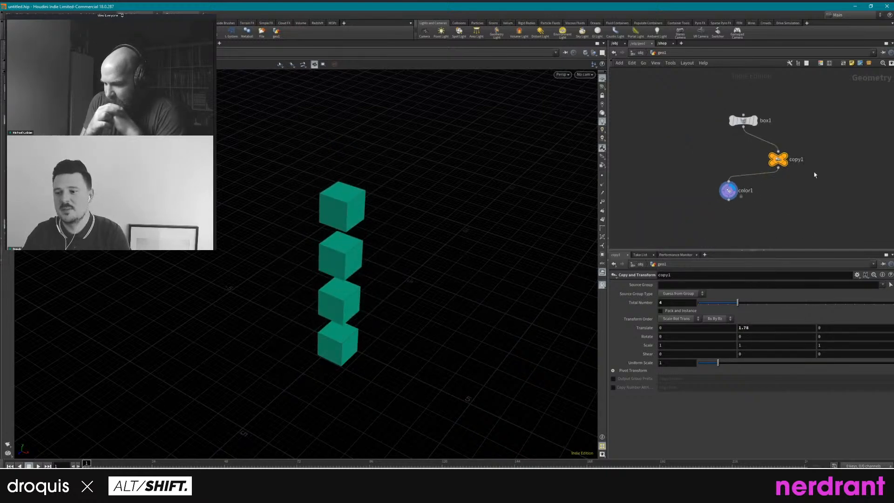
# Delete the box, copy and color nodes together, and place a Sphere node in the emptied network.
pyautogui.moveTo(819, 207); pyautogui.dragTo(651, 116)
pyautogui.press('Delete')
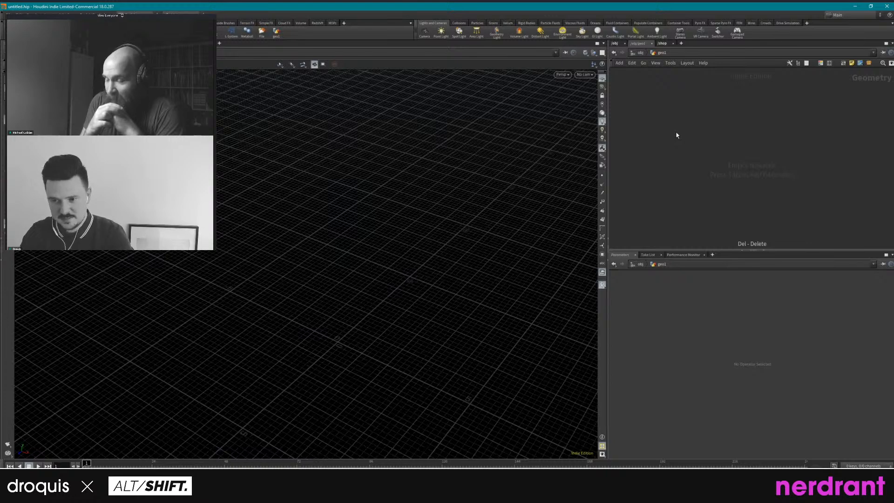
pyautogui.press('Tab')
pyautogui.press('Escape')
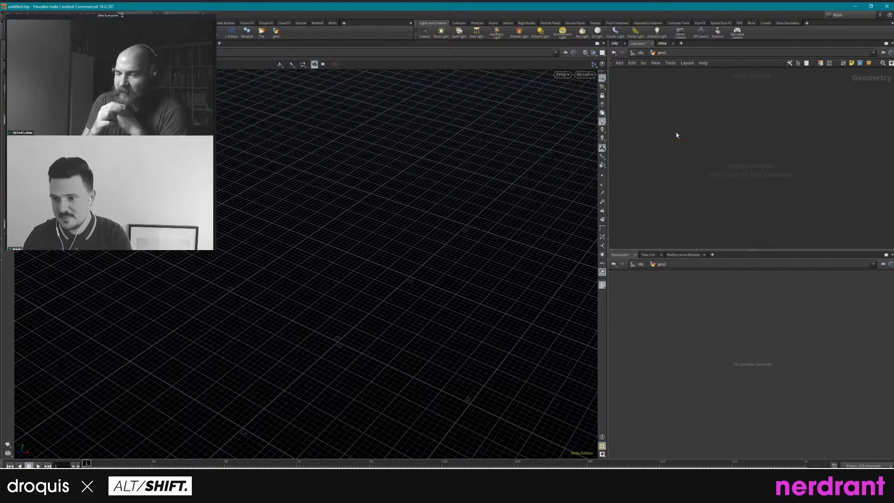
pyautogui.press('Tab')
pyautogui.write('sphere')
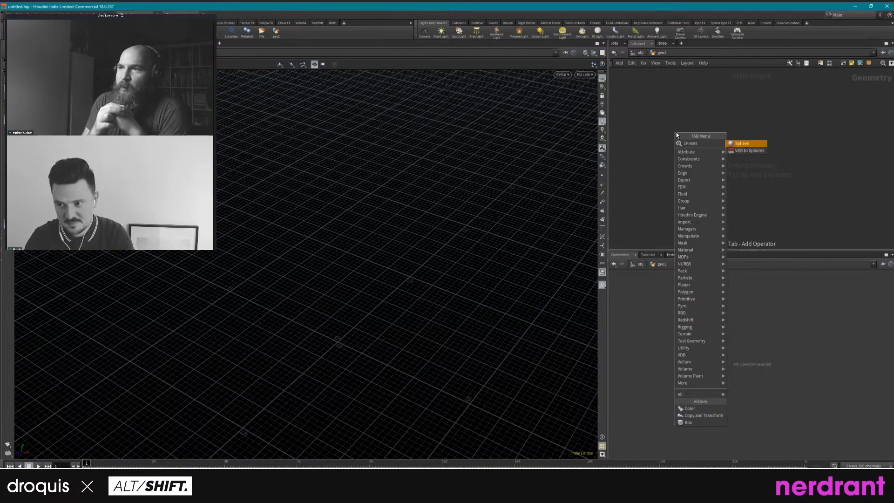
pyautogui.press('Return')
pyautogui.click(680, 132)
pyautogui.scroll(2, 688, 163)
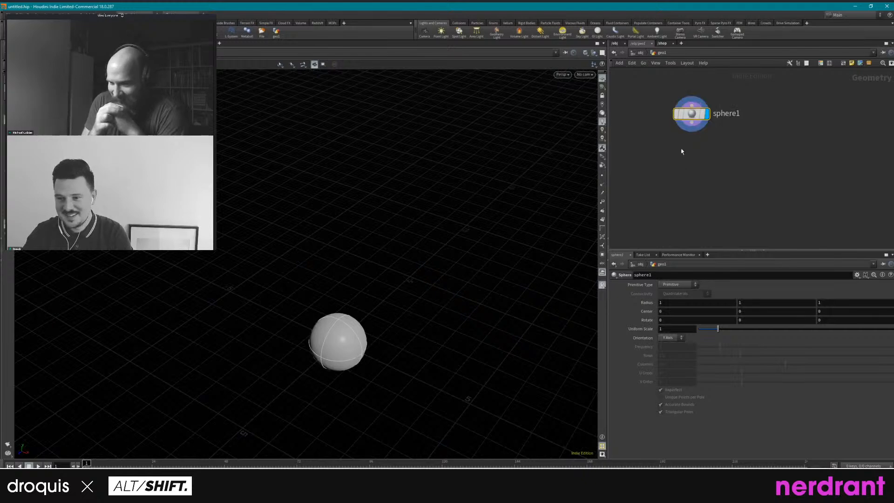
# Append an IsoOffset node to the sphere node, place it close below, and display its fog volume.
pyautogui.press('Tab')
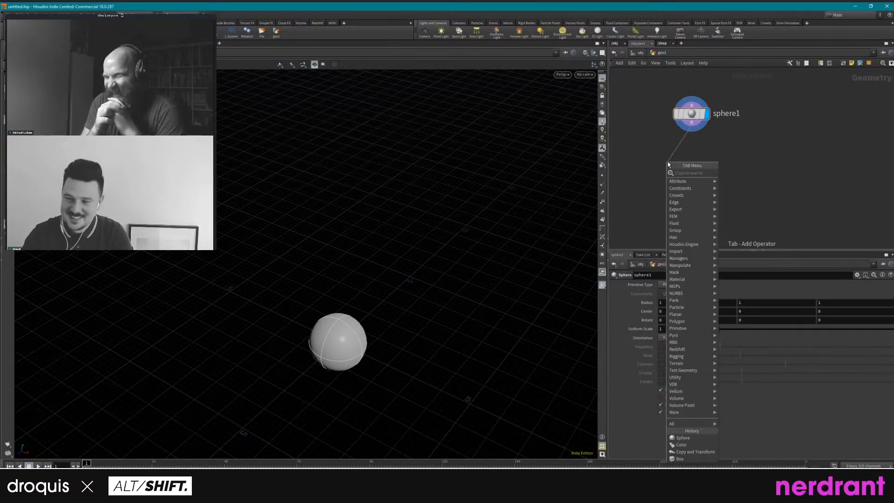
pyautogui.press('Escape')
pyautogui.press('Tab')
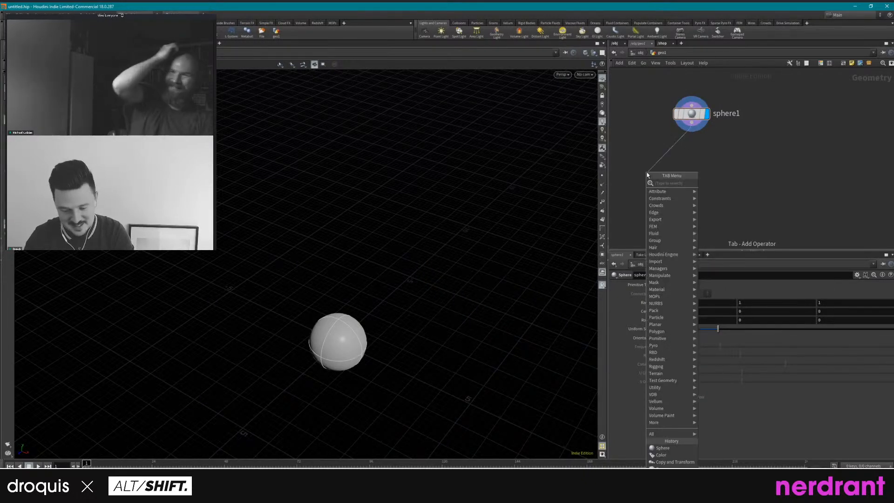
pyautogui.write('iso')
pyautogui.press('Return')
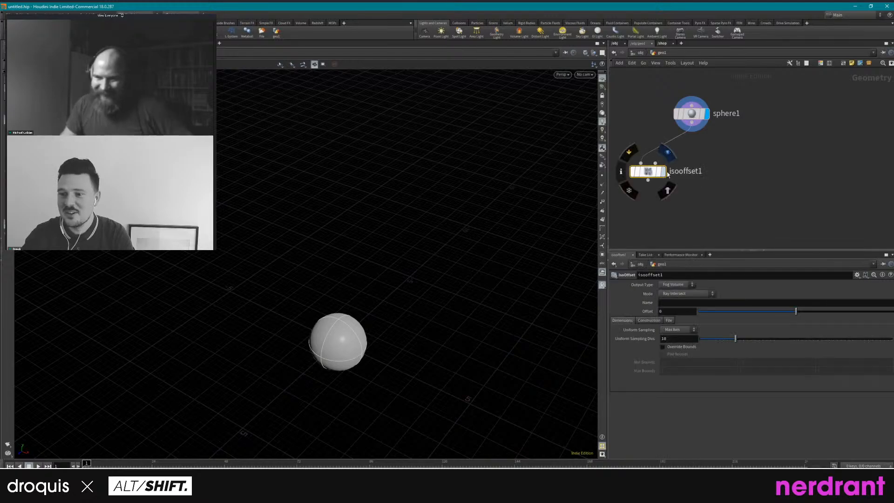
pyautogui.click(647, 171)
pyautogui.moveTo(336, 360); pyautogui.dragTo(381, 349, button='right')
pyautogui.moveTo(647, 170); pyautogui.dragTo(654, 159)
# Append a Scatter node to the IsoOffset node, place it close beneath, and display the scattered points.
pyautogui.click(654, 167)
pyautogui.press('Tab')
pyautogui.write('sca')
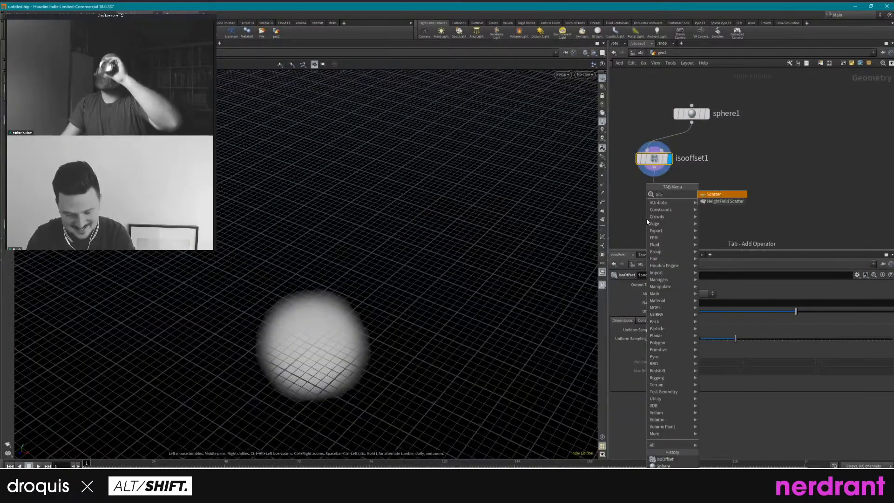
pyautogui.write('tter')
pyautogui.press('Return')
pyautogui.click(647, 221)
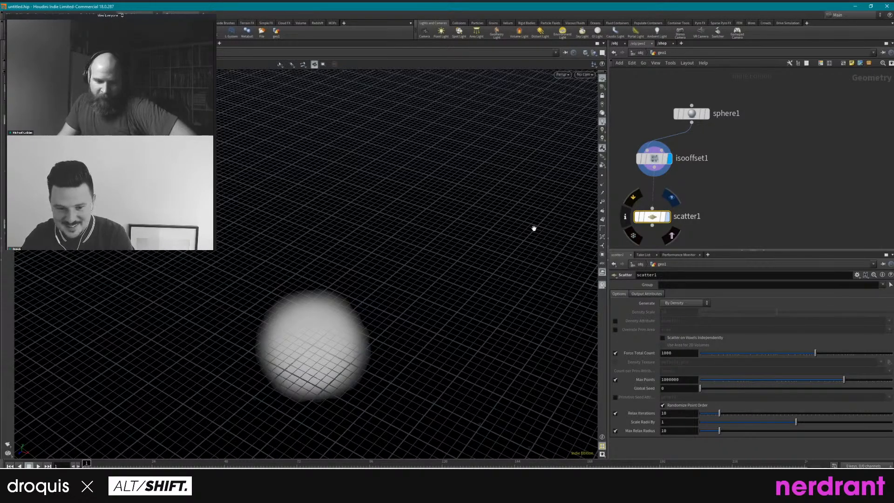
pyautogui.moveTo(355, 351); pyautogui.dragTo(409, 326)
pyautogui.moveTo(652, 223); pyautogui.dragTo(690, 163, button='middle')
pyautogui.moveTo(691, 163); pyautogui.dragTo(696, 144)
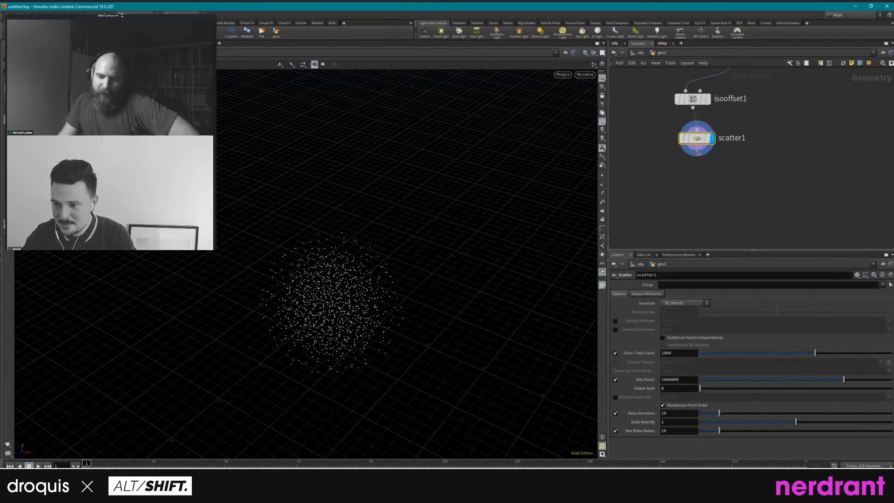
pyautogui.click(697, 152)
pyautogui.press('Tab')
pyautogui.write('connecti')
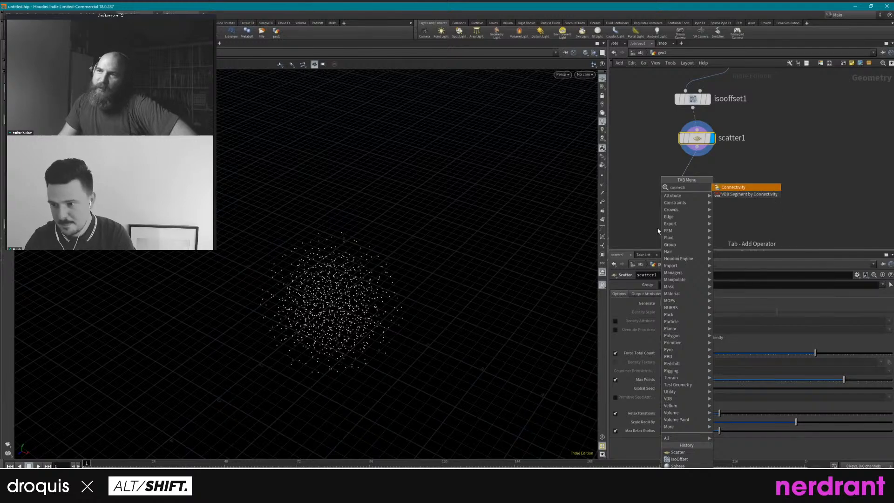
pyautogui.press('Return')
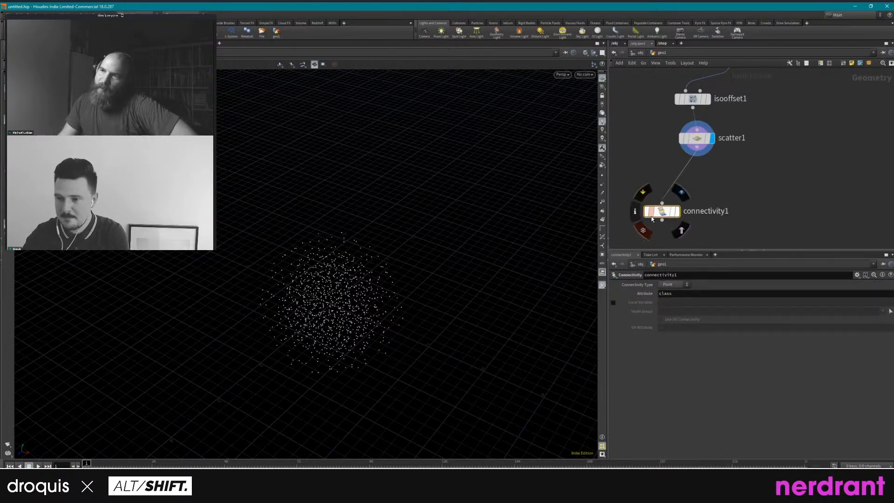
pyautogui.press('Delete')
pyautogui.click(697, 152)
pyautogui.press('Tab')
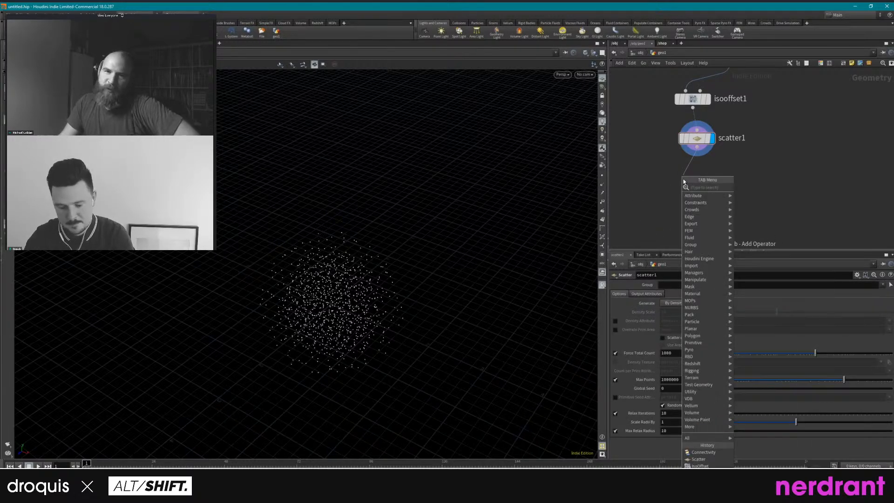
pyautogui.write('net')
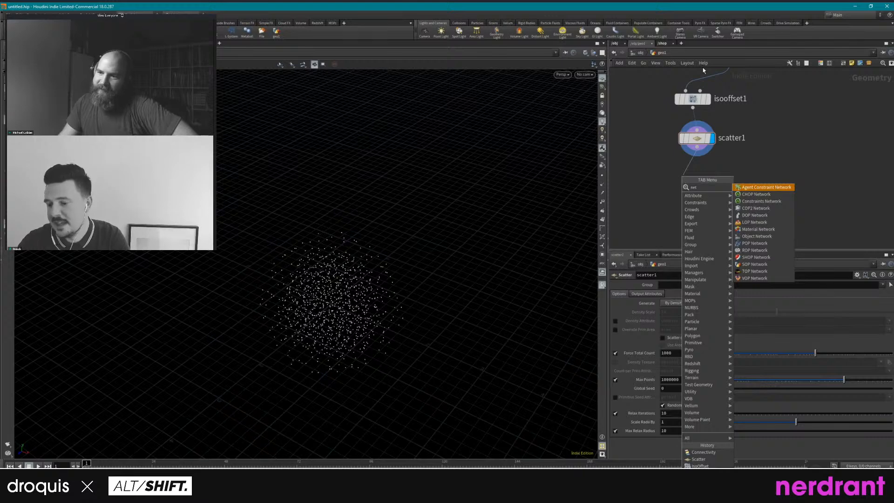
pyautogui.press('Escape')
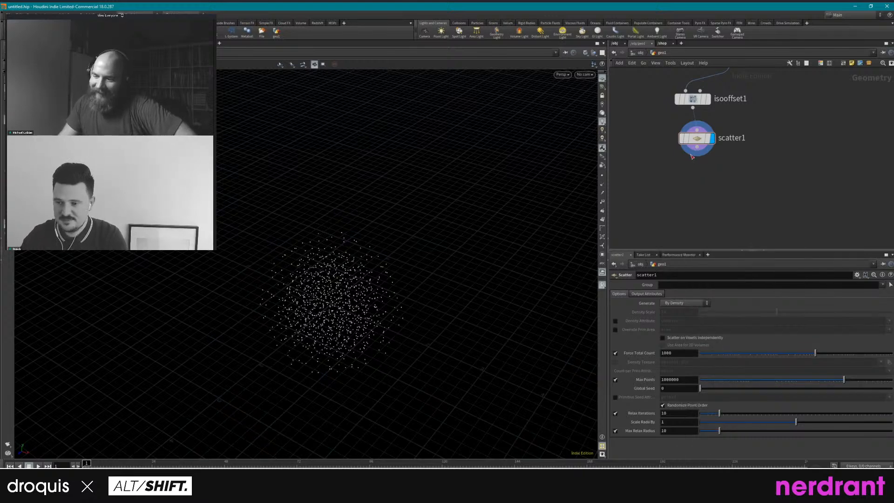
# Append a Connect Adjacent Pieces node to the scatter node and raise its search radius to 0.68.
pyautogui.click(693, 155)
pyautogui.press('Tab')
pyautogui.write('conn')
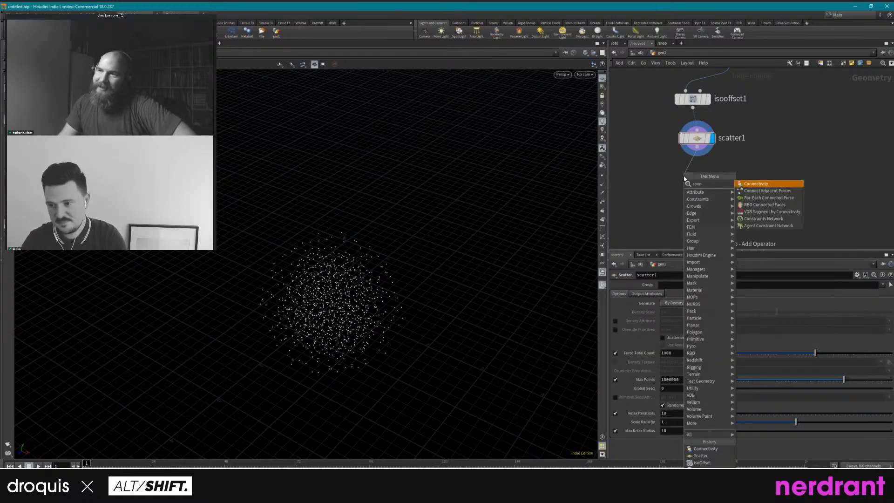
pyautogui.press('Down')
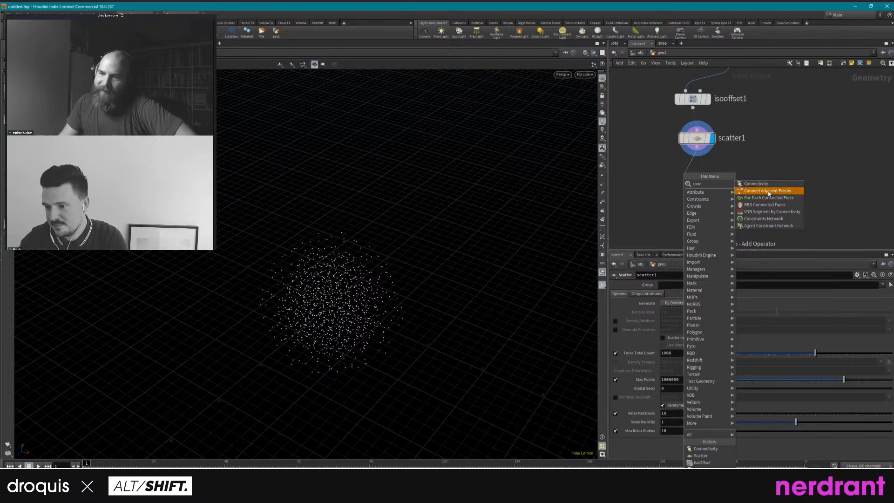
pyautogui.press('Return')
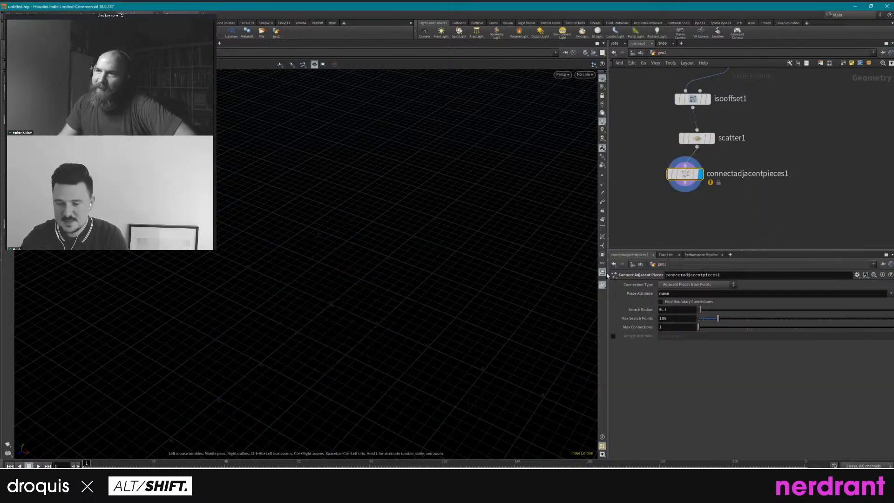
pyautogui.moveTo(703, 312); pyautogui.dragTo(711, 310)
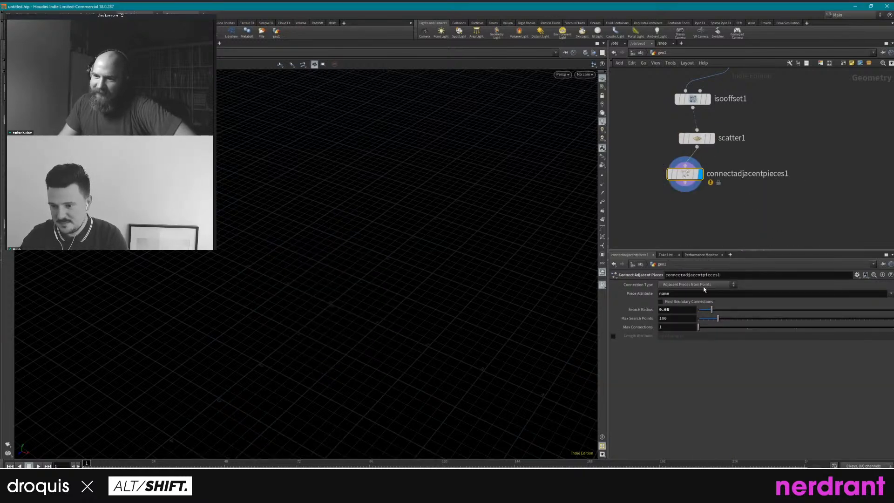
# Quit Houdini and discard the unsaved changes to untitled.hip.
pyautogui.click(883, 8)
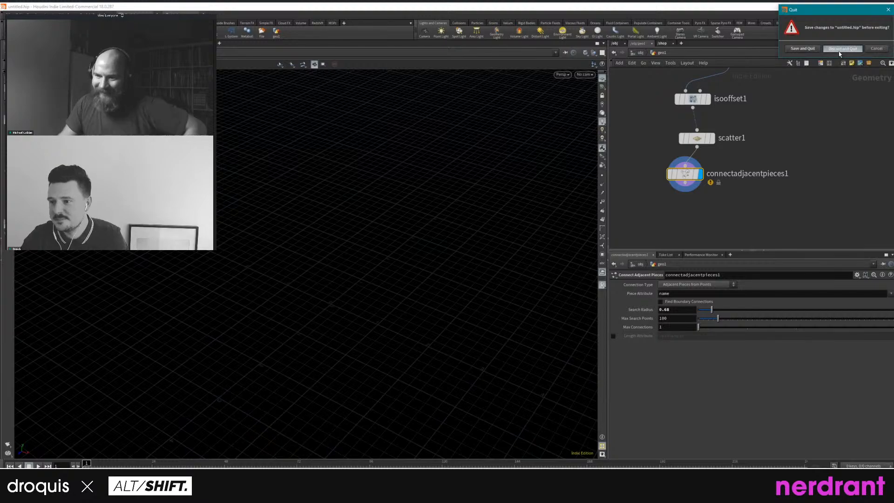
pyautogui.click(840, 49)
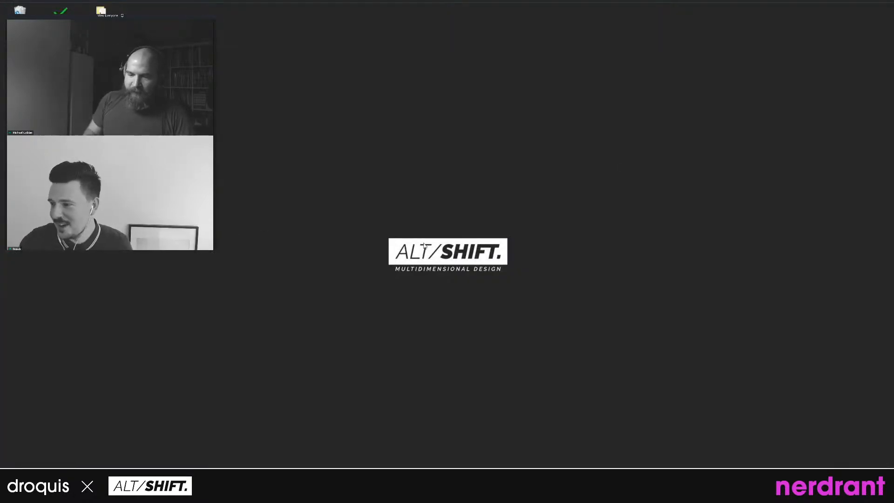
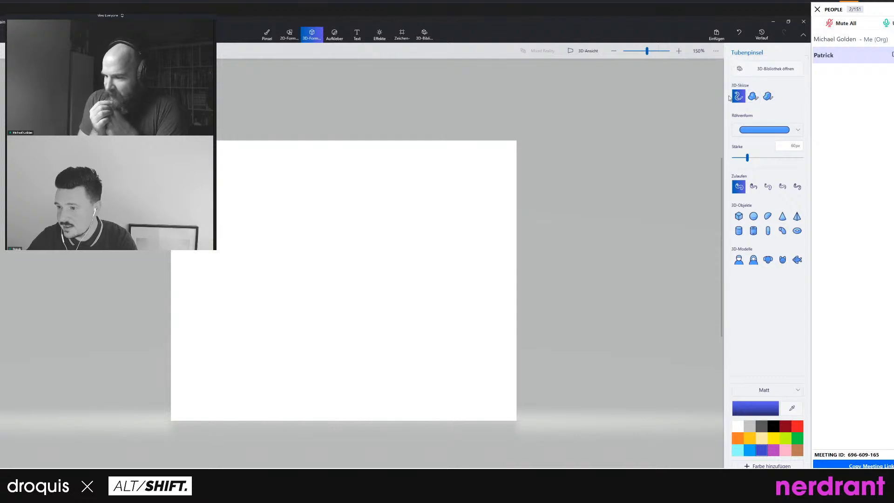
# In Paint 3D, draw a winding freehand blue tube across the canvas, add a looping branch from its crossing point, and finish the shape.
pyautogui.moveTo(209, 218)
pyautogui.mouseDown()
pyautogui.moveTo(261, 233)
pyautogui.moveTo(254, 303)
pyautogui.moveTo(298, 293)
pyautogui.moveTo(331, 269)
pyautogui.moveTo(394, 295)
pyautogui.moveTo(455, 243)
pyautogui.moveTo(411, 212)
pyautogui.moveTo(387, 251)
pyautogui.moveTo(388, 270)
pyautogui.moveTo(411, 305)
pyautogui.moveTo(401, 356)
pyautogui.moveTo(341, 337)
pyautogui.mouseUp()
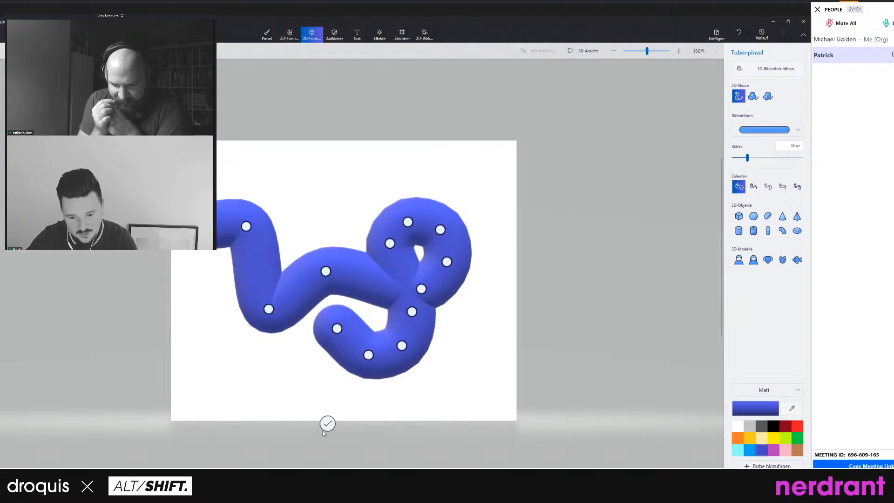
pyautogui.moveTo(422, 288)
pyautogui.mouseDown()
pyautogui.moveTo(462, 310)
pyautogui.moveTo(484, 337)
pyautogui.moveTo(453, 362)
pyautogui.moveTo(425, 344)
pyautogui.mouseUp()
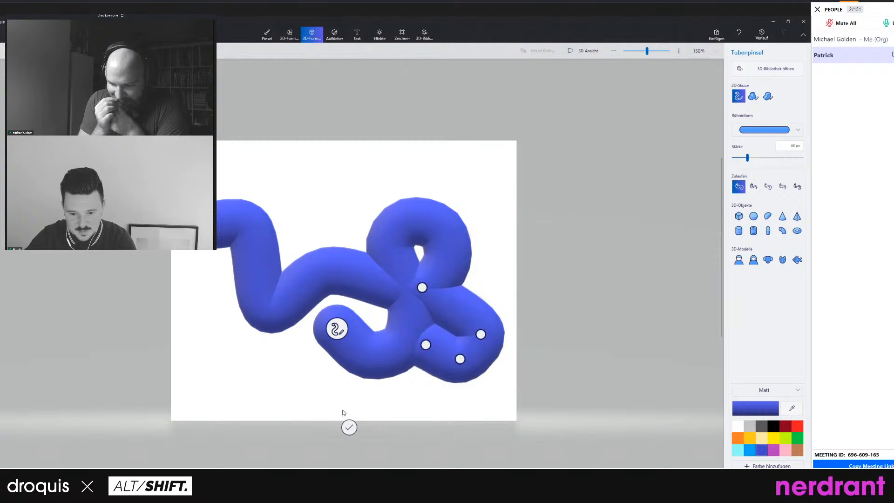
pyautogui.click(349, 427)
# Rotate the blue tube slightly around its vertical axis and tilt it around its horizontal axis.
pyautogui.moveTo(523, 290)
pyautogui.mouseDown()
pyautogui.moveTo(522, 115)
pyautogui.moveTo(523, 266)
pyautogui.mouseUp()
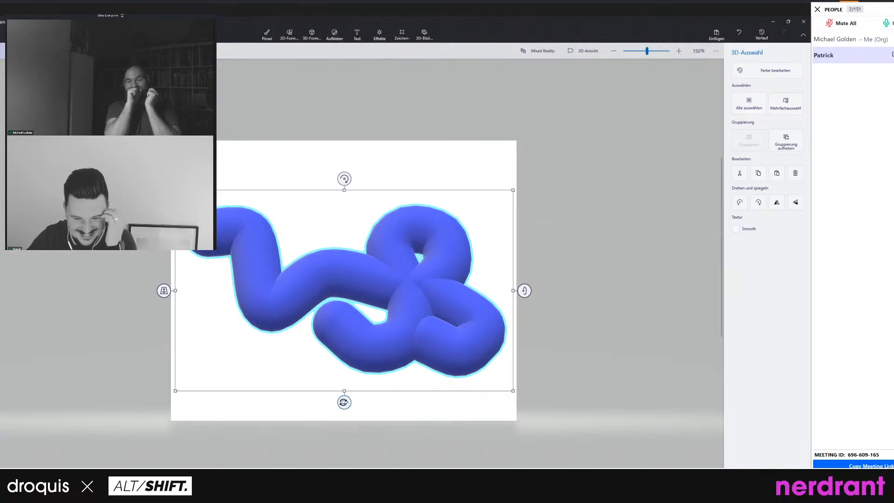
pyautogui.moveTo(343, 402); pyautogui.dragTo(326, 375)
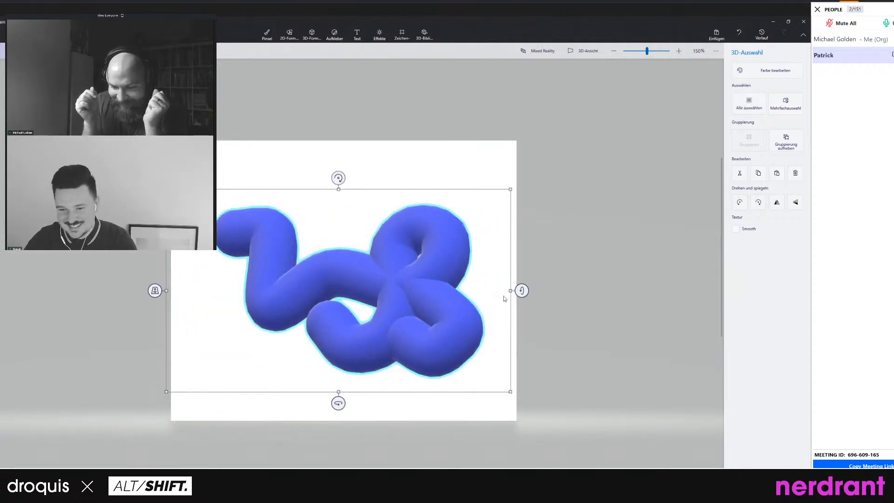
pyautogui.moveTo(504, 297)
pyautogui.mouseDown()
pyautogui.moveTo(496, 108)
pyautogui.moveTo(506, 301)
pyautogui.moveTo(499, 292)
pyautogui.moveTo(507, 257)
pyautogui.moveTo(514, 284)
pyautogui.mouseUp()
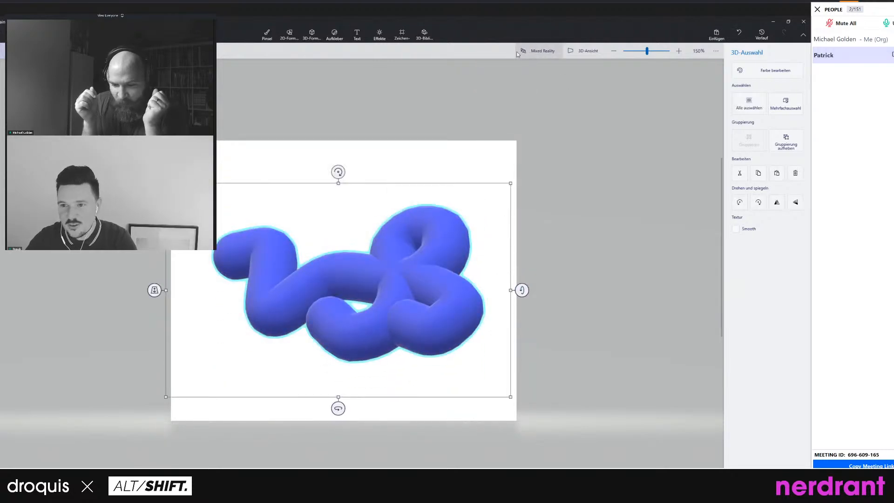
# Launch the Mixed Reality viewer for the tube, return to the canvas, and leave the tube selected.
pyautogui.click(541, 52)
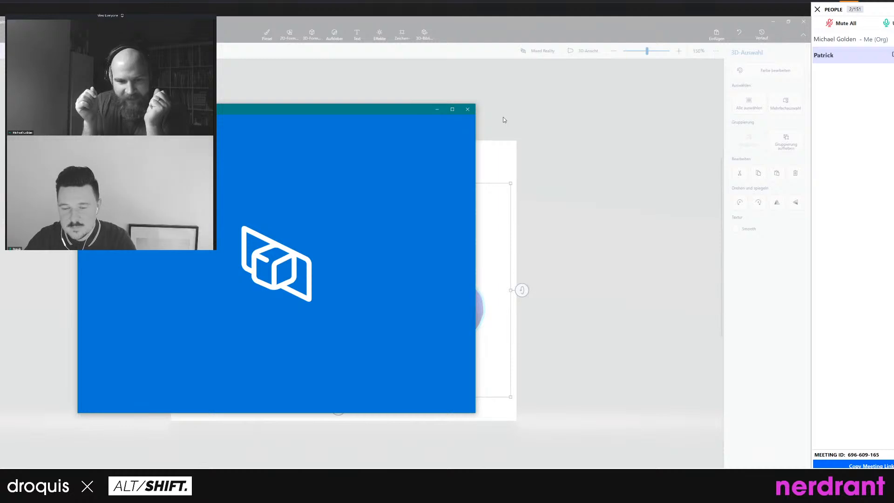
pyautogui.click(427, 268)
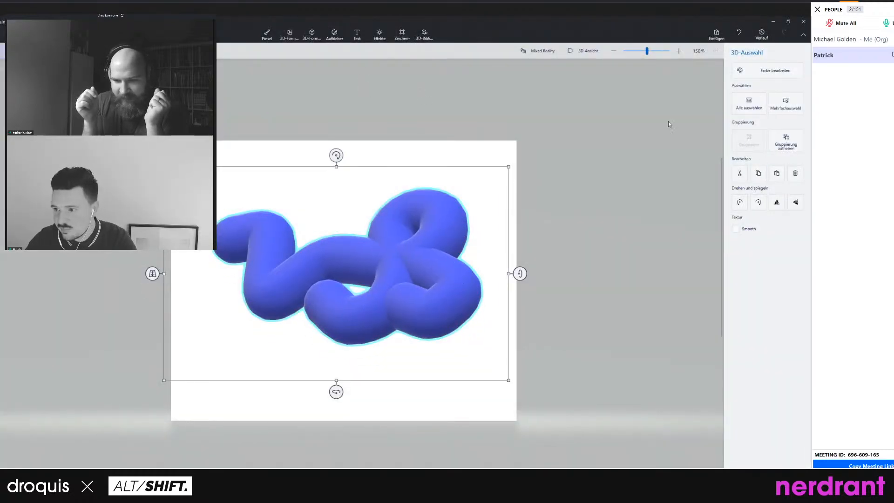
pyautogui.click(357, 91)
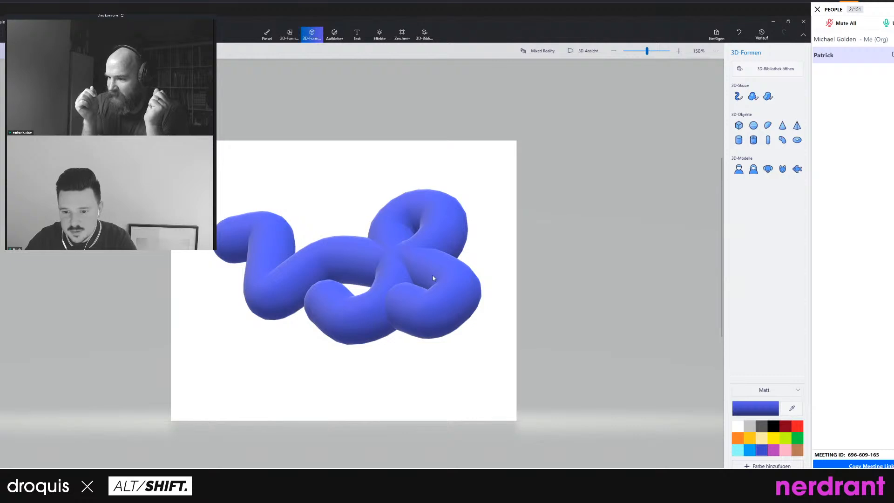
pyautogui.click(432, 278)
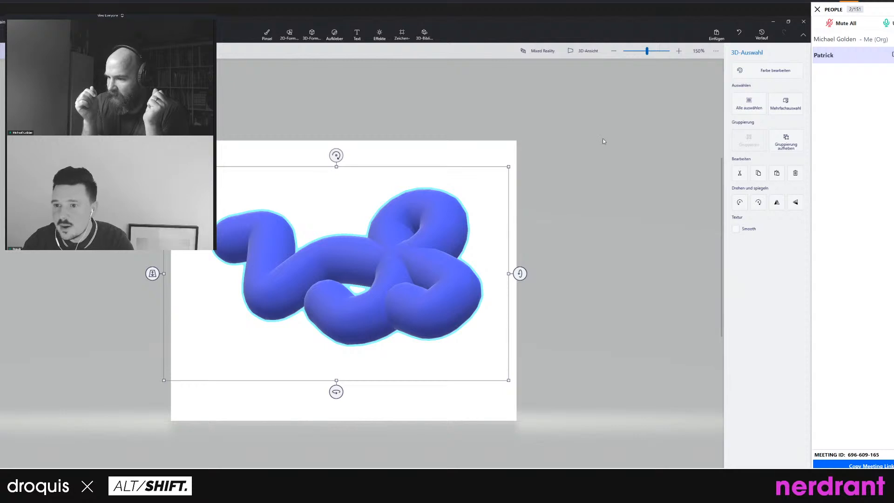
# Delete the blue tube model from the canvas.
pyautogui.rightClick(416, 272)
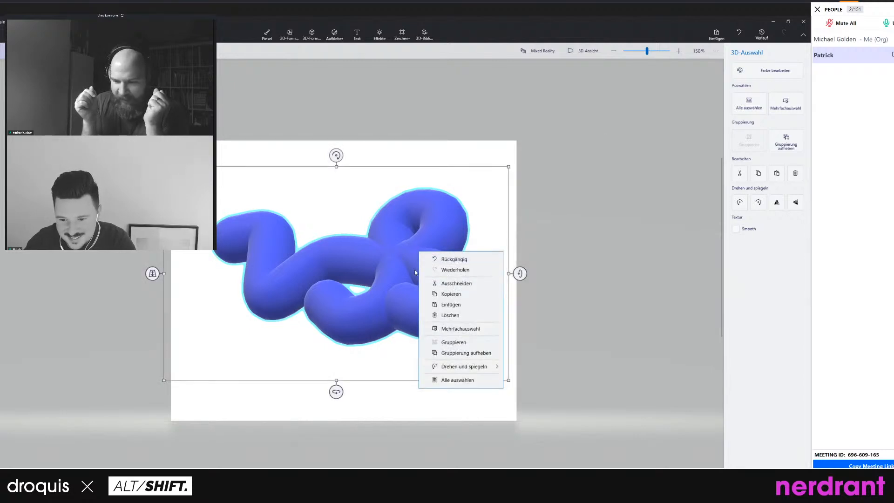
pyautogui.click(404, 378)
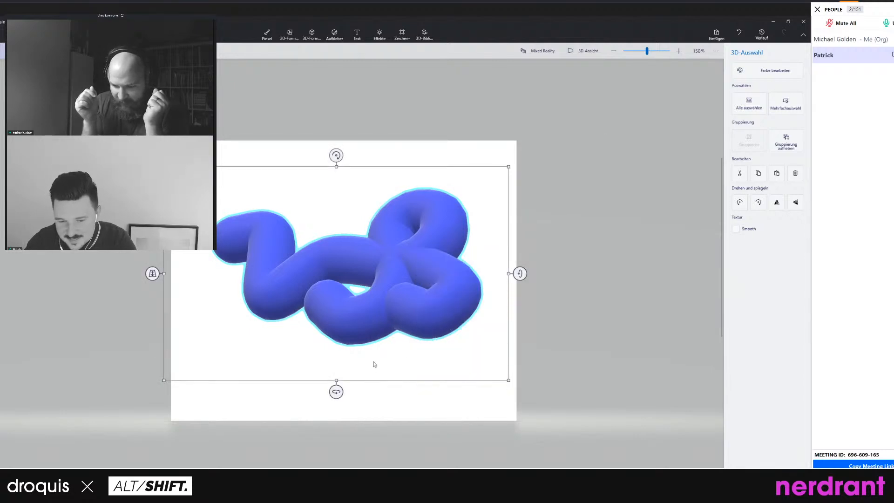
pyautogui.moveTo(377, 289); pyautogui.dragTo(378, 292)
pyautogui.press('Delete')
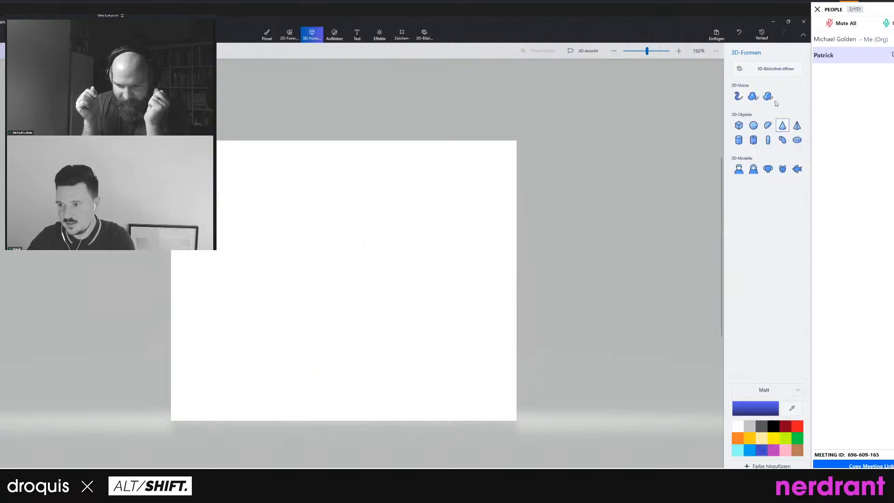
# Draw a new winding blue tube freehand, branch a closed loop beneath its middle, widen that loop by its points, and finish the shape.
pyautogui.click(738, 97)
pyautogui.moveTo(199, 251)
pyautogui.mouseDown()
pyautogui.moveTo(274, 309)
pyautogui.moveTo(405, 261)
pyautogui.moveTo(395, 203)
pyautogui.moveTo(362, 211)
pyautogui.moveTo(375, 280)
pyautogui.moveTo(349, 342)
pyautogui.moveTo(292, 301)
pyautogui.mouseUp()
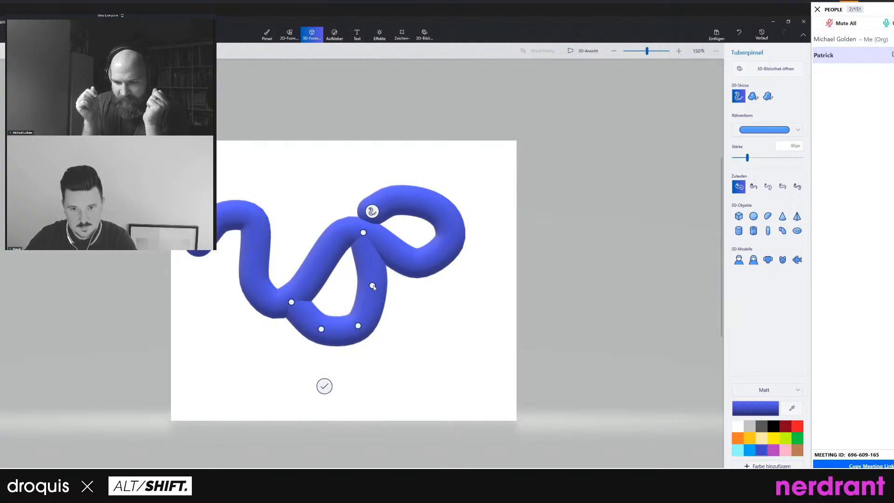
pyautogui.moveTo(373, 286); pyautogui.dragTo(403, 305)
pyautogui.moveTo(358, 326)
pyautogui.mouseDown()
pyautogui.moveTo(368, 350)
pyautogui.moveTo(358, 334)
pyautogui.mouseUp()
pyautogui.click(324, 389)
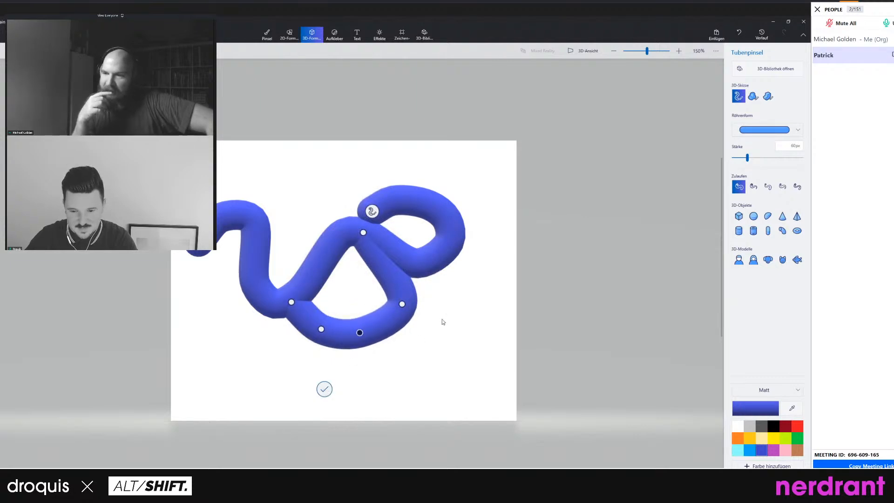
# Turn the new tube around its vertical axis to view it from behind, roll it counterclockwise, and adjust its tilt.
pyautogui.moveTo(486, 265); pyautogui.dragTo(483, 308)
pyautogui.moveTo(323, 351); pyautogui.dragTo(530, 324)
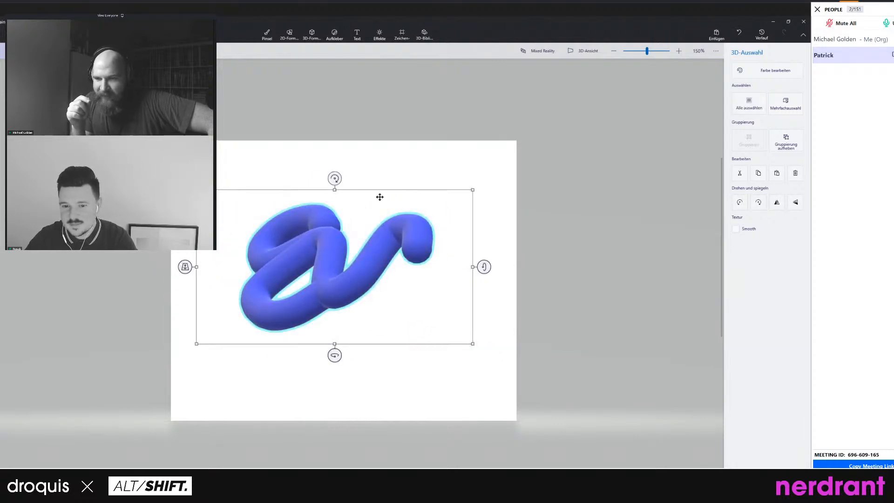
pyautogui.moveTo(335, 179); pyautogui.dragTo(284, 209)
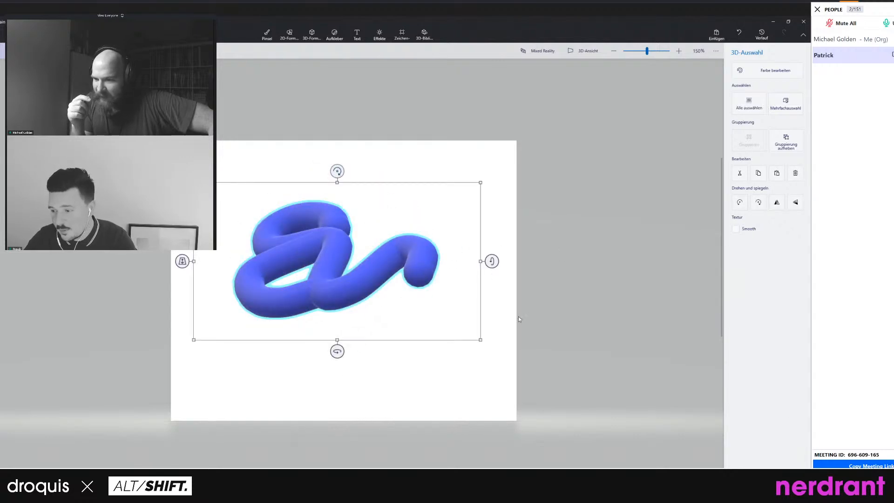
pyautogui.moveTo(491, 261); pyautogui.dragTo(419, 263)
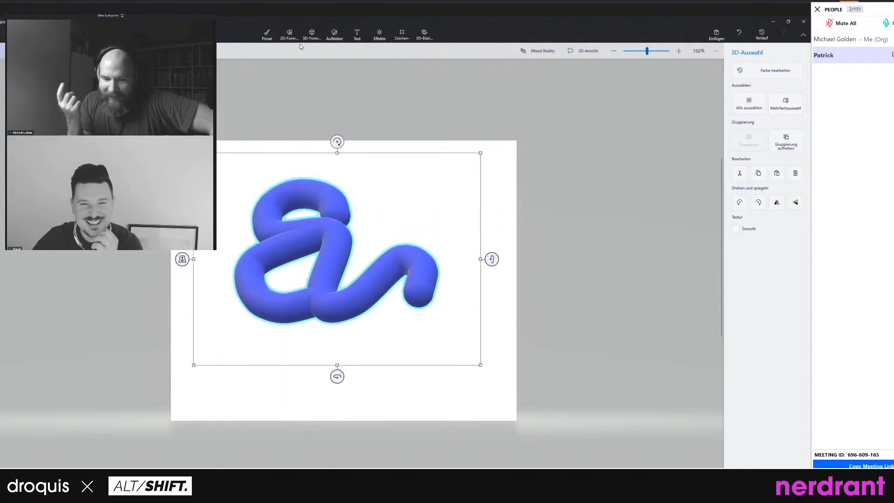
# Paint the front of the tube's lower bend red with the oil brush, around the branch junction and up the rising section.
pyautogui.click(267, 34)
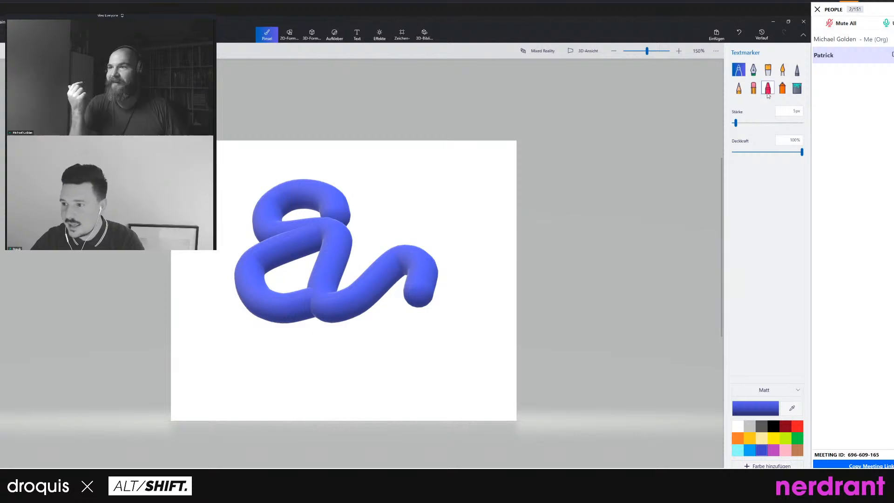
pyautogui.click(767, 69)
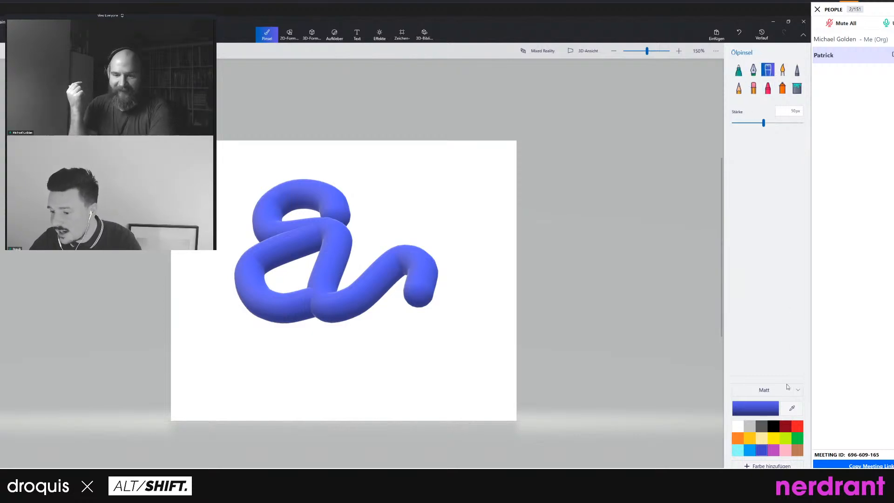
pyautogui.click(797, 429)
pyautogui.moveTo(353, 306)
pyautogui.mouseDown()
pyautogui.moveTo(378, 266)
pyautogui.moveTo(369, 293)
pyautogui.moveTo(345, 309)
pyautogui.moveTo(313, 313)
pyautogui.moveTo(338, 307)
pyautogui.moveTo(326, 301)
pyautogui.moveTo(321, 279)
pyautogui.moveTo(335, 280)
pyautogui.moveTo(312, 278)
pyautogui.mouseUp()
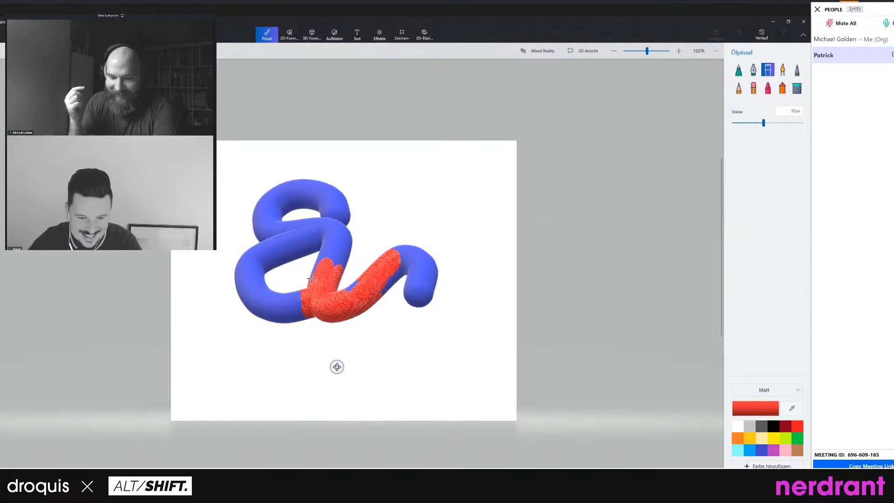
pyautogui.moveTo(303, 309)
pyautogui.mouseDown()
pyautogui.moveTo(298, 303)
pyautogui.moveTo(344, 307)
pyautogui.mouseUp()
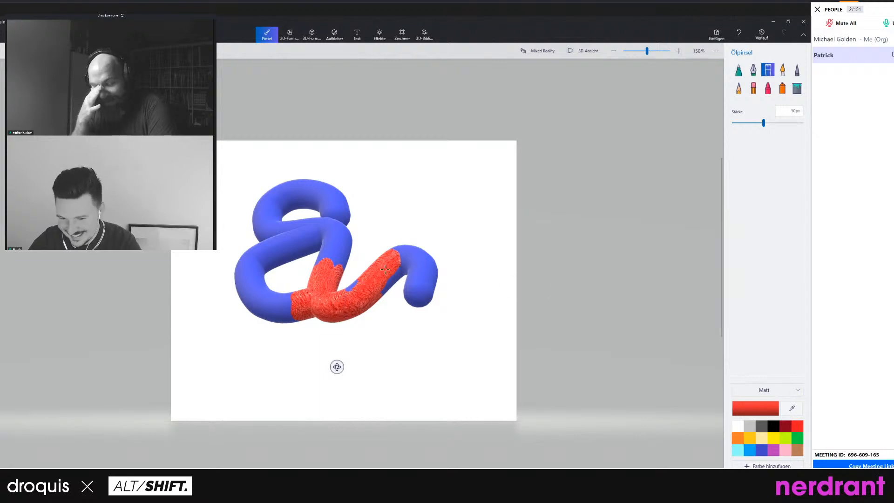
# On the back of the tube, paint more red oil strokes over the lower bend and red crayon strokes along the closed loop.
pyautogui.moveTo(336, 367)
pyautogui.mouseDown()
pyautogui.moveTo(315, 359)
pyautogui.moveTo(340, 289)
pyautogui.moveTo(428, 331)
pyautogui.moveTo(563, 265)
pyautogui.moveTo(605, 285)
pyautogui.mouseUp()
pyautogui.moveTo(284, 325)
pyautogui.mouseDown()
pyautogui.moveTo(316, 311)
pyautogui.moveTo(301, 314)
pyautogui.moveTo(326, 263)
pyautogui.mouseUp()
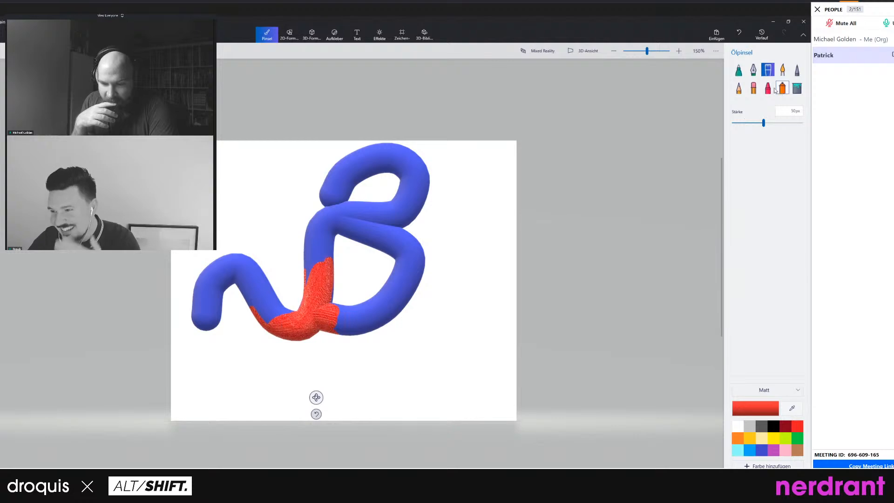
pyautogui.click(768, 88)
pyautogui.moveTo(322, 225)
pyautogui.mouseDown()
pyautogui.moveTo(350, 223)
pyautogui.moveTo(343, 223)
pyautogui.mouseUp()
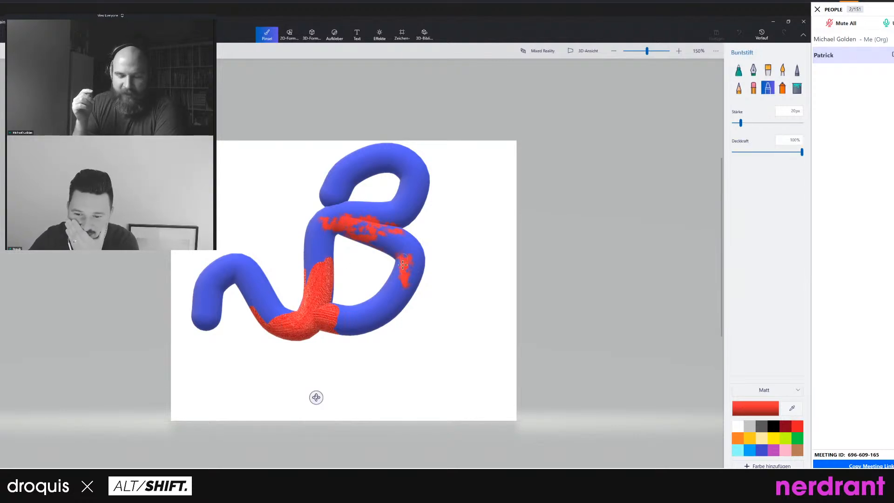
# Turn the tube to its front and export the painted model to the Desktop as test.fbx.
pyautogui.moveTo(317, 397)
pyautogui.mouseDown()
pyautogui.moveTo(355, 381)
pyautogui.moveTo(554, 342)
pyautogui.mouseUp()
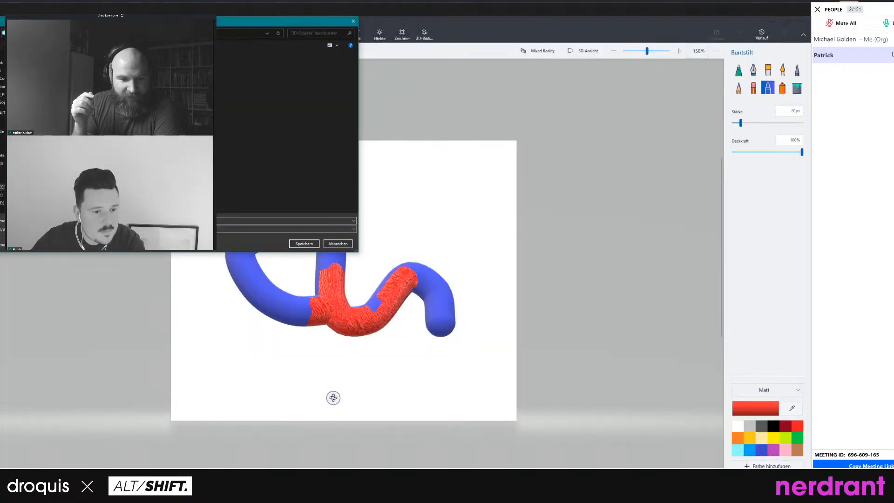
pyautogui.click(1, 80)
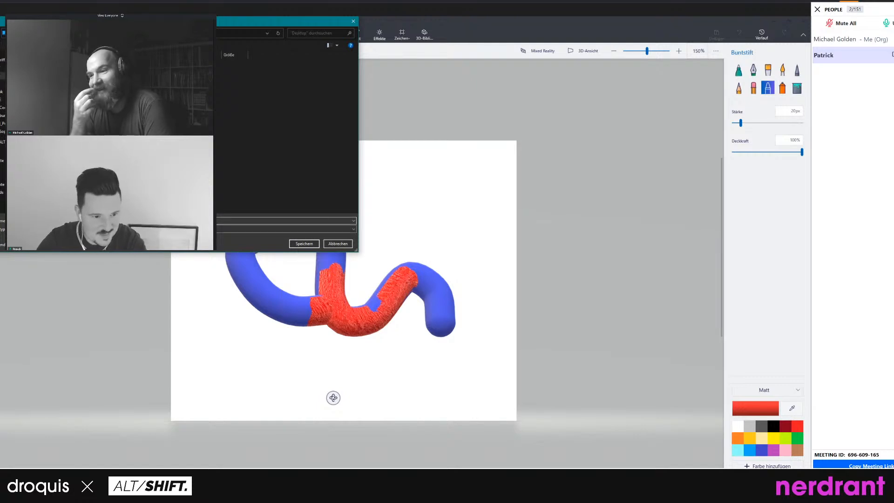
pyautogui.press('Return')
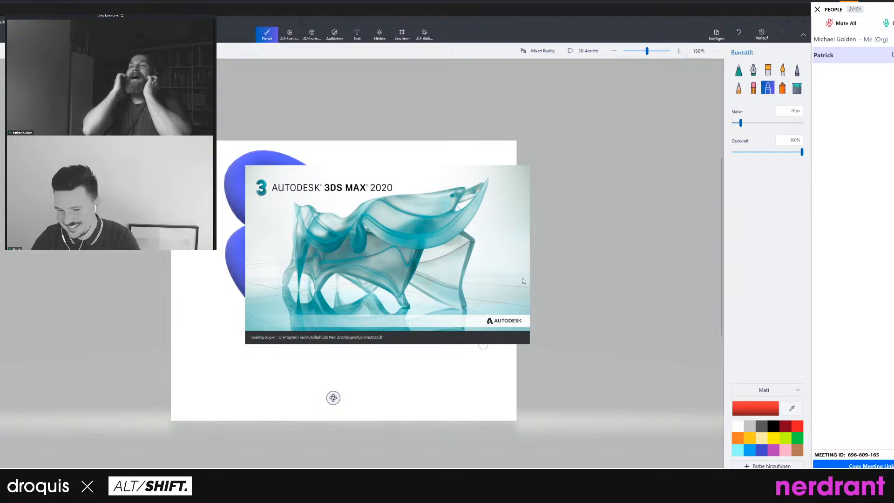
# Paint a purple oil brush stroke along the back of the tube's main path, from the upper curl to the tail end.
pyautogui.moveTo(342, 405)
pyautogui.mouseDown()
pyautogui.moveTo(207, 353)
pyautogui.moveTo(361, 361)
pyautogui.moveTo(530, 386)
pyautogui.moveTo(428, 245)
pyautogui.moveTo(339, 363)
pyautogui.moveTo(403, 413)
pyautogui.moveTo(546, 438)
pyautogui.moveTo(344, 277)
pyautogui.mouseUp()
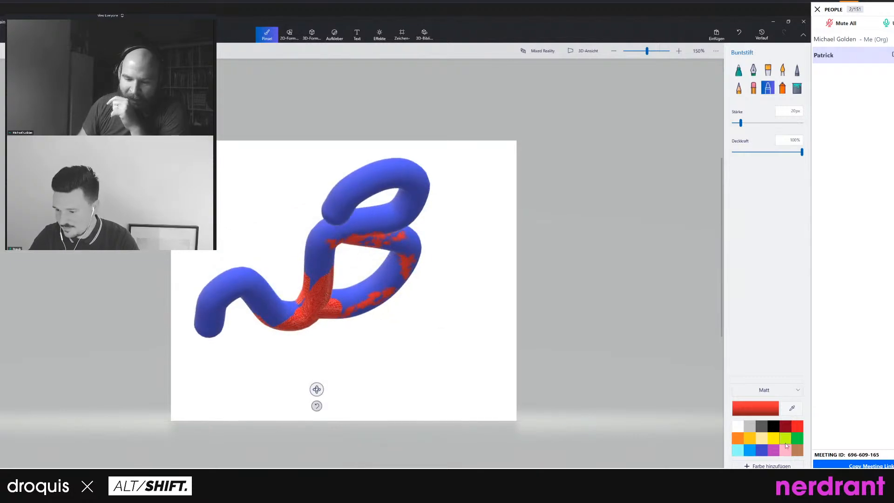
pyautogui.click(773, 450)
pyautogui.click(767, 69)
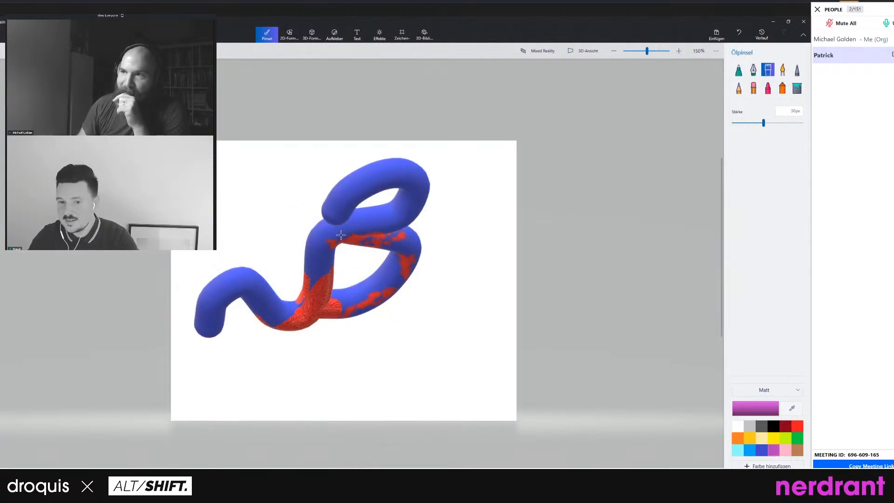
pyautogui.moveTo(336, 236)
pyautogui.mouseDown()
pyautogui.moveTo(394, 207)
pyautogui.moveTo(403, 180)
pyautogui.moveTo(363, 186)
pyautogui.moveTo(342, 207)
pyautogui.moveTo(322, 280)
pyautogui.moveTo(298, 321)
pyautogui.moveTo(223, 285)
pyautogui.moveTo(218, 326)
pyautogui.mouseUp()
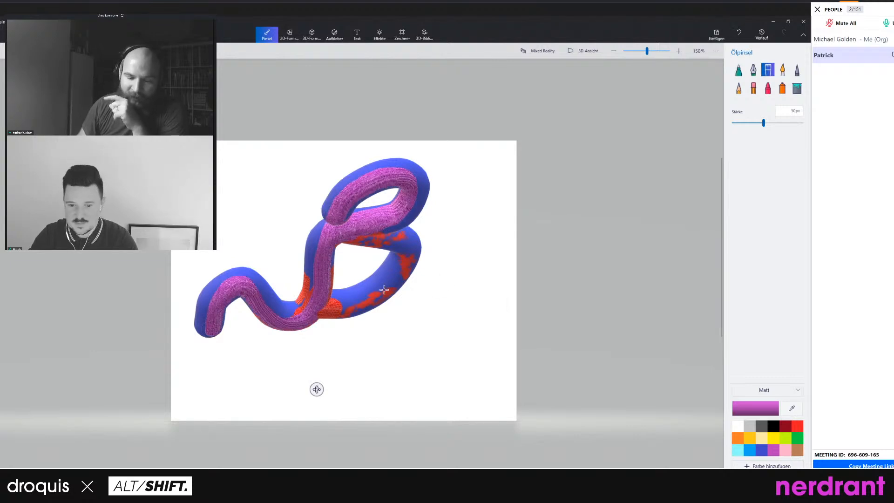
# On the front of the tube, paint green oil strokes across the bottom of the closed loop and the lower bend.
pyautogui.moveTo(316, 390)
pyautogui.mouseDown()
pyautogui.moveTo(364, 379)
pyautogui.moveTo(544, 409)
pyautogui.mouseUp()
pyautogui.click(797, 440)
pyautogui.moveTo(389, 311)
pyautogui.mouseDown()
pyautogui.moveTo(342, 324)
pyautogui.moveTo(323, 303)
pyautogui.moveTo(290, 324)
pyautogui.moveTo(269, 307)
pyautogui.moveTo(379, 316)
pyautogui.mouseUp()
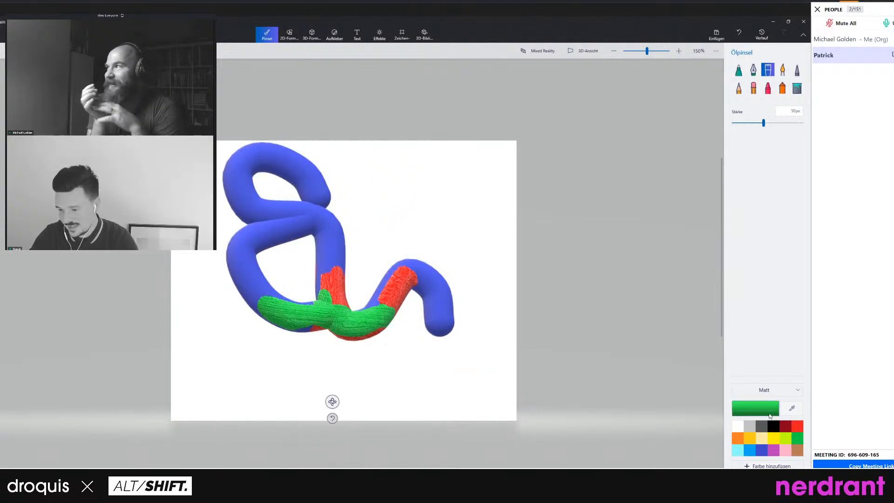
# Paint black oil strokes over the front of the closed loop, stem, lower bend and tail, and turn to the tube's back.
pyautogui.click(773, 426)
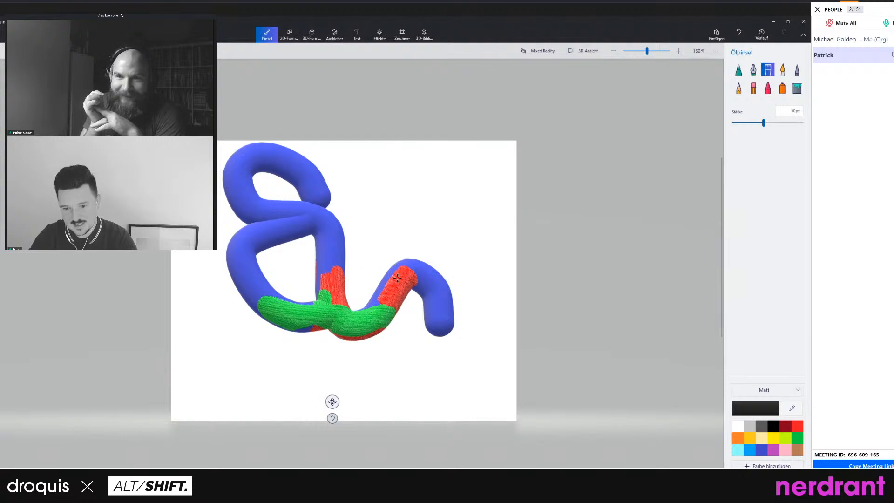
pyautogui.moveTo(396, 277)
pyautogui.mouseDown()
pyautogui.moveTo(333, 314)
pyautogui.moveTo(325, 244)
pyautogui.moveTo(305, 207)
pyautogui.moveTo(251, 231)
pyautogui.moveTo(307, 222)
pyautogui.moveTo(254, 242)
pyautogui.moveTo(258, 287)
pyautogui.moveTo(279, 316)
pyautogui.moveTo(335, 322)
pyautogui.moveTo(393, 286)
pyautogui.moveTo(444, 306)
pyautogui.moveTo(437, 326)
pyautogui.moveTo(414, 277)
pyautogui.mouseUp()
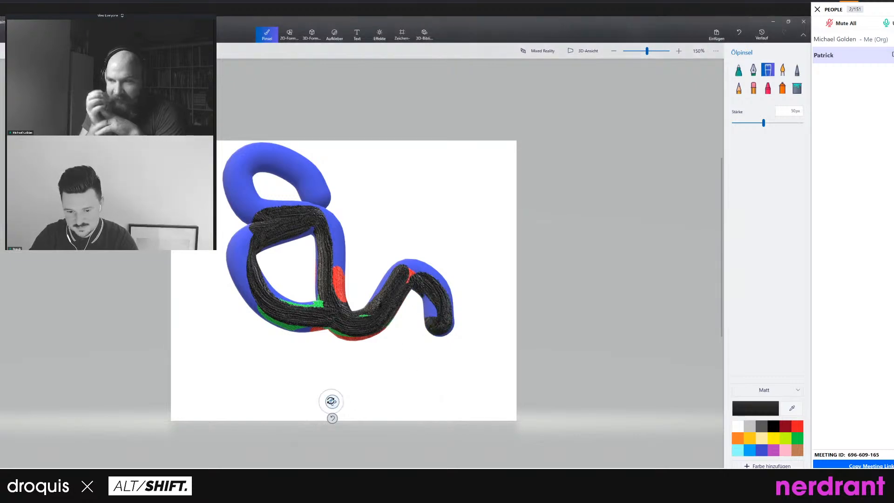
pyautogui.moveTo(332, 402)
pyautogui.mouseDown()
pyautogui.moveTo(483, 361)
pyautogui.moveTo(540, 382)
pyautogui.mouseUp()
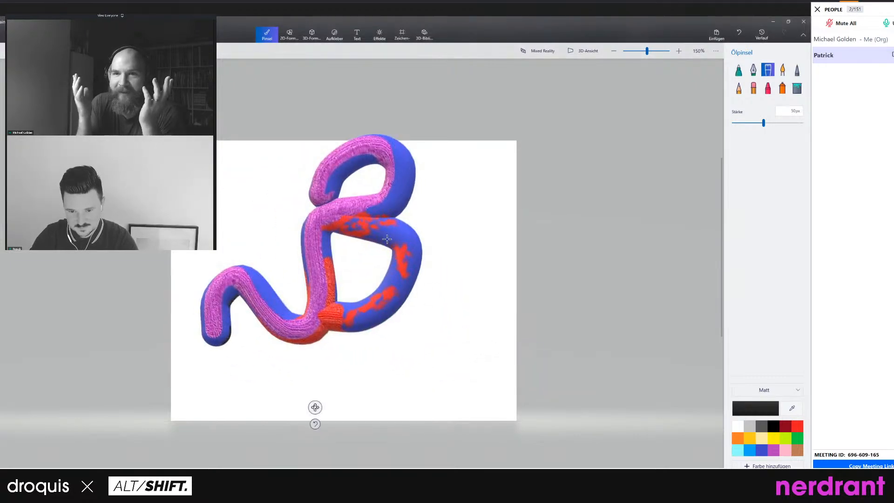
pyautogui.moveTo(387, 239); pyautogui.dragTo(412, 285)
# Switch to 3ds Max and maximize the perspective viewport.
pyautogui.click(778, 22)
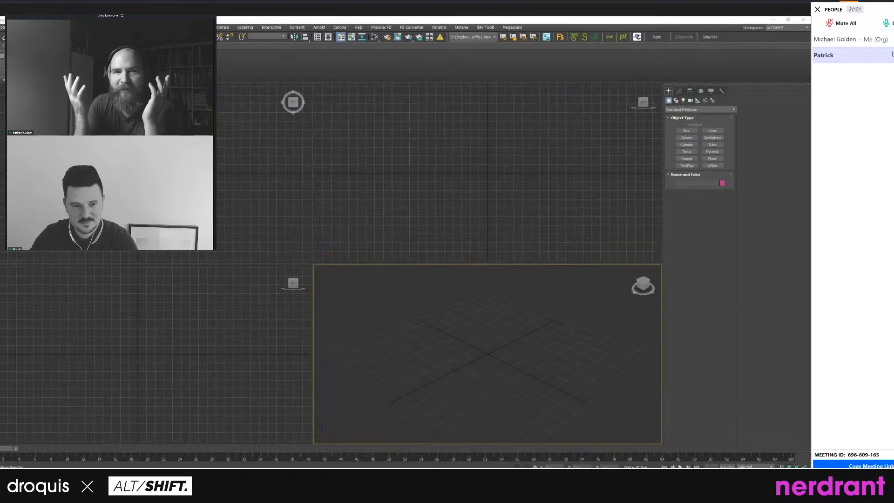
pyautogui.click(426, 364)
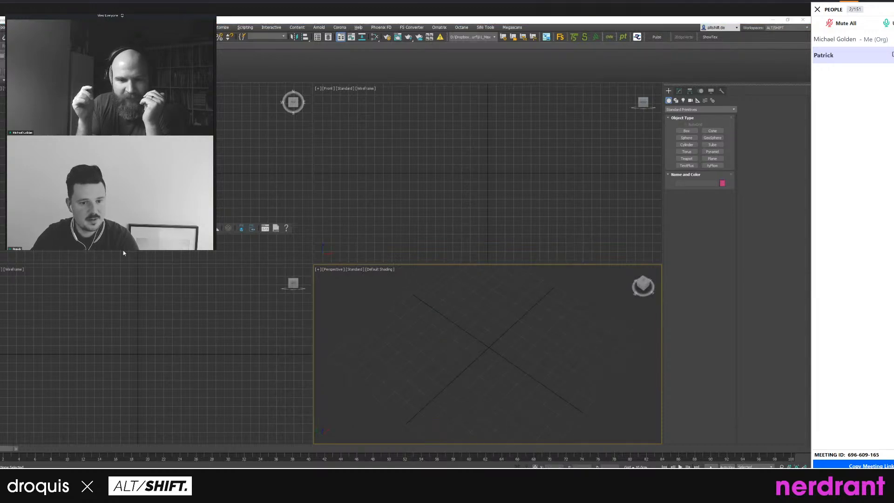
pyautogui.rightClick(122, 37)
pyautogui.click(385, 293)
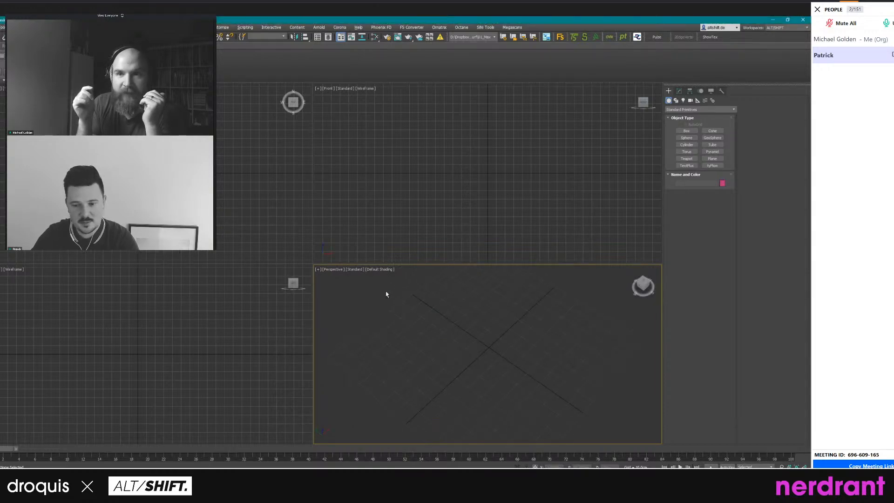
pyautogui.hotkey('alt', 'w')
pyautogui.keyDown('alt'); pyautogui.moveTo(495, 356); pyautogui.dragTo(487, 325, button='middle'); pyautogui.keyUp('alt')
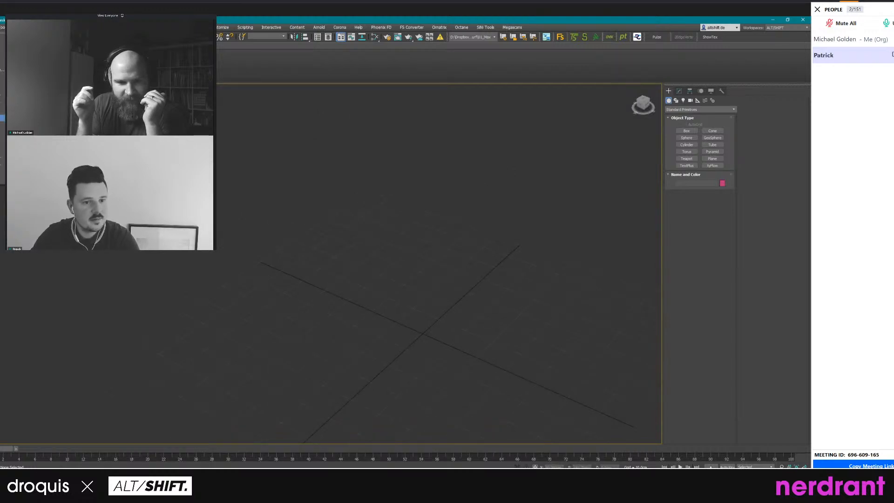
# Import the test FBX file from the Desktop with the Autodesk Media & Entertainment preset.
pyautogui.click(70, 117)
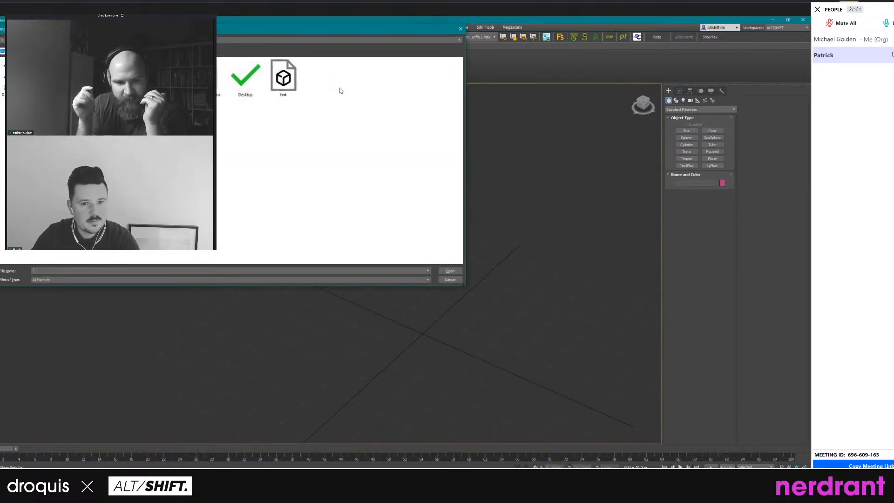
pyautogui.click(282, 77)
pyautogui.click(450, 271)
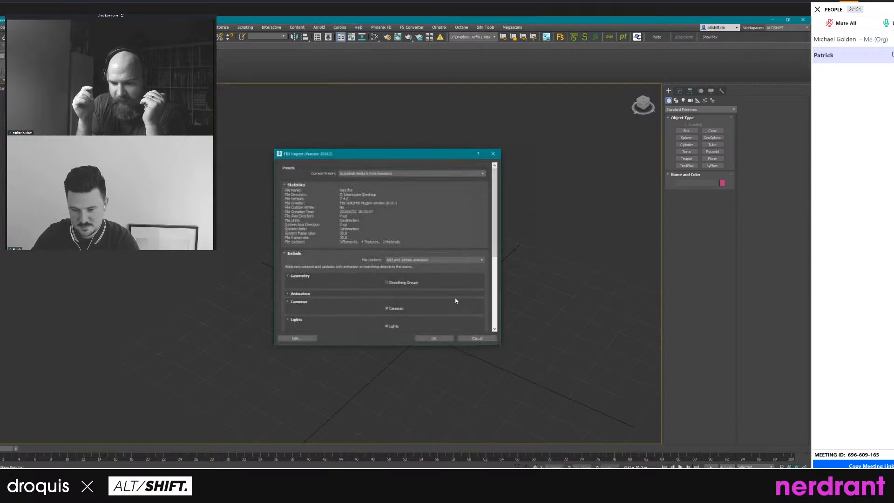
pyautogui.click(434, 339)
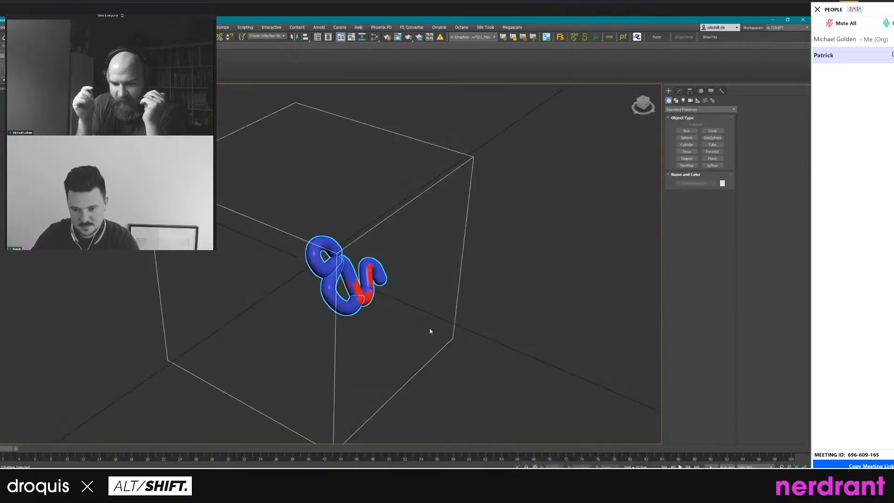
# Create a large Box primitive behind the imported tube model, far wider and taller than the model.
pyautogui.scroll(10, 383, 319)
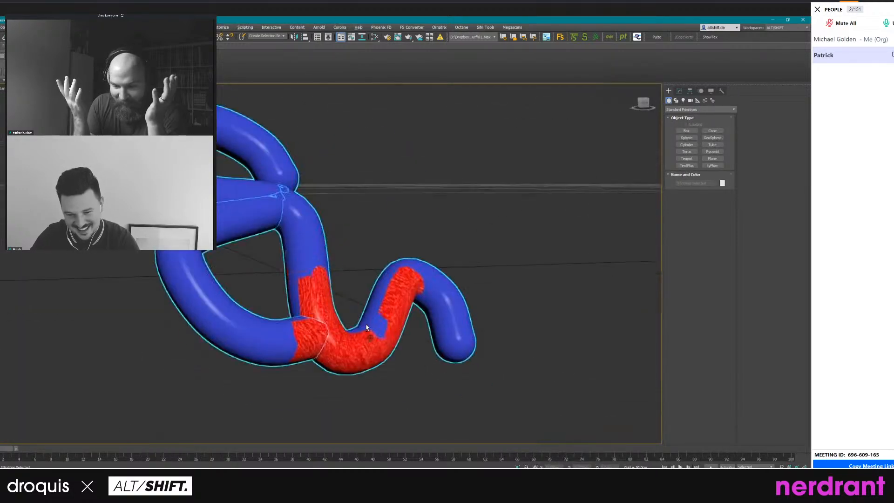
pyautogui.scroll(-10, 371, 327)
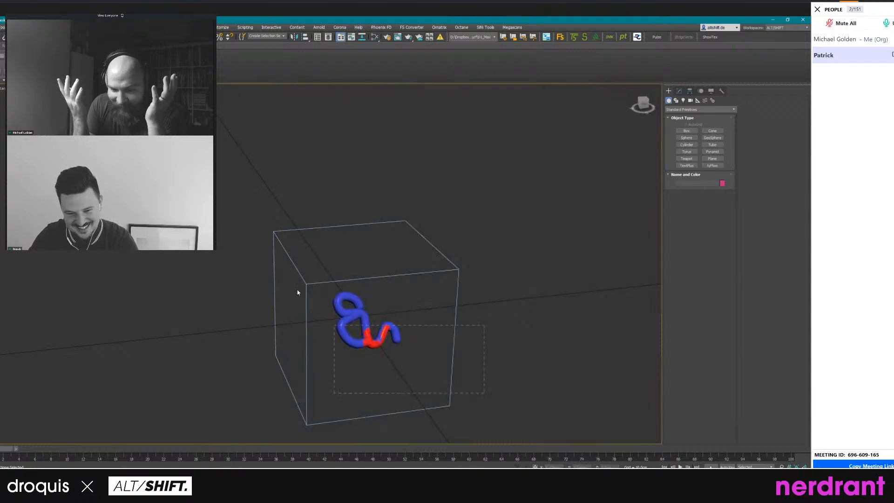
pyautogui.moveTo(360, 312); pyautogui.dragTo(357, 245, button='middle')
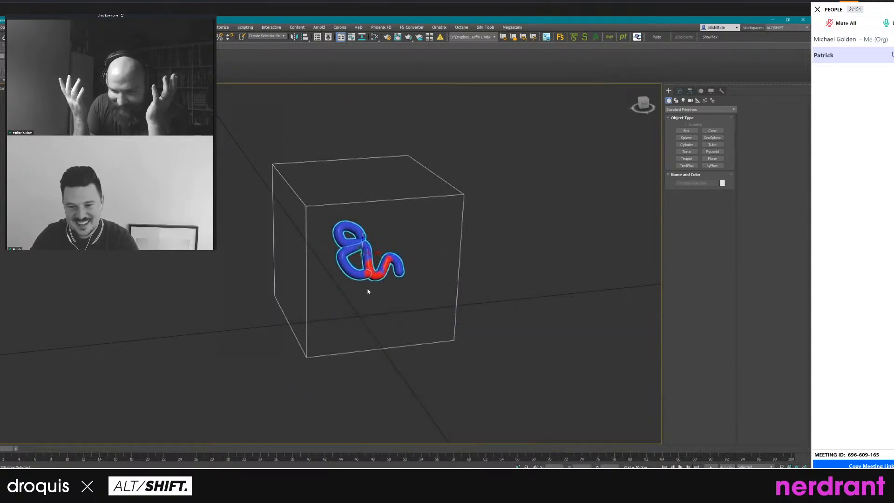
pyautogui.scroll(3, 368, 291)
pyautogui.keyDown('alt'); pyautogui.moveTo(368, 281); pyautogui.dragTo(396, 291, button='middle'); pyautogui.keyUp('alt')
pyautogui.click(686, 131)
pyautogui.scroll(-6, 470, 242)
pyautogui.moveTo(299, 212); pyautogui.dragTo(569, 214)
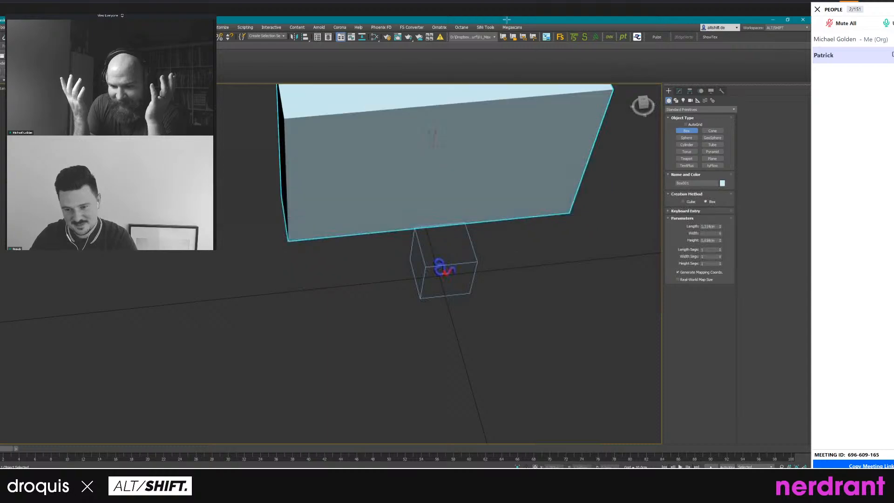
pyautogui.click(493, 93)
pyautogui.scroll(-3, 469, 185)
pyautogui.keyDown('alt'); pyautogui.moveTo(467, 183); pyautogui.dragTo(454, 146, button='middle'); pyautogui.keyUp('alt')
pyautogui.rightClick(455, 146)
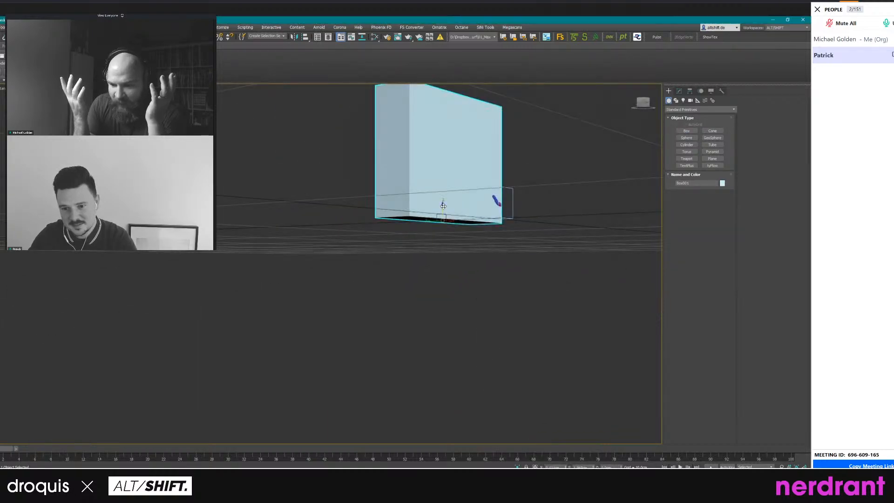
# Move the large box so that it serves as a plain backdrop for the tube model.
pyautogui.keyDown('alt'); pyautogui.moveTo(443, 206); pyautogui.dragTo(436, 238, button='middle'); pyautogui.keyUp('alt')
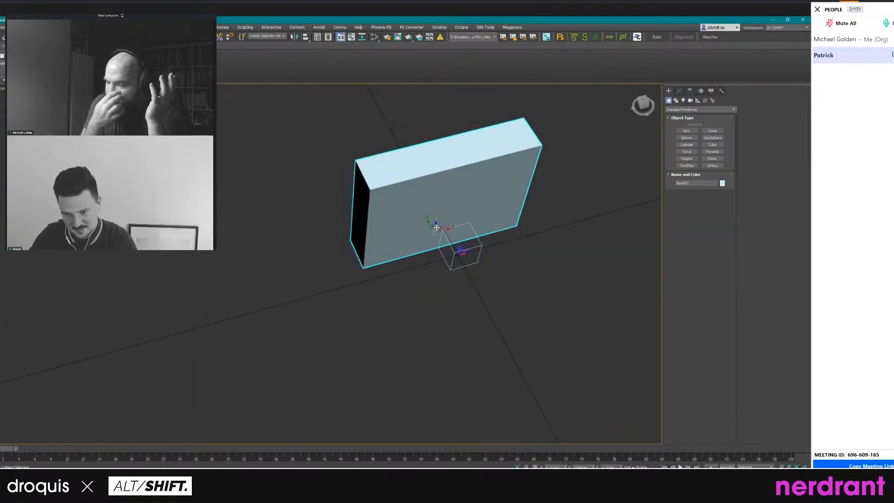
pyautogui.moveTo(439, 227); pyautogui.dragTo(450, 247)
pyautogui.scroll(5, 476, 257)
pyautogui.keyDown('alt'); pyautogui.moveTo(442, 293); pyautogui.dragTo(435, 269, button='middle'); pyautogui.keyUp('alt')
pyautogui.scroll(2, 407, 254)
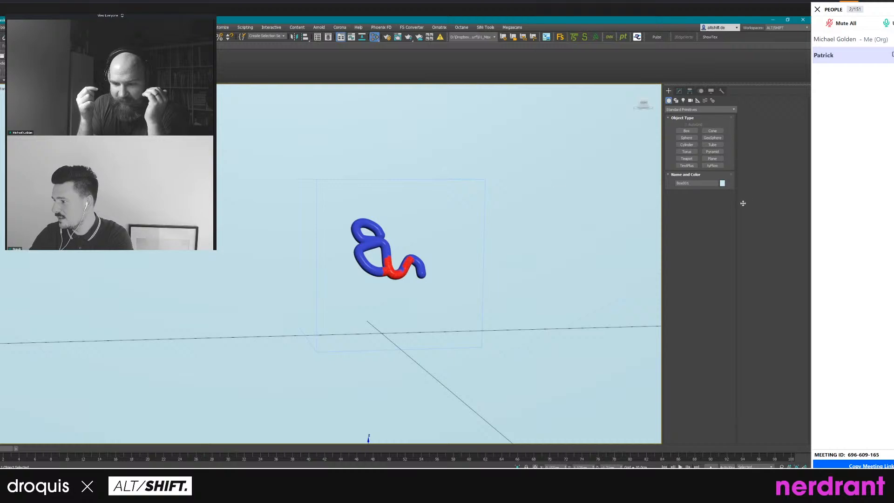
# Examine the imported tube's painted surface from close up and select its closed loop piece.
pyautogui.rightClick(445, 168)
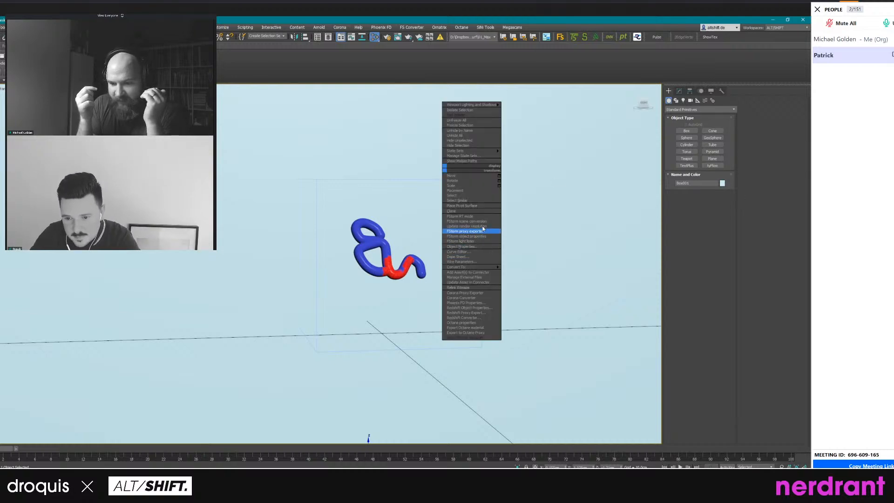
pyautogui.click(322, 249)
pyautogui.scroll(7, 395, 240)
pyautogui.scroll(-5, 340, 297)
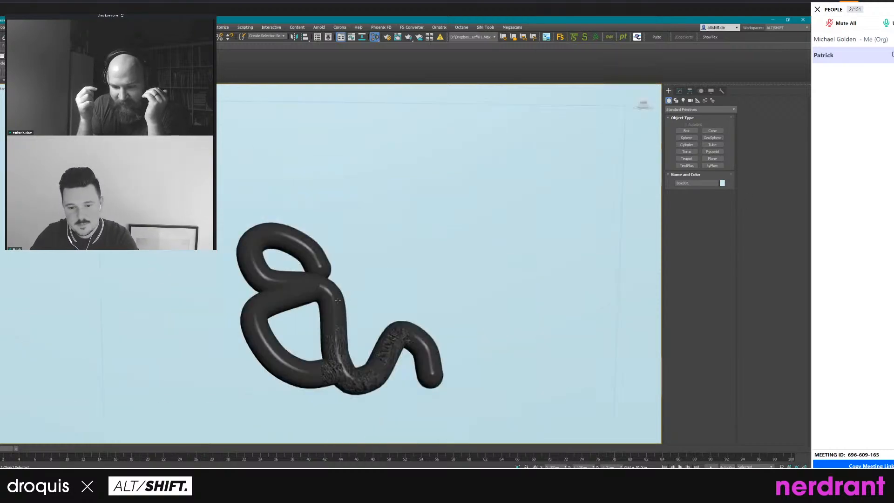
pyautogui.keyDown('alt'); pyautogui.moveTo(332, 300); pyautogui.dragTo(342, 298, button='middle'); pyautogui.keyUp('alt')
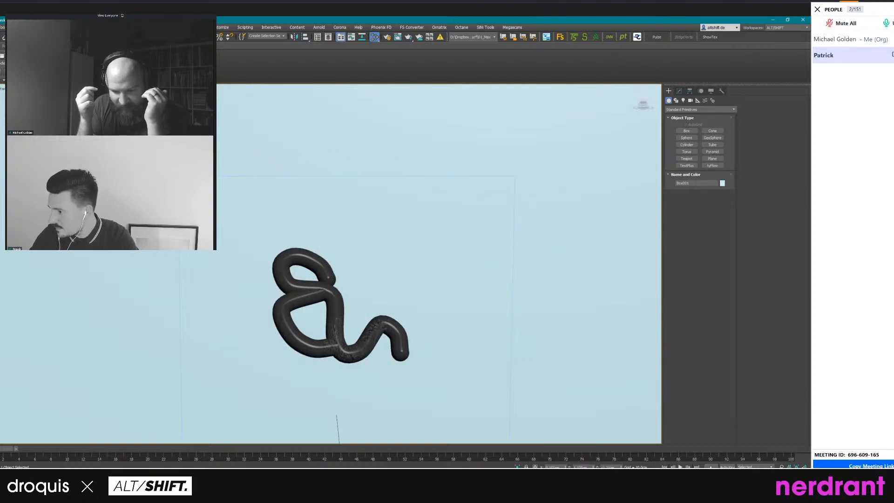
pyautogui.scroll(1, 365, 318)
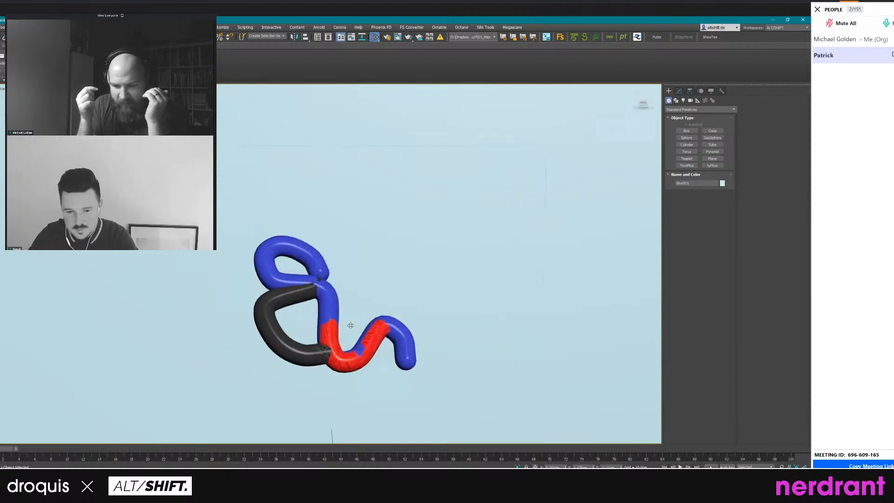
pyautogui.keyDown('alt'); pyautogui.moveTo(350, 326); pyautogui.dragTo(316, 359, button='middle'); pyautogui.keyUp('alt')
pyautogui.scroll(3, 272, 380)
pyautogui.click(278, 375)
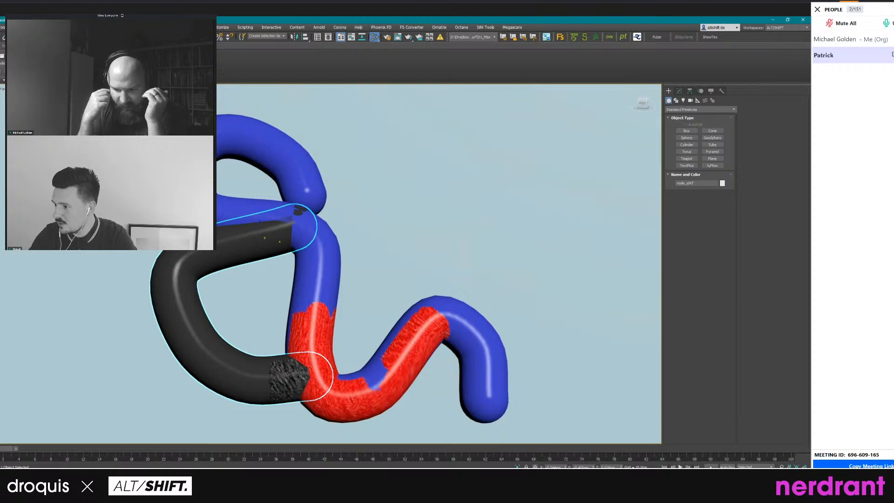
# Inspect the whole imported tube against the backdrop from farther away.
pyautogui.scroll(-4, 290, 315)
pyautogui.keyDown('alt'); pyautogui.moveTo(290, 316); pyautogui.dragTo(304, 332, button='middle'); pyautogui.keyUp('alt')
pyautogui.scroll(3, 305, 331)
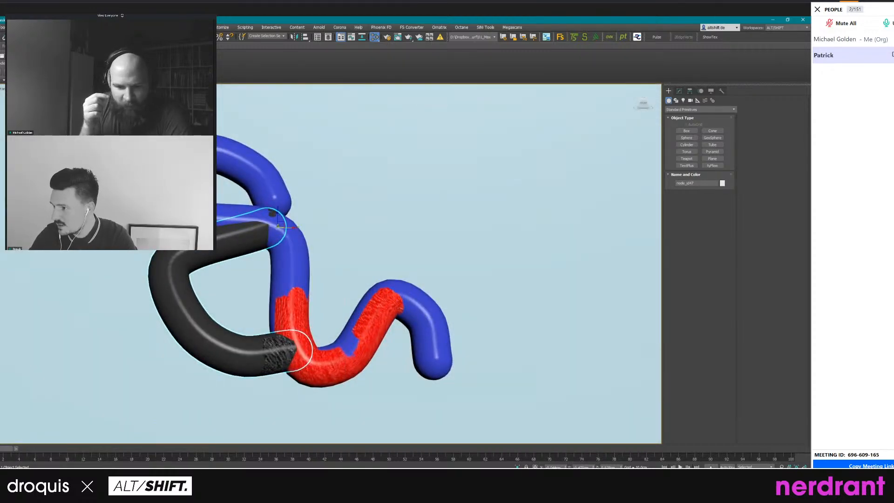
pyautogui.scroll(-4, 320, 239)
pyautogui.keyDown('alt'); pyautogui.moveTo(320, 239); pyautogui.dragTo(341, 261, button='middle'); pyautogui.keyUp('alt')
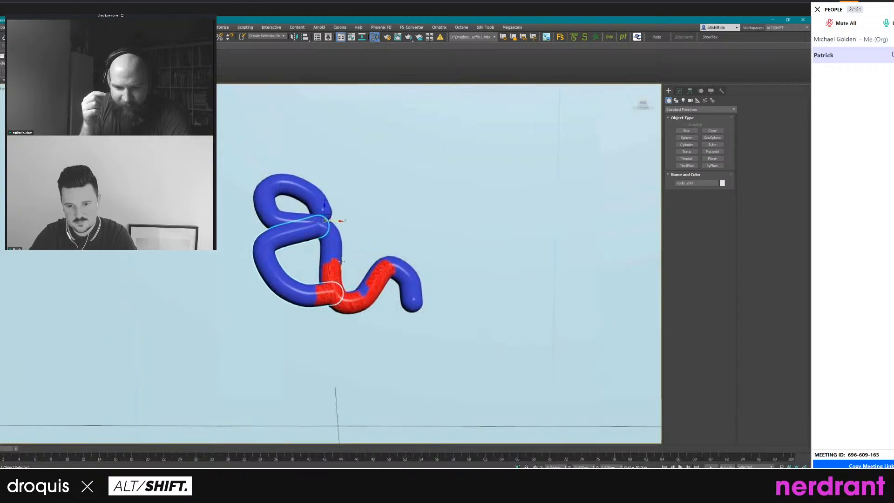
pyautogui.scroll(-4, 342, 261)
pyautogui.scroll(3, 425, 261)
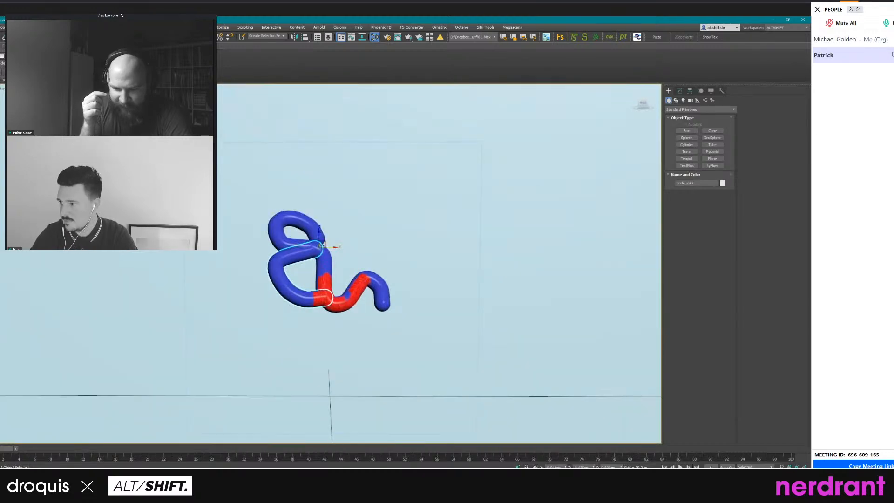
# Display the mesh edges over the tube's shading and place the opened Slate Material Editor clear of the model.
pyautogui.press('m')
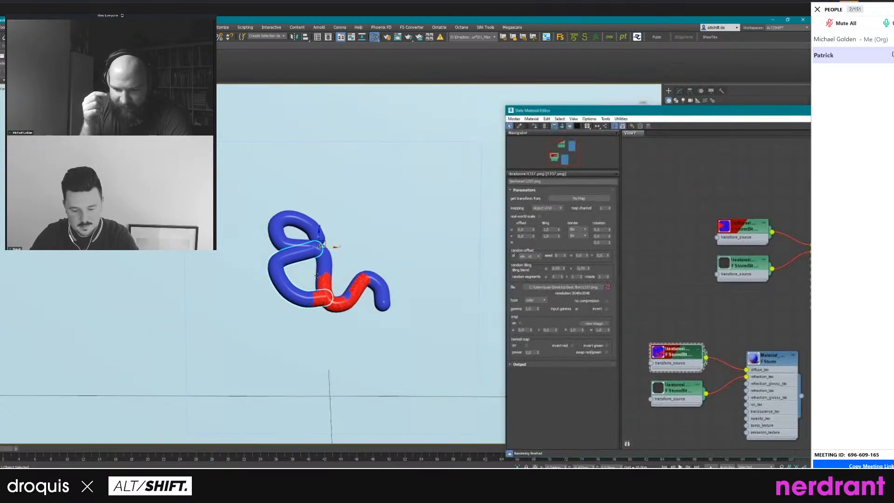
pyautogui.scroll(4, 318, 272)
pyautogui.press('F4')
pyautogui.press('F3')
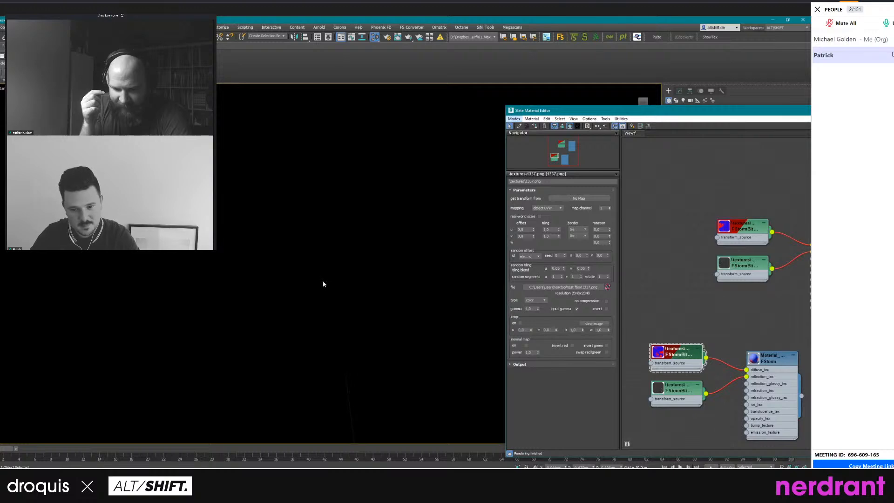
pyautogui.press('F3')
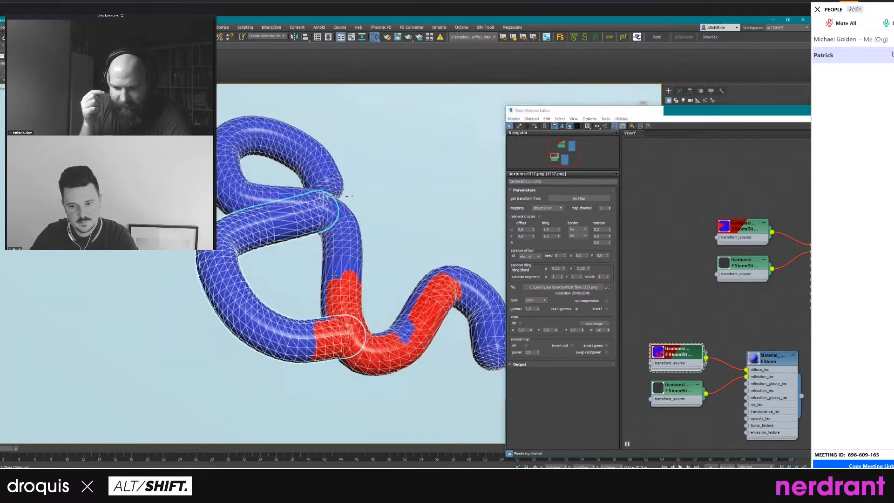
pyautogui.moveTo(790, 112); pyautogui.dragTo(893, 122)
pyautogui.middleClick(621, 109)
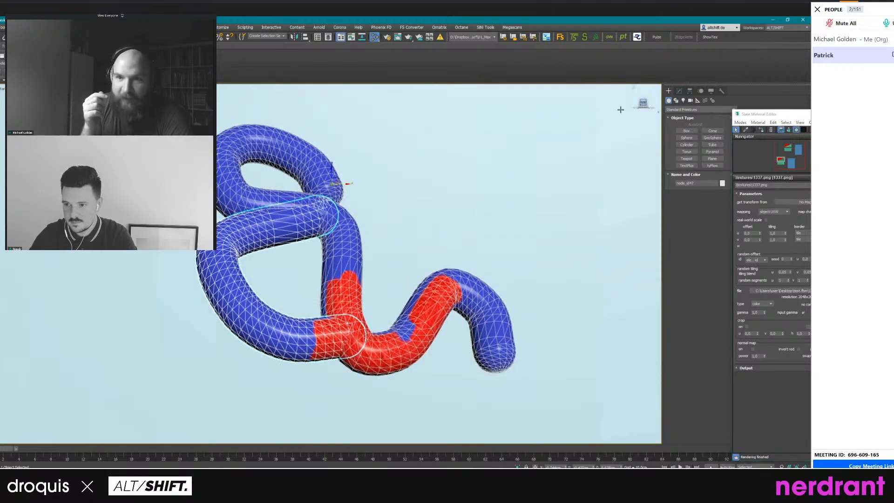
# Turn on safe frames in the viewport around the tube.
pyautogui.moveTo(347, 248); pyautogui.dragTo(326, 271, button='middle')
pyautogui.hotkey('shift', 'f')
pyautogui.scroll(3, 326, 272)
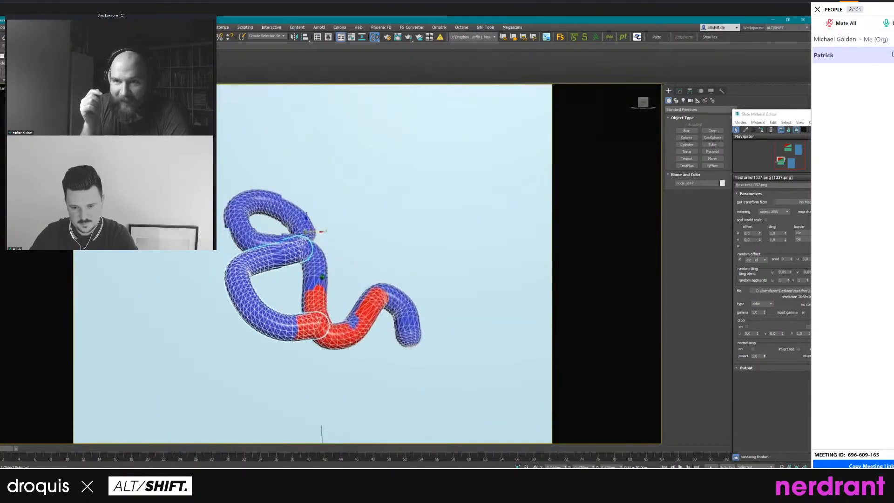
# Move the large backdrop box closer to the back of the tube model.
pyautogui.scroll(-1, 355, 237)
pyautogui.keyDown('alt'); pyautogui.moveTo(355, 236); pyautogui.dragTo(437, 230, button='middle'); pyautogui.keyUp('alt')
pyautogui.scroll(-5, 358, 245)
pyautogui.click(482, 394)
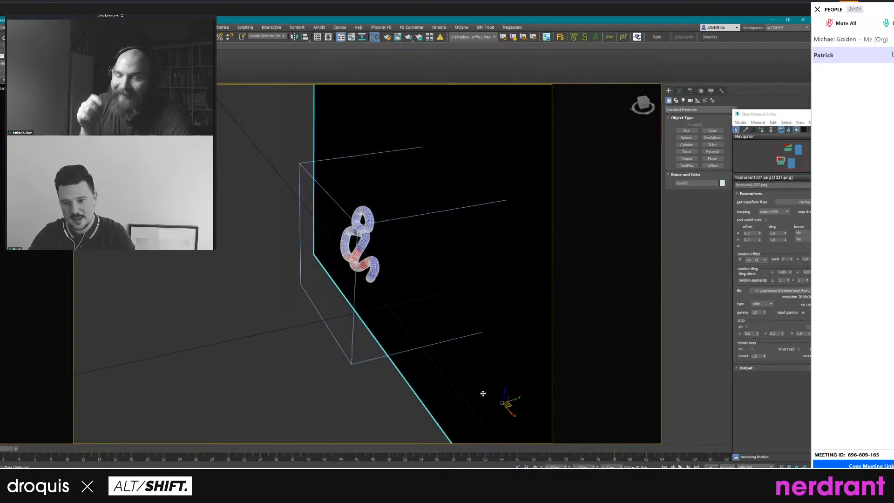
pyautogui.moveTo(515, 396); pyautogui.dragTo(456, 397)
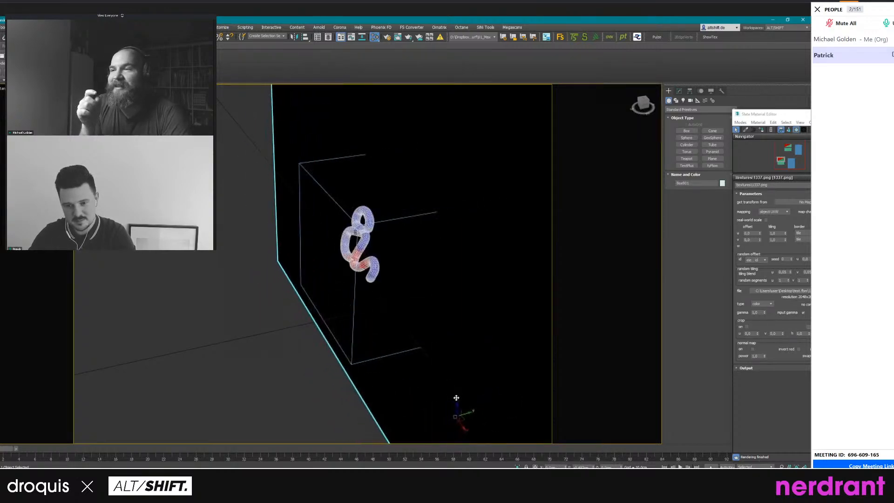
# Frame the whole tube from the front against the backdrop inside the safe frame.
pyautogui.keyDown('alt'); pyautogui.moveTo(363, 215); pyautogui.dragTo(657, 94, button='middle'); pyautogui.keyUp('alt')
pyautogui.keyDown('alt'); pyautogui.moveTo(410, 217); pyautogui.dragTo(358, 247, button='middle'); pyautogui.keyUp('alt')
pyautogui.scroll(6, 365, 239)
pyautogui.scroll(-3, 380, 235)
pyautogui.hotkey('shift', 'f')
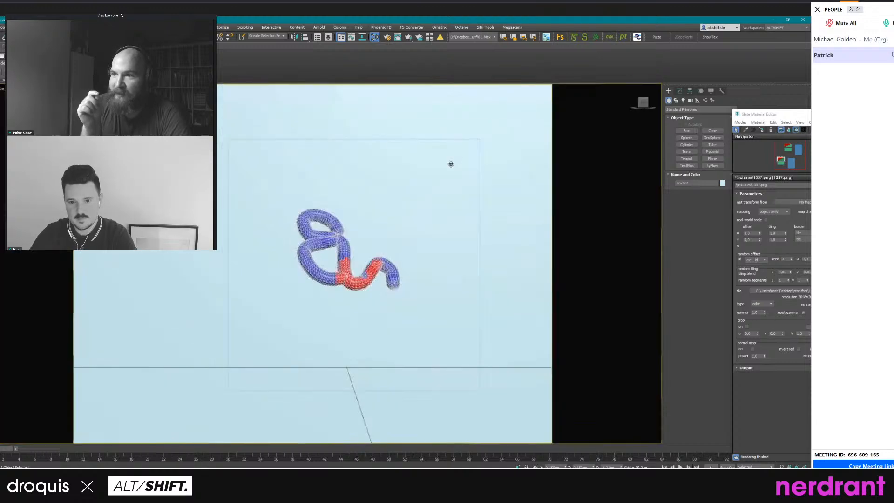
pyautogui.scroll(5, 345, 239)
pyautogui.scroll(-1, 345, 240)
pyautogui.scroll(1, 348, 241)
pyautogui.scroll(-1, 347, 242)
pyautogui.scroll(-4, 334, 239)
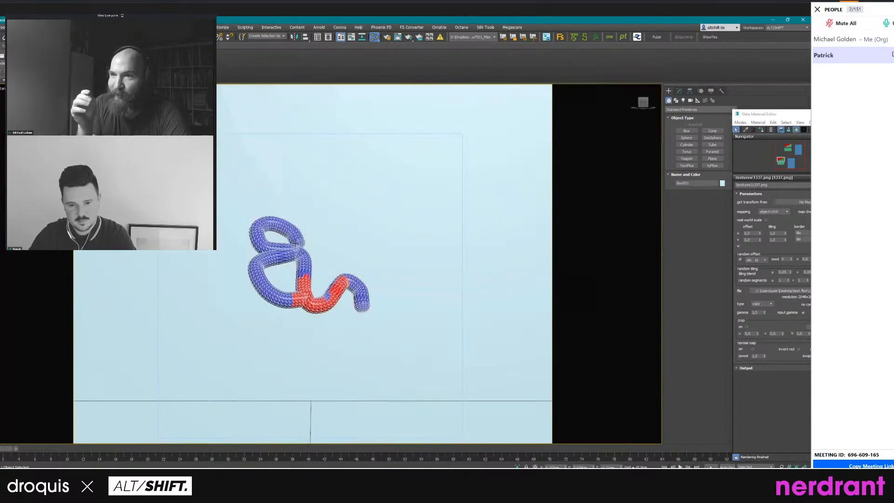
pyautogui.scroll(4, 300, 250)
pyautogui.moveTo(300, 250); pyautogui.dragTo(313, 235, button='middle')
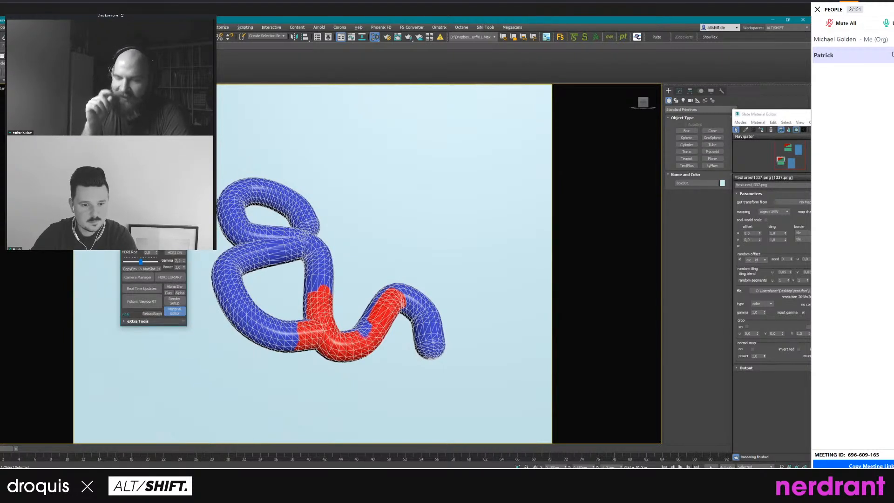
# Choose an ALTSHIFT_HDR environment image from the HDRI library and close the library.
pyautogui.click(170, 277)
pyautogui.scroll(-10, 254, 243)
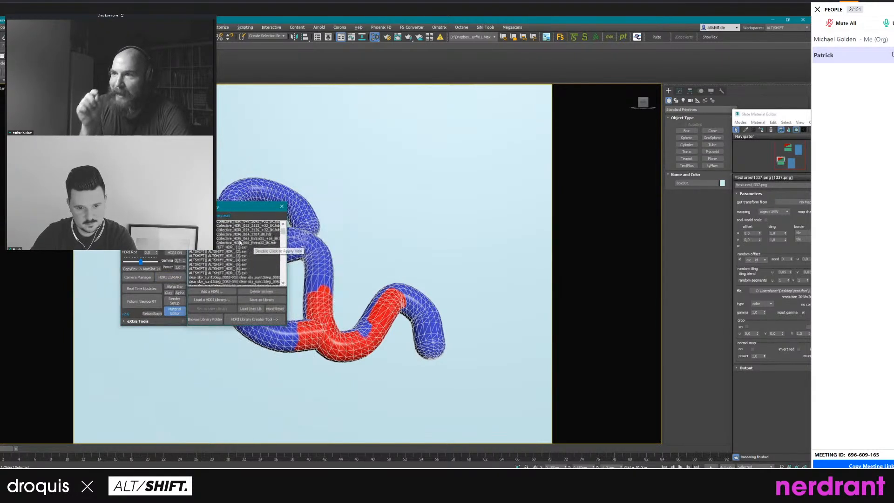
pyautogui.click(237, 224)
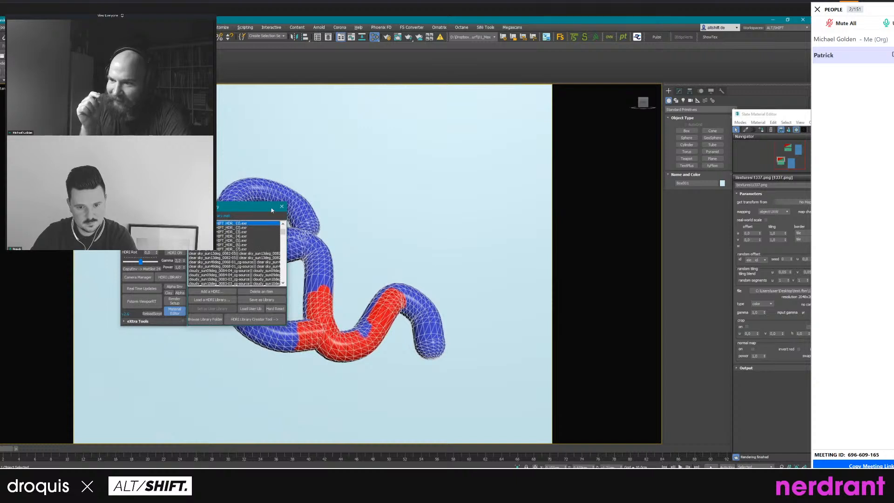
pyautogui.click(282, 207)
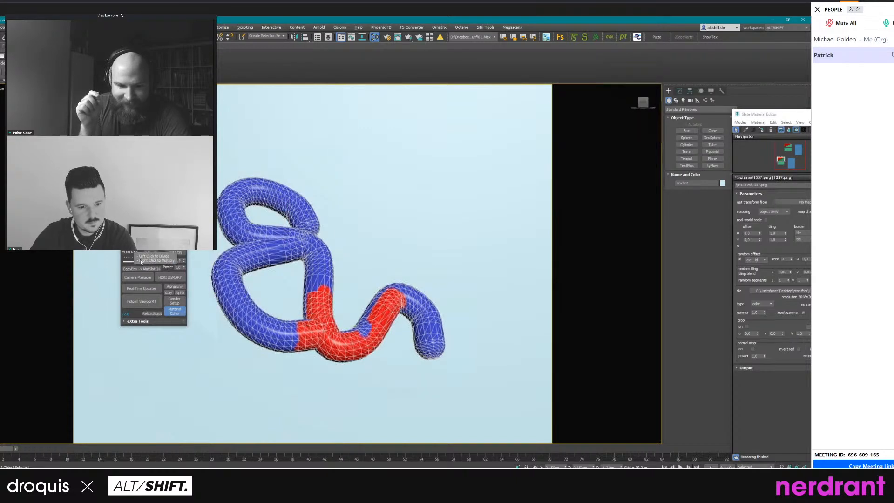
# Start an FStorm real-time render of the tube, enlarge the render window and fit the whole image in it.
pyautogui.click(134, 302)
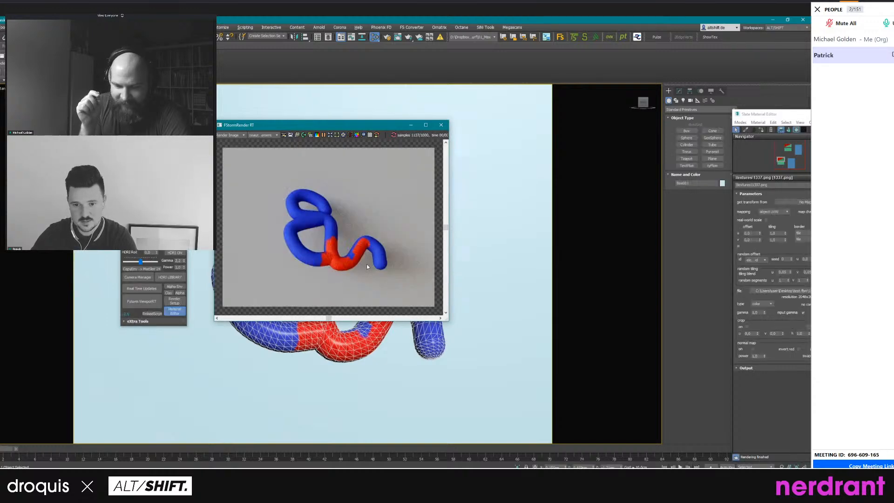
pyautogui.scroll(2, 371, 264)
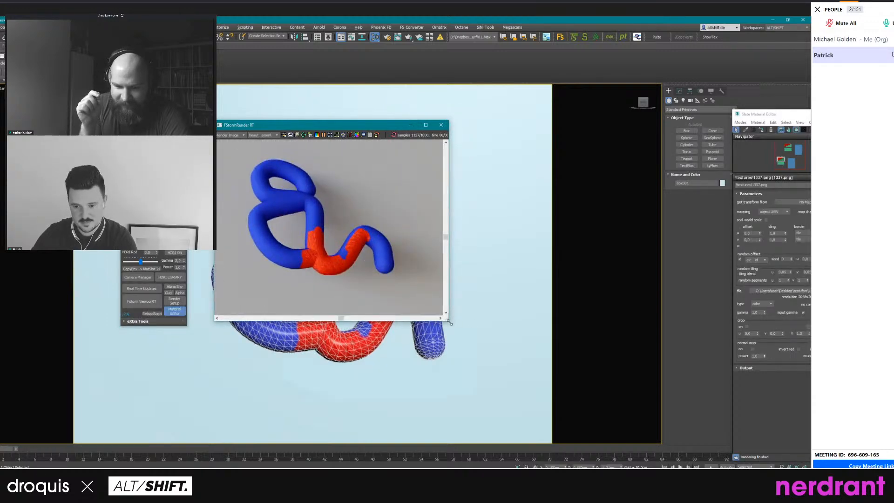
pyautogui.moveTo(449, 321); pyautogui.dragTo(585, 389)
pyautogui.scroll(-1, 468, 302)
pyautogui.moveTo(465, 312); pyautogui.dragTo(471, 304, button='middle')
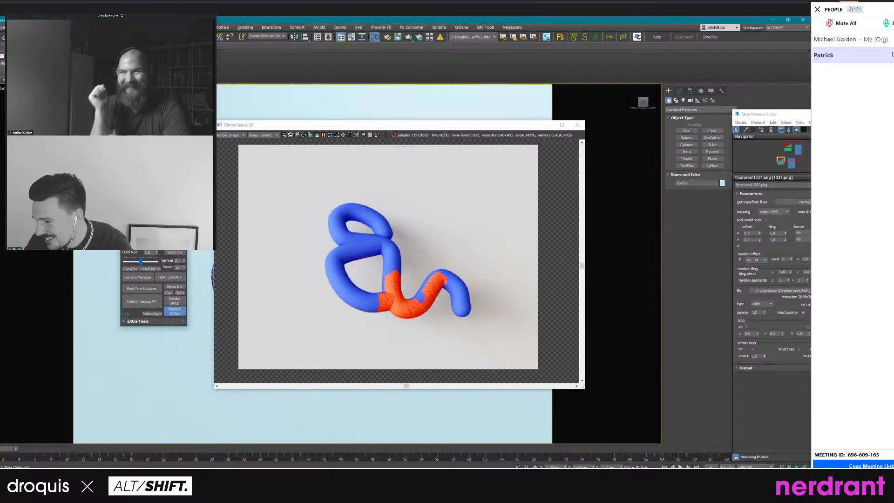
# Bring the Slate Material Editor beside the render and reposition the dark reflection texture node to make room.
pyautogui.click(787, 152)
pyautogui.moveTo(776, 113); pyautogui.dragTo(417, 53)
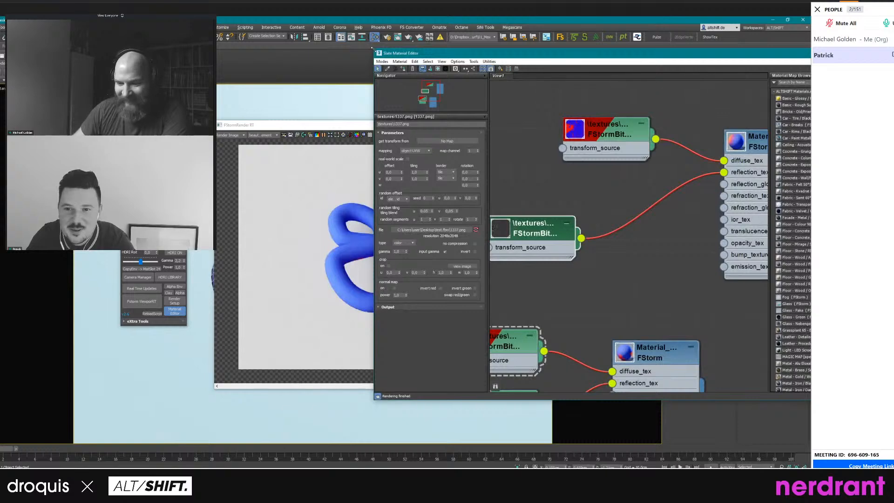
pyautogui.moveTo(569, 55); pyautogui.dragTo(598, 59)
pyautogui.moveTo(573, 254); pyautogui.dragTo(572, 260, button='middle')
pyautogui.moveTo(571, 261); pyautogui.dragTo(534, 286)
# Add an FStormColorCorrection map and connect it between the dark texture and the material's reflection_tex input.
pyautogui.rightClick(646, 277)
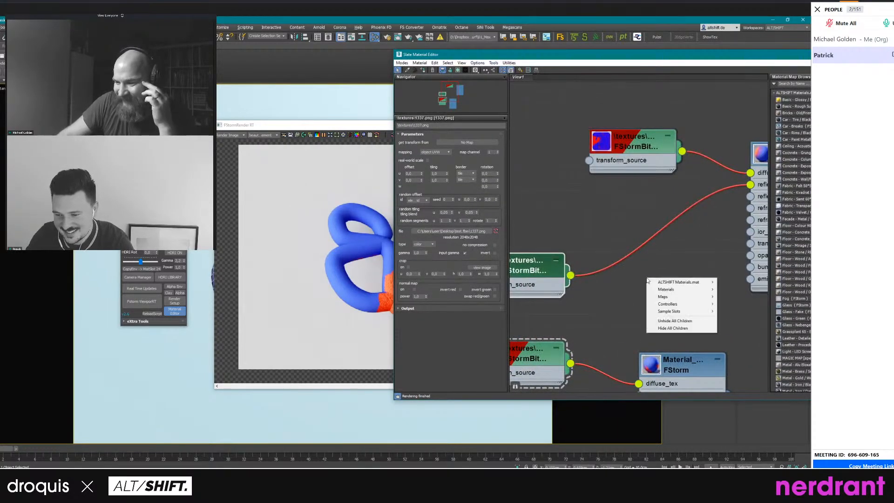
pyautogui.moveTo(684, 296)
pyautogui.moveTo(740, 349)
pyautogui.click(695, 366)
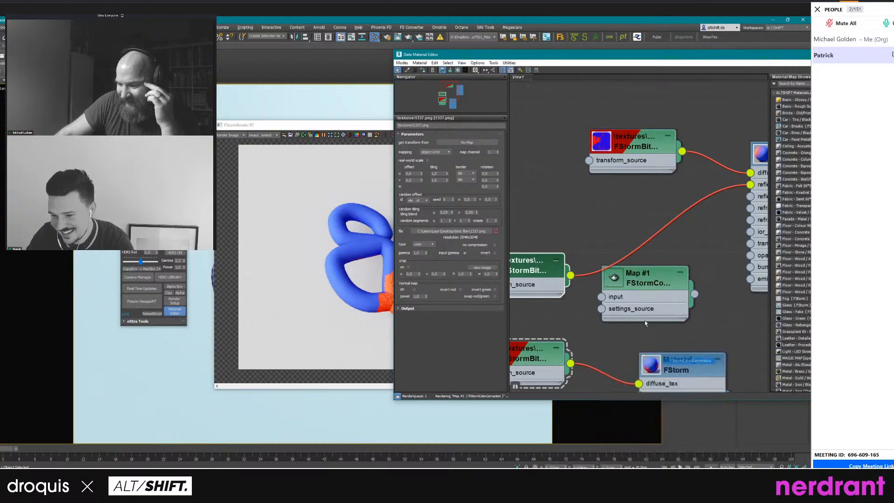
pyautogui.moveTo(693, 293); pyautogui.dragTo(750, 185)
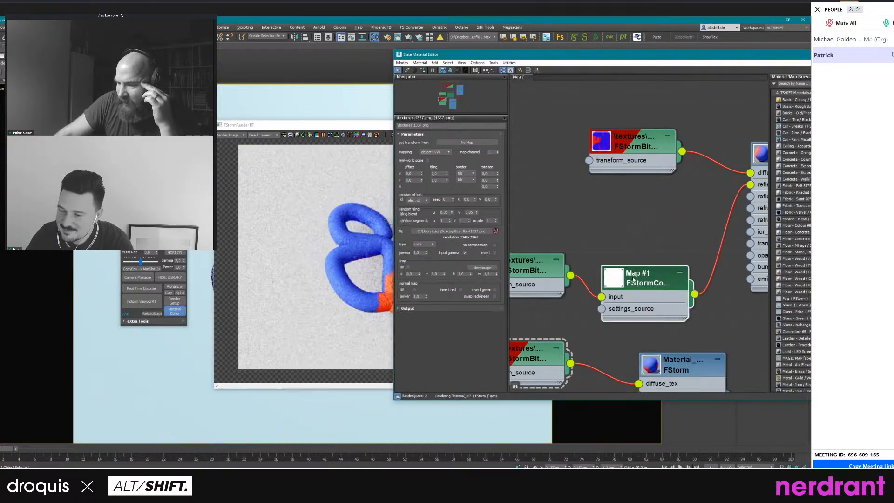
# Look through the ALTSHIFT materials in the Material/Map Browser.
pyautogui.scroll(-1, 596, 259)
pyautogui.moveTo(628, 255); pyautogui.dragTo(572, 286, button='middle')
pyautogui.moveTo(726, 57); pyautogui.dragTo(605, 69)
pyautogui.scroll(-8, 690, 244)
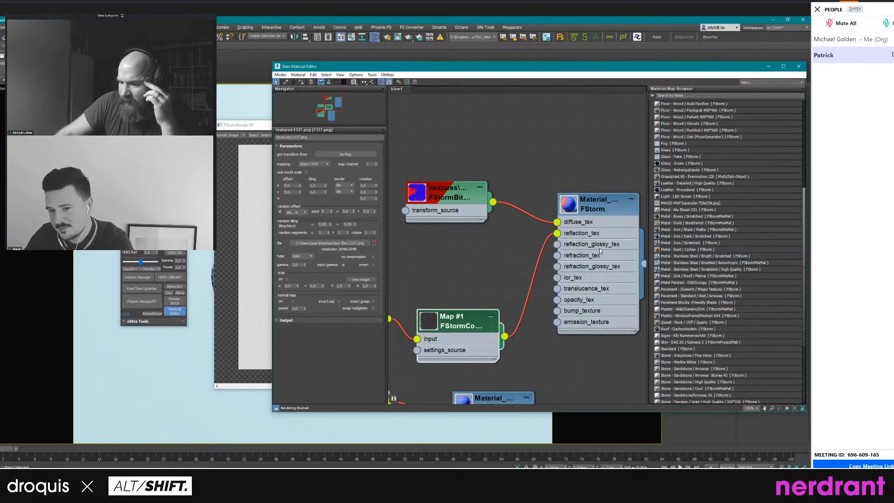
pyautogui.scroll(8, 726, 233)
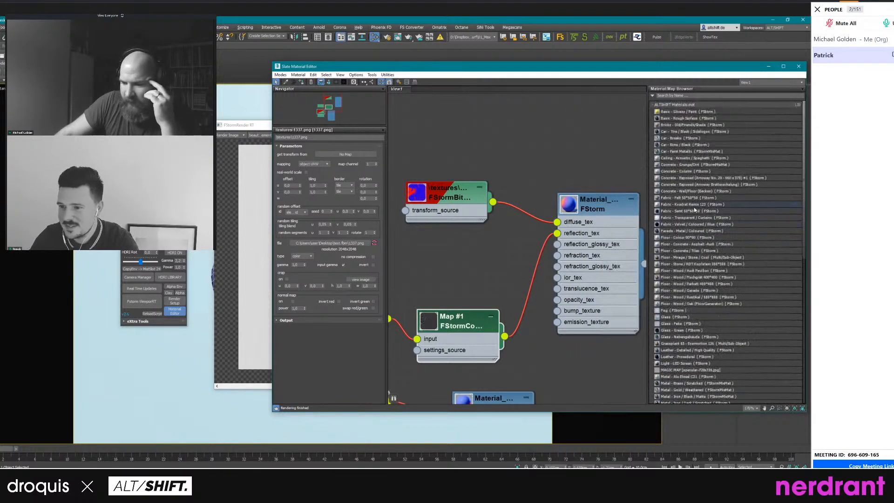
# Open the parameters of the tube's FStorm material and set its reflection colour to white.
pyautogui.click(607, 197)
pyautogui.moveTo(551, 161); pyautogui.dragTo(570, 193, button='middle')
pyautogui.moveTo(745, 68); pyautogui.dragTo(889, 69)
pyautogui.moveTo(793, 249); pyautogui.dragTo(747, 203, button='middle')
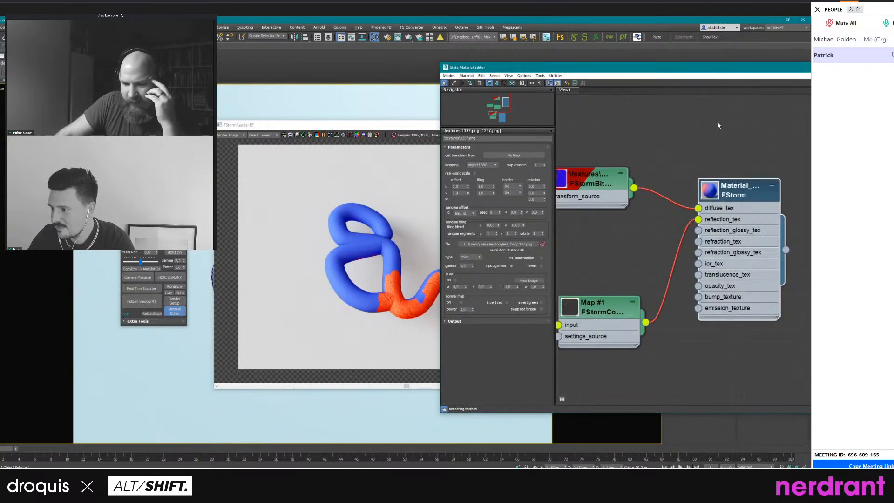
pyautogui.moveTo(693, 110); pyautogui.dragTo(720, 119, button='middle')
pyautogui.doubleClick(768, 204)
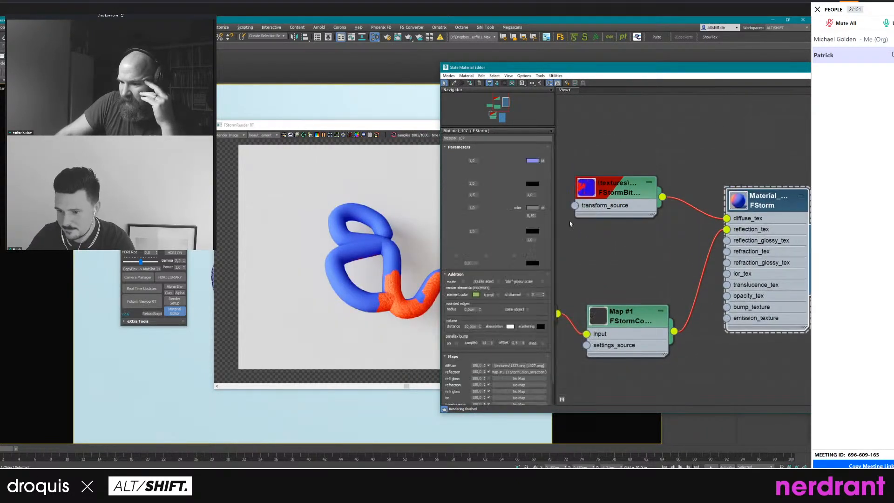
pyautogui.click(532, 208)
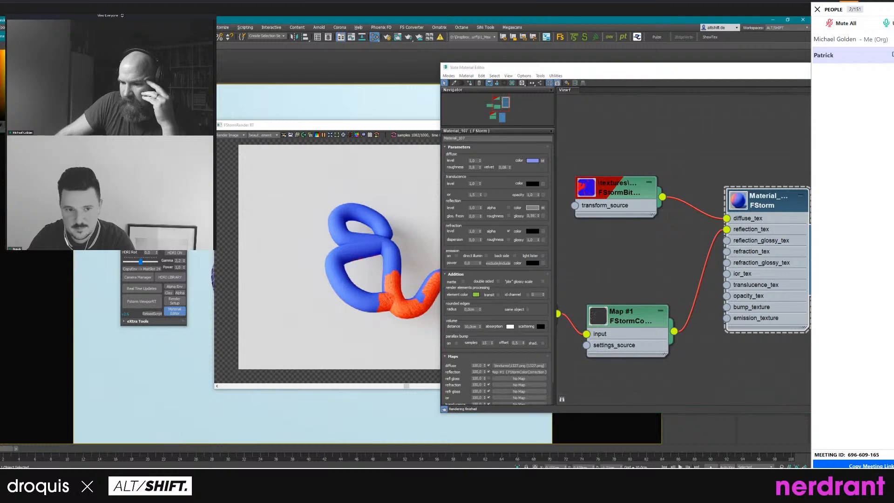
pyautogui.press('Escape')
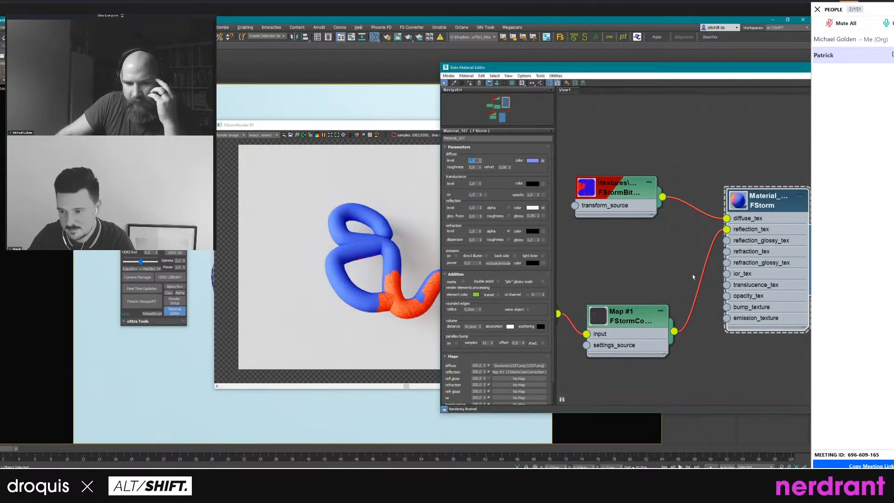
# Raise the contrast and offset of the colour correction map and enlarge its node preview.
pyautogui.click(714, 247)
pyautogui.doubleClick(651, 310)
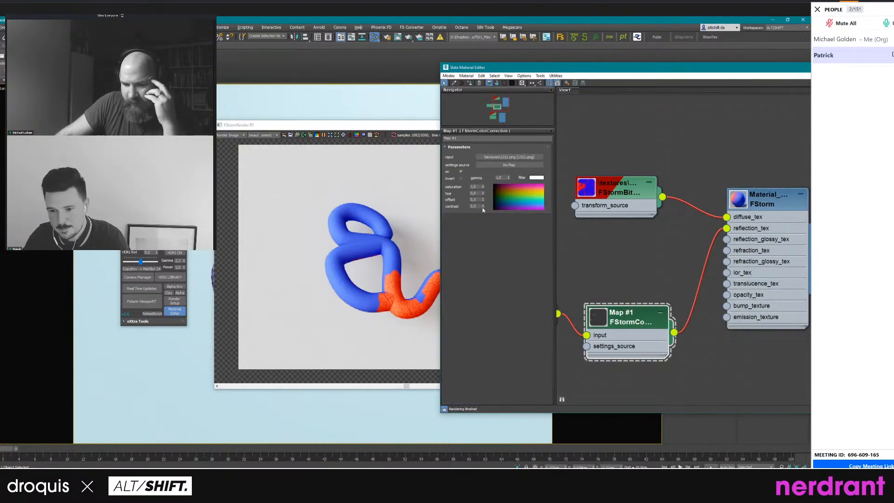
pyautogui.moveTo(483, 206); pyautogui.dragTo(483, 184)
pyautogui.doubleClick(597, 317)
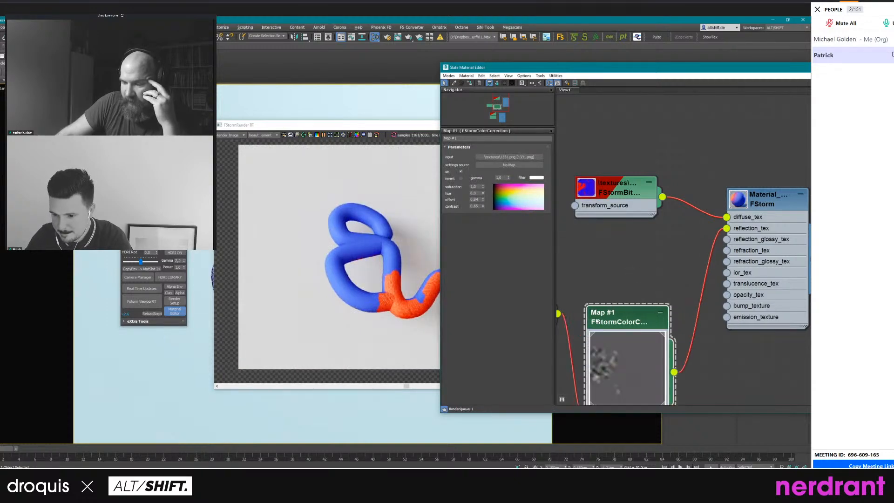
# Bring the FStorm render to the front and examine the red painted section of the tube.
pyautogui.moveTo(414, 316); pyautogui.dragTo(387, 320, button='middle')
pyautogui.moveTo(448, 127); pyautogui.dragTo(327, 119)
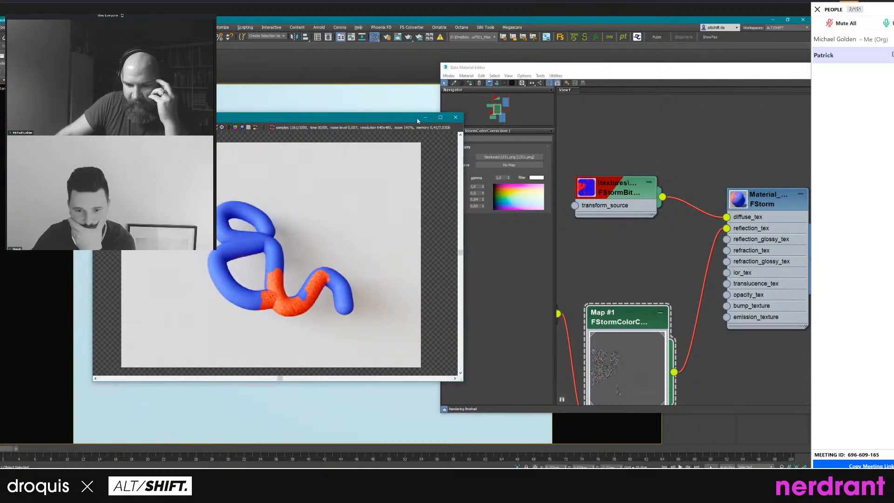
pyautogui.moveTo(417, 120); pyautogui.dragTo(528, 120)
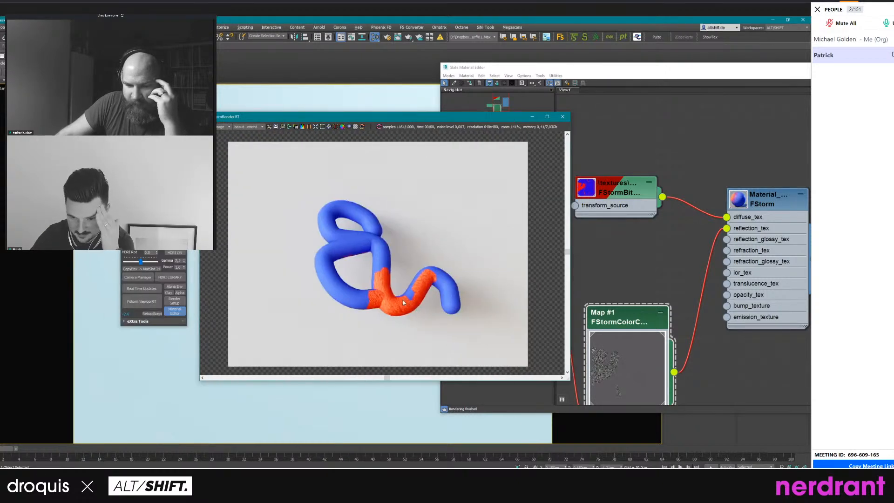
pyautogui.scroll(2, 403, 299)
pyautogui.scroll(-2, 406, 297)
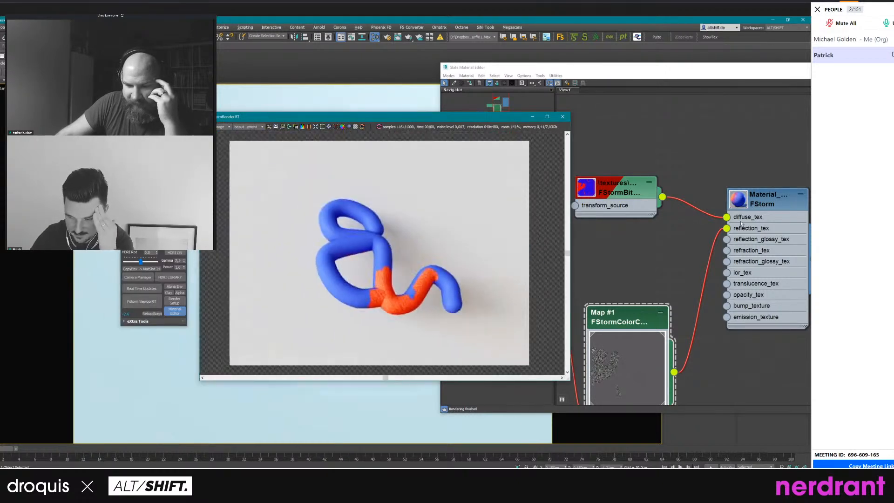
# Disconnect the colour correction map from the material's reflection_tex input.
pyautogui.click(720, 245)
pyautogui.press('Delete')
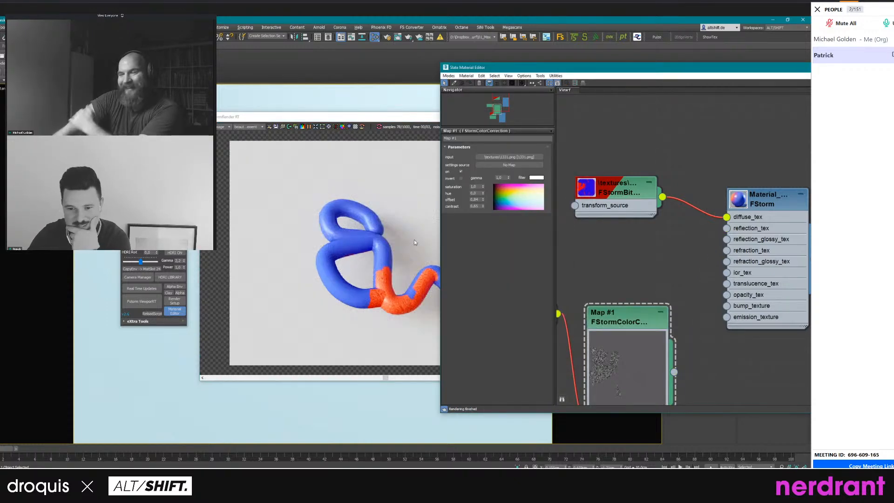
# Bring the FStorm render to the front and inspect the tube closely and as a whole.
pyautogui.click(394, 250)
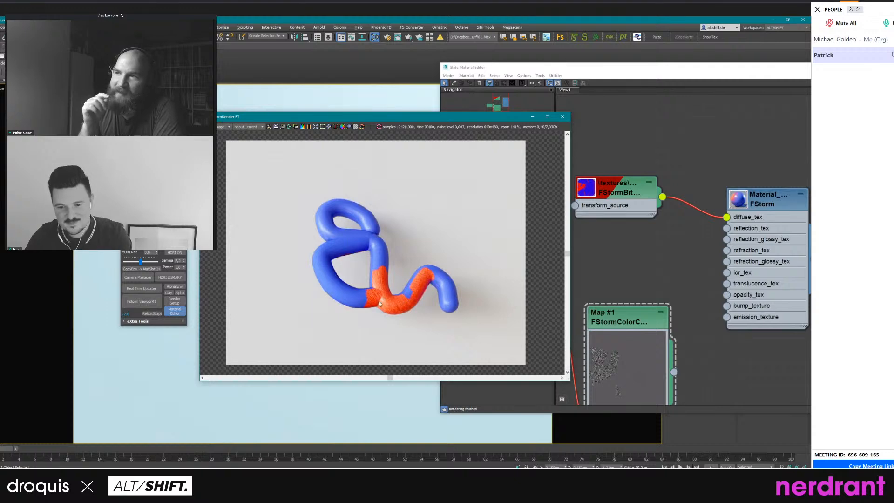
pyautogui.scroll(2, 379, 301)
pyautogui.scroll(-2, 432, 278)
pyautogui.moveTo(434, 273); pyautogui.dragTo(423, 289, button='middle')
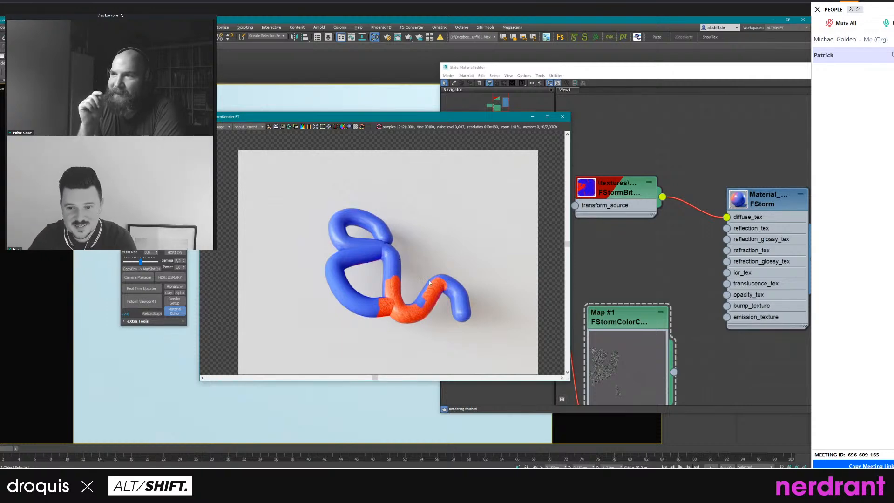
pyautogui.scroll(3, 402, 265)
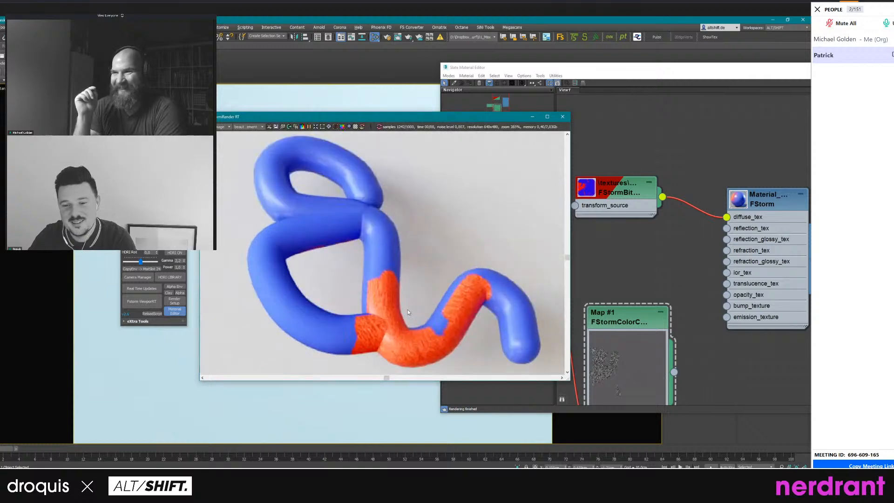
pyautogui.scroll(-5, 411, 294)
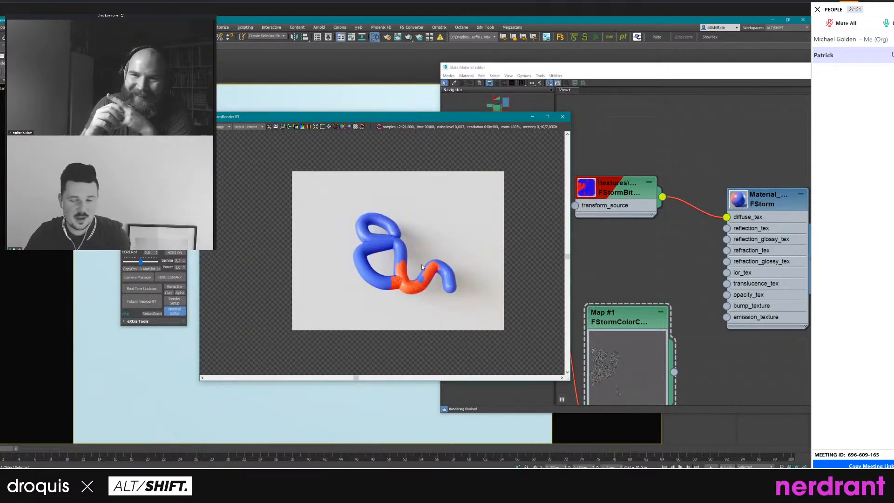
pyautogui.scroll(1, 411, 259)
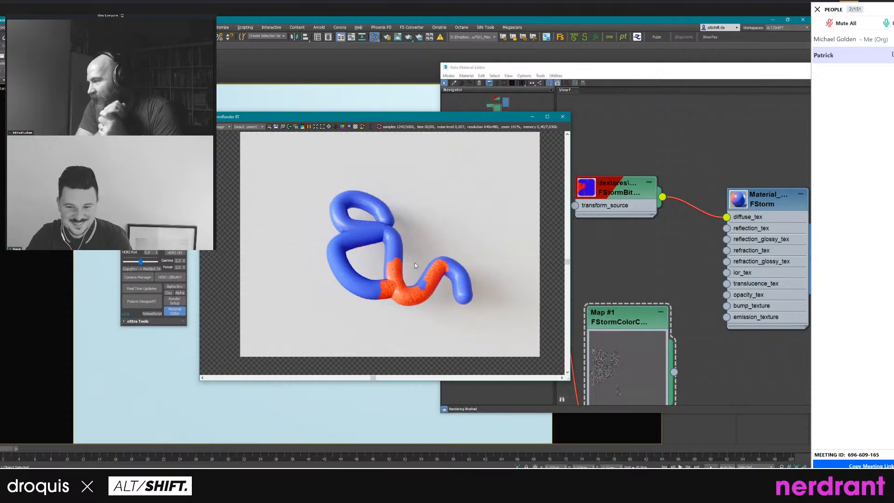
pyautogui.moveTo(414, 263); pyautogui.dragTo(419, 266, button='middle')
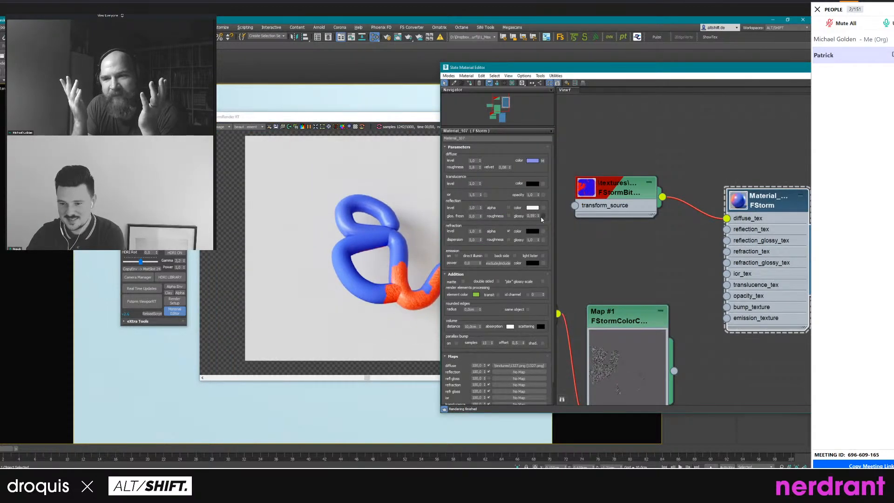
# Set the tube material's reflection glossiness to 0.91 and feed its diffuse bitmap into the colour correction map's input.
pyautogui.moveTo(540, 206); pyautogui.dragTo(540, 203)
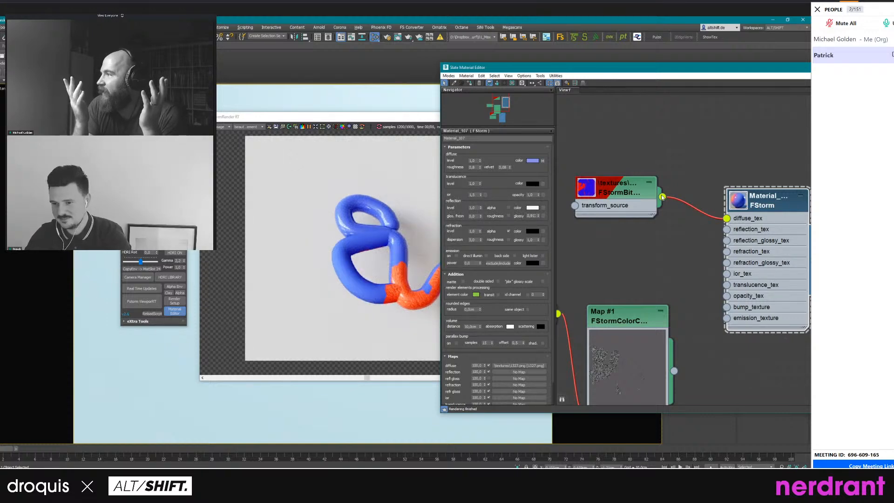
pyautogui.click(633, 259)
pyautogui.moveTo(611, 293); pyautogui.dragTo(661, 245, button='middle')
pyautogui.scroll(-1, 662, 240)
pyautogui.moveTo(639, 349); pyautogui.dragTo(692, 168)
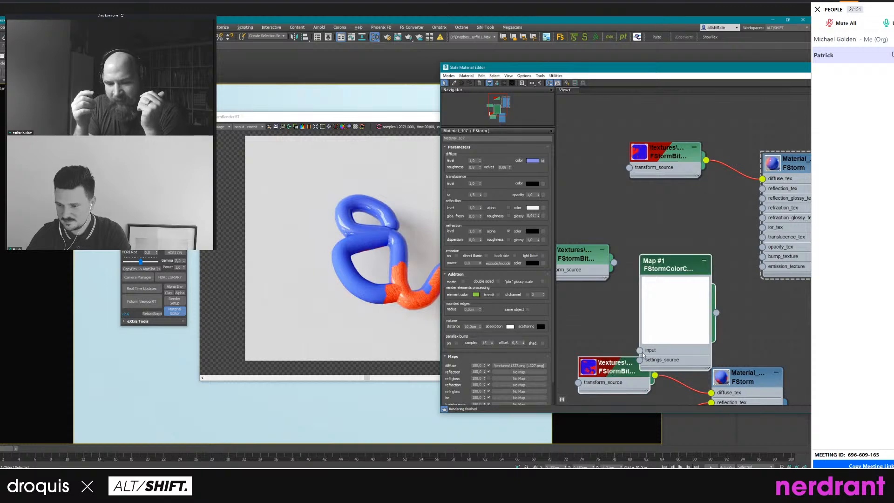
pyautogui.moveTo(639, 350); pyautogui.dragTo(706, 161)
pyautogui.moveTo(642, 141); pyautogui.dragTo(571, 97)
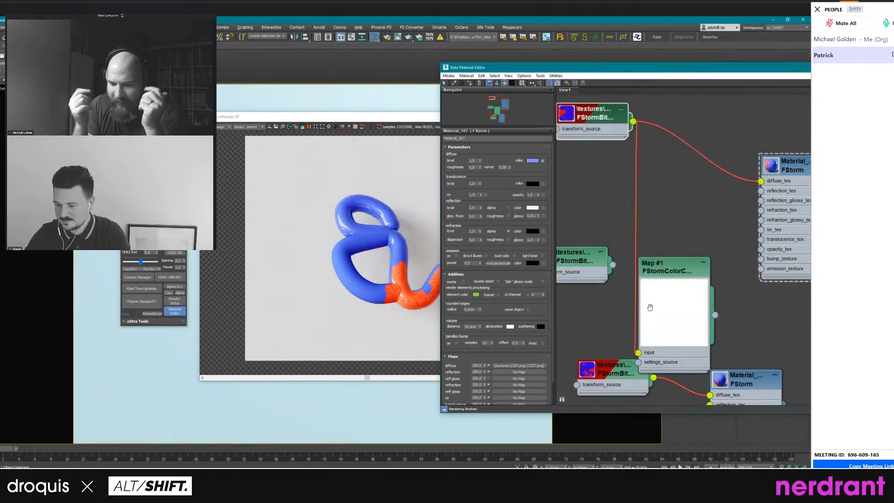
# Rearrange the nodes and connect the colour correction map to the tube material's translucence_tex input.
pyautogui.moveTo(650, 308); pyautogui.dragTo(585, 343, button='middle')
pyautogui.moveTo(726, 201); pyautogui.dragTo(799, 159)
pyautogui.moveTo(631, 299); pyautogui.dragTo(673, 197)
pyautogui.moveTo(660, 228); pyautogui.dragTo(618, 287, button='middle')
pyautogui.scroll(-1, 615, 298)
pyautogui.doubleClick(620, 278)
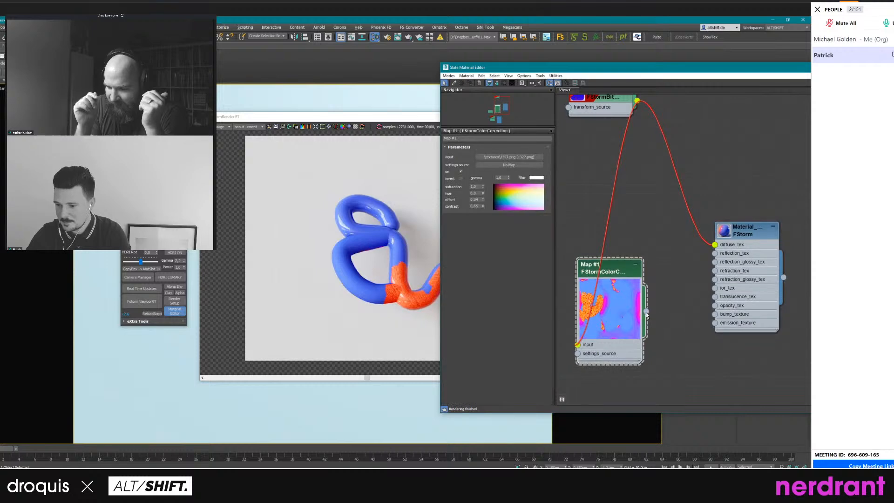
pyautogui.moveTo(716, 303); pyautogui.dragTo(715, 298)
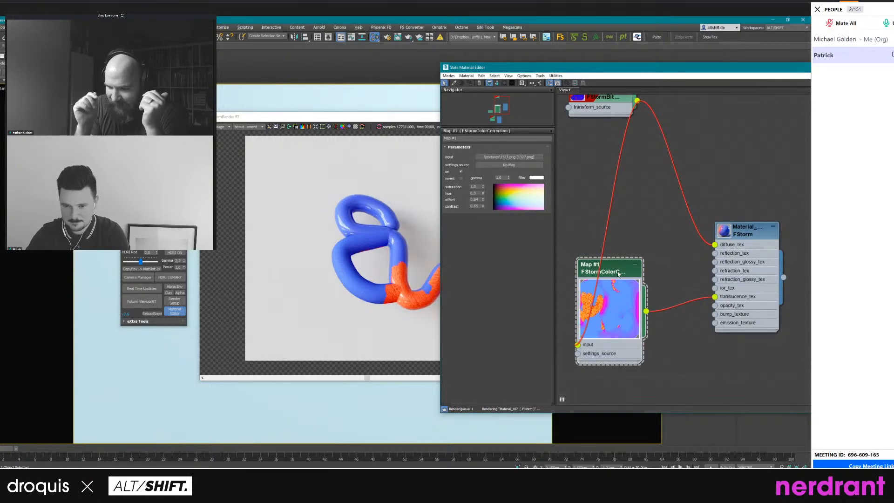
# Check the translucence effect in the render and set the tube material's refraction dispersion to 0.26.
pyautogui.moveTo(395, 118); pyautogui.dragTo(367, 123)
pyautogui.scroll(1, 369, 209)
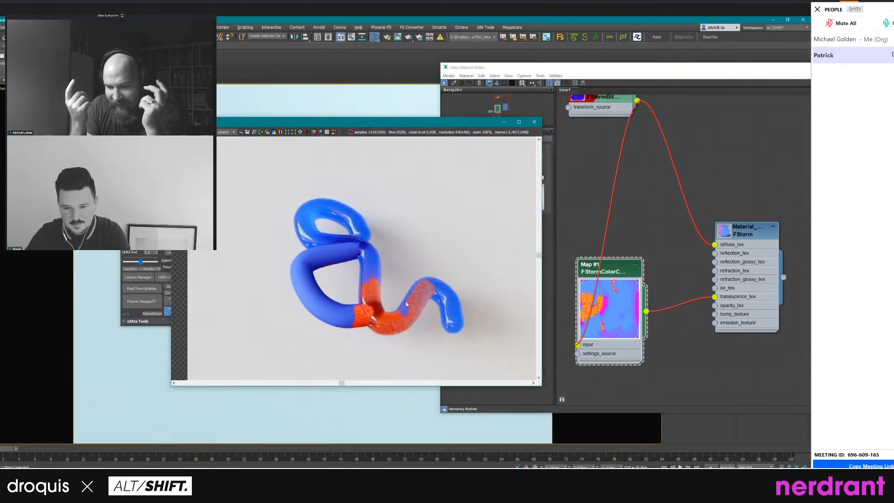
pyautogui.moveTo(397, 320); pyautogui.dragTo(392, 298, button='middle')
pyautogui.doubleClick(750, 230)
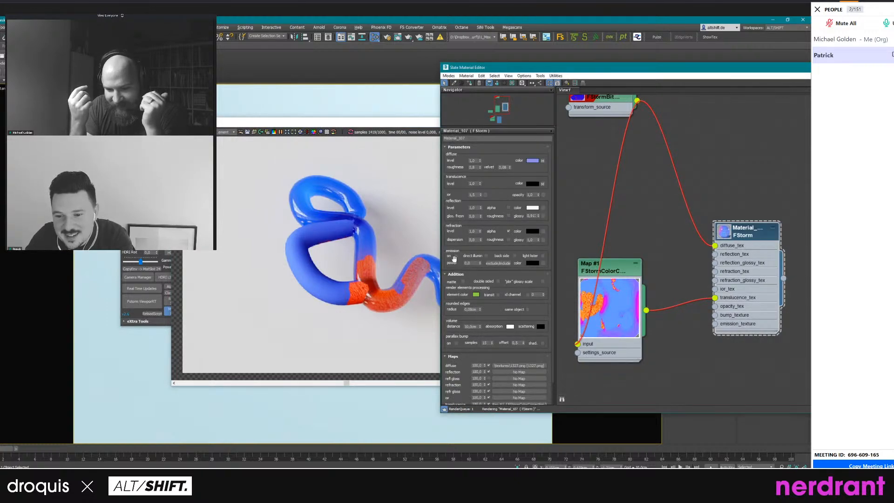
pyautogui.moveTo(480, 239); pyautogui.dragTo(479, 227)
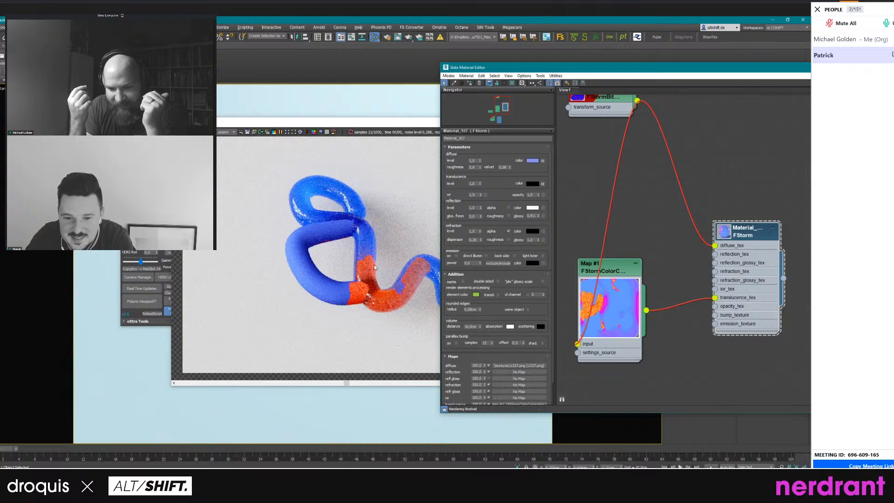
# Duplicate the colour correction map beside the lower FStorm material and move that material's diffuse bitmap out of the way.
pyautogui.scroll(-3, 644, 238)
pyautogui.moveTo(654, 255); pyautogui.dragTo(687, 158, button='middle')
pyautogui.moveTo(666, 165)
pyautogui.keyDown('shift'); pyautogui.mouseDown()
pyautogui.moveTo(636, 324)
pyautogui.moveTo(638, 315)
pyautogui.mouseUp(); pyautogui.keyUp('shift')
pyautogui.moveTo(614, 210); pyautogui.dragTo(556, 127)
pyautogui.moveTo(607, 281); pyautogui.dragTo(524, 277)
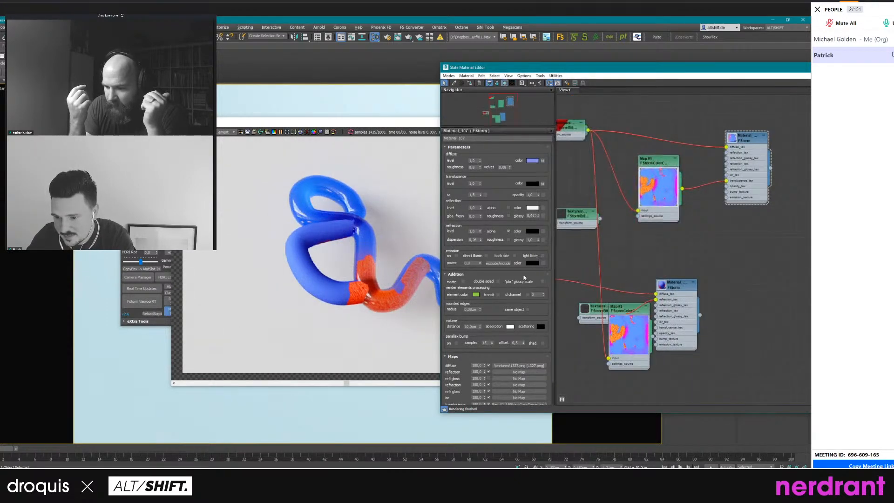
# Feed the lower material's diffuse bitmap into the copied colour correction map and link that map to translucence_tex.
pyautogui.moveTo(618, 266); pyautogui.dragTo(665, 256, button='middle')
pyautogui.moveTo(580, 268); pyautogui.dragTo(656, 348)
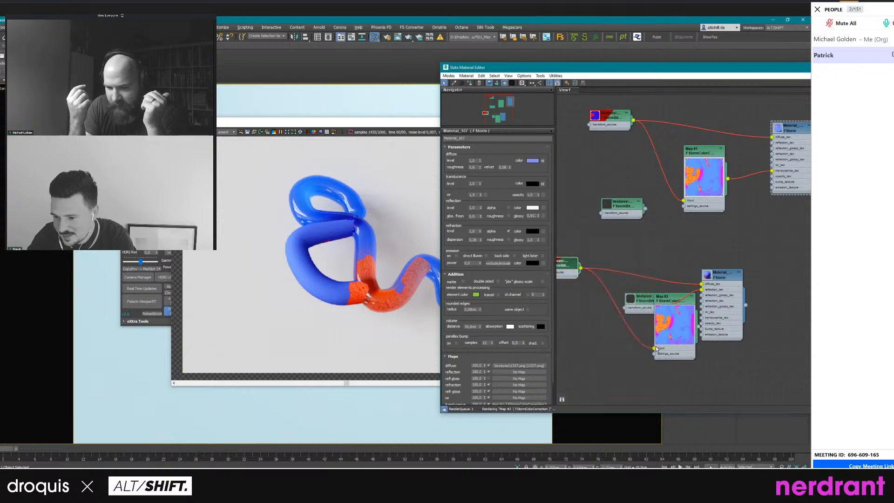
pyautogui.moveTo(628, 297); pyautogui.dragTo(569, 308)
pyautogui.moveTo(674, 298); pyautogui.dragTo(668, 304)
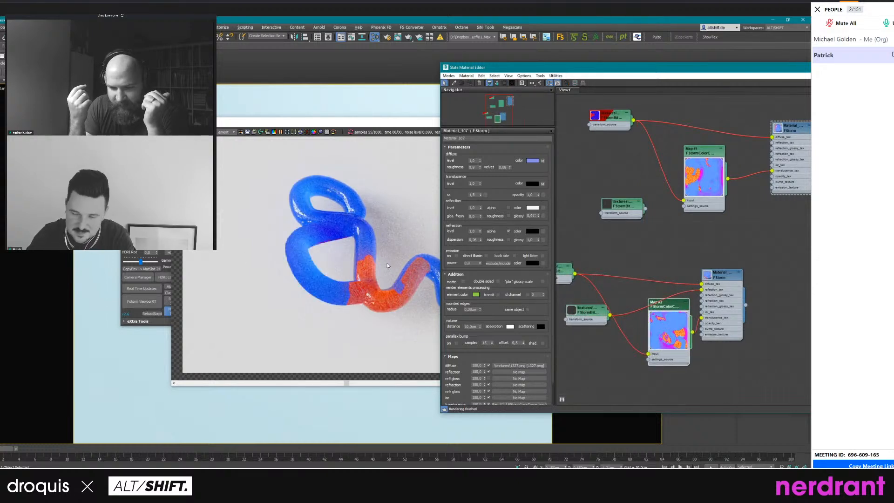
# Move the render window clear of the viewport and orbit the scene slightly to a new angle on the tube.
pyautogui.moveTo(373, 122); pyautogui.dragTo(320, 119)
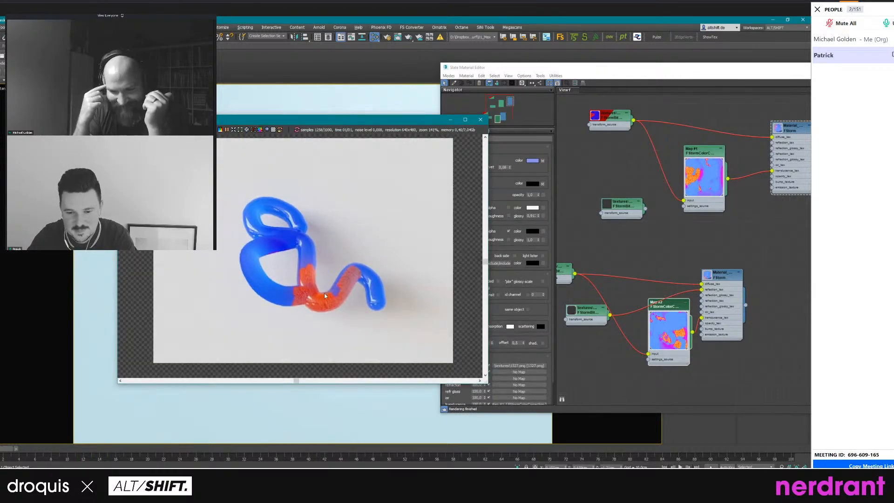
pyautogui.scroll(1, 345, 303)
pyautogui.moveTo(359, 120); pyautogui.dragTo(383, 258)
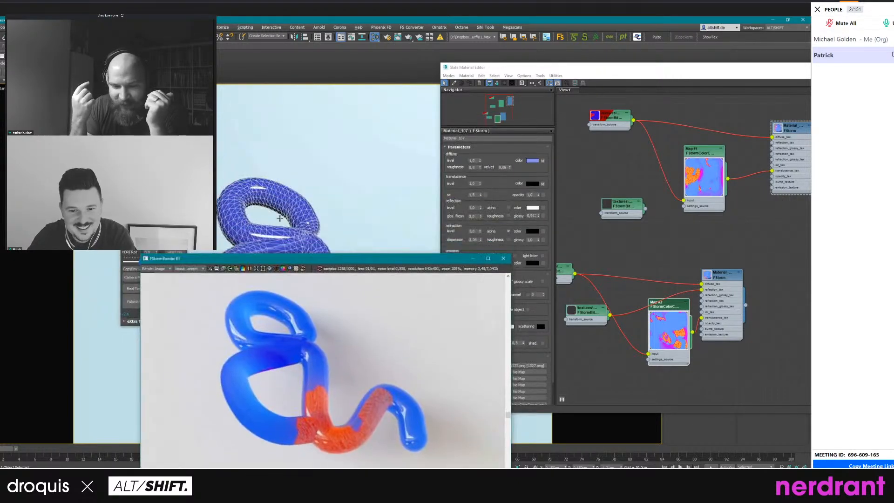
pyautogui.click(312, 224)
pyautogui.keyDown('alt'); pyautogui.moveTo(278, 211); pyautogui.dragTo(328, 210, button='middle'); pyautogui.keyUp('alt')
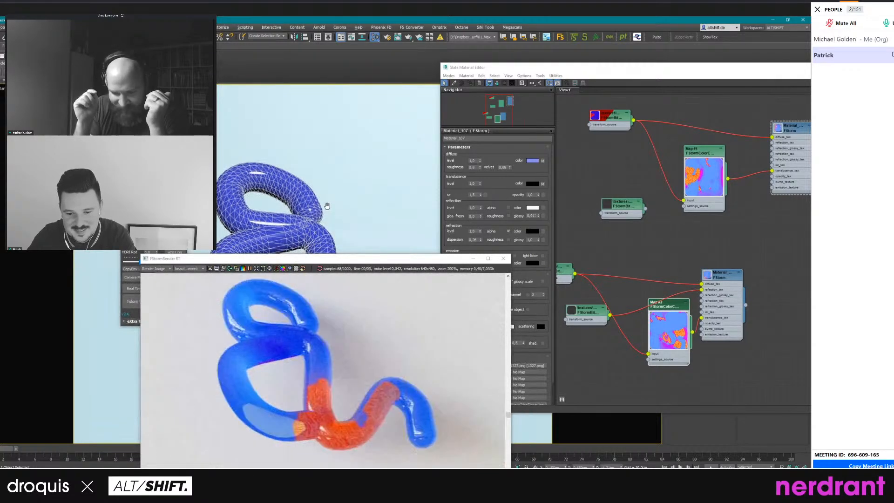
# Create an FStorm camera from the current view with the Camera Manager and close the manager.
pyautogui.click(560, 39)
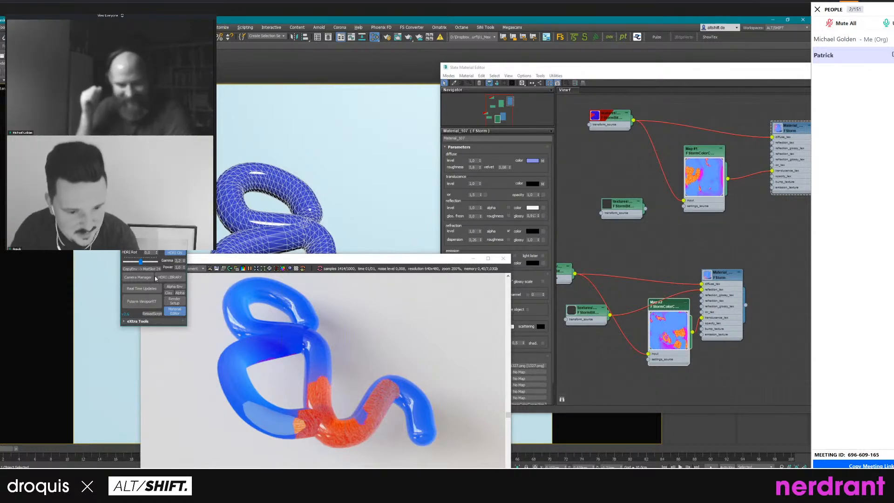
pyautogui.click(140, 277)
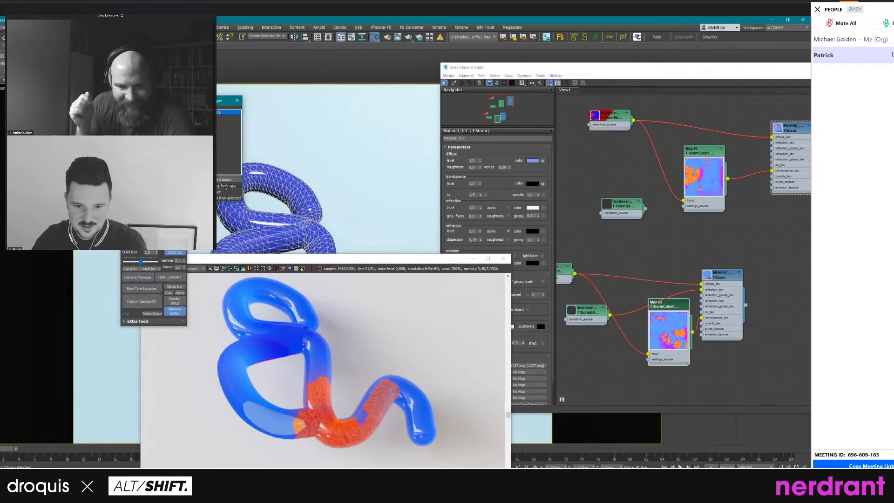
pyautogui.click(226, 186)
pyautogui.click(237, 100)
# Close the Slate Material Editor and narrow the FStorm camera's field of view to about 30 degrees.
pyautogui.moveTo(747, 67); pyautogui.dragTo(531, 87)
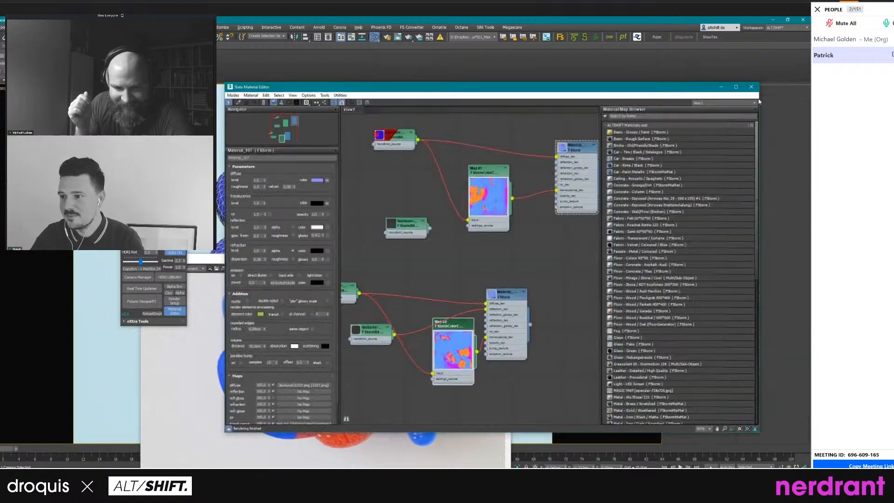
pyautogui.click(751, 87)
pyautogui.click(4, 88)
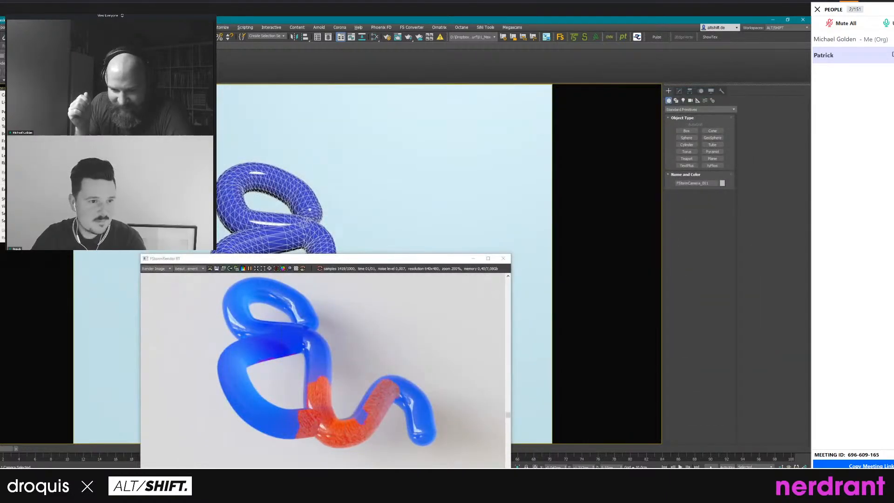
pyautogui.click(679, 91)
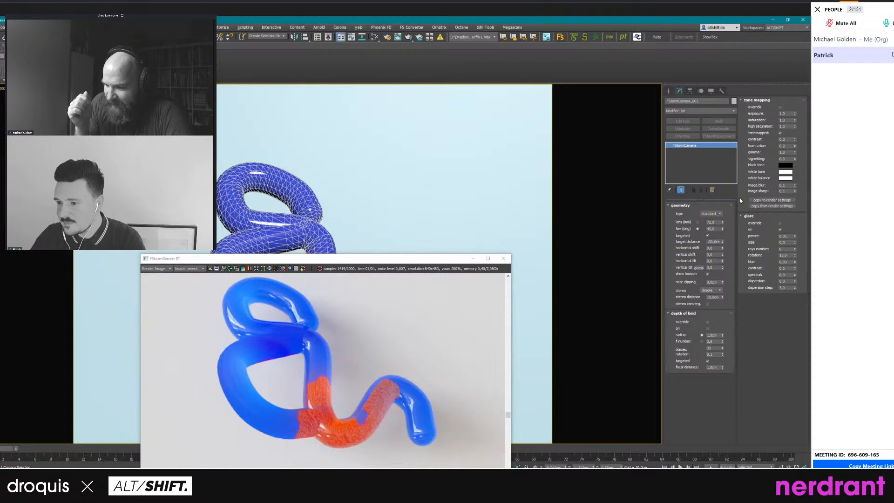
pyautogui.moveTo(722, 228); pyautogui.dragTo(720, 236)
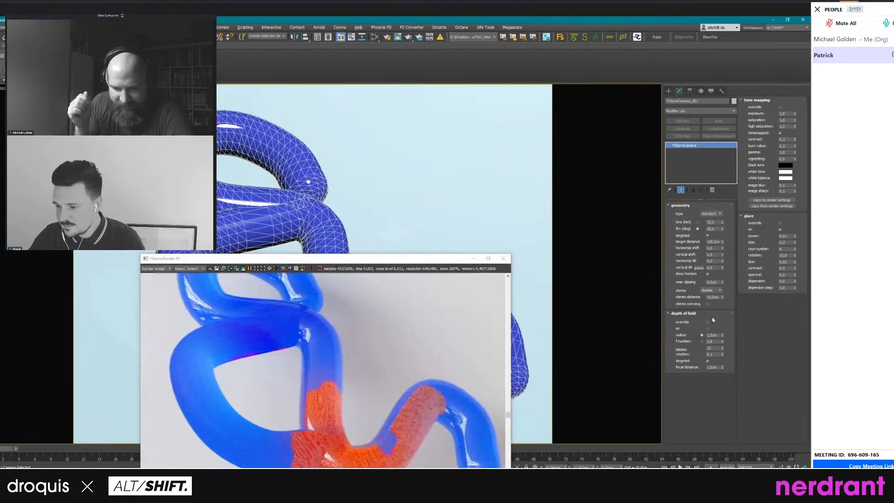
# Enable the camera's depth of field override, raise its radius, and activate focus picking in the render window.
pyautogui.click(707, 328)
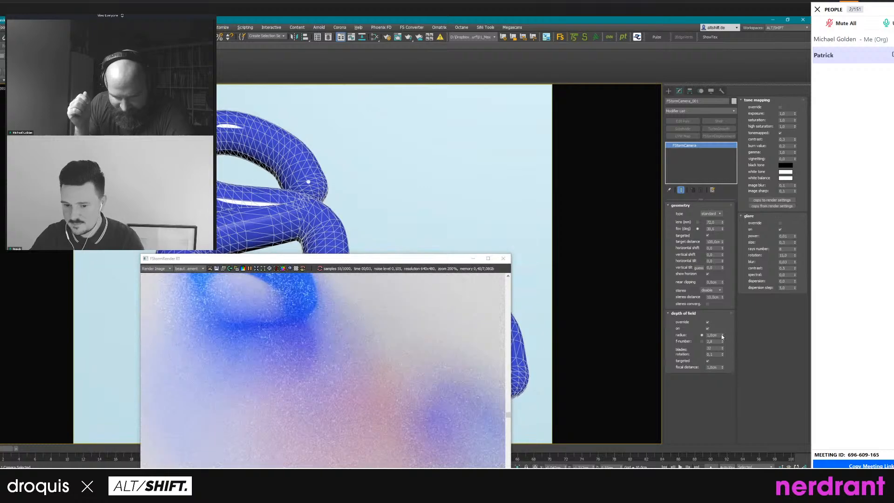
pyautogui.moveTo(722, 334); pyautogui.dragTo(720, 321)
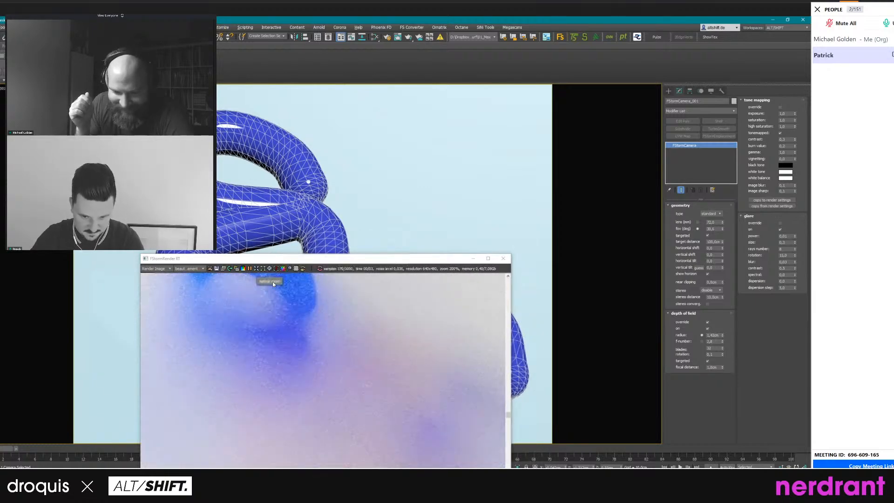
pyautogui.click(263, 268)
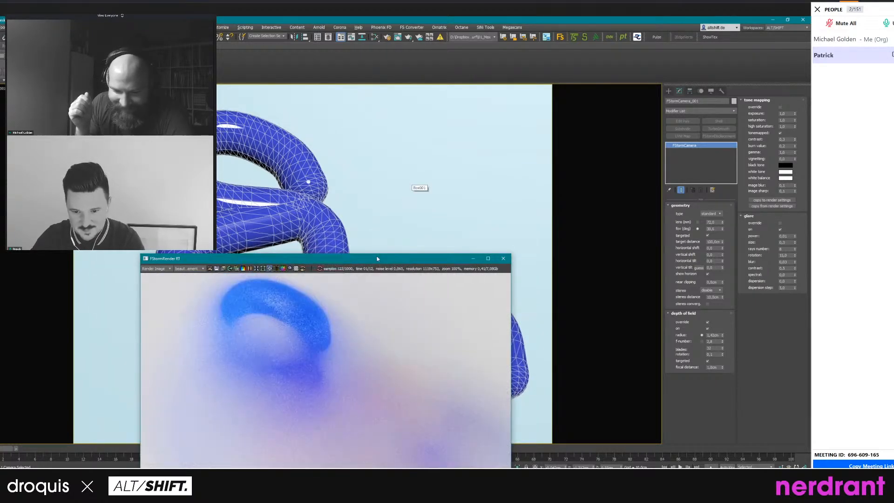
pyautogui.click(269, 268)
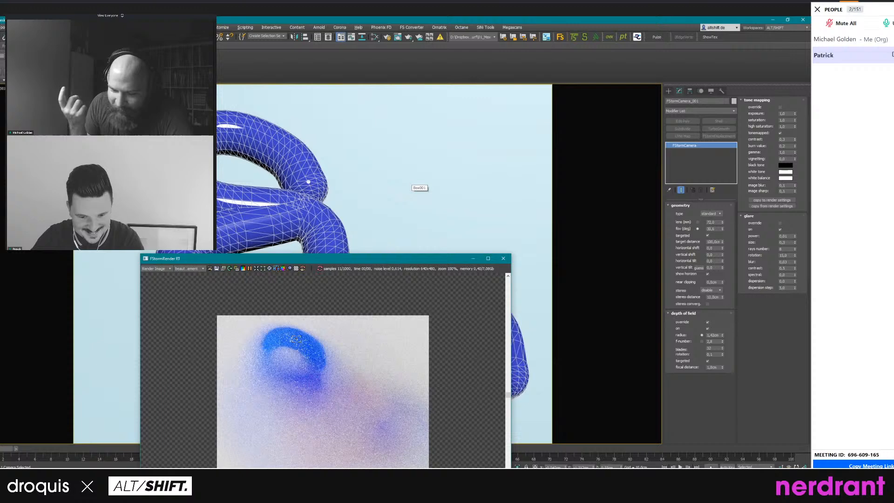
# Move the render window up over the viewport and pick different focus points on the rendered image.
pyautogui.click(307, 371)
pyautogui.moveTo(413, 259); pyautogui.dragTo(449, 134)
pyautogui.scroll(2, 372, 291)
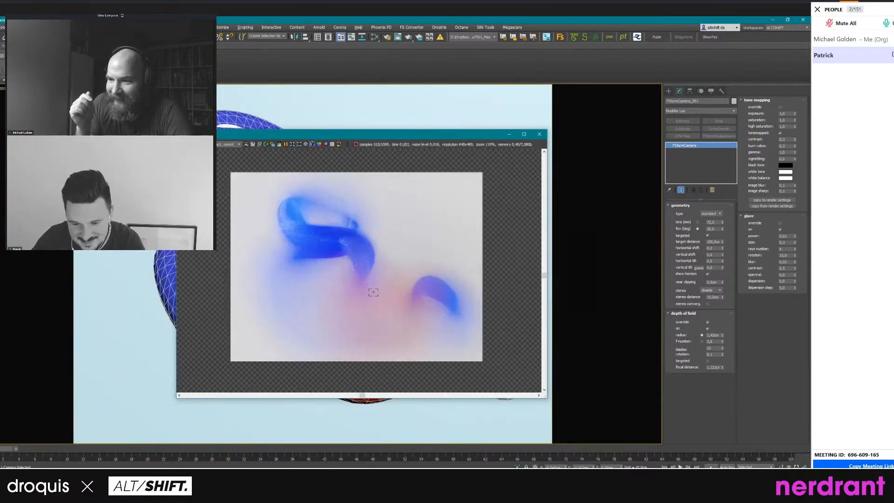
pyautogui.click(354, 318)
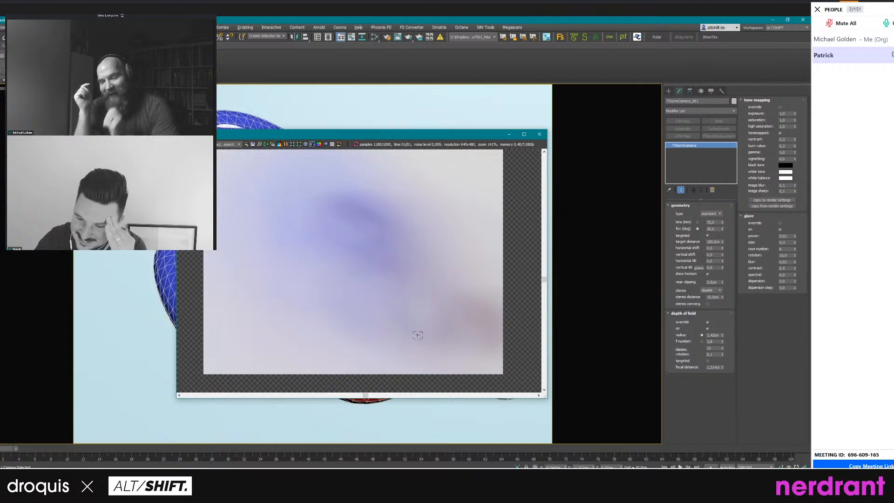
# Reduce the depth of field radius well below 1 cm and set the focus on the tube's red painted section.
pyautogui.moveTo(722, 335); pyautogui.dragTo(718, 364)
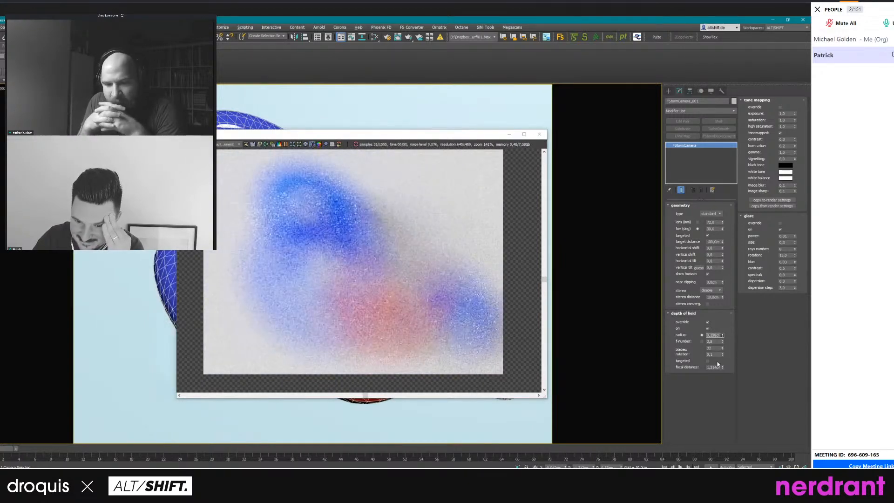
pyautogui.click(364, 283)
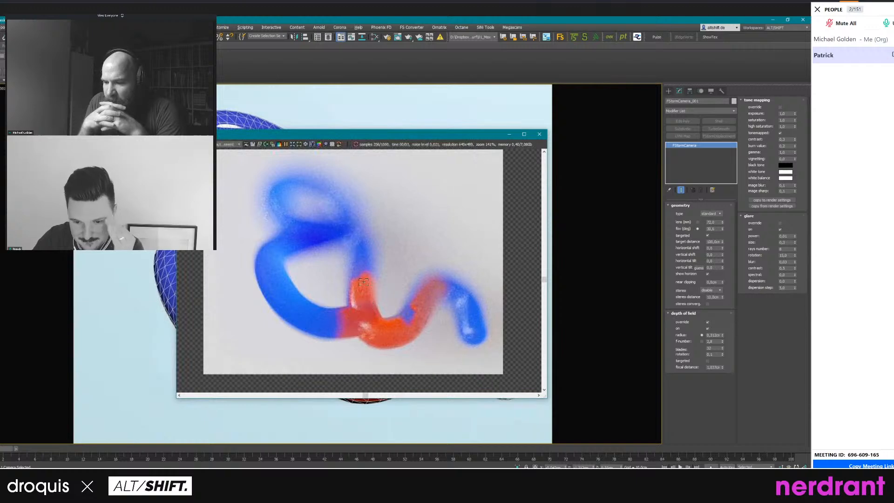
pyautogui.click(364, 284)
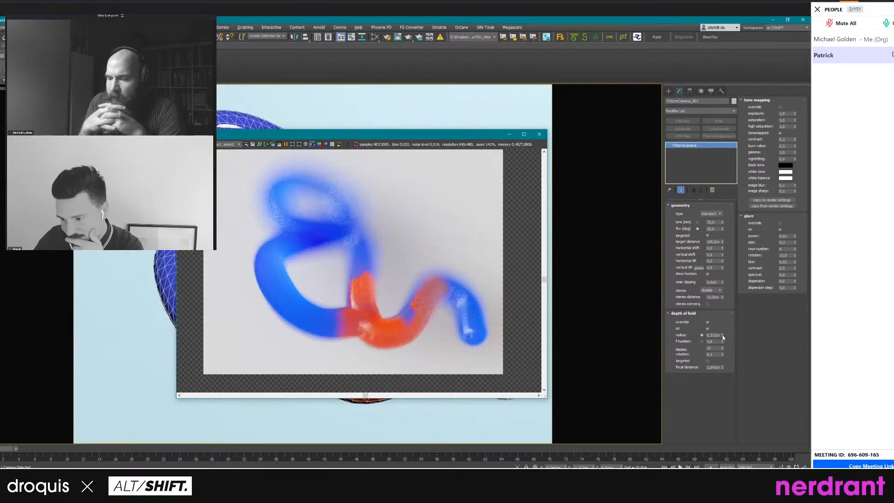
# Reduce the camera's depth of field radius to below 0.1 cm, fine-tuning it against the blur in the render.
pyautogui.moveTo(723, 334); pyautogui.dragTo(722, 342)
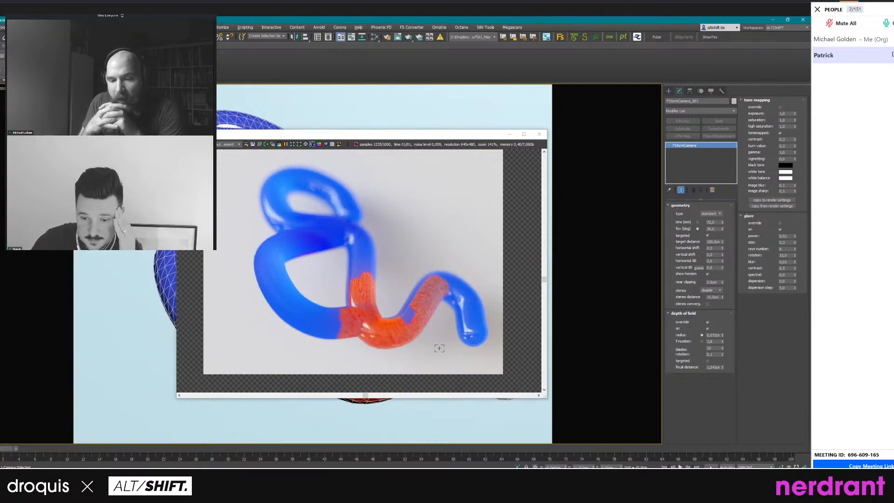
pyautogui.scroll(2, 444, 345)
pyautogui.scroll(-2, 370, 331)
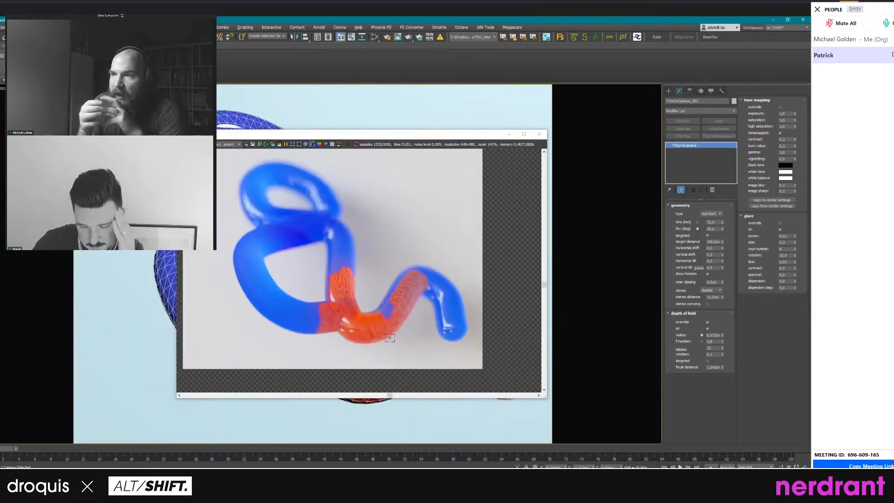
pyautogui.moveTo(377, 281); pyautogui.dragTo(403, 303, button='middle')
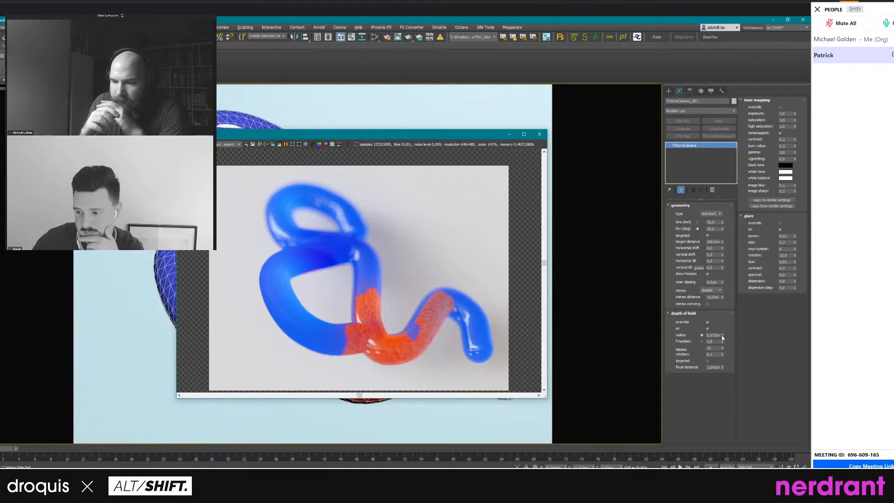
pyautogui.moveTo(721, 336); pyautogui.dragTo(722, 342)
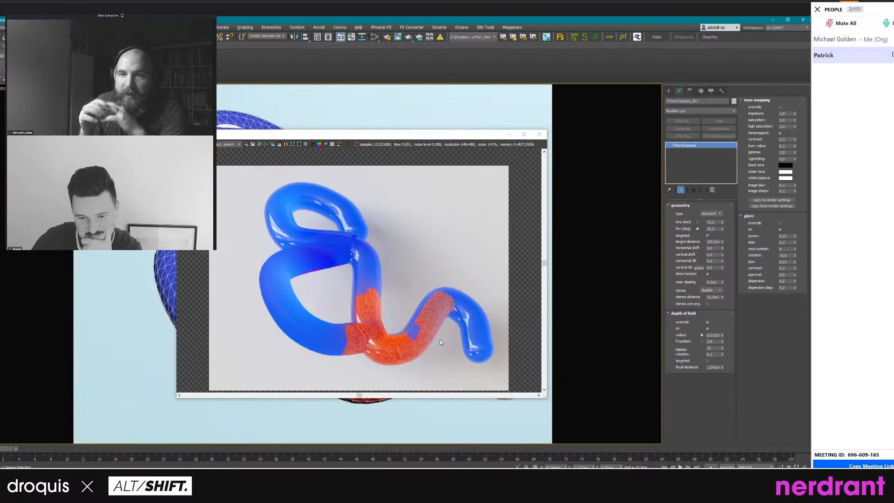
pyautogui.click(723, 333)
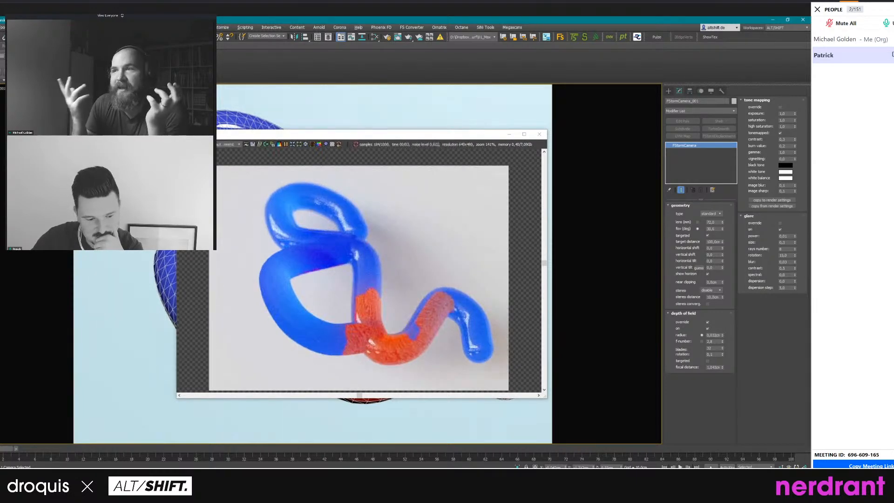
# Switch to Paint 3D and paint black oil brush strokes along the upper part of the tube's lower loop.
pyautogui.hotkey('alt', 'Tab')
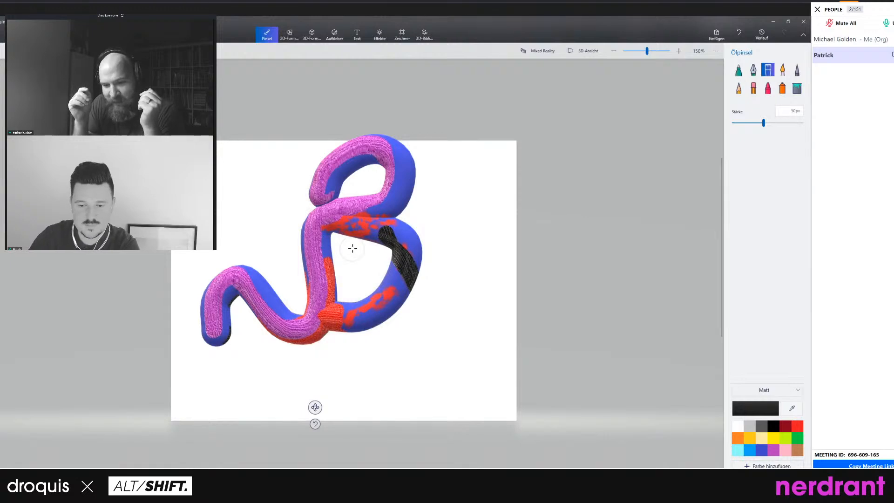
pyautogui.scroll(-2, 352, 248)
pyautogui.moveTo(370, 242); pyautogui.dragTo(395, 279)
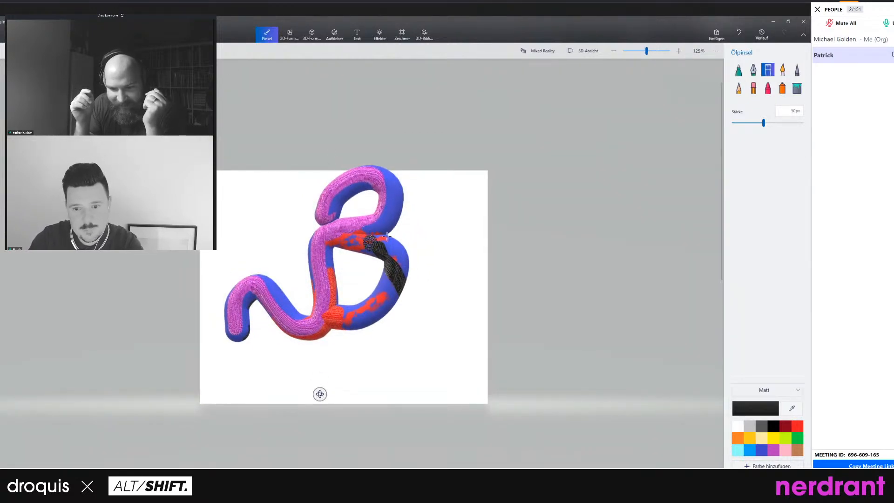
pyautogui.moveTo(385, 243); pyautogui.dragTo(358, 262)
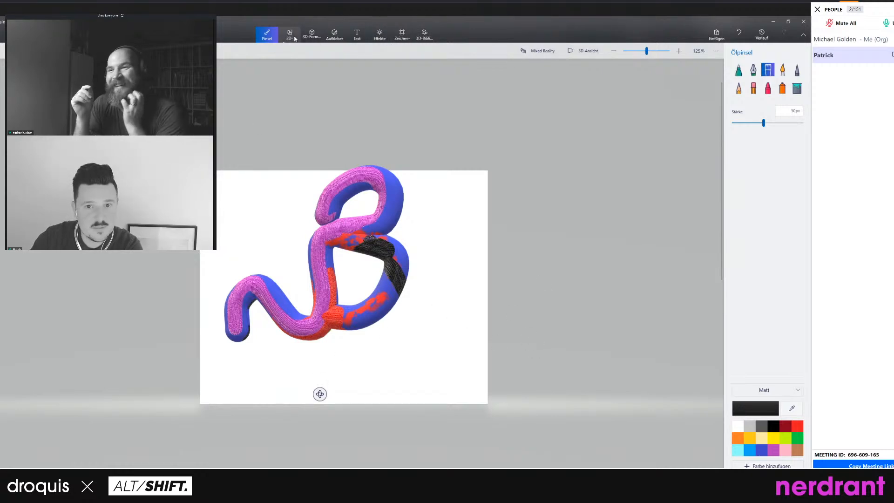
# Delete the painted tube to clear the canvas.
pyautogui.click(312, 35)
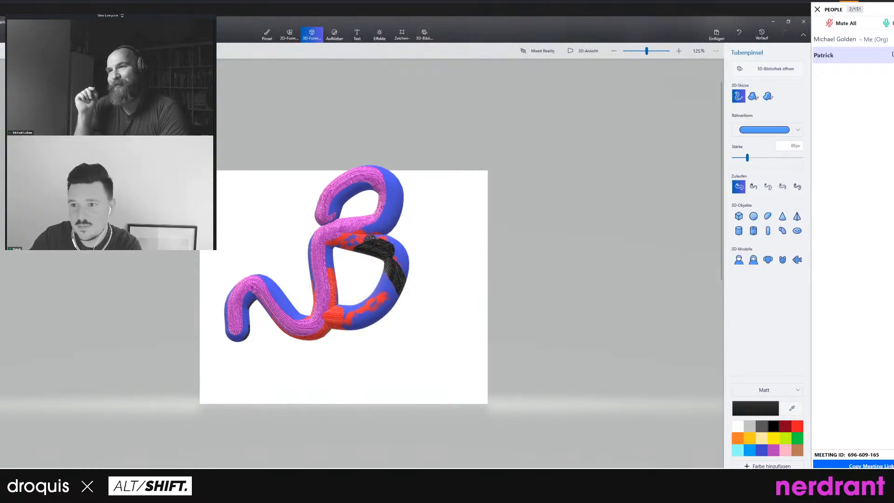
pyautogui.press('Escape')
pyautogui.click(373, 238)
pyautogui.press('Delete')
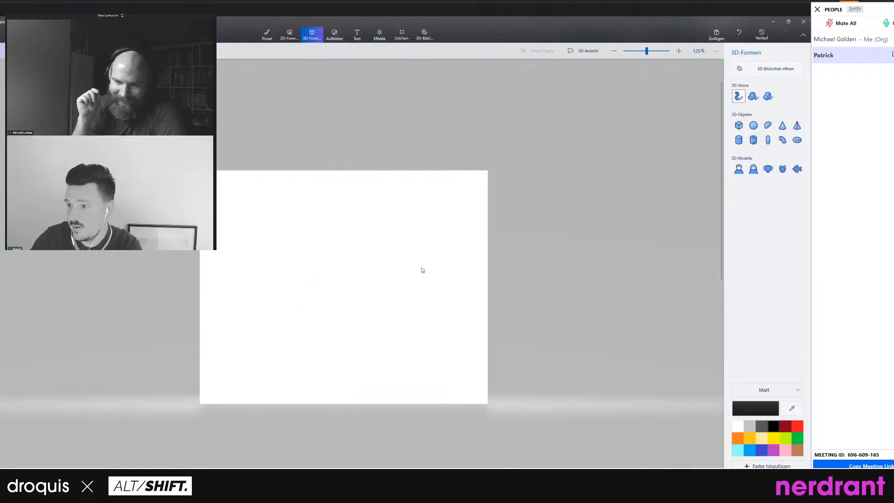
# Try out several winding black tubes with the tube brush, clearing each one from the canvas.
pyautogui.moveTo(263, 260)
pyautogui.mouseDown()
pyautogui.moveTo(352, 319)
pyautogui.moveTo(418, 275)
pyautogui.moveTo(352, 346)
pyautogui.moveTo(270, 339)
pyautogui.moveTo(363, 207)
pyautogui.moveTo(402, 231)
pyautogui.moveTo(453, 319)
pyautogui.moveTo(387, 344)
pyautogui.mouseUp()
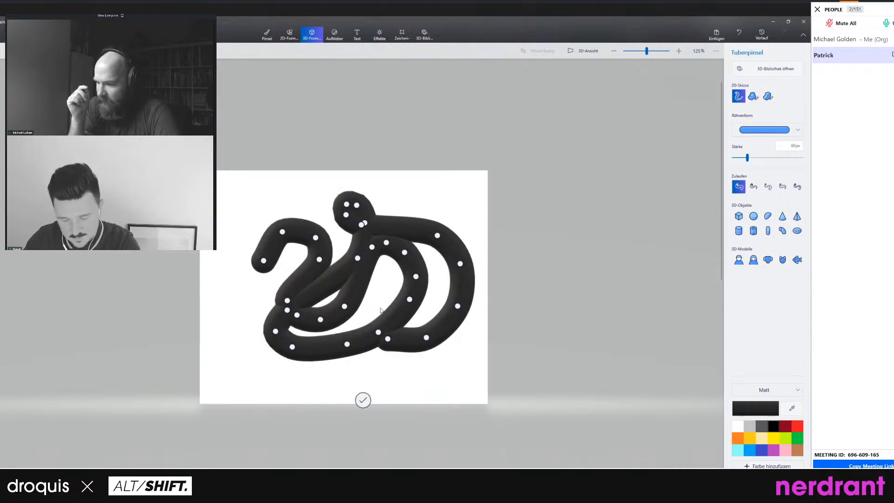
pyautogui.press('Delete')
pyautogui.moveTo(250, 292)
pyautogui.mouseDown()
pyautogui.moveTo(385, 317)
pyautogui.moveTo(398, 218)
pyautogui.mouseUp()
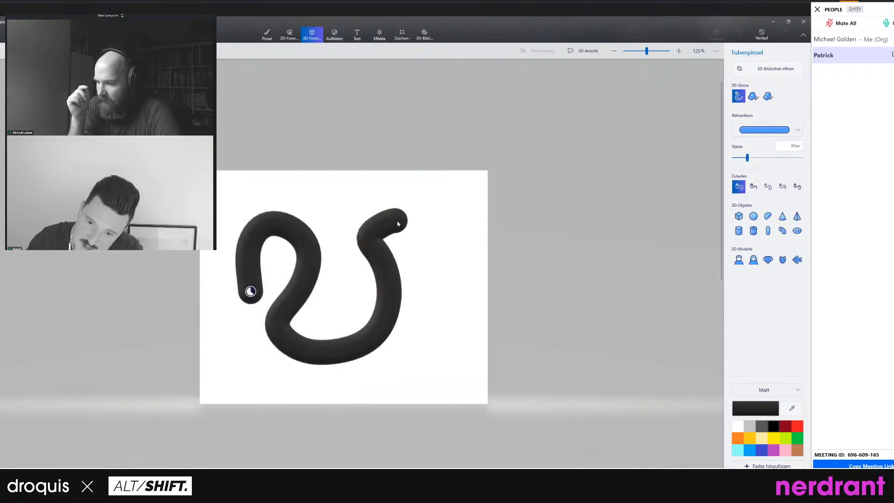
pyautogui.press('Delete')
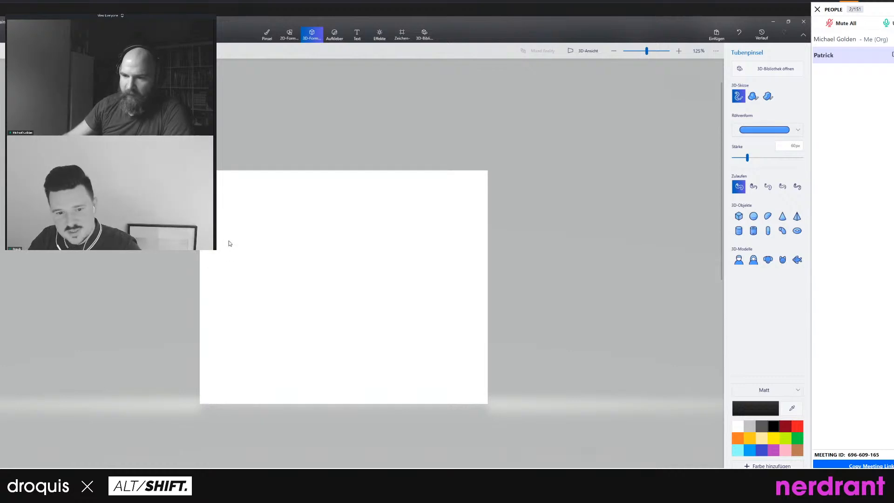
pyautogui.moveTo(224, 253)
pyautogui.mouseDown()
pyautogui.moveTo(273, 194)
pyautogui.moveTo(299, 305)
pyautogui.moveTo(337, 207)
pyautogui.moveTo(402, 269)
pyautogui.moveTo(460, 264)
pyautogui.moveTo(331, 310)
pyautogui.moveTo(423, 342)
pyautogui.moveTo(293, 359)
pyautogui.moveTo(255, 328)
pyautogui.mouseUp()
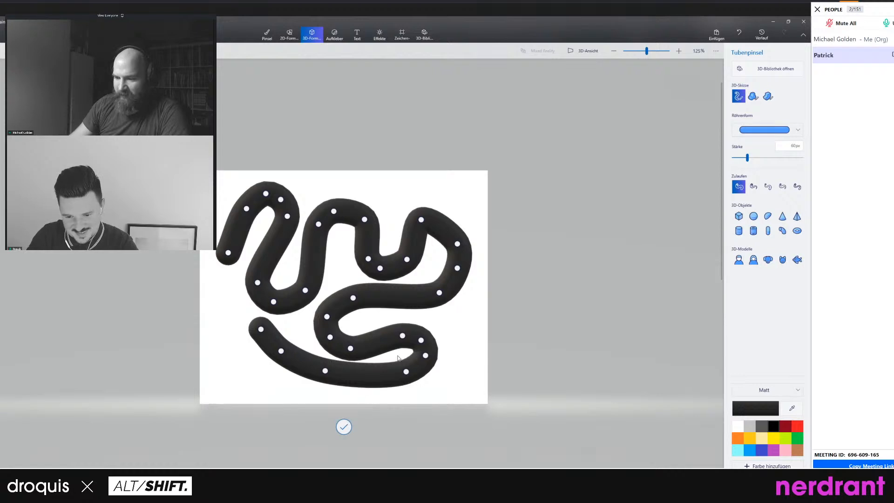
pyautogui.press('Return')
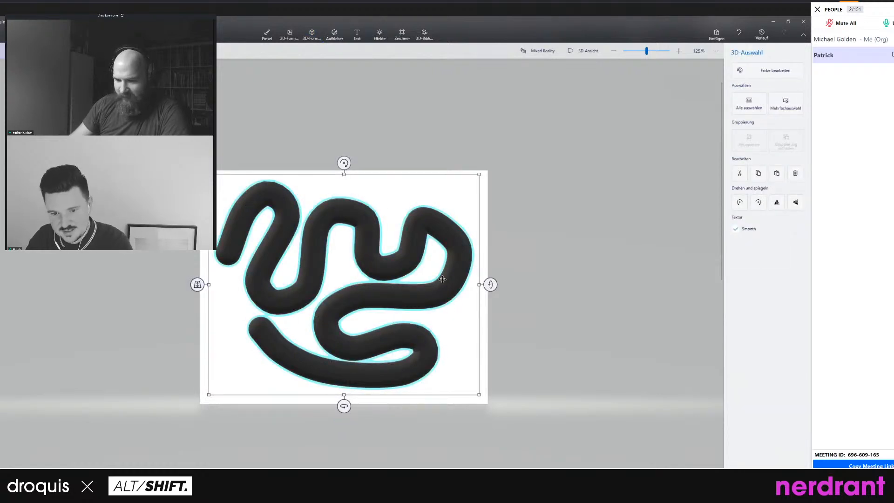
pyautogui.press('Delete')
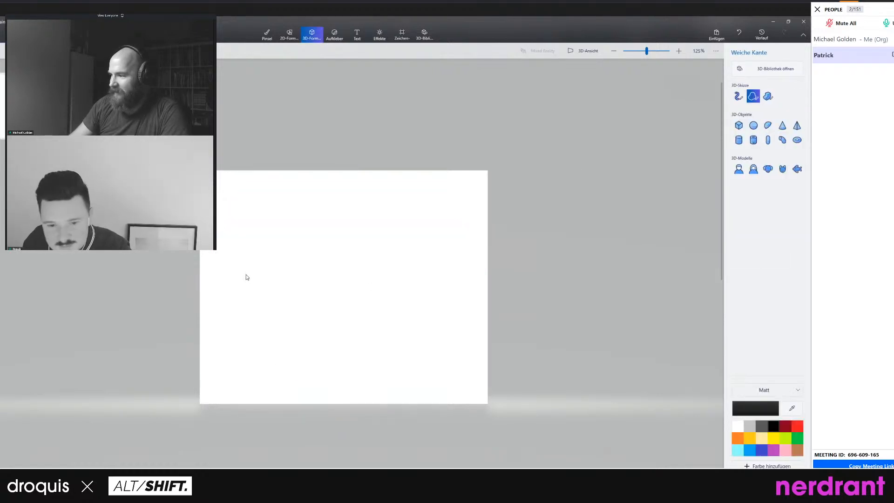
# Try sketching open wavy outlines with the soft-edge and sharp-edge 3D doodle tools.
pyautogui.moveTo(245, 274)
pyautogui.mouseDown()
pyautogui.moveTo(300, 261)
pyautogui.moveTo(480, 294)
pyautogui.mouseUp()
pyautogui.click(444, 242)
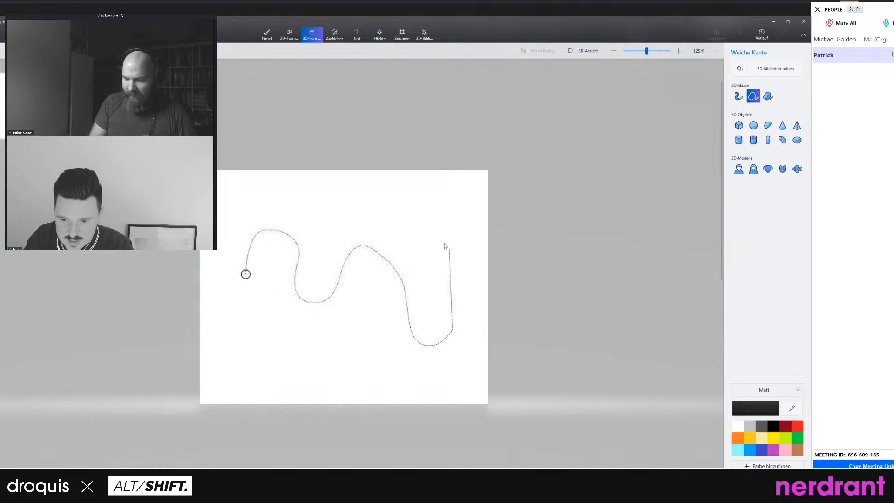
pyautogui.rightClick(446, 288)
pyautogui.click(479, 298)
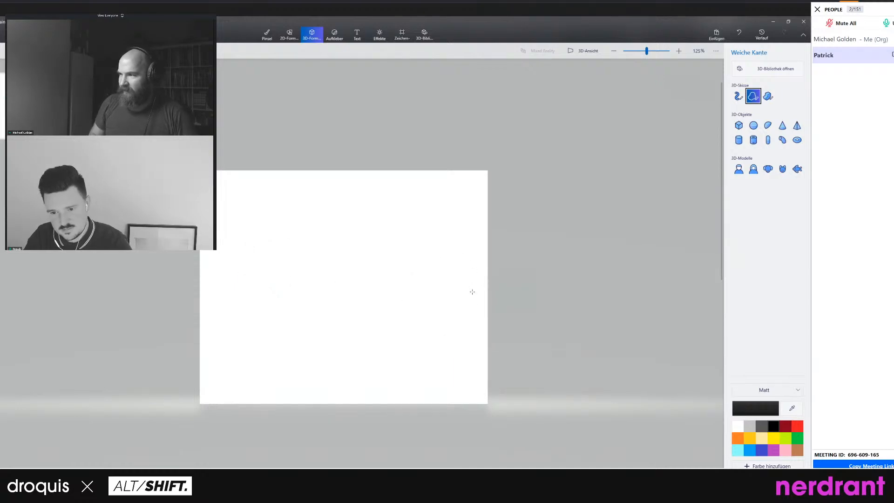
pyautogui.click(767, 96)
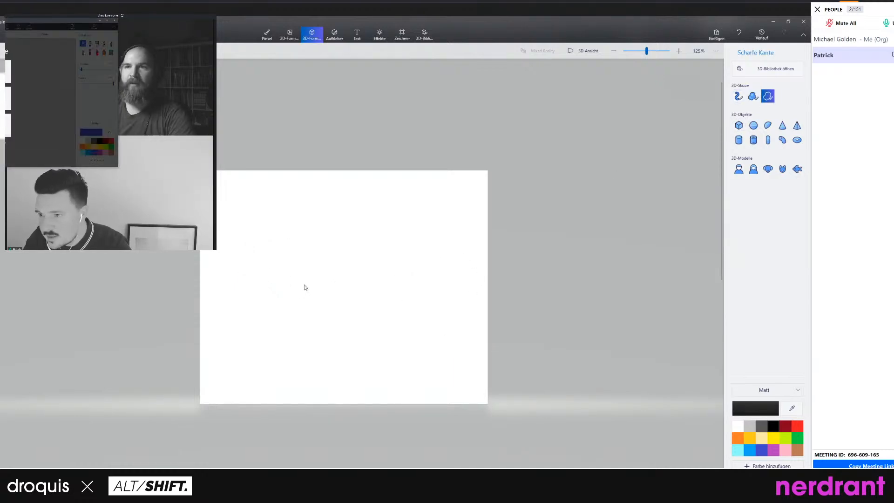
pyautogui.moveTo(260, 264)
pyautogui.mouseDown()
pyautogui.moveTo(319, 261)
pyautogui.moveTo(409, 288)
pyautogui.mouseUp()
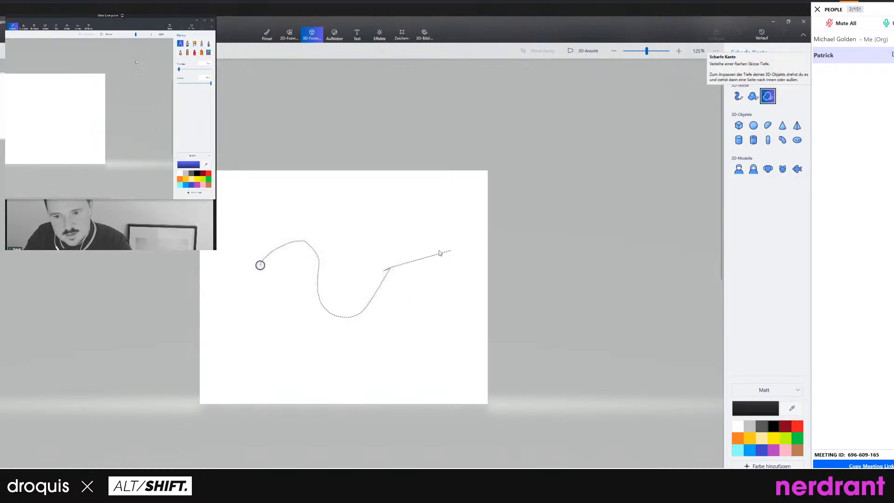
pyautogui.press('Escape')
# Try a curved tube with a pointed soft-edge shape drawn across it, and undo both objects.
pyautogui.moveTo(281, 256)
pyautogui.mouseDown()
pyautogui.moveTo(409, 303)
pyautogui.moveTo(423, 251)
pyautogui.mouseUp()
pyautogui.click(753, 96)
pyautogui.moveTo(404, 282)
pyautogui.mouseDown()
pyautogui.moveTo(435, 235)
pyautogui.moveTo(256, 316)
pyautogui.mouseUp()
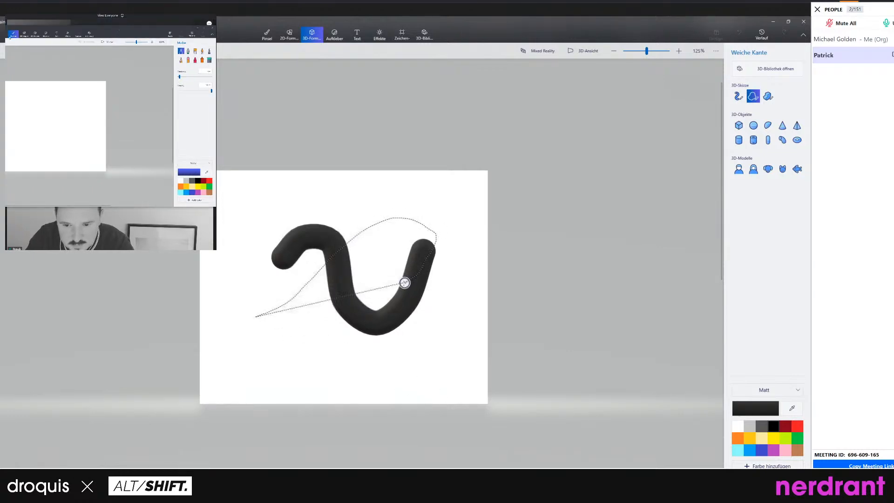
pyautogui.click(404, 283)
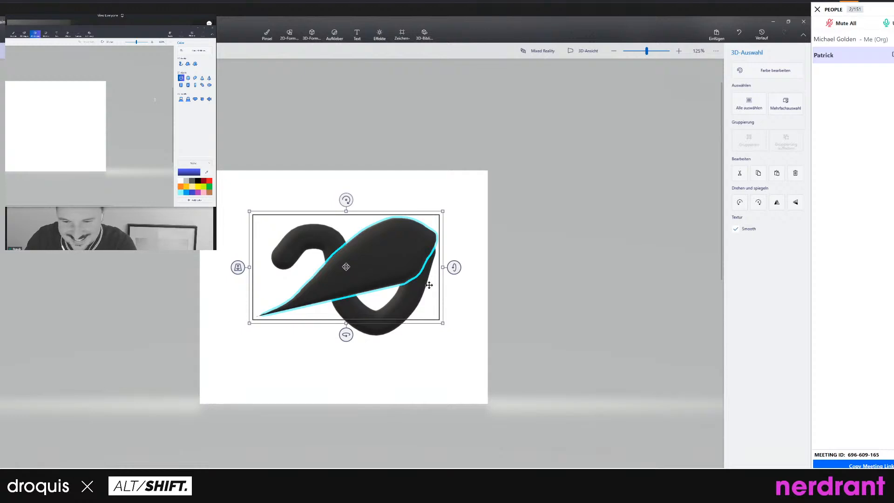
pyautogui.hotkey('ctrl', 'z')
pyautogui.hotkey('ctrl', 'z')
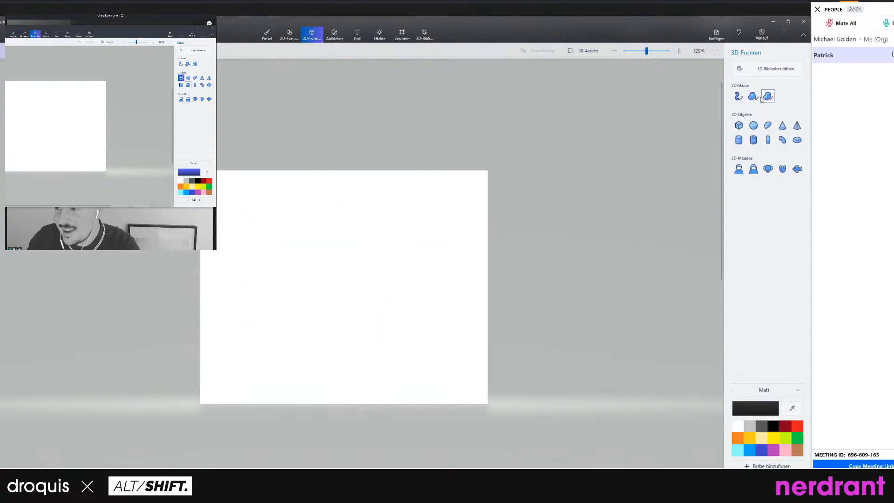
# Draw a closed, curved soft-edge shape with a dip in its upper side and rotate it until it appears edge-on.
pyautogui.click(753, 96)
pyautogui.moveTo(252, 259)
pyautogui.mouseDown()
pyautogui.moveTo(270, 242)
pyautogui.moveTo(326, 276)
pyautogui.moveTo(371, 241)
pyautogui.mouseUp()
pyautogui.moveTo(432, 267); pyautogui.dragTo(345, 345)
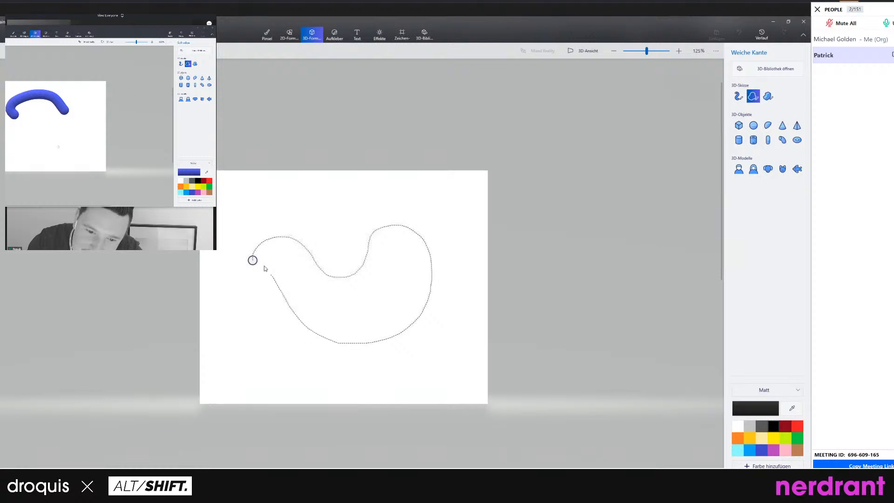
pyautogui.moveTo(253, 260); pyautogui.dragTo(252, 260)
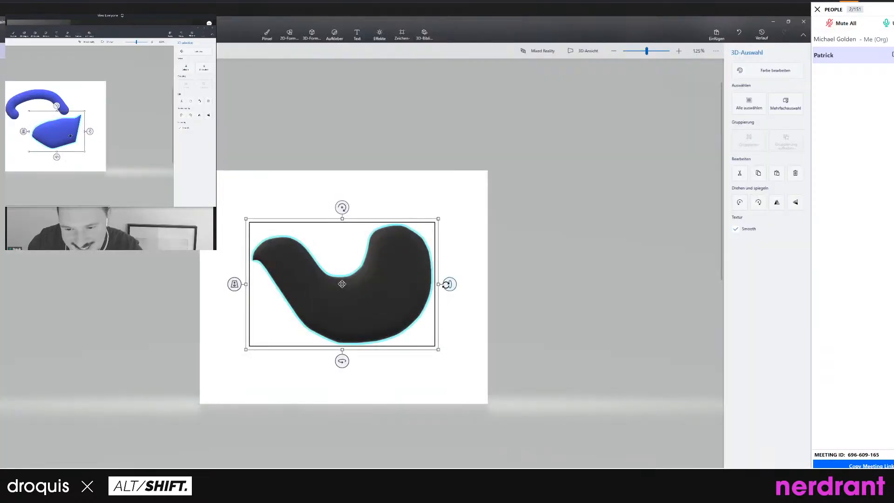
pyautogui.moveTo(446, 285); pyautogui.dragTo(448, 343)
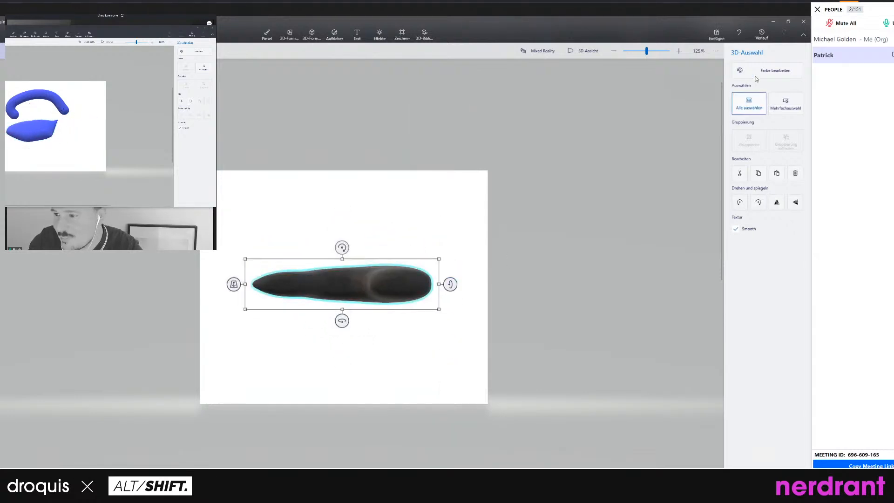
# Draw a second soft-edge shape with a jagged, finger-like end above the edge-on shape and try small rotations on it.
pyautogui.click(325, 37)
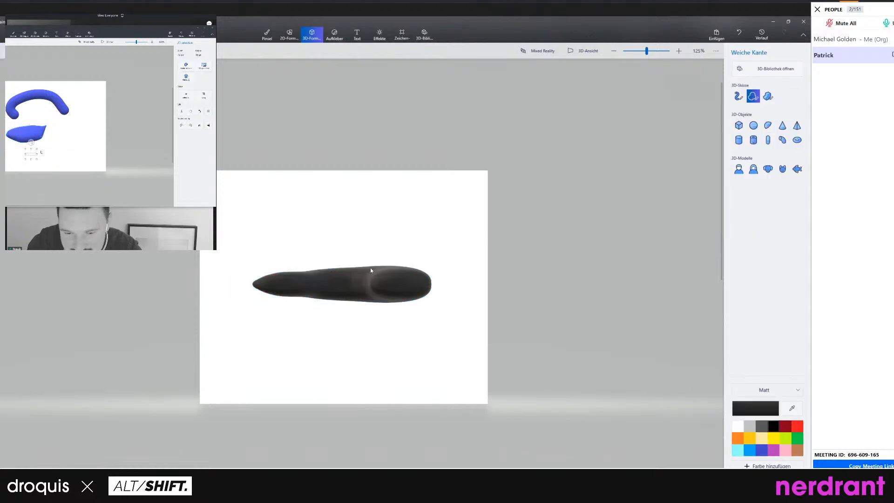
pyautogui.moveTo(370, 267)
pyautogui.mouseDown()
pyautogui.moveTo(367, 234)
pyautogui.moveTo(305, 222)
pyautogui.moveTo(263, 190)
pyautogui.moveTo(260, 208)
pyautogui.moveTo(278, 224)
pyautogui.mouseUp()
pyautogui.moveTo(277, 244); pyautogui.dragTo(293, 261)
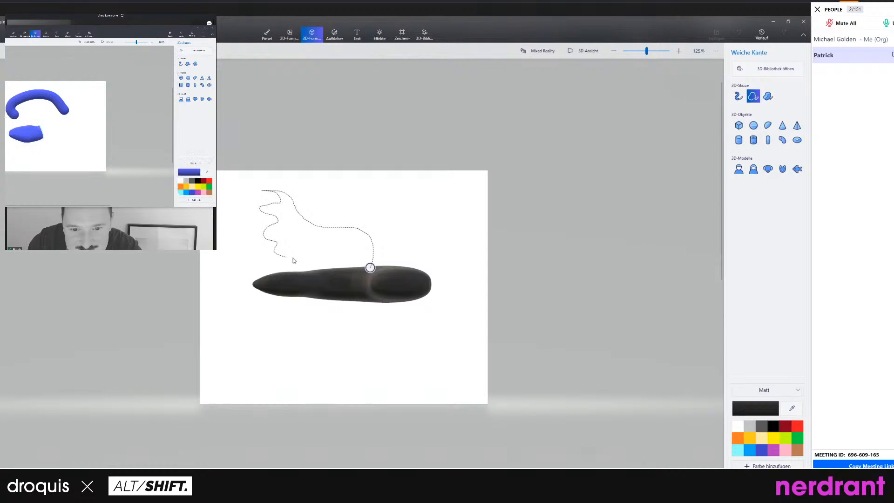
pyautogui.moveTo(358, 275); pyautogui.dragTo(371, 266)
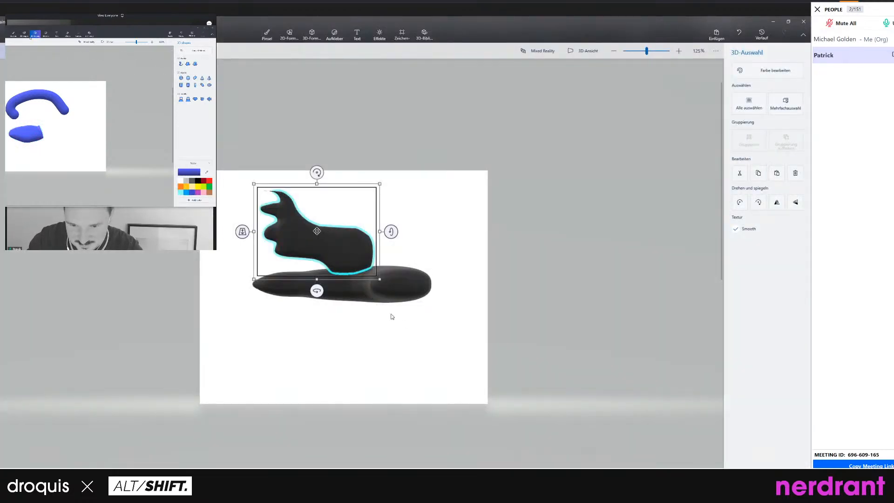
pyautogui.moveTo(316, 291)
pyautogui.mouseDown()
pyautogui.moveTo(329, 289)
pyautogui.moveTo(304, 286)
pyautogui.moveTo(329, 305)
pyautogui.moveTo(297, 286)
pyautogui.moveTo(315, 288)
pyautogui.mouseUp()
pyautogui.moveTo(391, 224)
pyautogui.mouseDown()
pyautogui.moveTo(391, 253)
pyautogui.moveTo(389, 234)
pyautogui.mouseUp()
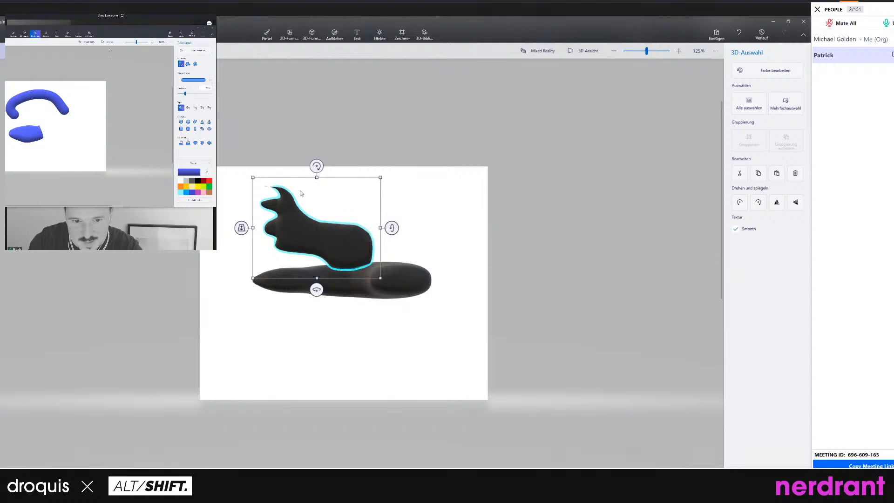
# Try placing a copy of the jagged shape below the edge-on shape and adjusting the copy's depth.
pyautogui.moveTo(329, 245)
pyautogui.mouseDown()
pyautogui.moveTo(341, 255)
pyautogui.moveTo(346, 328)
pyautogui.mouseUp()
pyautogui.press('ctrl')
pyautogui.hotkey('ctrl', 'v')
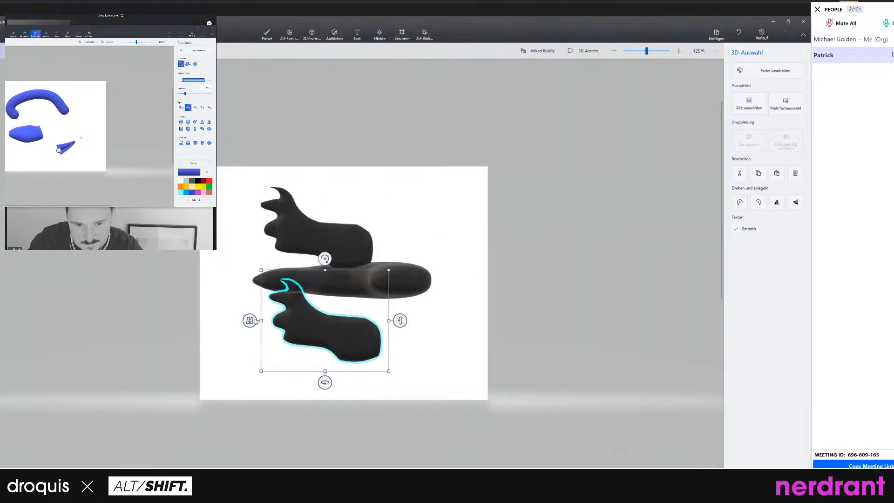
pyautogui.moveTo(255, 321); pyautogui.dragTo(401, 309)
pyautogui.click(365, 327)
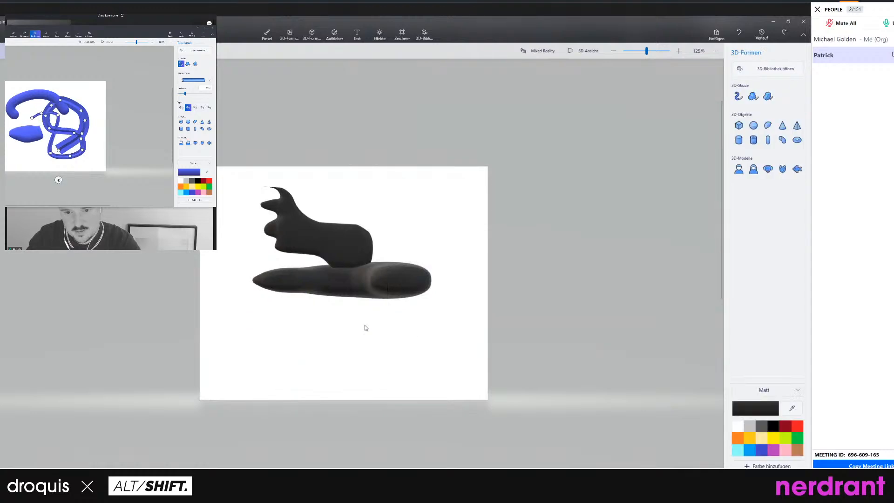
# Select the jagged shape and the edge-on shape together and tilt both about the horizontal axis.
pyautogui.click(366, 246)
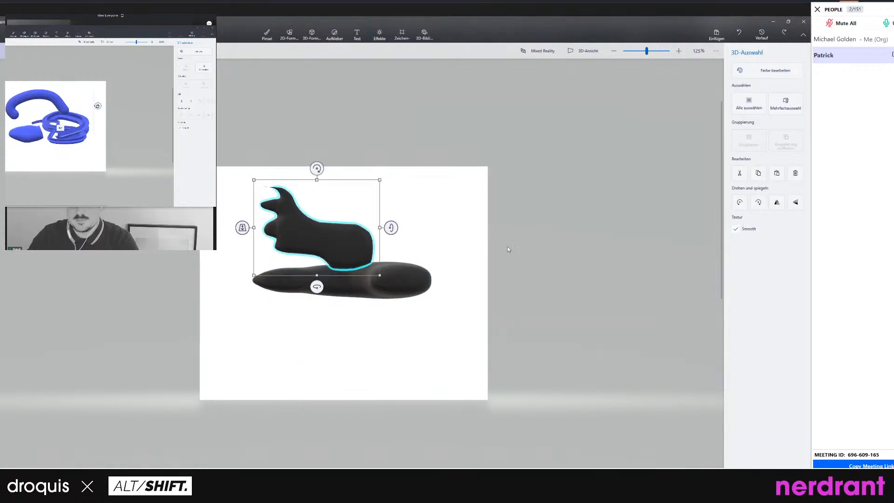
pyautogui.press('ctrl')
pyautogui.click(401, 280)
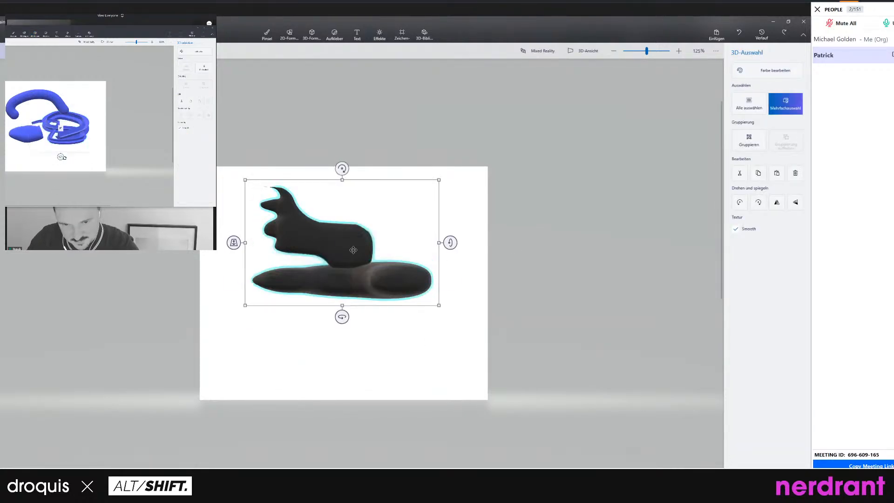
pyautogui.moveTo(449, 242); pyautogui.dragTo(434, 217)
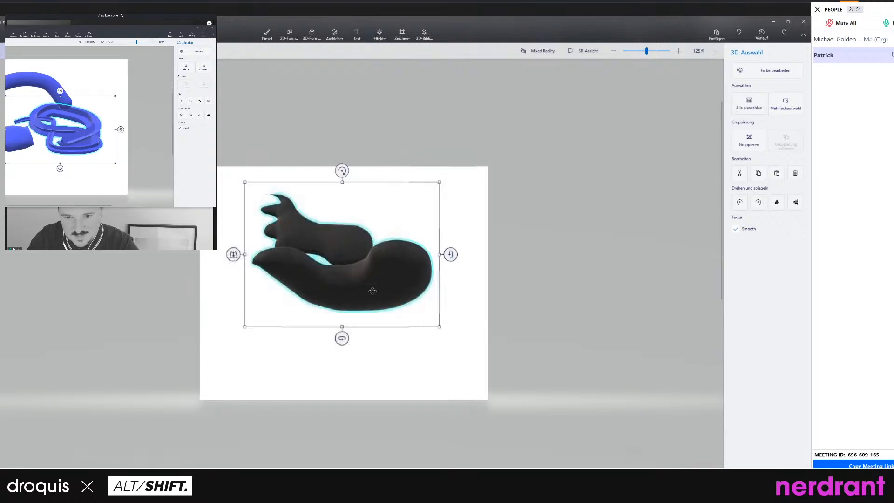
# Rotate the two selected soft-edge shapes about the vertical axis, and place a dog model on the canvas beneath them.
pyautogui.moveTo(343, 340); pyautogui.dragTo(603, 300)
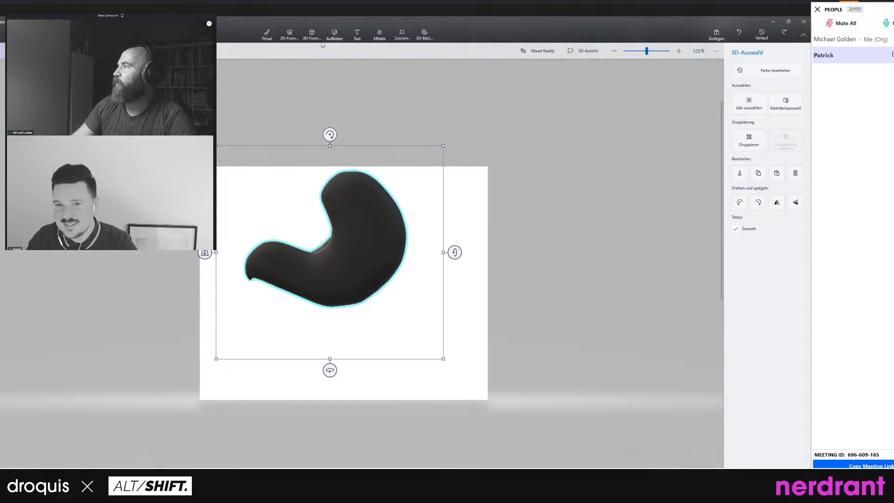
pyautogui.click(501, 101)
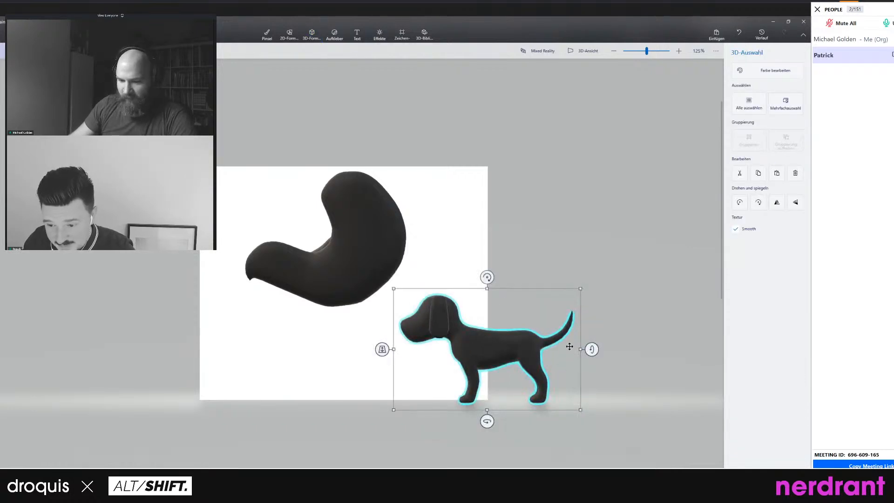
pyautogui.moveTo(486, 324); pyautogui.dragTo(351, 305)
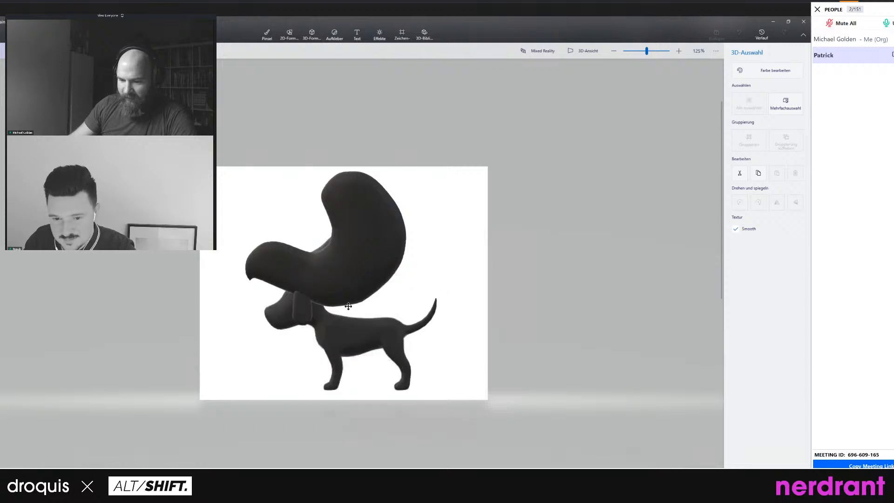
# Delete both hand-drawn soft-edge shapes above the dog.
pyautogui.click(382, 224)
pyautogui.press('Delete')
pyautogui.click(341, 256)
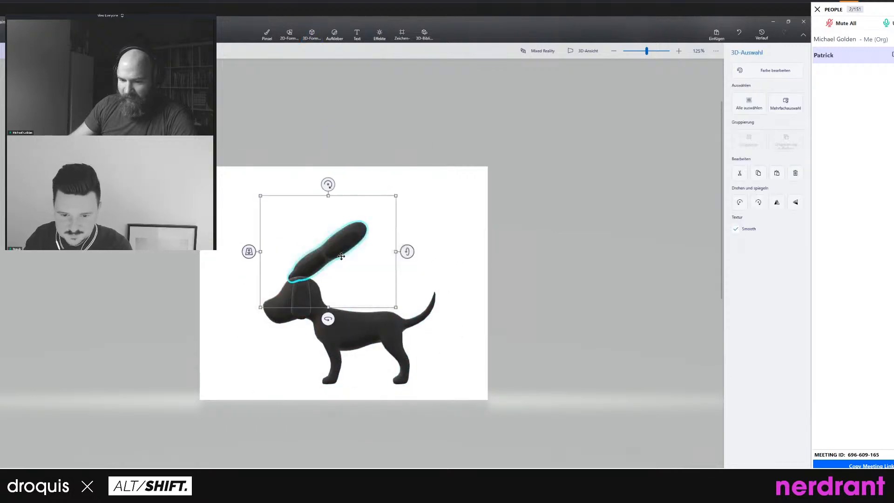
pyautogui.press('Delete')
# Turn the dog partly about its vertical axis and move it up towards the middle of the canvas.
pyautogui.click(355, 331)
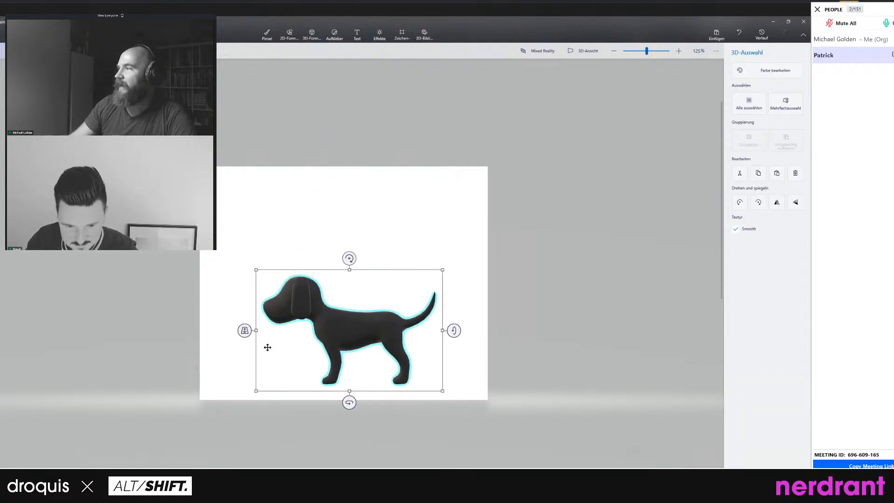
pyautogui.moveTo(349, 402); pyautogui.dragTo(390, 402)
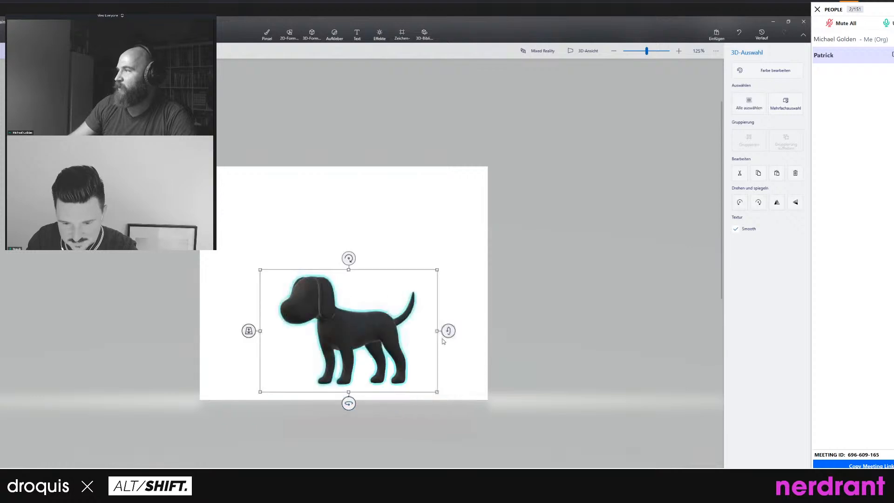
pyautogui.moveTo(447, 332); pyautogui.dragTo(446, 383)
pyautogui.moveTo(358, 340); pyautogui.dragTo(441, 291)
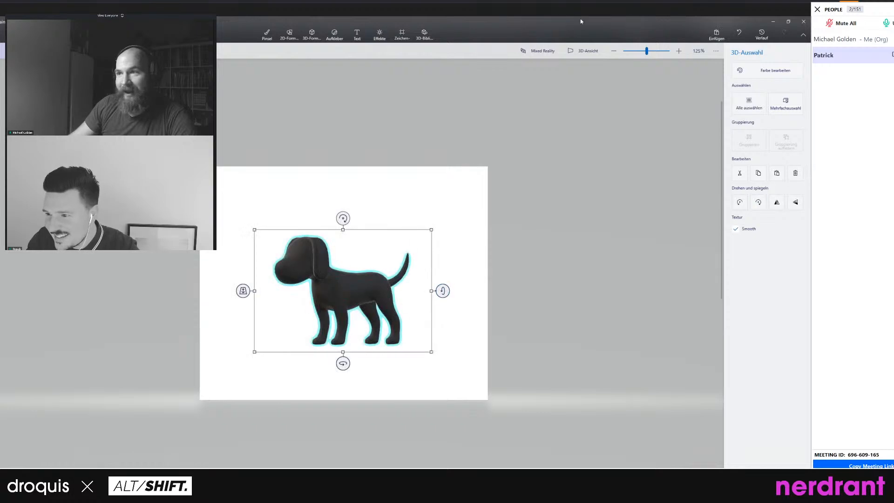
# Add the man 3D model in front of the dog's hindquarters, standing taller than the dog.
pyautogui.click(312, 35)
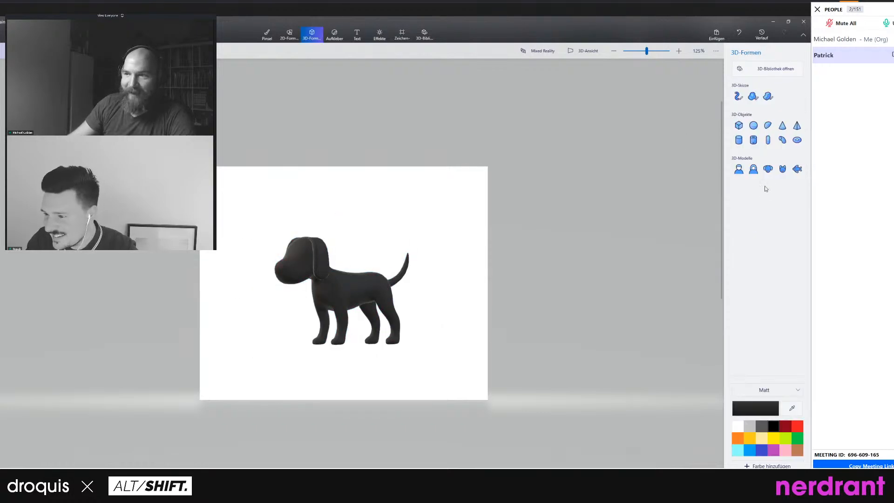
pyautogui.click(738, 170)
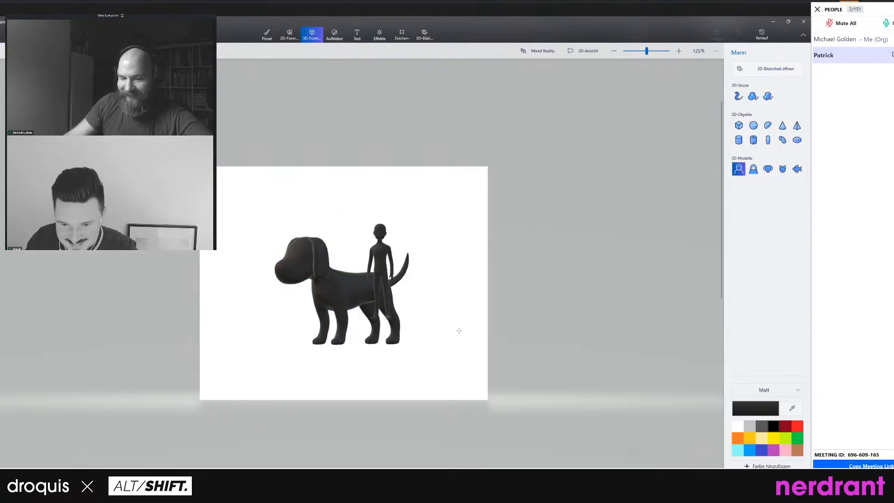
pyautogui.moveTo(564, 367); pyautogui.dragTo(591, 393)
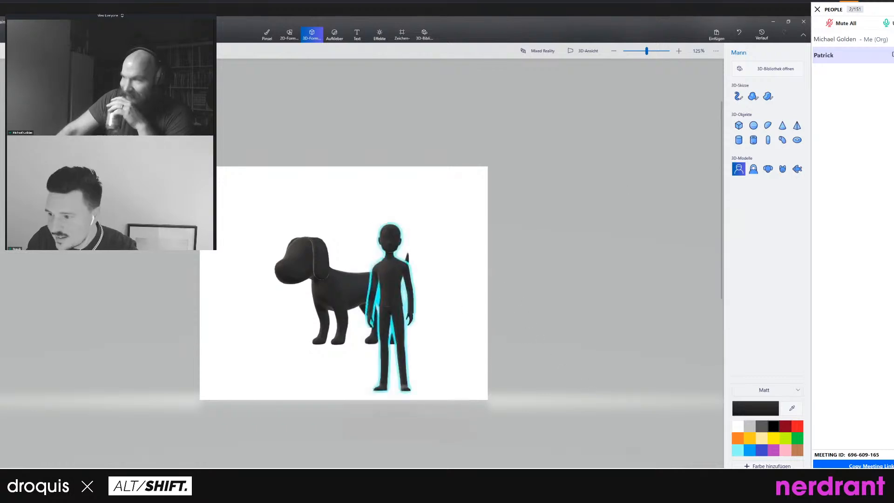
# Draw a cube over the dog's head and tilt it about the horizontal axis.
pyautogui.click(311, 35)
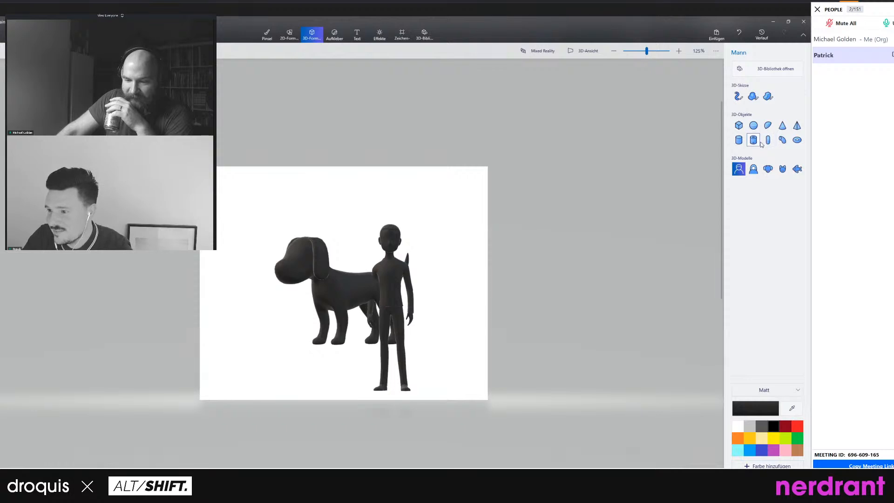
pyautogui.moveTo(251, 250); pyautogui.dragTo(318, 313)
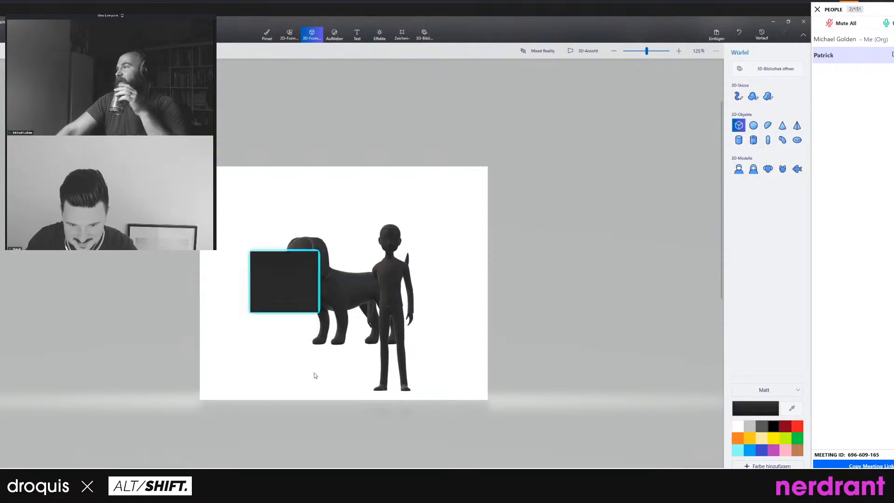
pyautogui.click(298, 257)
pyautogui.moveTo(336, 282); pyautogui.dragTo(195, 398)
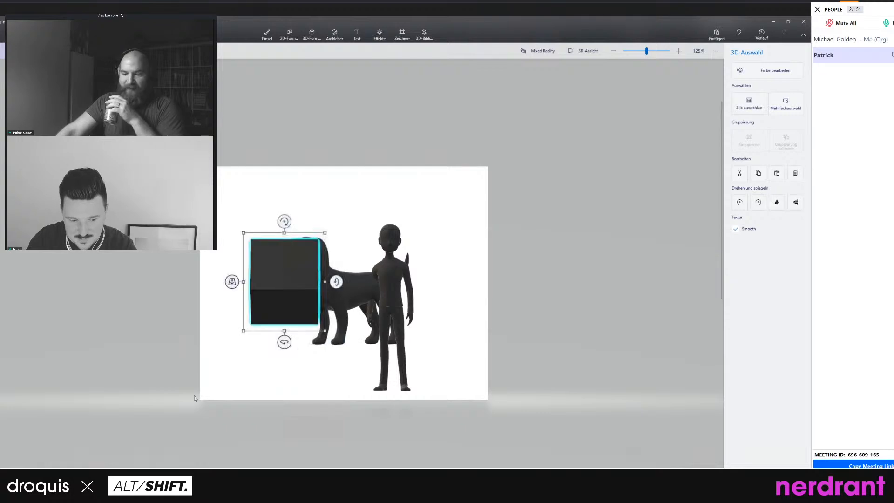
# Switch to 3ds Max and inspect the finished FStorm render of the painted tube.
pyautogui.hotkey('alt', 'Tab')
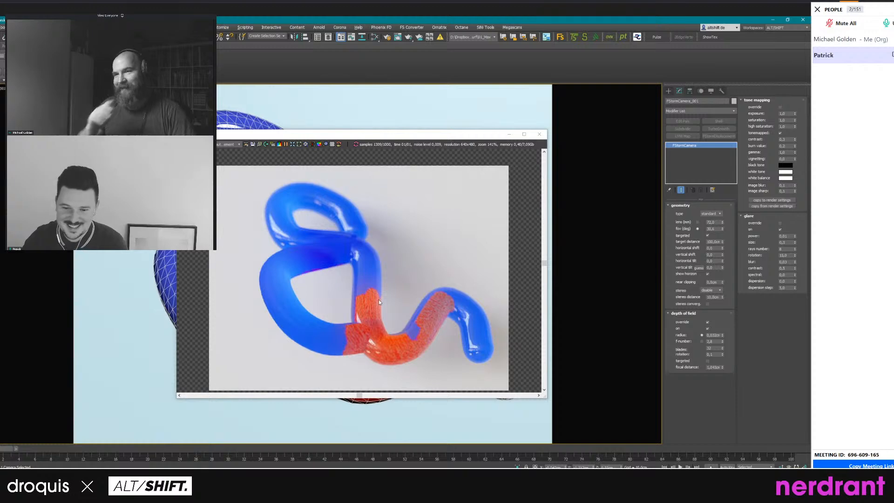
pyautogui.moveTo(378, 300); pyautogui.dragTo(374, 290, button='middle')
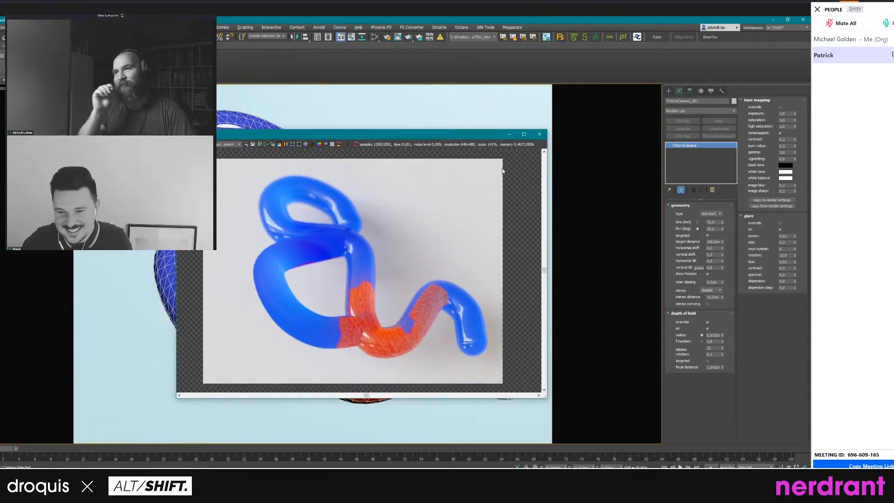